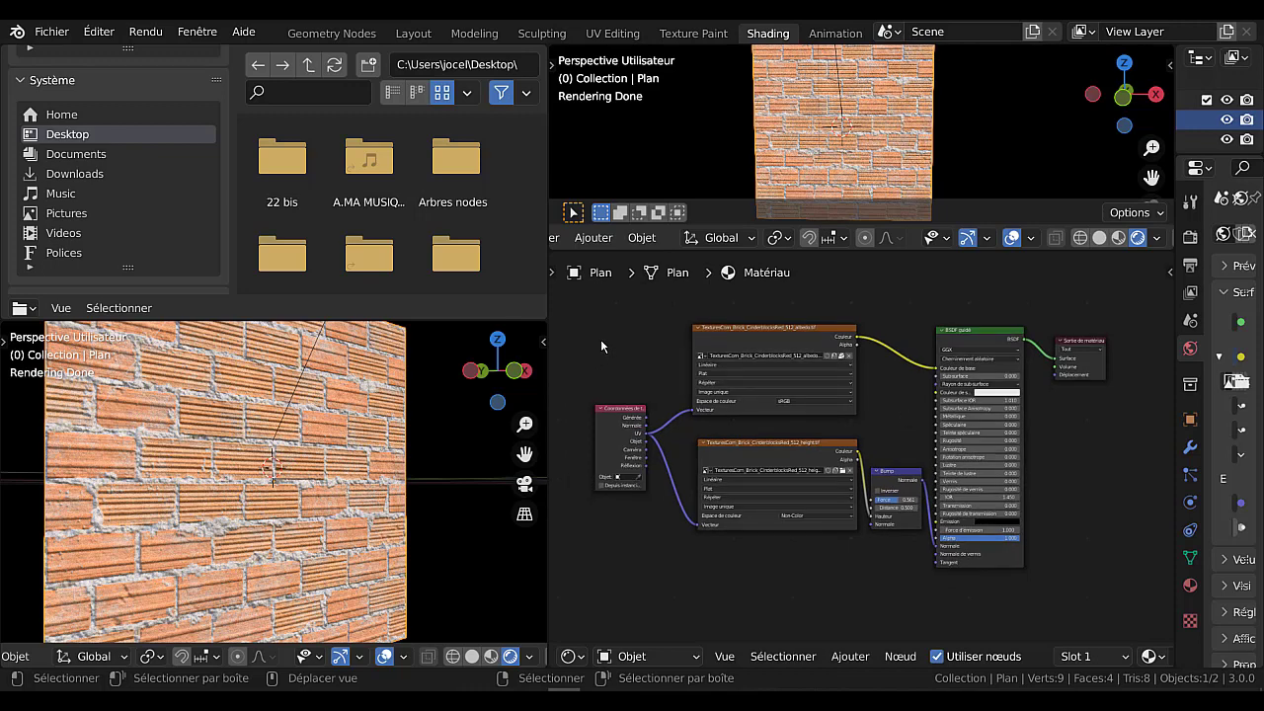
In the UV Editing workspace, select only the brick plane's lower-right face along with all of its UVs.
left_click(609, 34)
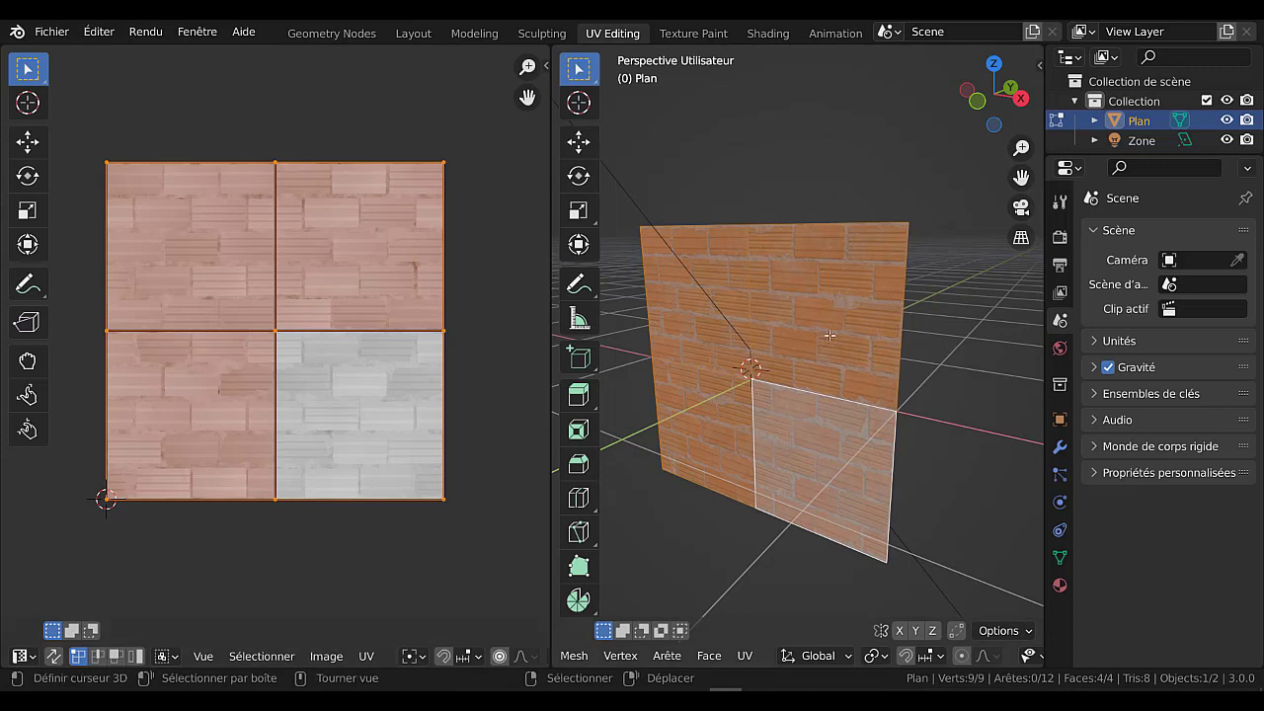
left_click(822, 488)
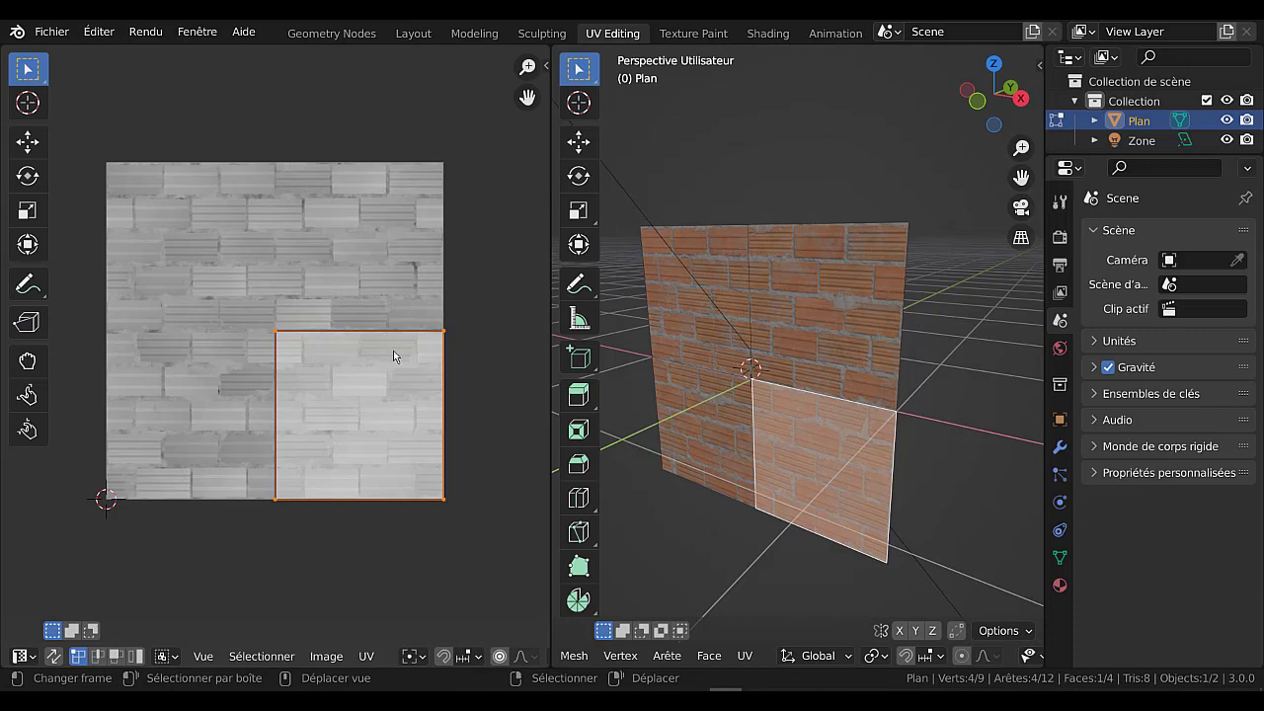
key("alt+a")
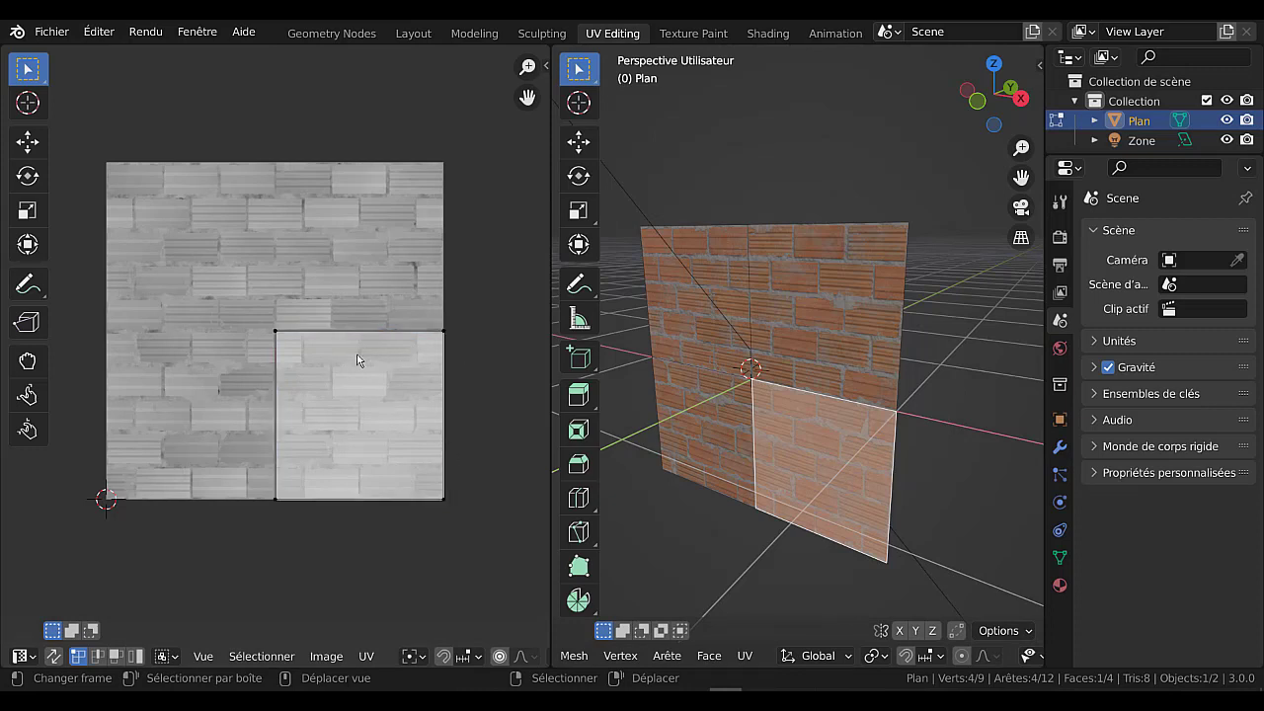
key("a")
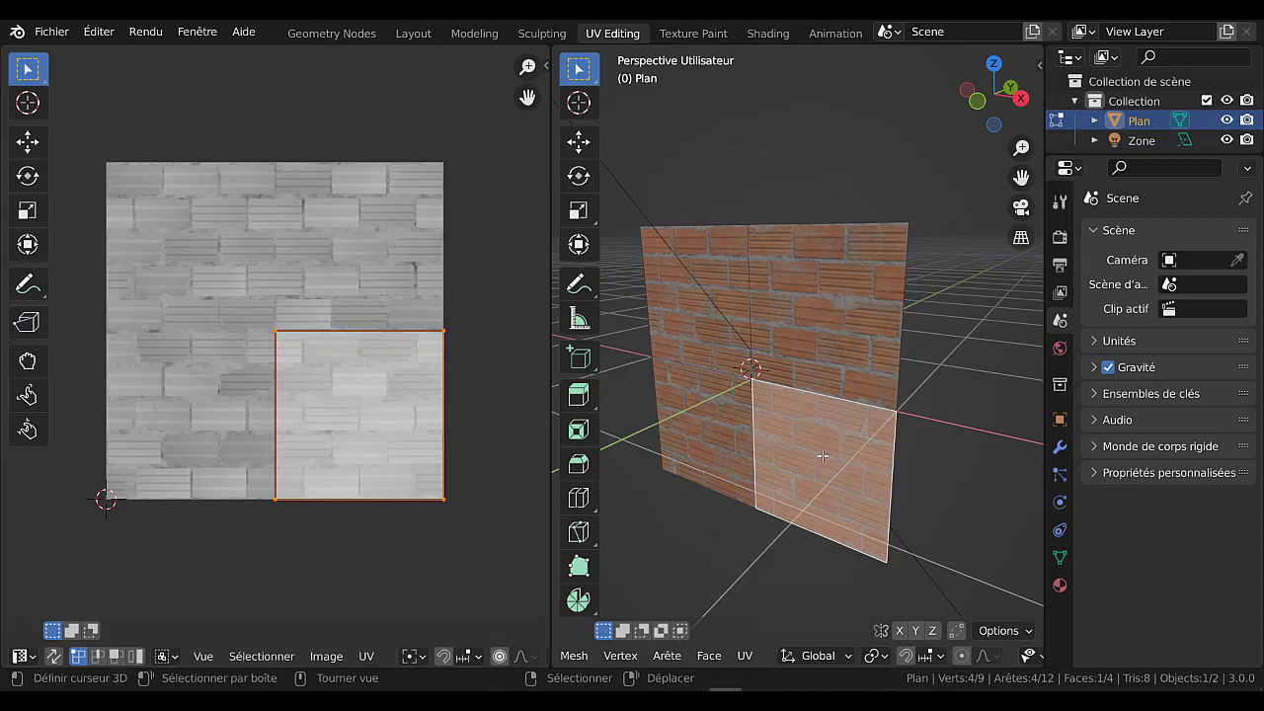
Try moving the selected face's UVs across the brick height texture in the UV editor.
key("g")
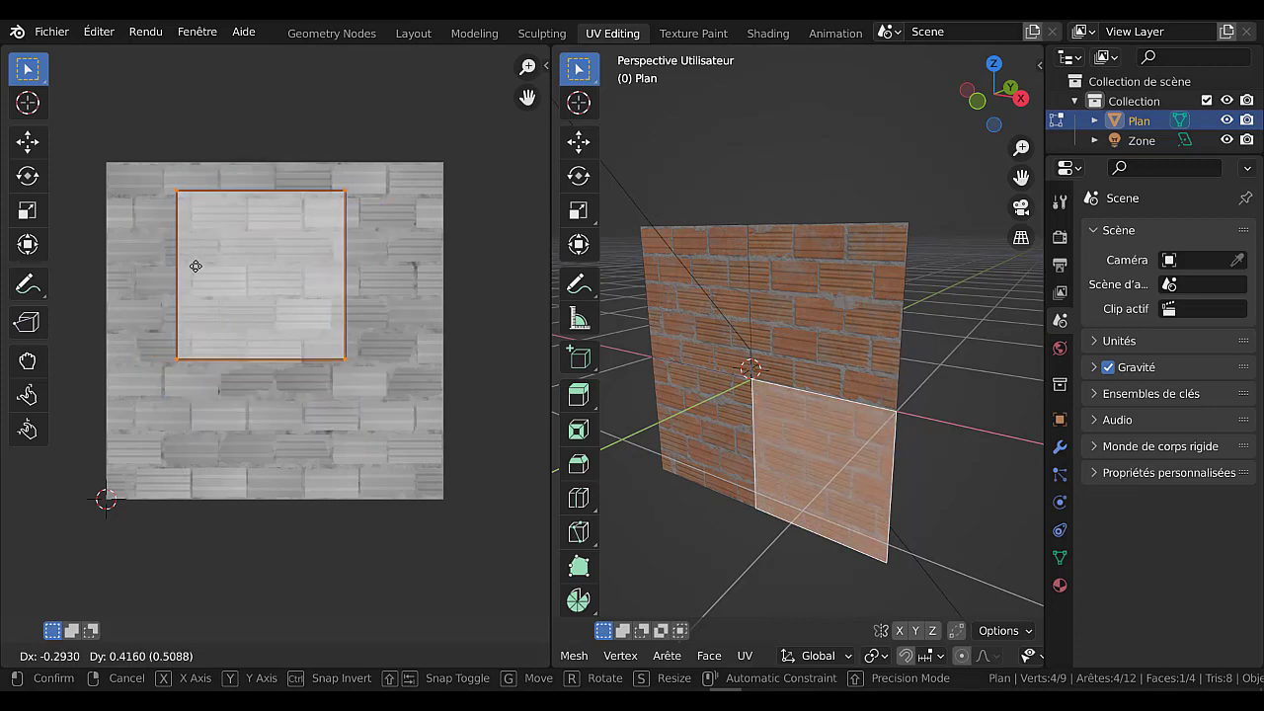
right_click(200, 253)
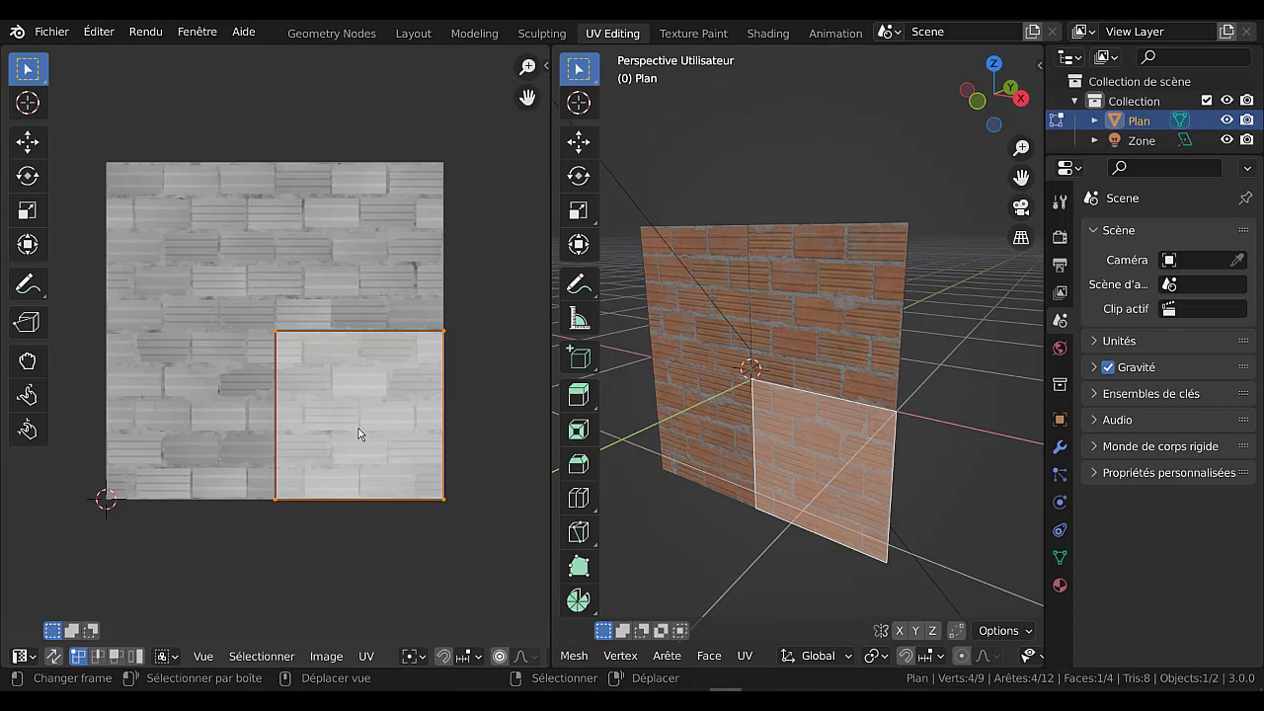
key("alt+a")
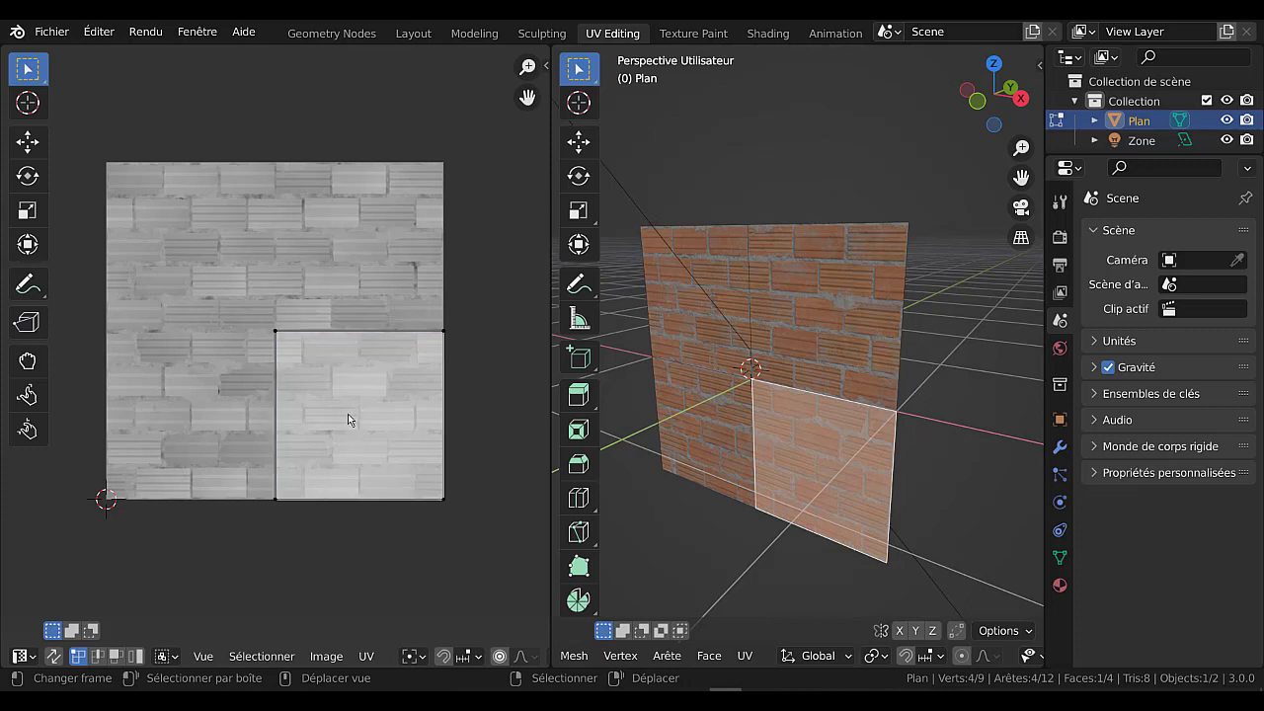
left_click(371, 420)
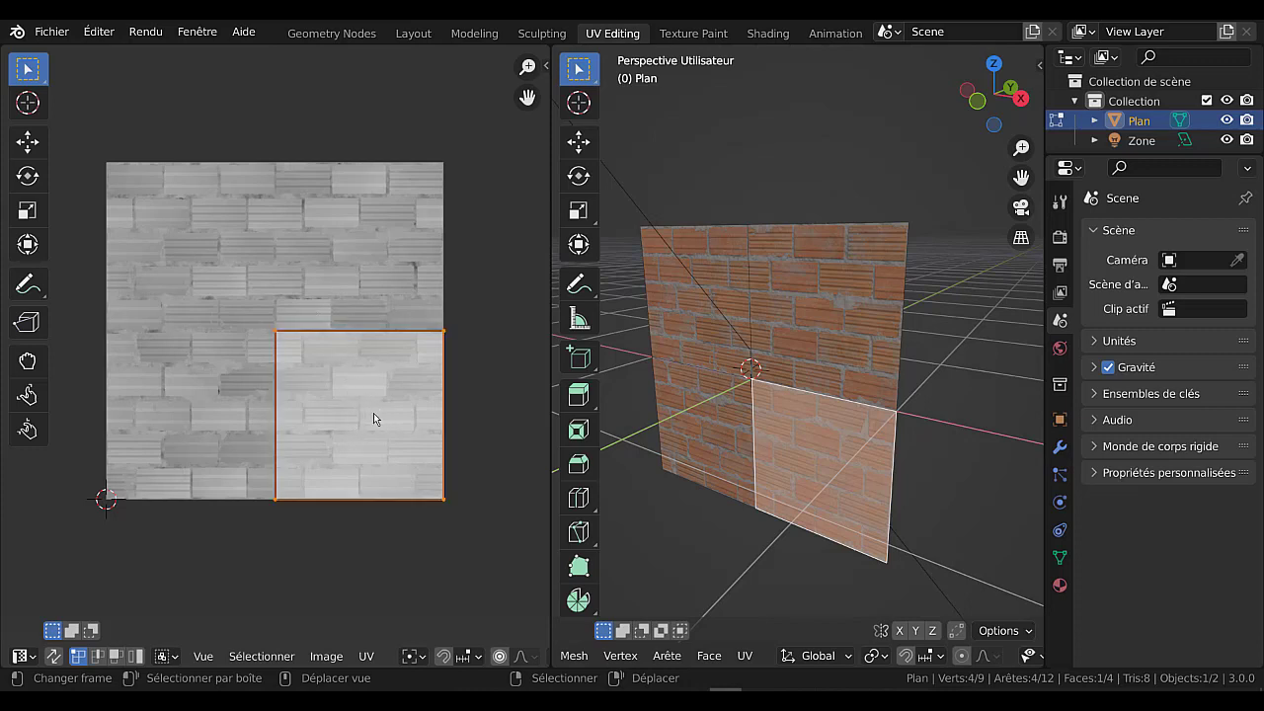
key("g")
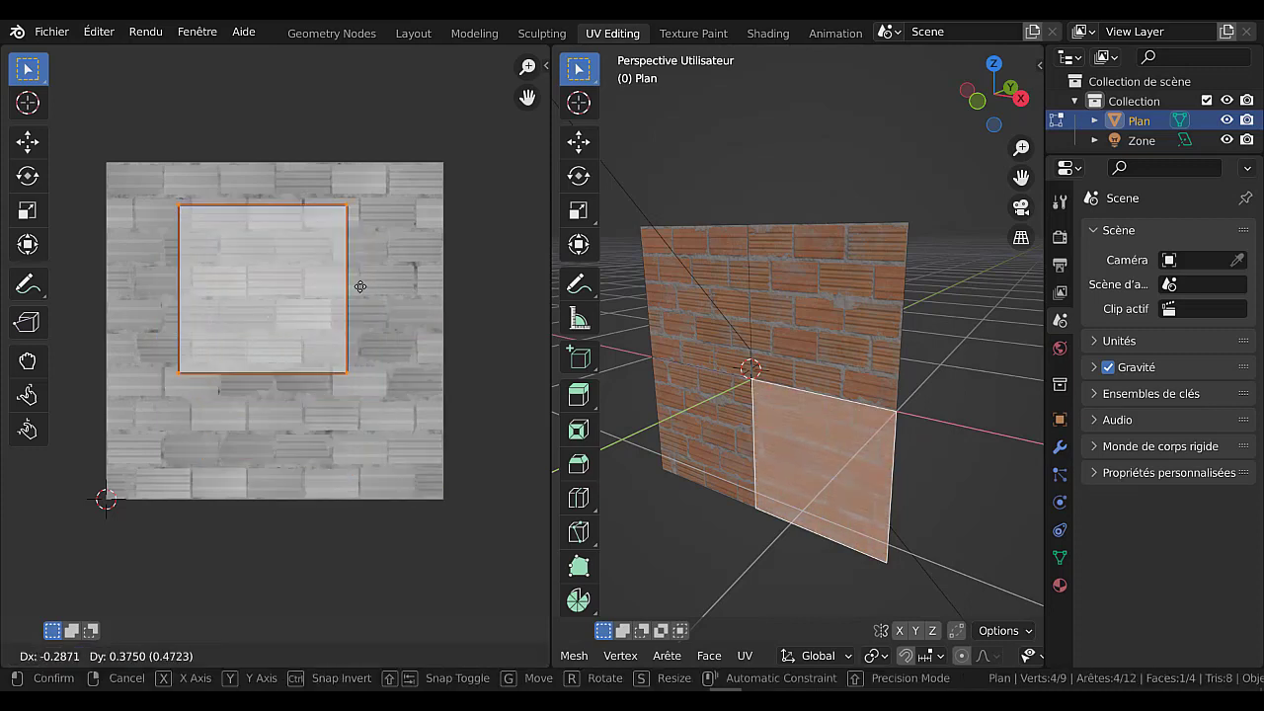
left_click(372, 513)
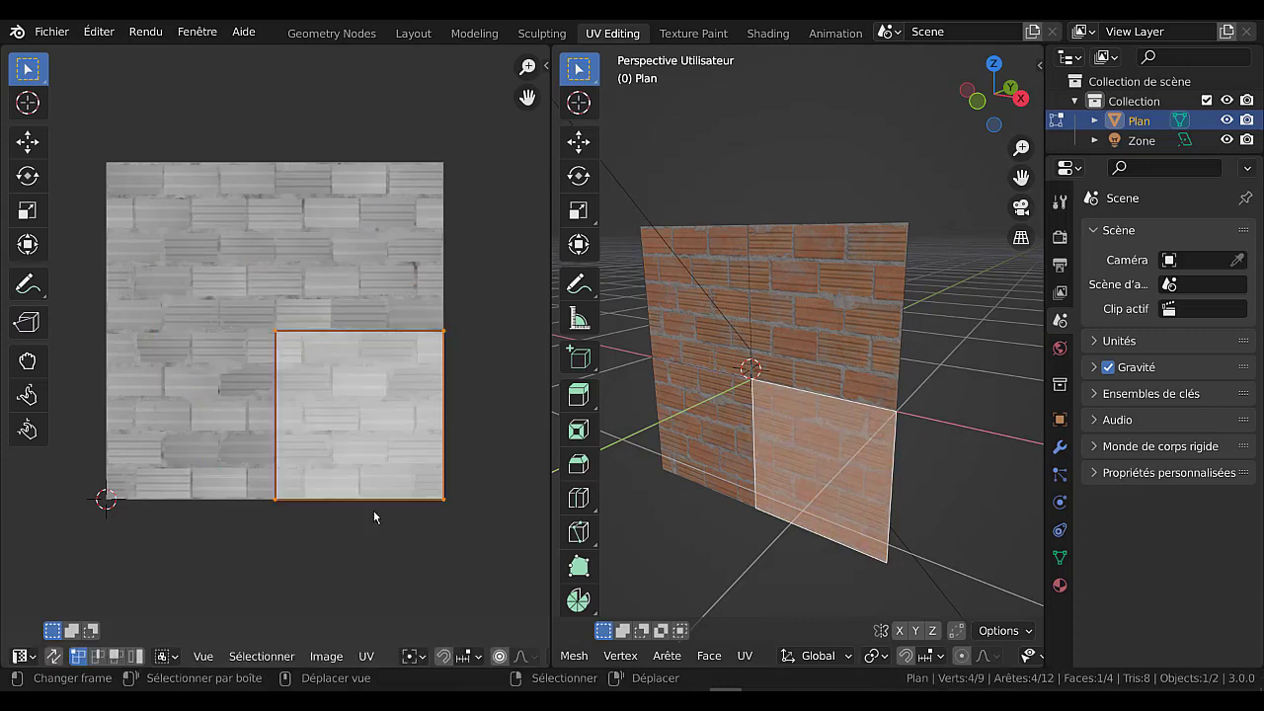
Display the TexturesCom brick 512_albedo.tif image behind the UVs and try moving the selected face's UVs over it.
left_click(365, 656)
mouse_move(325, 662)
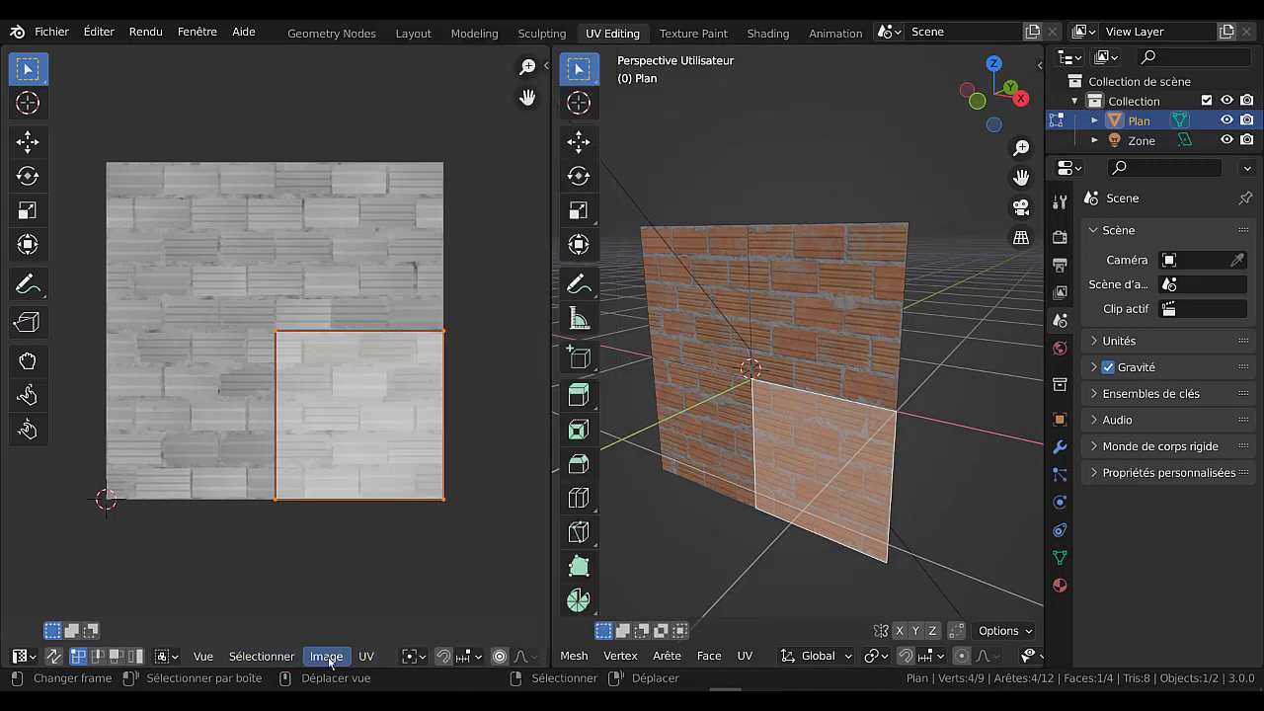
left_click(323, 658)
mouse_move(283, 663)
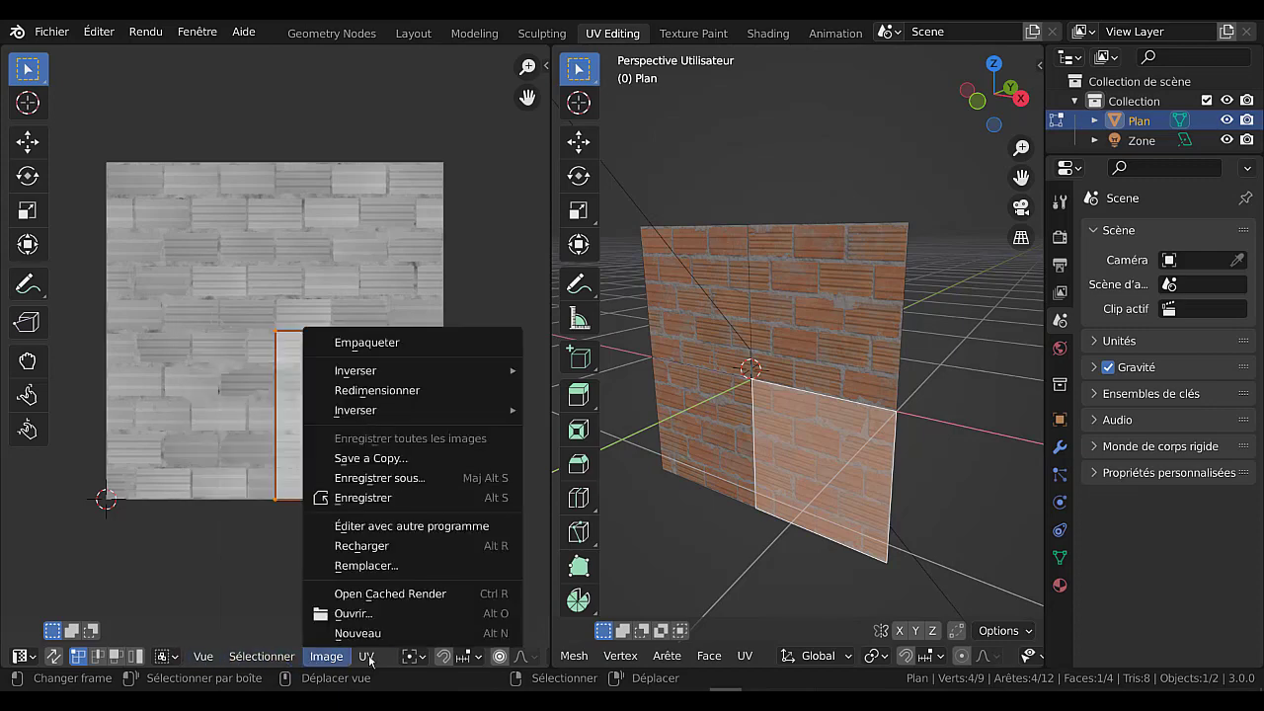
mouse_move(373, 664)
scroll(377, 660, "down", 3)
scroll(387, 656, "down", 4)
scroll(360, 657, "down", 3)
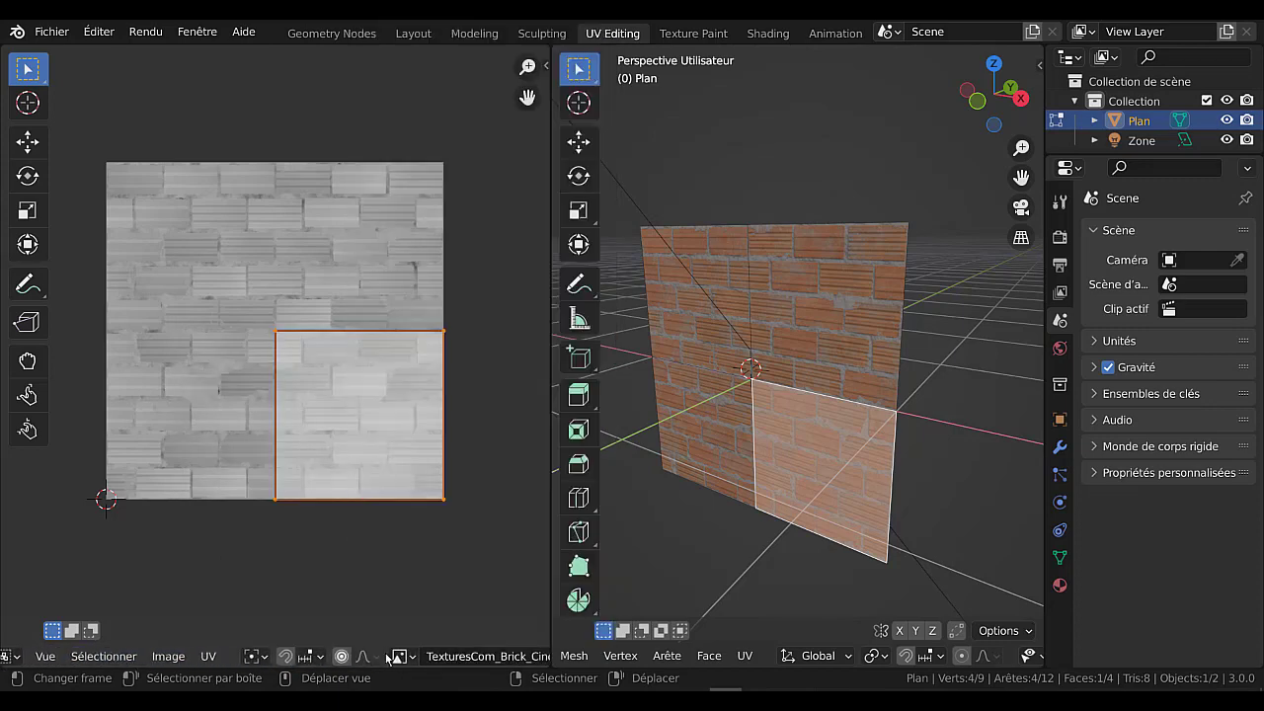
left_click(373, 656)
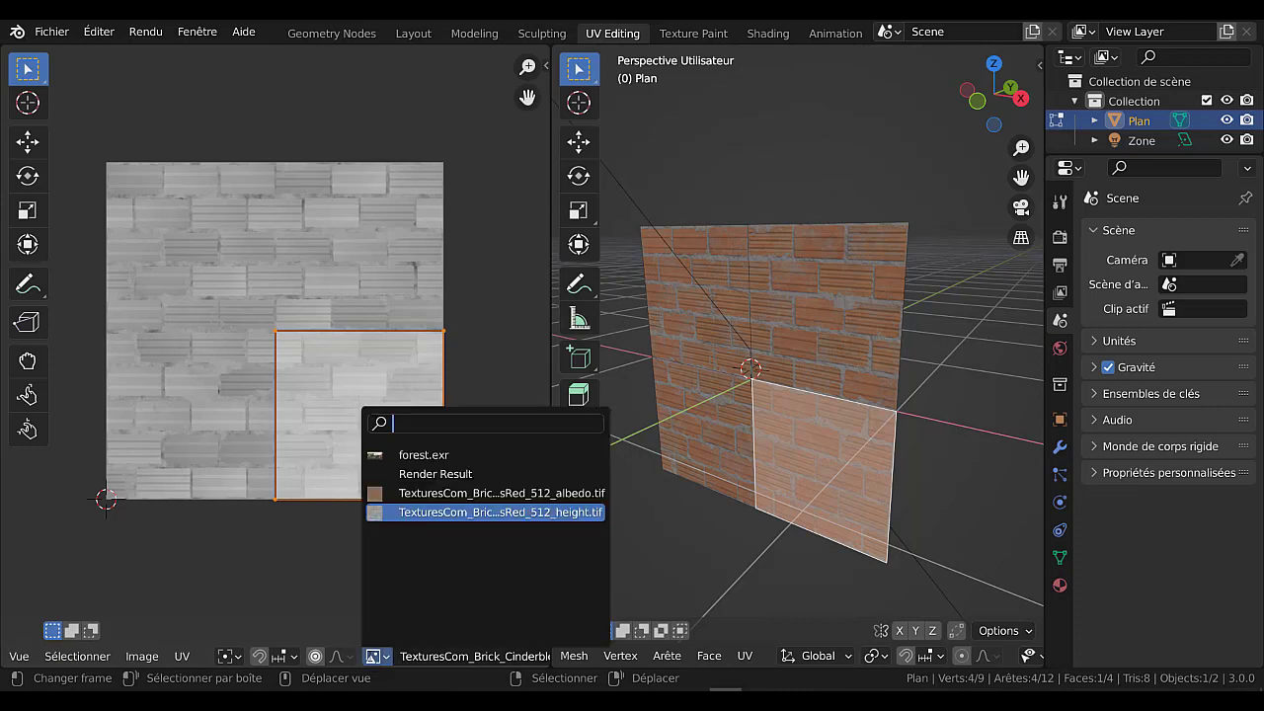
left_click(380, 494)
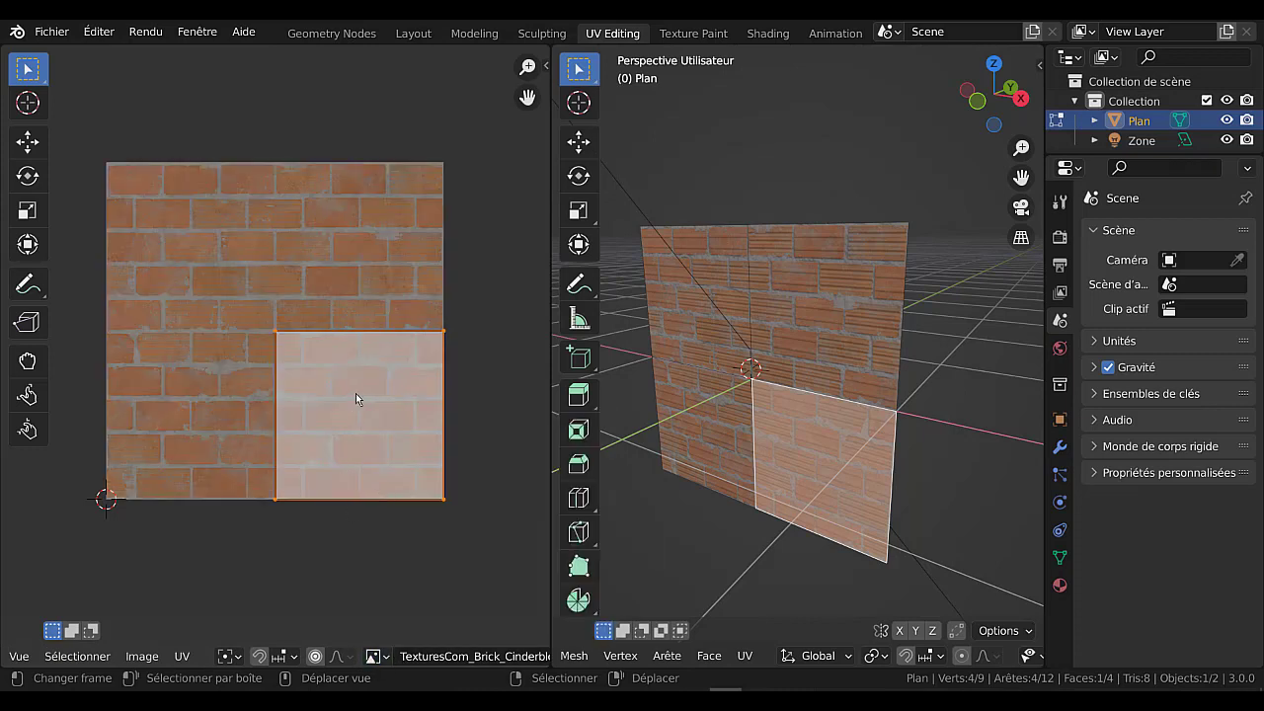
key("g")
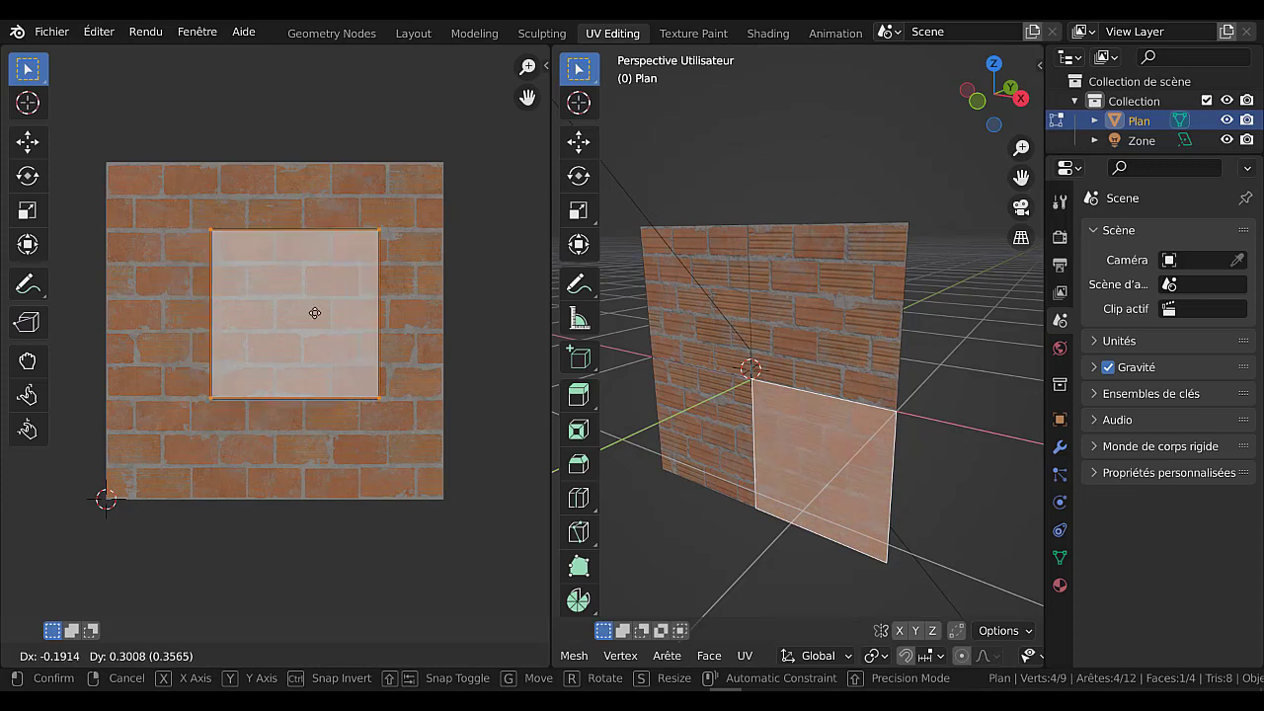
left_click(271, 405)
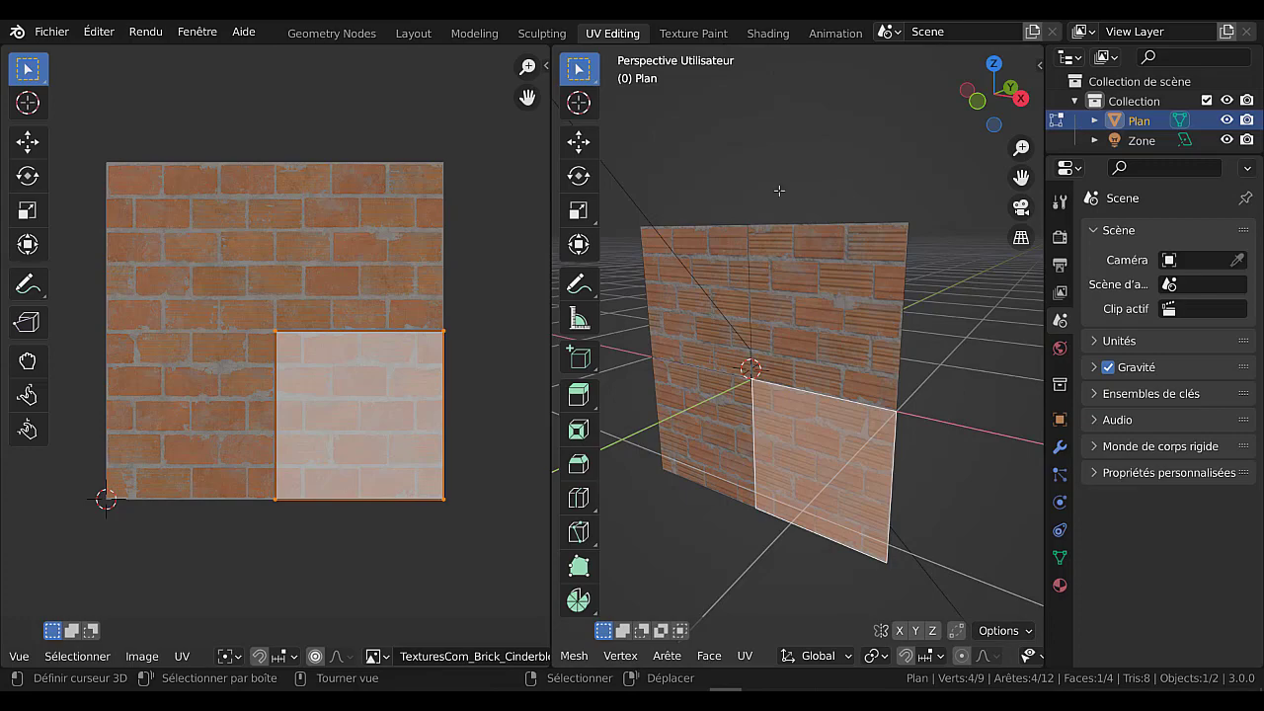
Return to the Shading workspace, enlarge the node editor and shift the height texture node slightly down beneath the albedo node.
left_click(766, 33)
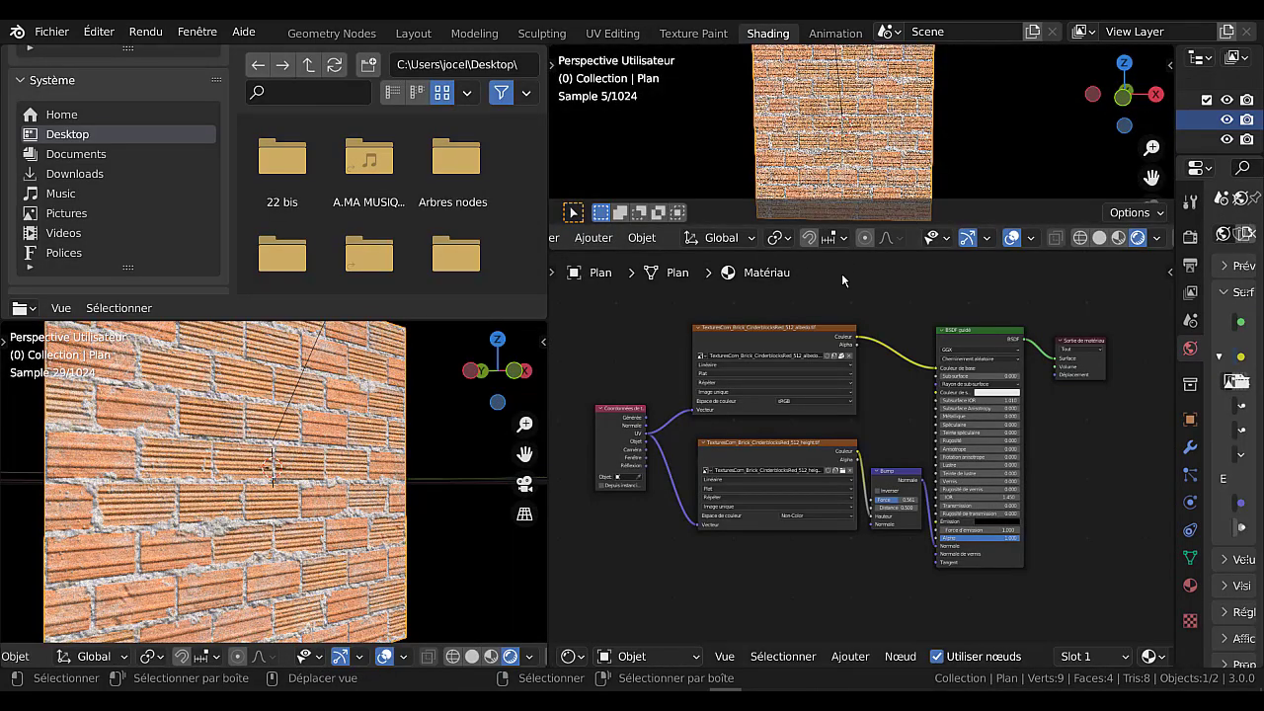
left_click_drag(841, 254, 842, 175)
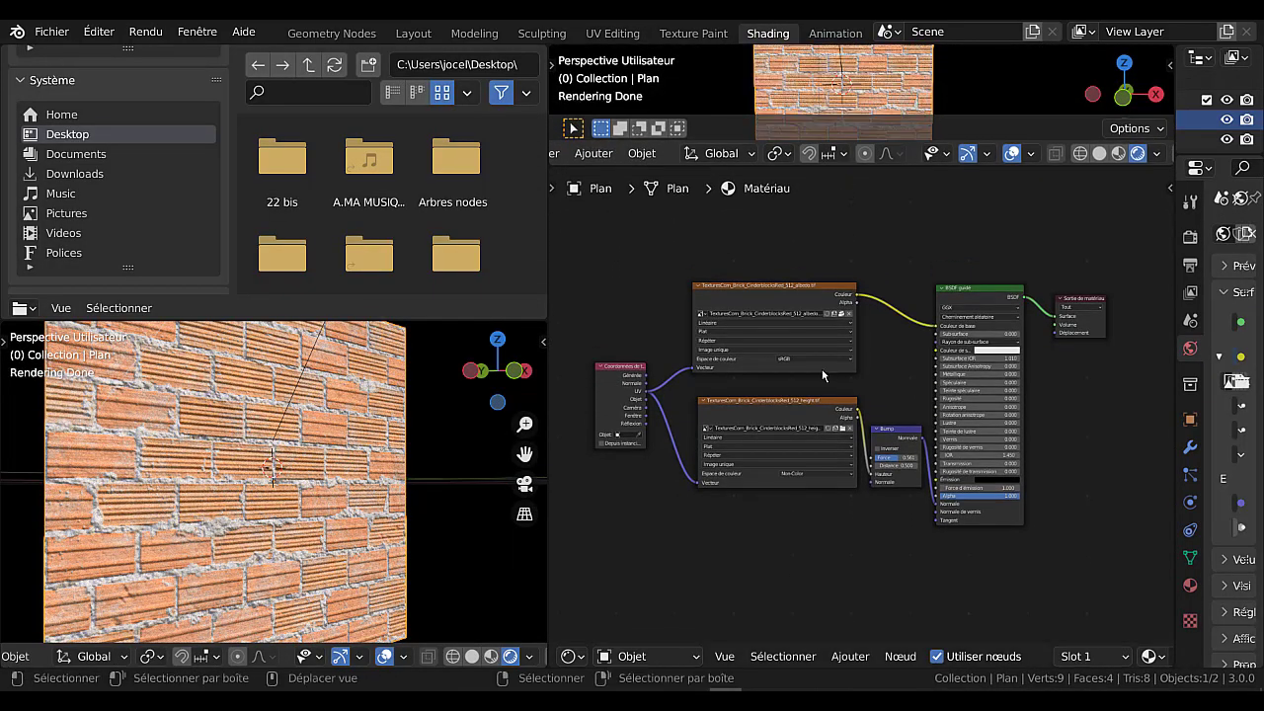
scroll(847, 352, "up", 2)
scroll(790, 444, "up", 1)
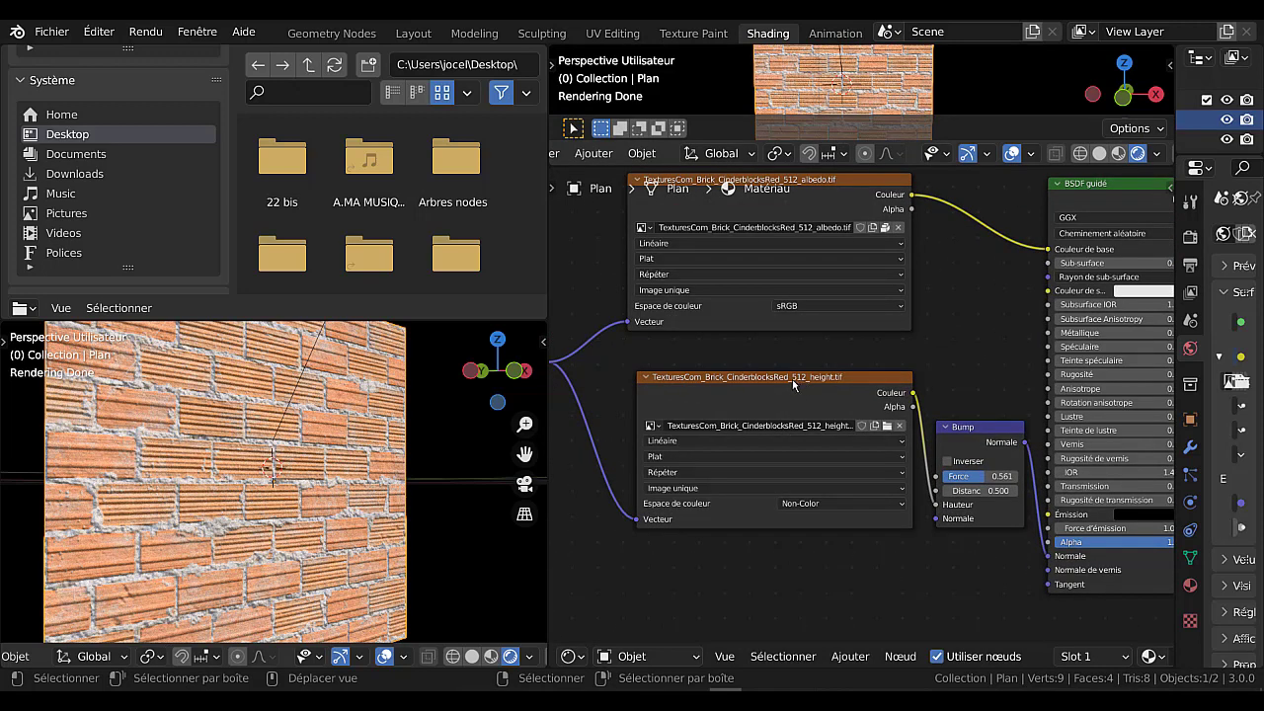
left_click_drag(793, 383, 776, 391)
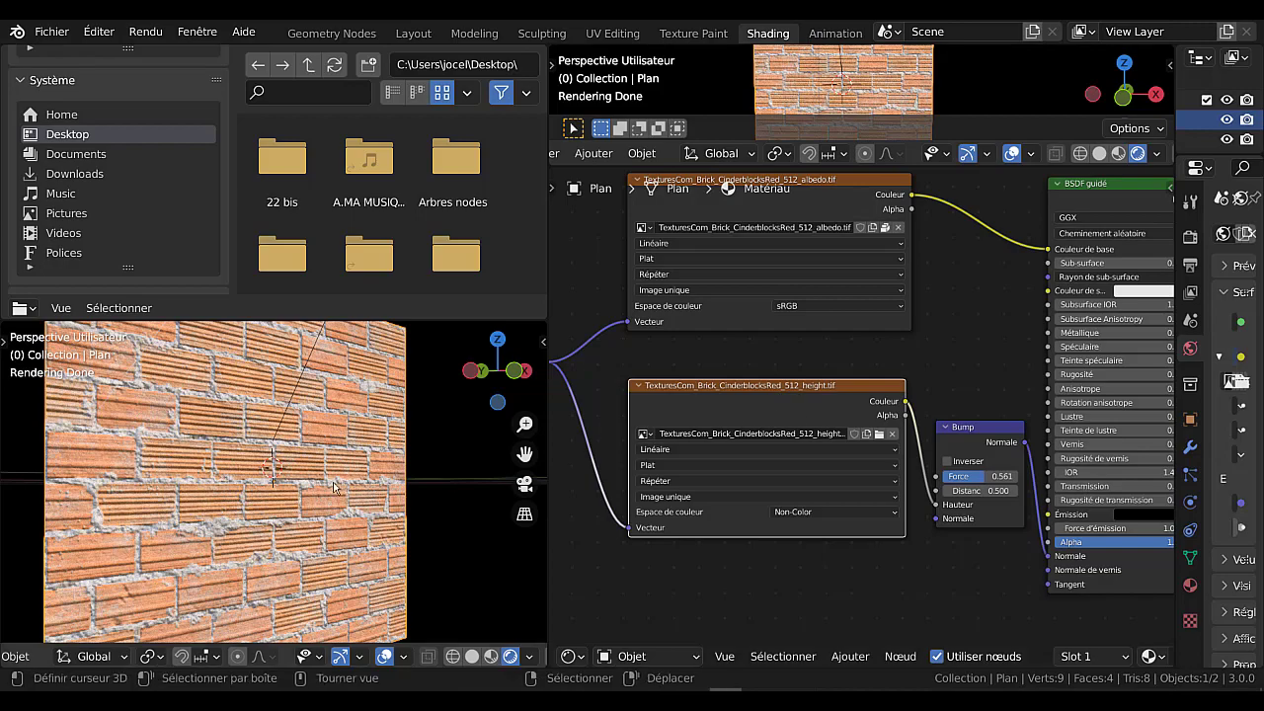
Lower the Bump node's Force to 0.000 and raise it again to 0.700 to compare the brick relief.
scroll(259, 503, "up", 2)
scroll(259, 503, "up", 1)
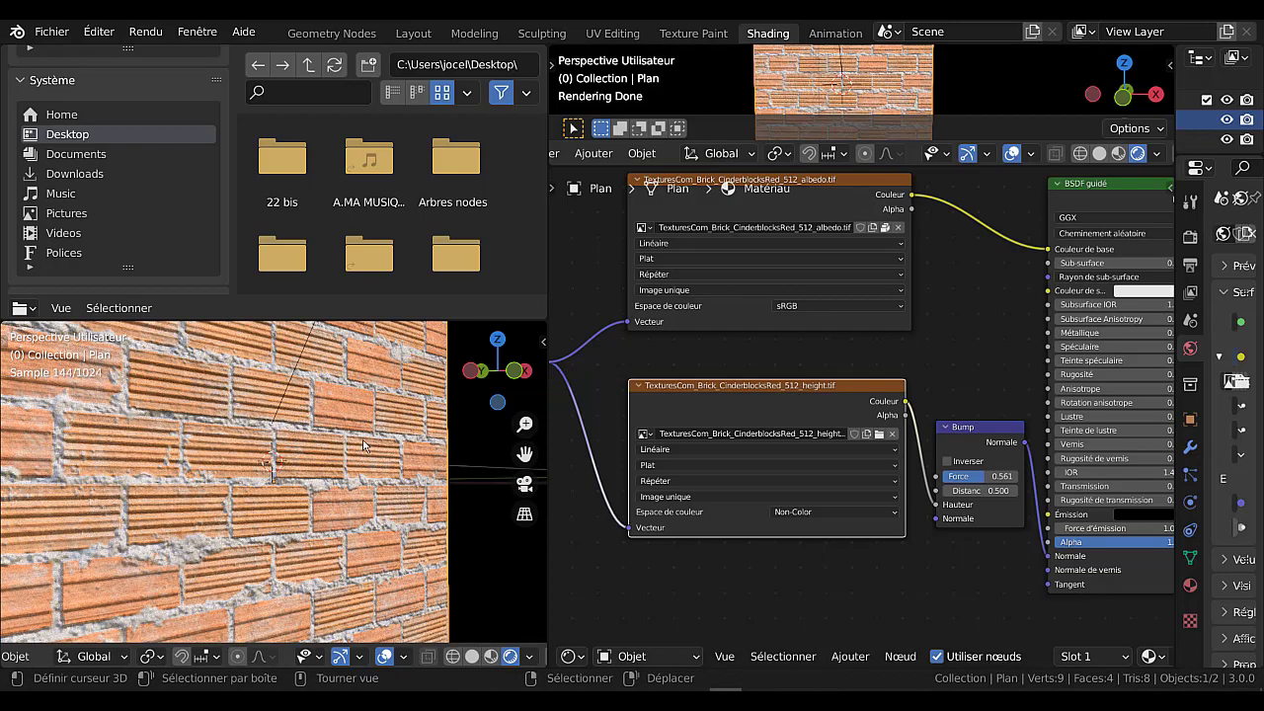
left_click_drag(981, 476, 940, 474)
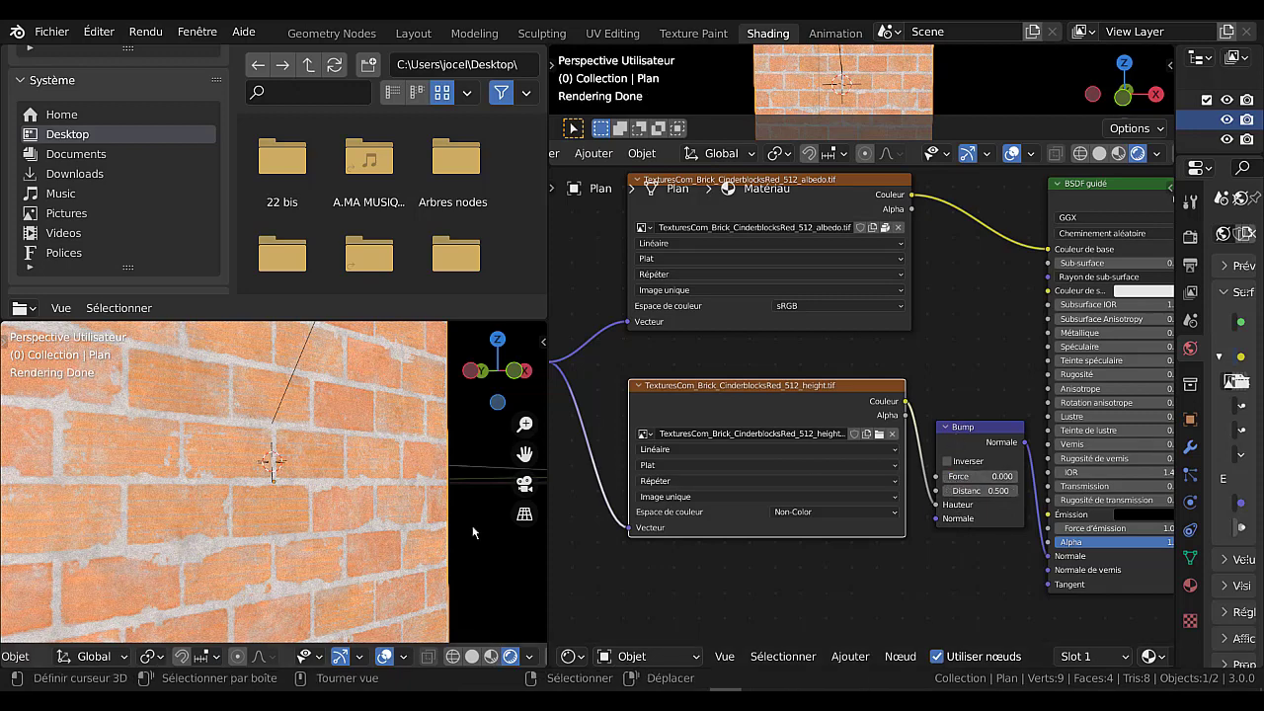
left_click_drag(949, 482, 995, 482)
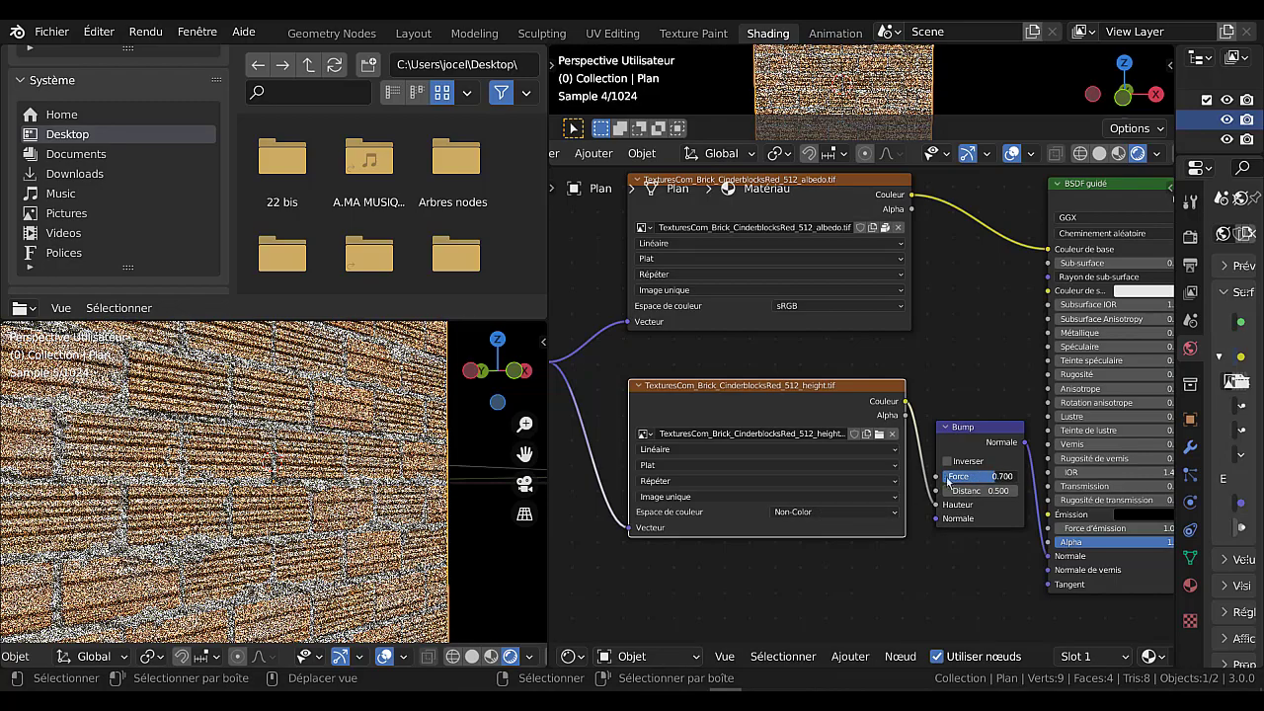
scroll(765, 408, "down", 2)
scroll(765, 408, "down", 1)
scroll(353, 464, "down", 3)
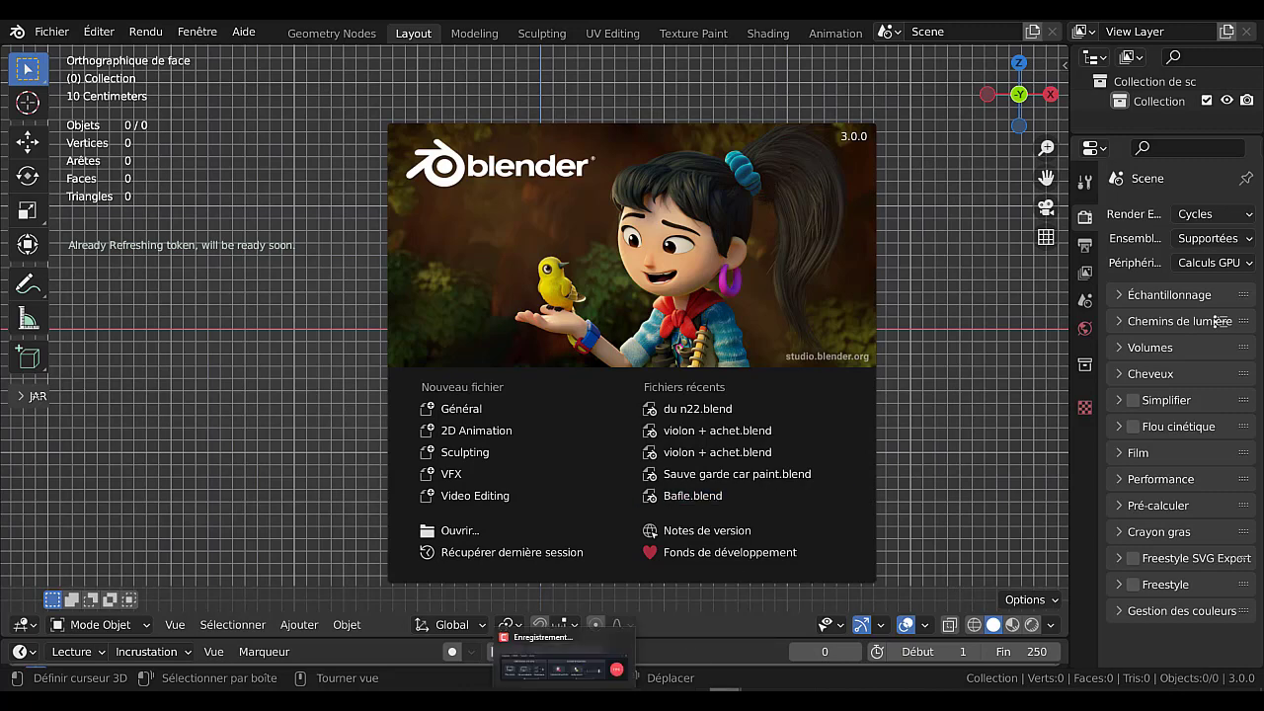
Switch to the image viewer and compare the brick albedo texture with its height map.
mouse_move(726, 696)
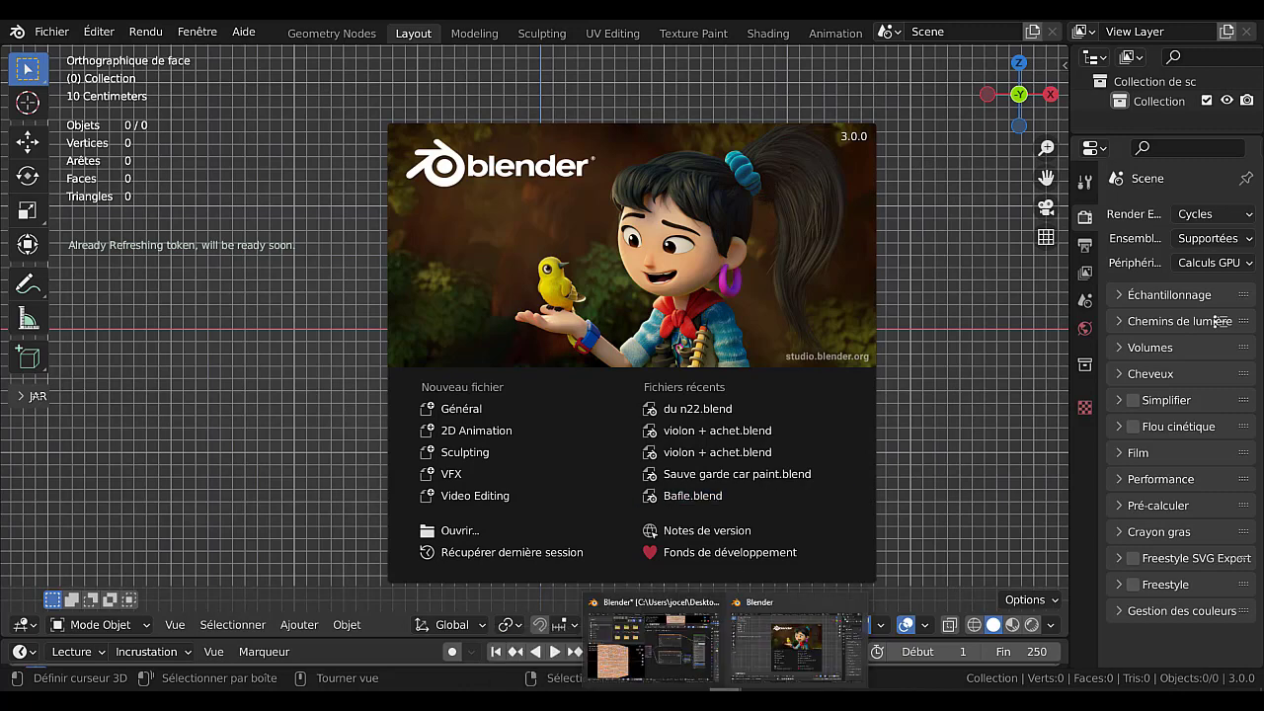
left_click(499, 696)
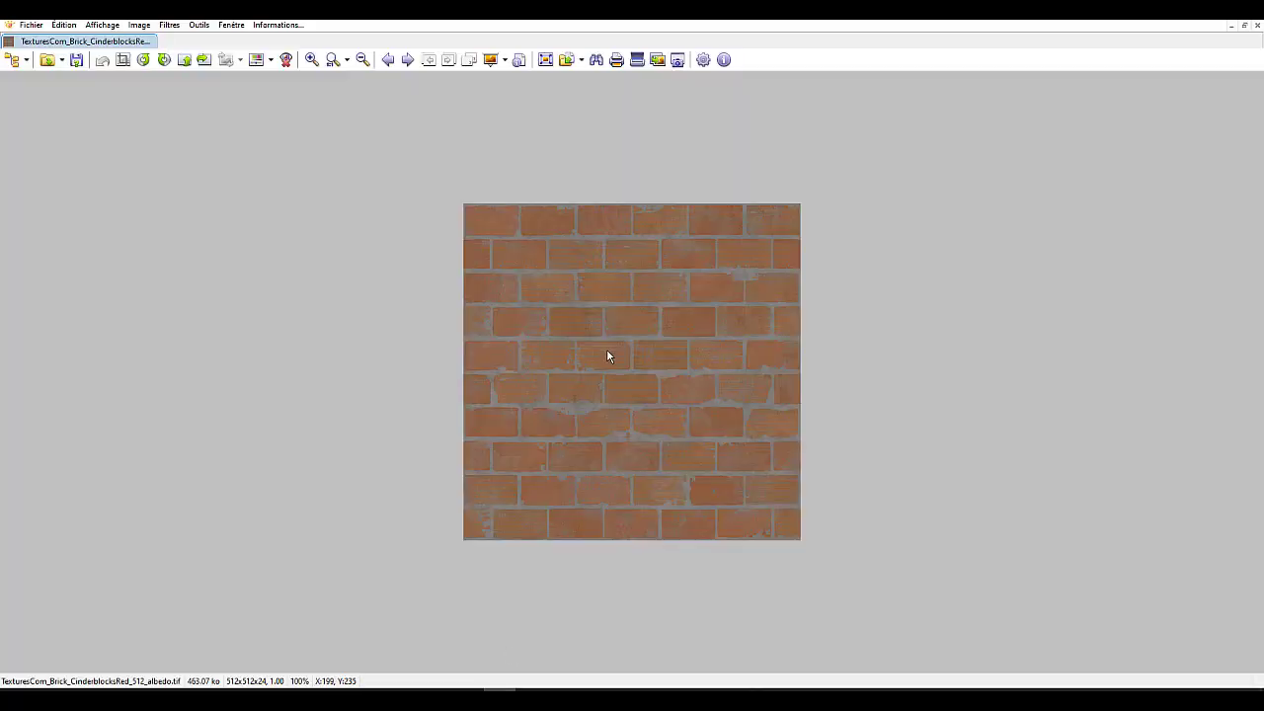
left_click(407, 60)
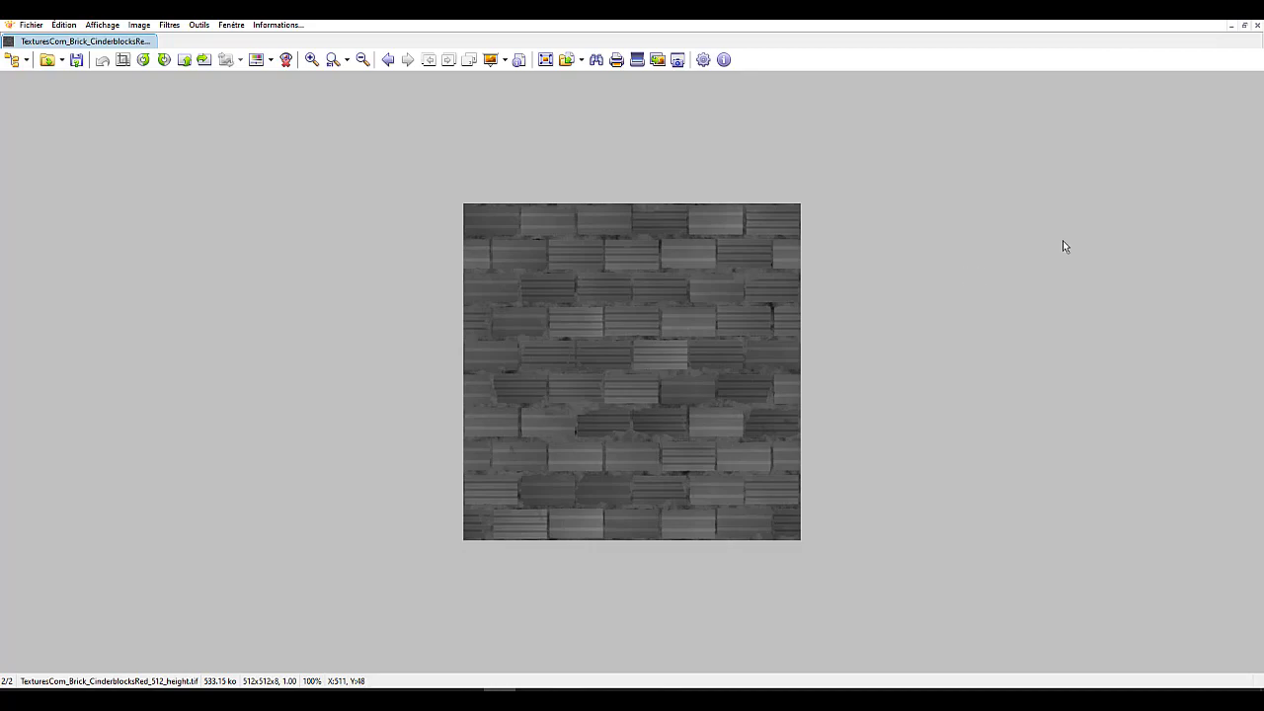
Switch to the pbr folder in File Explorer and review the parquet albedo, ao, height, normal and roughness maps.
key("alt+Tab")
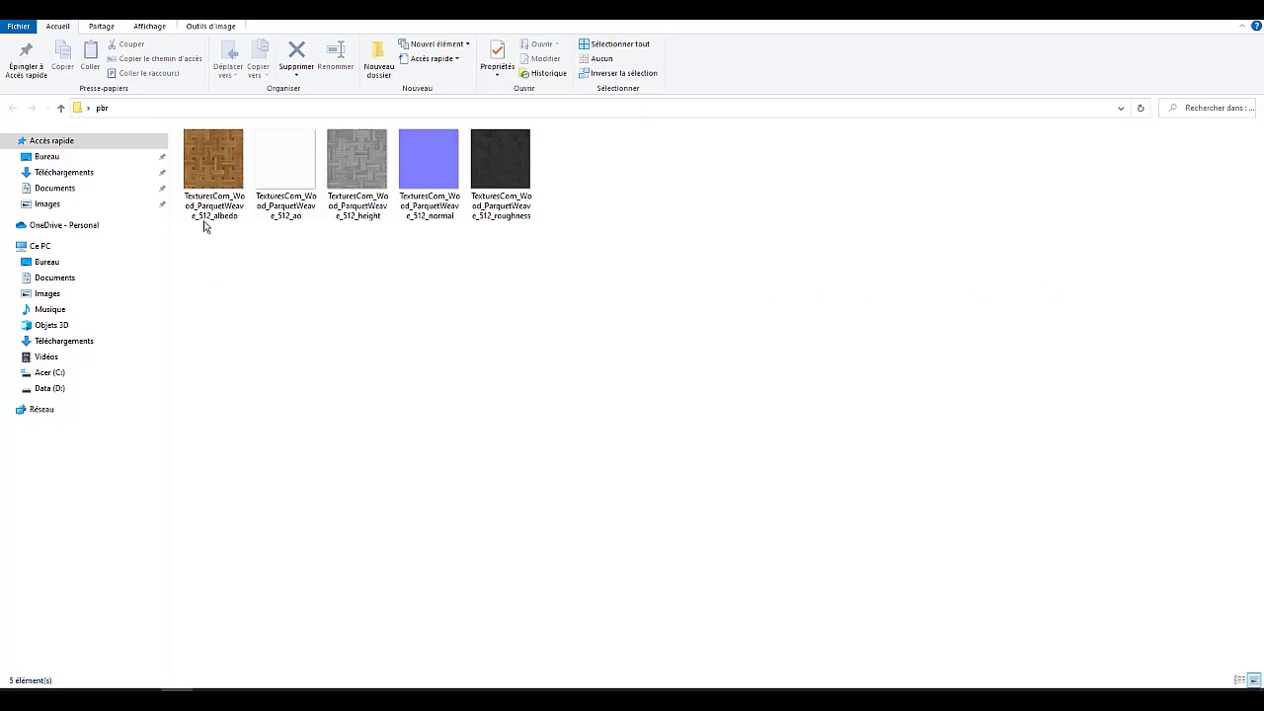
left_click(499, 158)
left_click(226, 169)
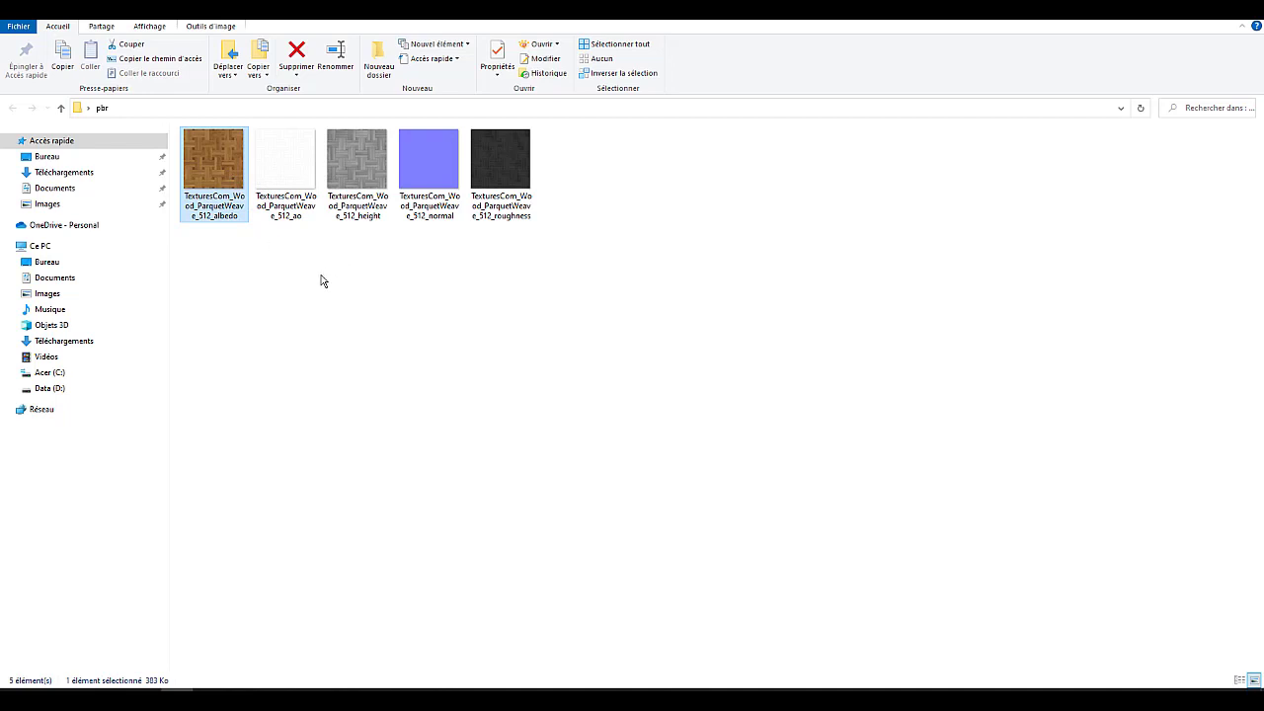
left_click(282, 225)
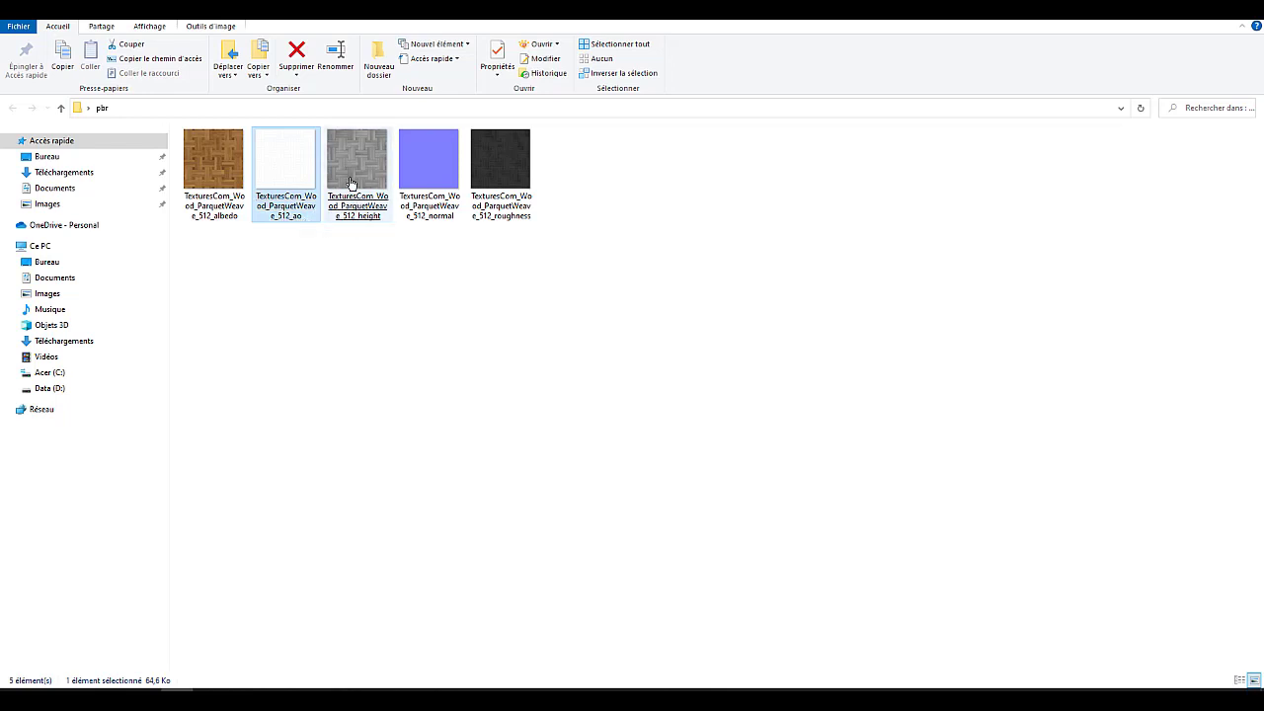
left_click(350, 208)
left_click(436, 211)
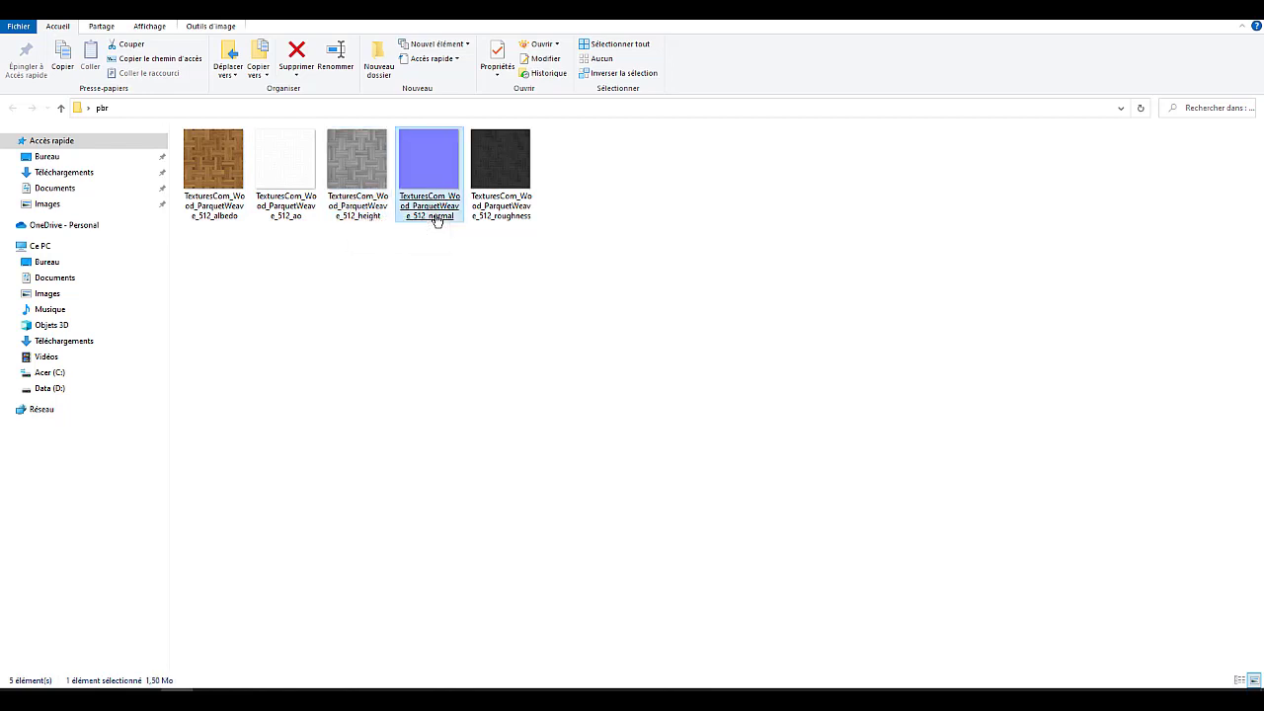
left_click(511, 217)
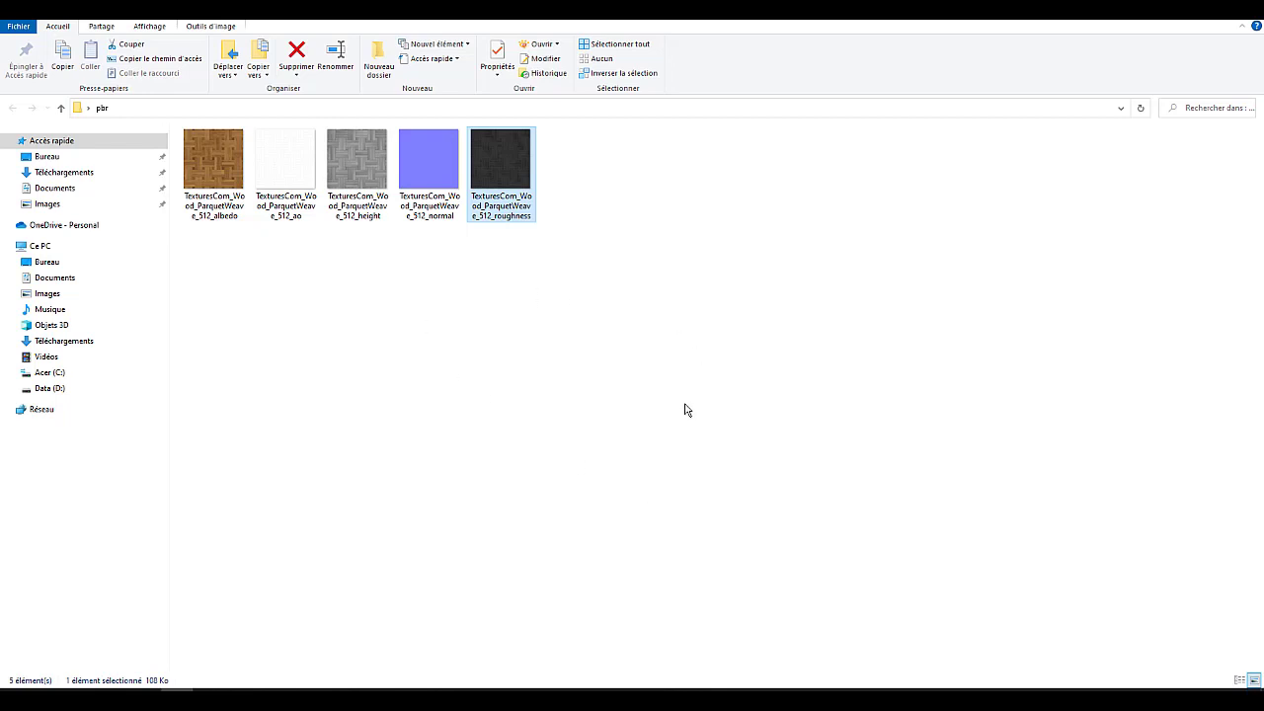
Switch to the new Blender window, dismiss the splash screen and add a plane mesh to the empty scene.
mouse_move(725, 699)
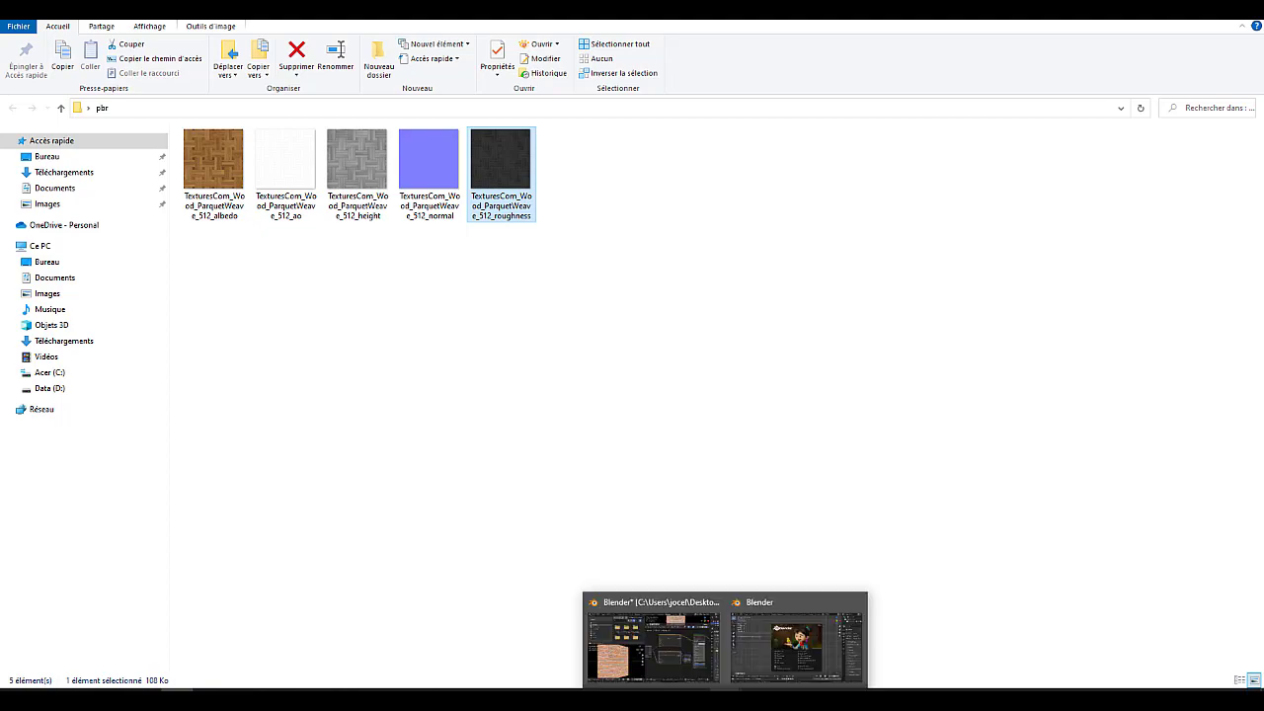
left_click(756, 666)
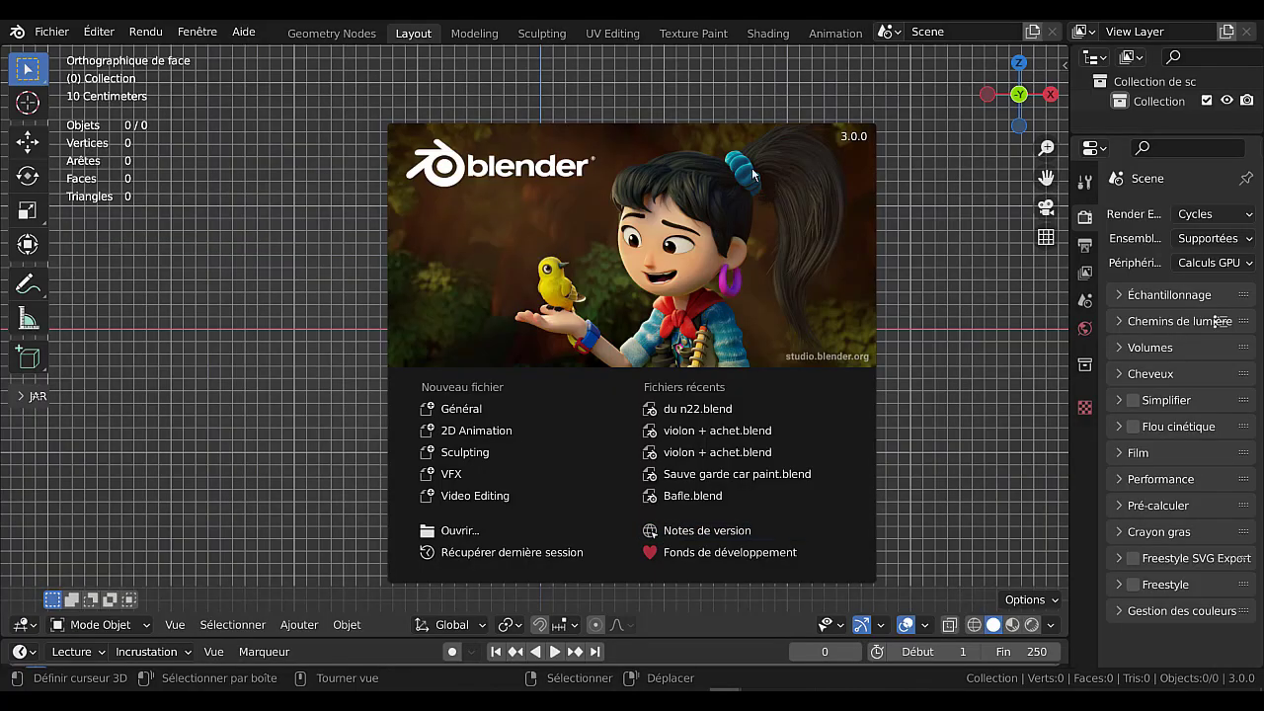
left_click(905, 197)
left_click(301, 625)
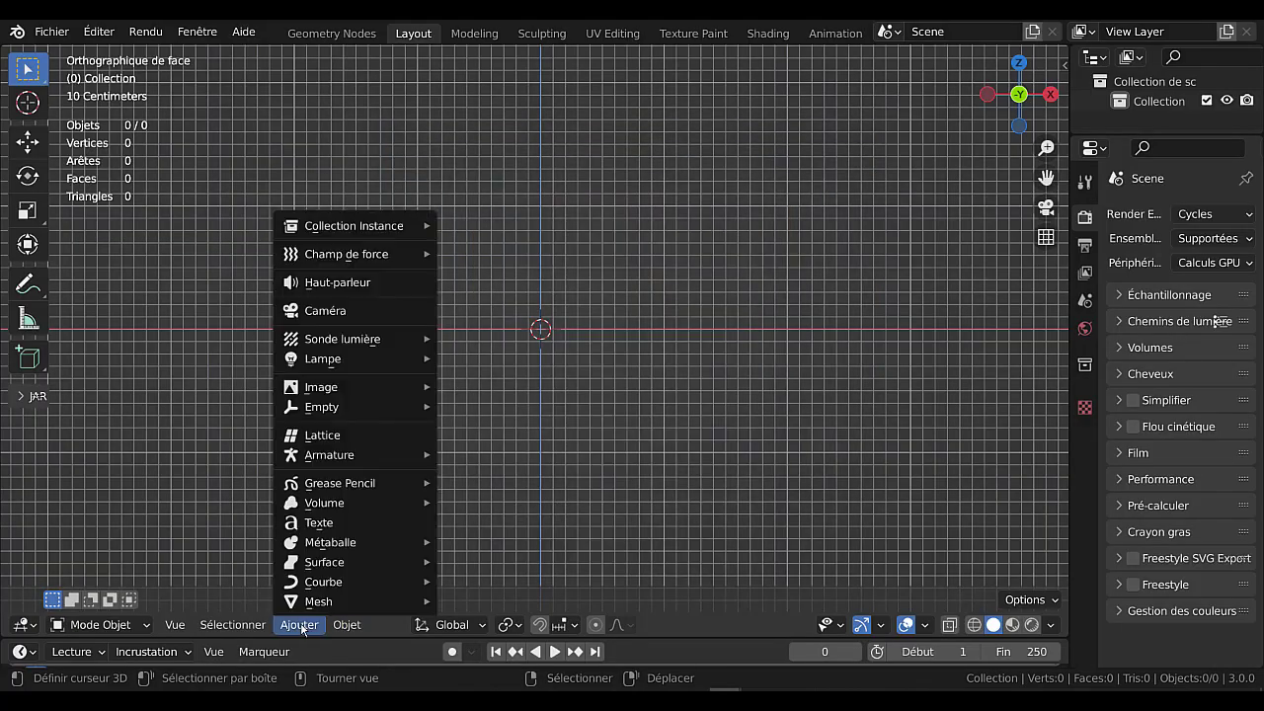
mouse_move(307, 603)
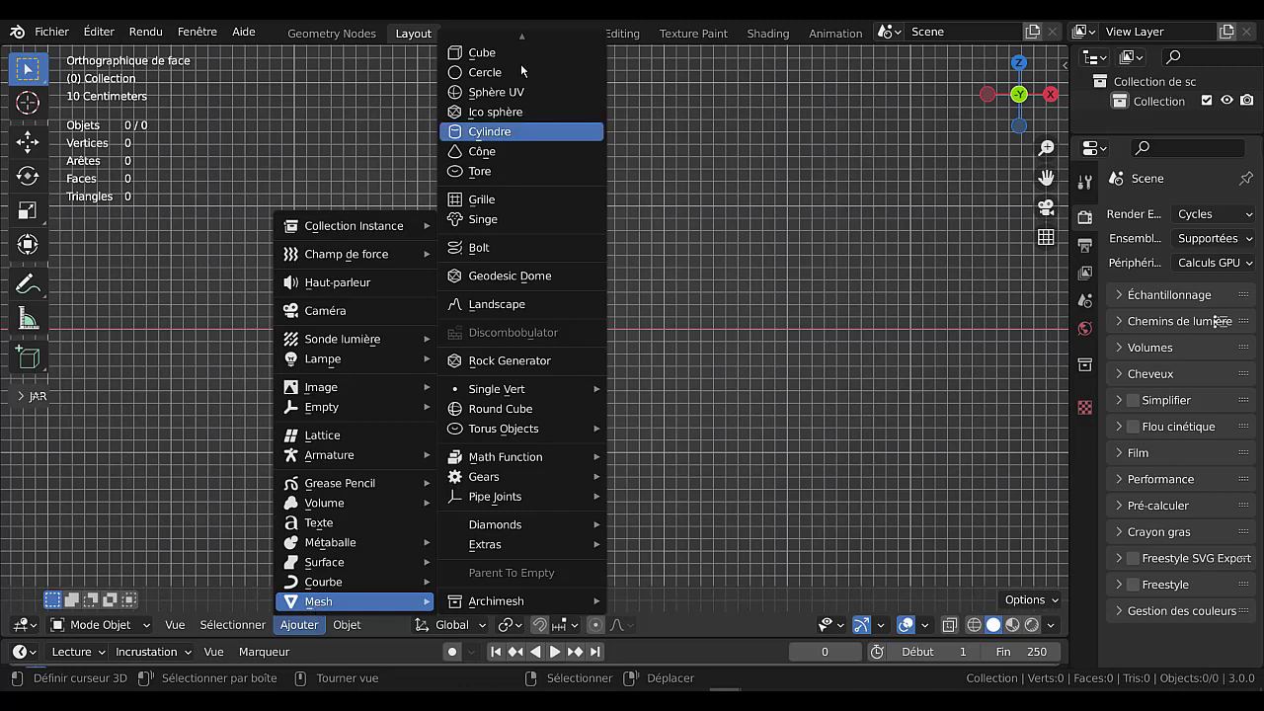
scroll(520, 63, "up", 2)
left_click(484, 45)
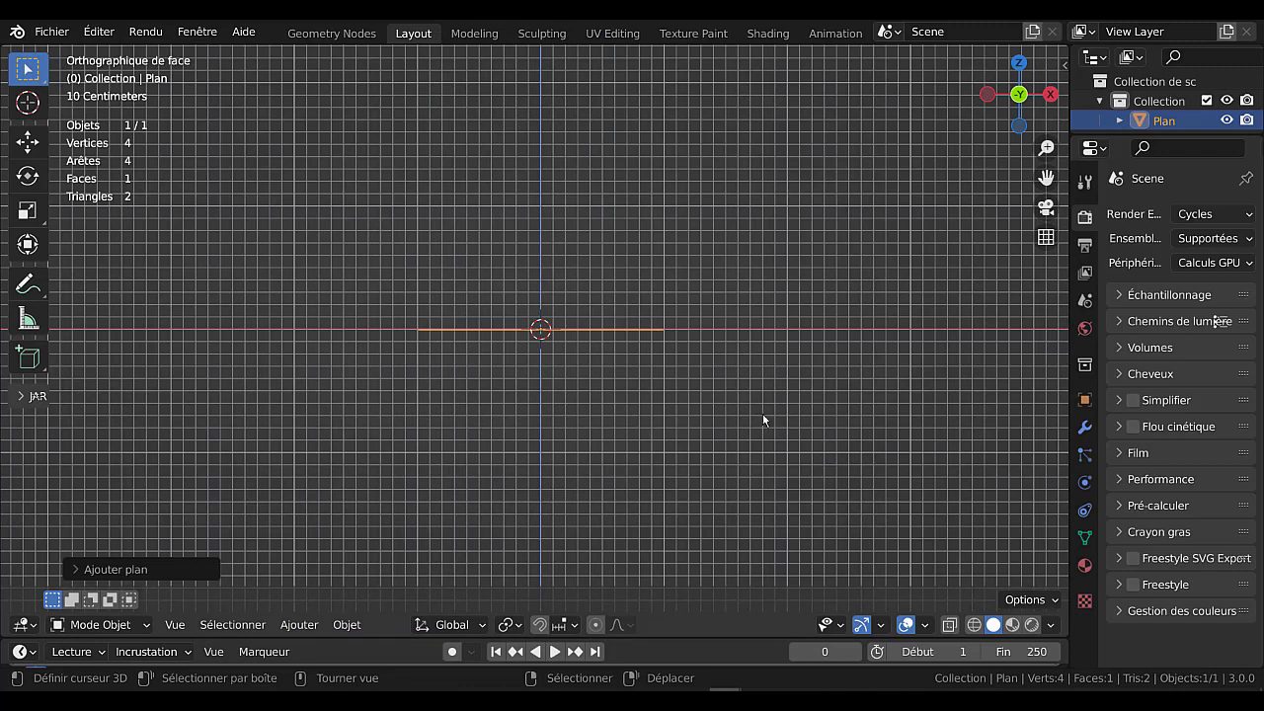
Rotate the plane 90° about the global X axis so it stands upright.
type("r")
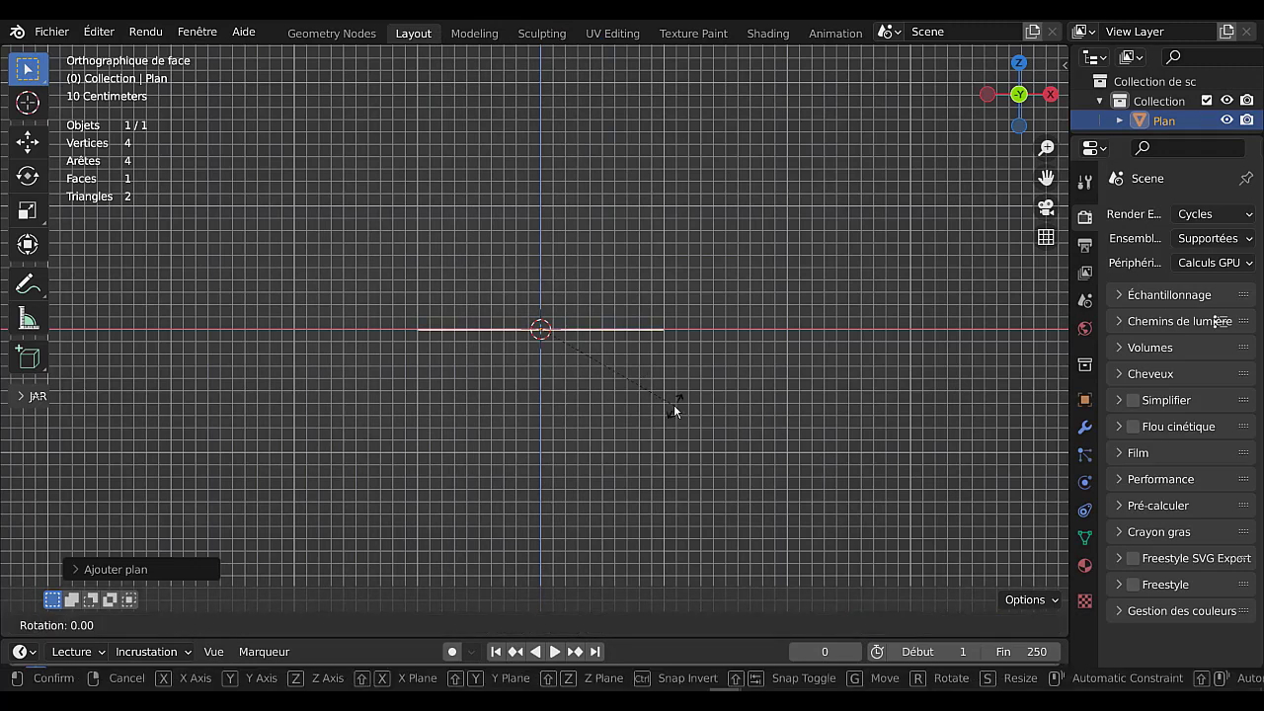
type("x")
type("90")
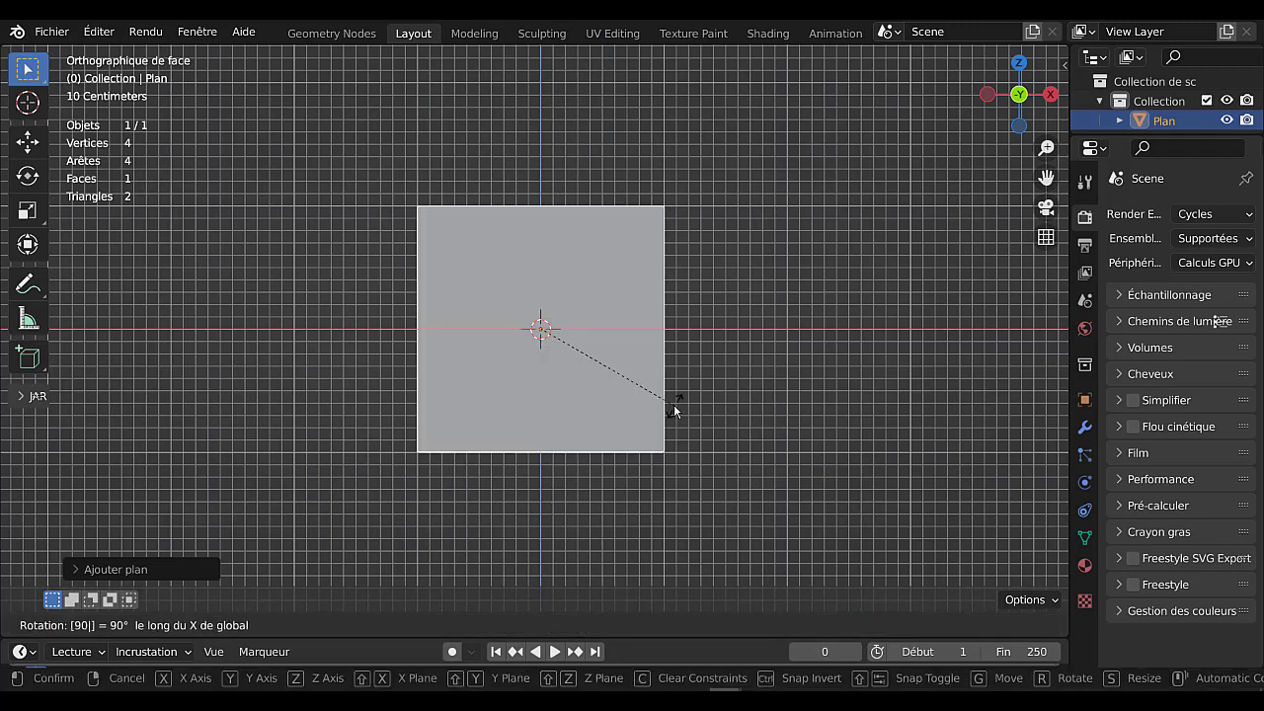
key("Return")
scroll(781, 310, "down", 5)
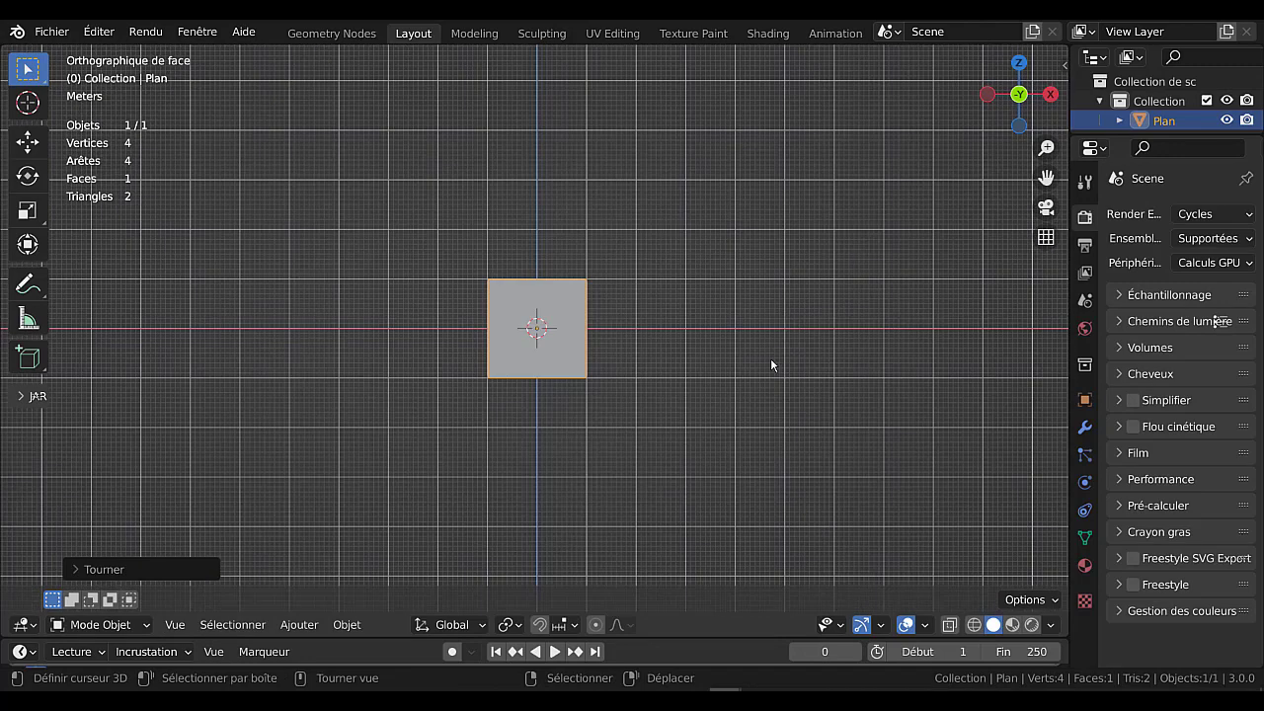
middle_click_drag(706, 372, 685, 423)
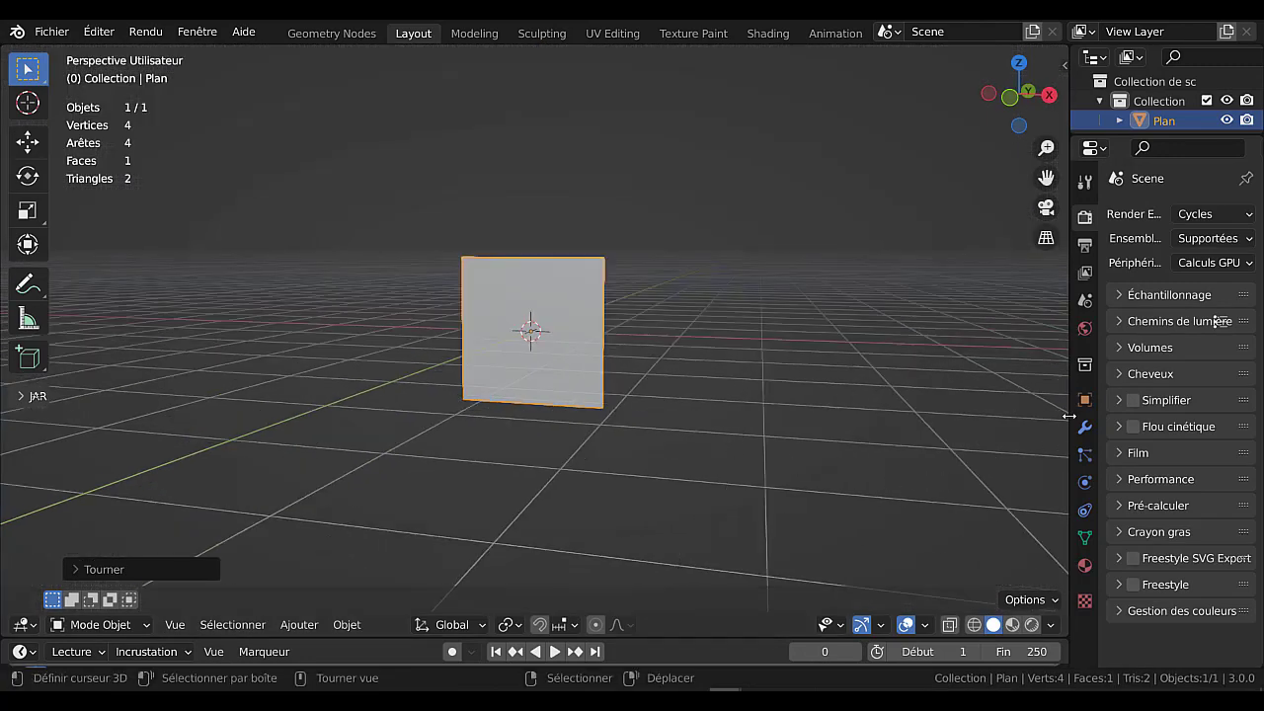
Widen the properties editor, create a new world and set its background colour to an environment texture.
left_click_drag(1069, 415, 948, 415)
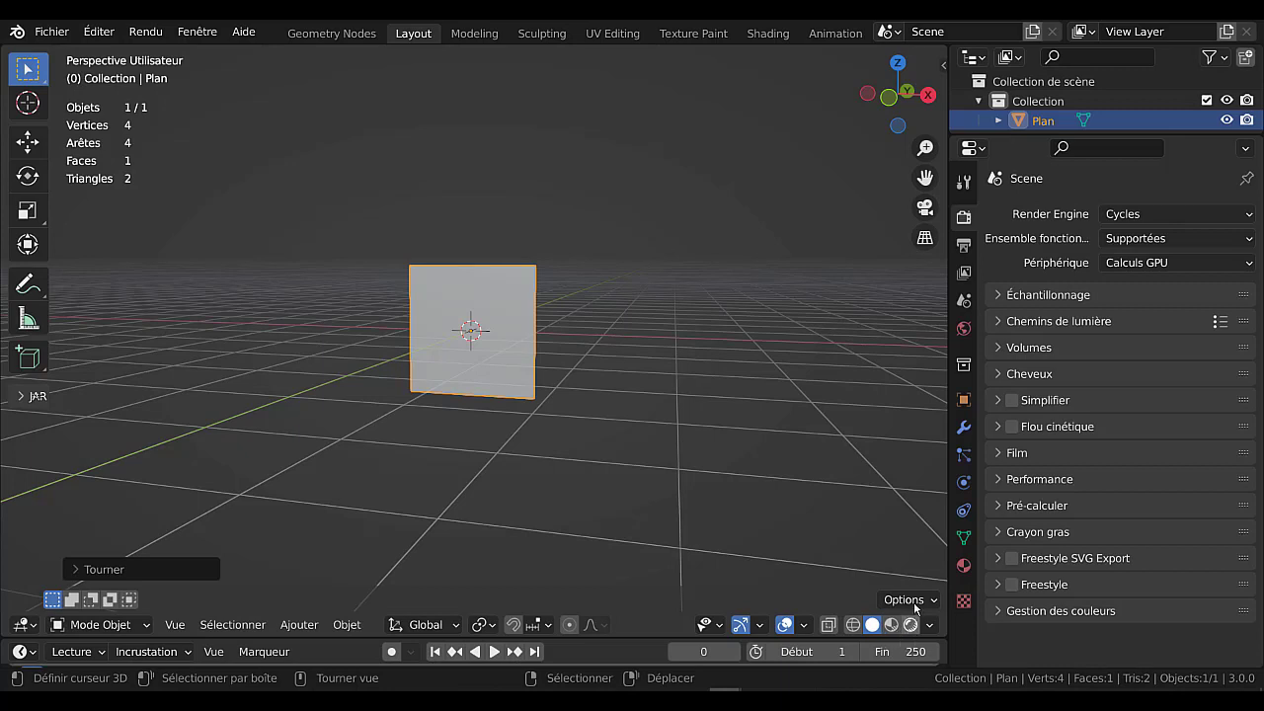
left_click(964, 331)
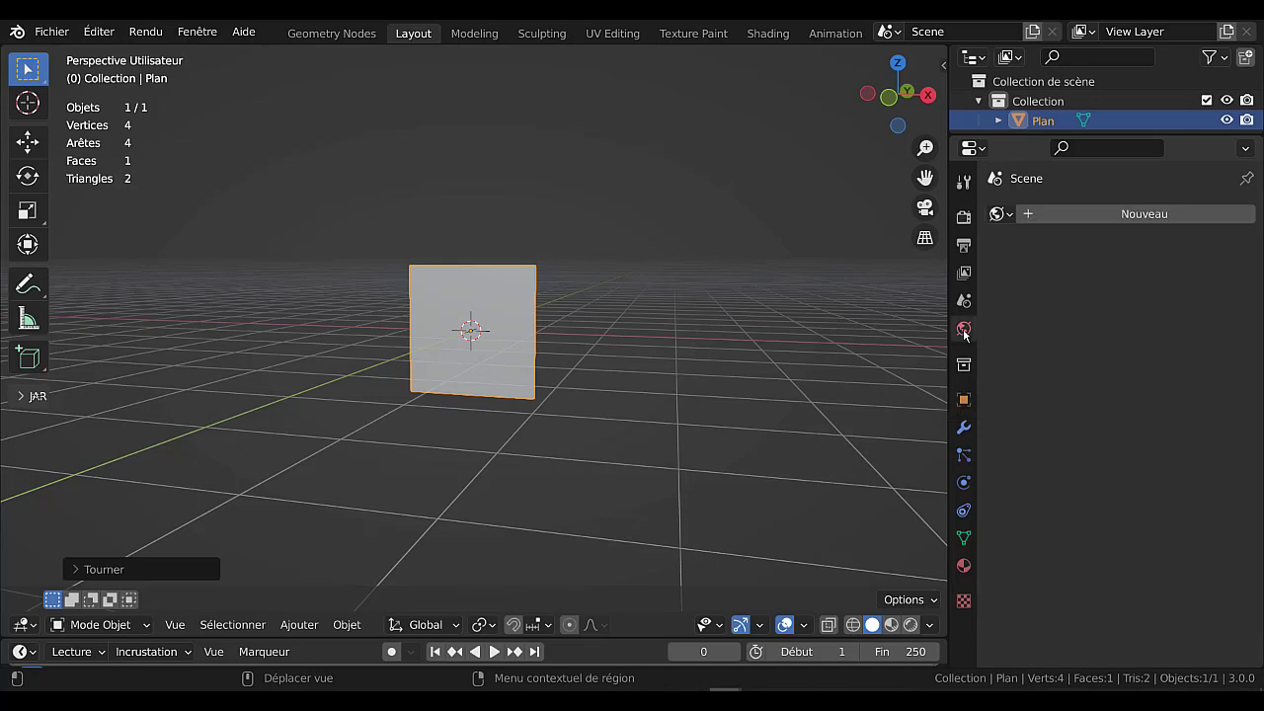
left_click(1139, 217)
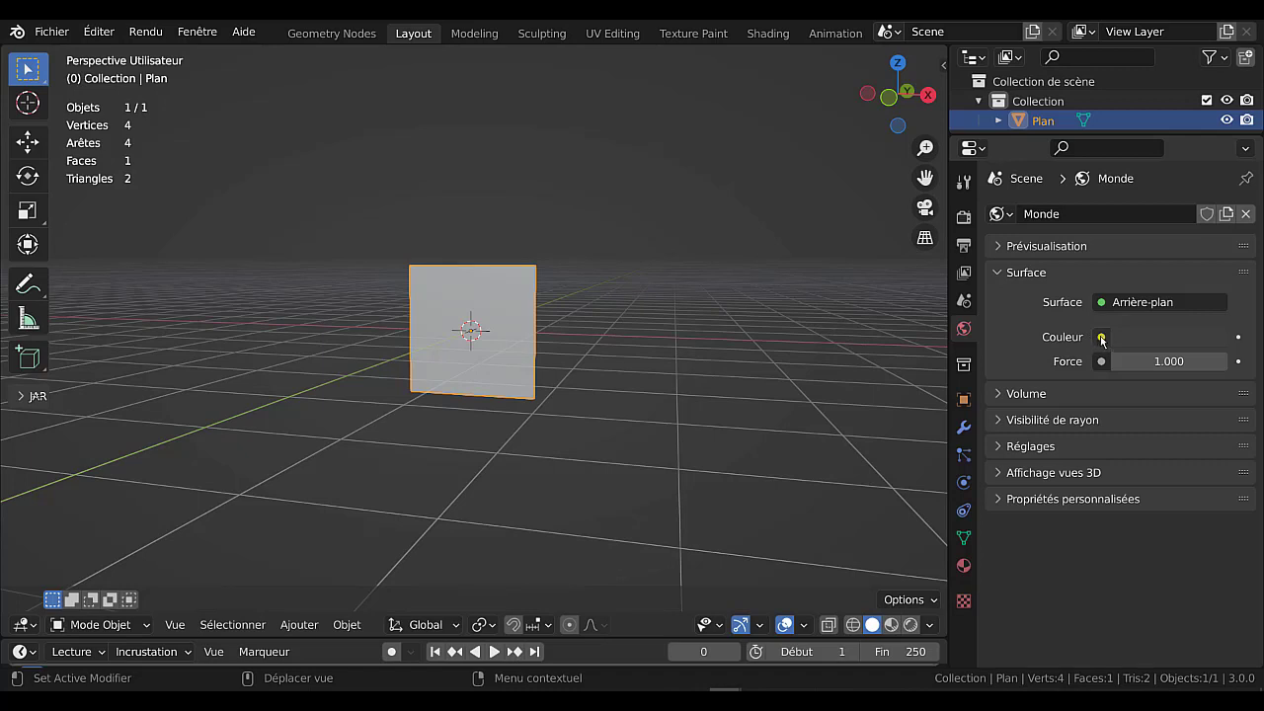
left_click(1101, 338)
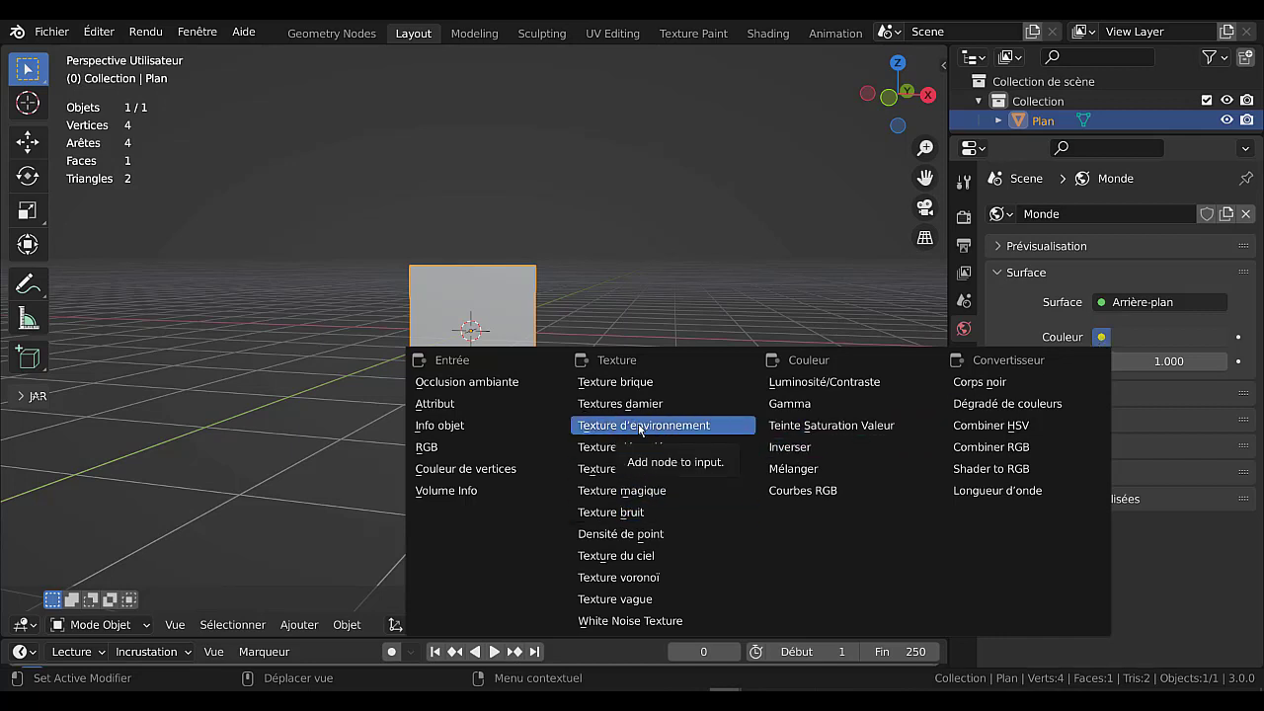
left_click(1101, 338)
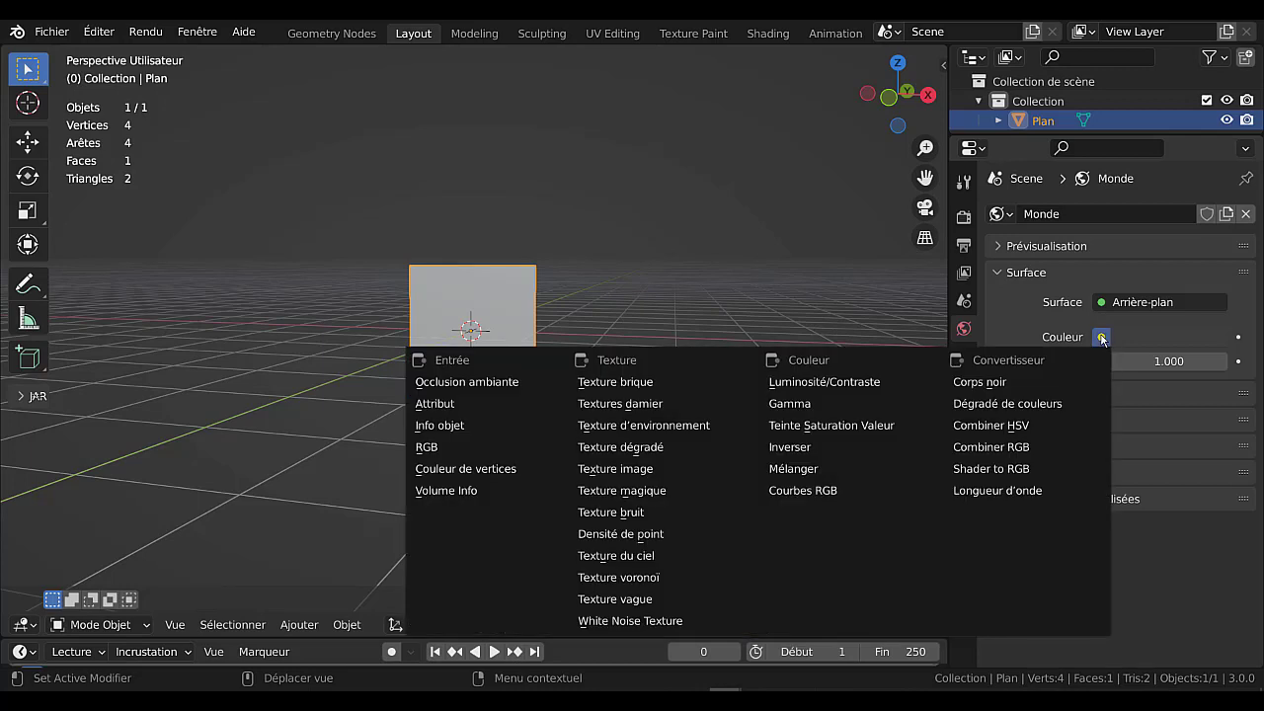
left_click(657, 427)
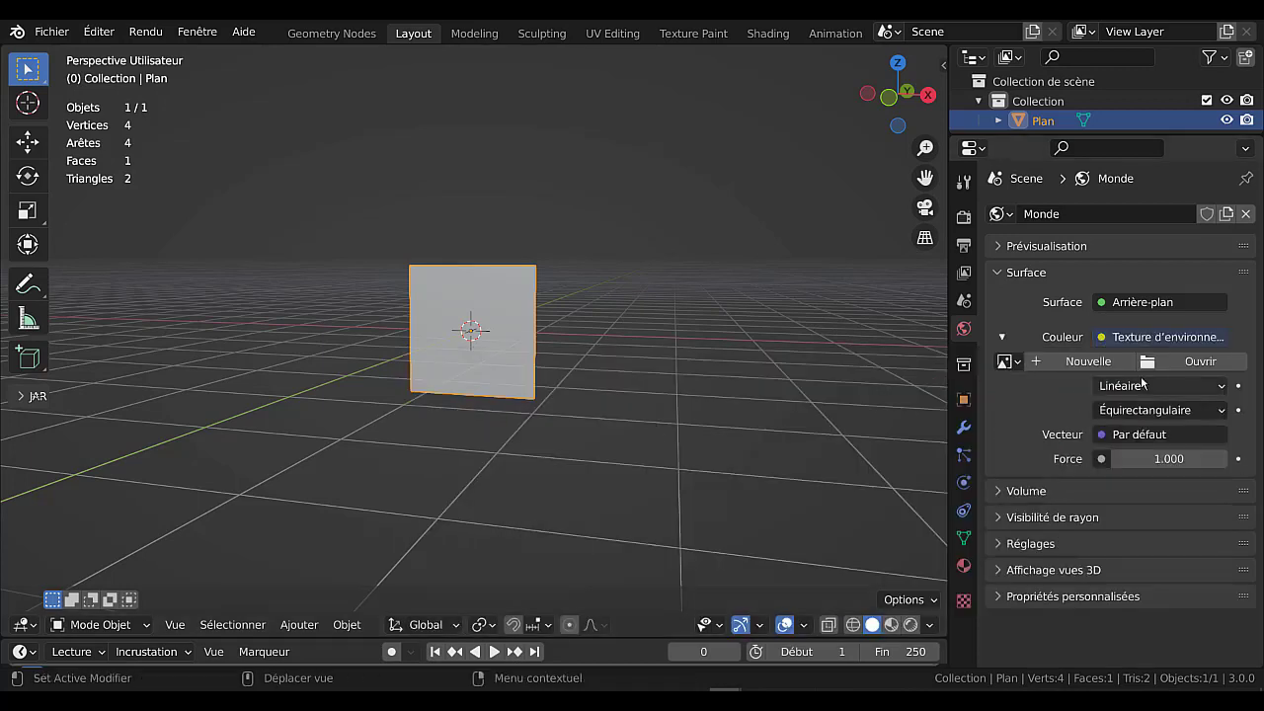
Load forest.exr from the Forest hdr folder as the world's environment image.
left_click(1199, 363)
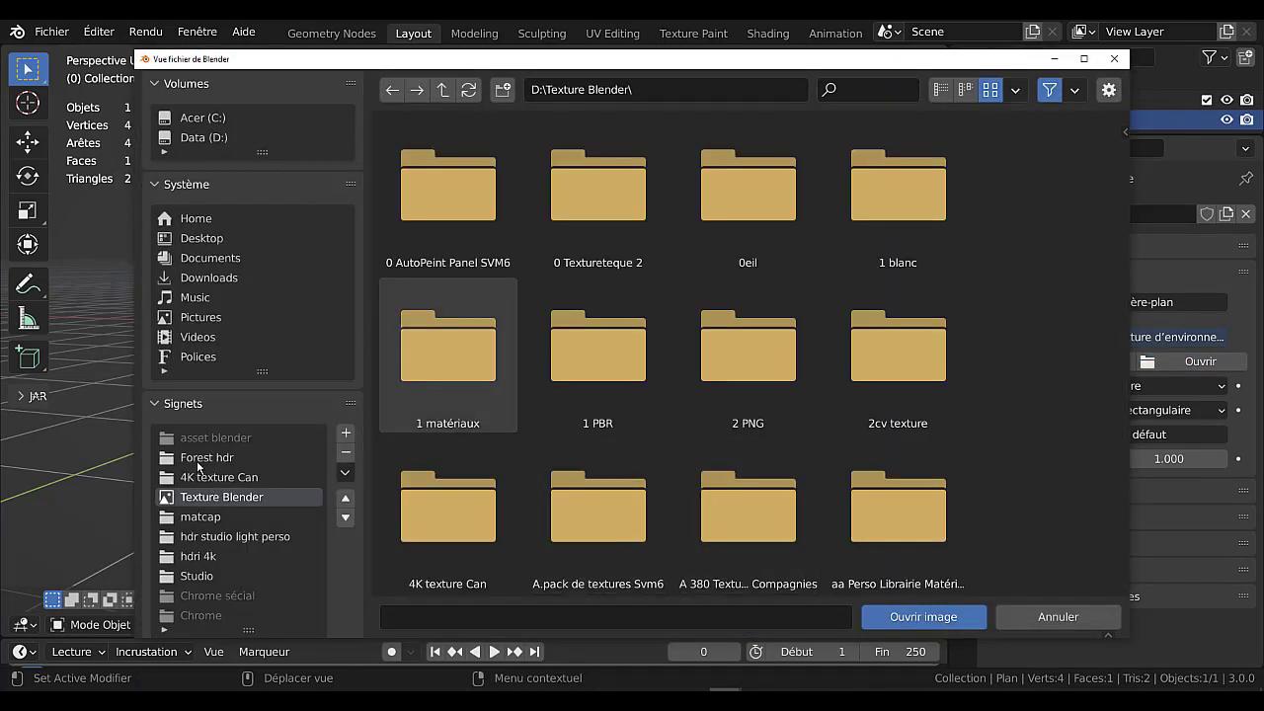
left_click(202, 459)
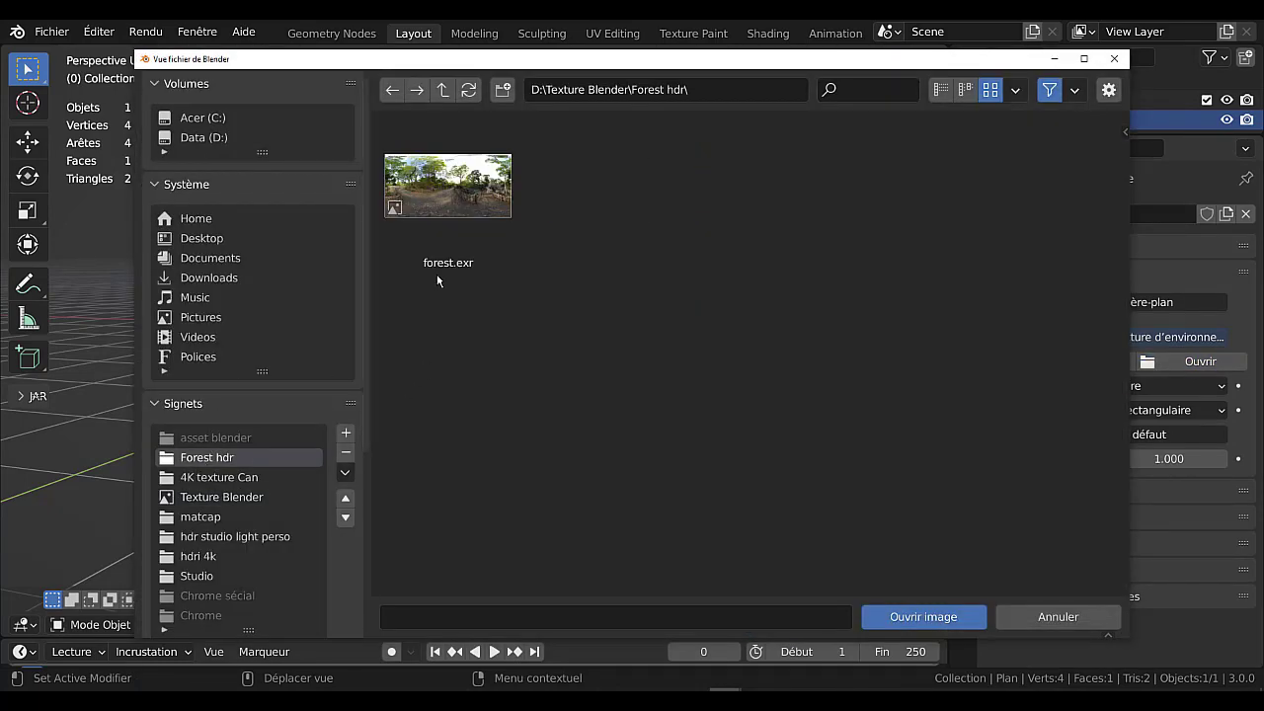
left_click(462, 187)
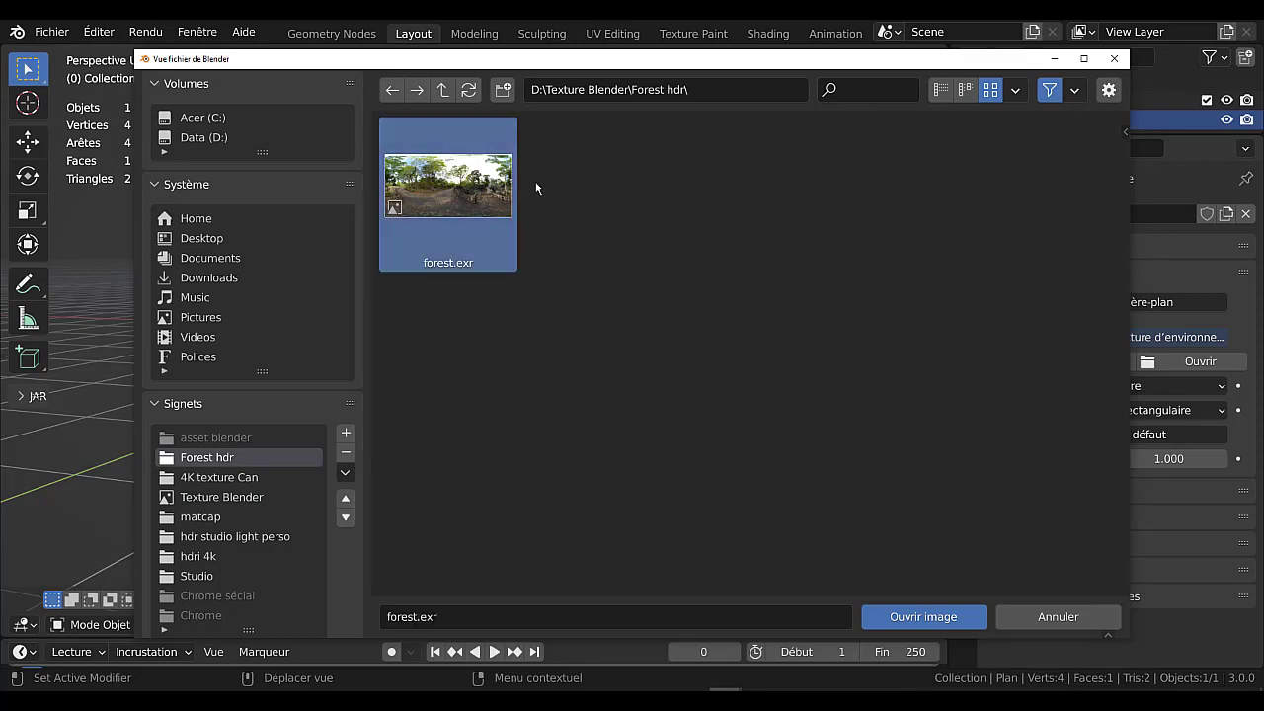
left_click(923, 618)
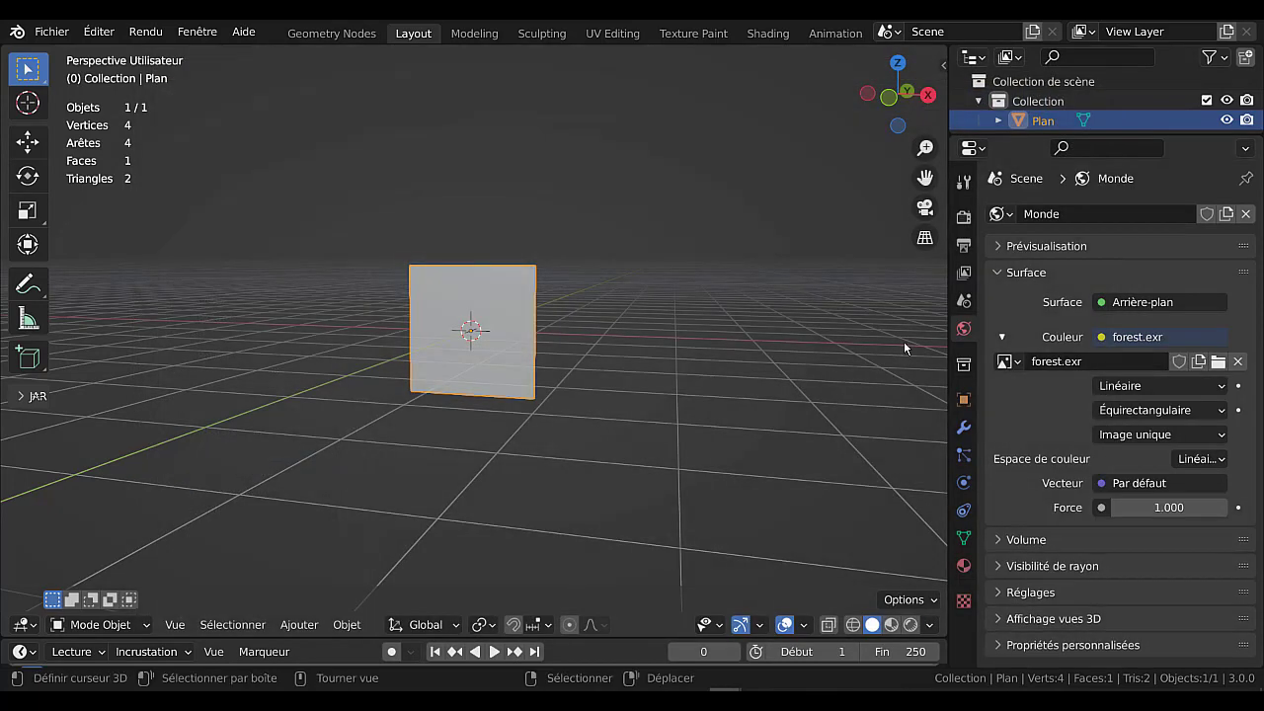
Switch the viewport to rendered shading and inspect the plane against the forest environment.
left_click(909, 624)
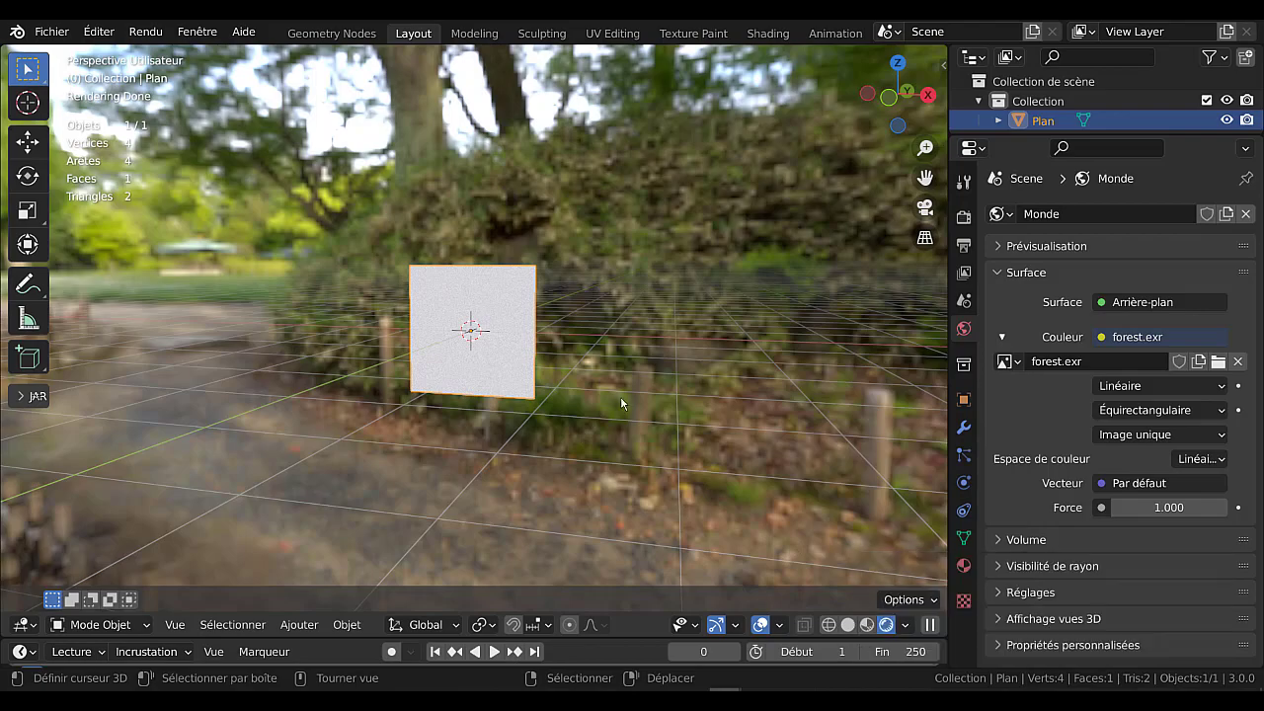
scroll(629, 279, "down", 3)
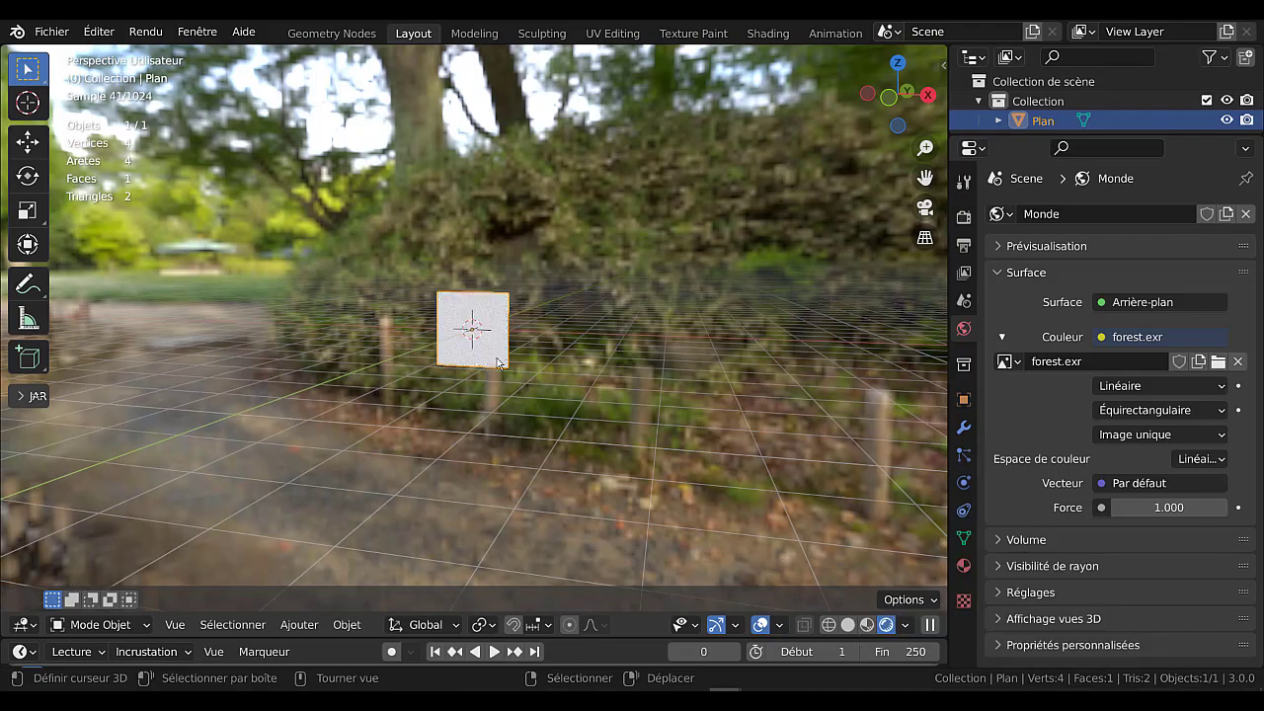
mouse_move(497, 357)
middle_mouse_down()
mouse_move(625, 378)
mouse_move(833, 363)
mouse_move(393, 348)
mouse_move(462, 366)
mouse_move(217, 361)
mouse_move(338, 363)
mouse_move(236, 352)
mouse_move(286, 434)
mouse_move(375, 402)
mouse_move(405, 357)
mouse_move(406, 375)
middle_mouse_up()
scroll(406, 376, "up", 5)
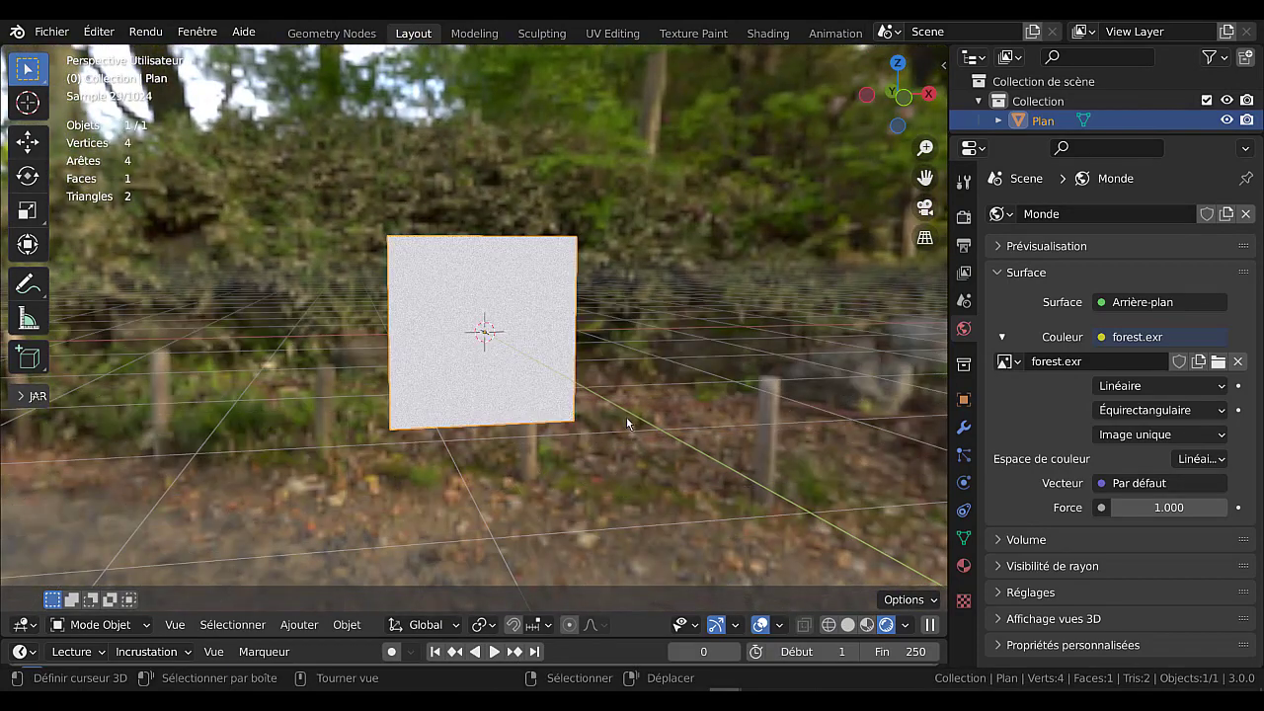
Compare the lighting options of rendered and material preview shading, finishing in rendered shading.
left_click(905, 623)
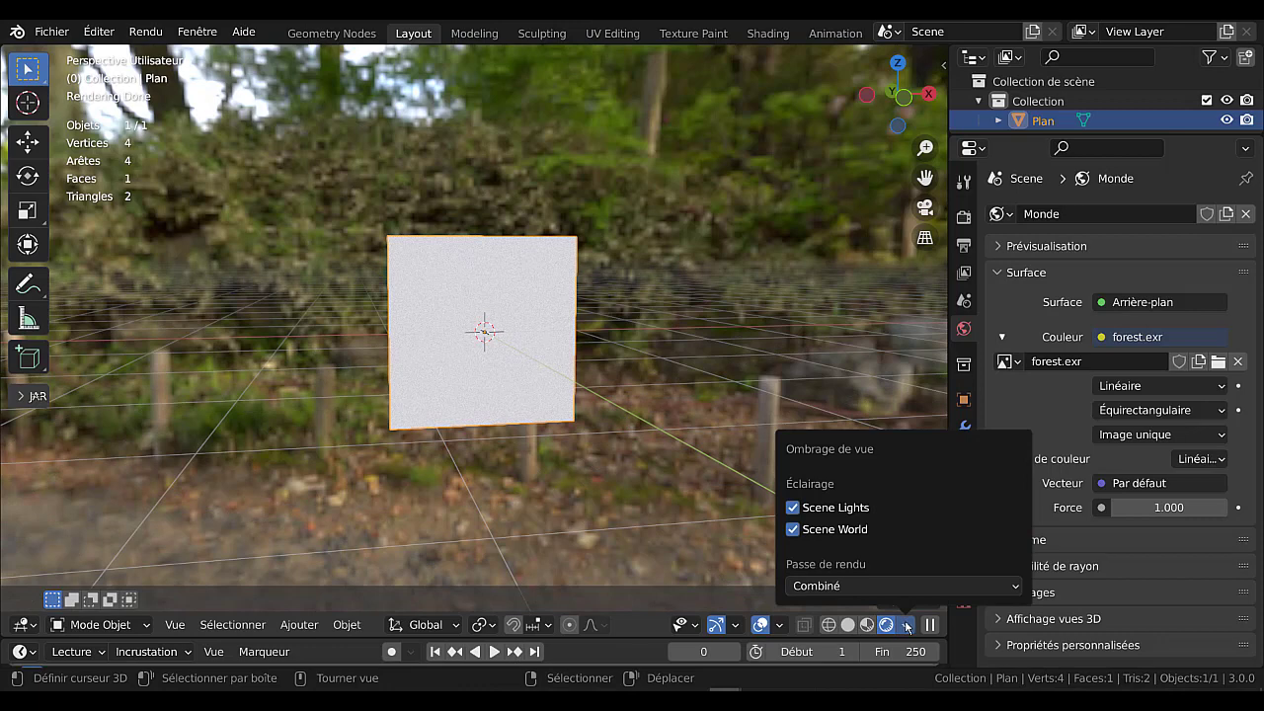
left_click(865, 625)
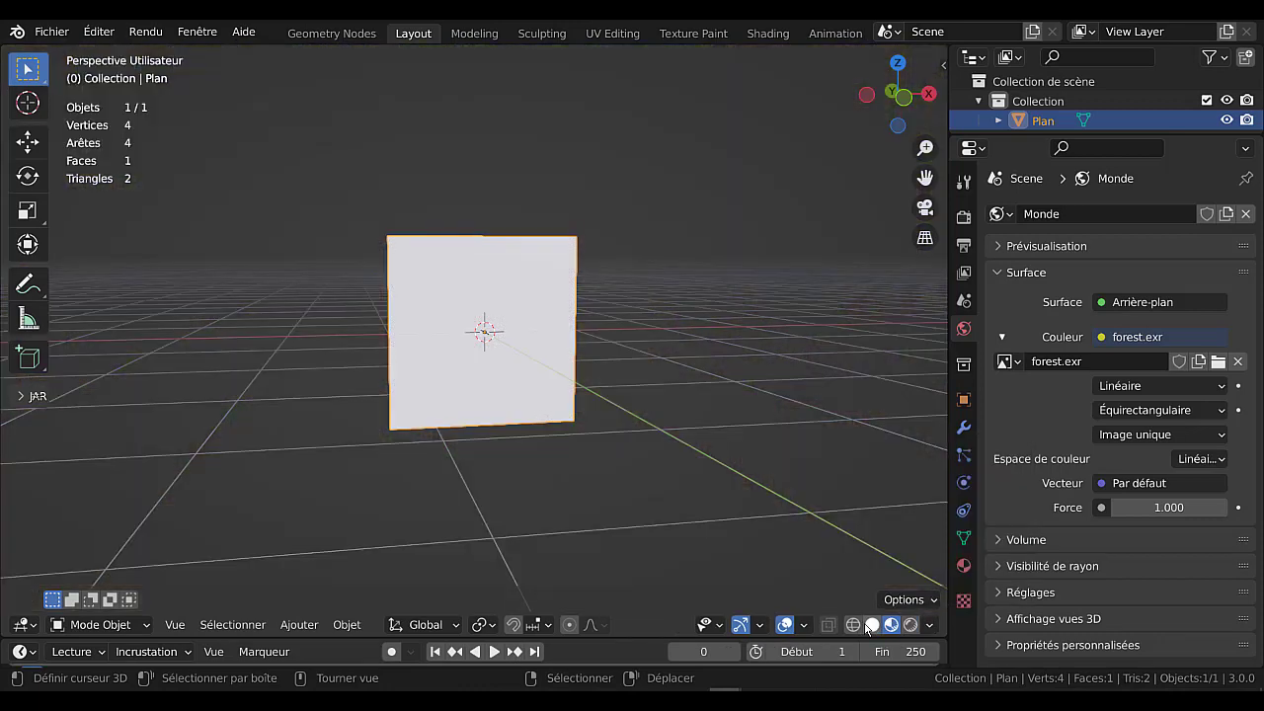
left_click(929, 623)
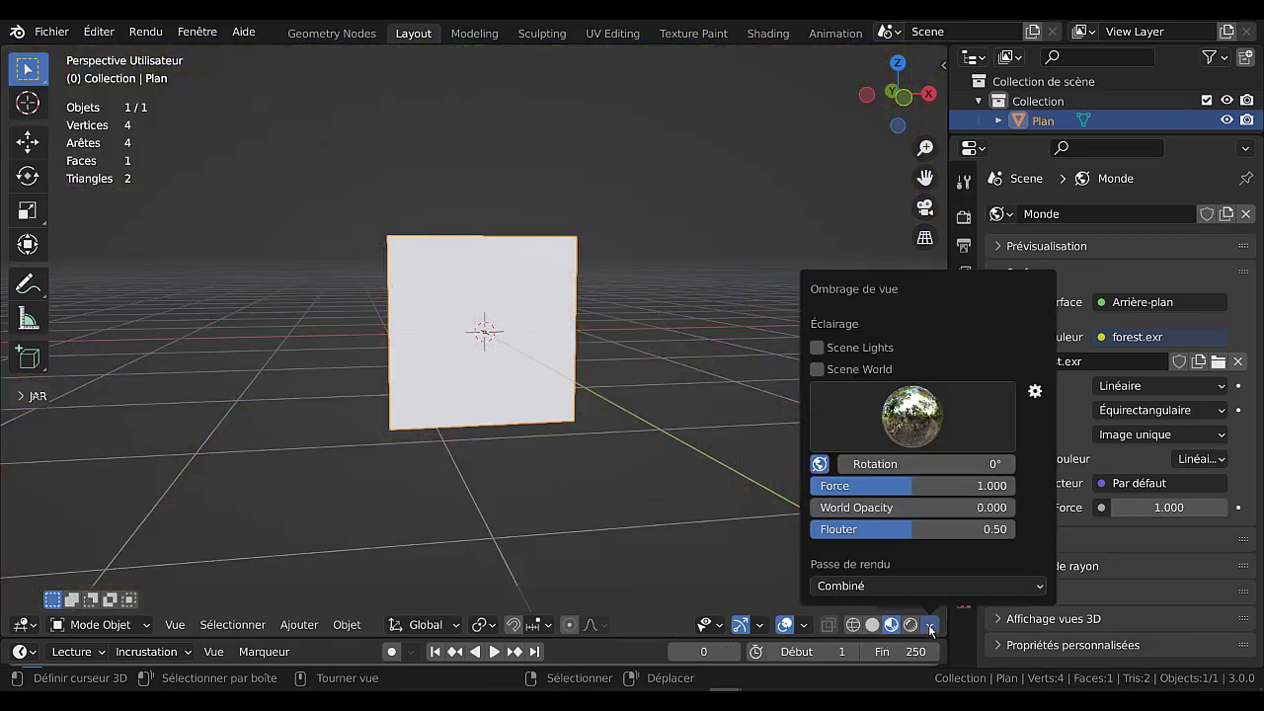
left_click(910, 443)
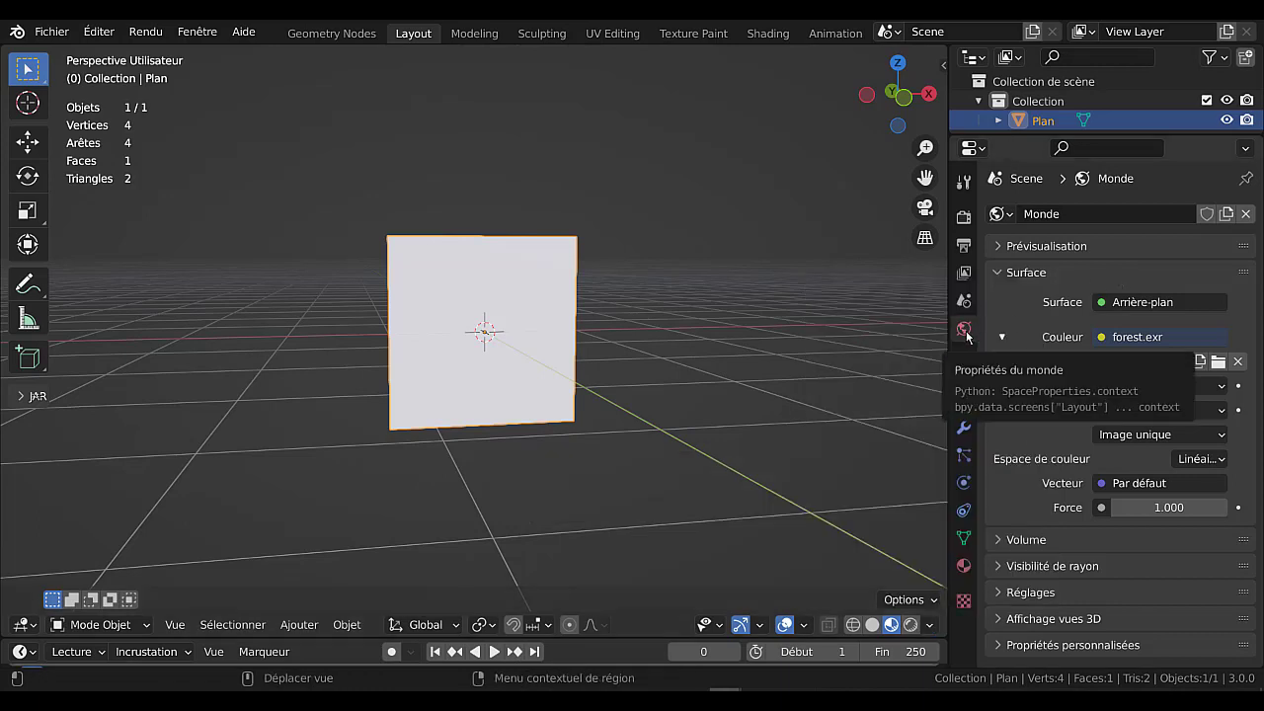
left_click(909, 624)
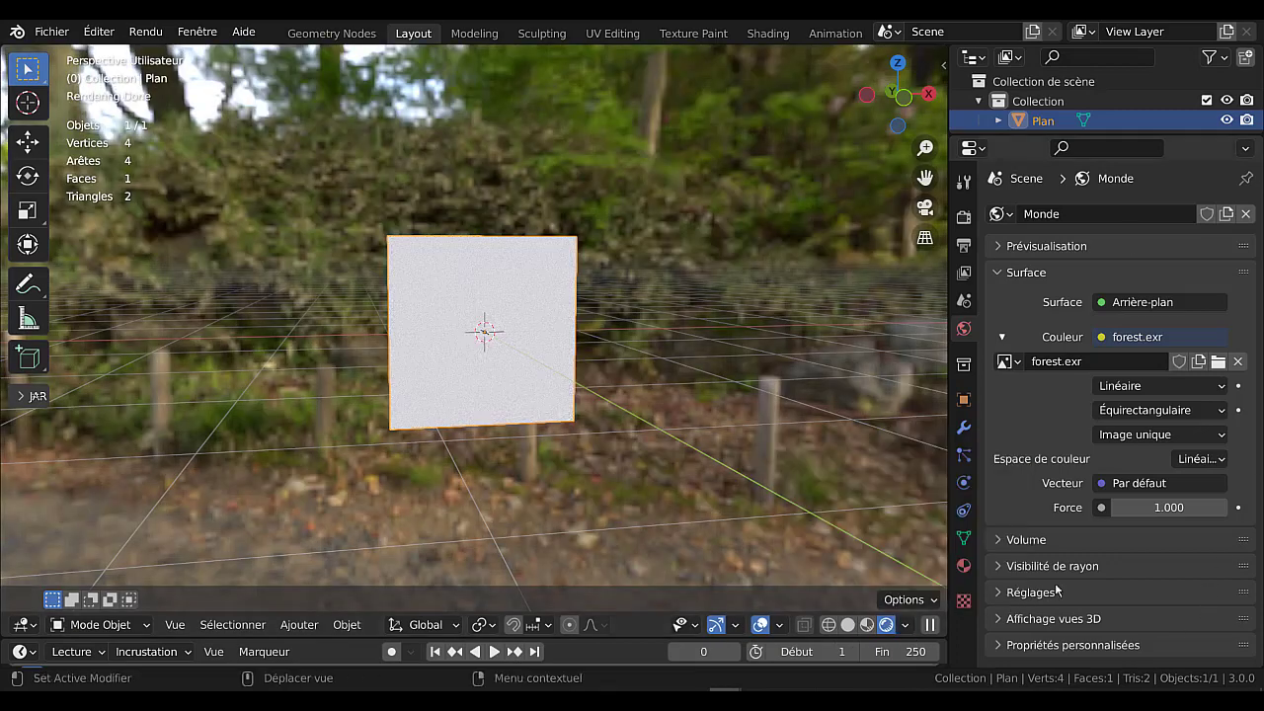
Hide the world background from the camera in the ray visibility settings and narrow the properties editor.
left_click(998, 571)
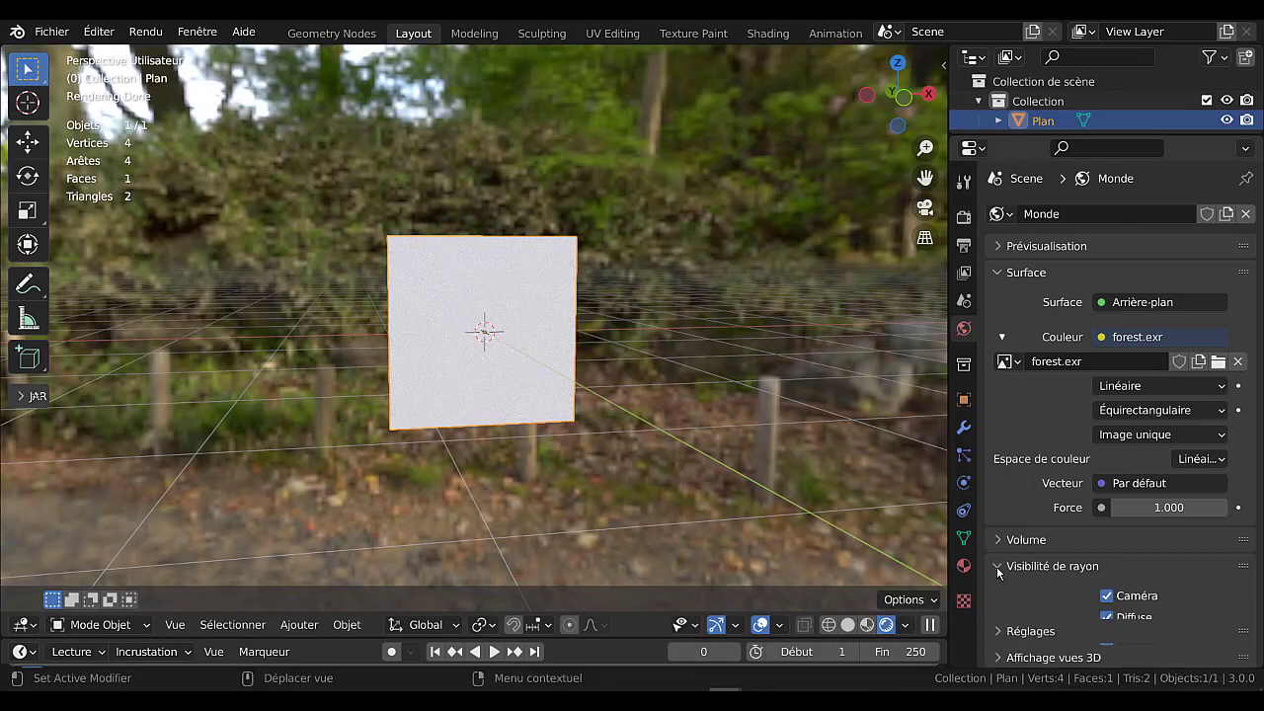
left_click(1106, 596)
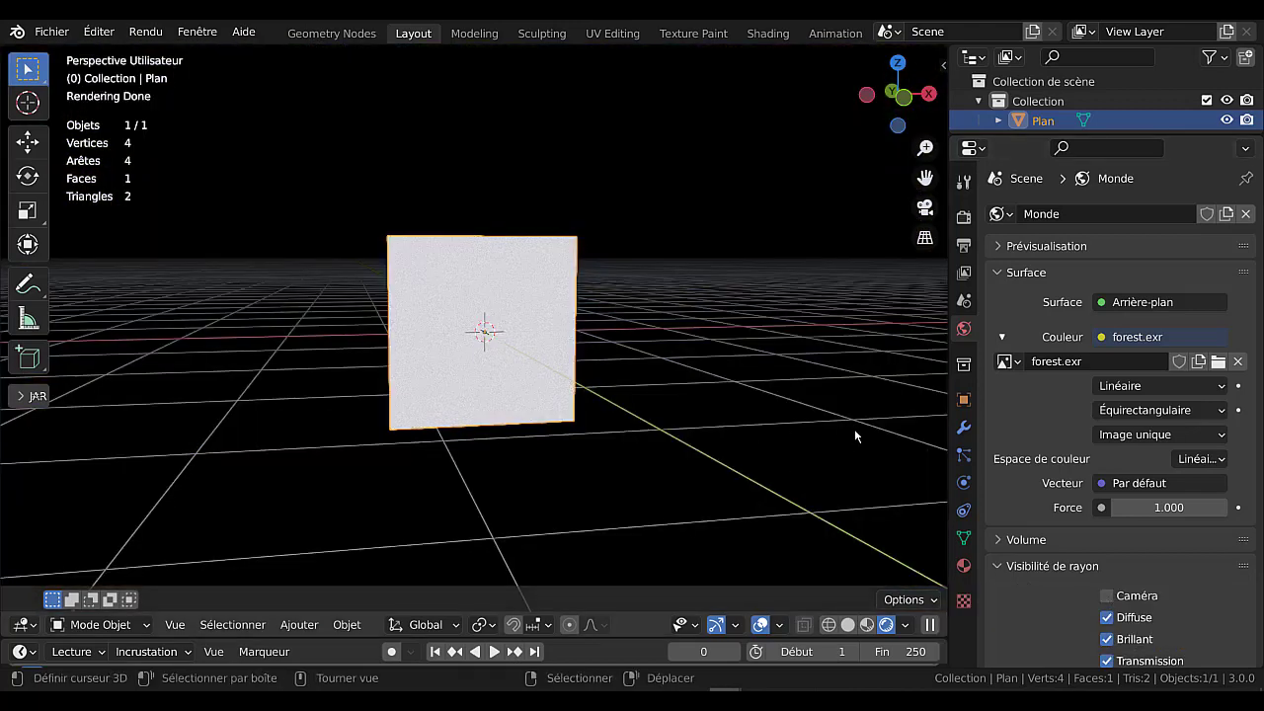
middle_click_drag(863, 421, 756, 439)
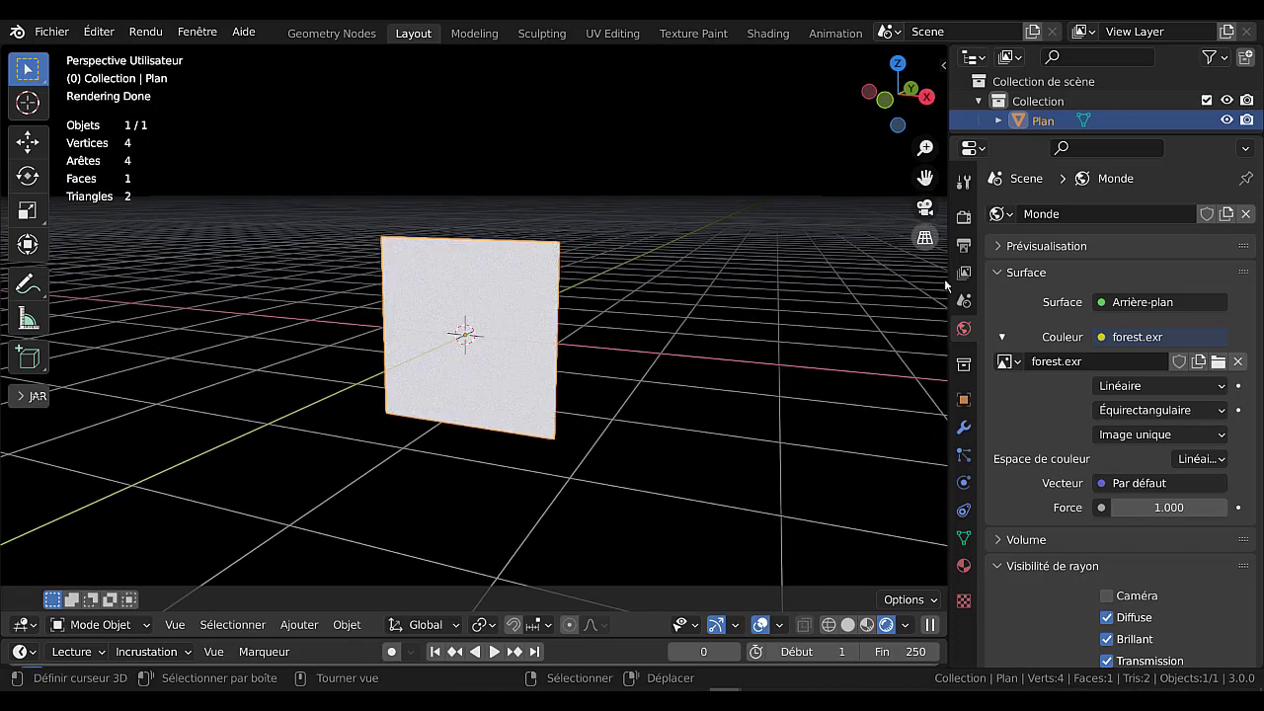
left_click_drag(946, 297, 1044, 296)
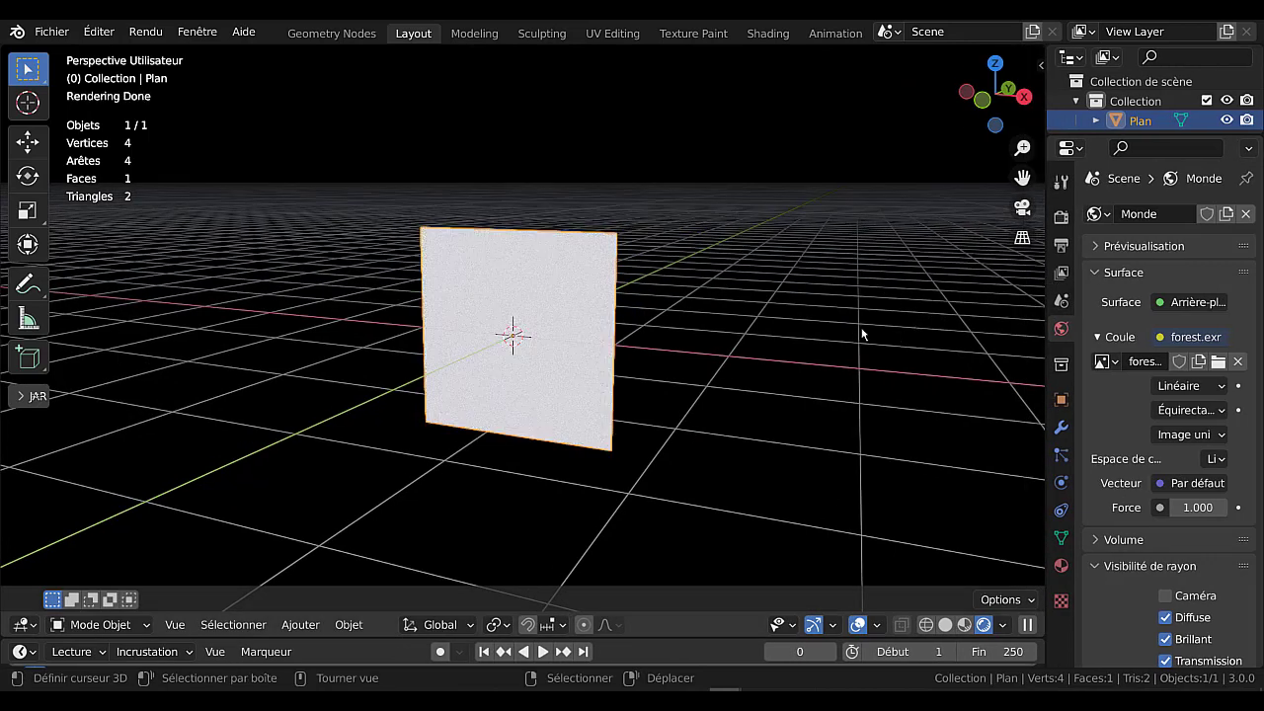
scroll(860, 330, "down", 1)
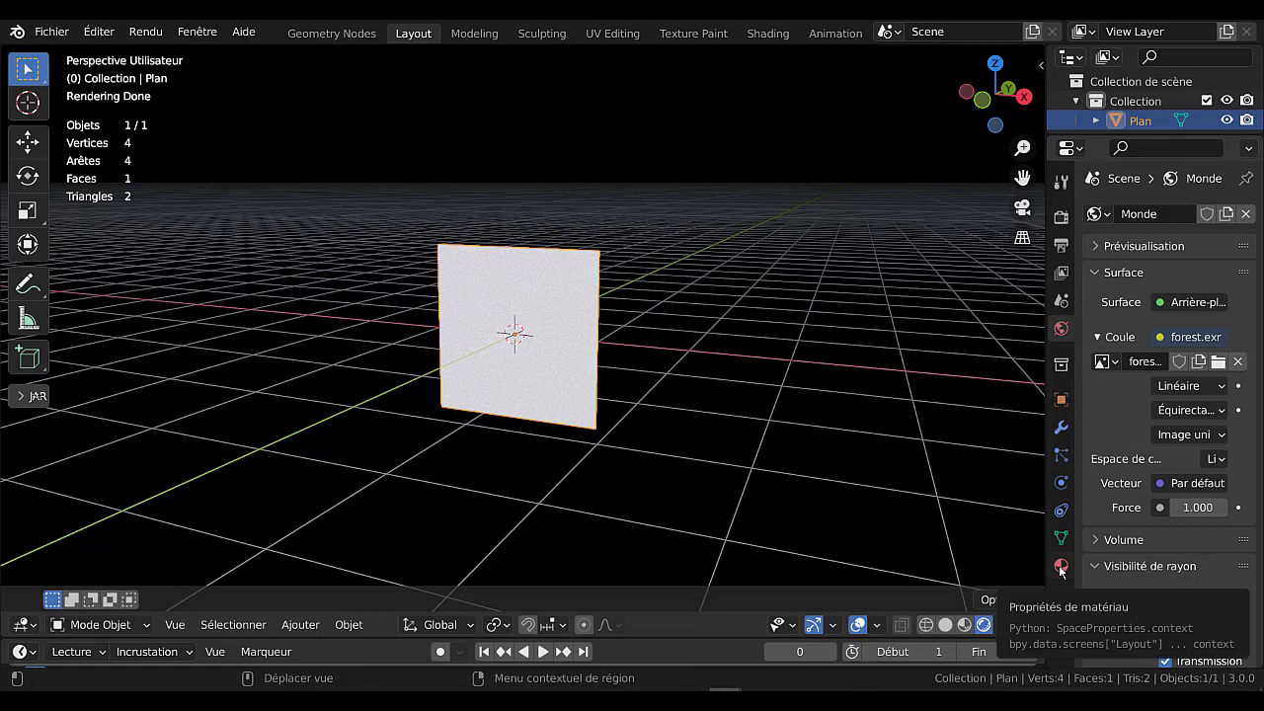
Create a new material on the plane and widen the properties editor to show its surface settings.
left_click(1061, 567)
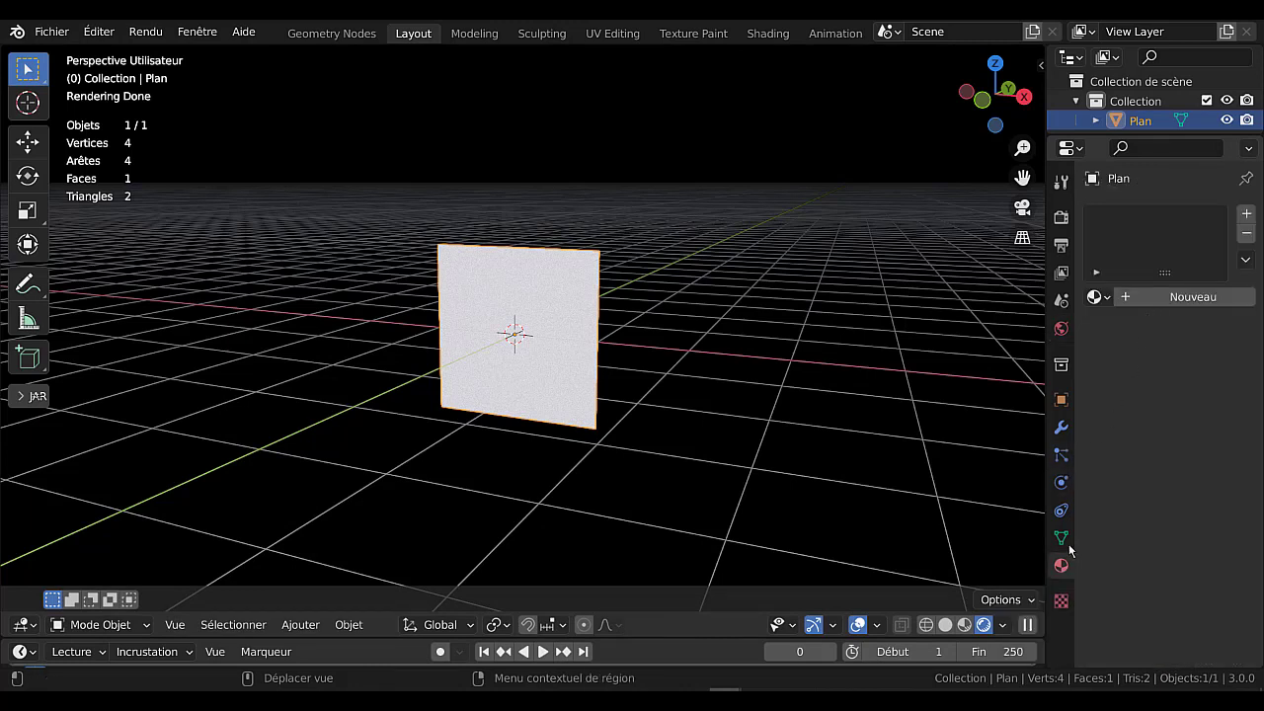
left_click(1186, 300)
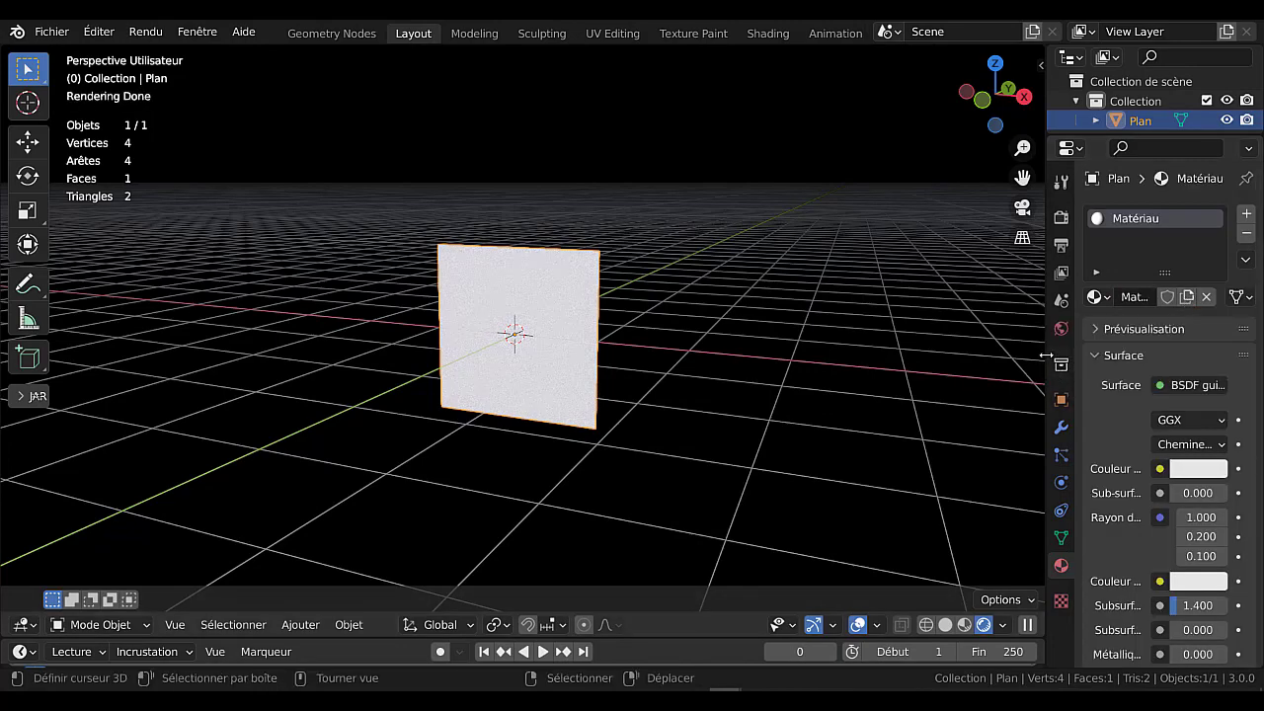
left_click_drag(1045, 355, 928, 360)
scroll(1013, 429, "down", 4)
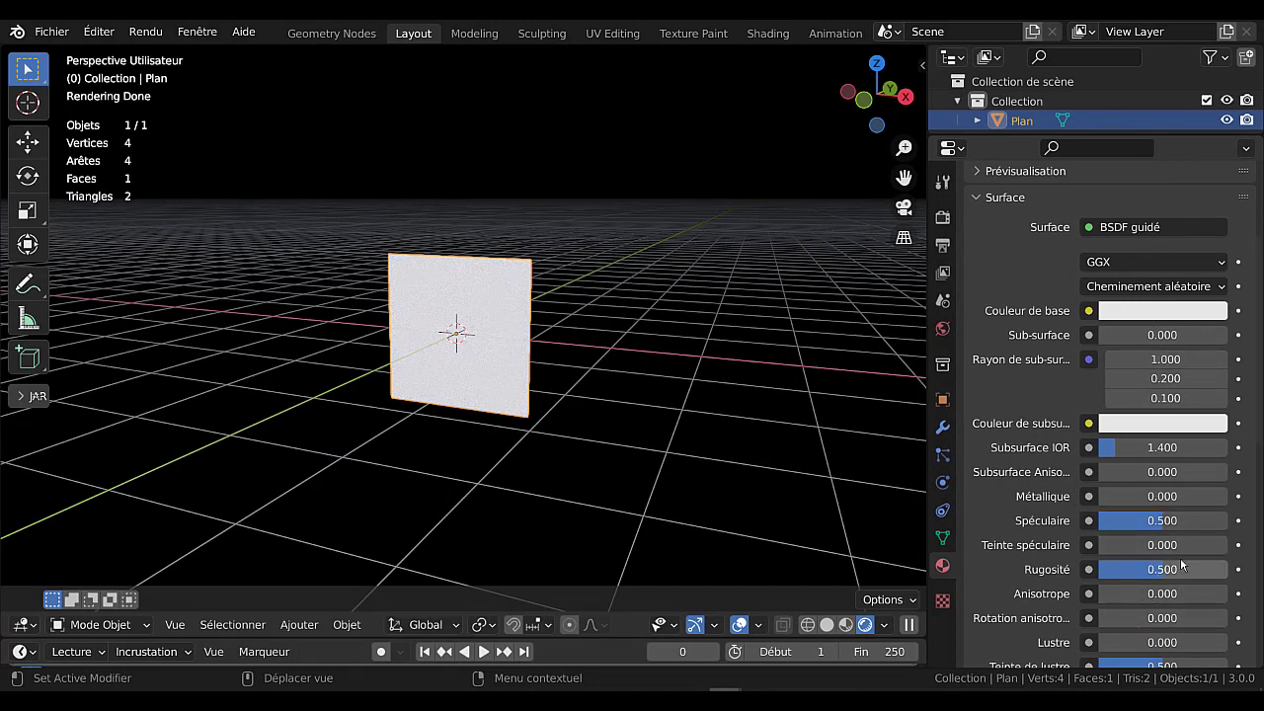
Set the roughness, sheen tint and specular values of the plane's material to 0.
left_click_drag(1158, 569, 1094, 569)
scroll(1142, 572, "down", 3)
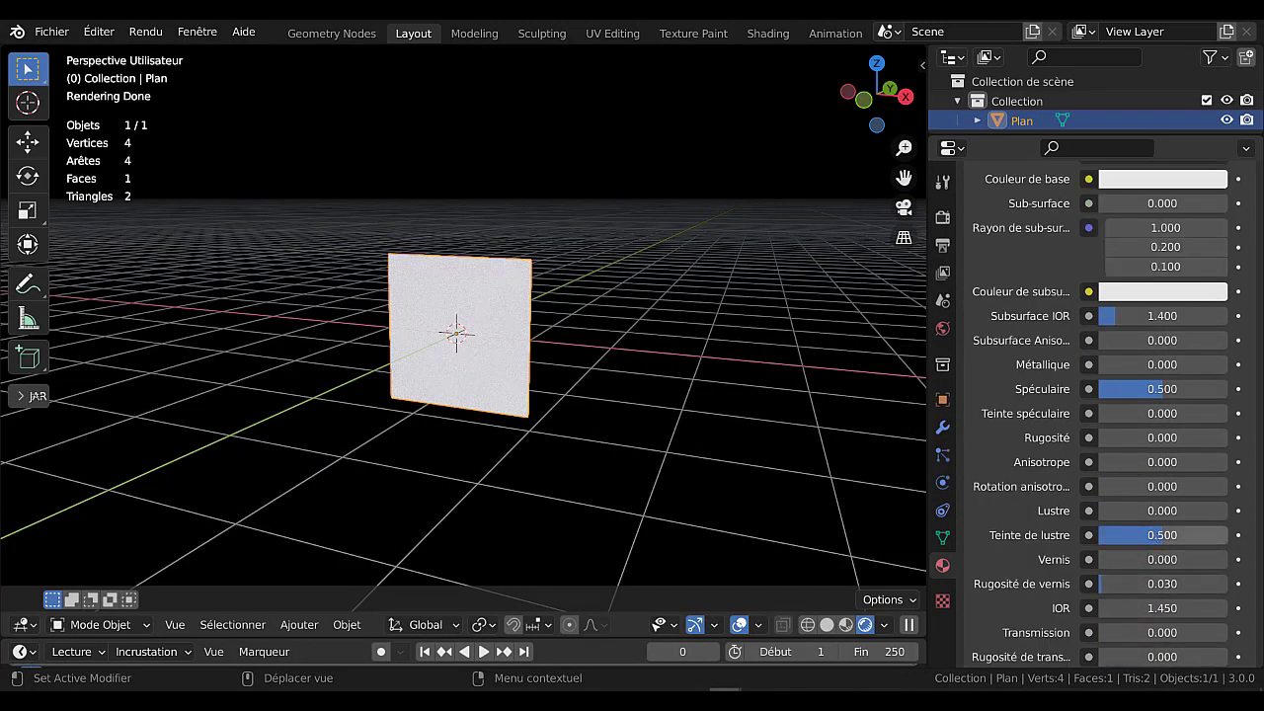
left_click_drag(1162, 534, 1100, 534)
scroll(1136, 494, "up", 2)
left_click_drag(1162, 467, 1098, 467)
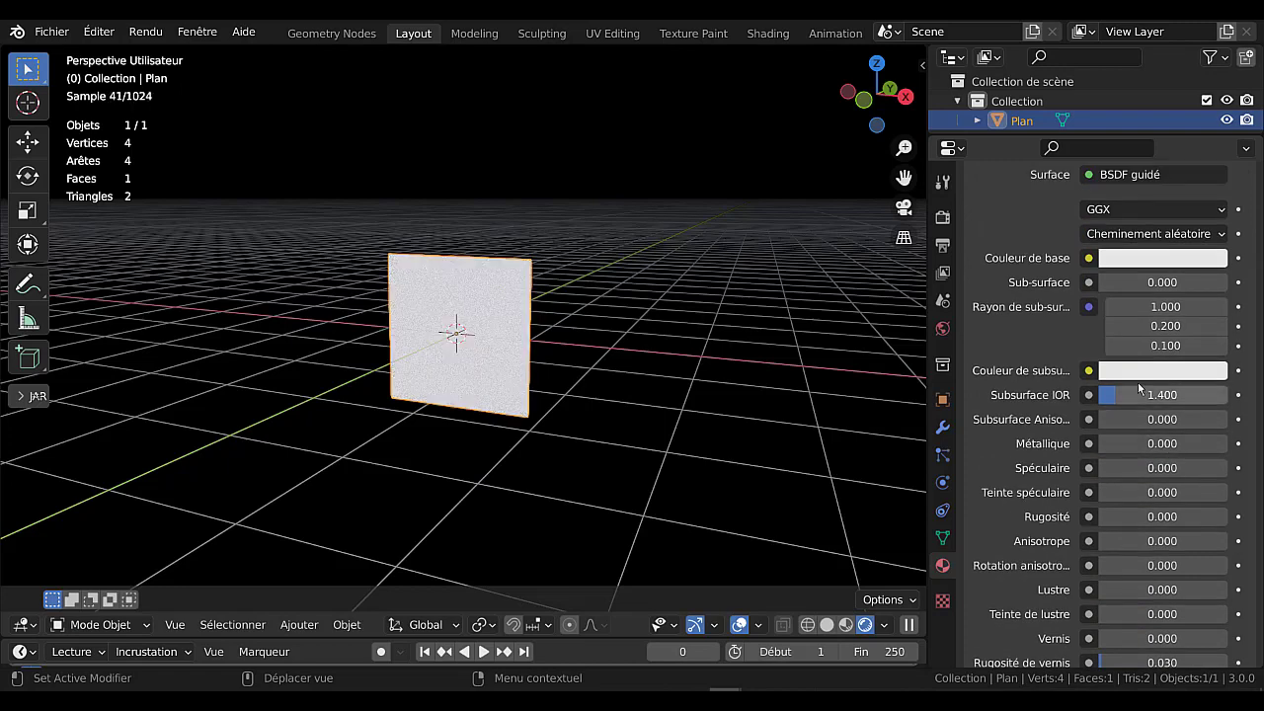
scroll(1130, 435, "up", 3)
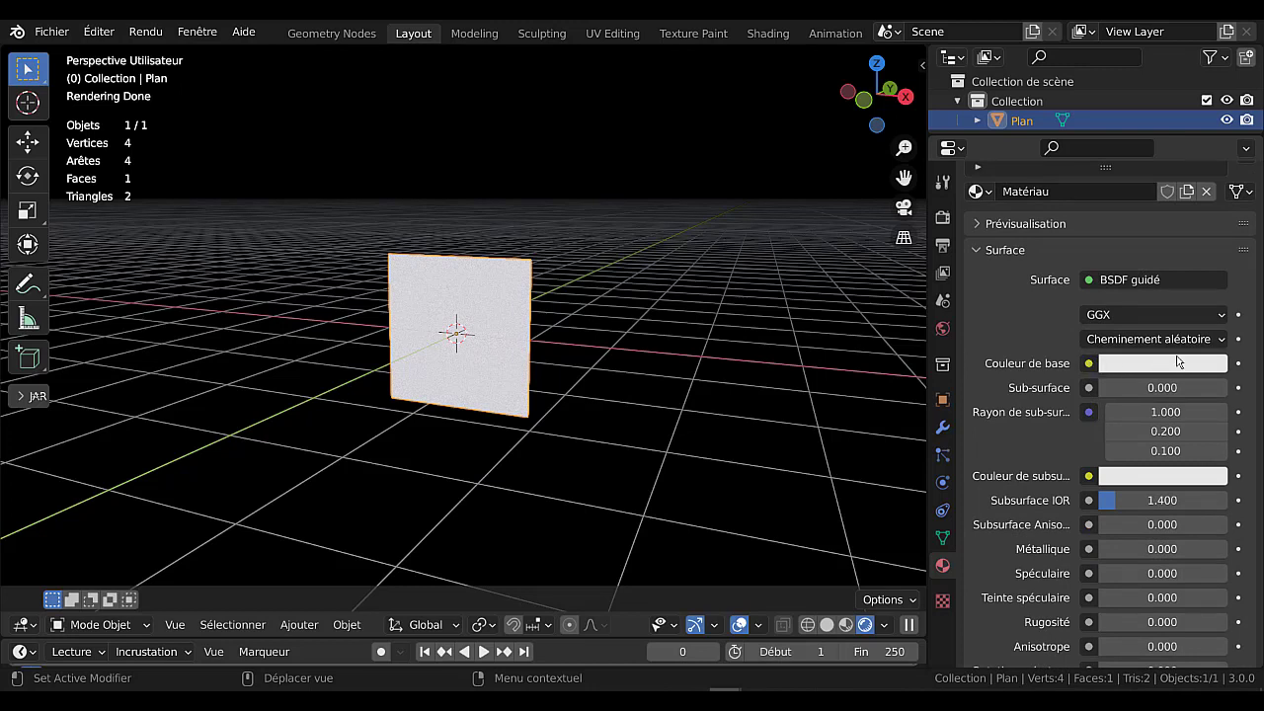
Connect an image texture to the base colour of the material.
left_click(1087, 364)
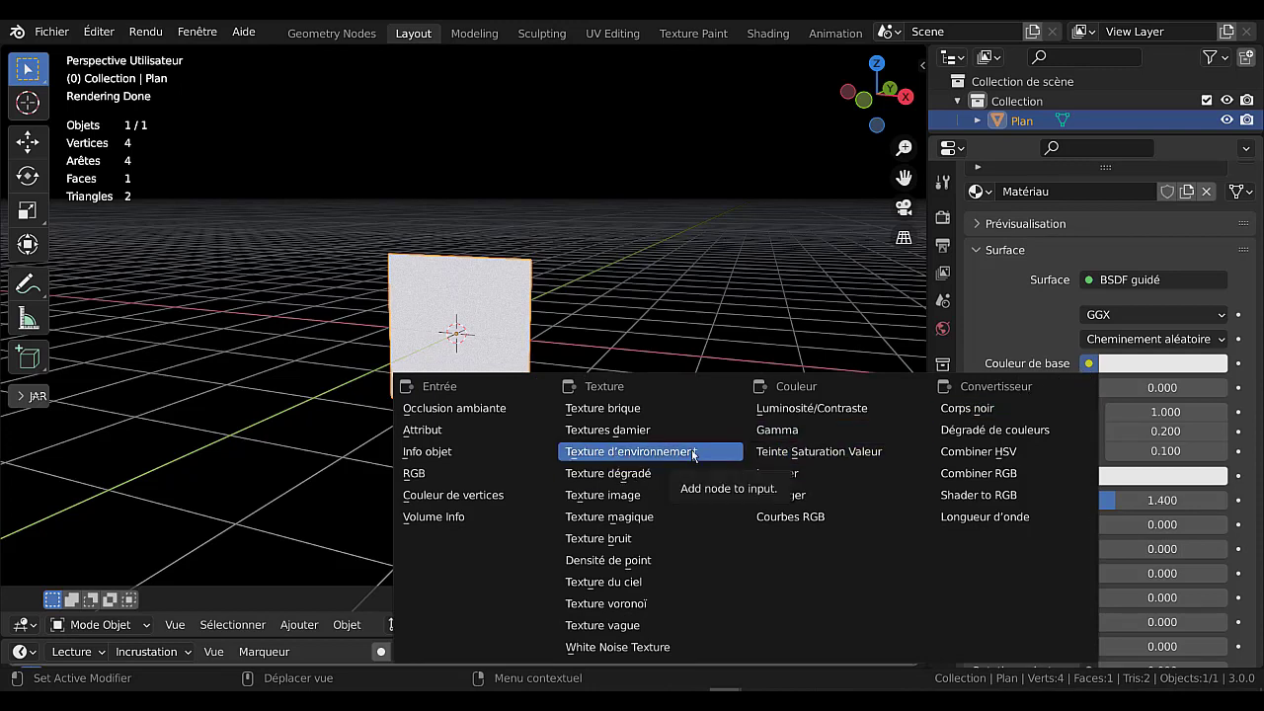
left_click(620, 496)
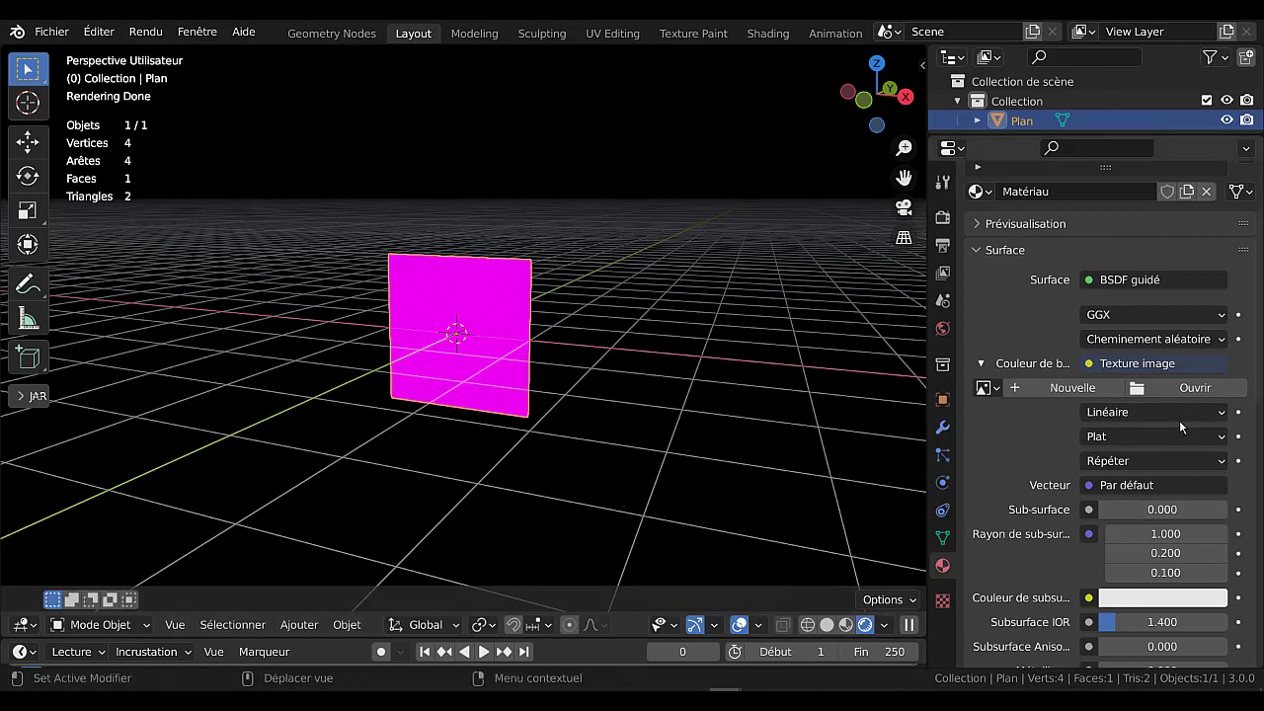
left_click_drag(1260, 393, 1262, 469)
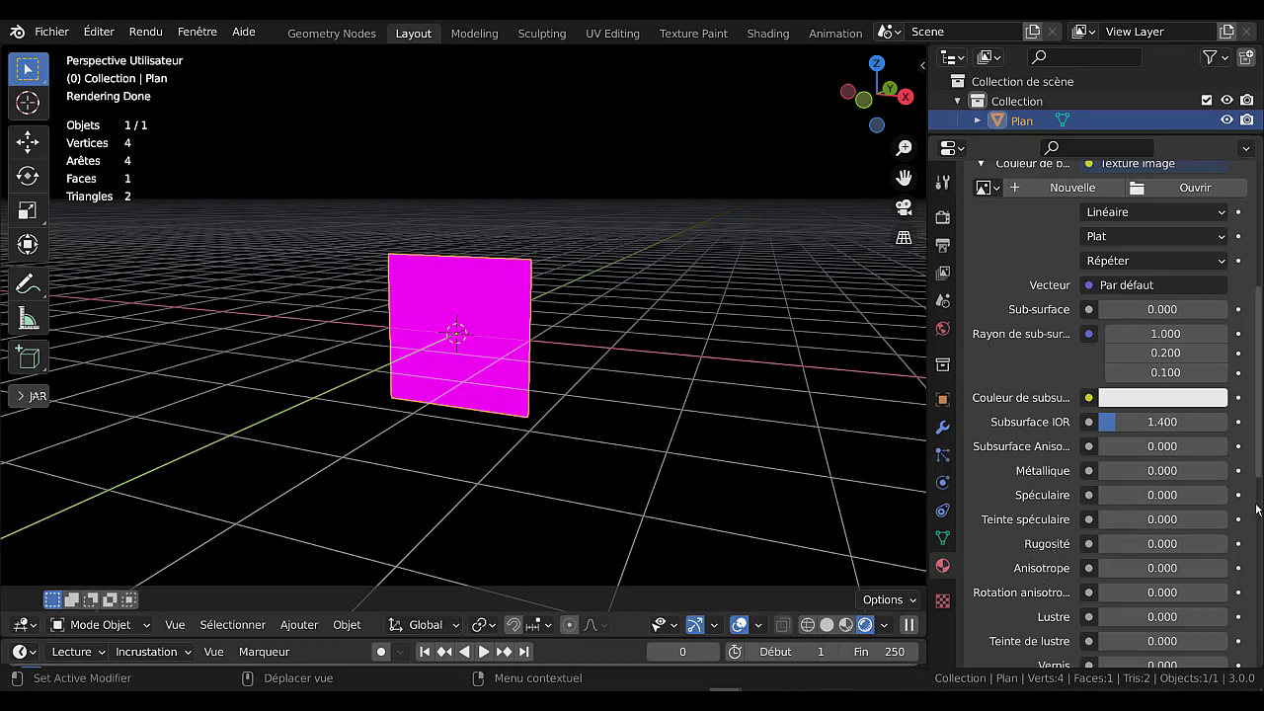
scroll(1257, 509, "up", 3)
scroll(1256, 509, "up", 1)
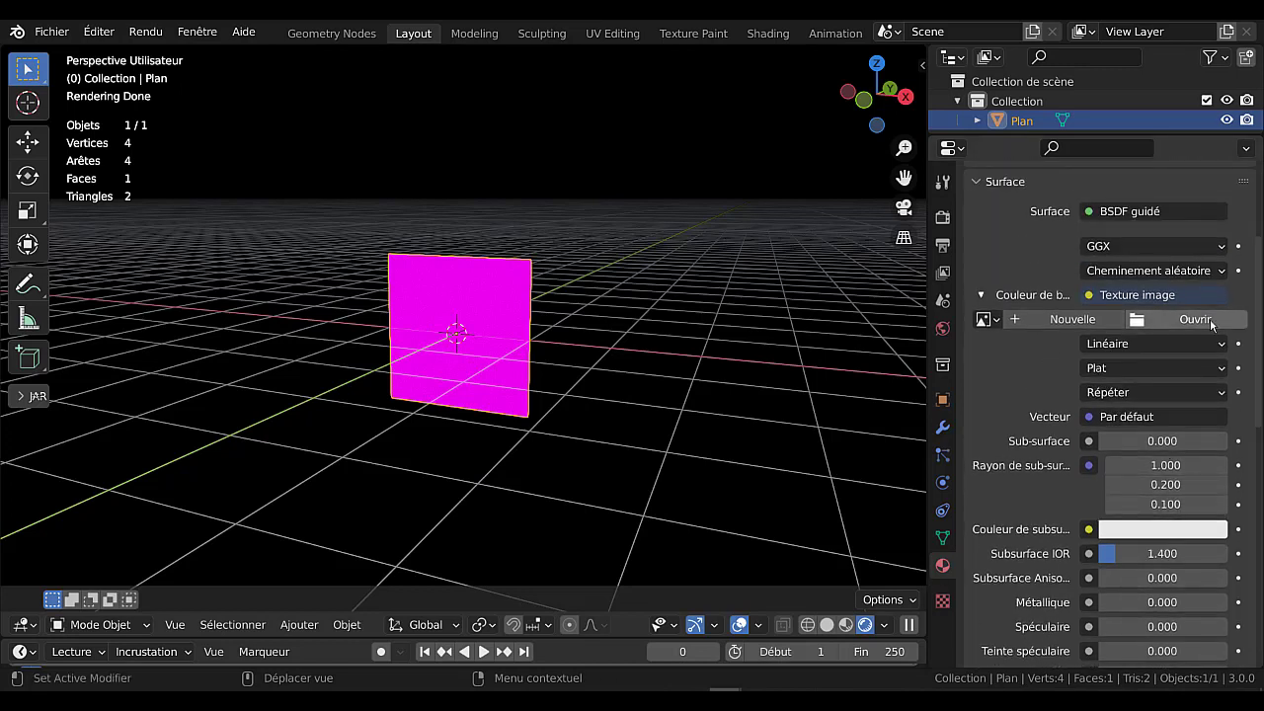
Start opening an image for the base colour and browse to the Desktop folder Nouveau dossier.
left_click(1195, 319)
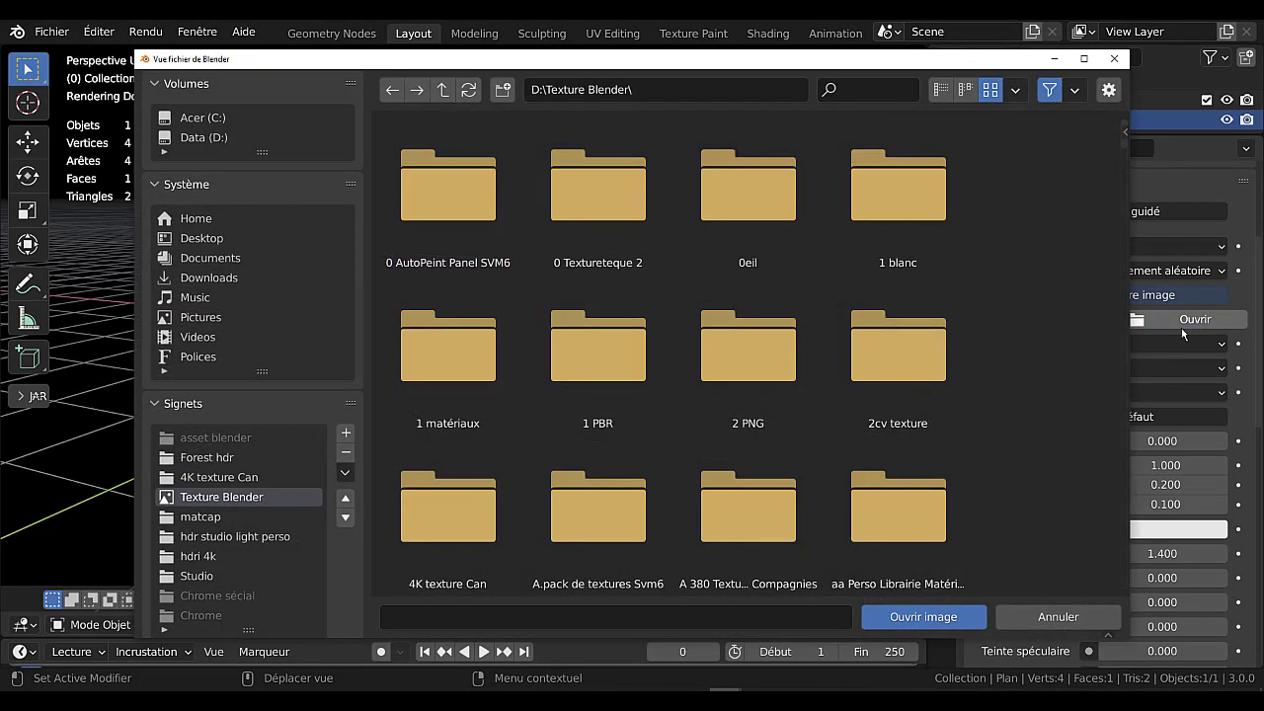
left_click(195, 237)
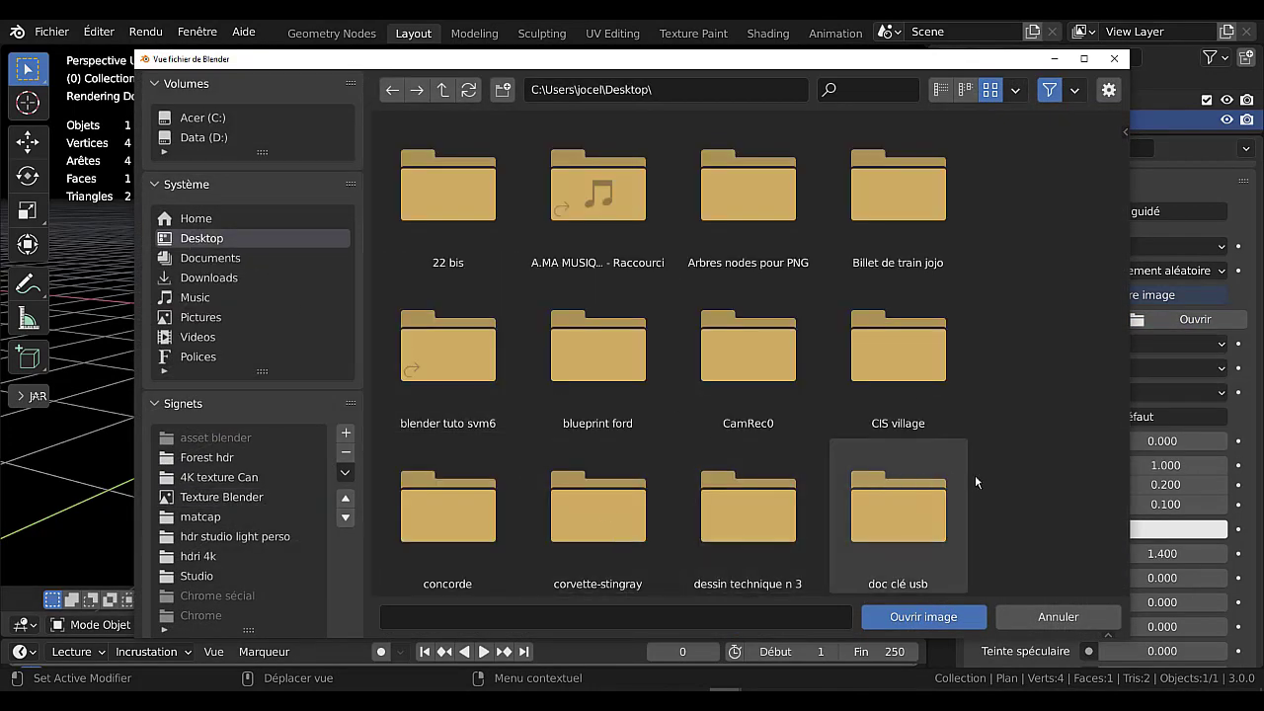
scroll(1016, 469, "down", 3)
scroll(1026, 464, "down", 5)
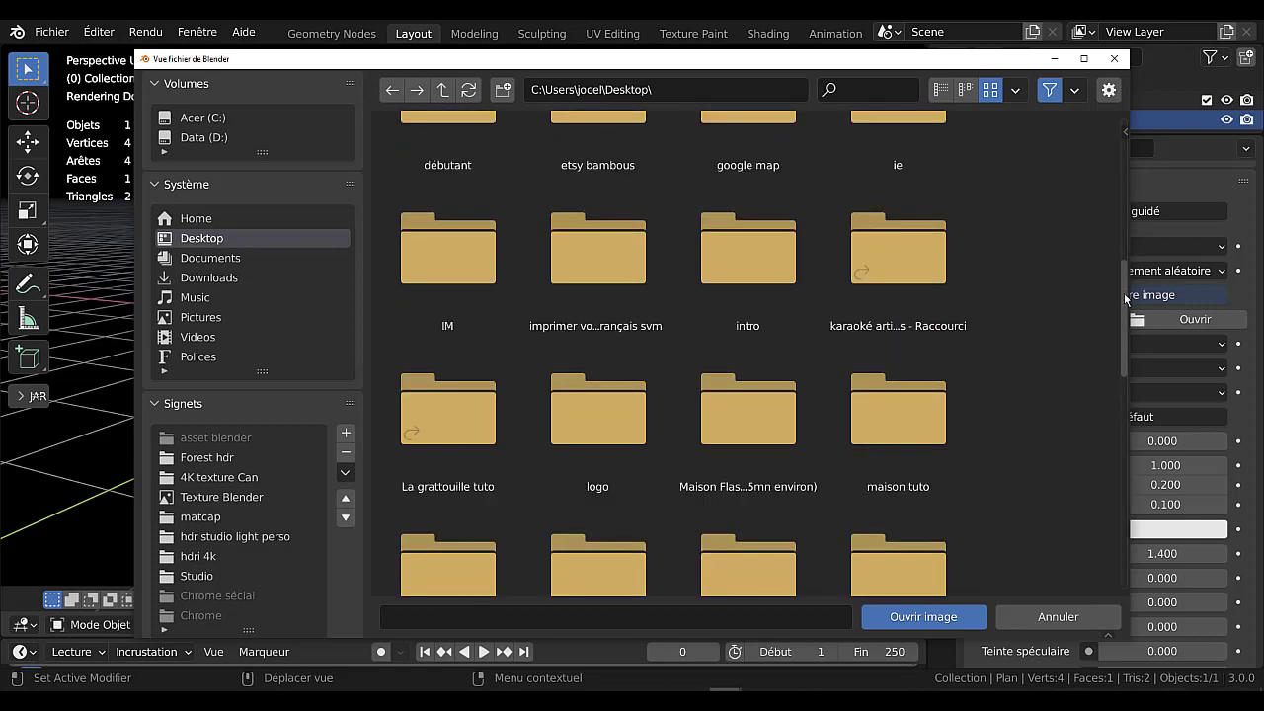
left_click_drag(1126, 299, 1122, 532)
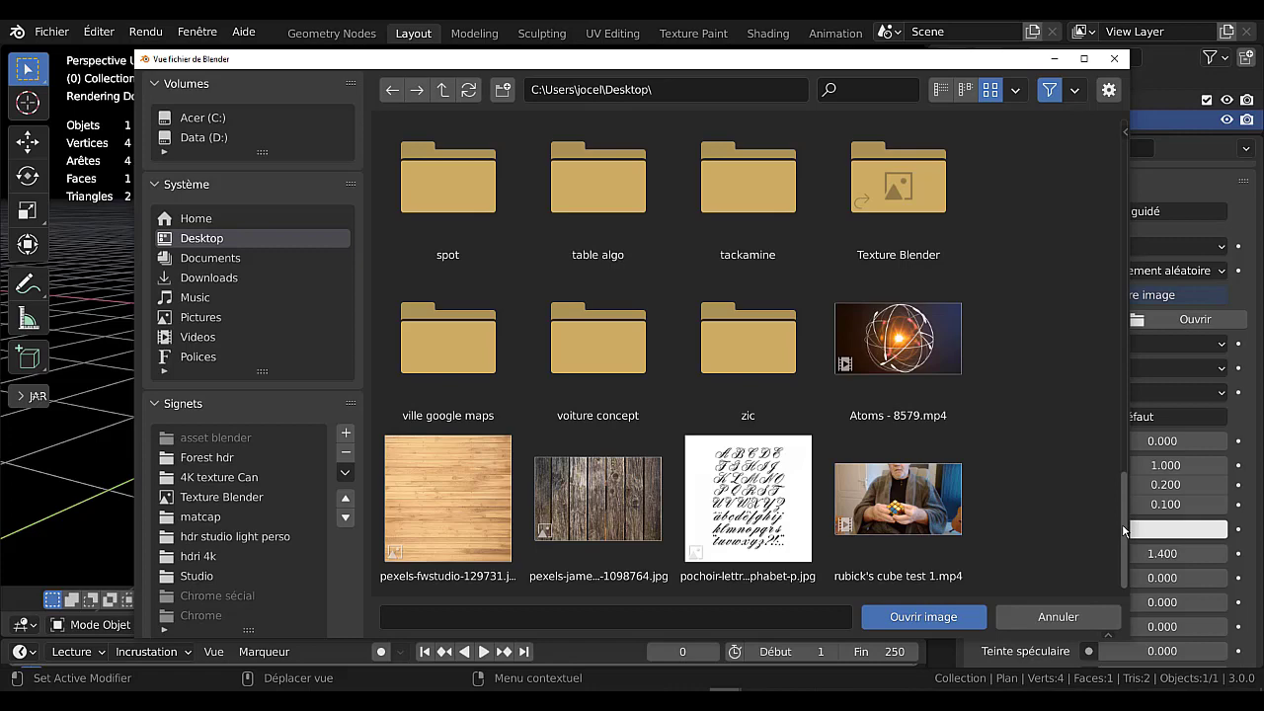
left_click_drag(1122, 531, 1089, 228)
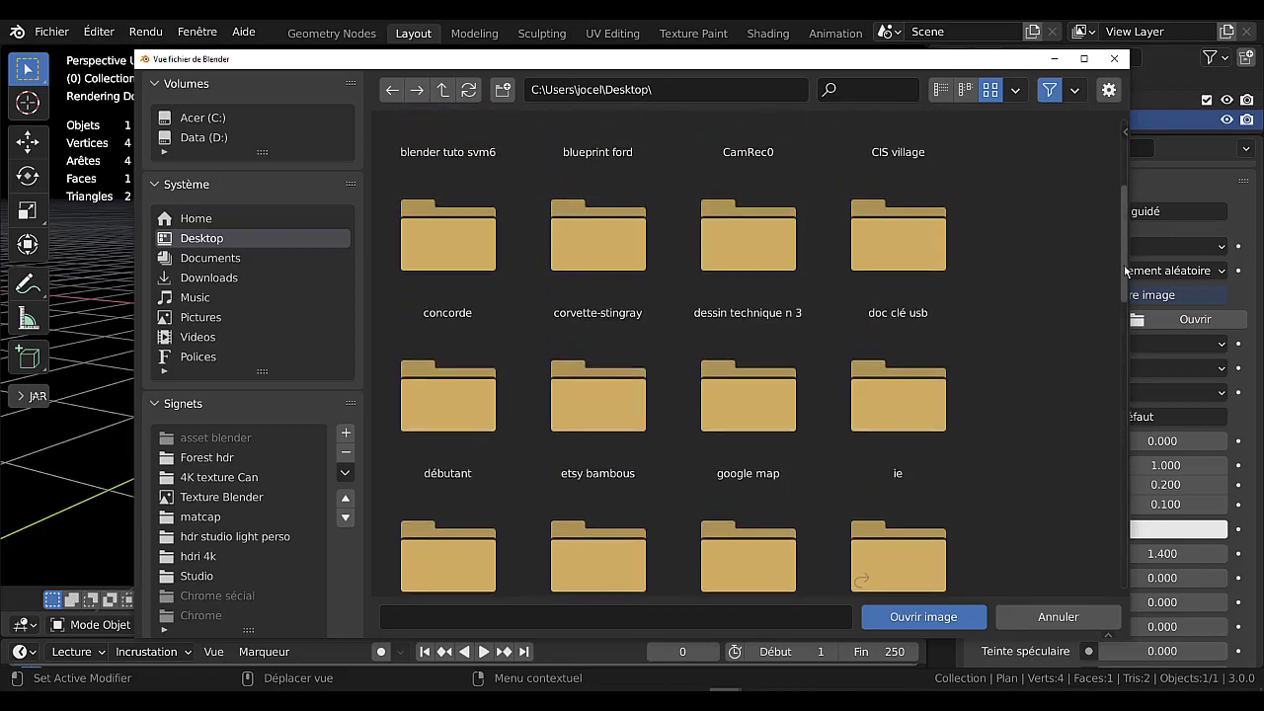
scroll(1123, 234, "up", 2)
scroll(1123, 234, "up", 1)
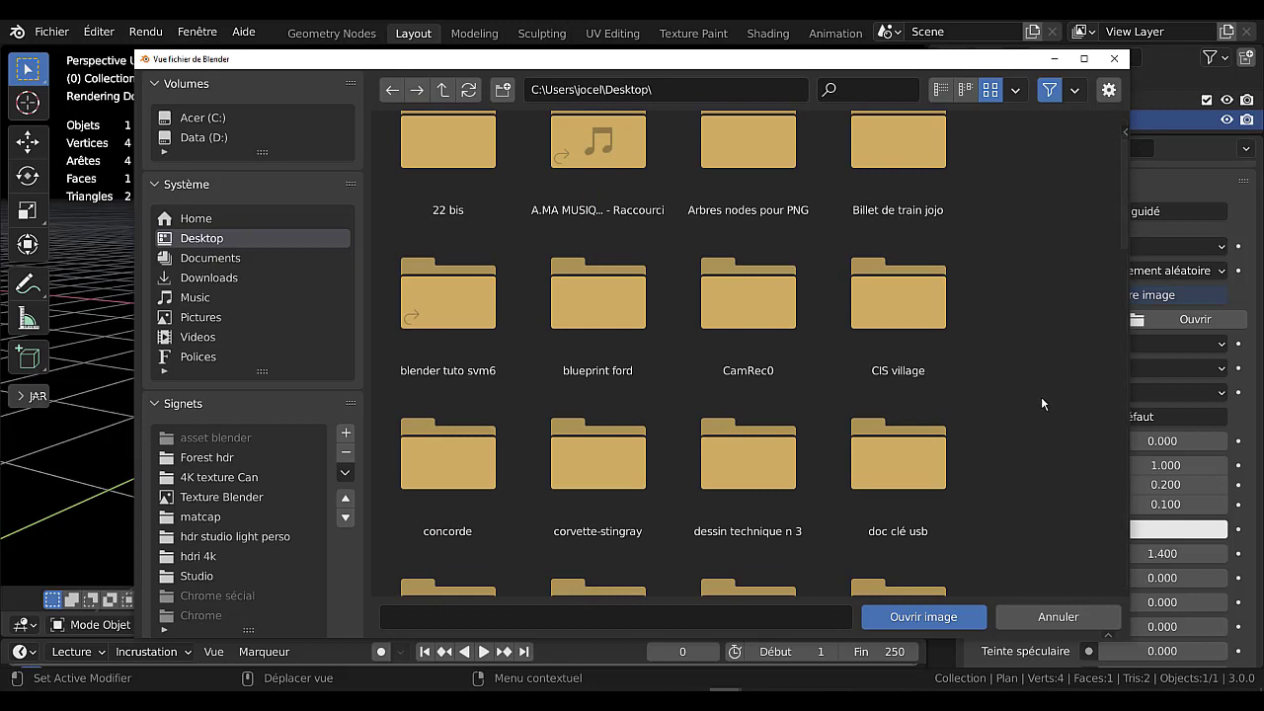
scroll(1038, 399, "down", 10)
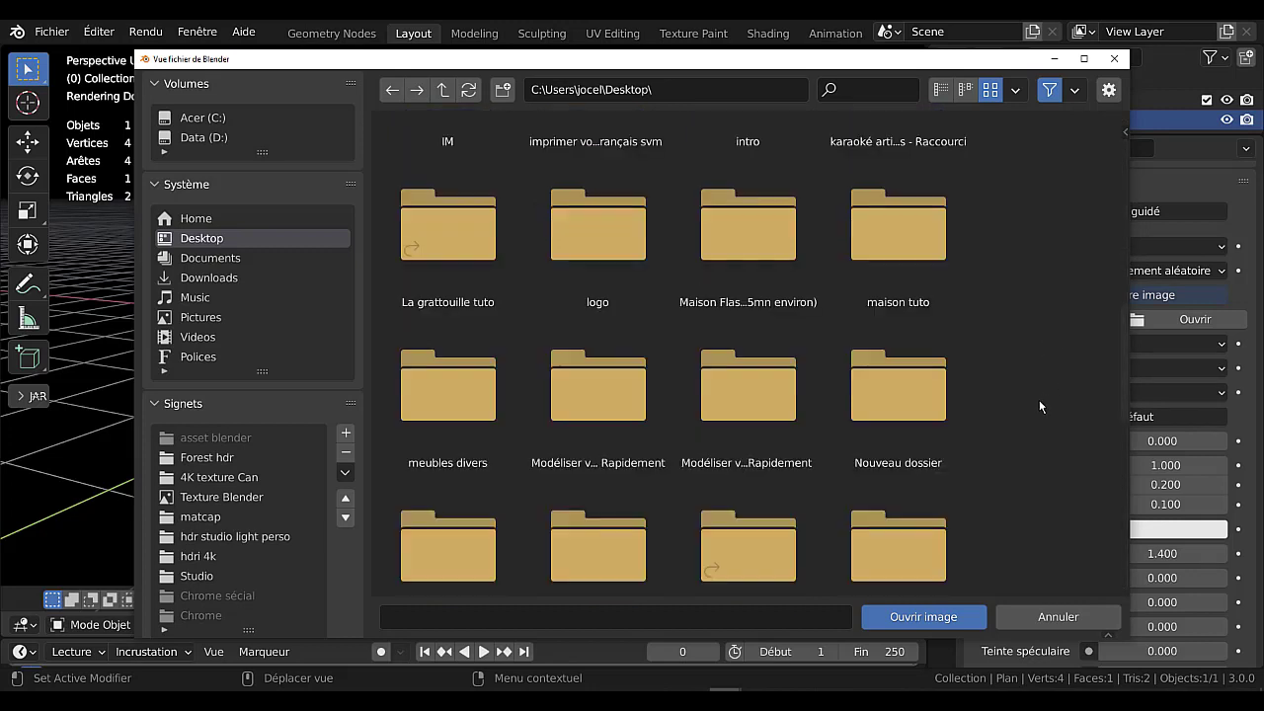
left_click(895, 416)
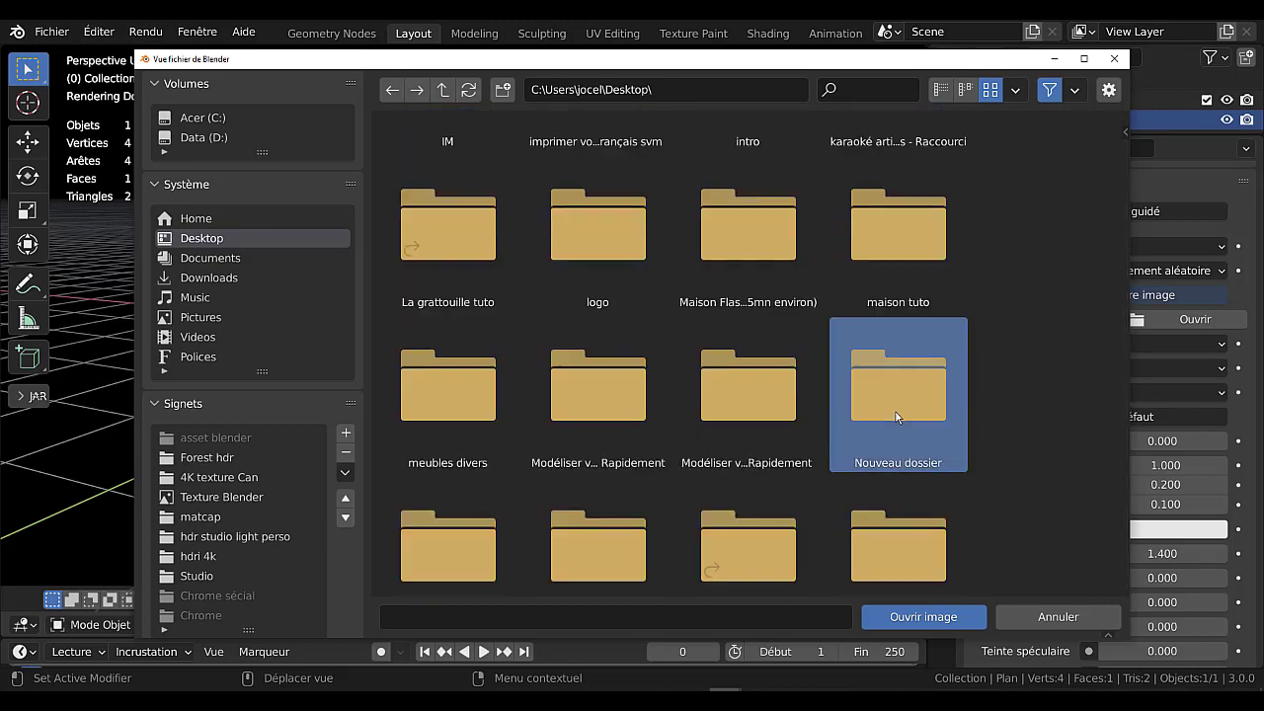
left_click(899, 620)
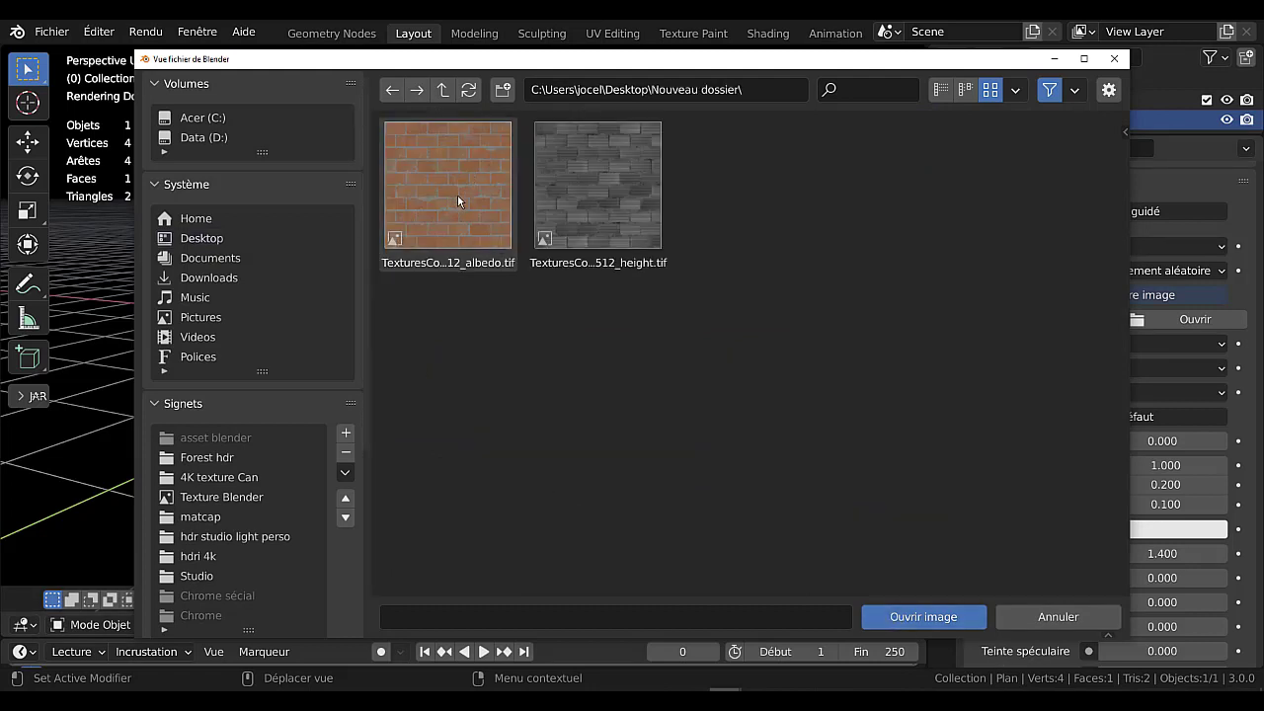
Load TexturesCom_Brick_CinderblocksRed_512_albedo.tif as the base colour image and slightly widen the properties editor.
left_click(455, 191)
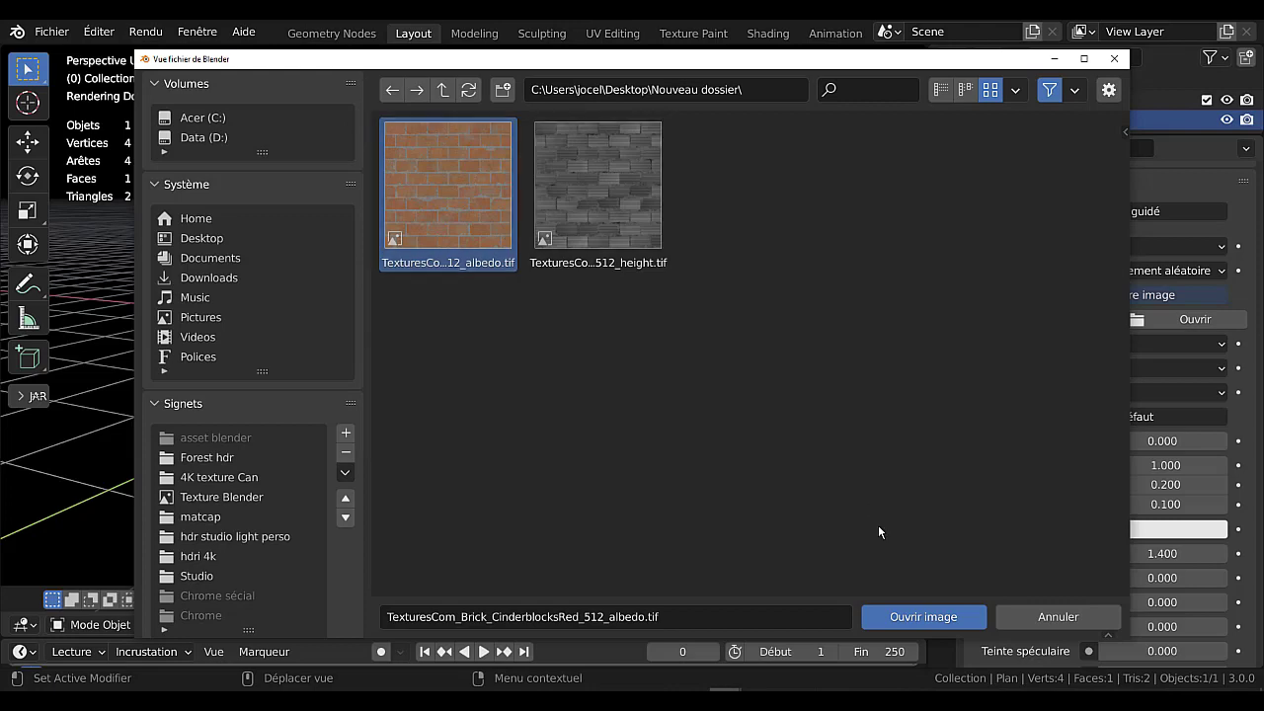
left_click(914, 620)
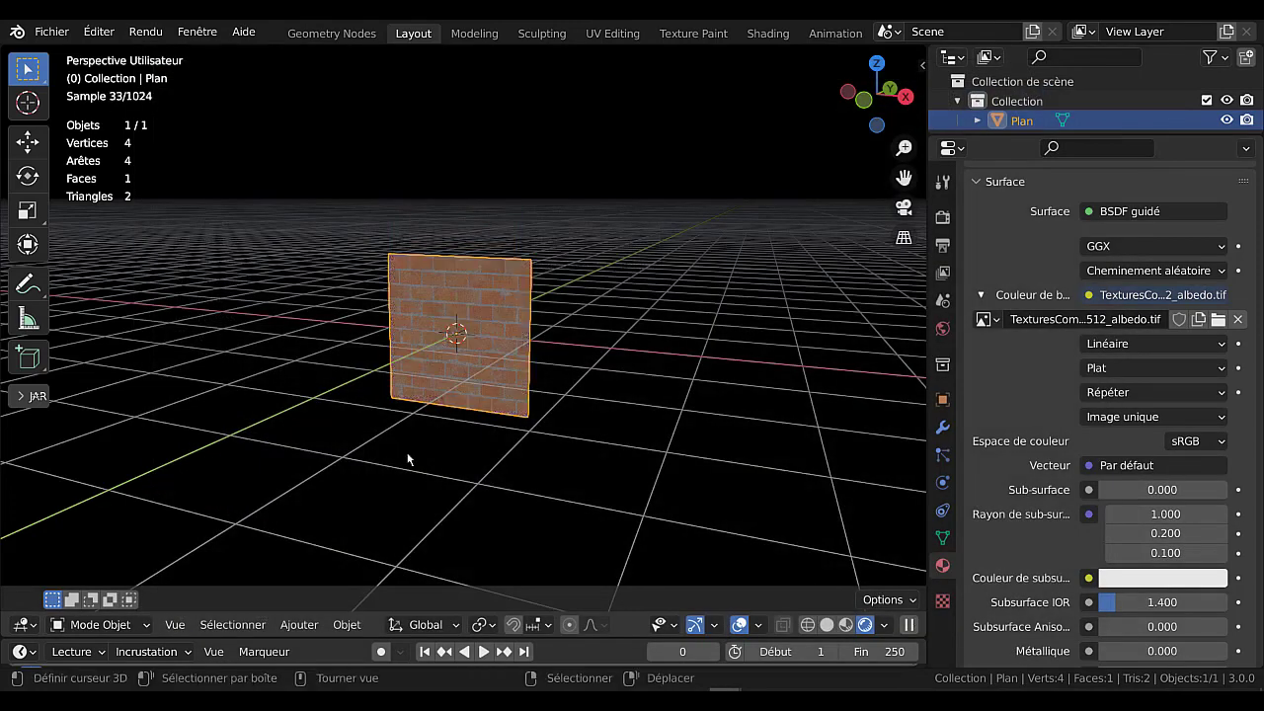
scroll(564, 470, "up", 2)
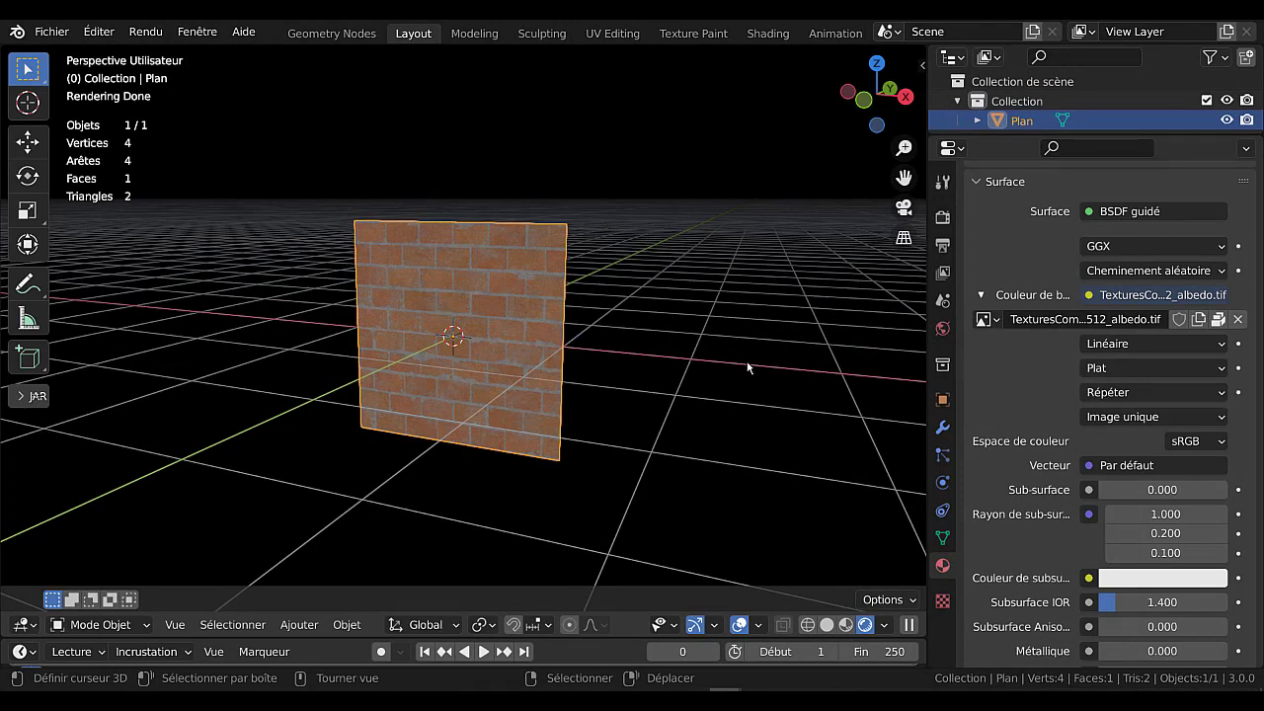
scroll(514, 412, "up", 2)
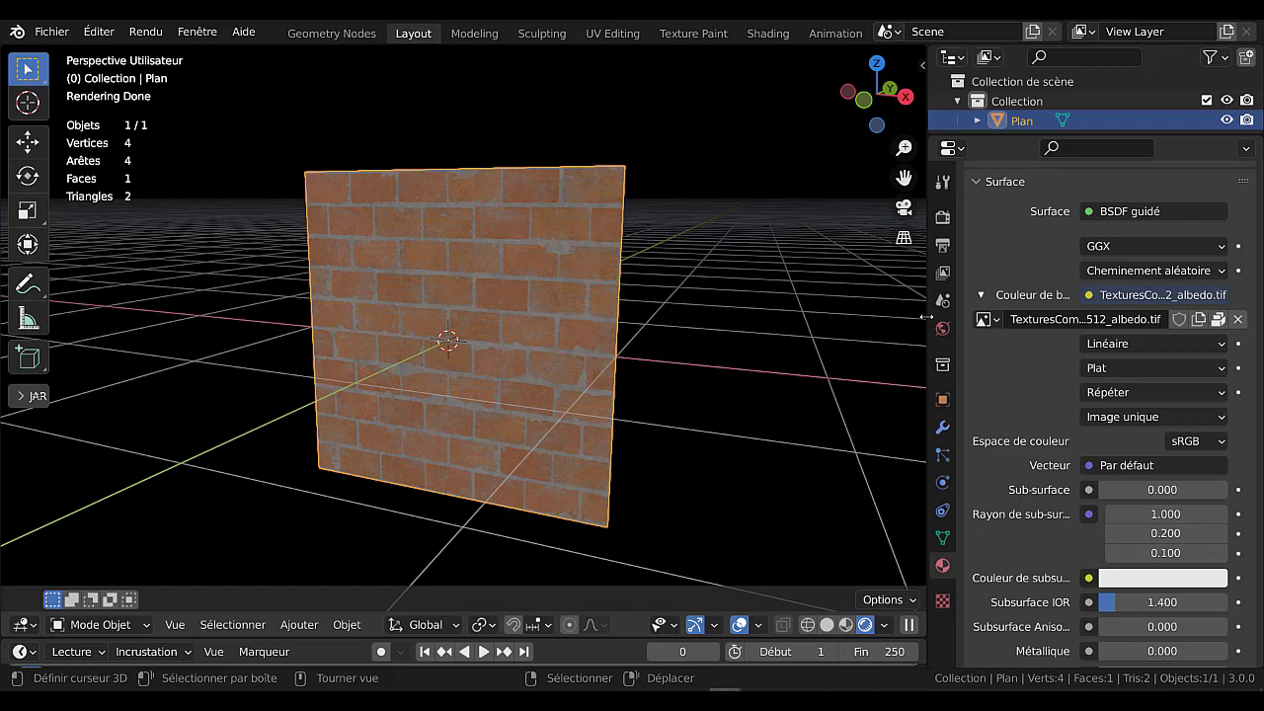
left_click_drag(926, 316, 1008, 316)
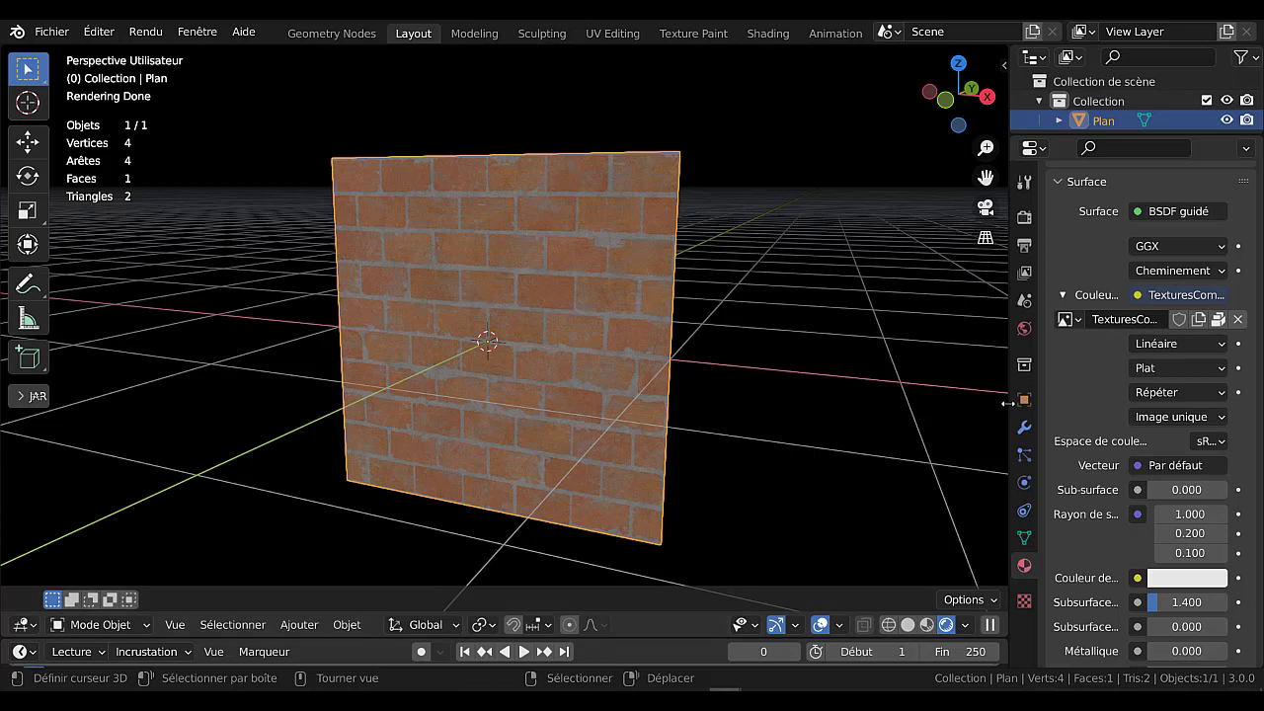
left_click_drag(1006, 393, 917, 392)
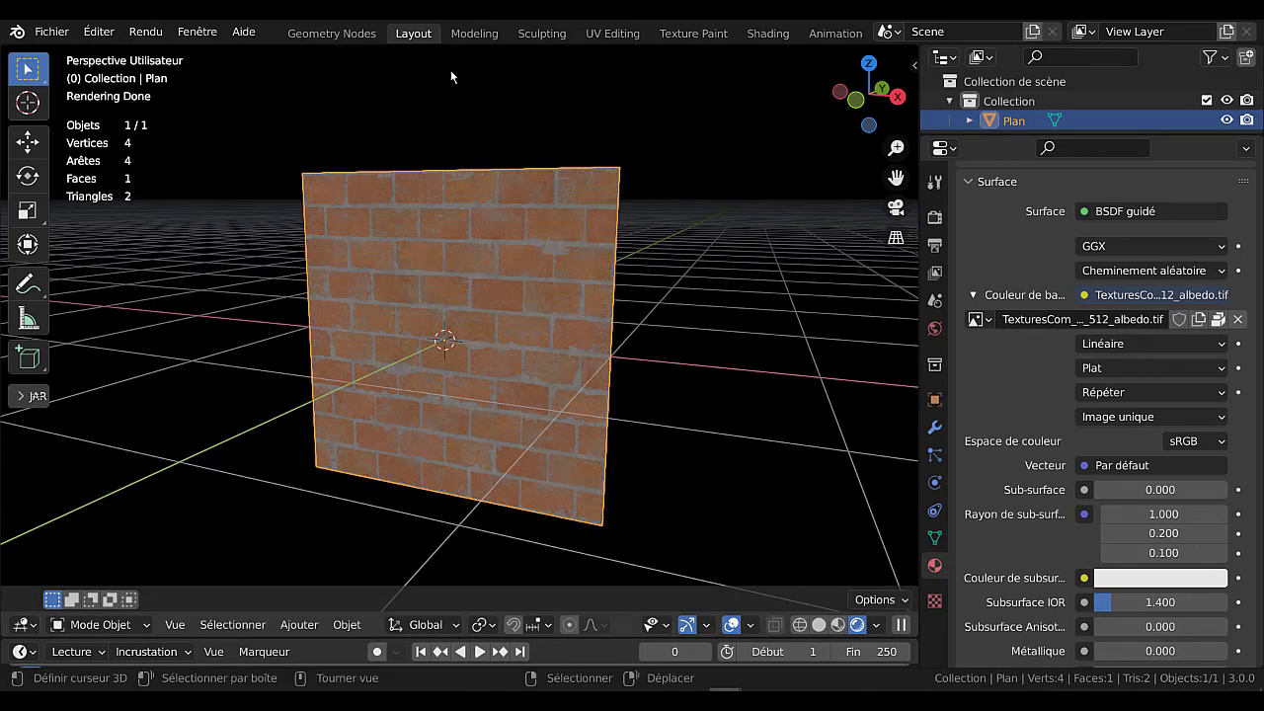
View the plane in the UV Editing workspace, and switch to the Shading workspace with an enlarged node editor.
left_click(612, 35)
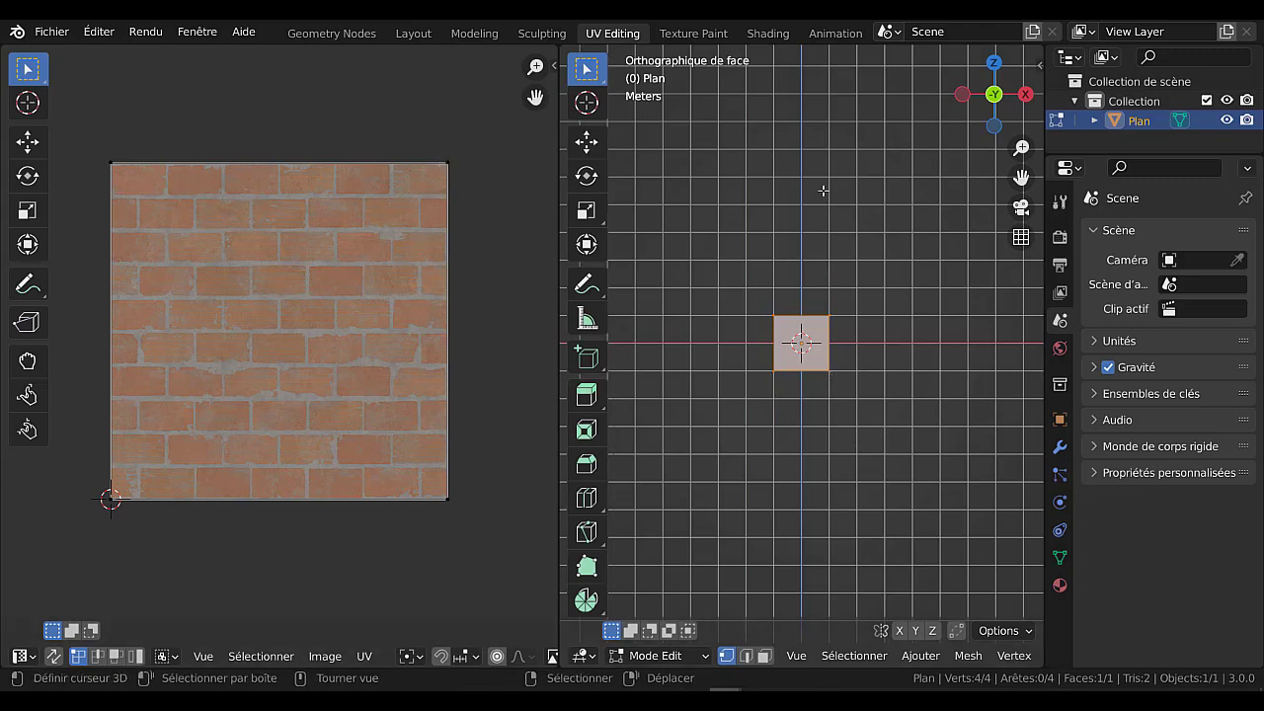
left_click(768, 34)
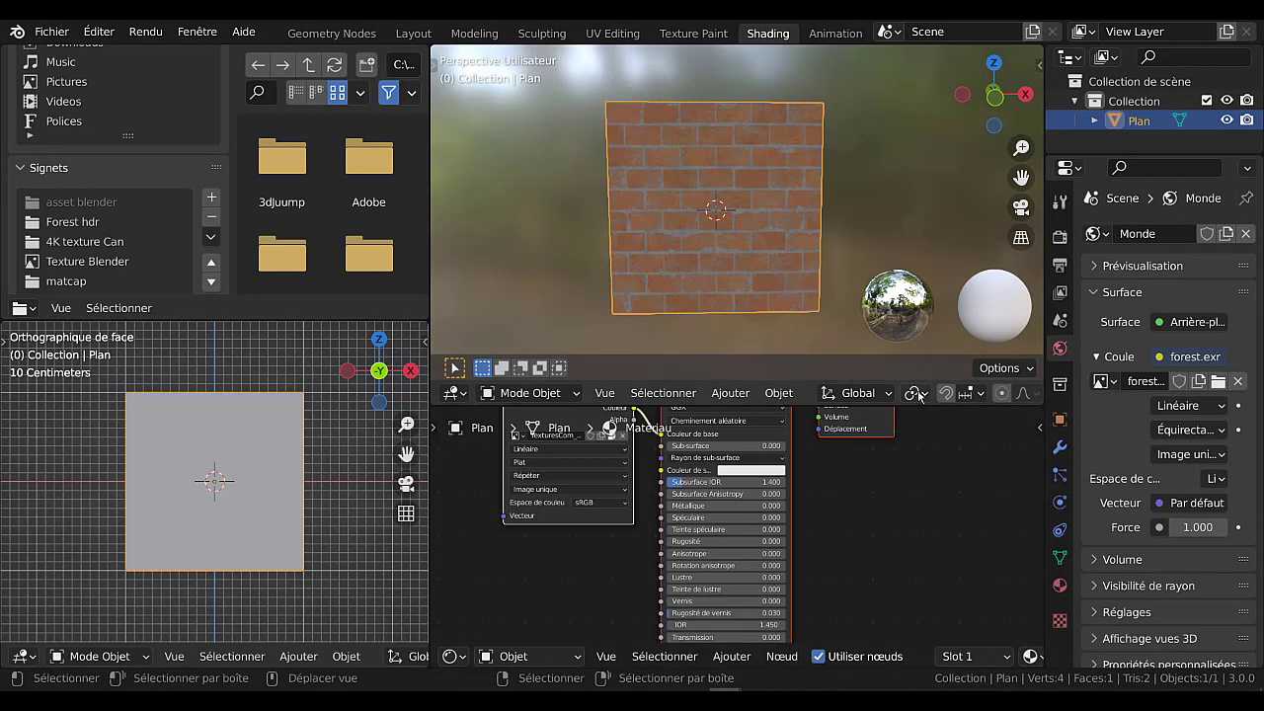
left_click_drag(922, 404, 926, 223)
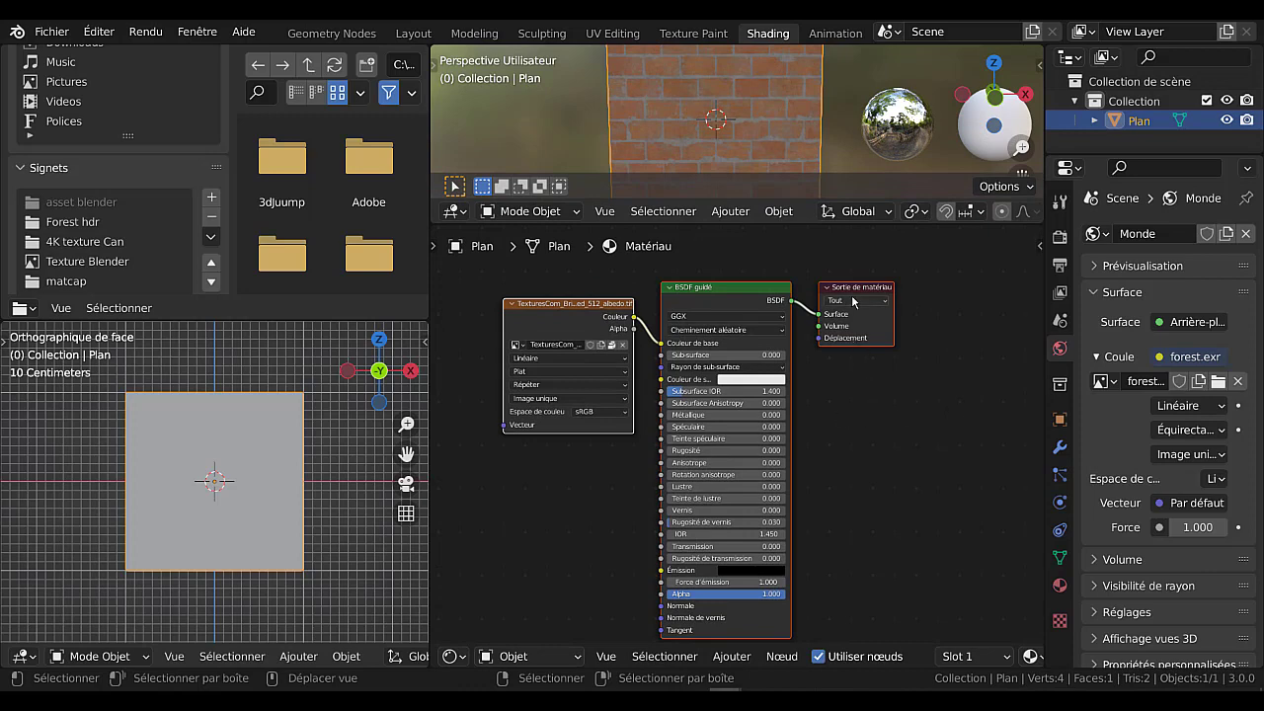
Move the brick image texture node a little further from the BSDF guidé node, near its upper edge.
left_click_drag(854, 288, 929, 264)
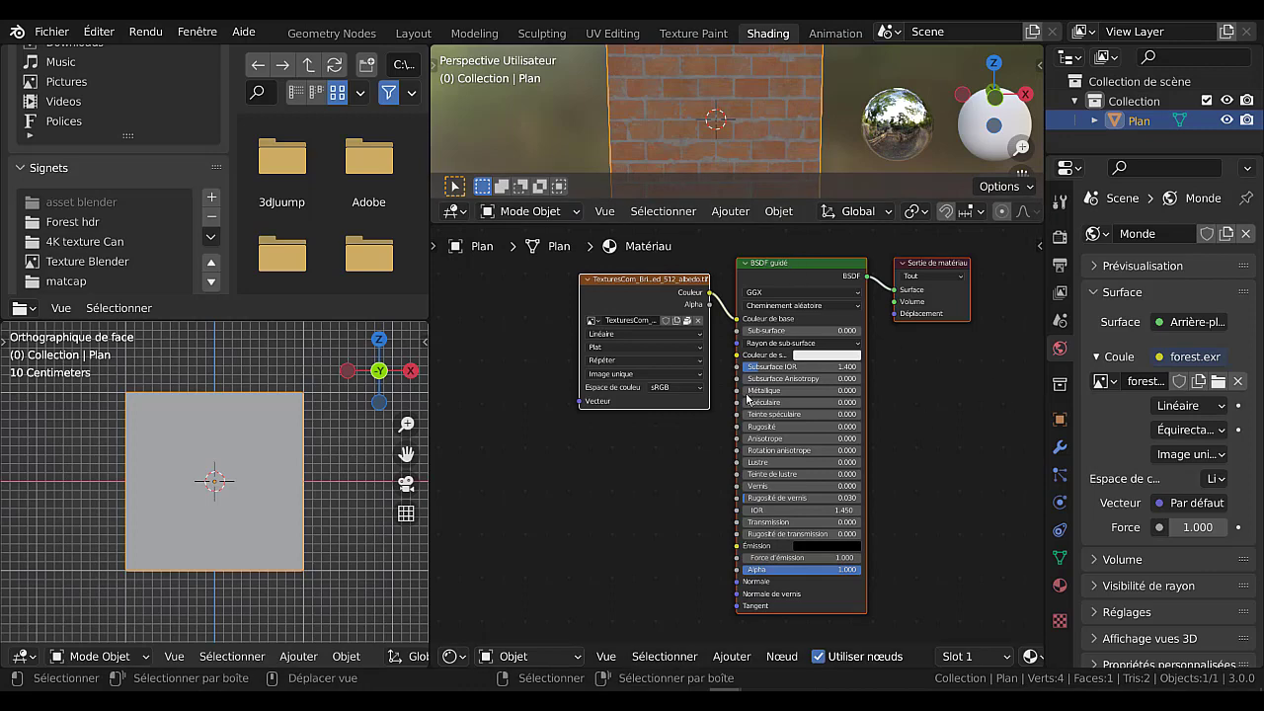
mouse_move(654, 281)
left_mouse_down()
mouse_move(640, 278)
mouse_move(665, 275)
mouse_move(635, 283)
left_mouse_up()
left_click(656, 289)
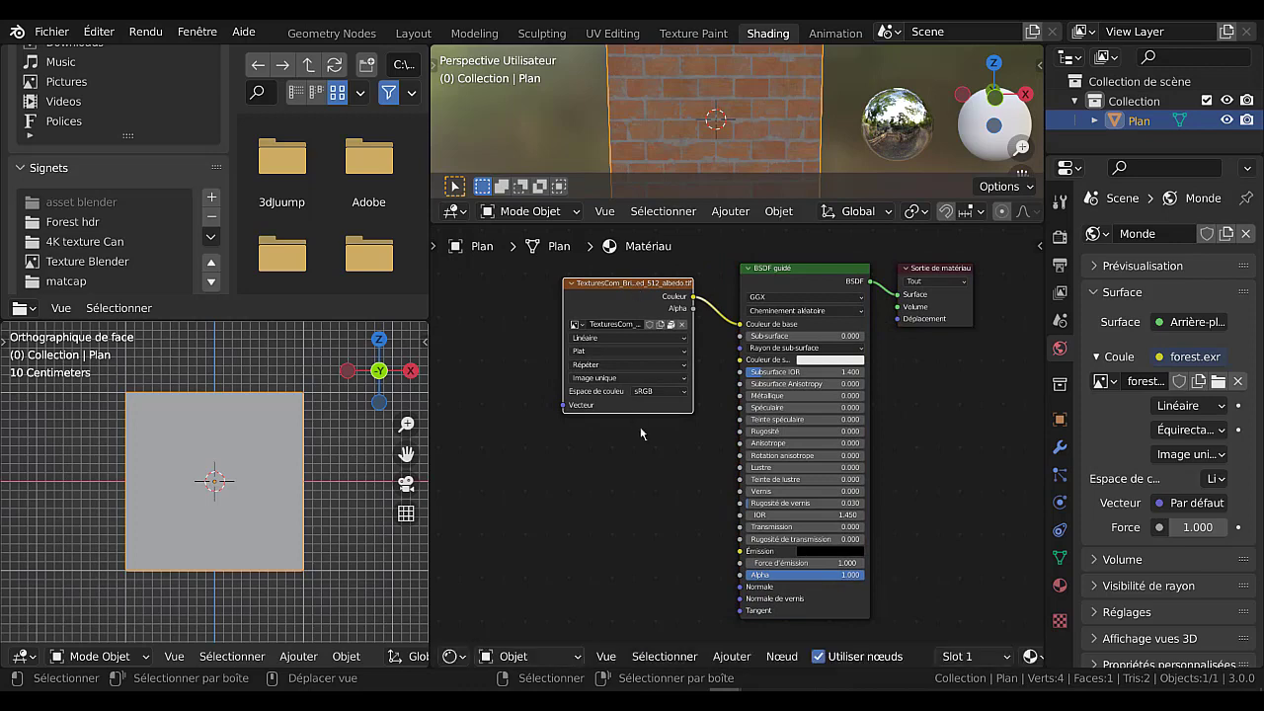
middle_click_drag(640, 427, 690, 445)
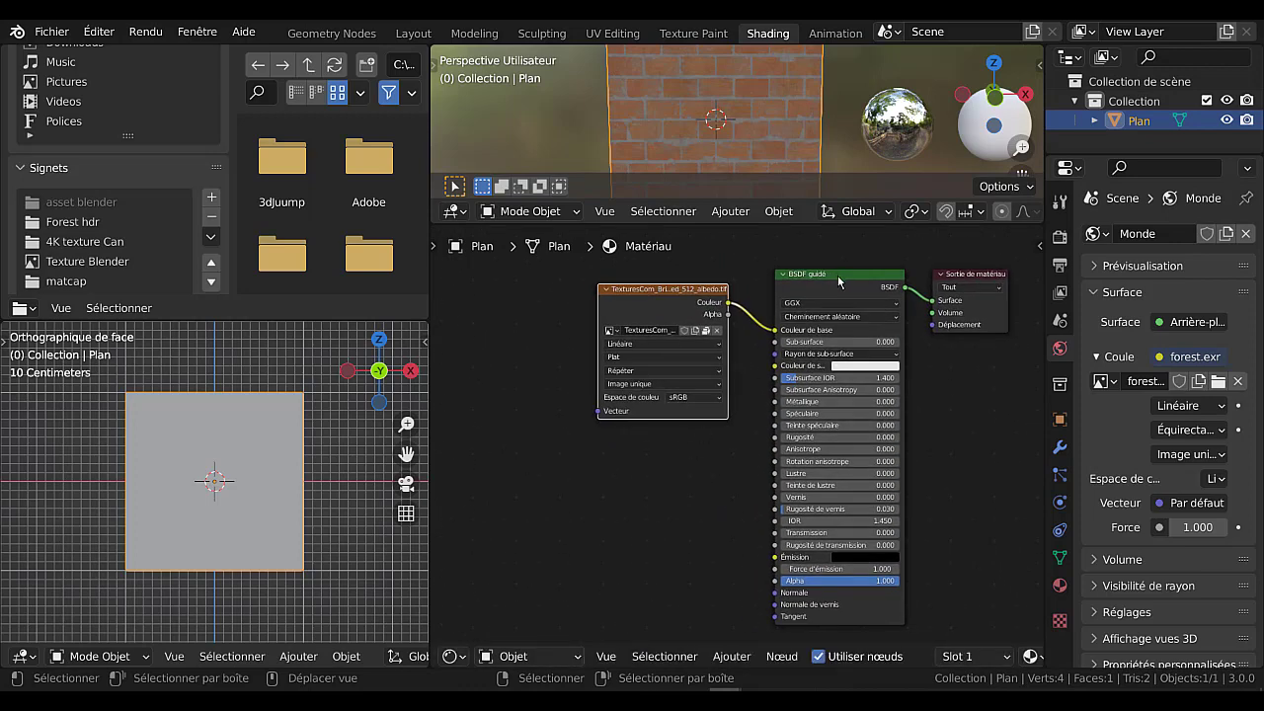
mouse_move(654, 292)
left_mouse_down()
mouse_move(643, 292)
mouse_move(664, 269)
mouse_move(670, 281)
left_mouse_up()
left_click(671, 282)
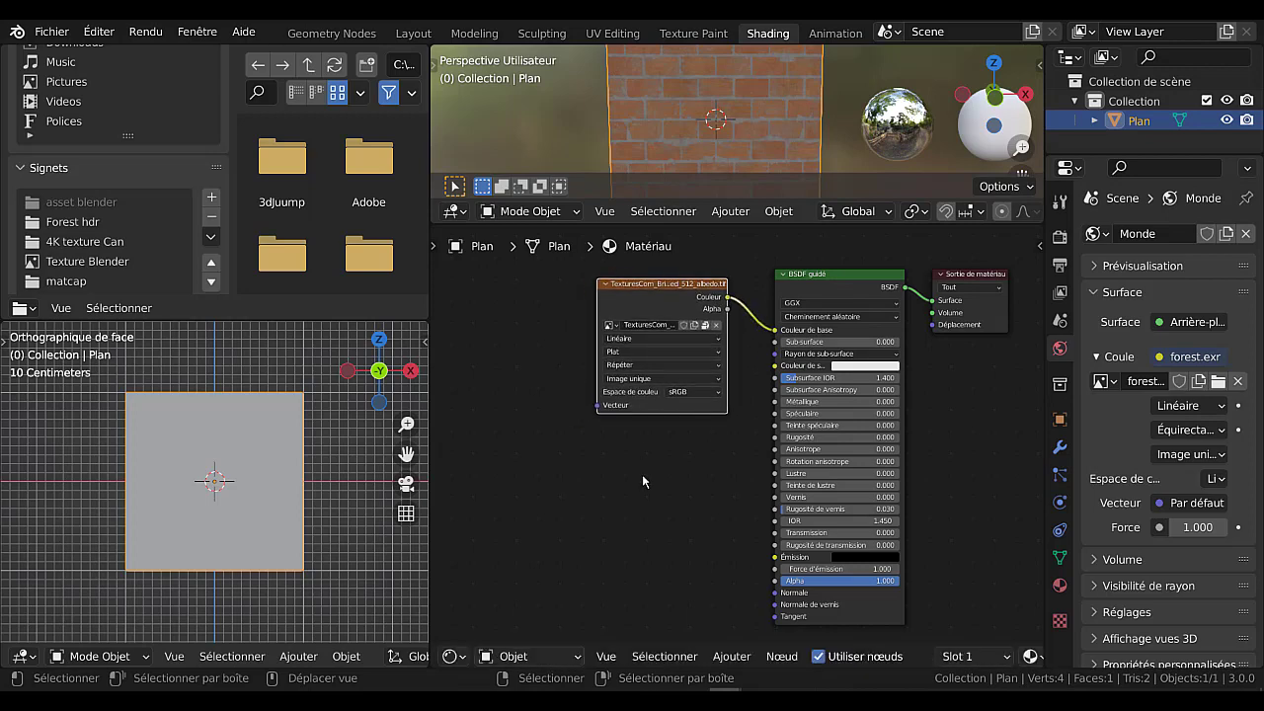
Set the colour space of the brick image texture node to Filmic Log.
scroll(641, 470, "up", 2)
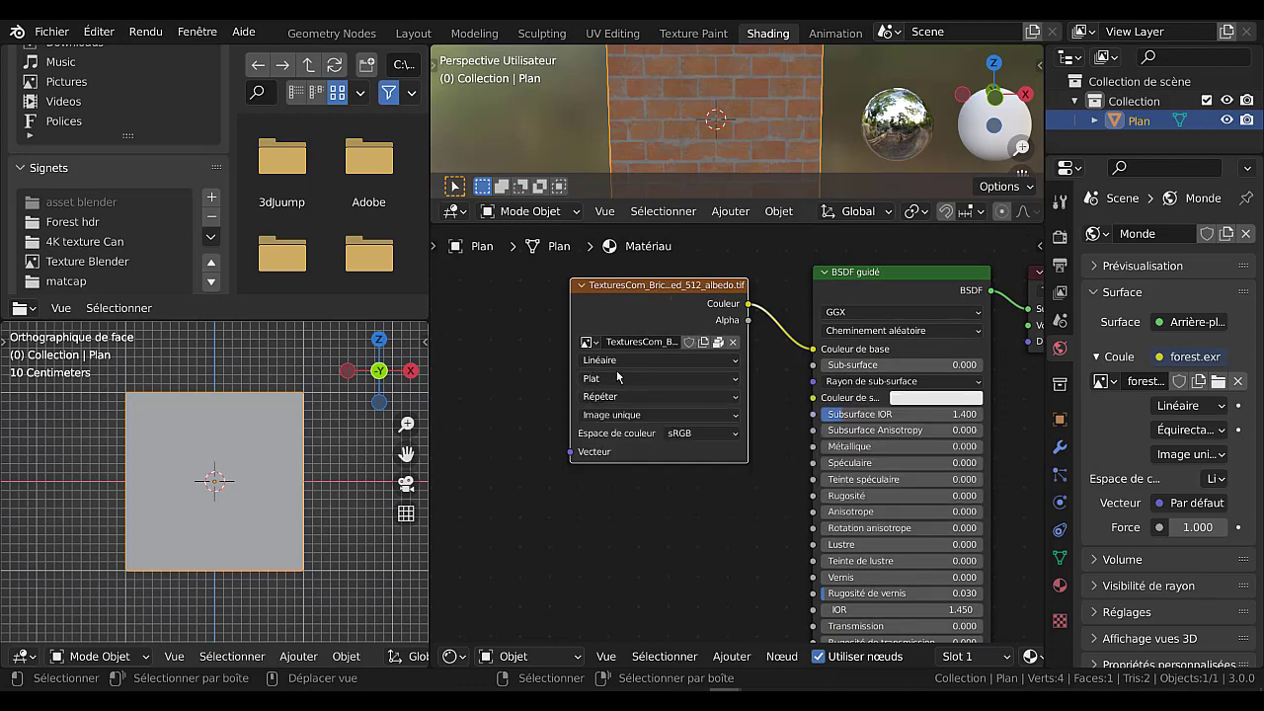
left_click(621, 381)
left_click(701, 433)
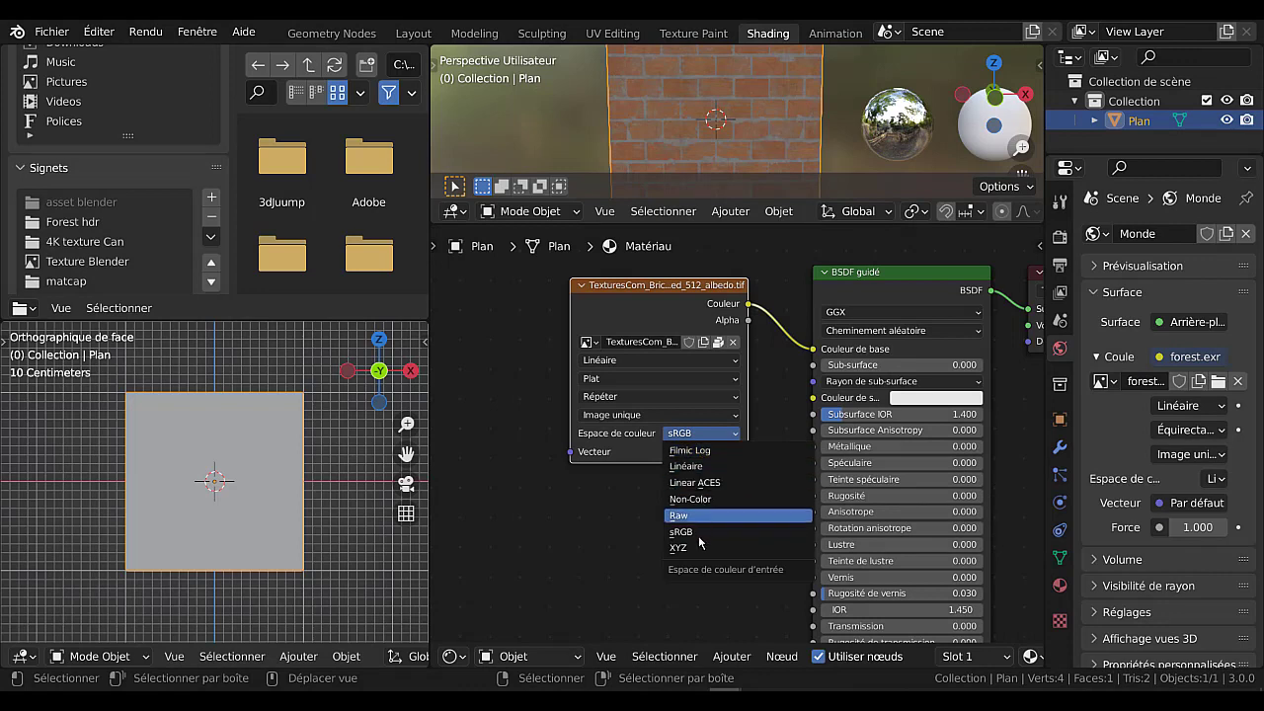
left_click(695, 434)
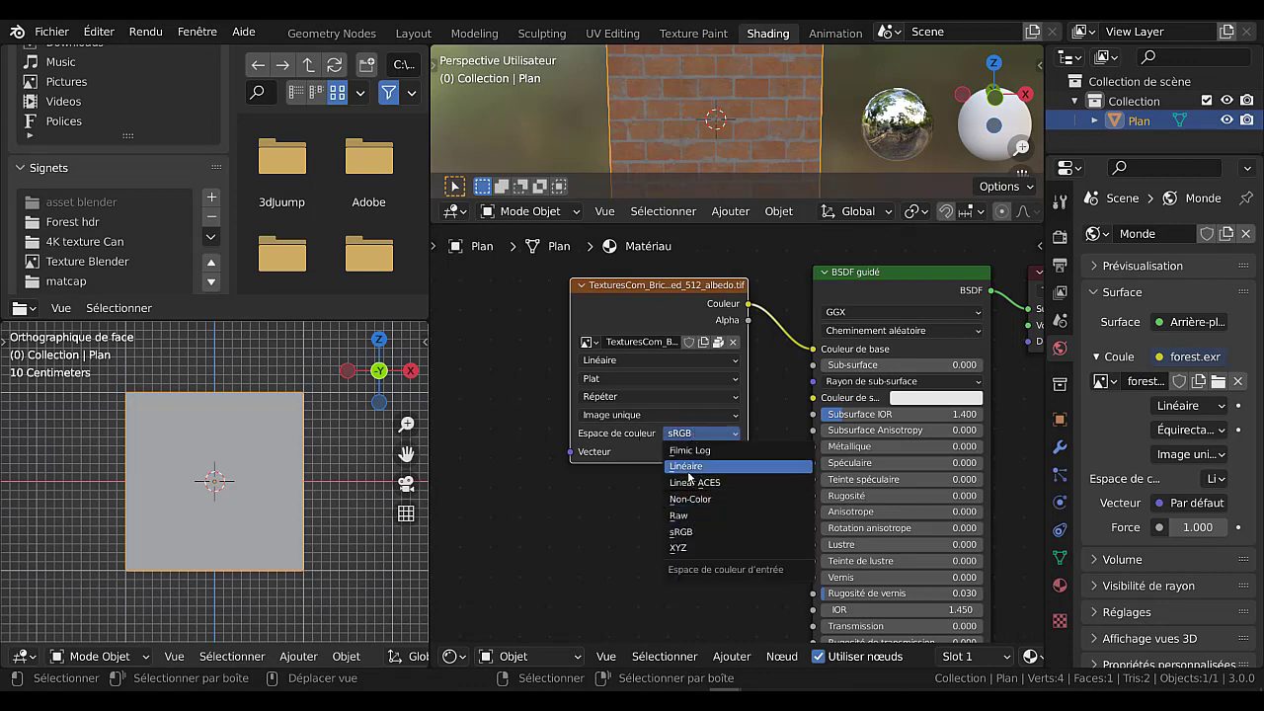
left_click(689, 450)
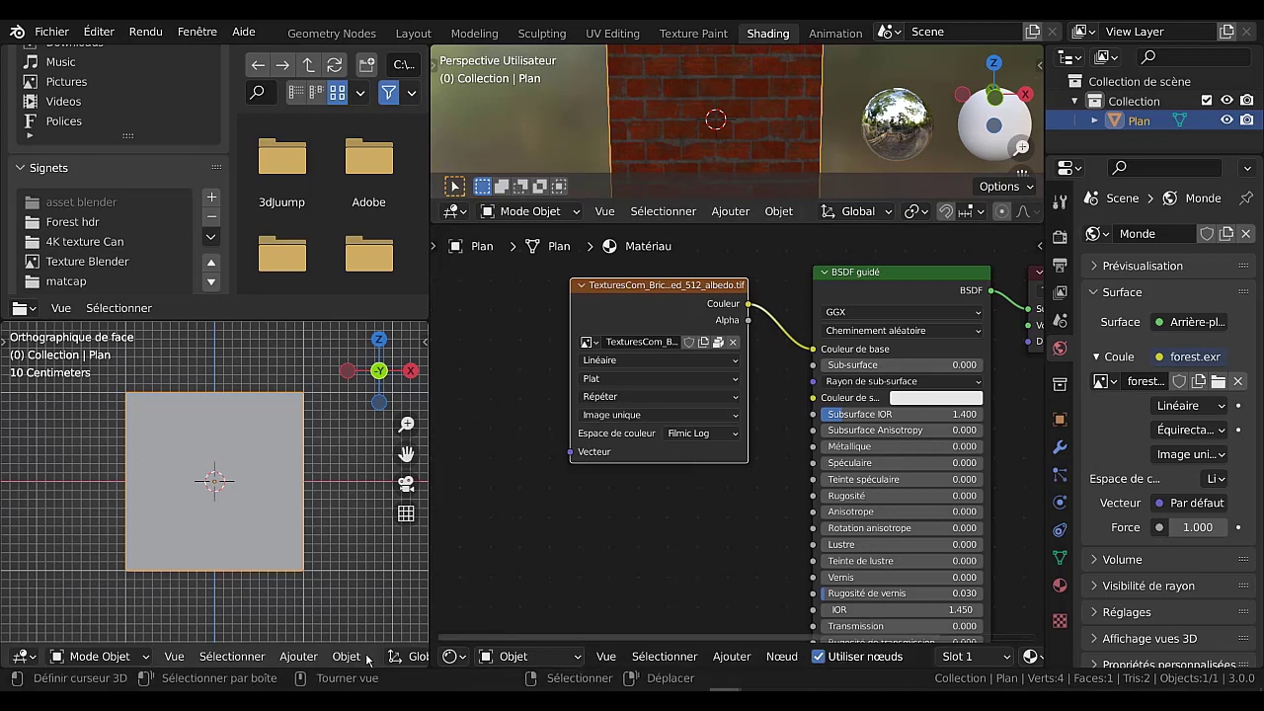
Switch the viewport below the file browser to rendered shading and view the plane in perspective at an angle.
scroll(374, 659, "down", 8)
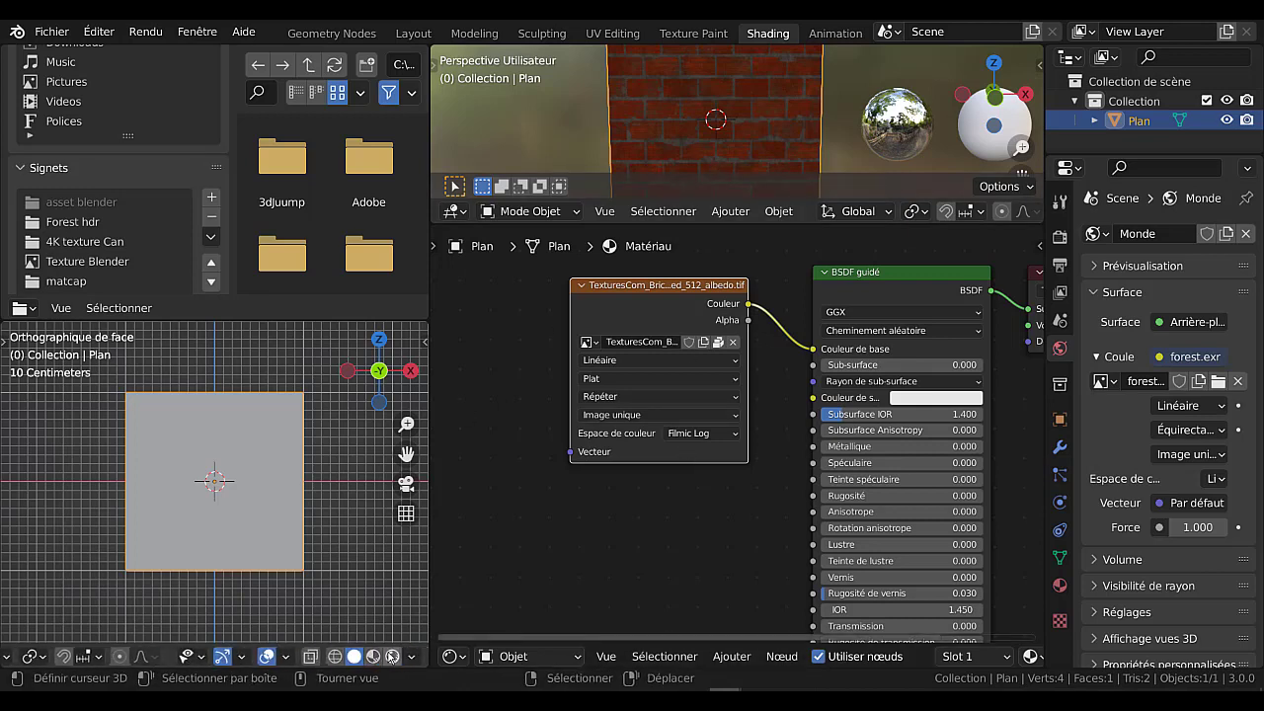
left_click(409, 656)
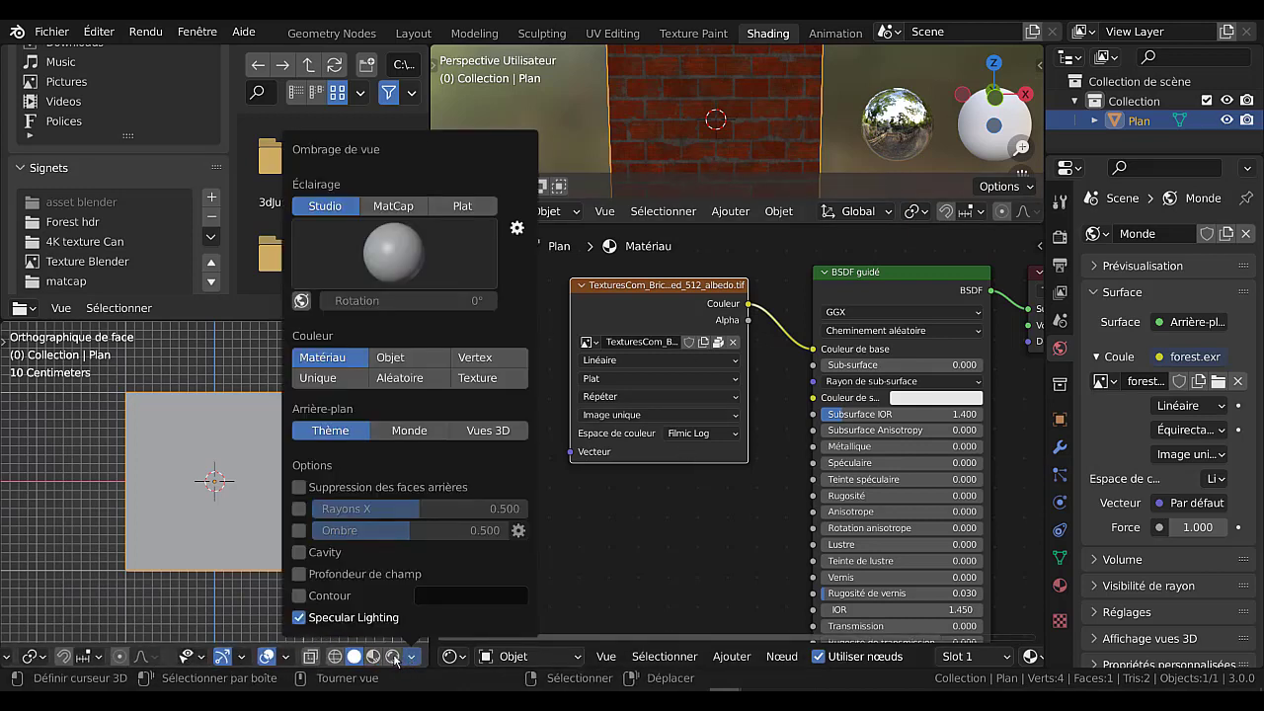
left_click(392, 655)
middle_click_drag(298, 614, 325, 607)
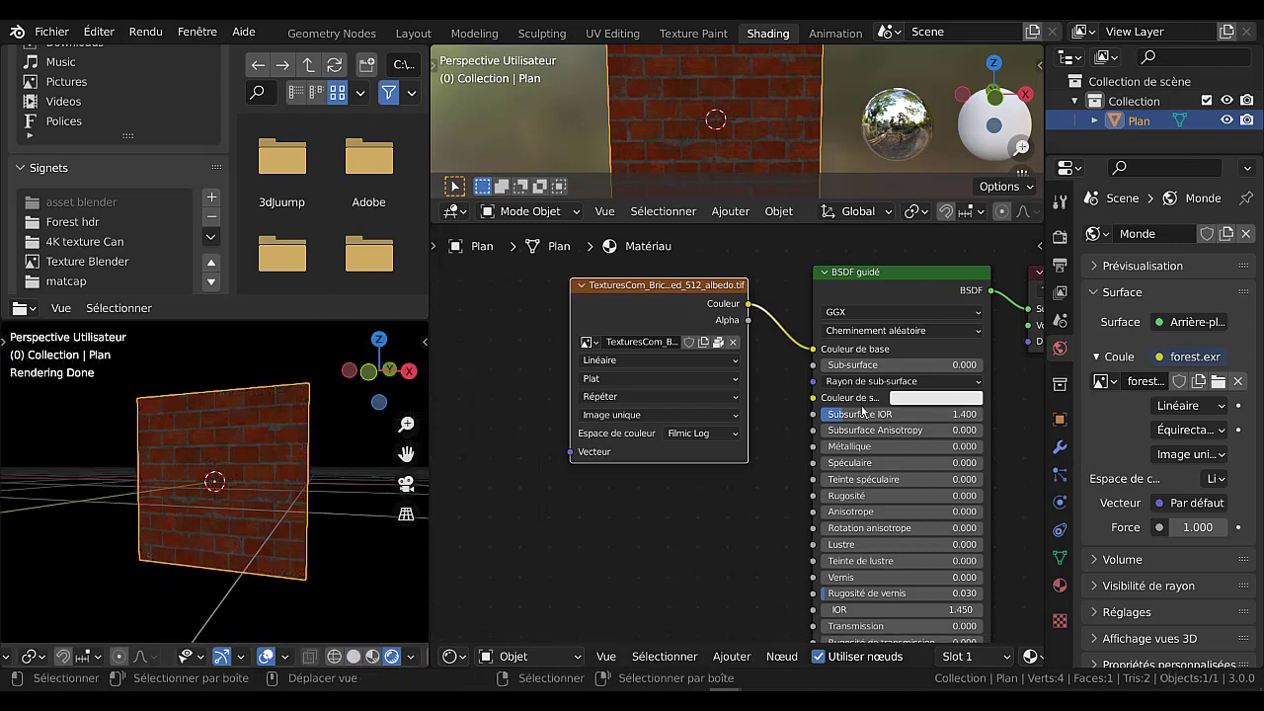
Set the colour space of the brick image texture node to sRGB and shift the node slightly.
left_click(681, 433)
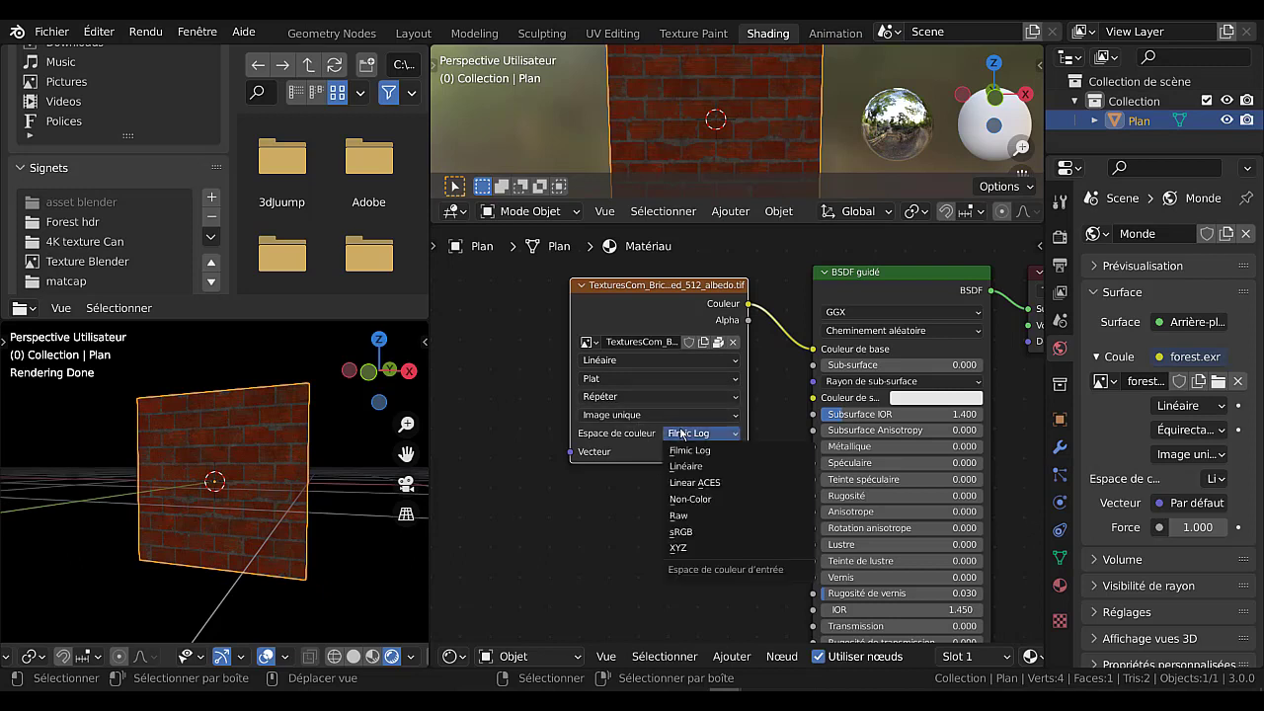
left_click(695, 533)
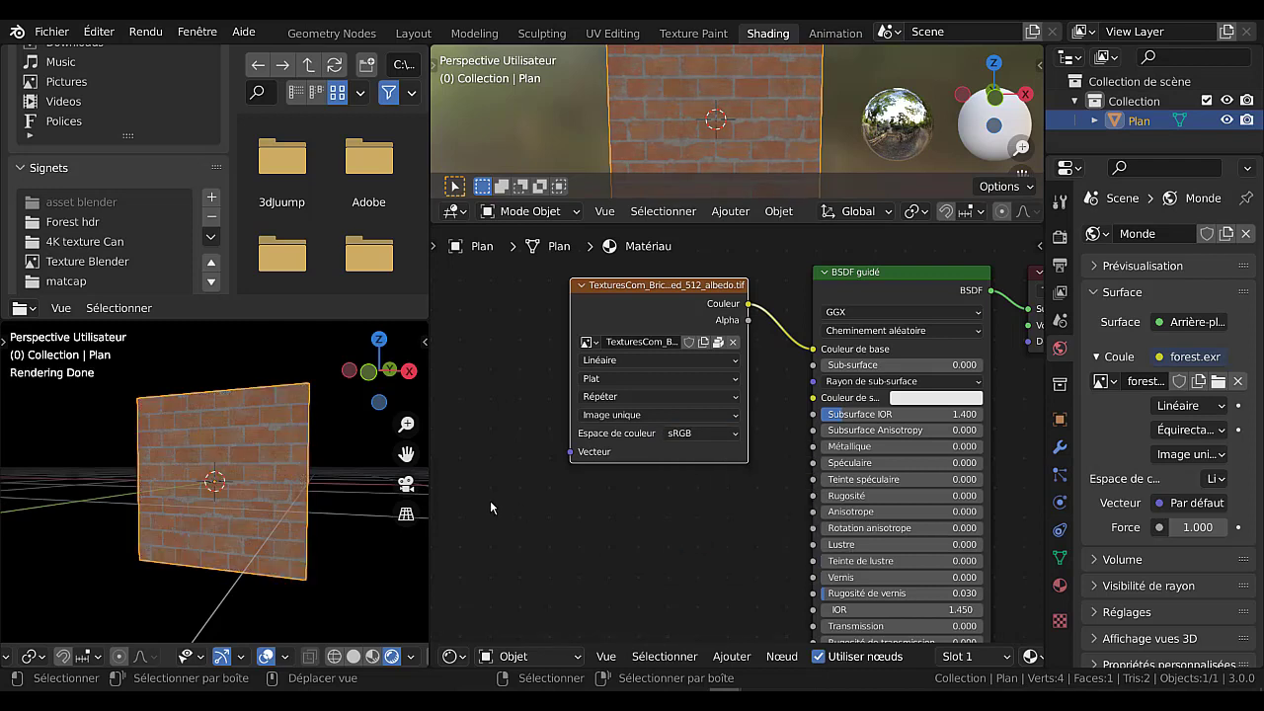
mouse_move(640, 292)
left_mouse_down()
mouse_move(649, 324)
mouse_move(633, 302)
left_mouse_up()
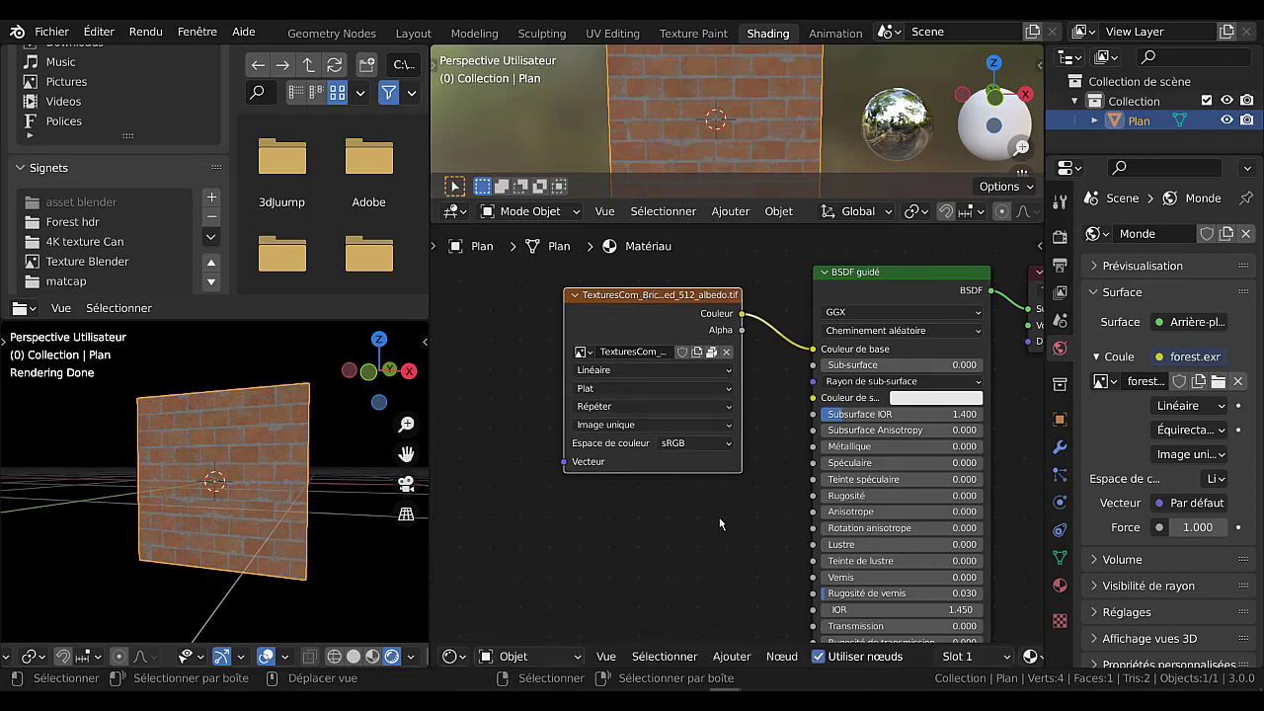
Reposition the brick image texture and BSDF guidé nodes so they sit close together with their upper edges nearly level.
scroll(695, 530, "down", 2)
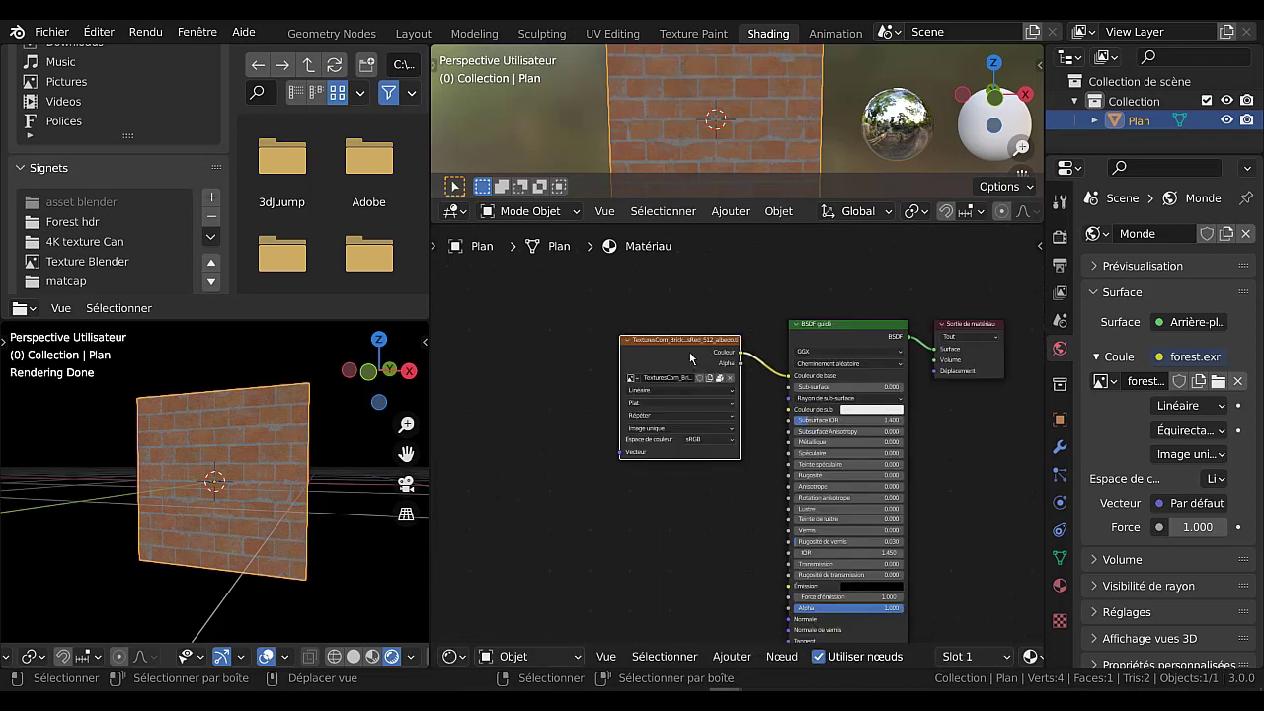
left_click_drag(689, 351, 674, 335)
left_click_drag(817, 327, 794, 324)
middle_click_drag(657, 455, 655, 434)
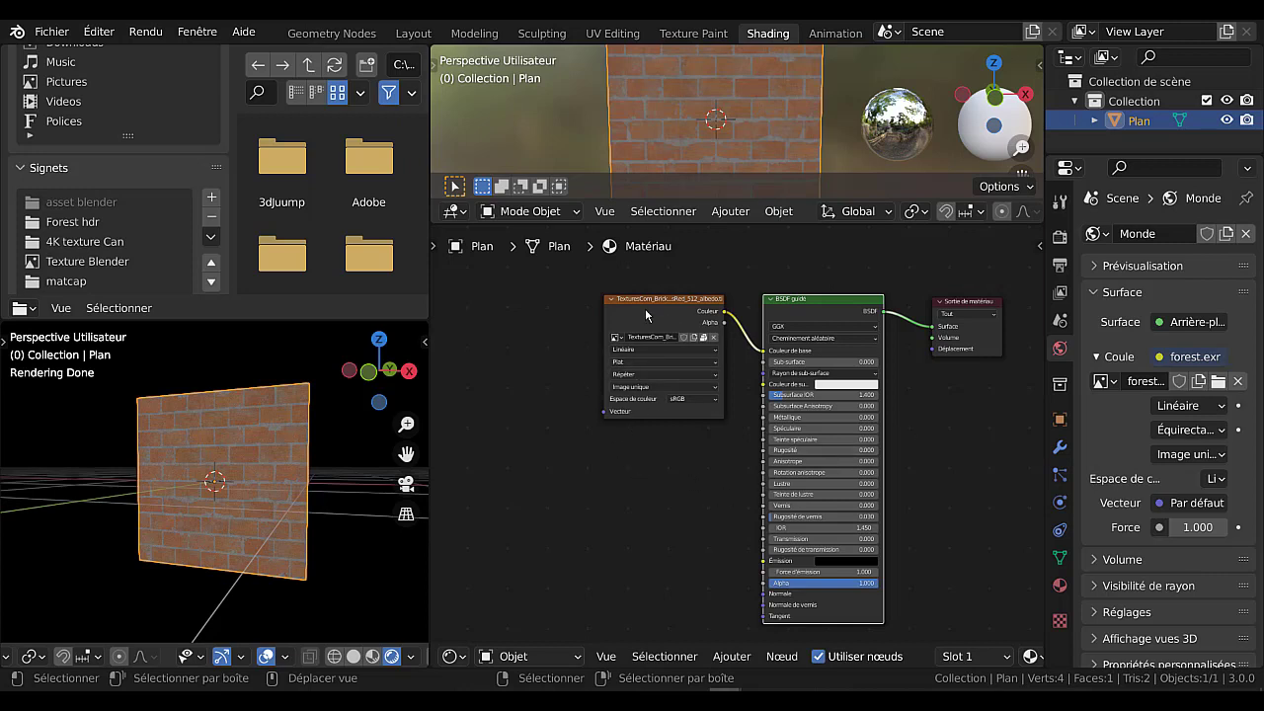
left_click_drag(657, 304, 670, 306)
scroll(668, 312, "up", 1)
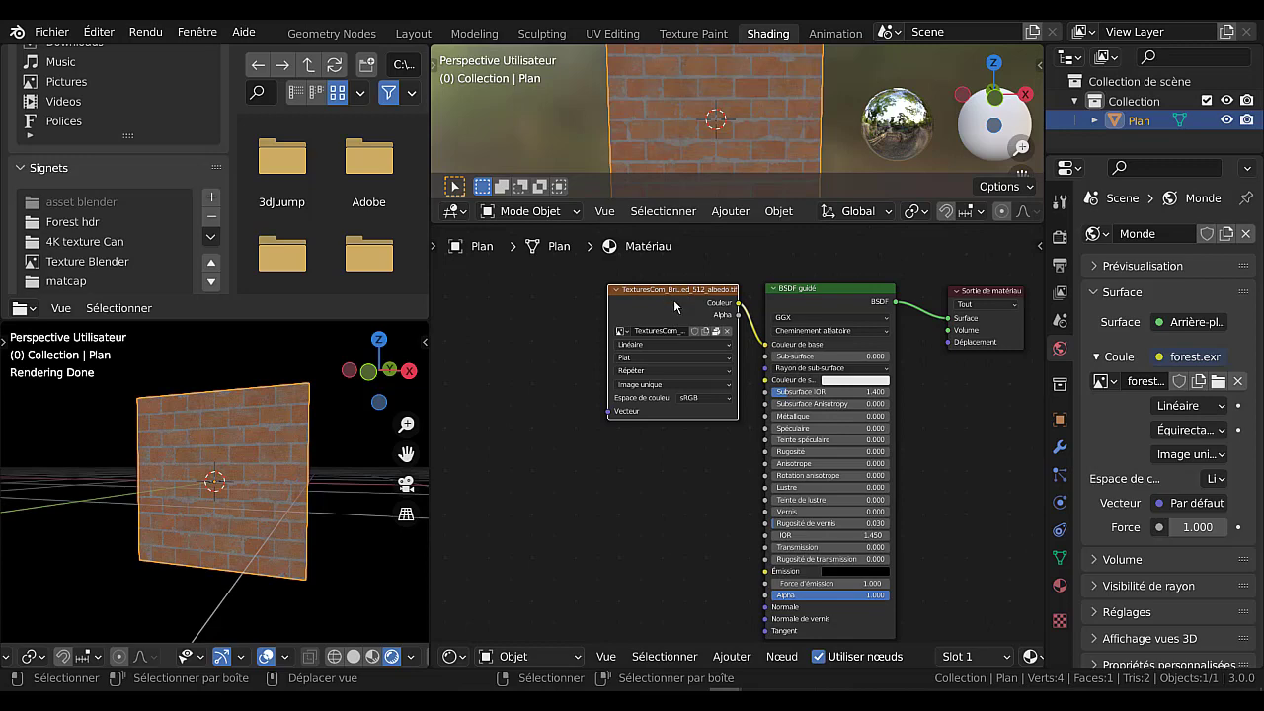
scroll(675, 308, "up", 1)
mouse_move(675, 280)
left_mouse_down()
mouse_move(672, 298)
mouse_move(671, 286)
left_mouse_up()
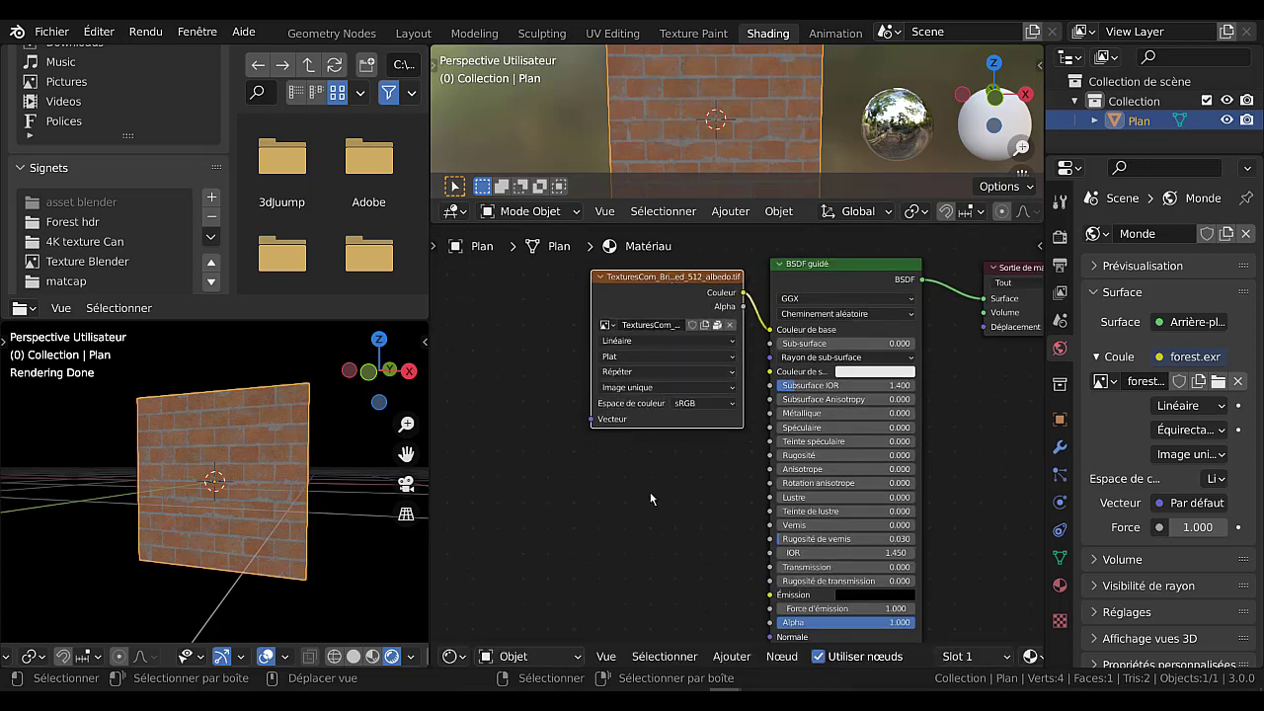
scroll(649, 491, "up", 1)
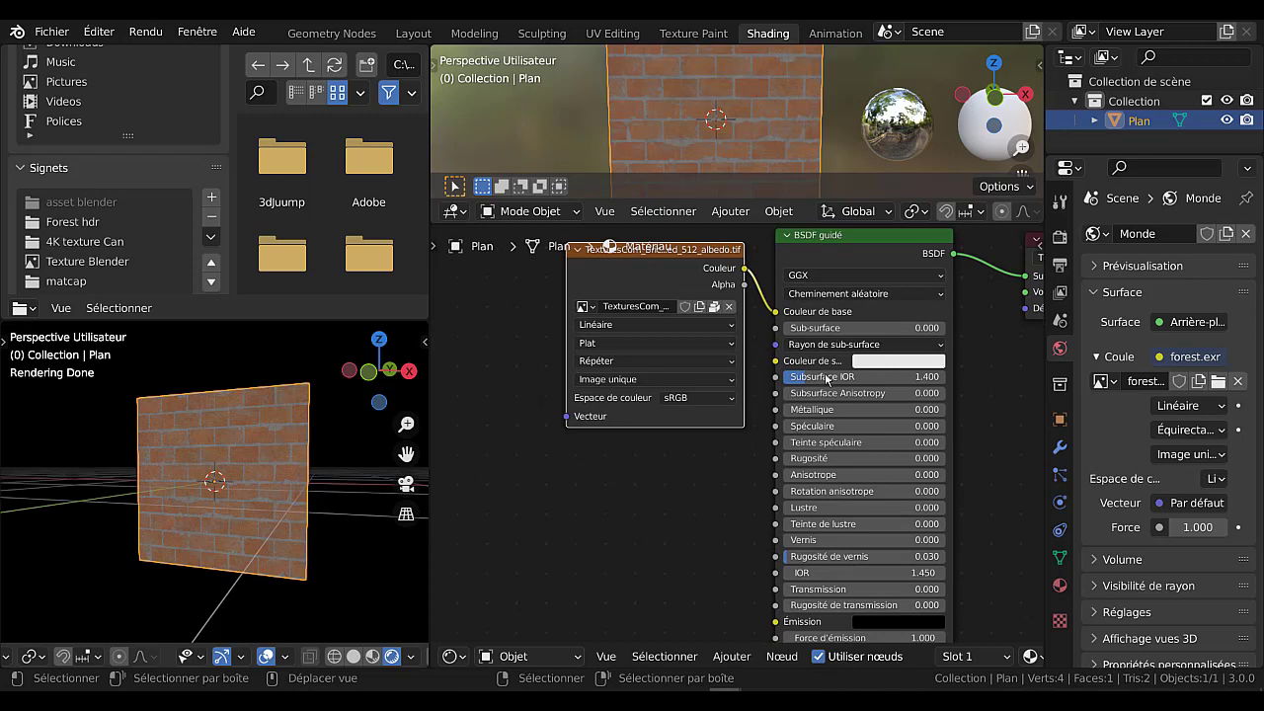
scroll(751, 427, "down", 1)
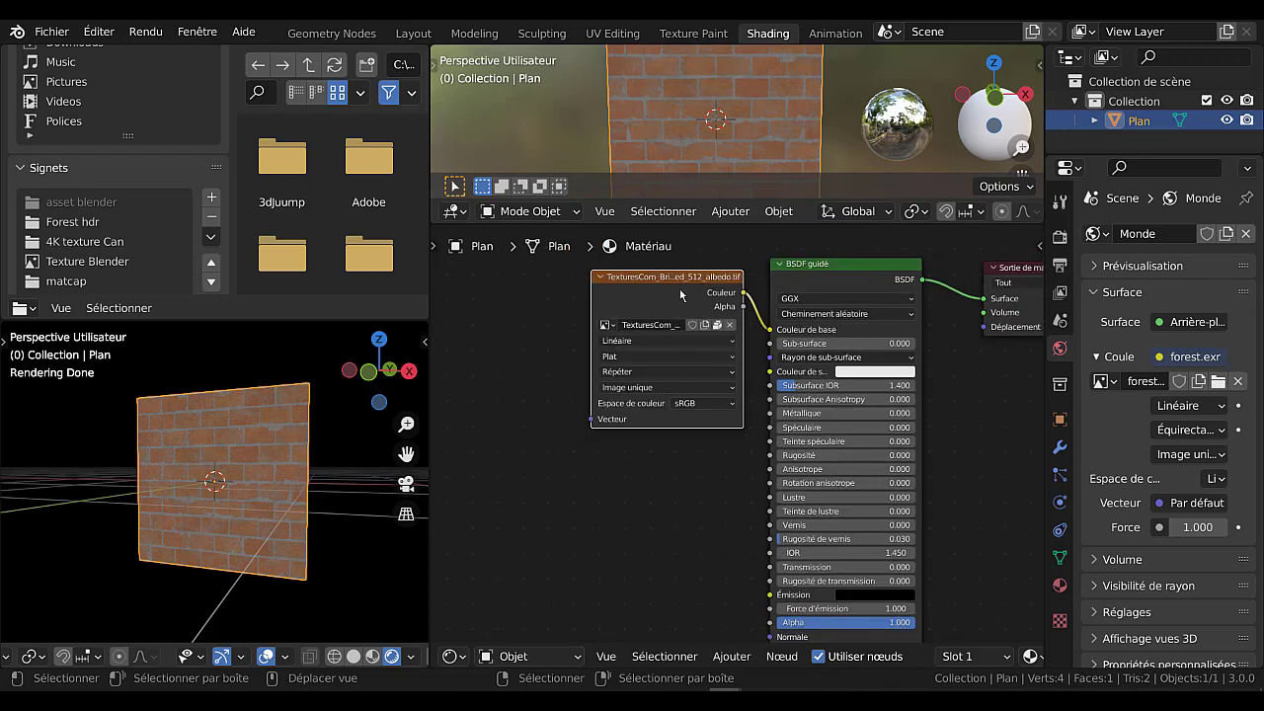
mouse_move(680, 292)
left_mouse_down()
mouse_move(668, 287)
mouse_move(678, 291)
left_mouse_up()
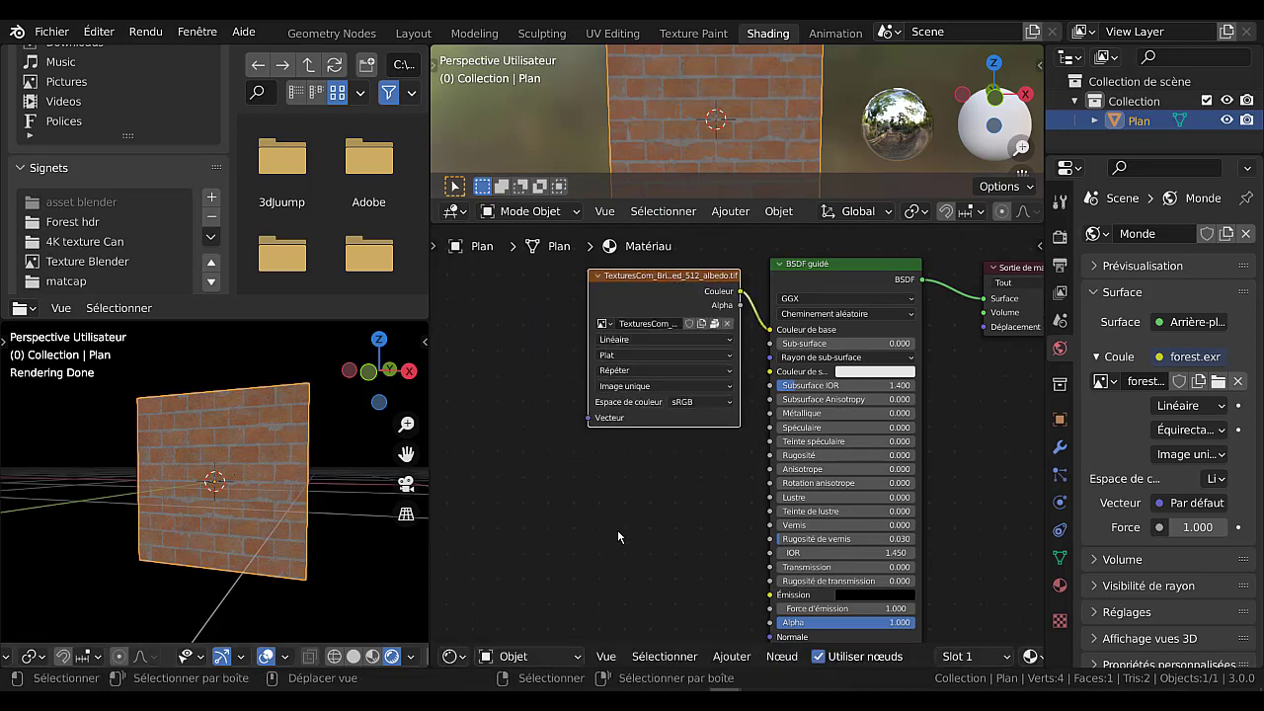
View the rendered plane closer from its other side, and move the brick image texture node further from the BSDF guidé node.
scroll(618, 536, "down", 1)
mouse_move(654, 520)
middle_mouse_down()
mouse_move(658, 496)
mouse_move(646, 520)
middle_mouse_up()
middle_click_drag(414, 545, 267, 547)
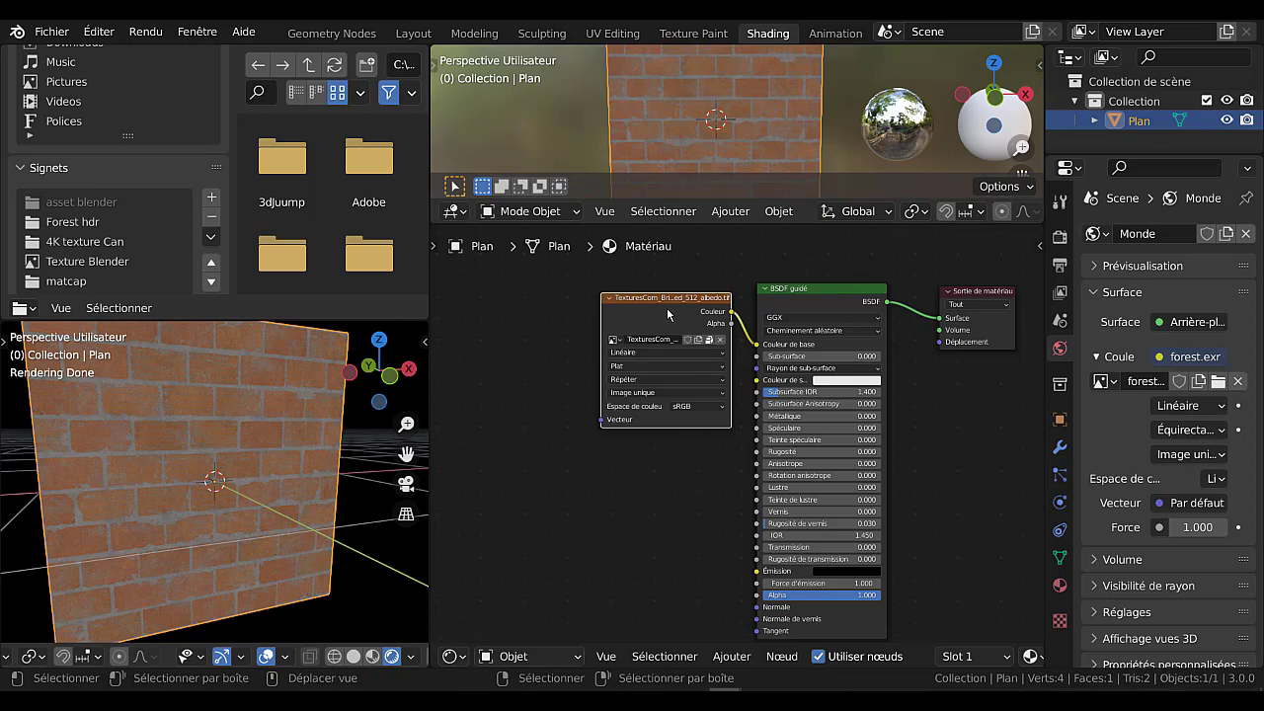
left_click_drag(642, 314, 581, 312)
scroll(593, 329, "up", 1)
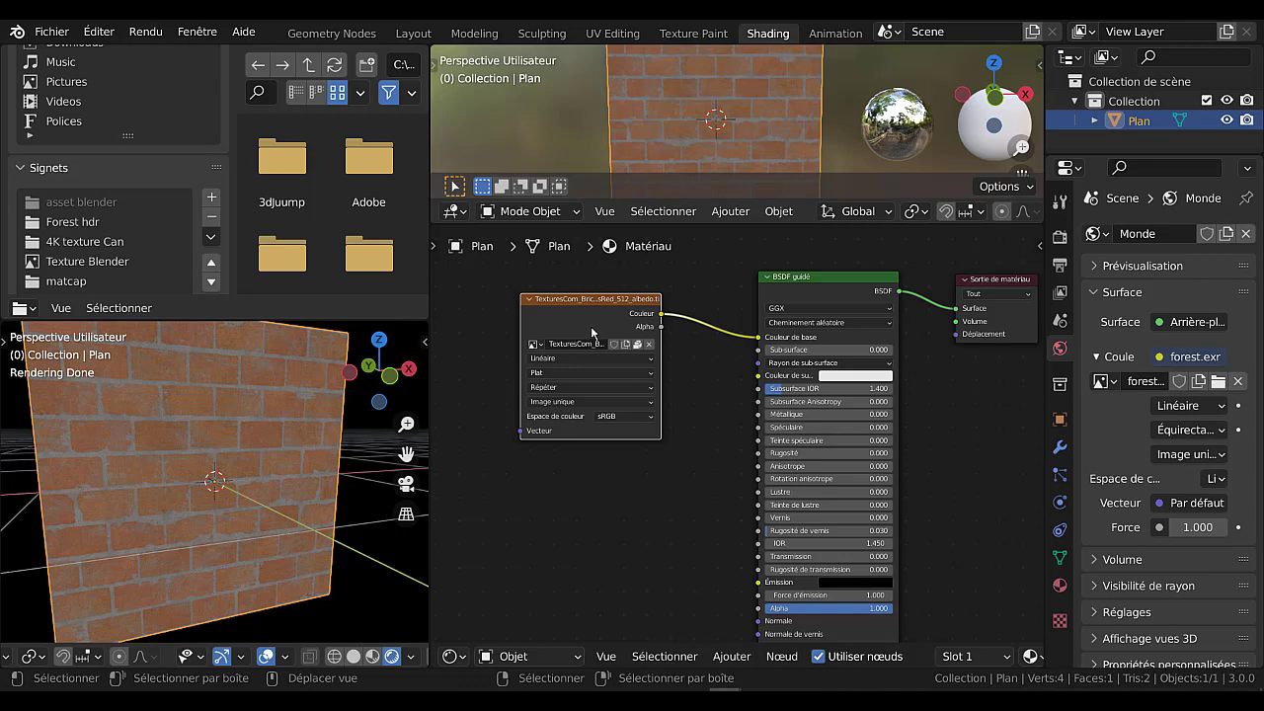
Duplicate the brick image texture node directly below the original and make the duplicate's image a single-user copy.
key("shift+d")
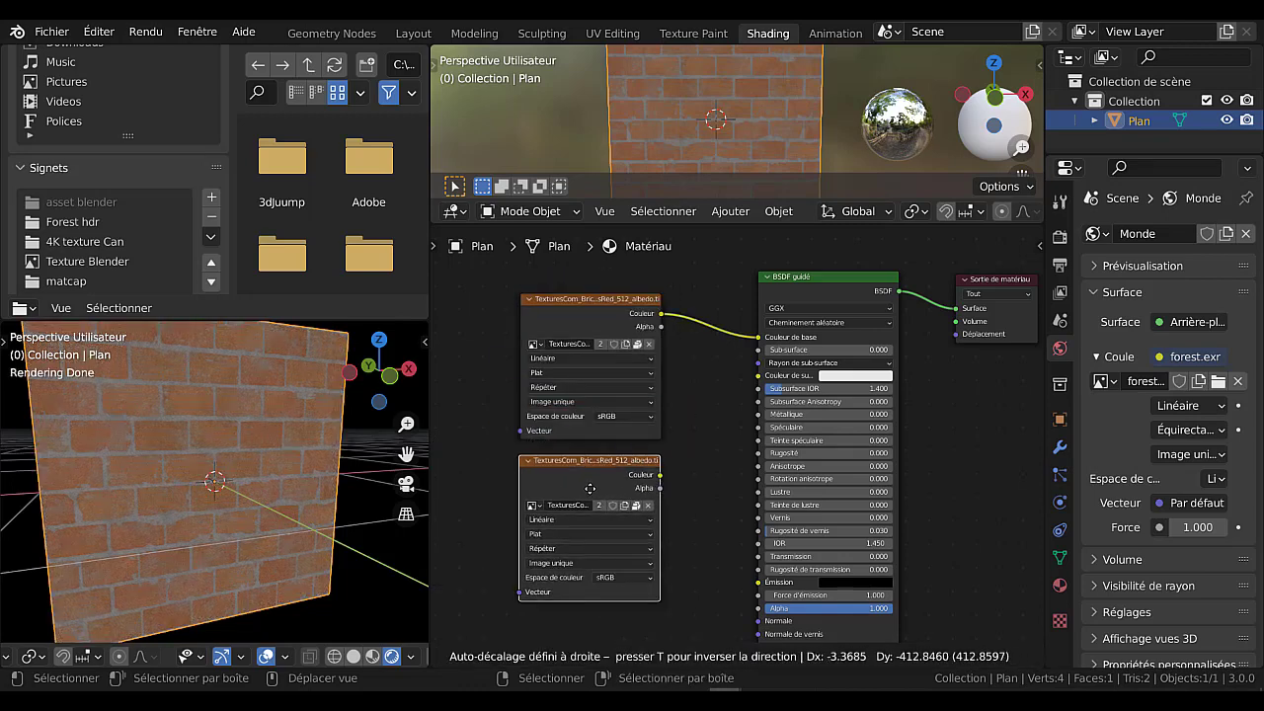
left_click(590, 491)
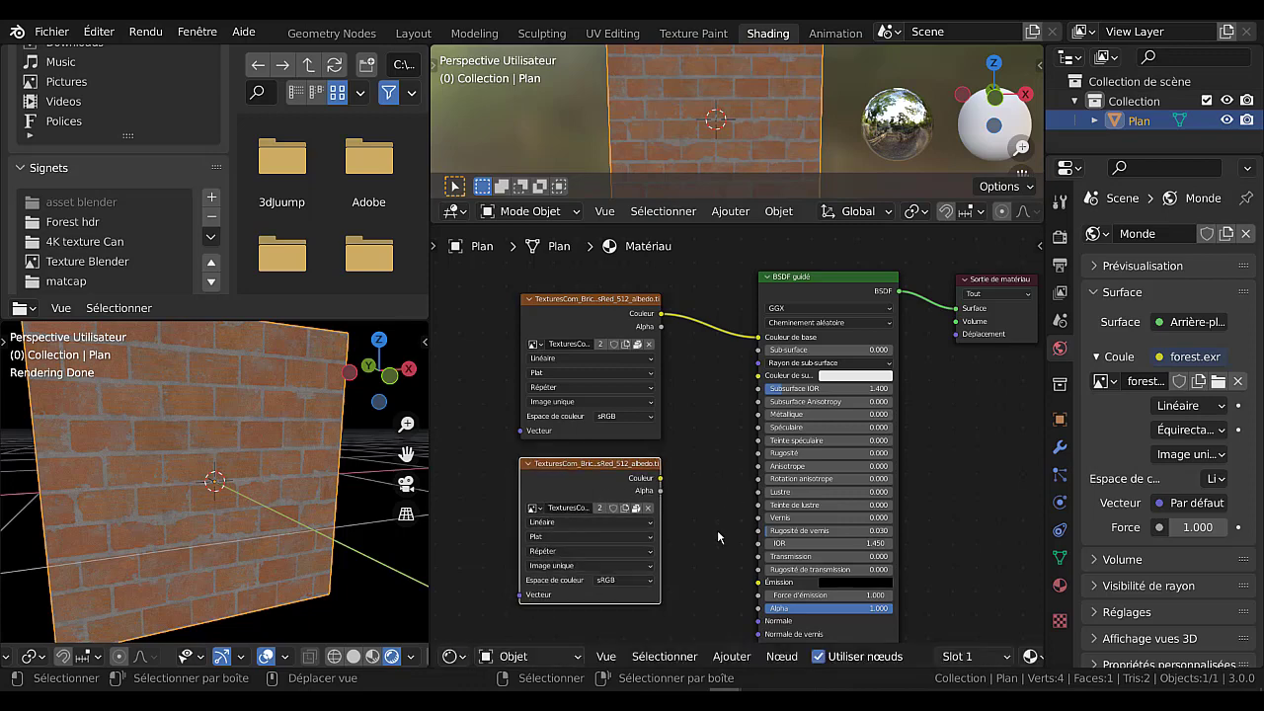
scroll(714, 522, "up", 1)
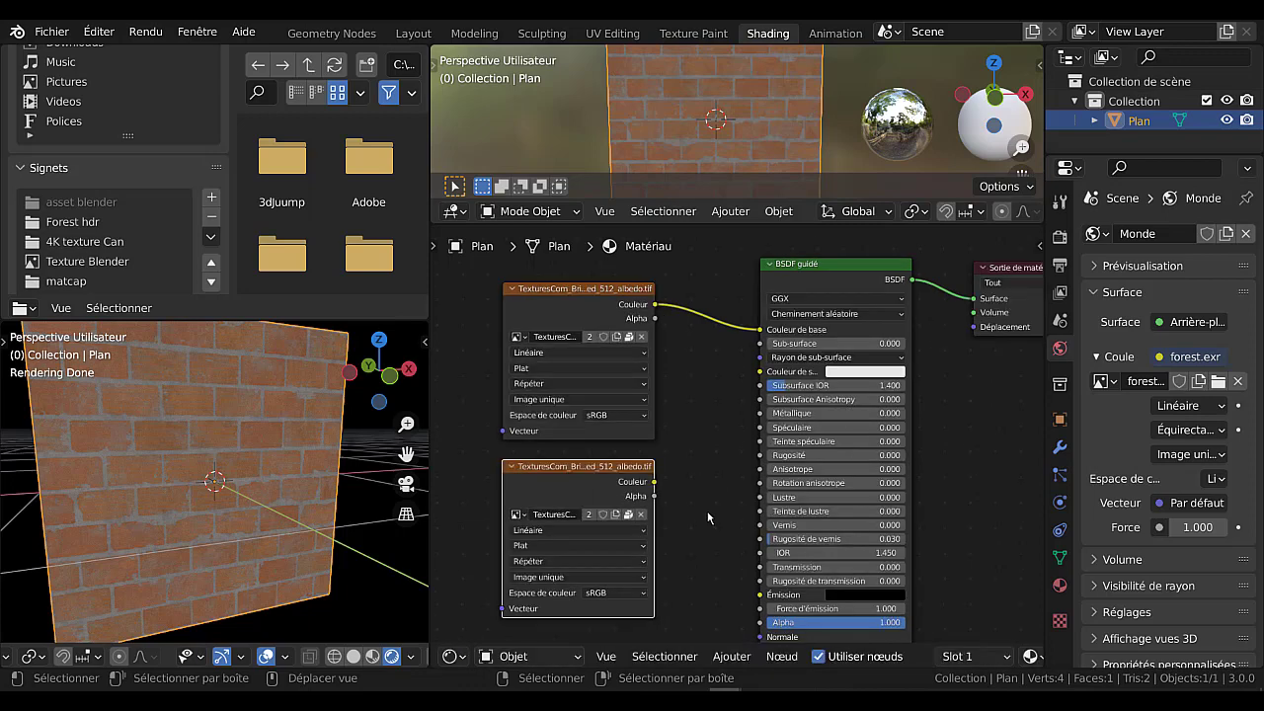
middle_click_drag(707, 512, 768, 494, "shift")
scroll(609, 493, "up", 2)
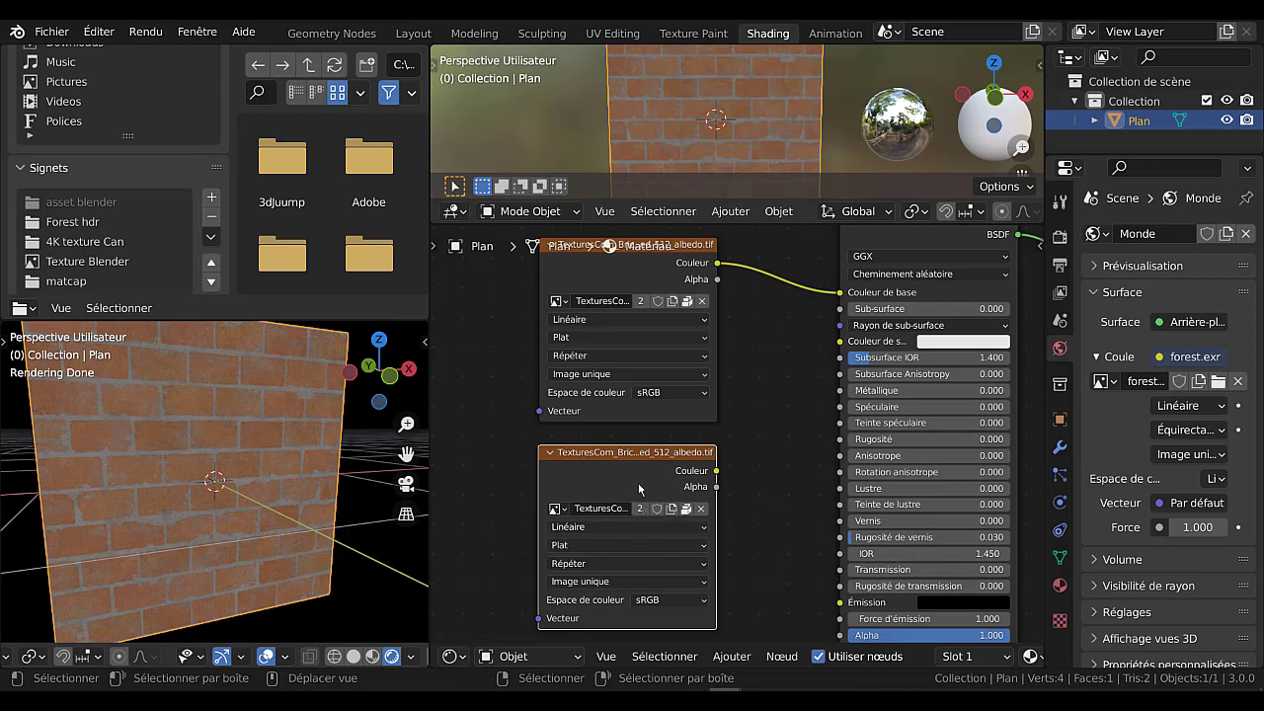
middle_click_drag(760, 507, 799, 427)
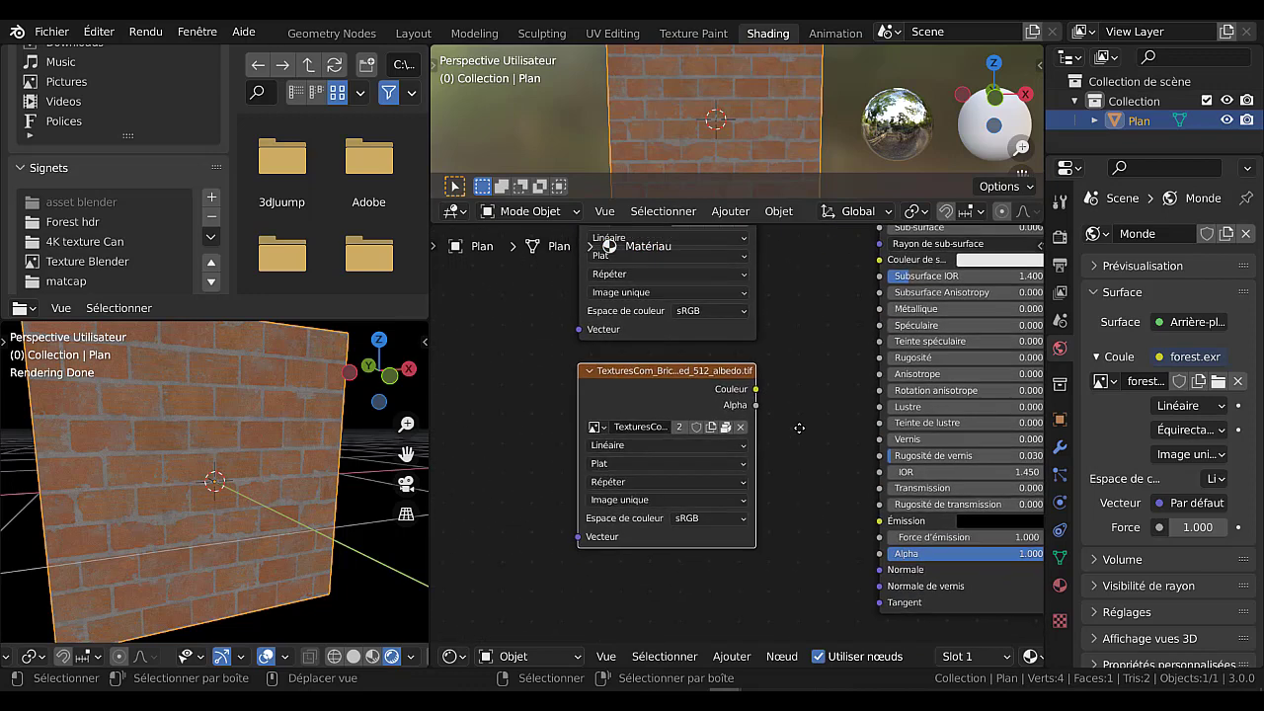
scroll(751, 444, "up", 2)
scroll(694, 477, "up", 2)
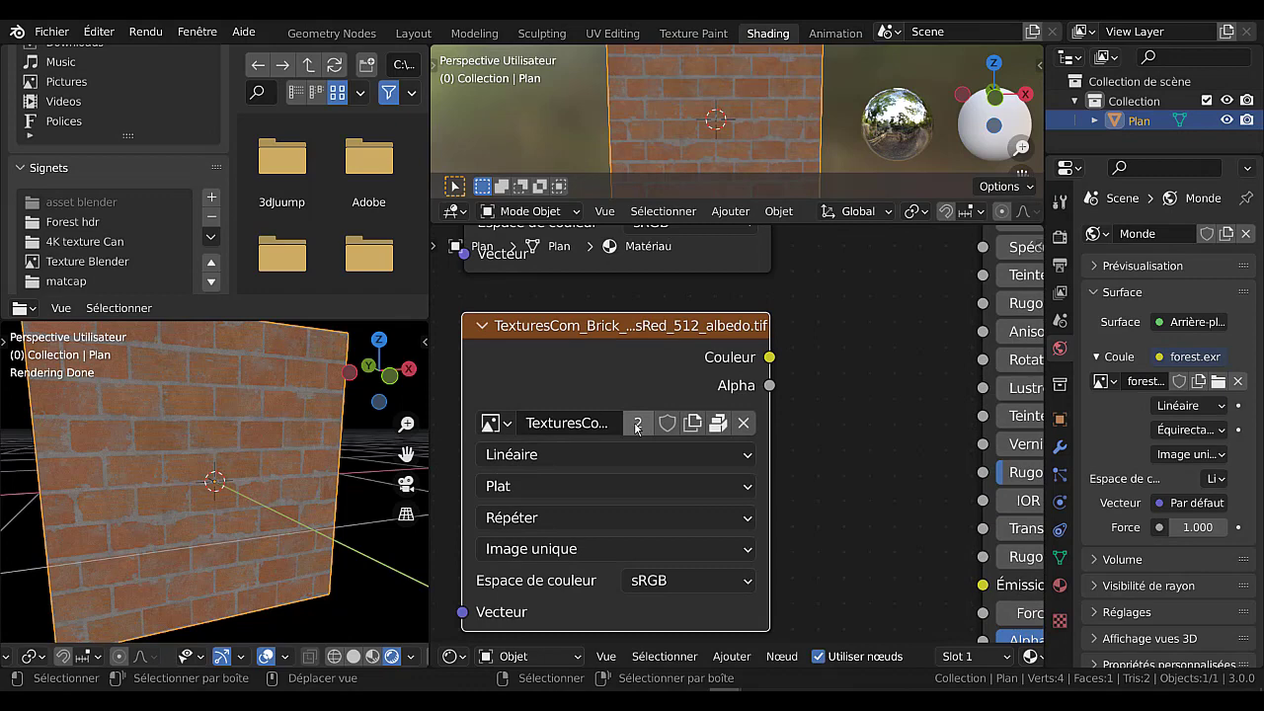
left_click(636, 424)
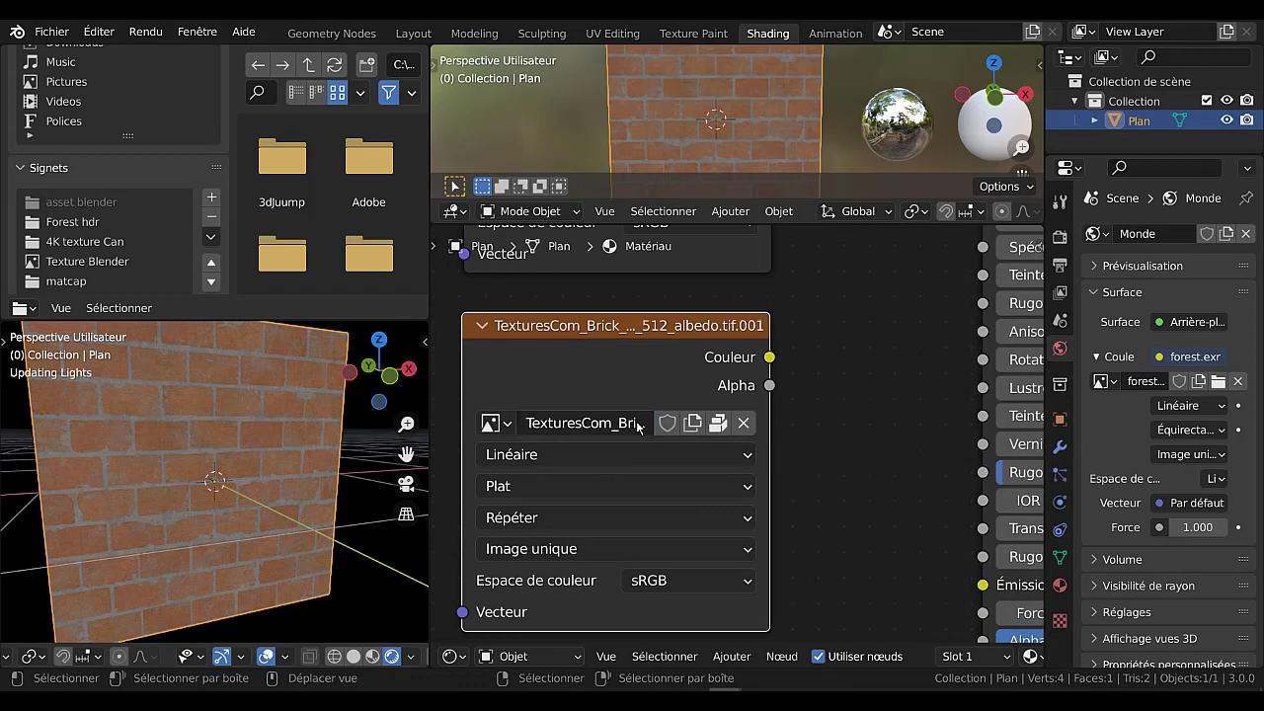
Widen both brick image texture nodes on both sides so their full image names can be read.
scroll(864, 393, "down", 3)
middle_click_drag(864, 394, 869, 453)
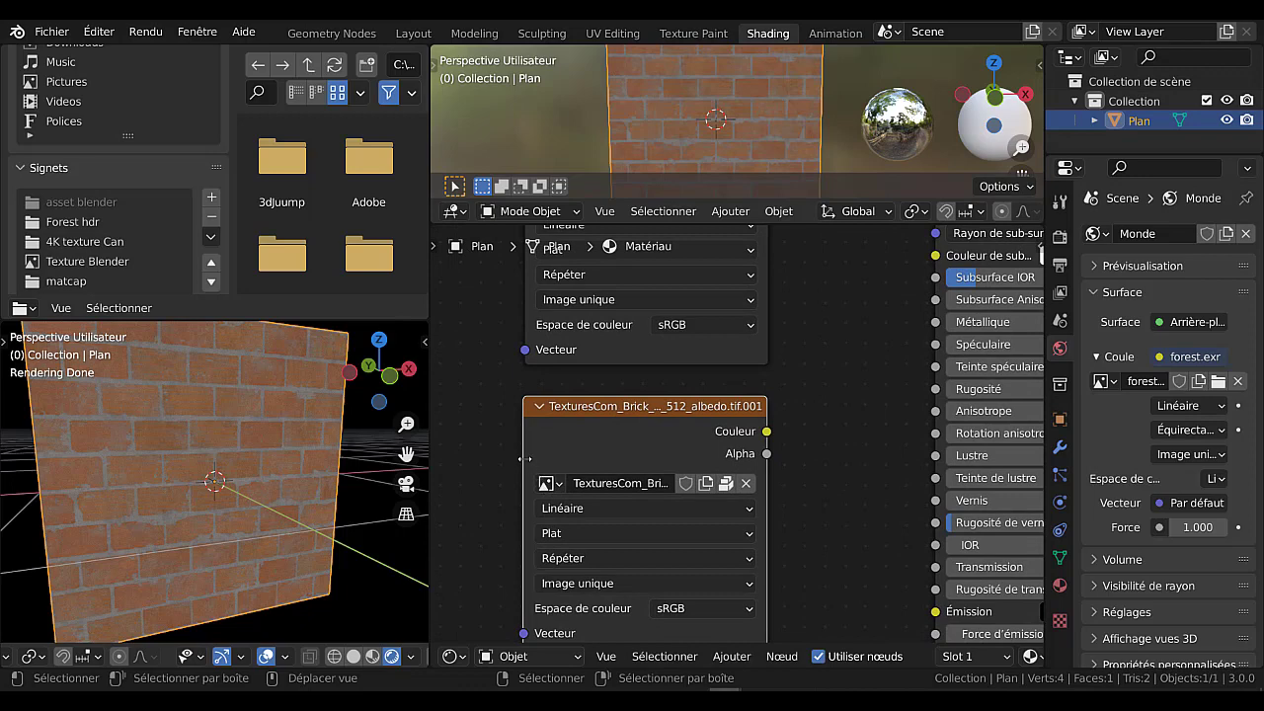
left_click_drag(522, 458, 453, 482)
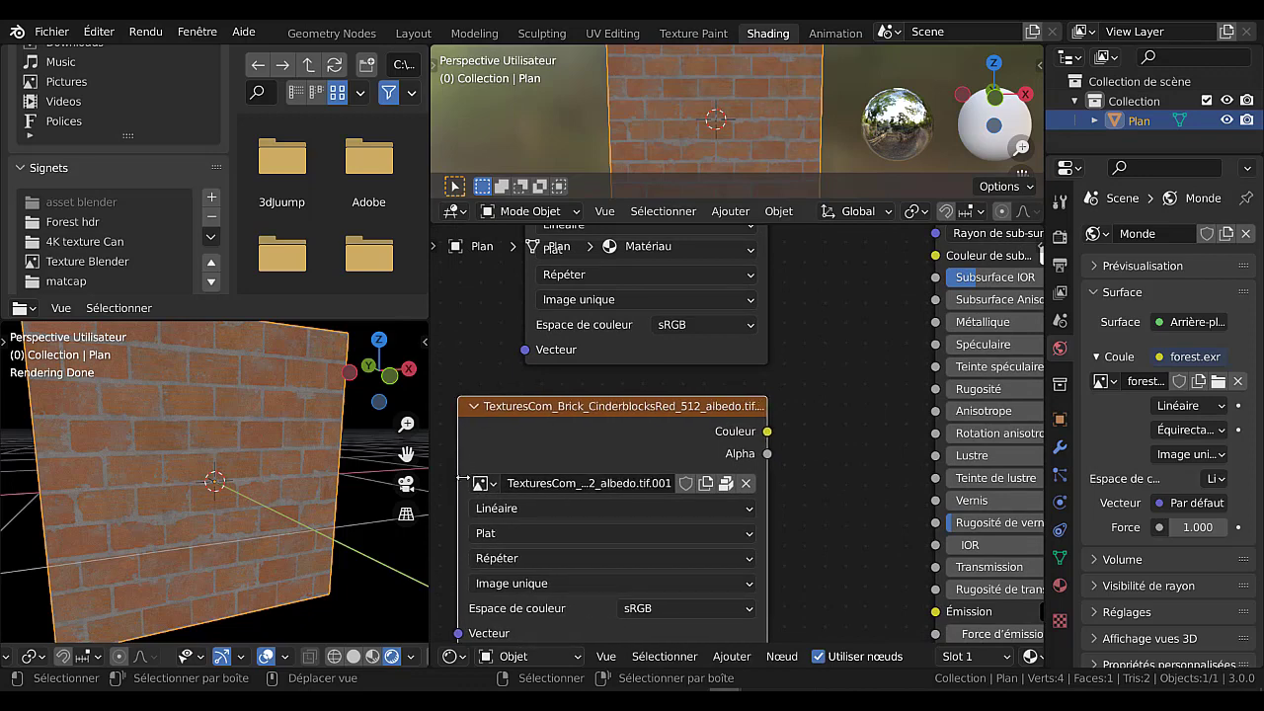
middle_click_drag(820, 383, 840, 507)
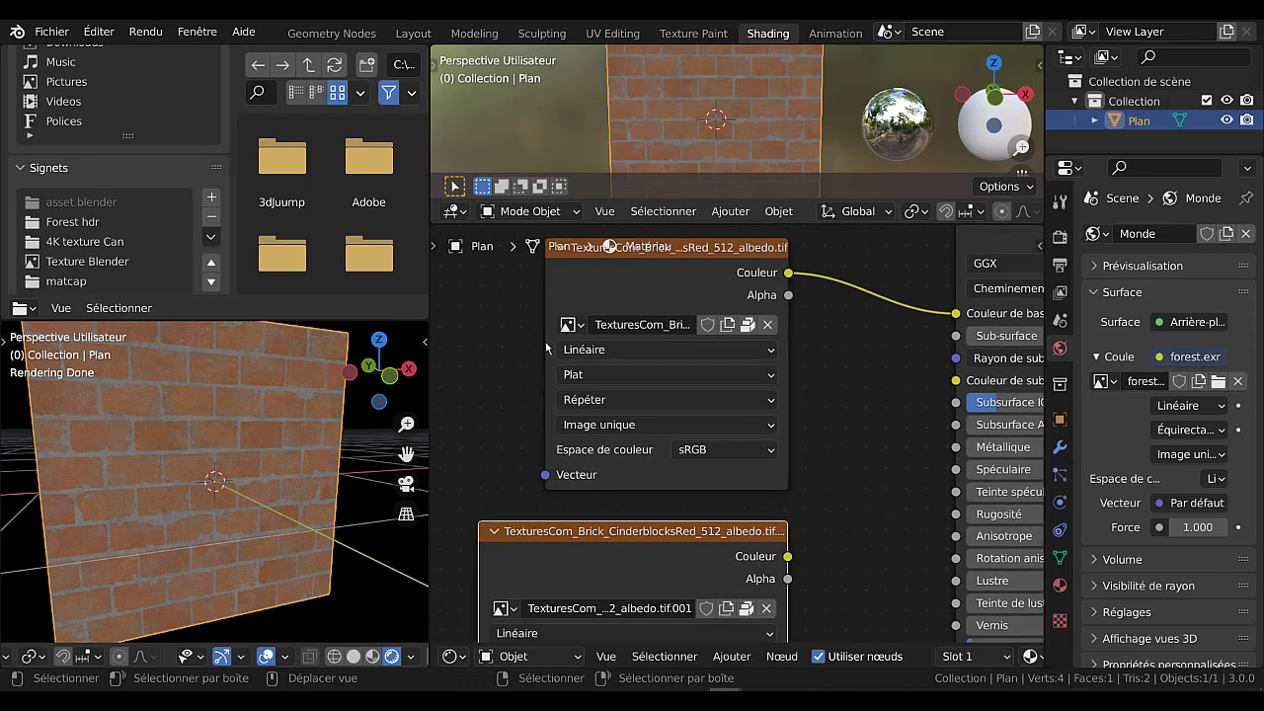
left_click_drag(548, 340, 459, 342)
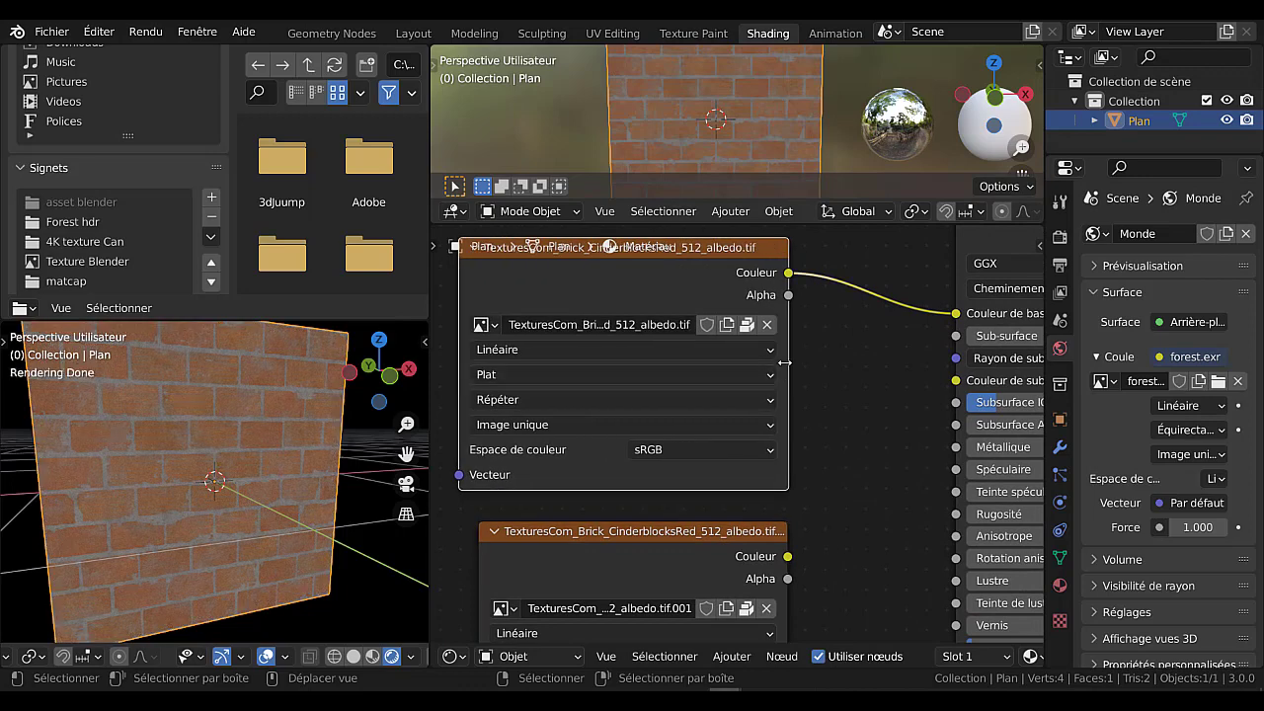
left_click_drag(787, 362, 874, 365)
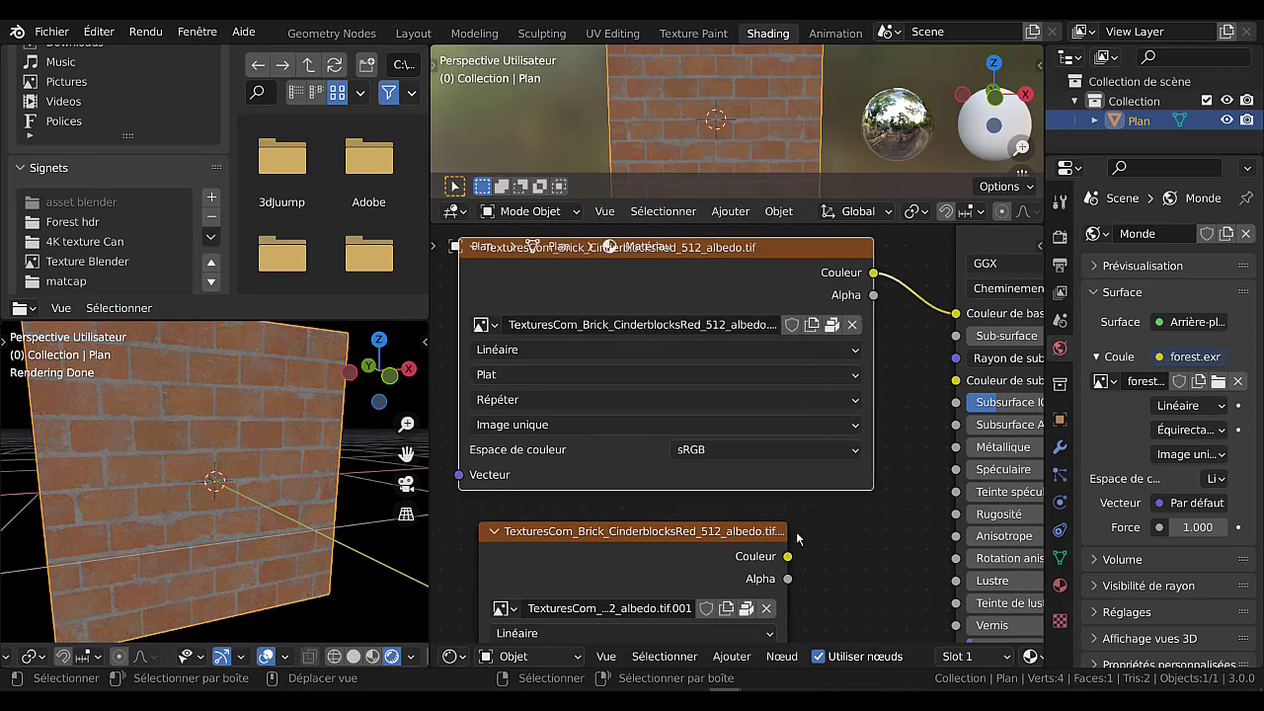
left_click_drag(786, 543, 866, 544)
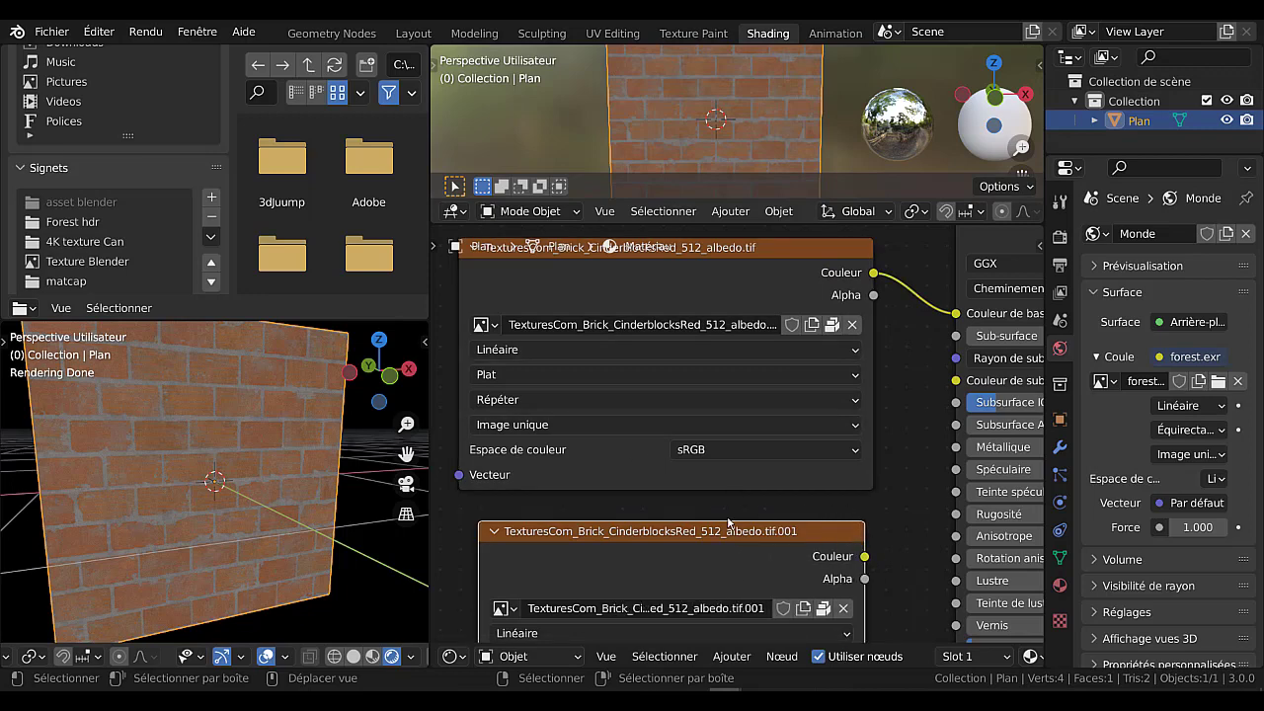
middle_click_drag(720, 509, 770, 439)
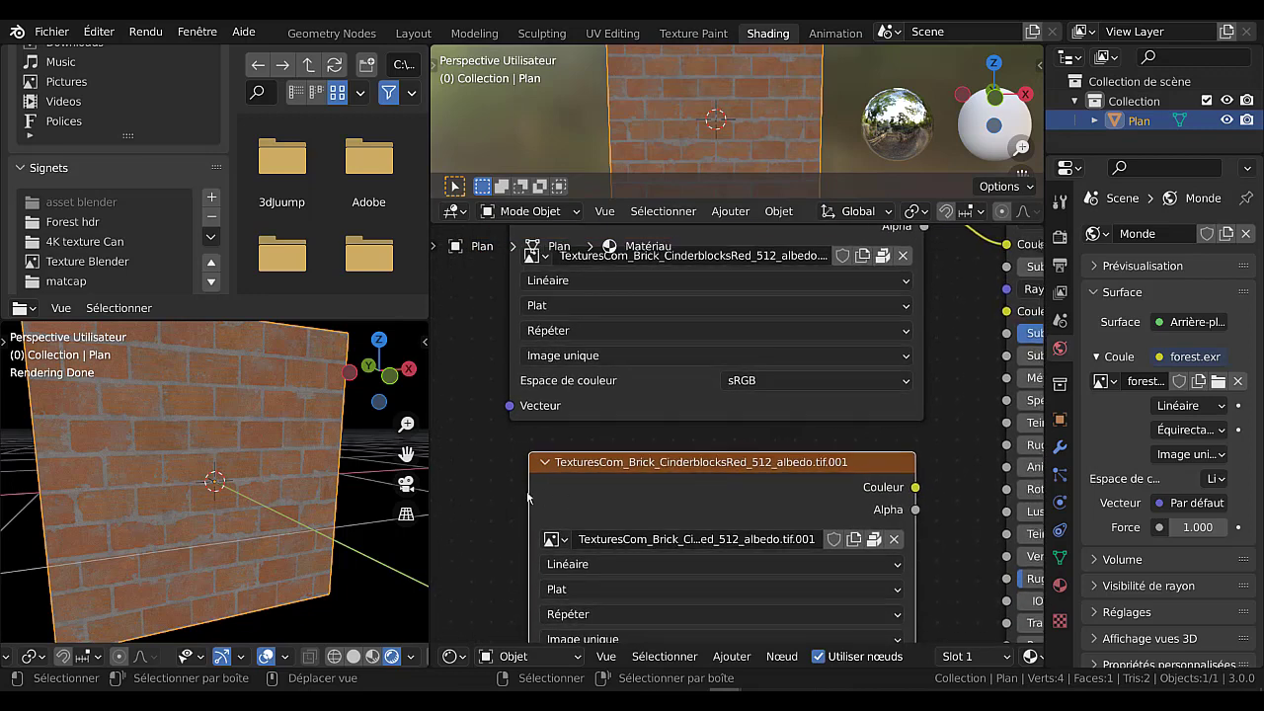
left_click_drag(532, 490, 504, 498)
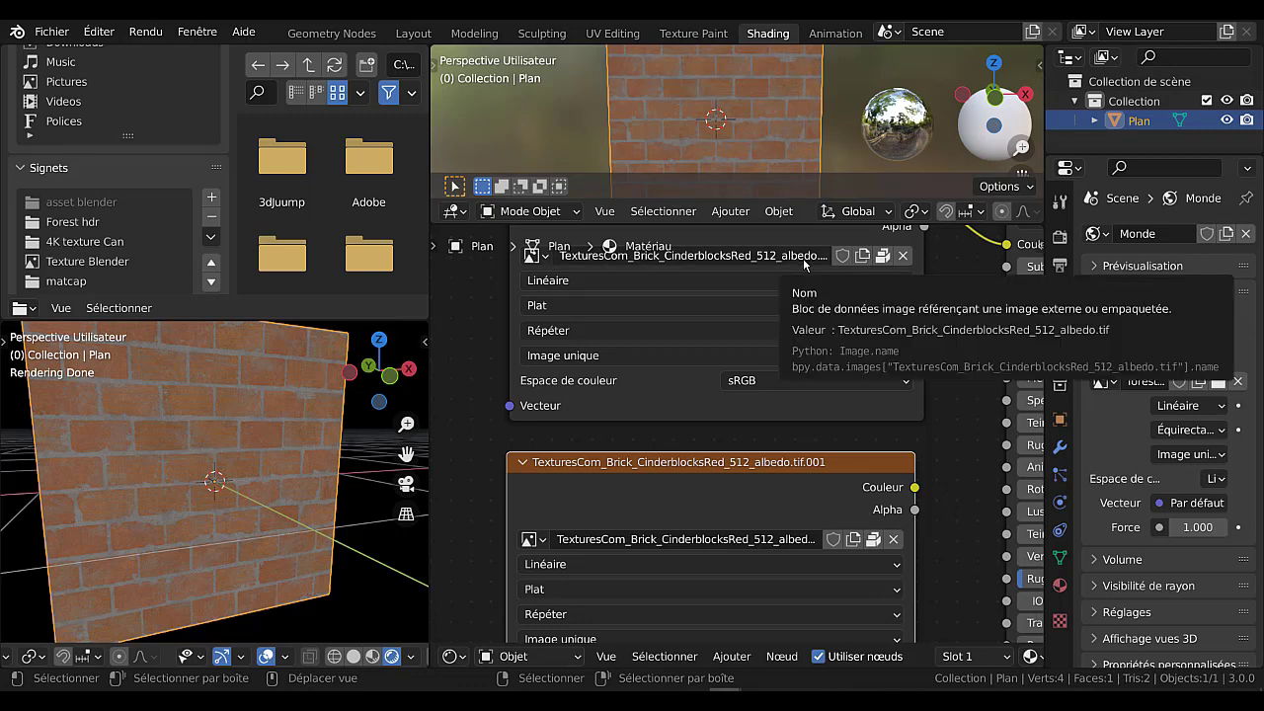
Try to unpack the duplicate node's brick image with the option that uses the file from the current folder.
scroll(956, 362, "down", 4)
middle_click_drag(899, 388, 875, 395)
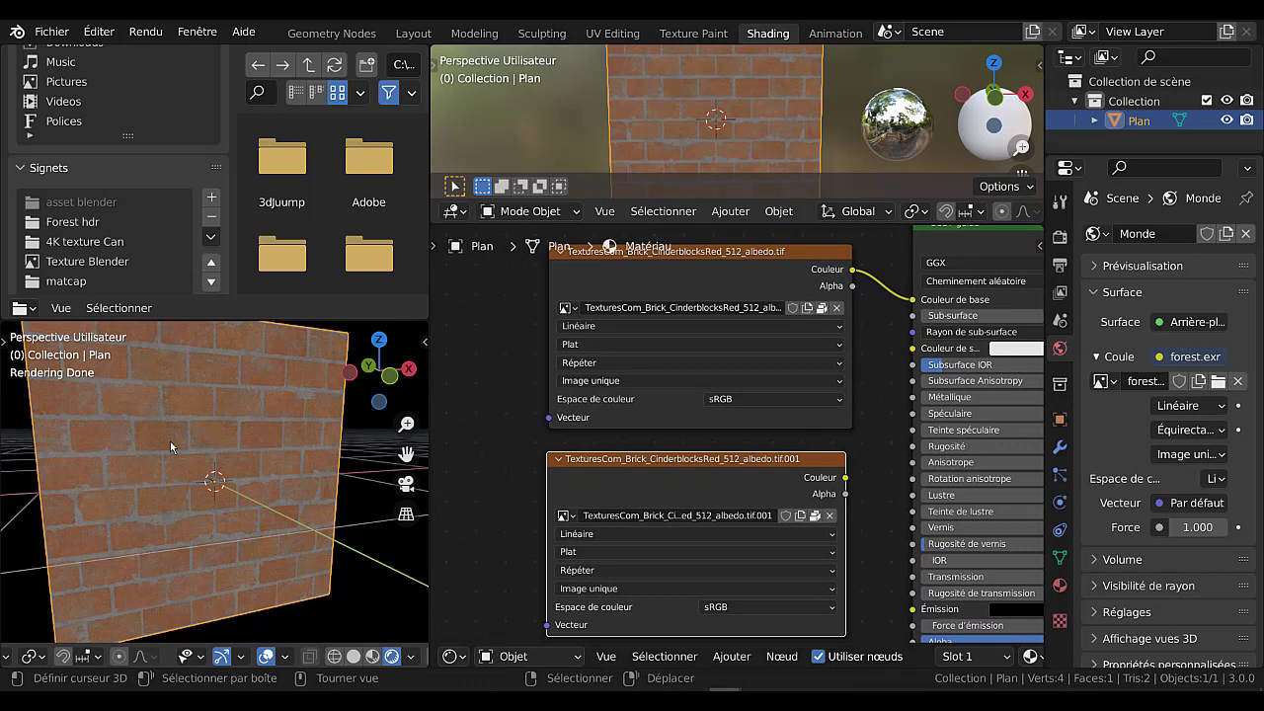
middle_click_drag(443, 490, 446, 443)
scroll(446, 443, "up", 2)
scroll(447, 442, "up", 1)
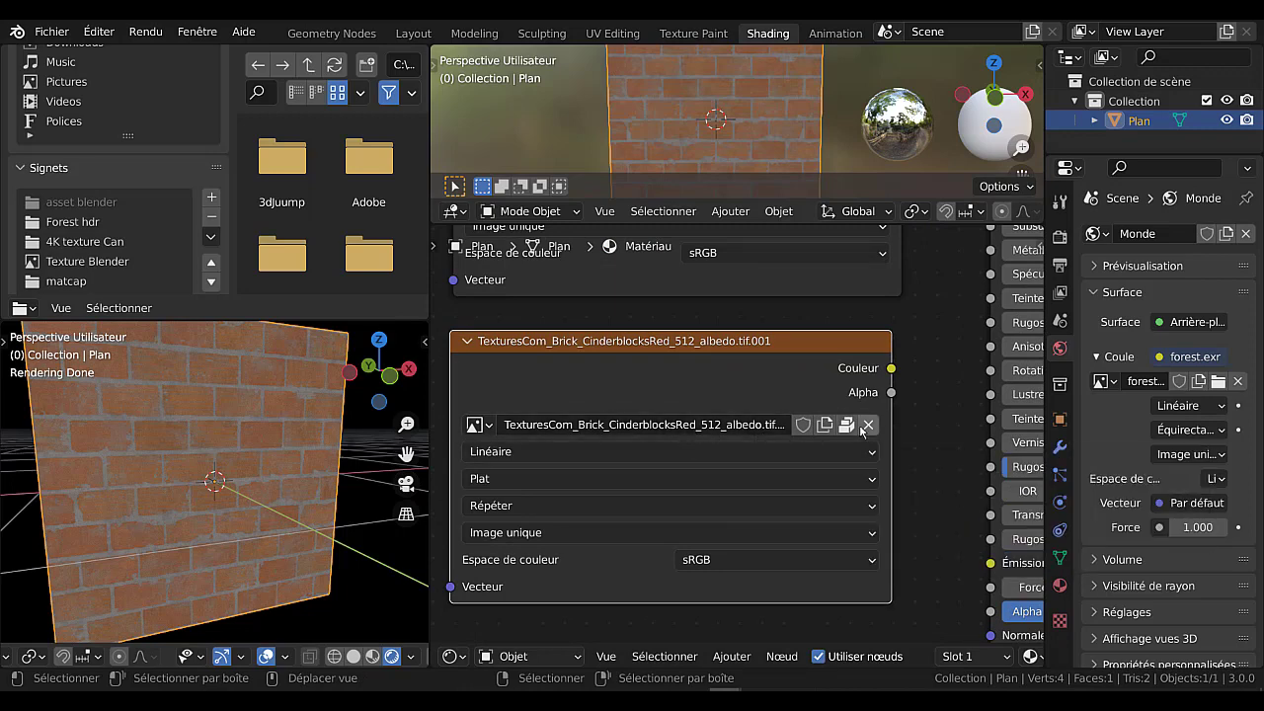
scroll(918, 457, "down", 1)
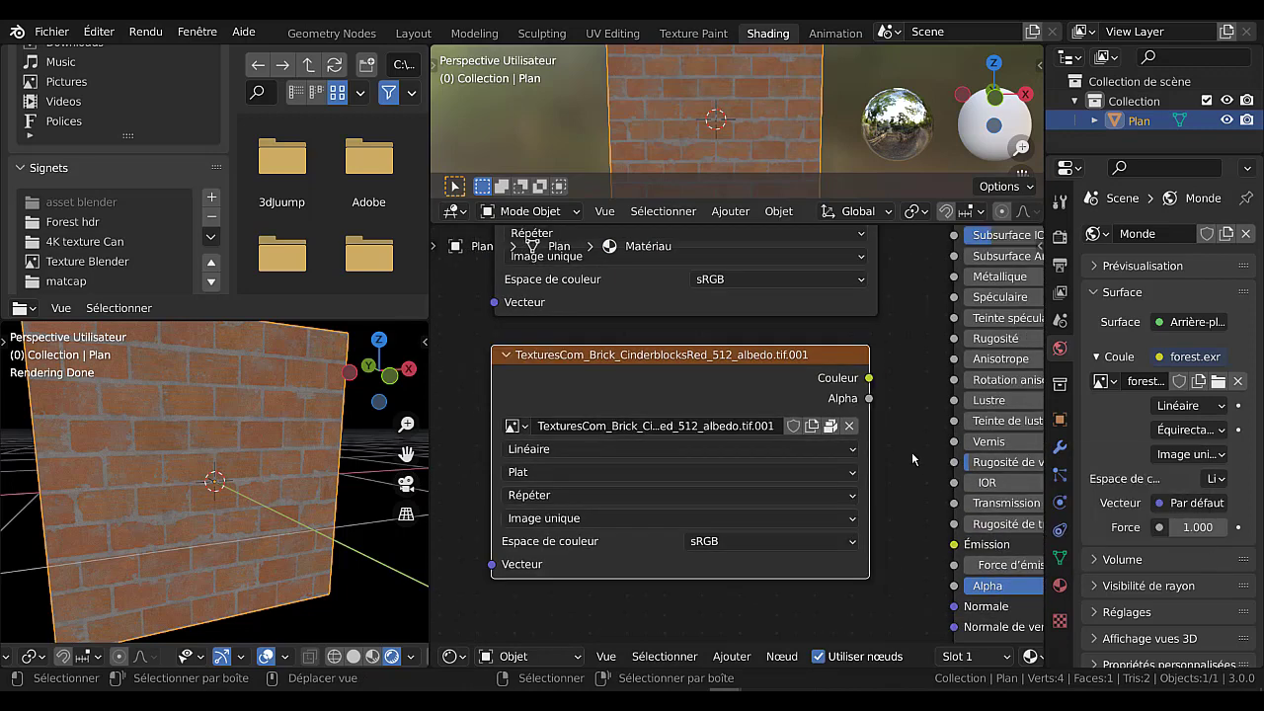
scroll(911, 451, "up", 1)
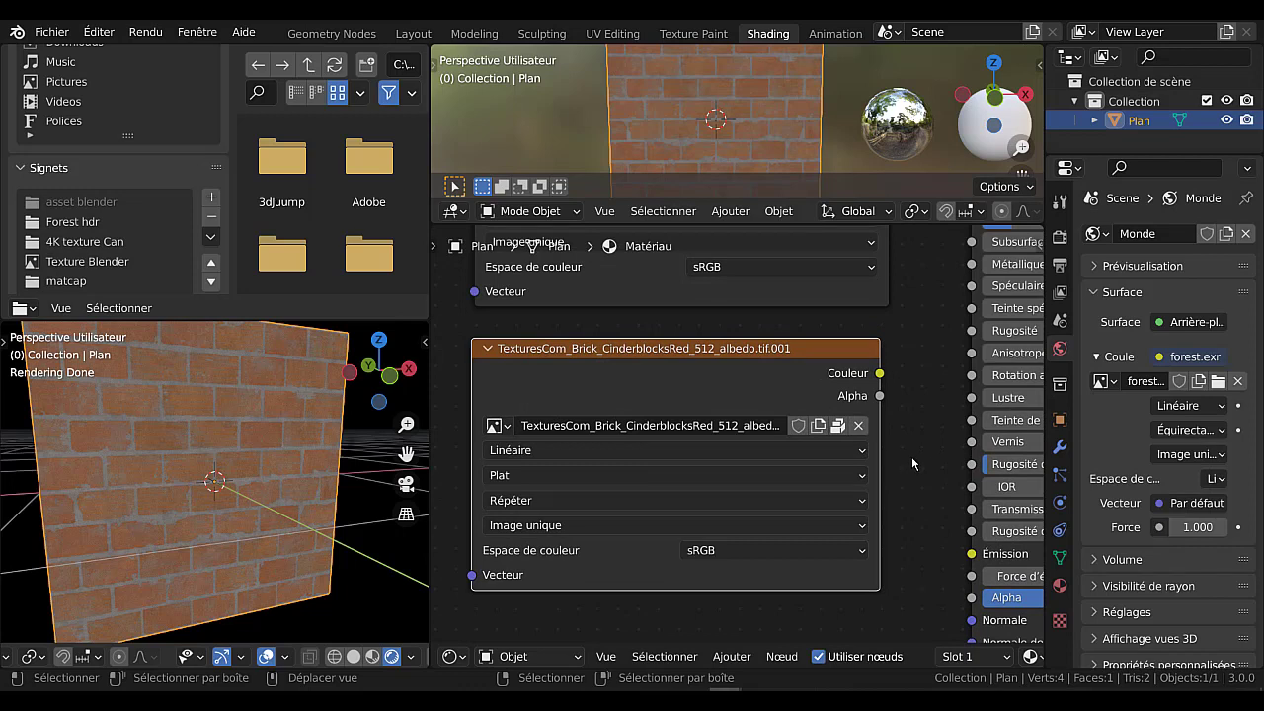
left_click(838, 425)
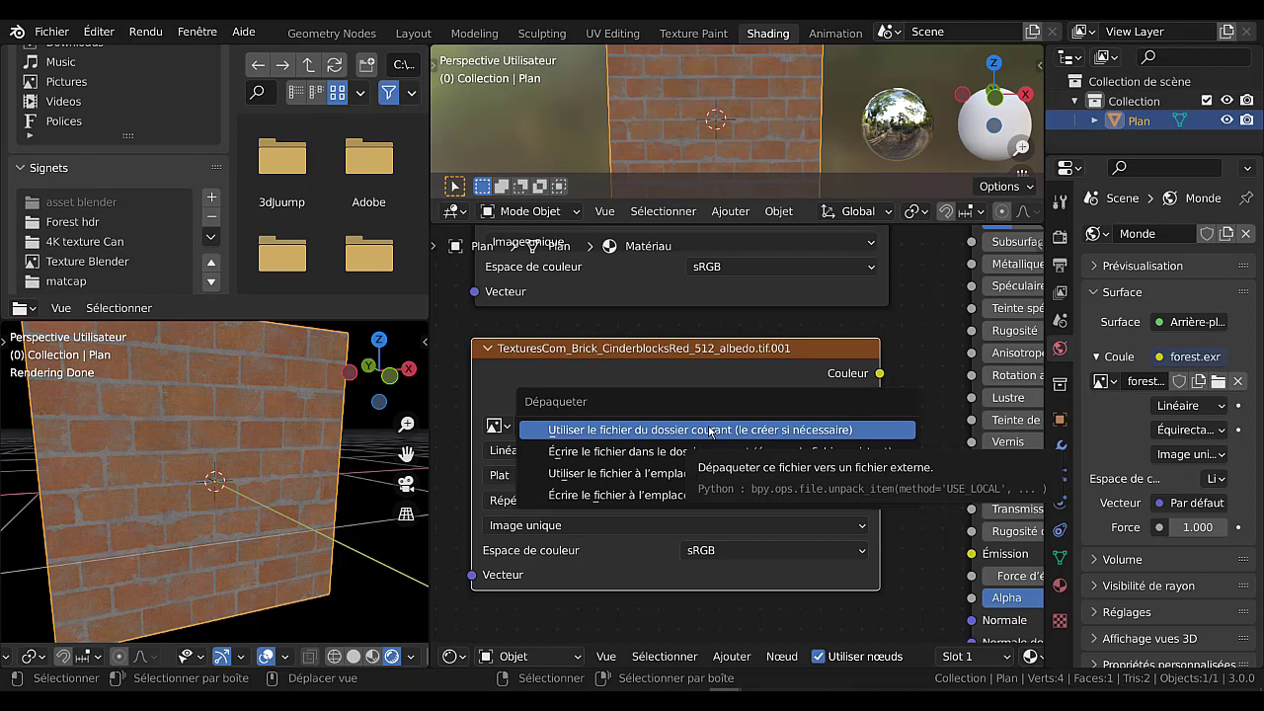
left_click(707, 431)
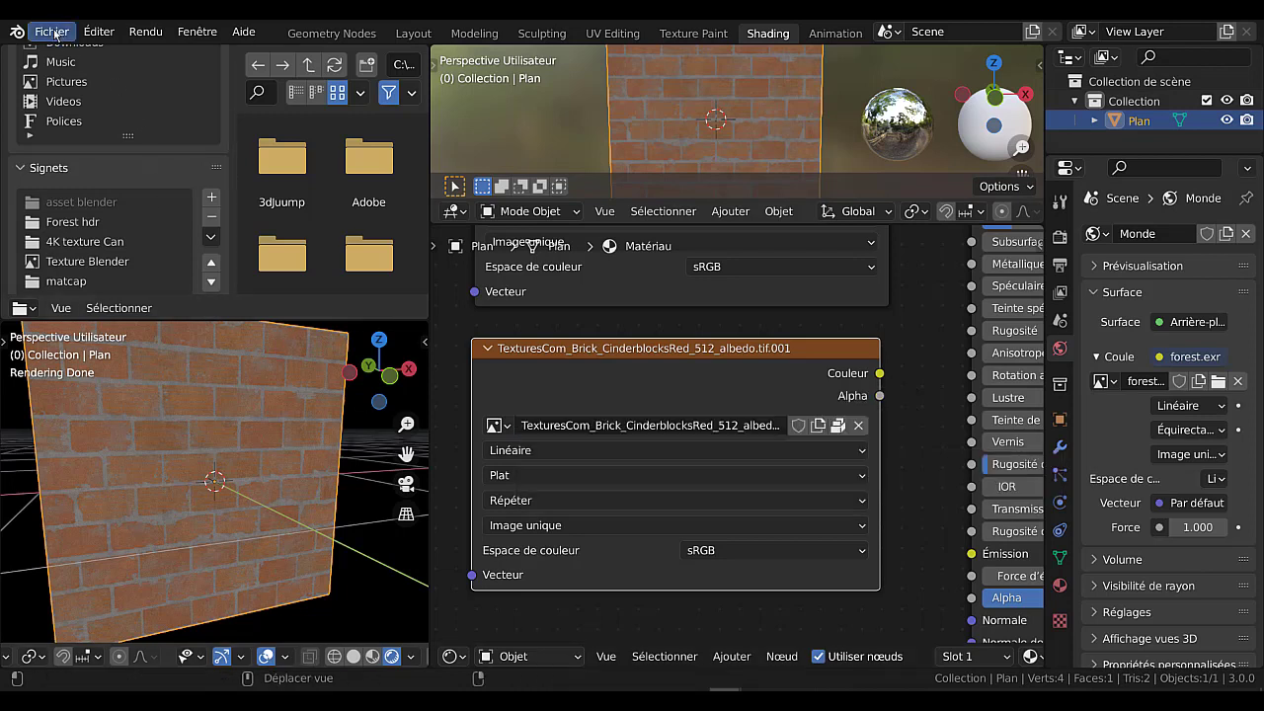
Turn off the automatic packing of external resources for this Blender file.
left_click(51, 32)
mouse_move(63, 345)
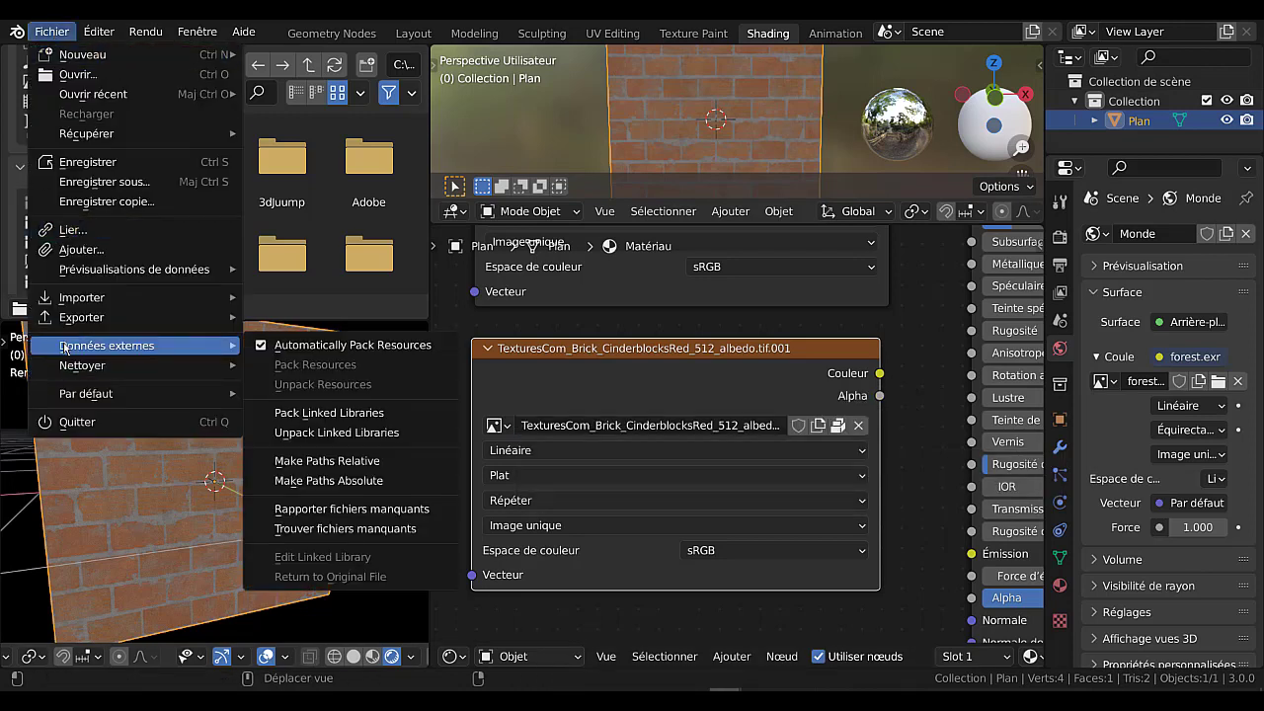
mouse_move(85, 372)
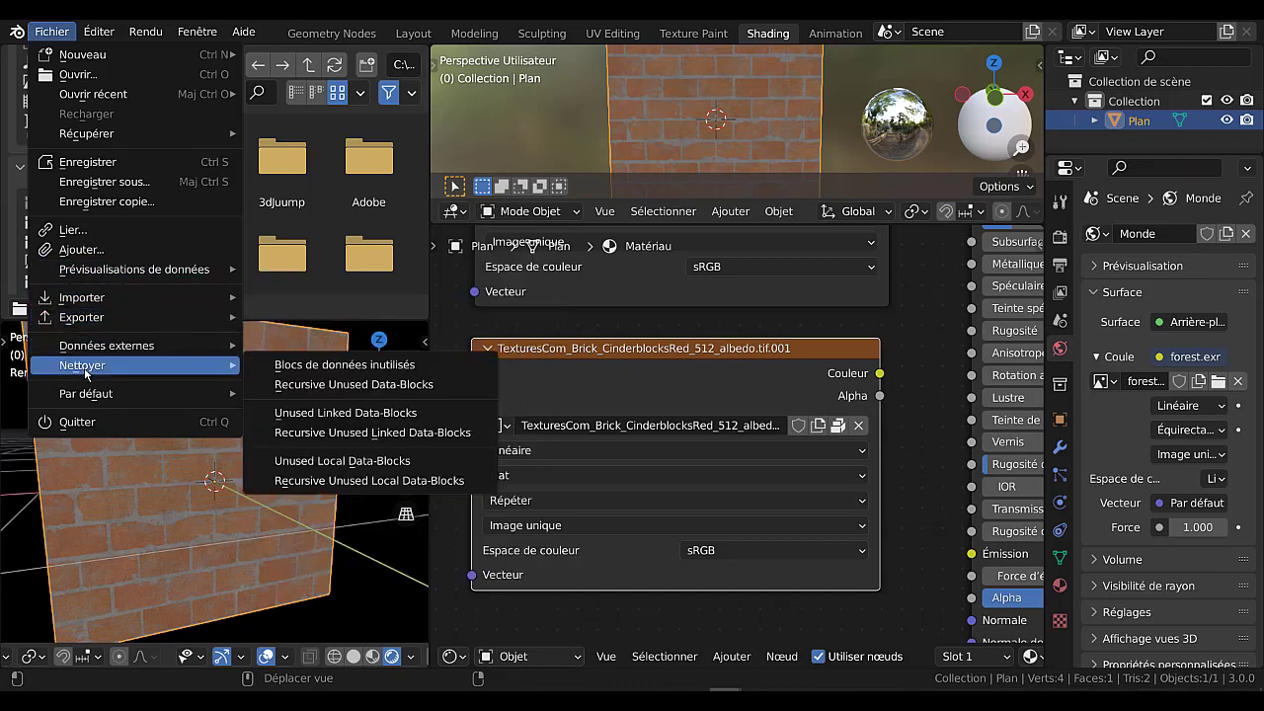
mouse_move(99, 270)
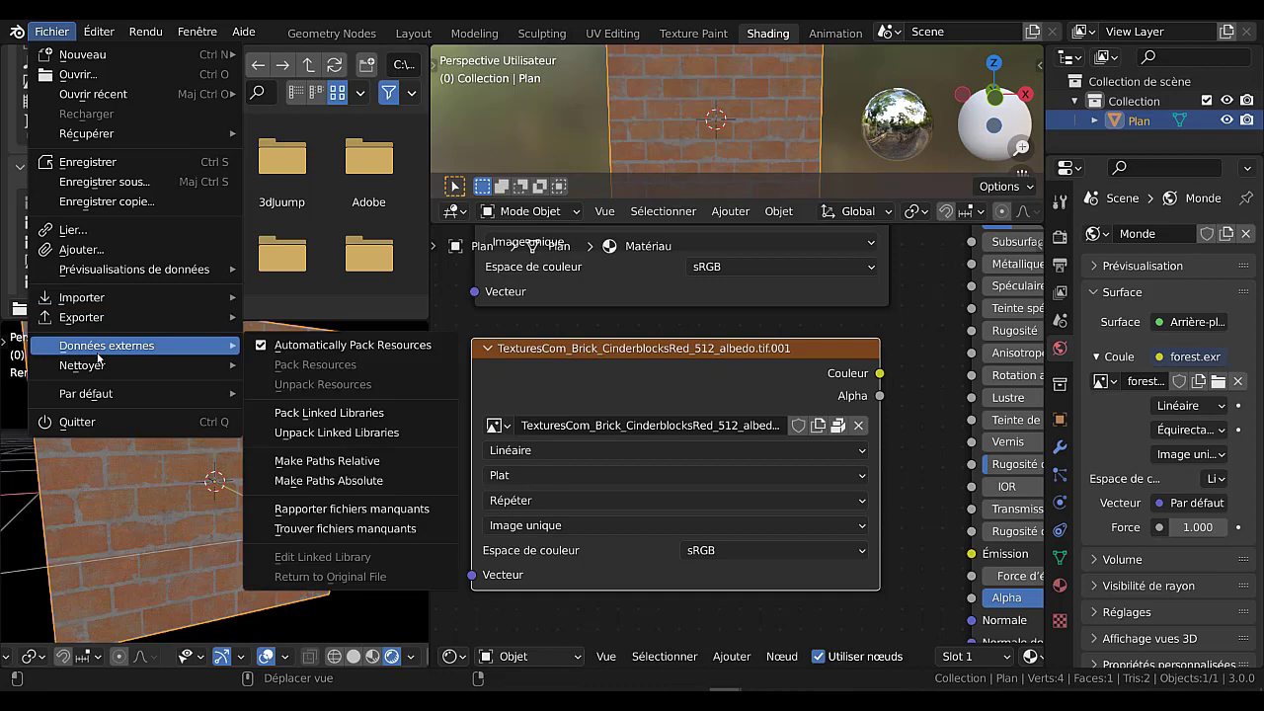
mouse_move(96, 391)
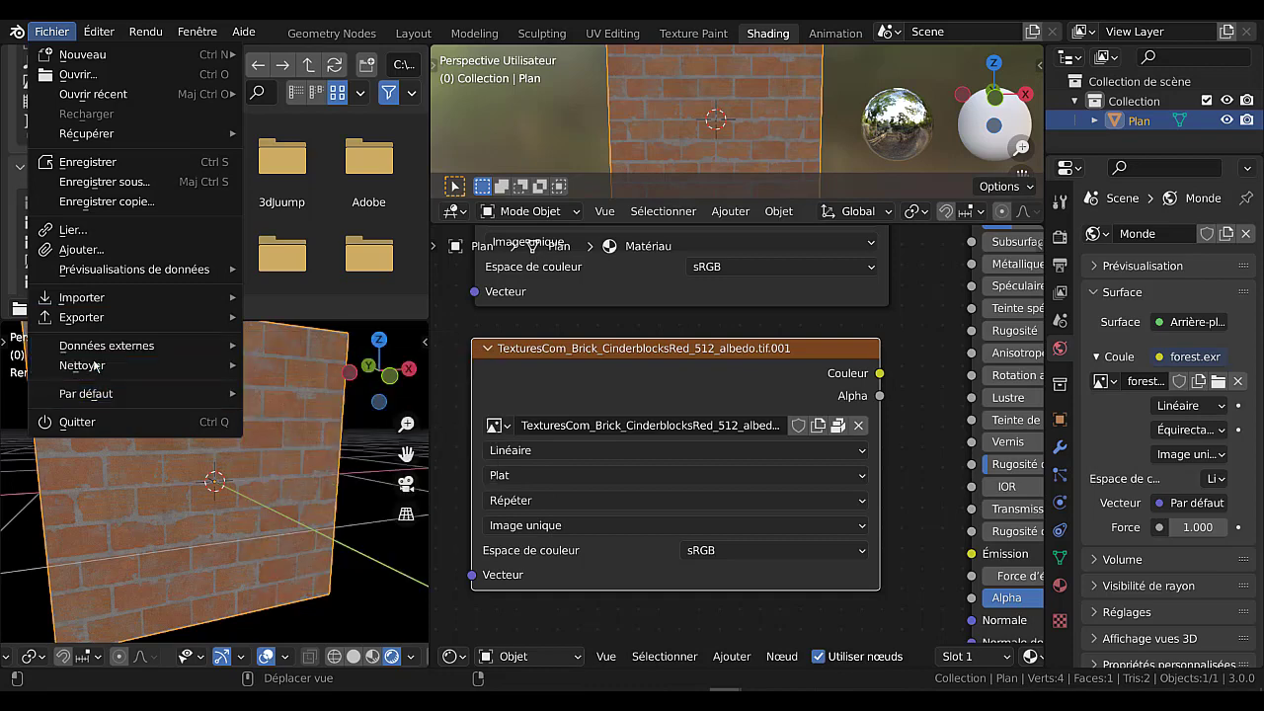
mouse_move(95, 351)
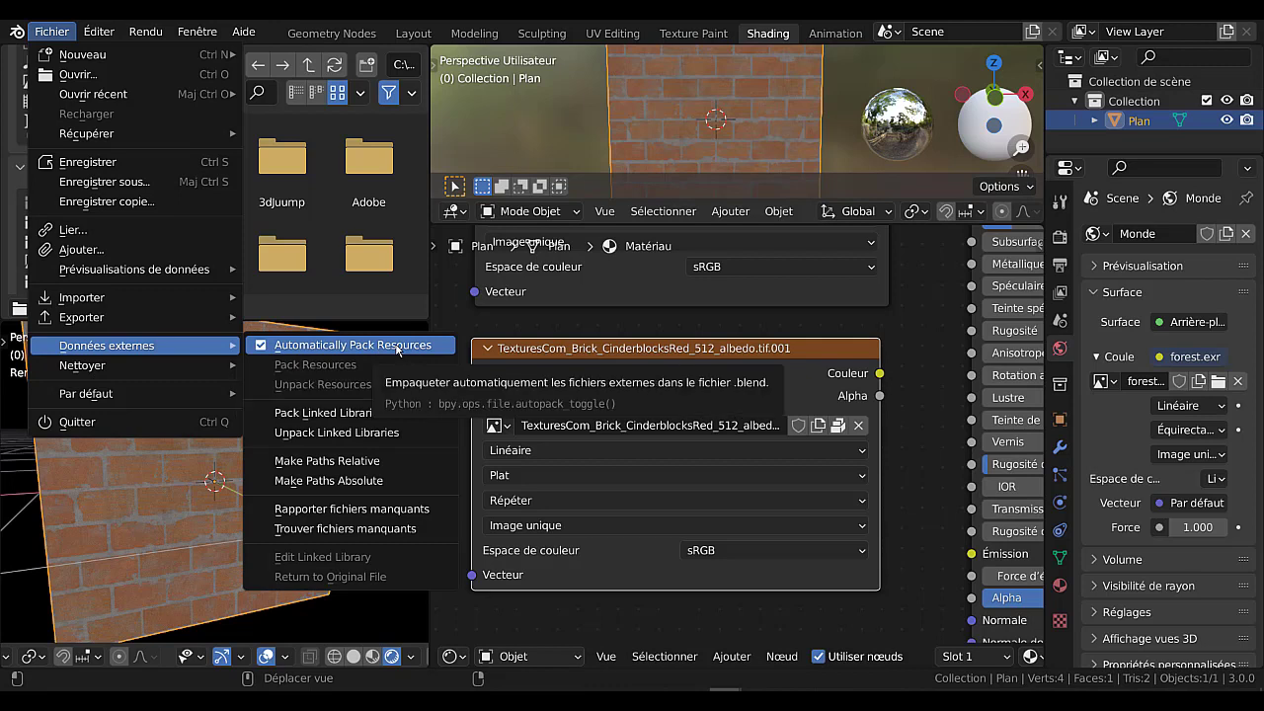
Unpack the duplicate's image with the current-folder option and replace it with TexturesCom_Brick_CinderblocksRed_512_height.tif.
left_click(838, 425)
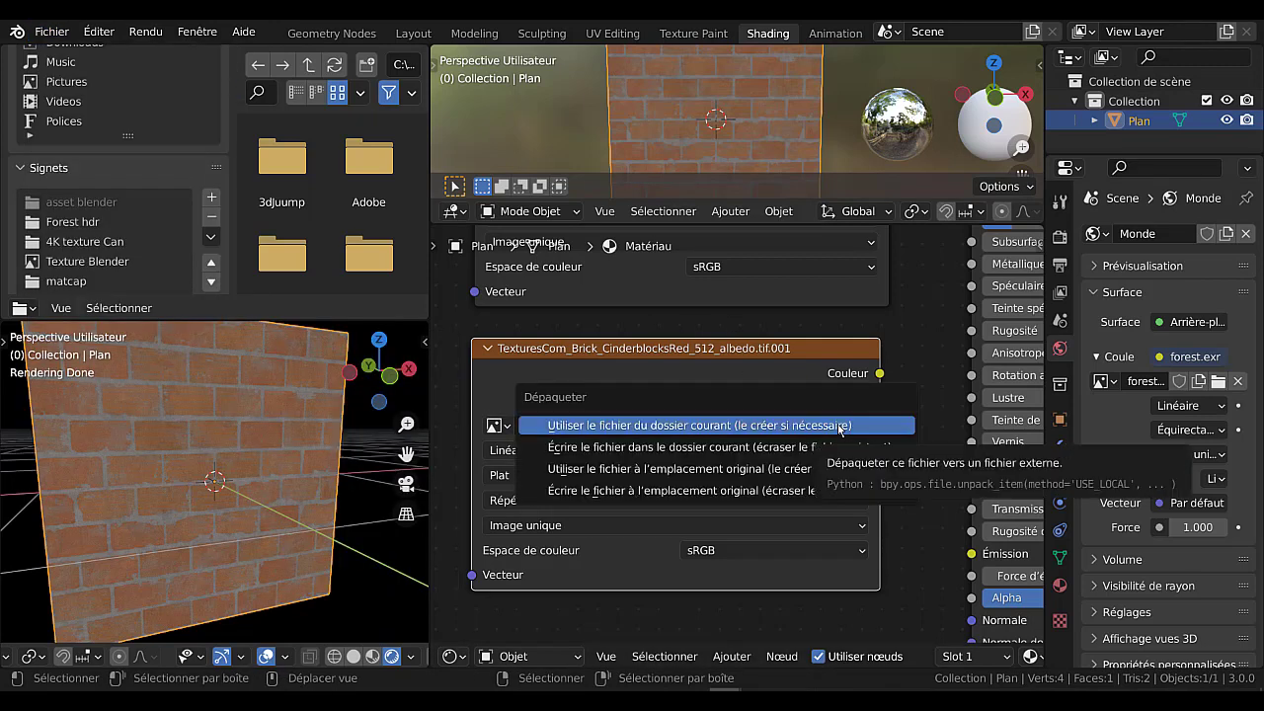
left_click(722, 426)
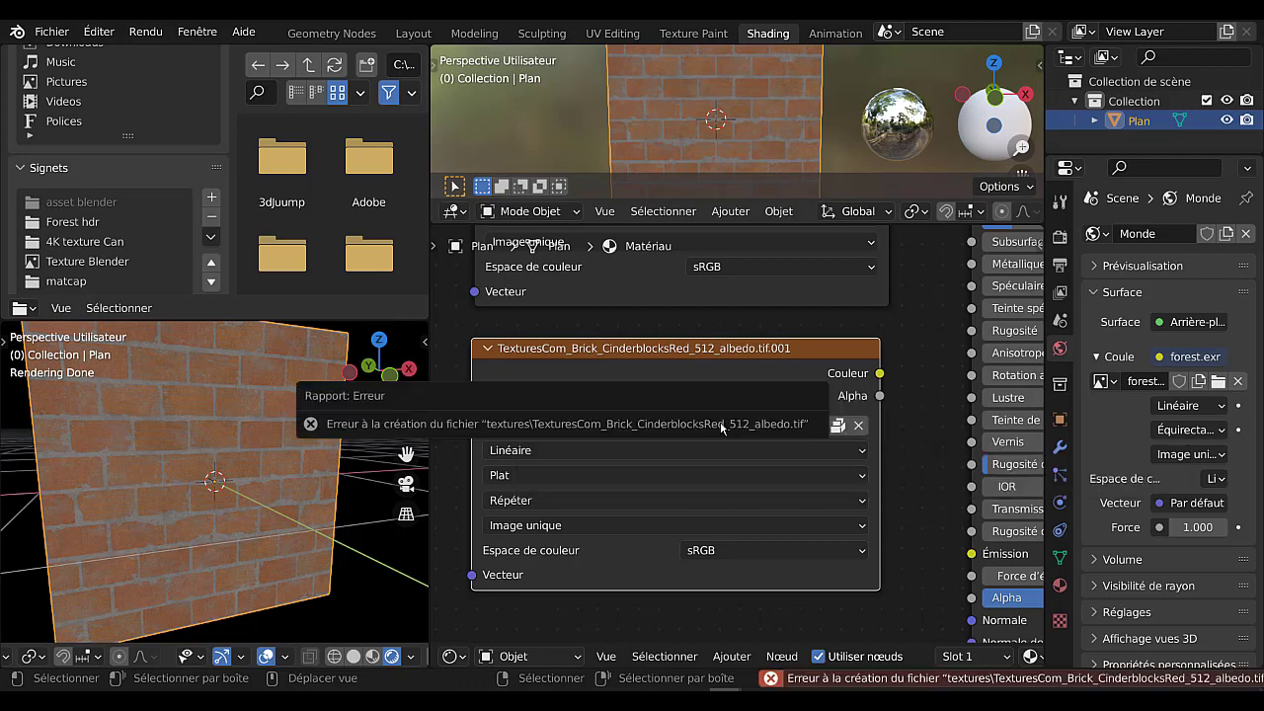
left_click(837, 425)
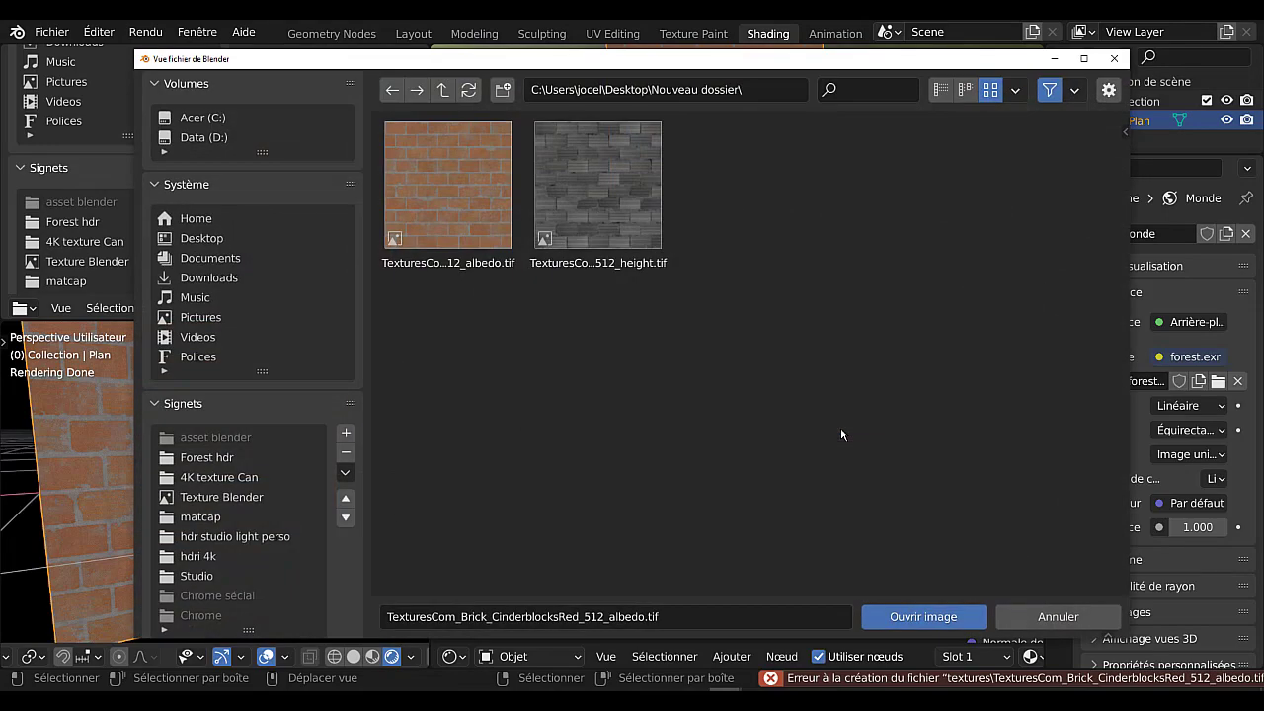
left_click(590, 176)
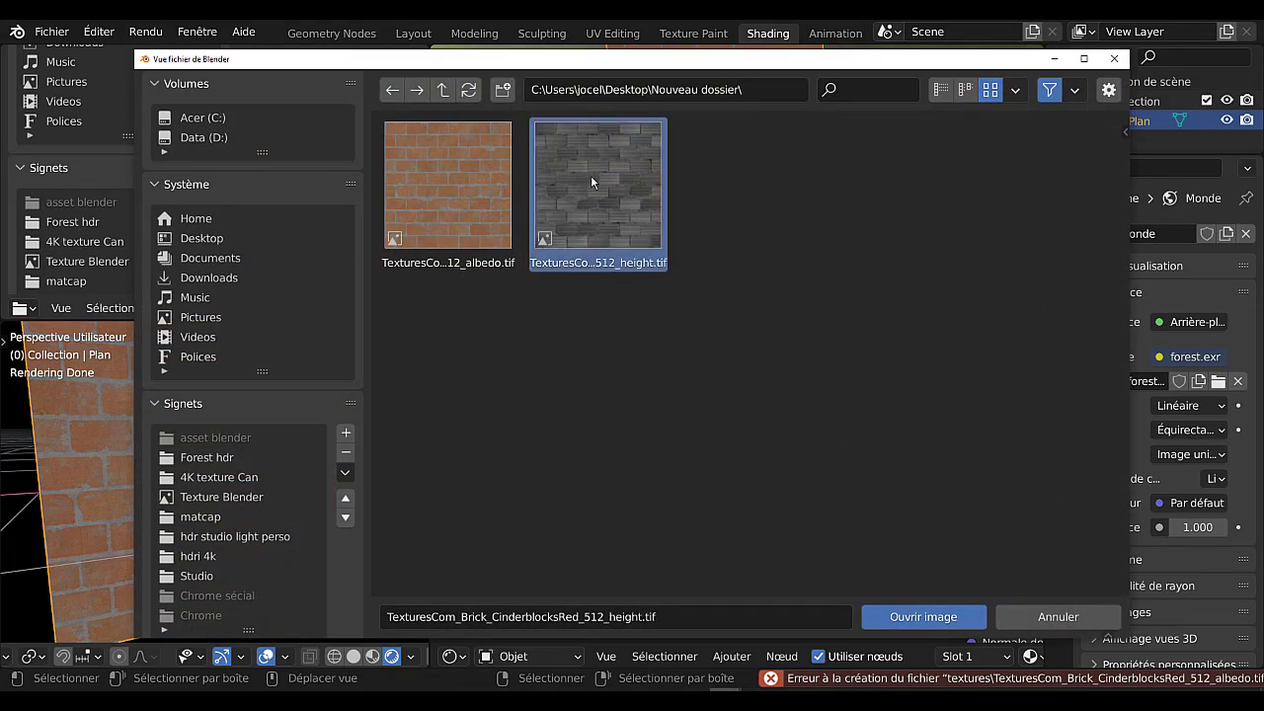
left_click(935, 617)
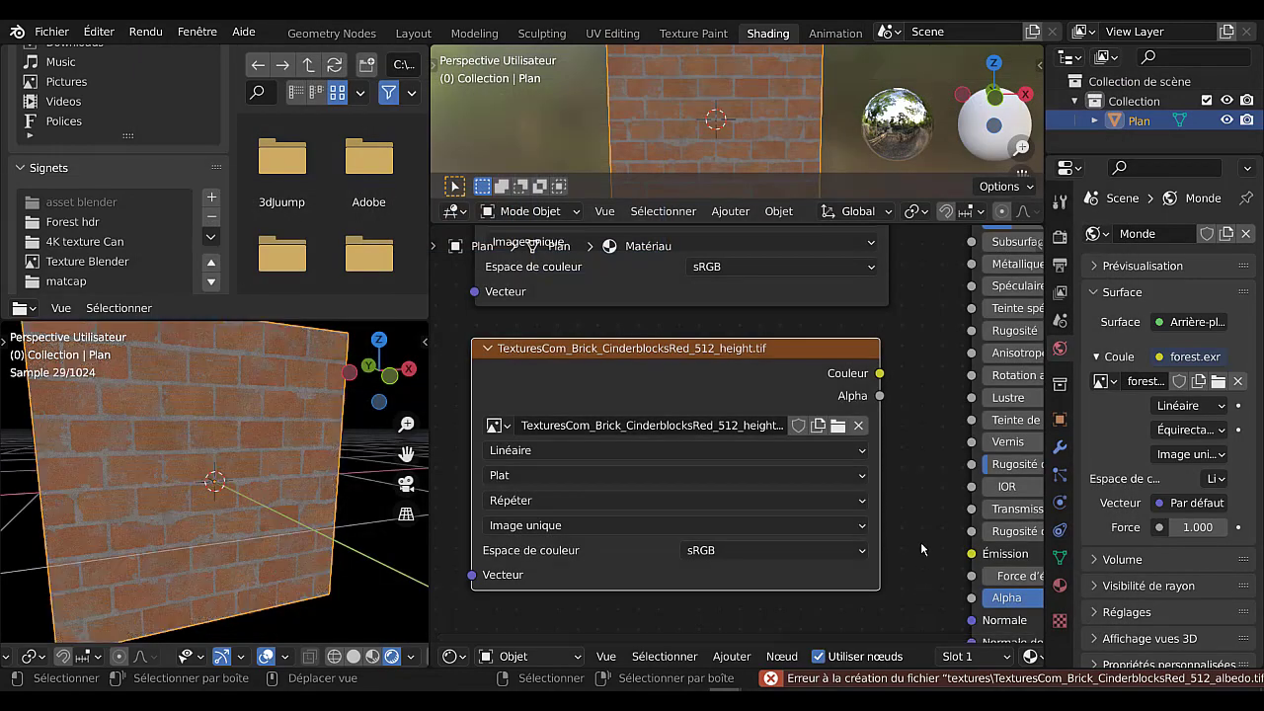
Widen the height texture node until its full image name is readable, and shift it slightly away from the BSDF guidé node.
scroll(905, 488, "down", 2)
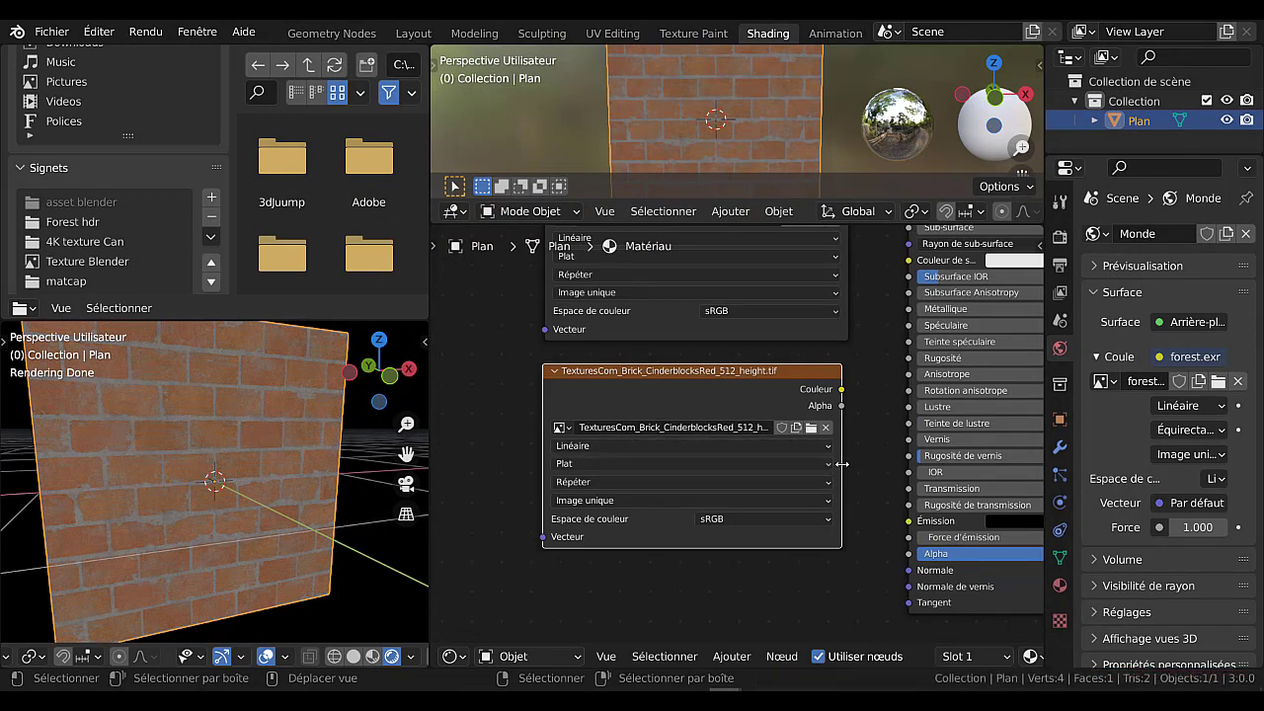
left_click_drag(841, 463, 880, 463)
left_click_drag(761, 390, 745, 388)
scroll(745, 388, "up", 1)
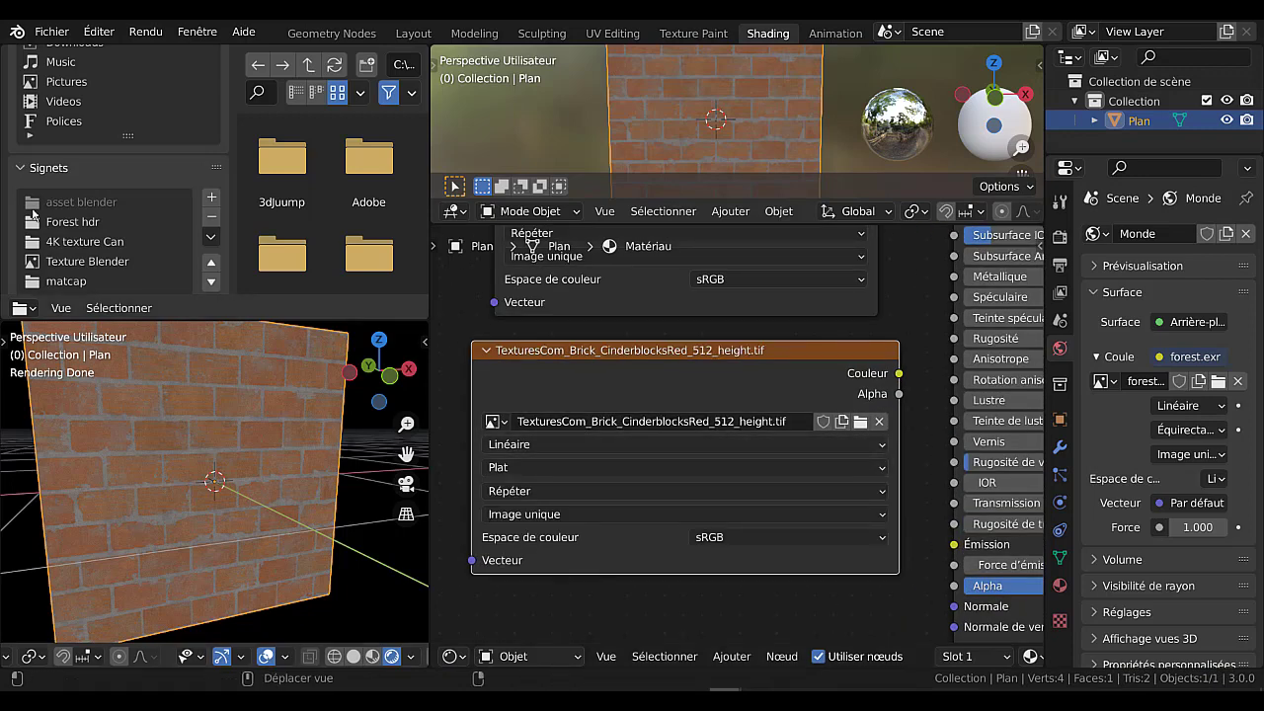
Turn on Automatically Pack Resources for the file's external data and check that the option is enabled.
left_click(51, 35)
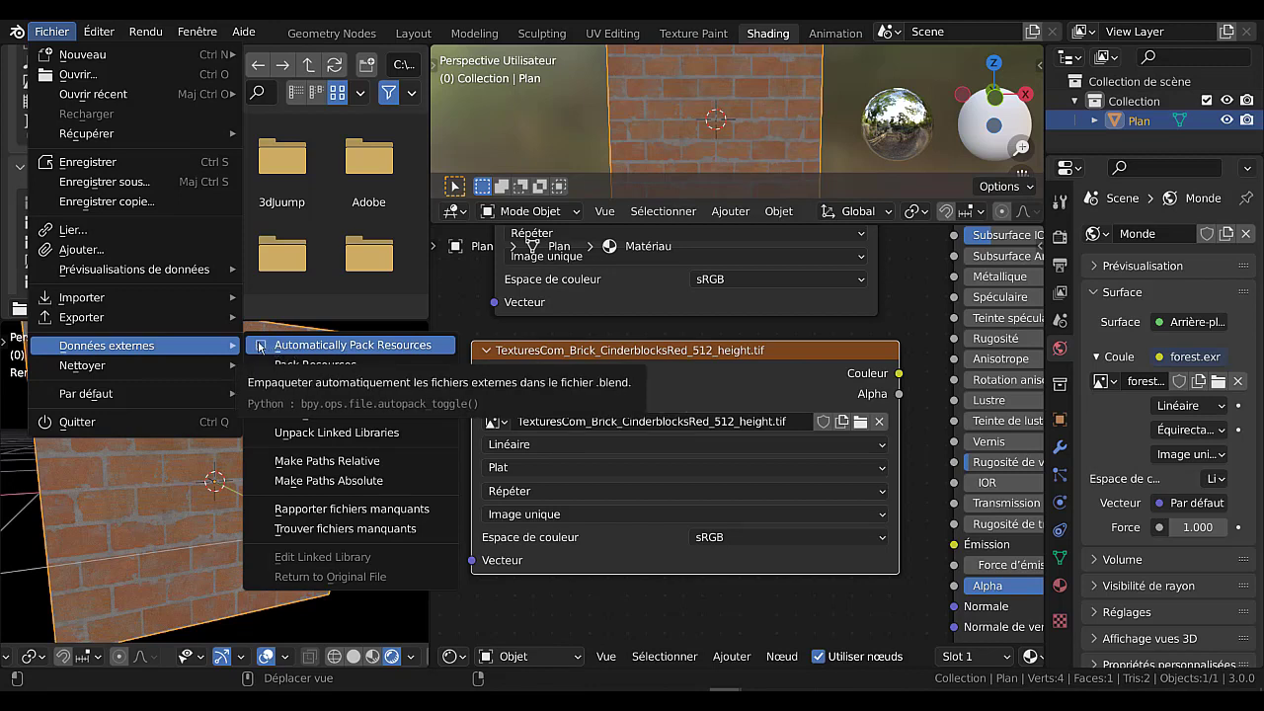
left_click(260, 345)
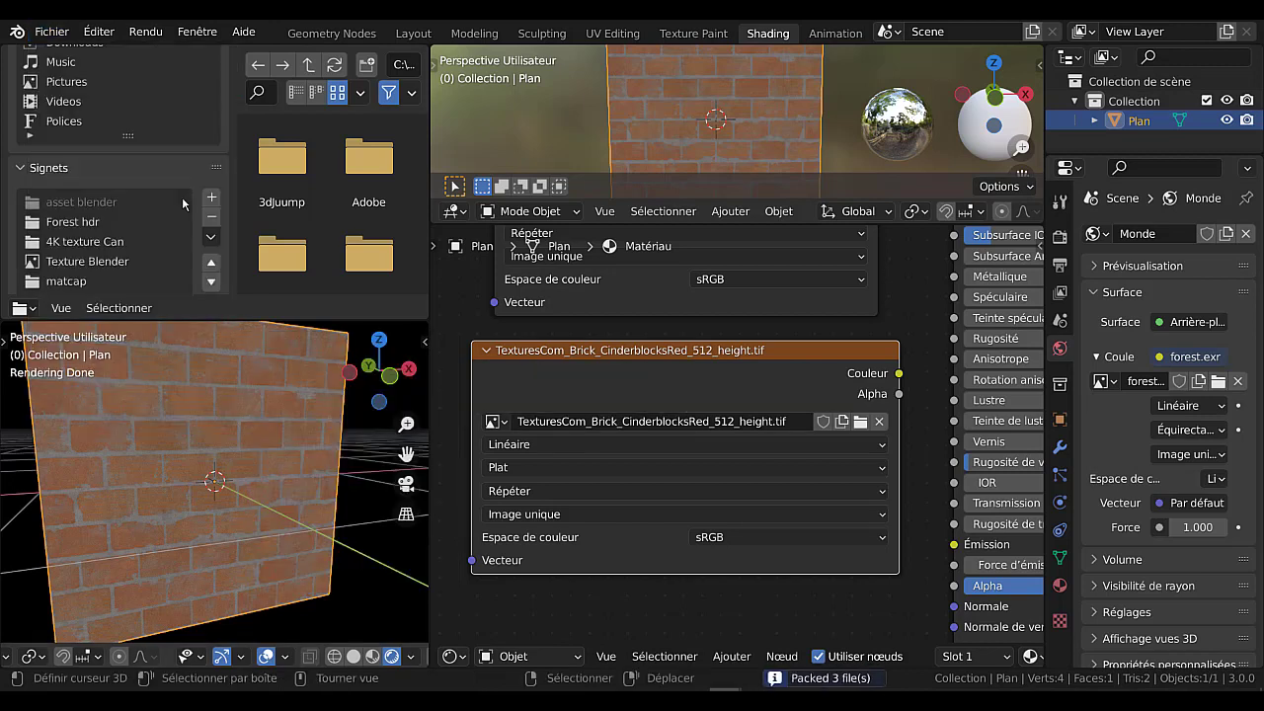
left_click(51, 31)
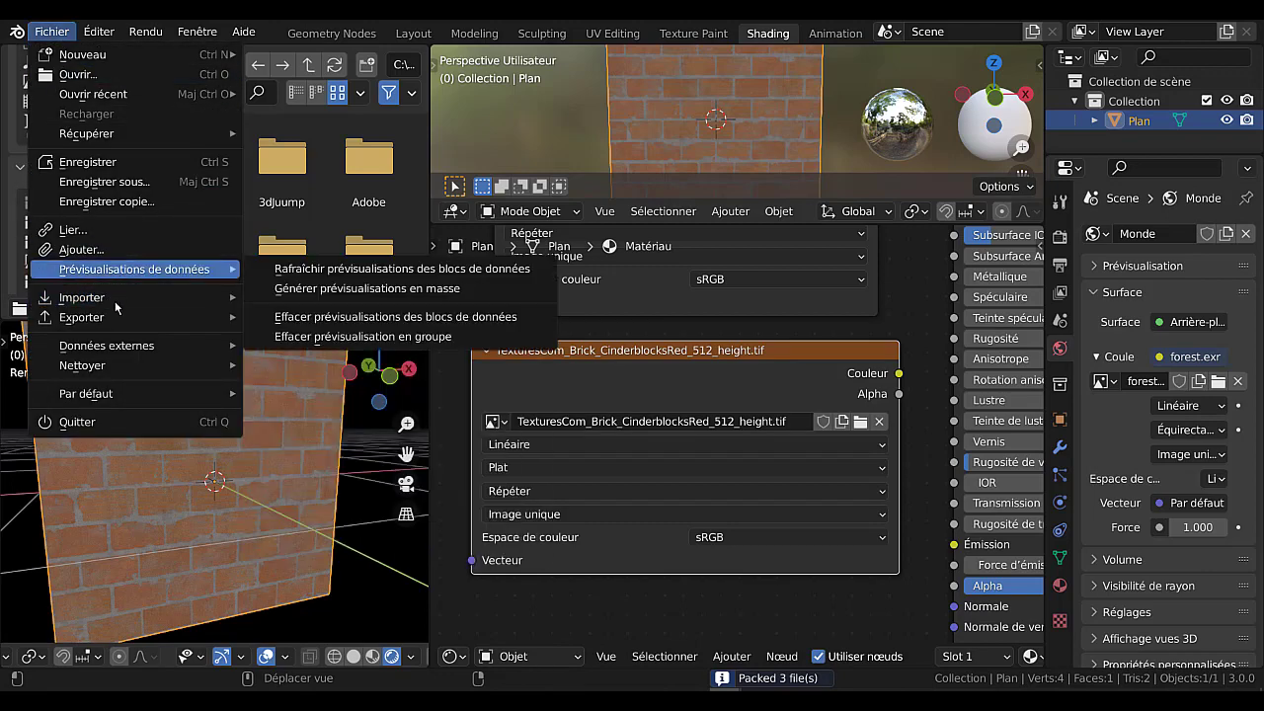
mouse_move(117, 322)
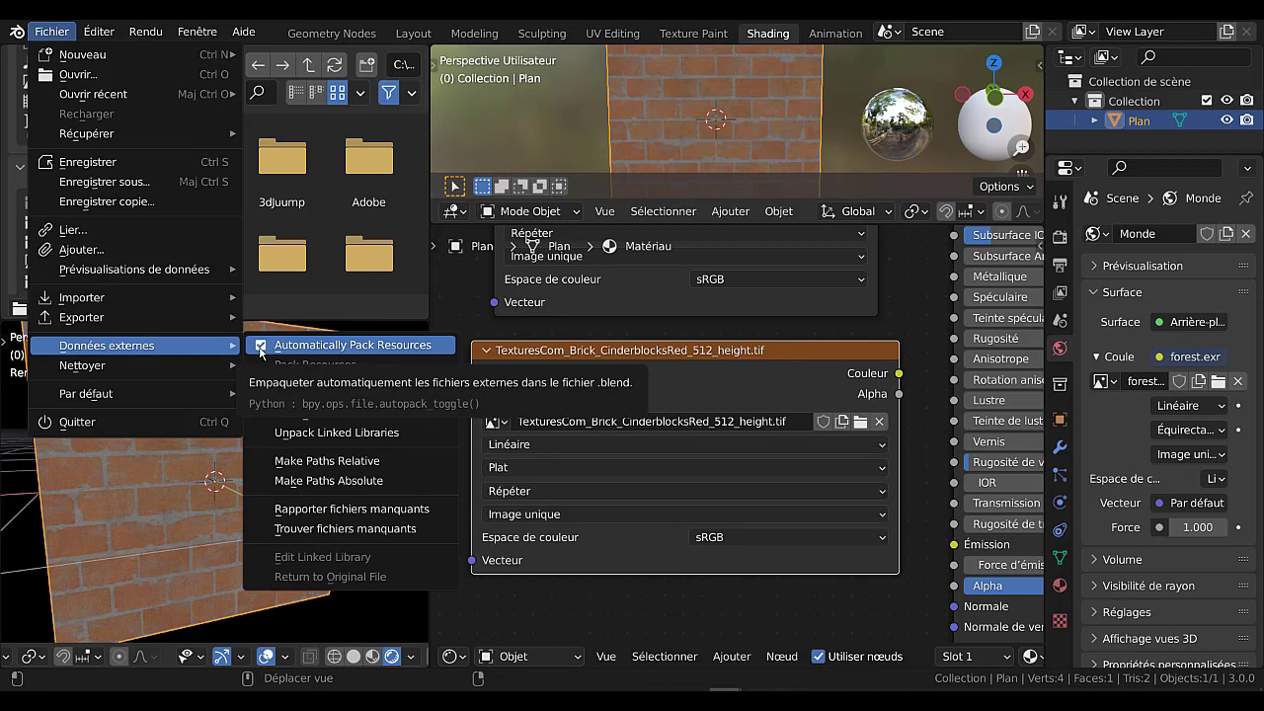
Move the height and albedo texture nodes further from the BSDF guidé node, with the height node lower beneath the albedo node.
scroll(818, 489, "down", 1)
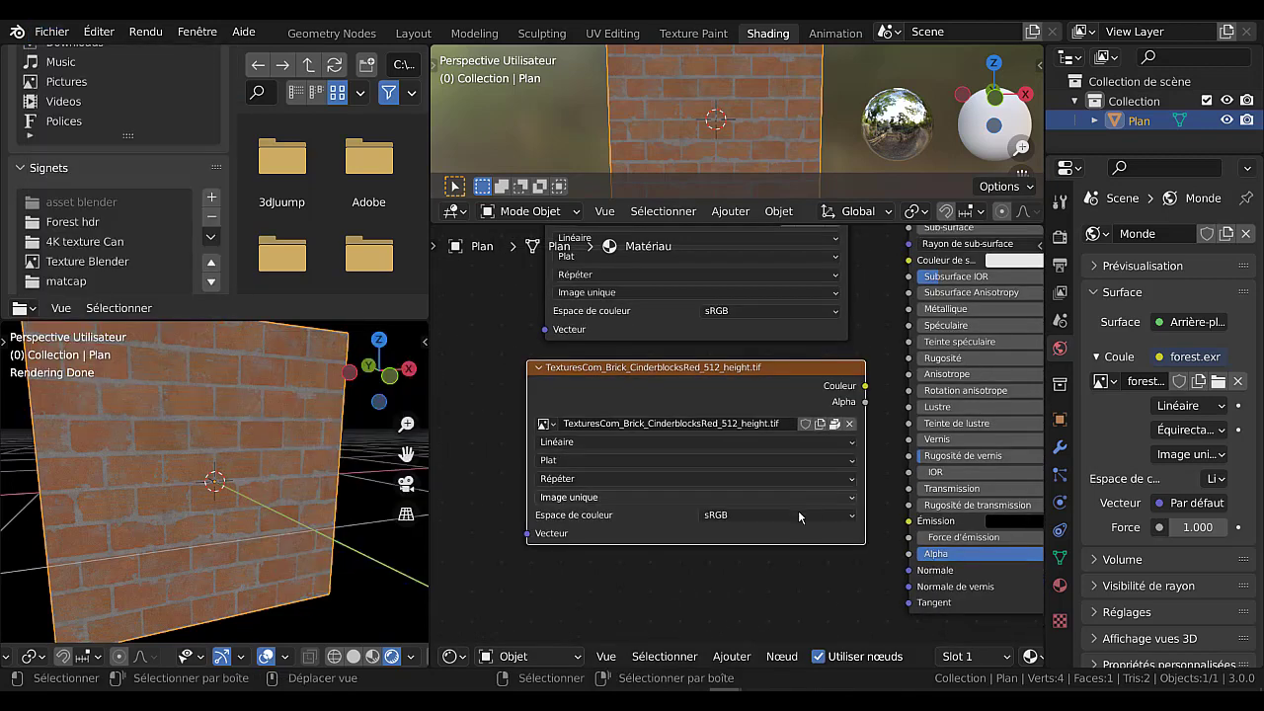
left_click_drag(803, 364, 656, 425)
scroll(758, 422, "down", 2)
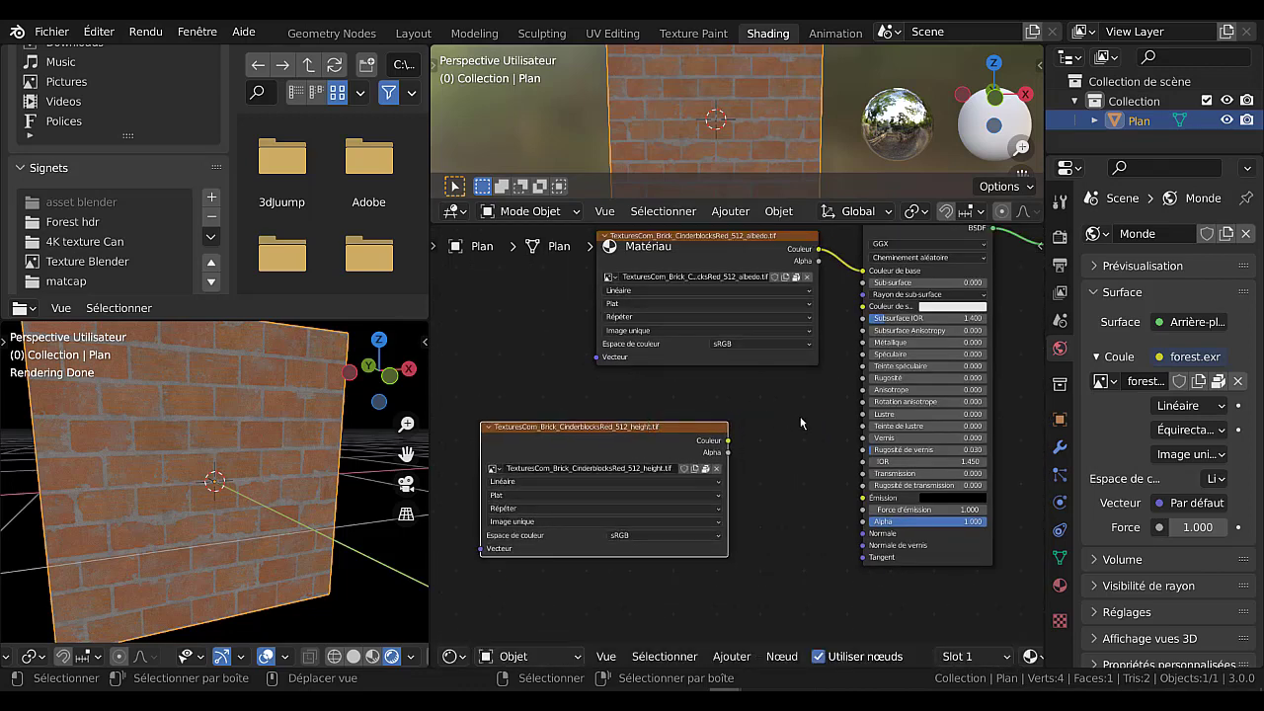
scroll(801, 423, "down", 2)
left_click(680, 282)
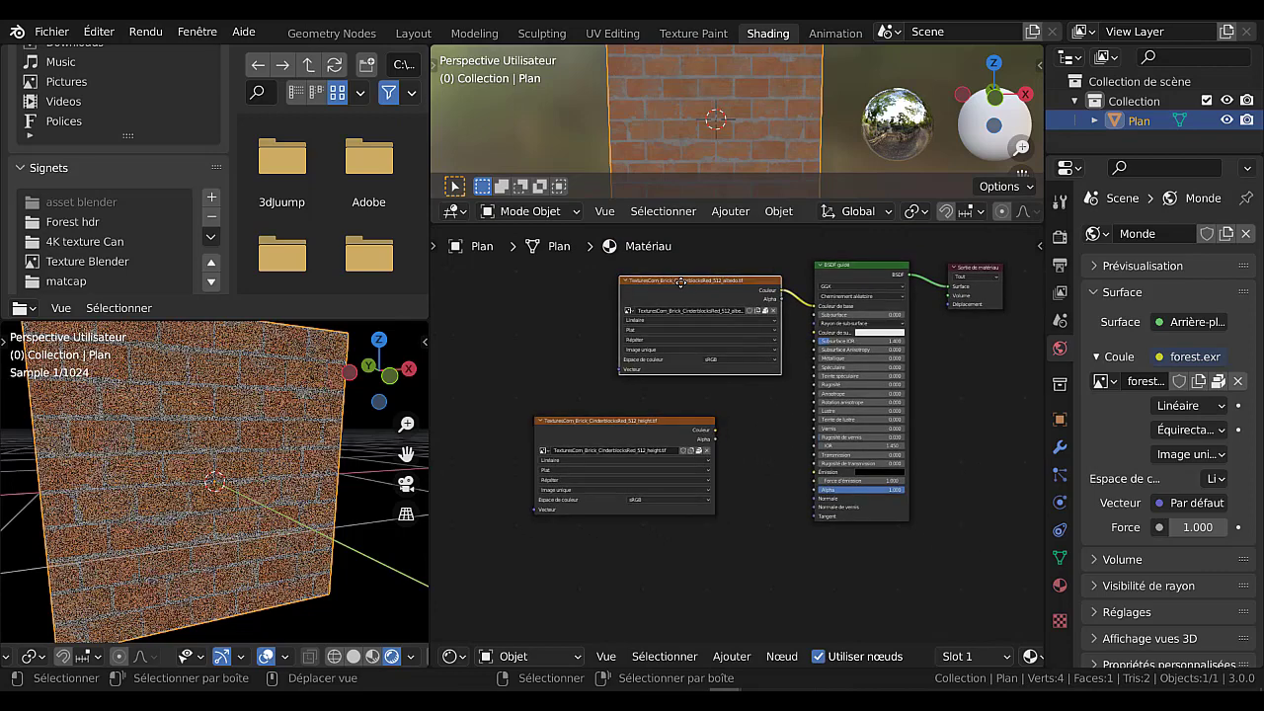
left_click_drag(680, 283, 616, 276)
Add a Bump vector node and place it between the height texture node and the BSDF guidé node.
scroll(732, 524, "up", 2)
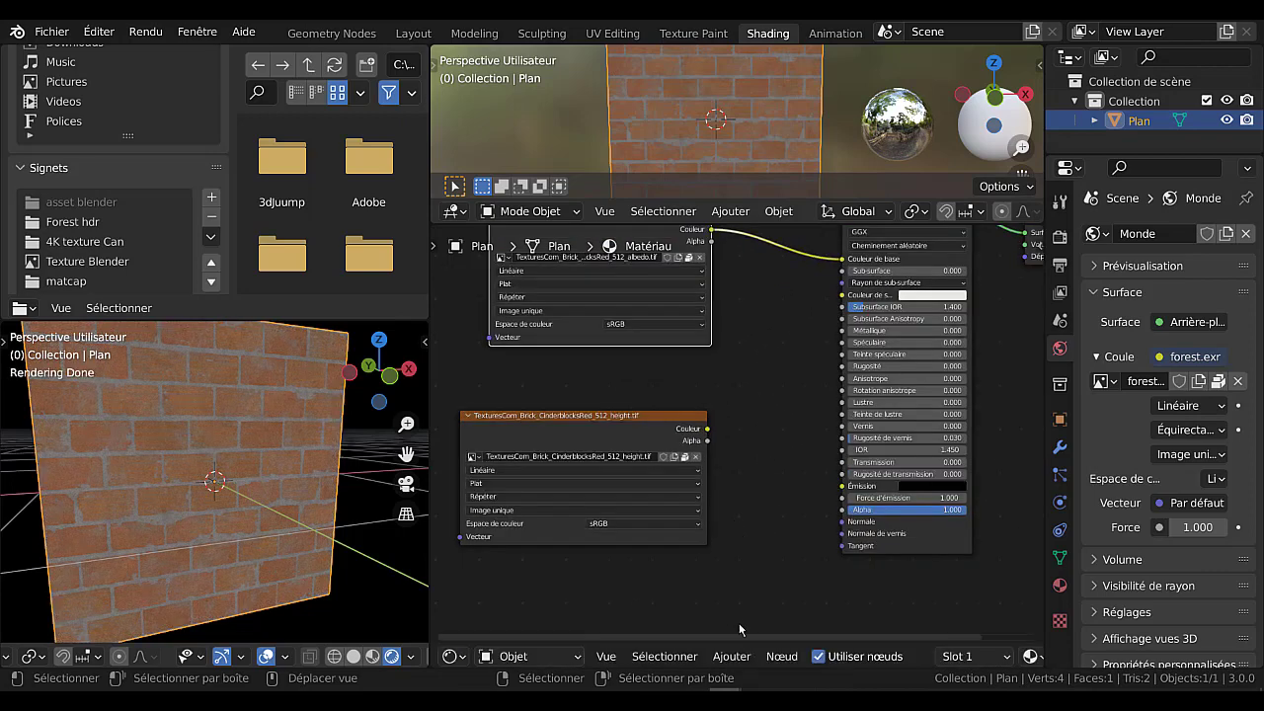
left_click(731, 656)
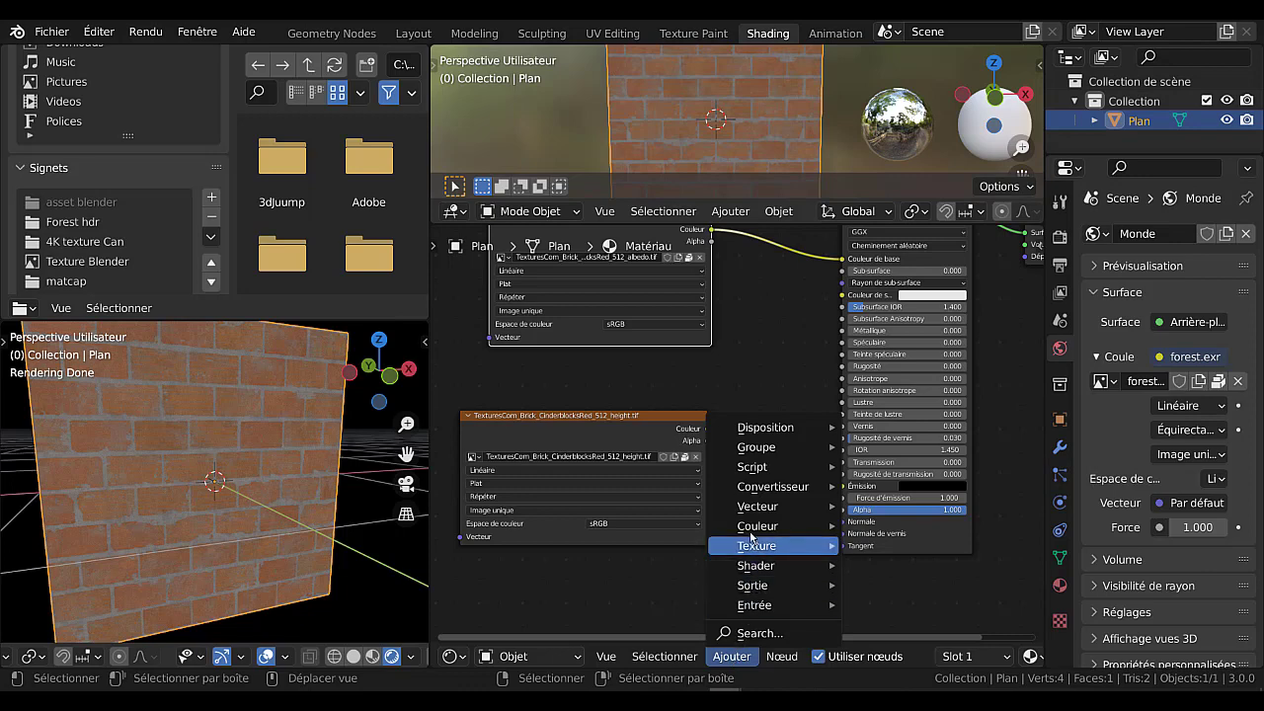
mouse_move(757, 508)
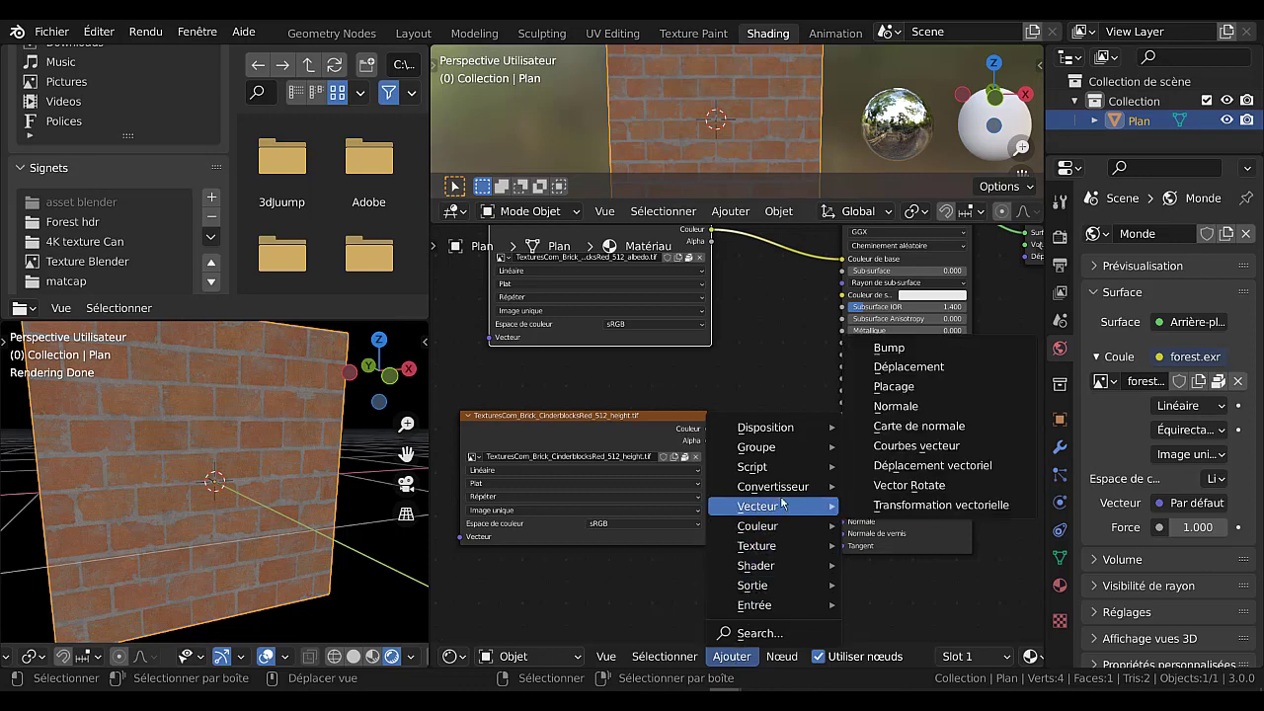
left_click(901, 349)
left_click(731, 411)
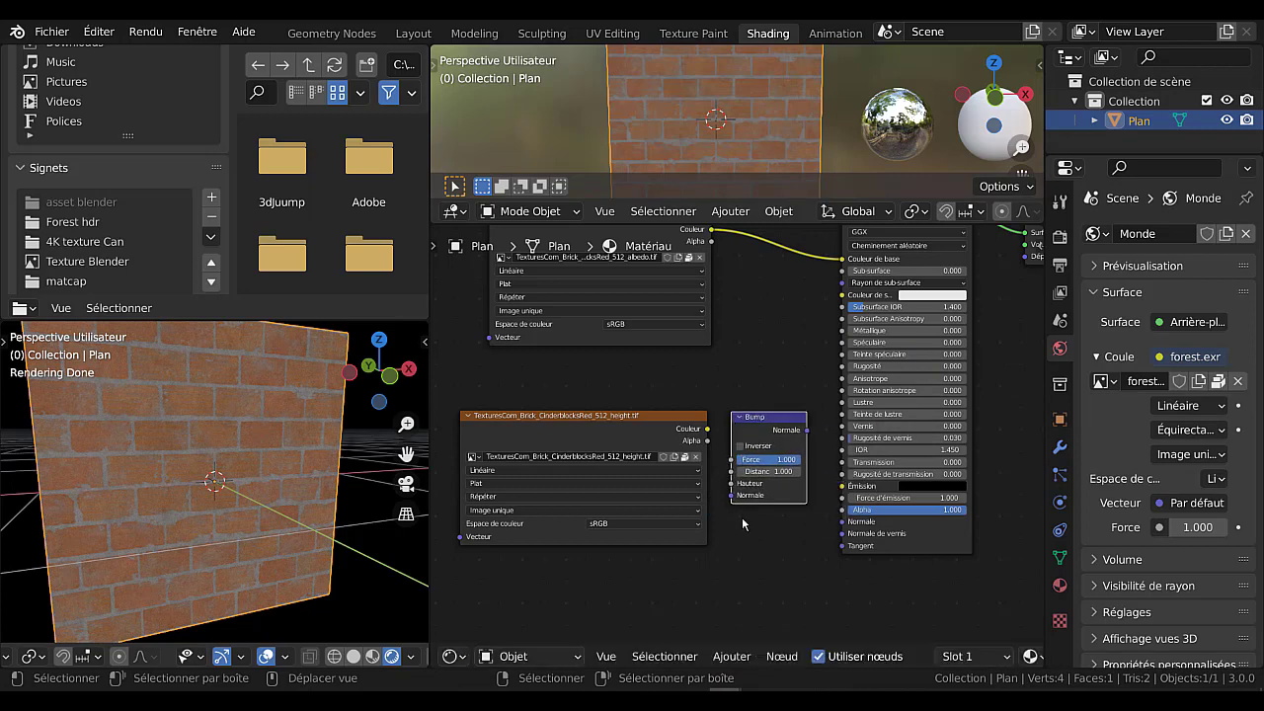
Space out the height texture and Bump nodes, and connect the height texture's Couleur output to the Bump node's Hauteur input.
scroll(743, 523, "up", 2)
left_click_drag(626, 425, 581, 409)
scroll(702, 510, "up", 1)
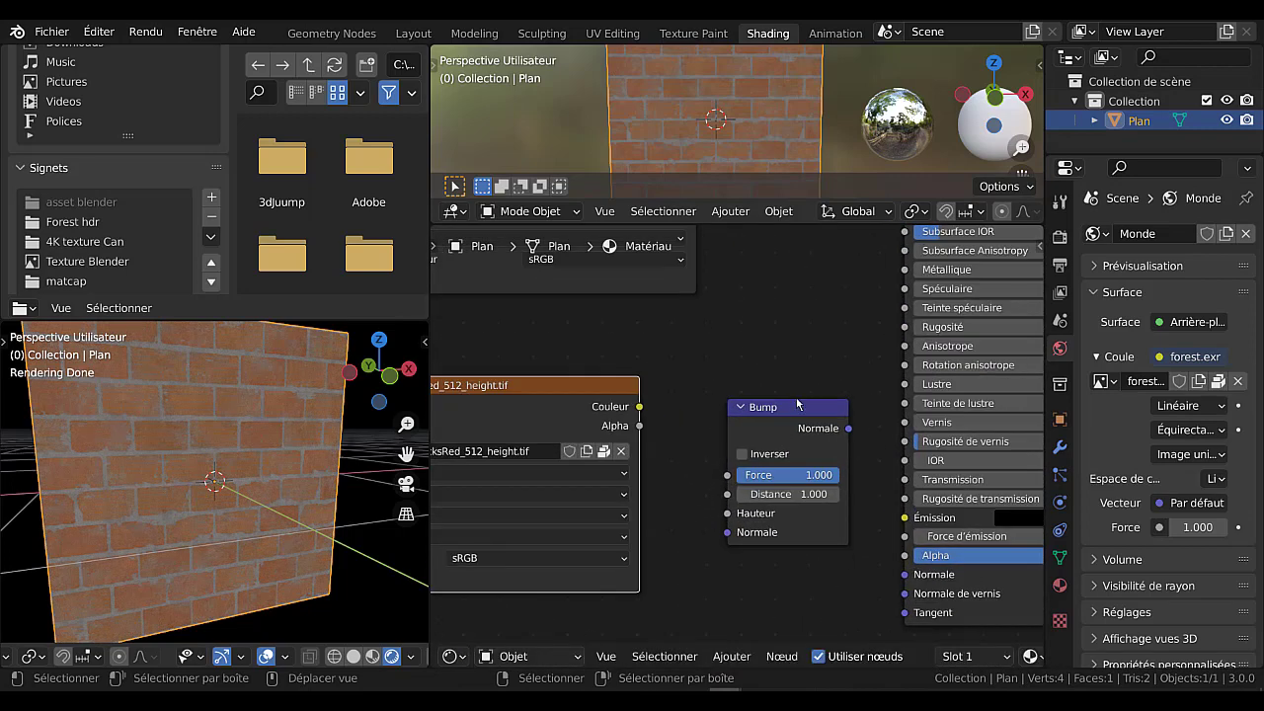
left_click_drag(791, 408, 773, 408)
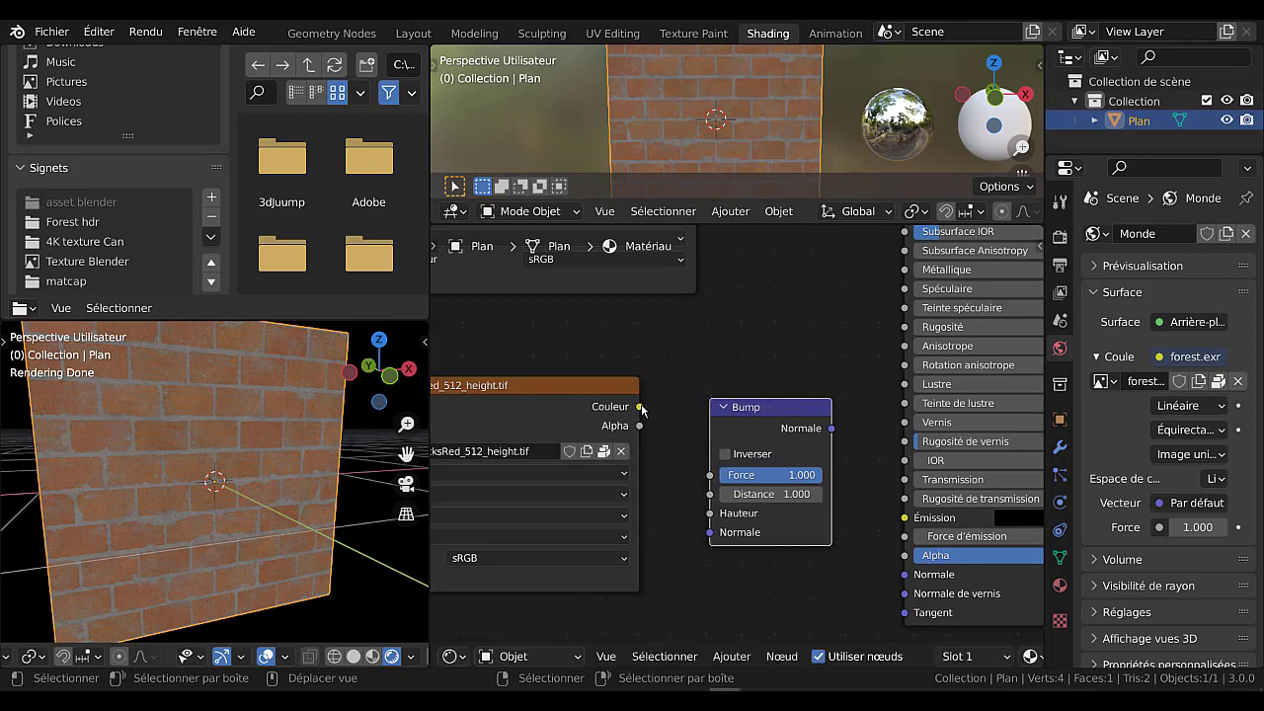
left_click_drag(639, 408, 667, 546)
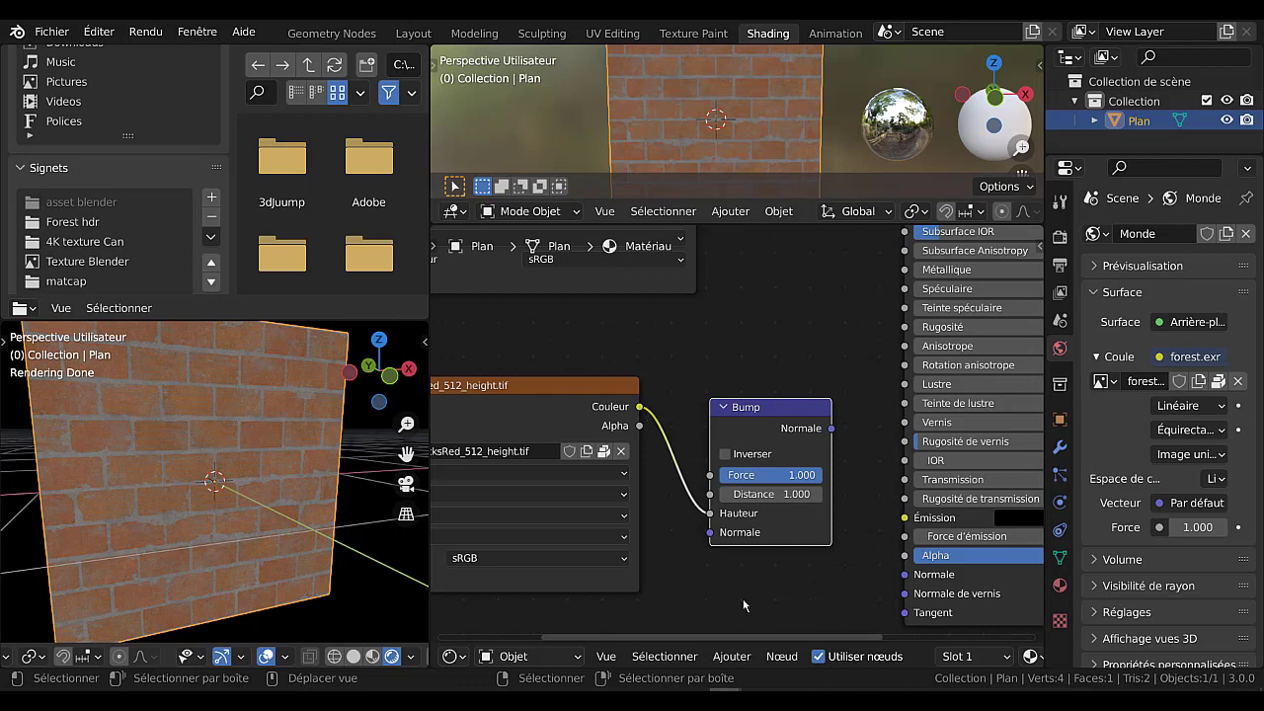
Move the Bump node slightly higher and closer to the height texture node, leaving more room before the BSDF guidé node.
left_click_drag(794, 412, 764, 399)
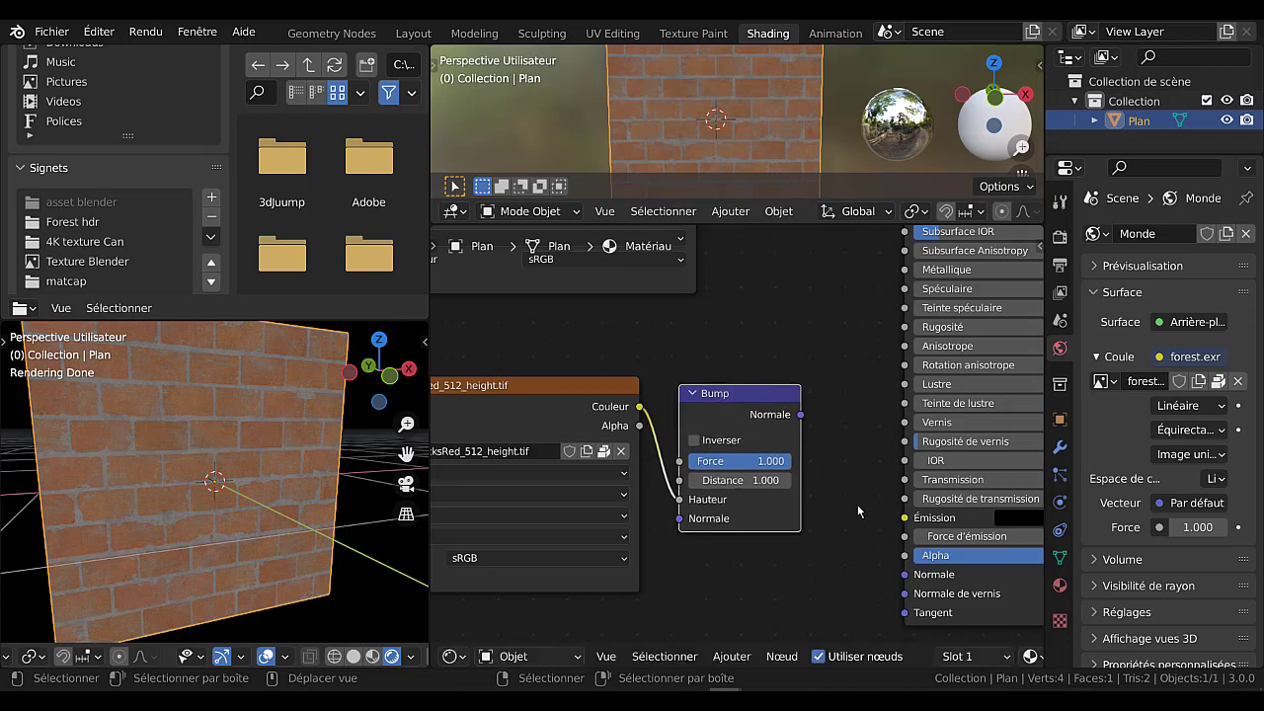
scroll(845, 531, "down", 2)
scroll(817, 536, "up", 1)
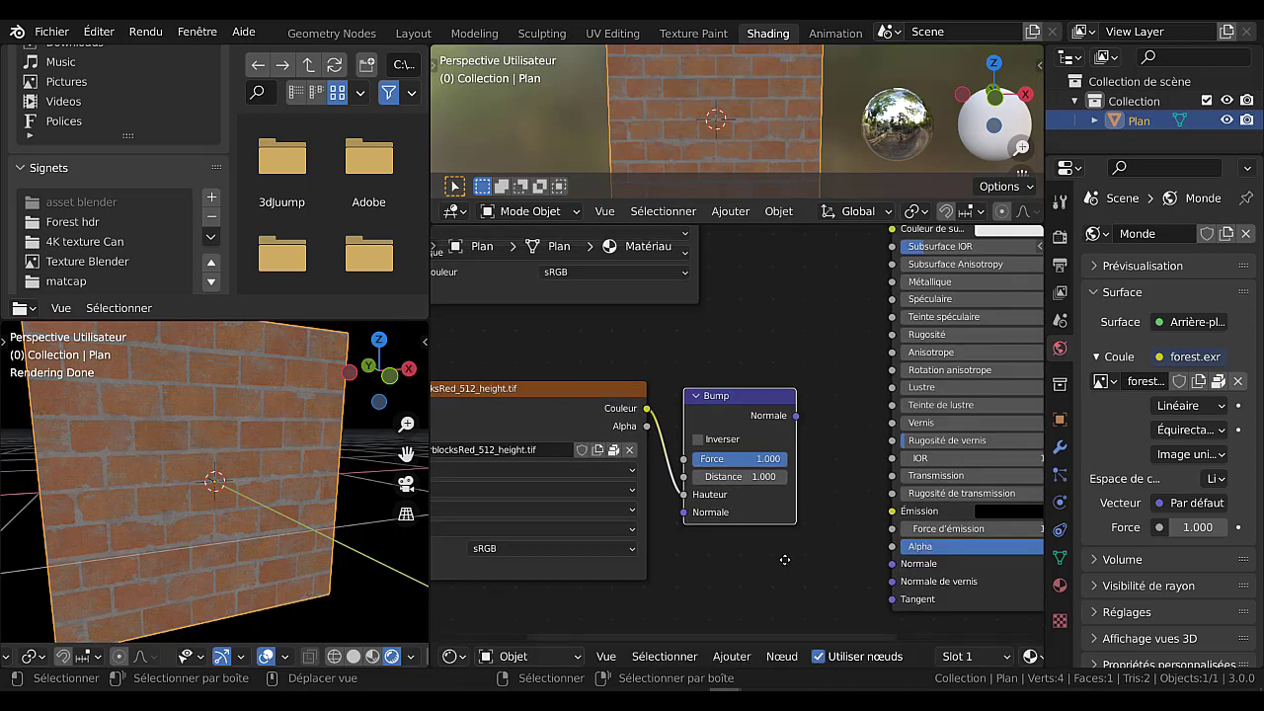
scroll(784, 559, "up", 1)
scroll(758, 538, "up", 1)
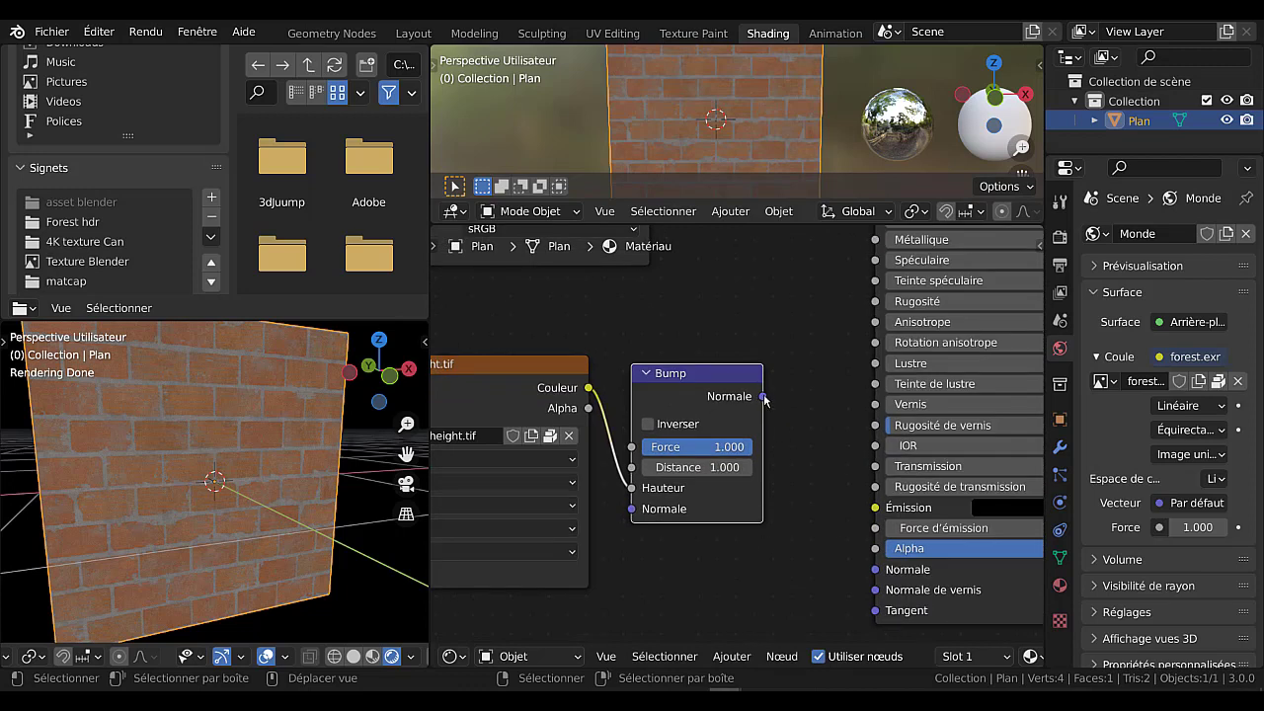
Connect the Bump node's Normale output to the BSDF guidé node's Normale input.
left_click_drag(763, 396, 870, 569)
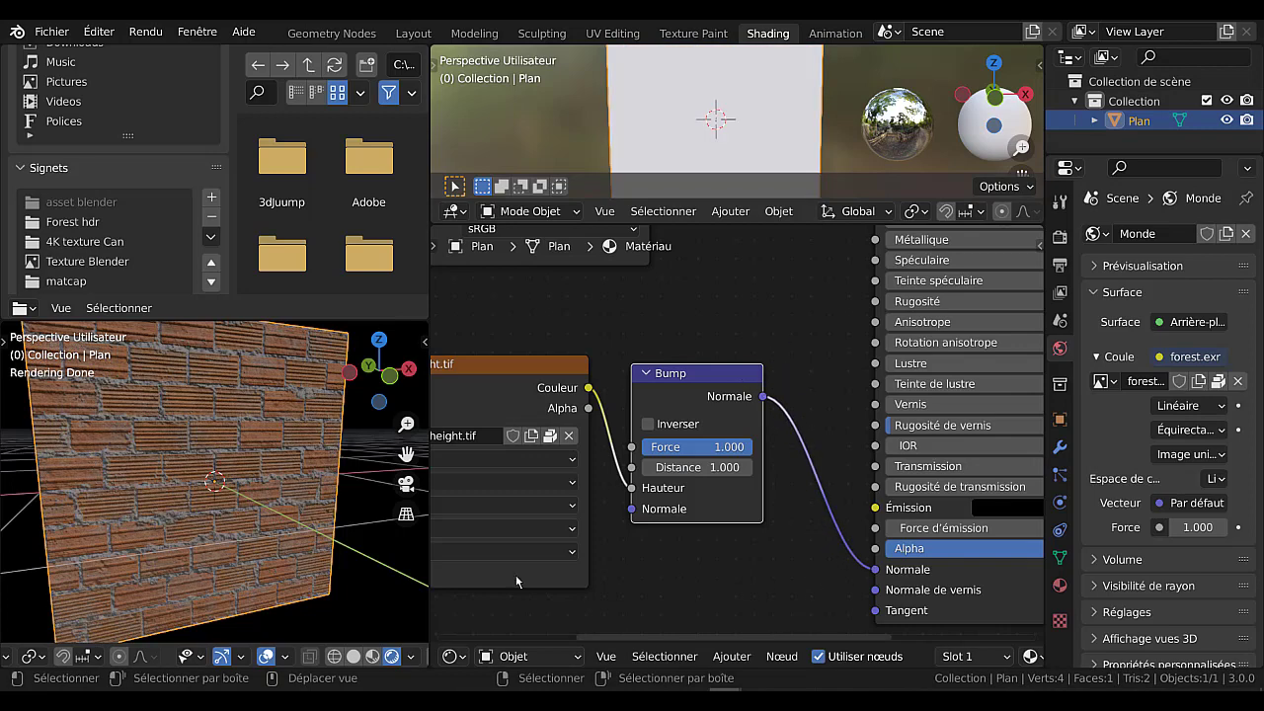
scroll(254, 529, "up", 3)
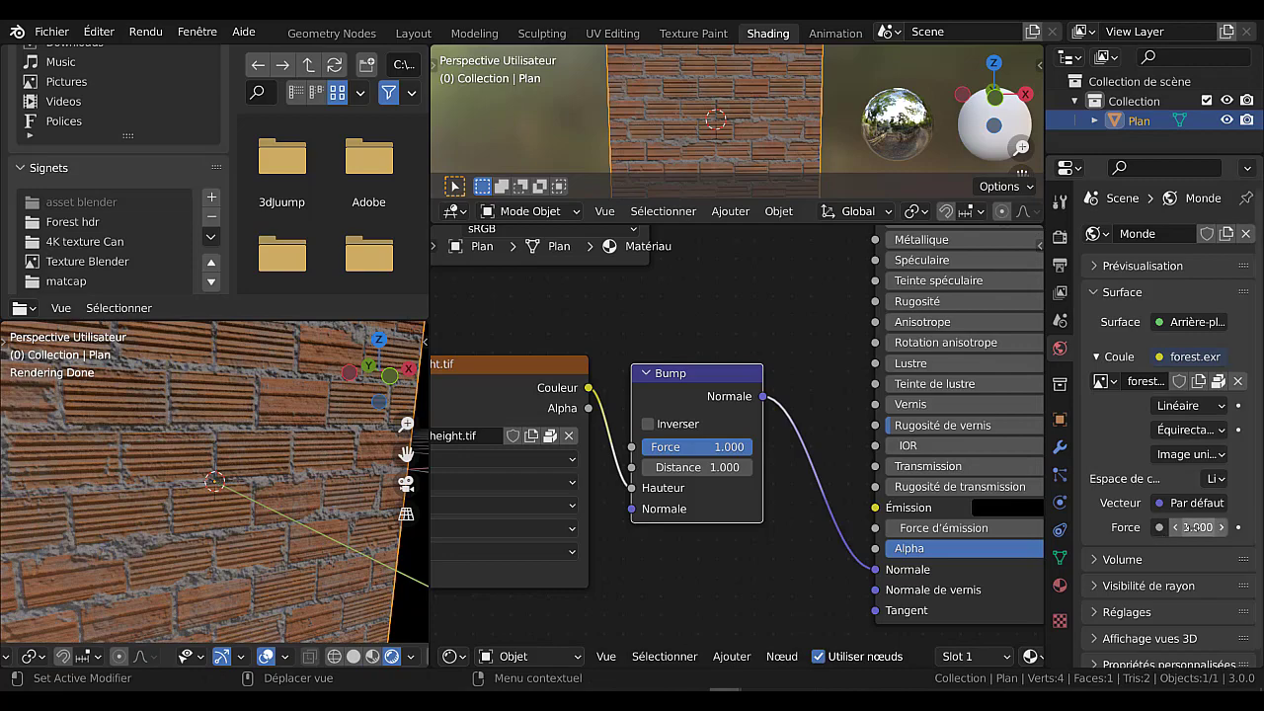
Set the world background's Force to 2.700 to light the brick plane more strongly.
mouse_move(1189, 527)
left_mouse_down()
mouse_move(1244, 527)
mouse_move(1179, 538)
left_mouse_up()
scroll(268, 505, "up", 3)
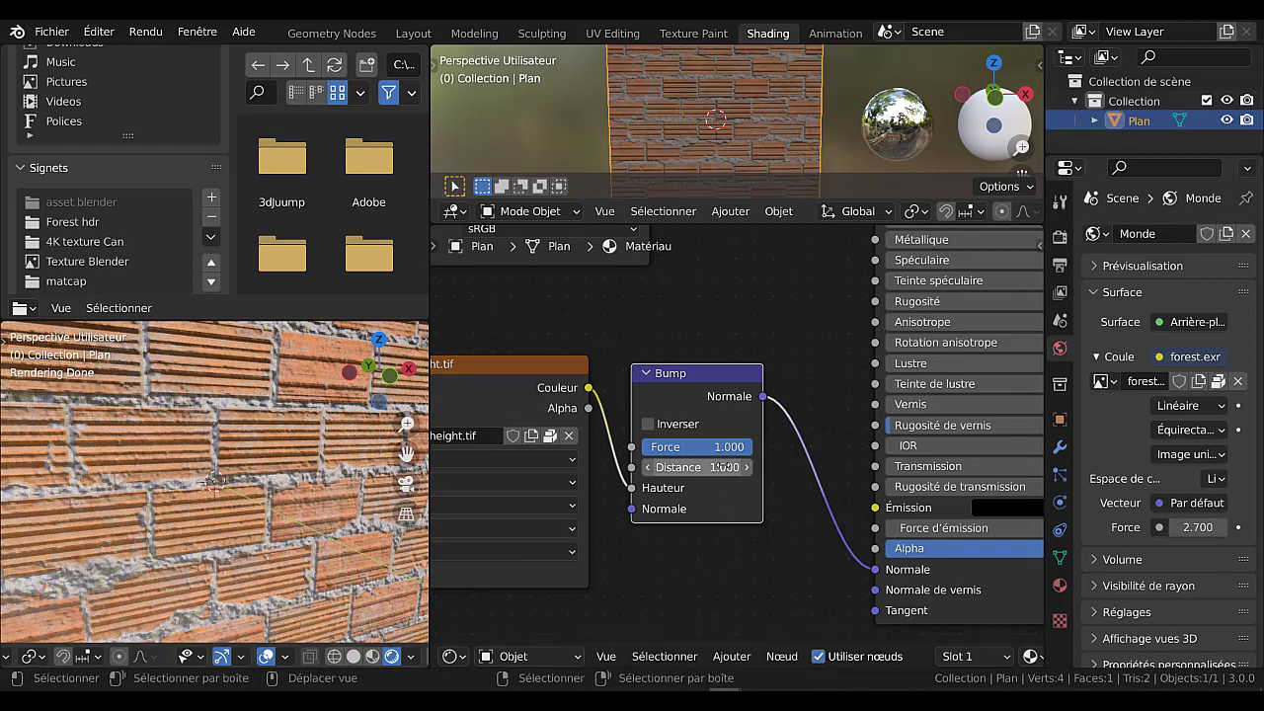
mouse_move(730, 449)
left_mouse_down()
mouse_move(681, 449)
mouse_move(719, 449)
left_mouse_up()
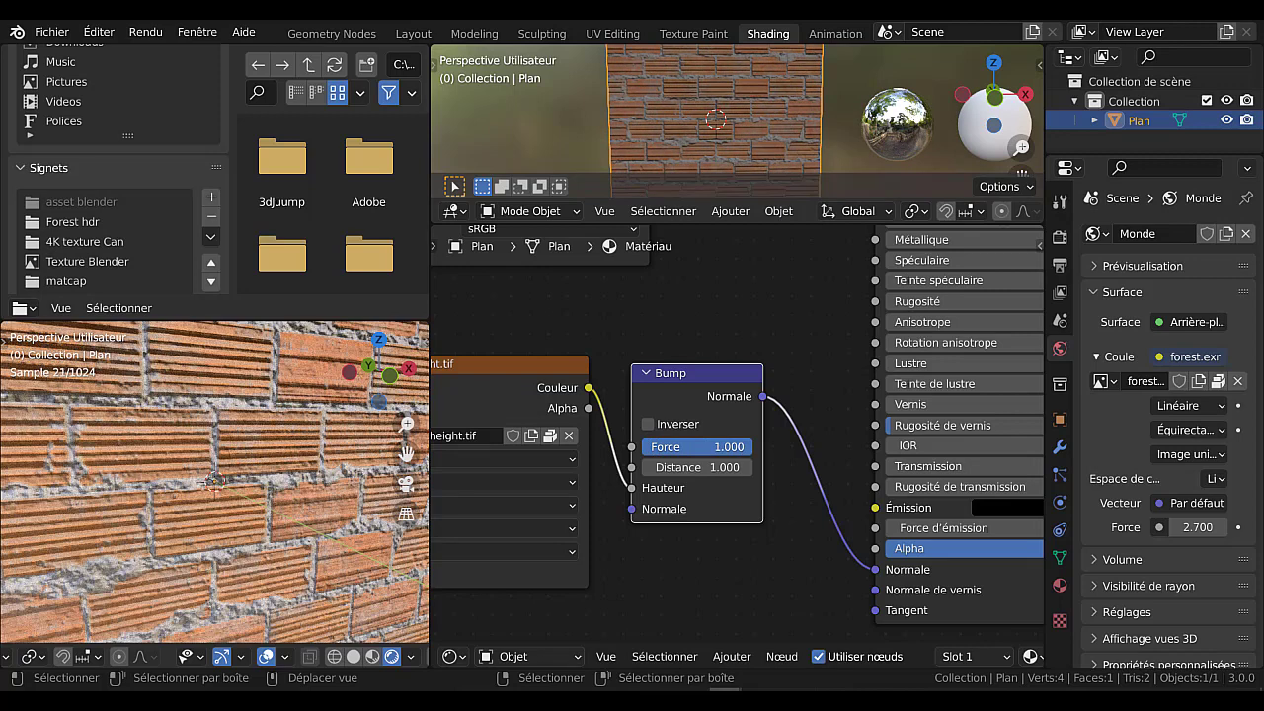
Shift the Bump node and the height texture node slightly closer to the BSDF guidé node.
scroll(650, 530, "down", 3)
scroll(650, 530, "down", 3)
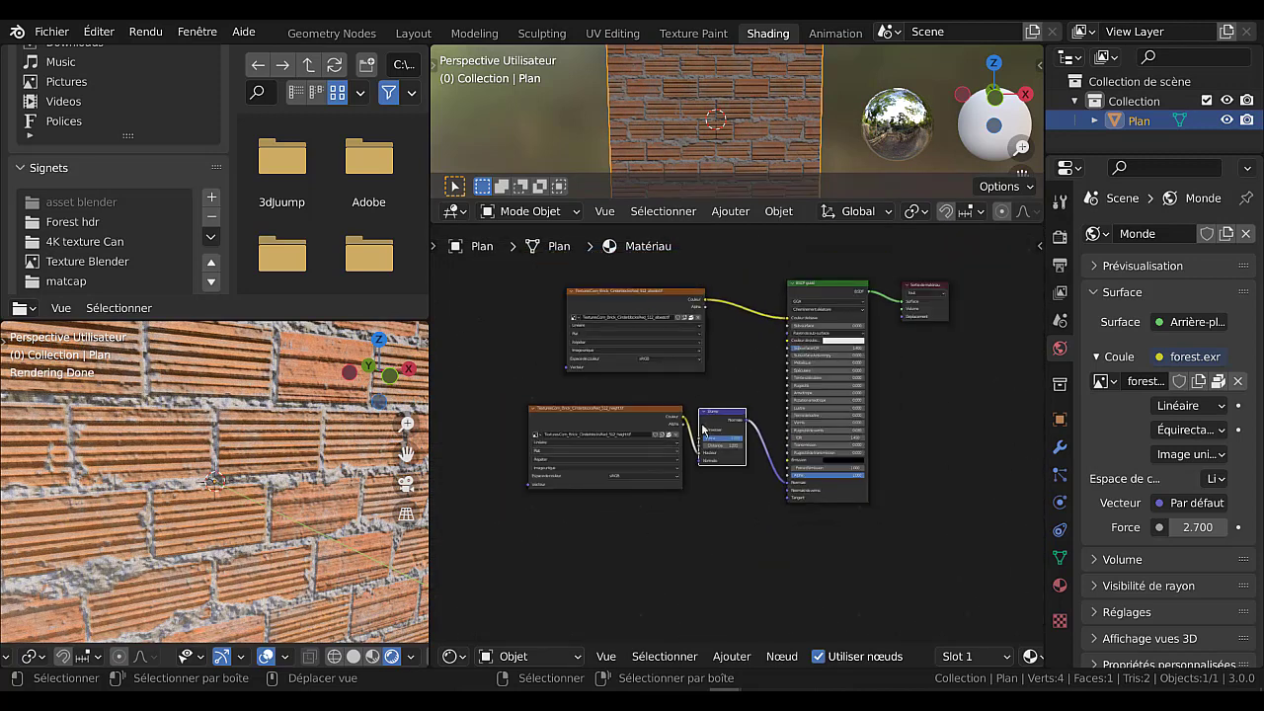
left_click_drag(730, 413, 748, 411)
left_click_drag(642, 419, 662, 414)
scroll(550, 445, "up", 1)
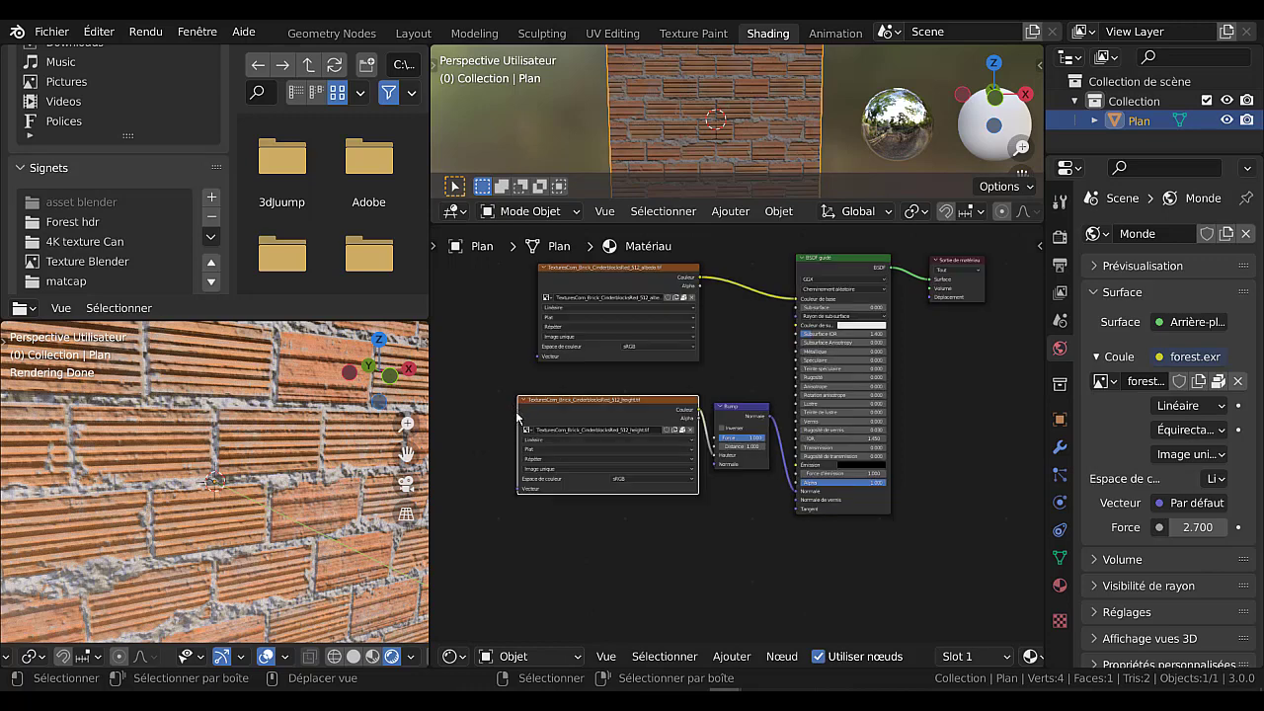
scroll(757, 473, "up", 2)
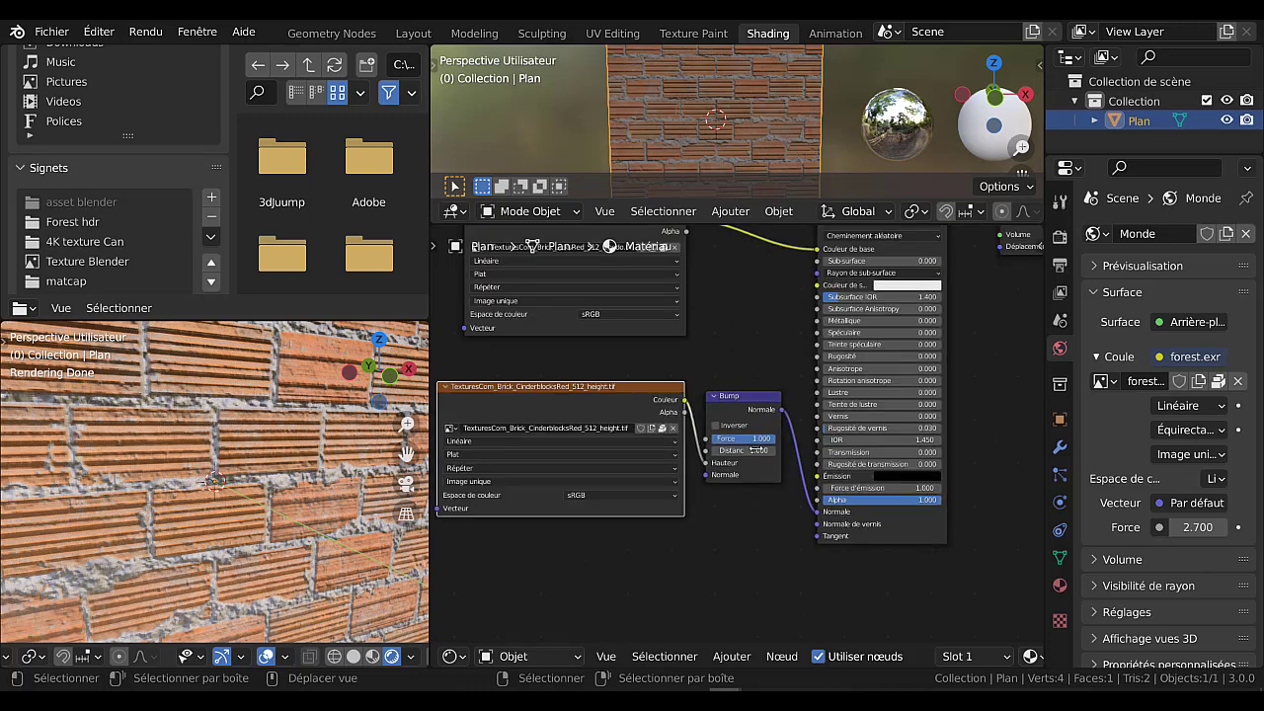
scroll(756, 449, "up", 1)
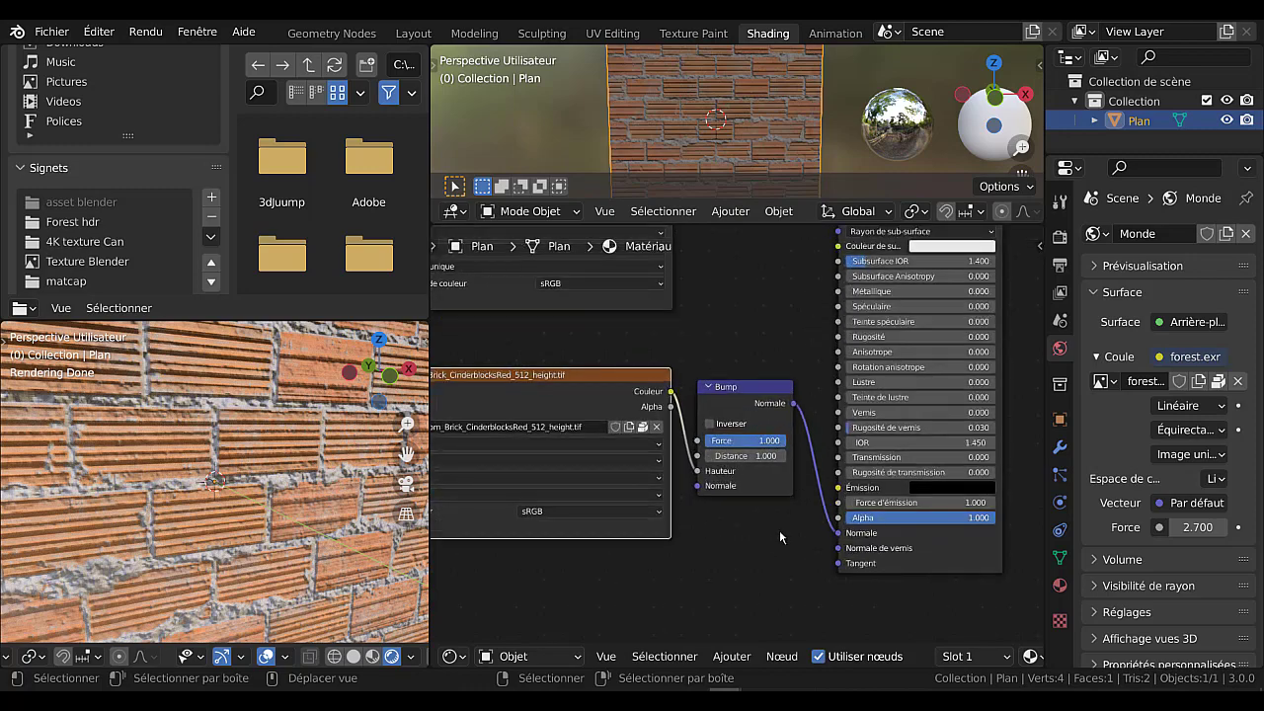
Move the Sortie de matériau node further away from the BSDF guidé node.
scroll(779, 529, "down", 2)
middle_click_drag(981, 418, 783, 504)
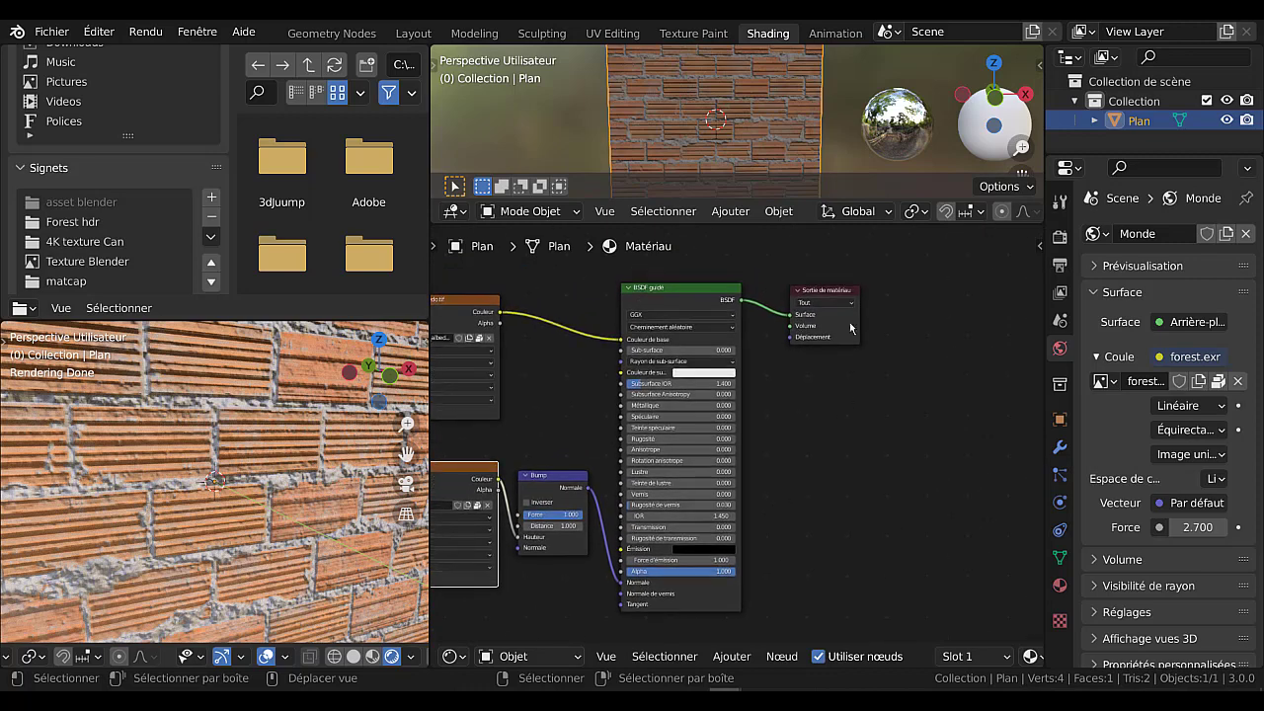
left_click_drag(839, 293, 909, 289)
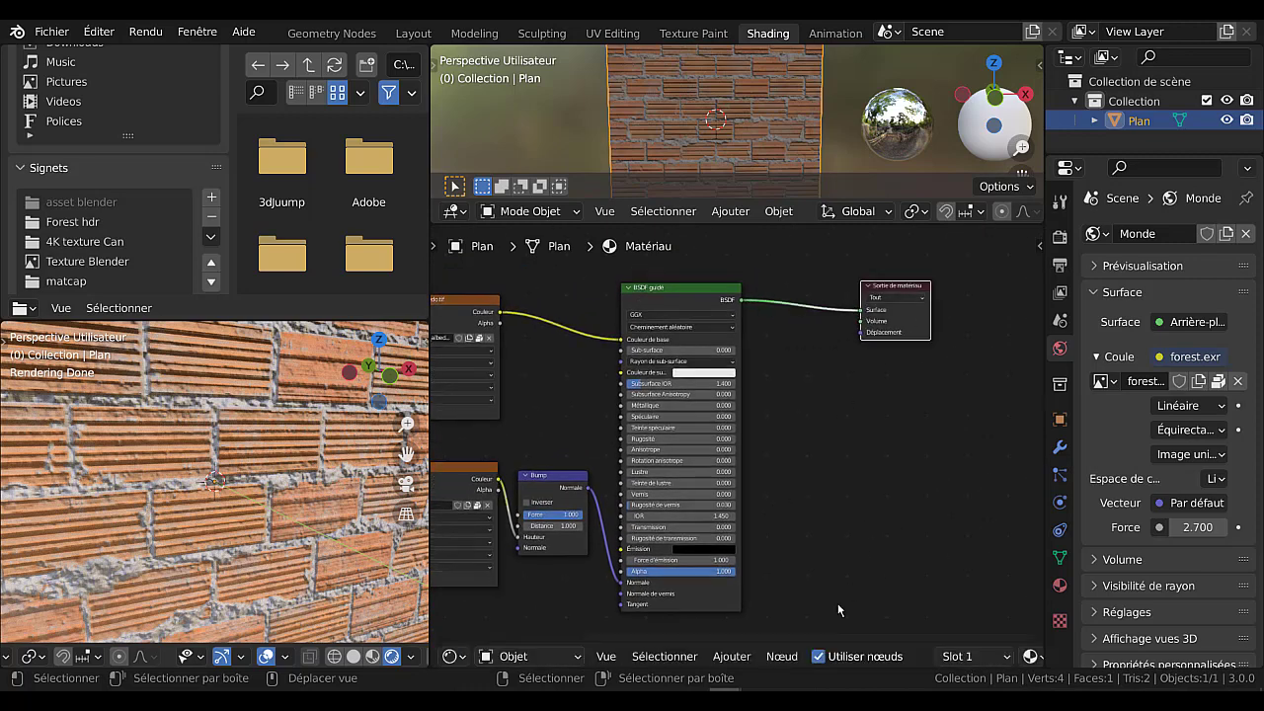
Add a Déplacement vector node below Sortie de matériau and connect its output to the Déplacement input.
left_click(732, 655)
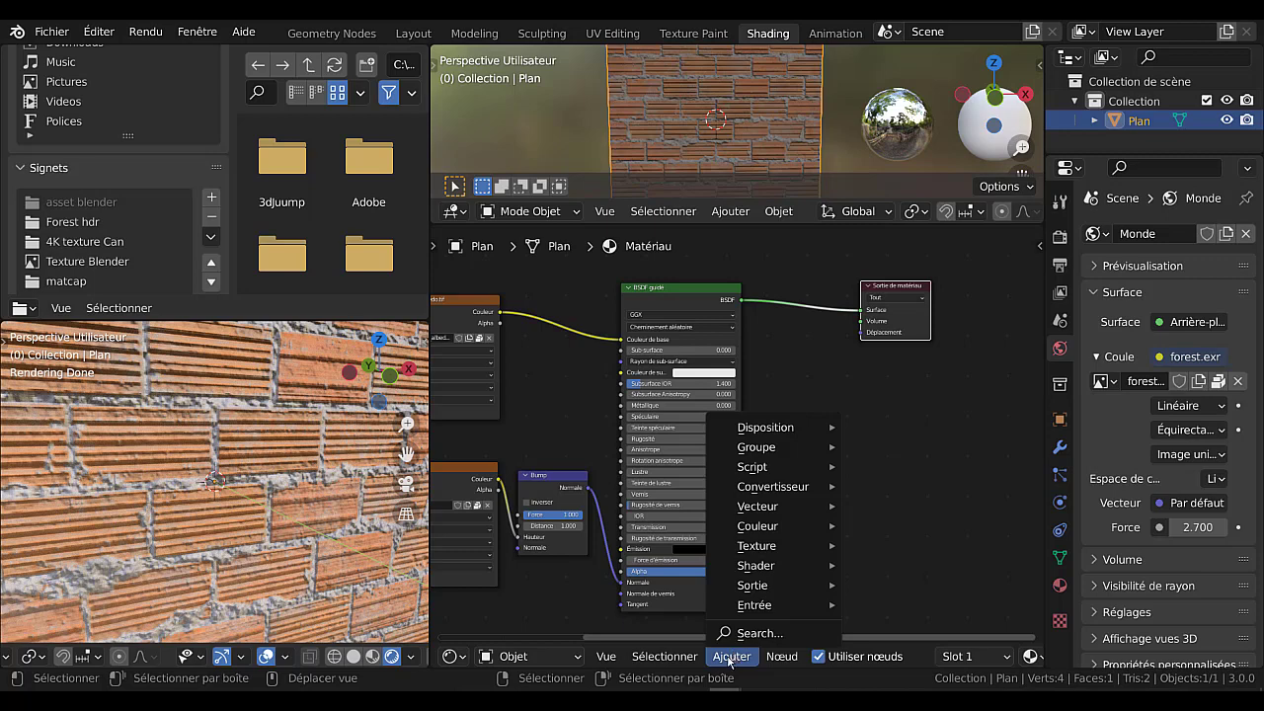
mouse_move(761, 512)
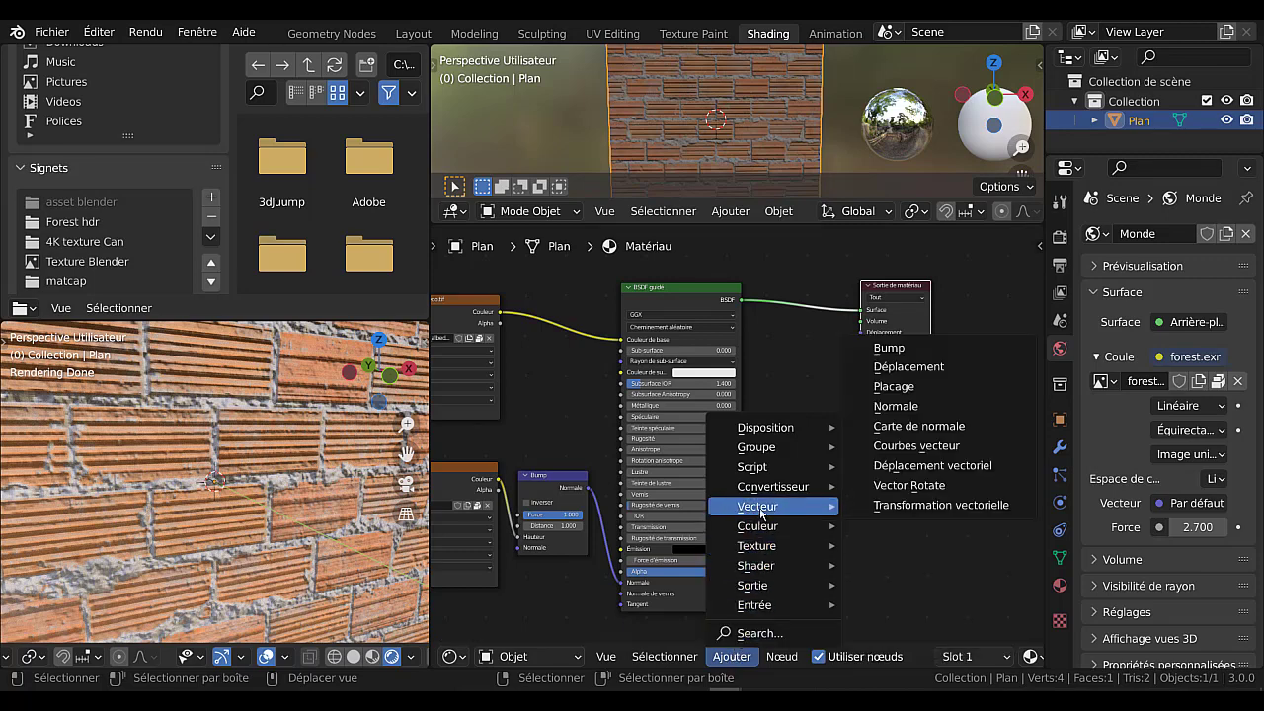
left_click(926, 372)
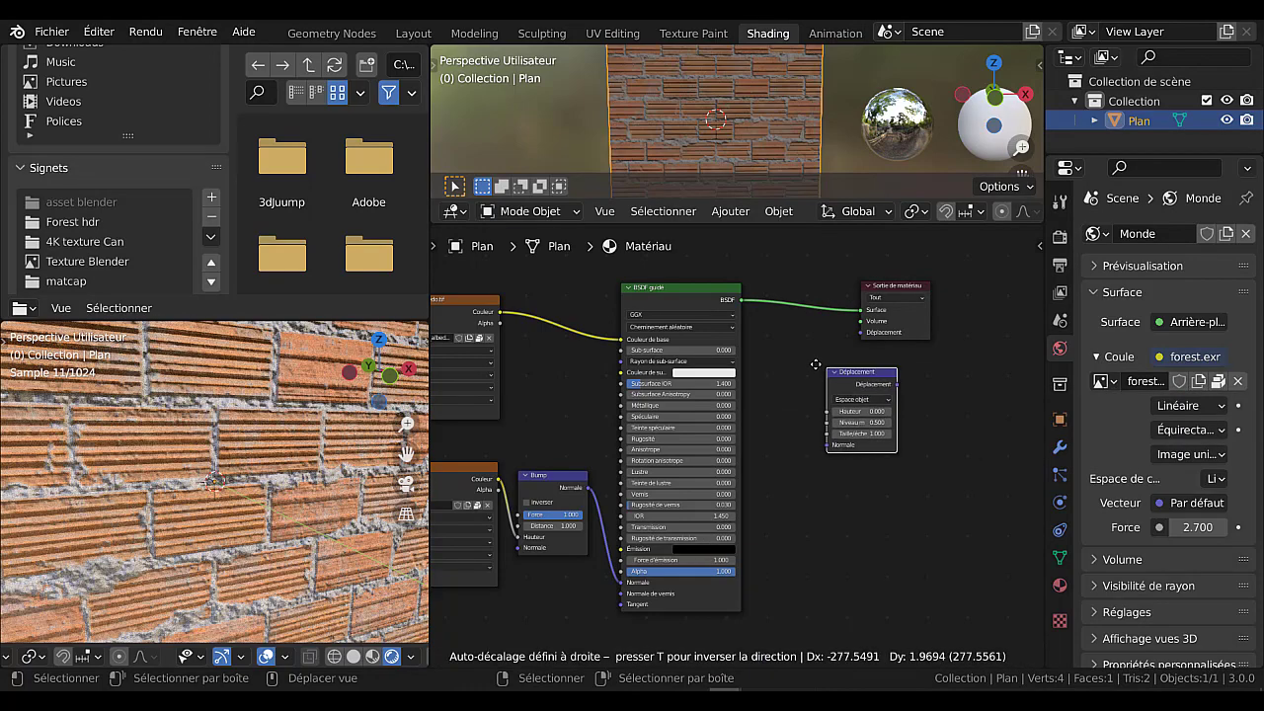
left_click(809, 368)
left_click_drag(879, 379, 865, 340)
scroll(909, 414, "up", 4)
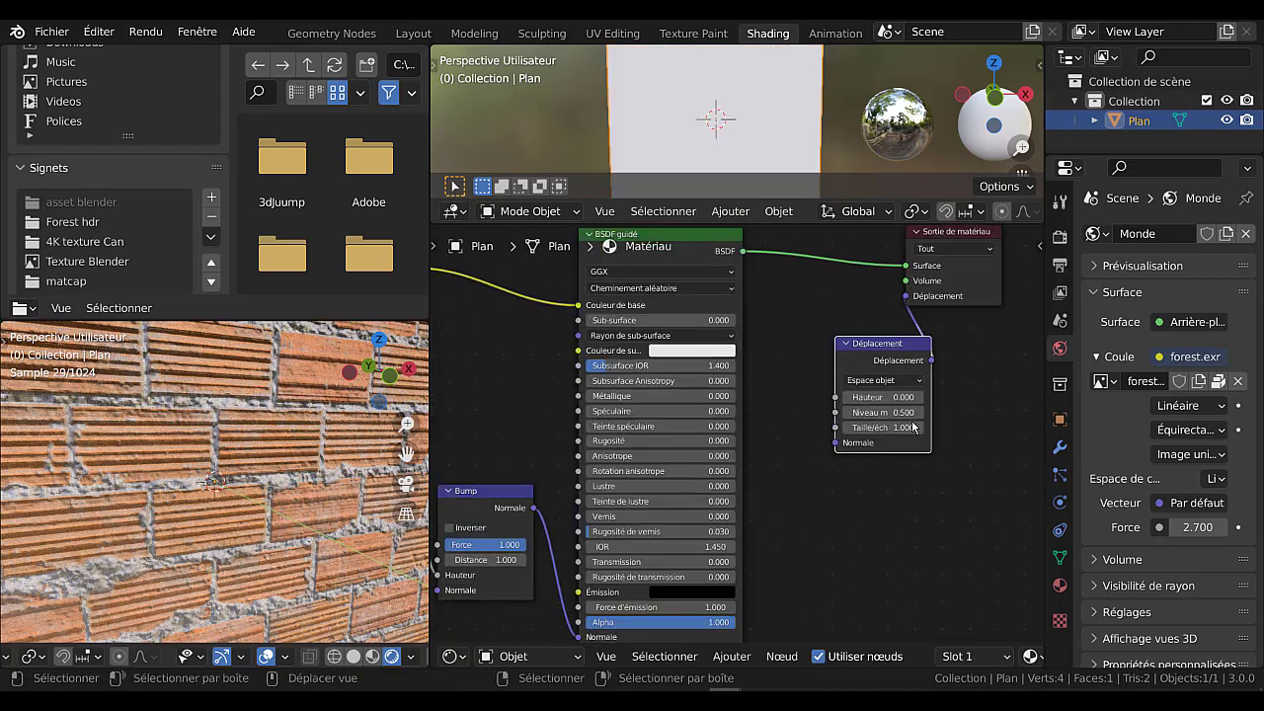
middle_click_drag(855, 483, 931, 458)
Disconnect the height texture from the Bump node's Hauteur input and move the texture node below the Déplacement node.
scroll(572, 543, "down", 1)
scroll(569, 548, "down", 1)
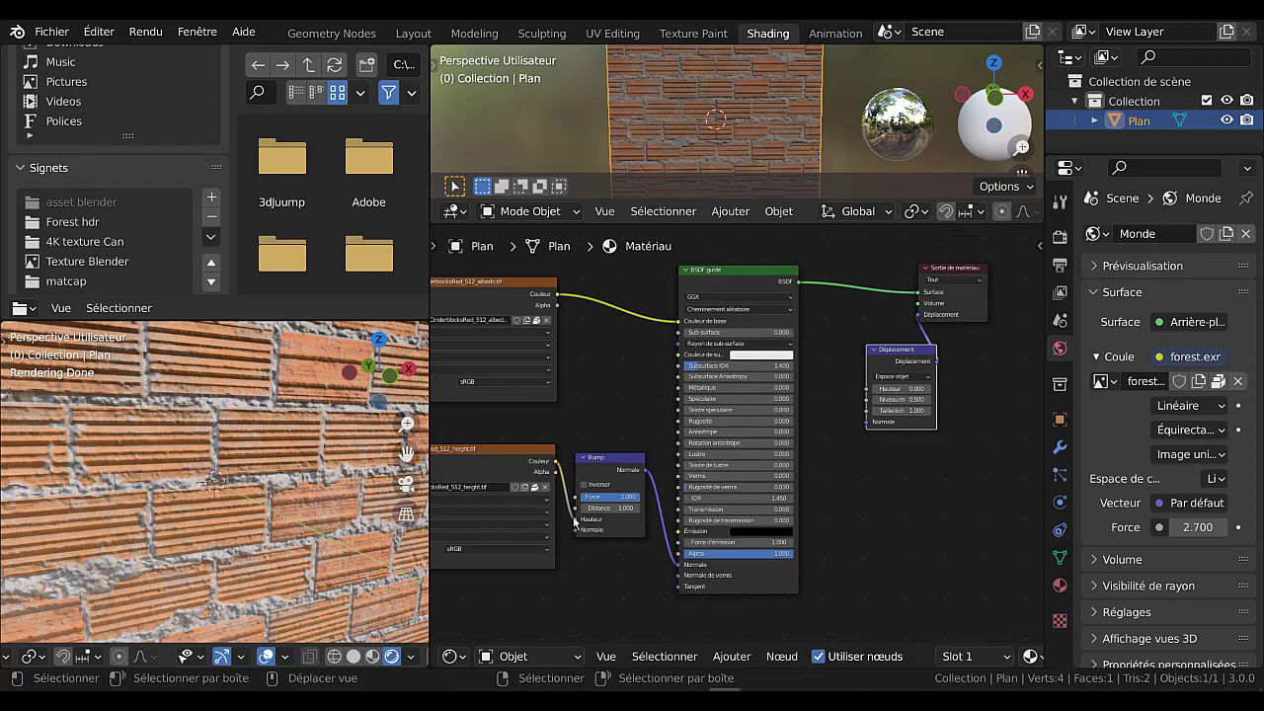
left_click_drag(574, 520, 560, 549)
left_click_drag(501, 454, 990, 469)
scroll(602, 419, "down", 1)
middle_click_drag(597, 415, 440, 442)
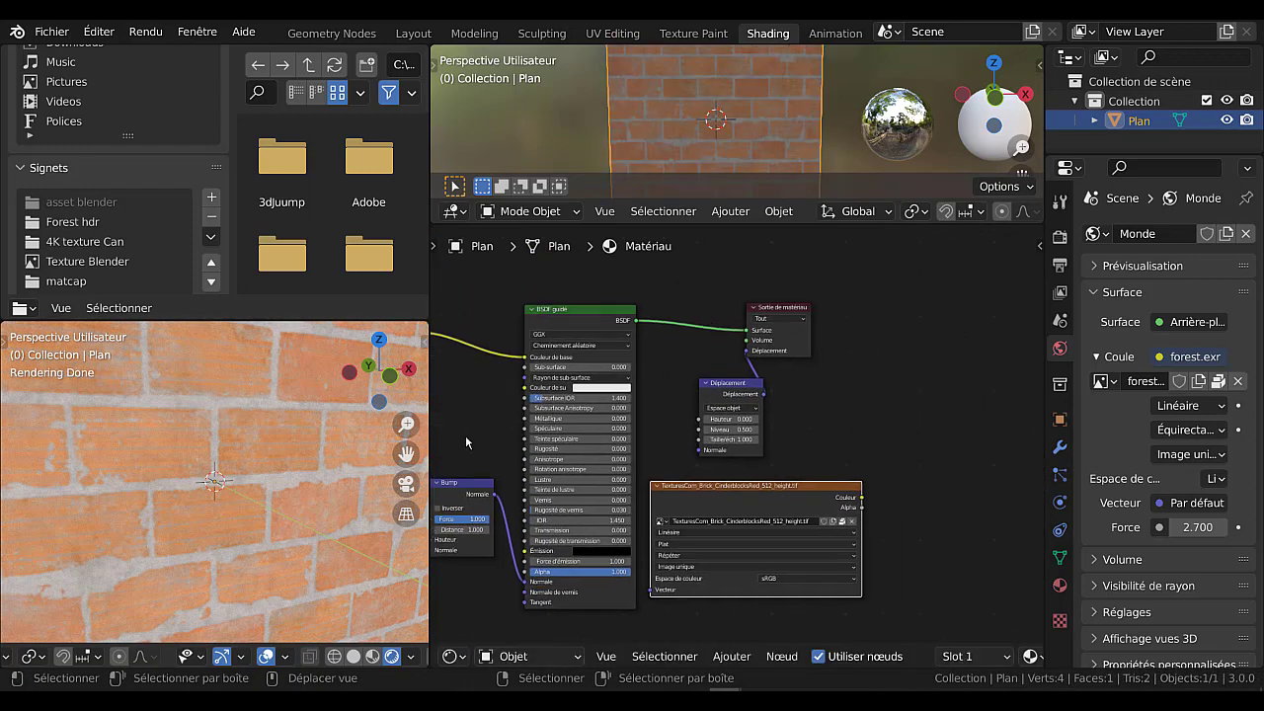
Connect the height texture's Couleur output to the Déplacement node's Hauteur input.
scroll(787, 527, "up", 1)
left_click_drag(908, 522, 668, 434)
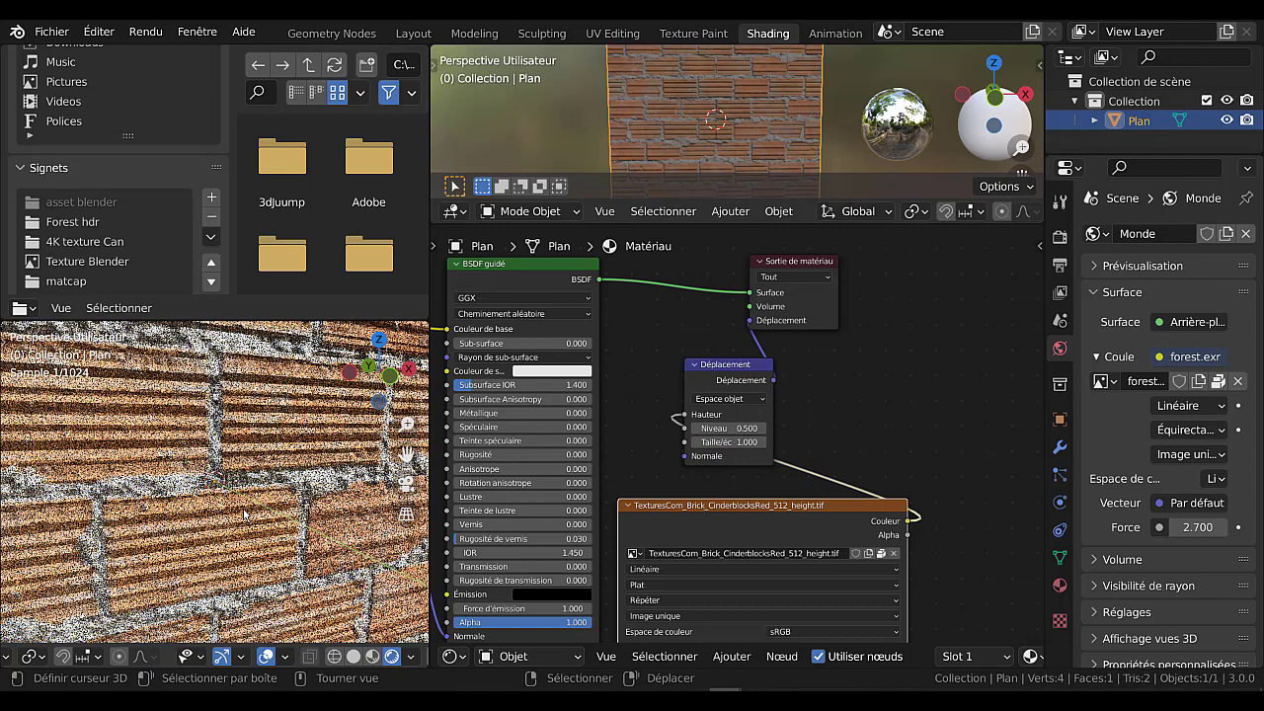
middle_click_drag(753, 437, 830, 426)
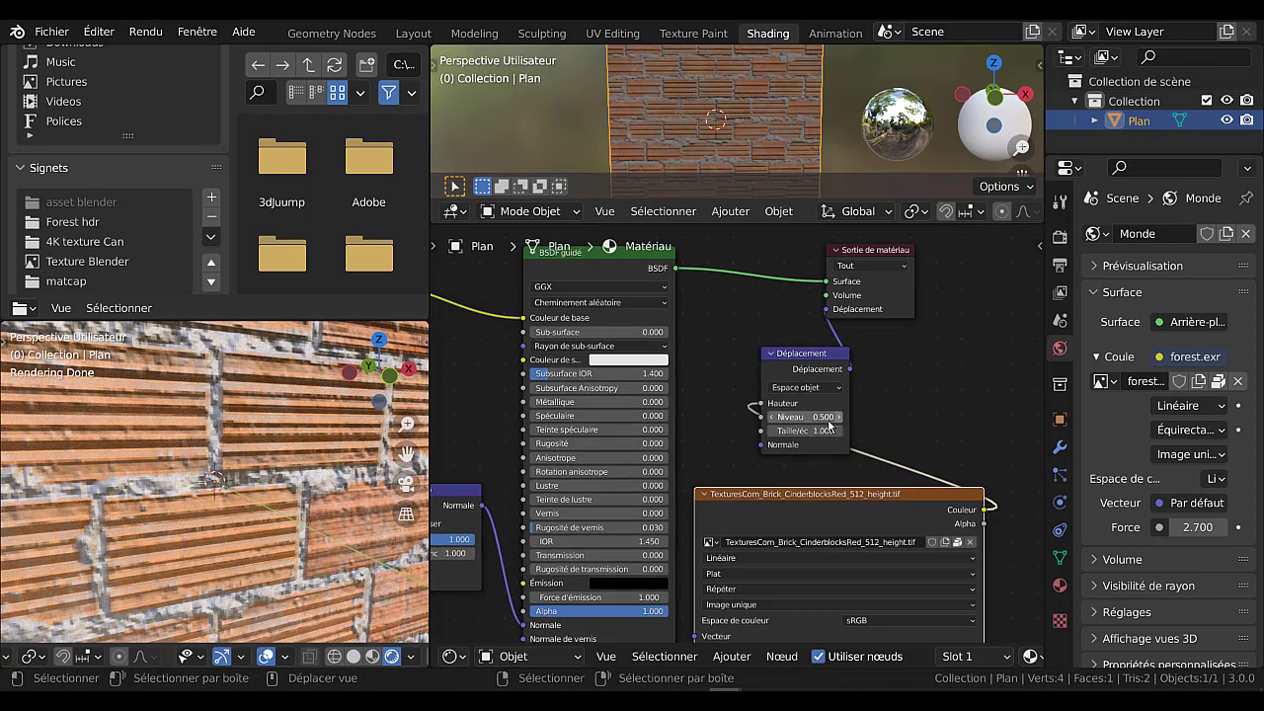
scroll(830, 425, "up", 1)
scroll(888, 385, "down", 3)
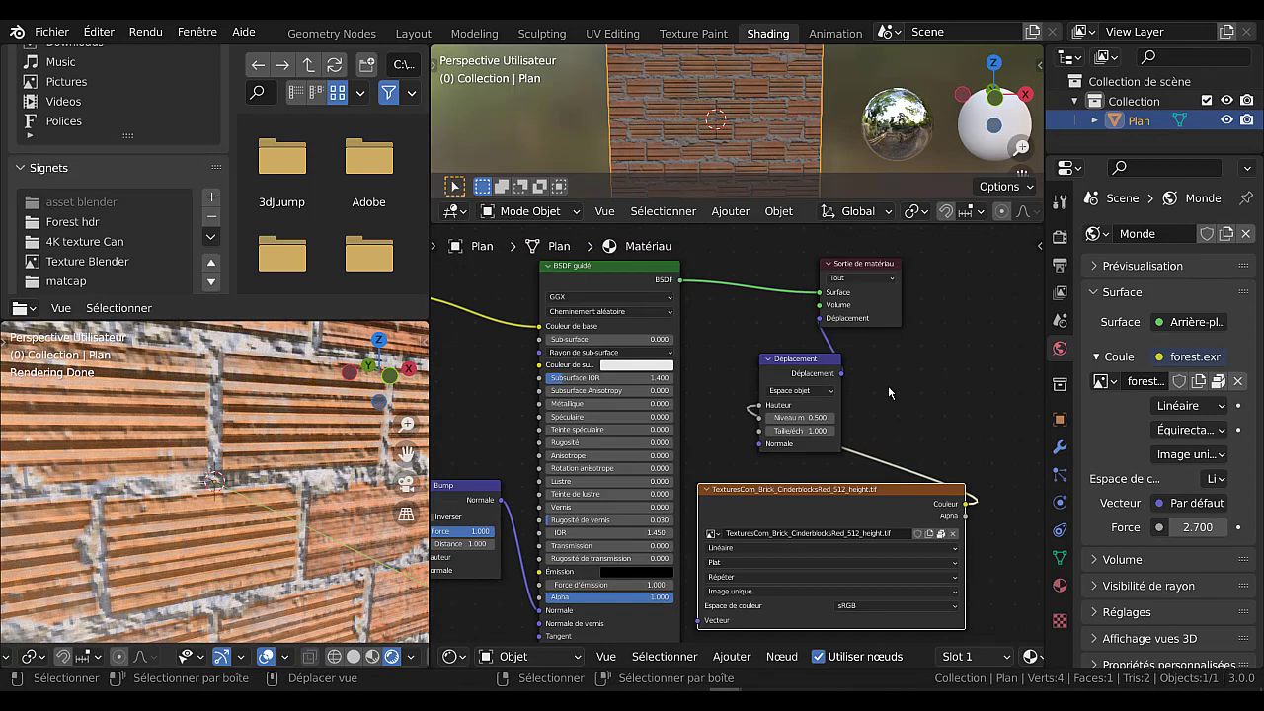
Set the Déplacement node's Taille/échelle to 0.800.
scroll(834, 419, "up", 3)
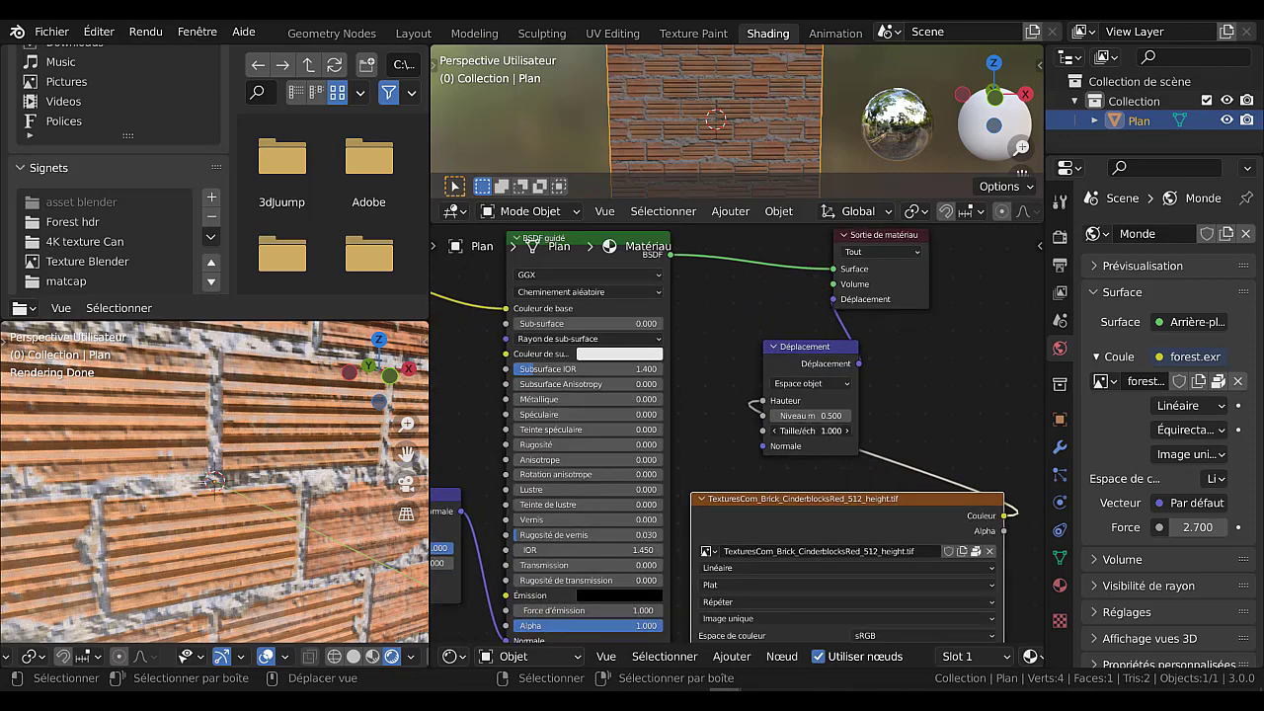
left_click_drag(810, 430, 837, 430)
scroll(809, 426, "up", 2)
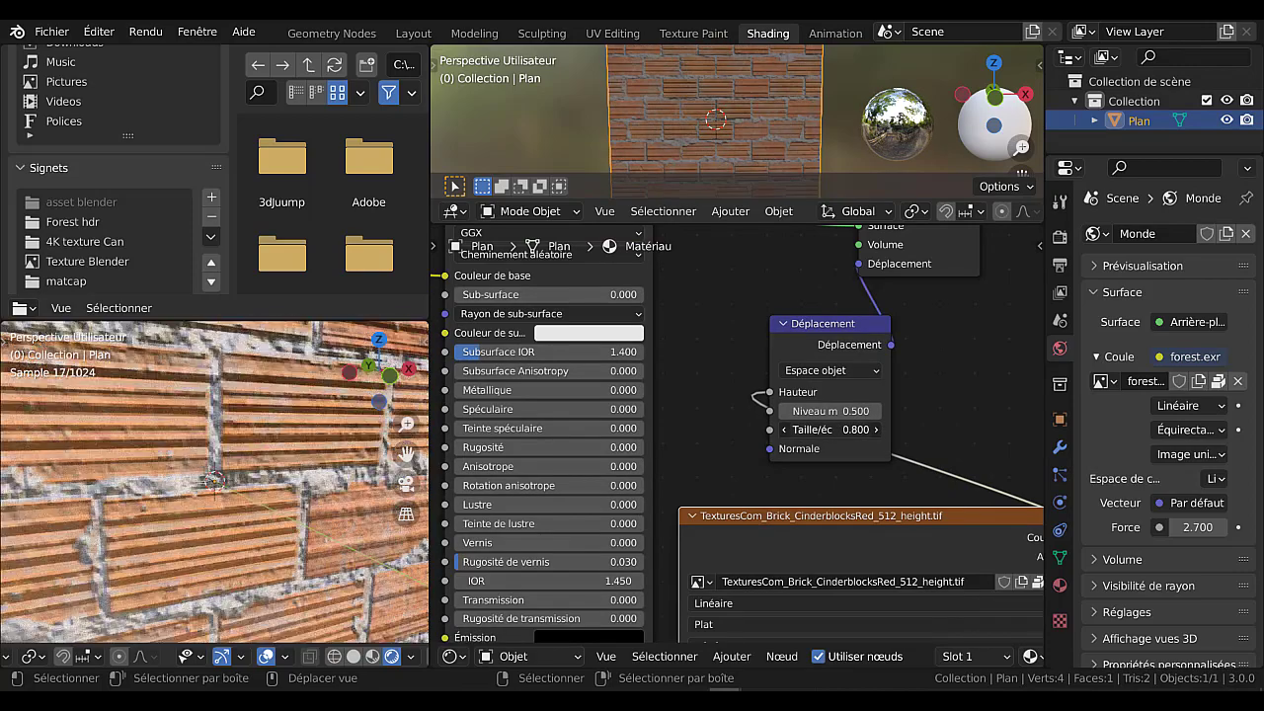
Move the height texture node back beside the Bump node, beneath the albedo texture node.
scroll(839, 435, "down", 6)
left_click_drag(826, 478, 552, 467)
scroll(603, 510, "up", 3)
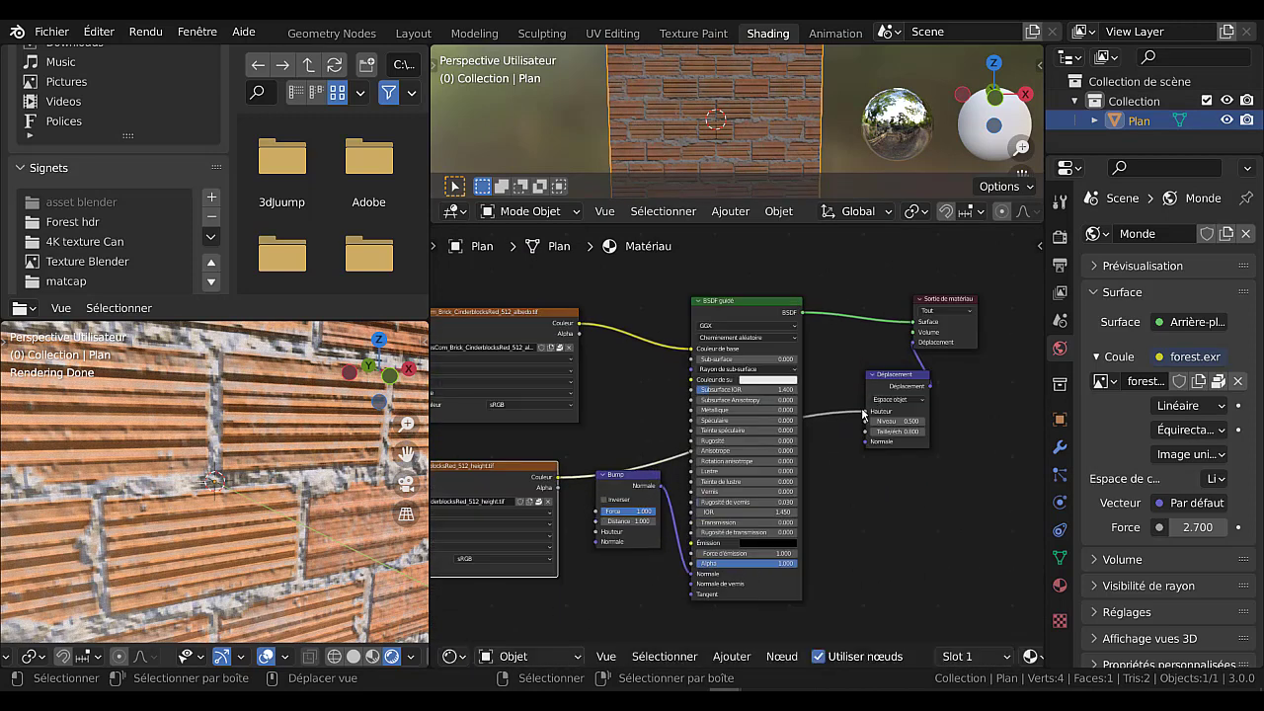
Disconnect the Déplacement node from the material output and the height texture, and delete it.
left_click_drag(914, 343, 884, 426)
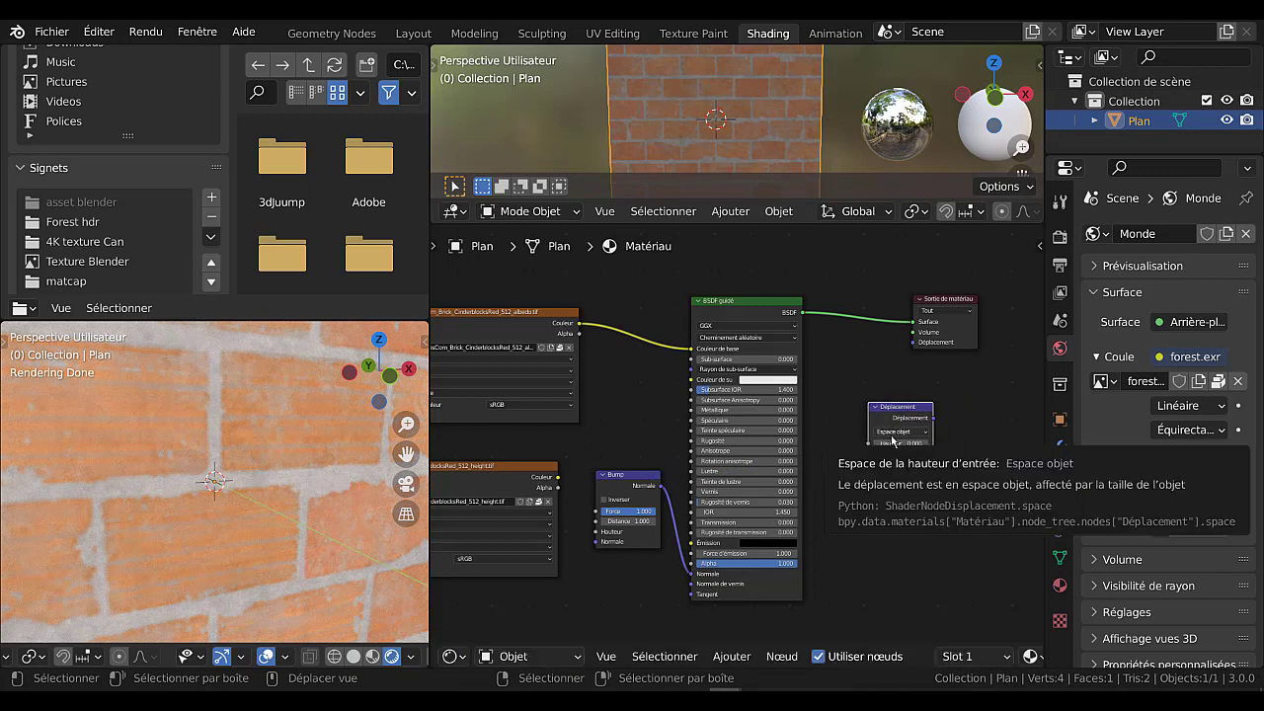
key("x")
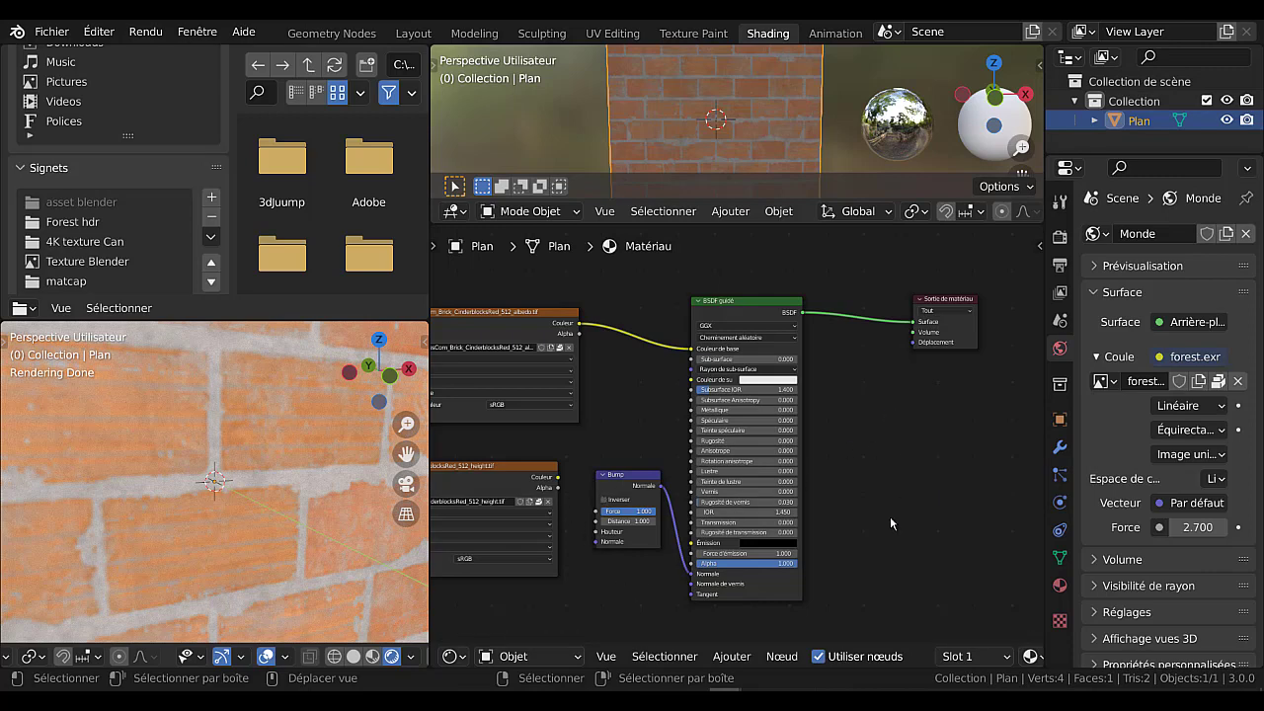
Select the height texture node and make it slightly narrower.
middle_click_drag(892, 515, 1000, 443, "shift")
scroll(595, 449, "up", 3)
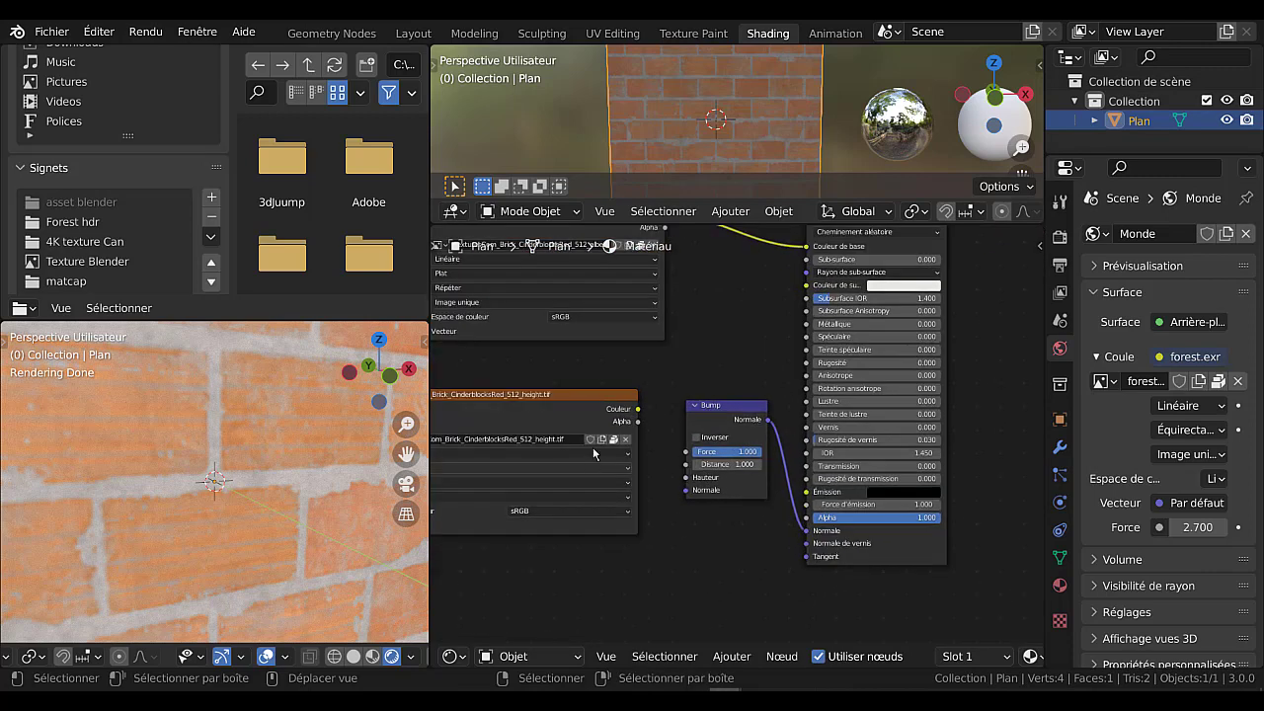
left_click(570, 403)
scroll(654, 441, "down", 1)
middle_click_drag(677, 485, 824, 466)
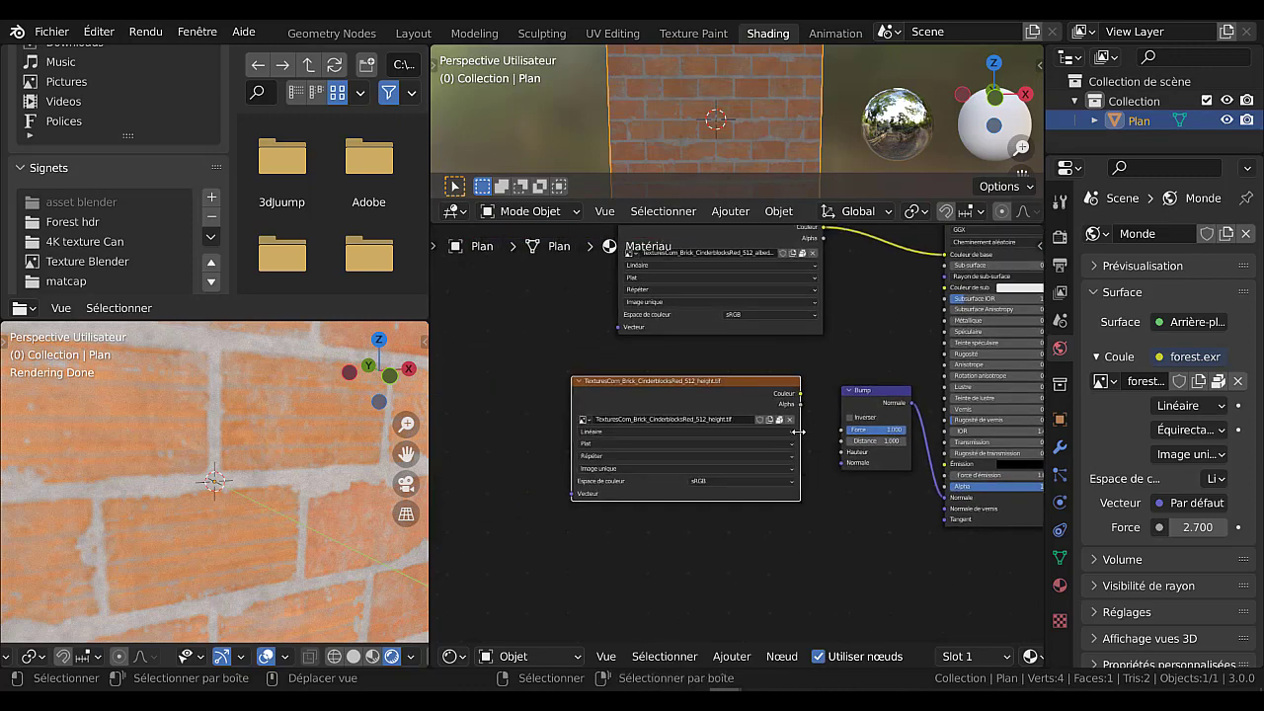
left_click_drag(798, 431, 754, 438)
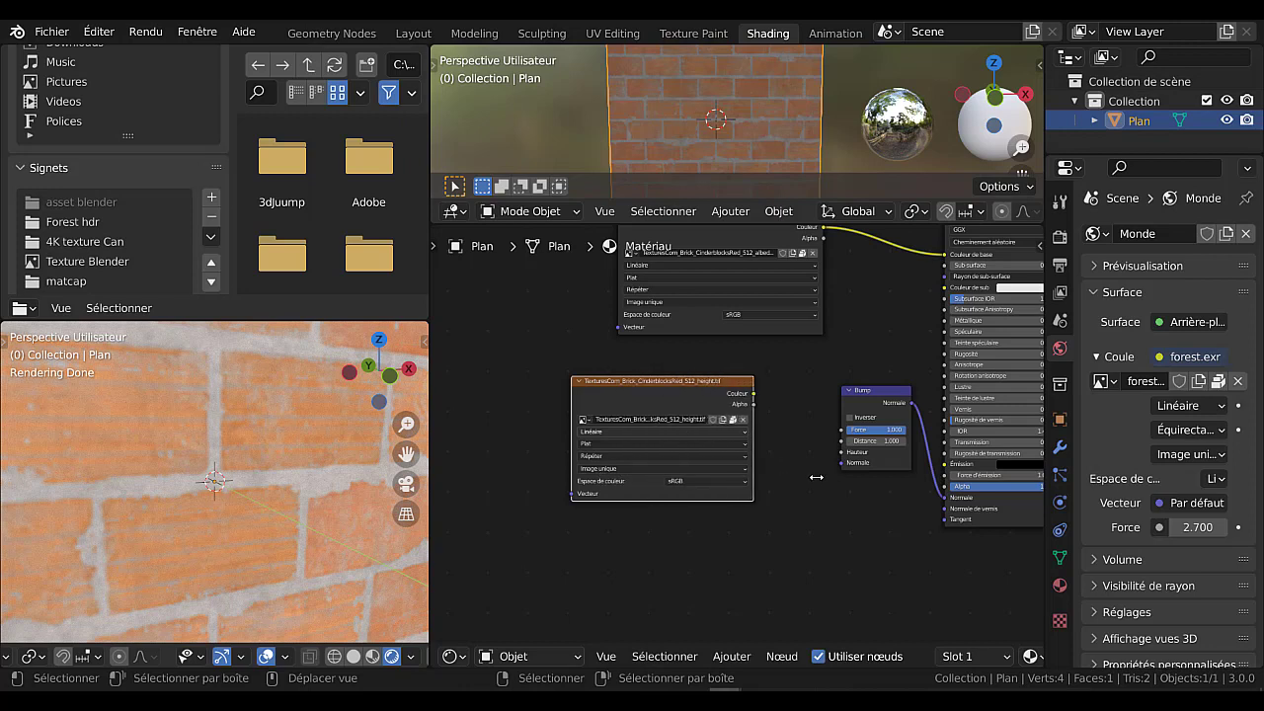
left_click_drag(816, 477, 787, 484)
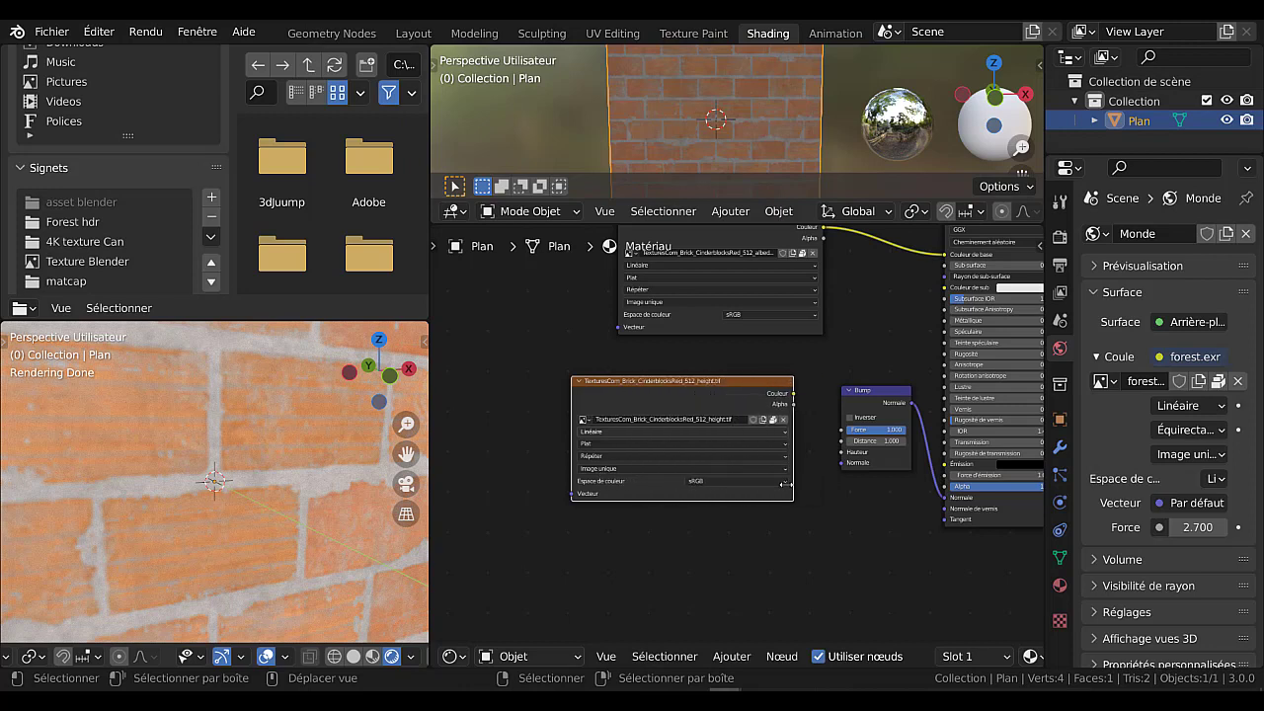
Reconnect the height texture's Couleur output to the Bump node's Hauteur input.
left_click_drag(793, 394, 783, 493)
left_click_drag(793, 394, 841, 452)
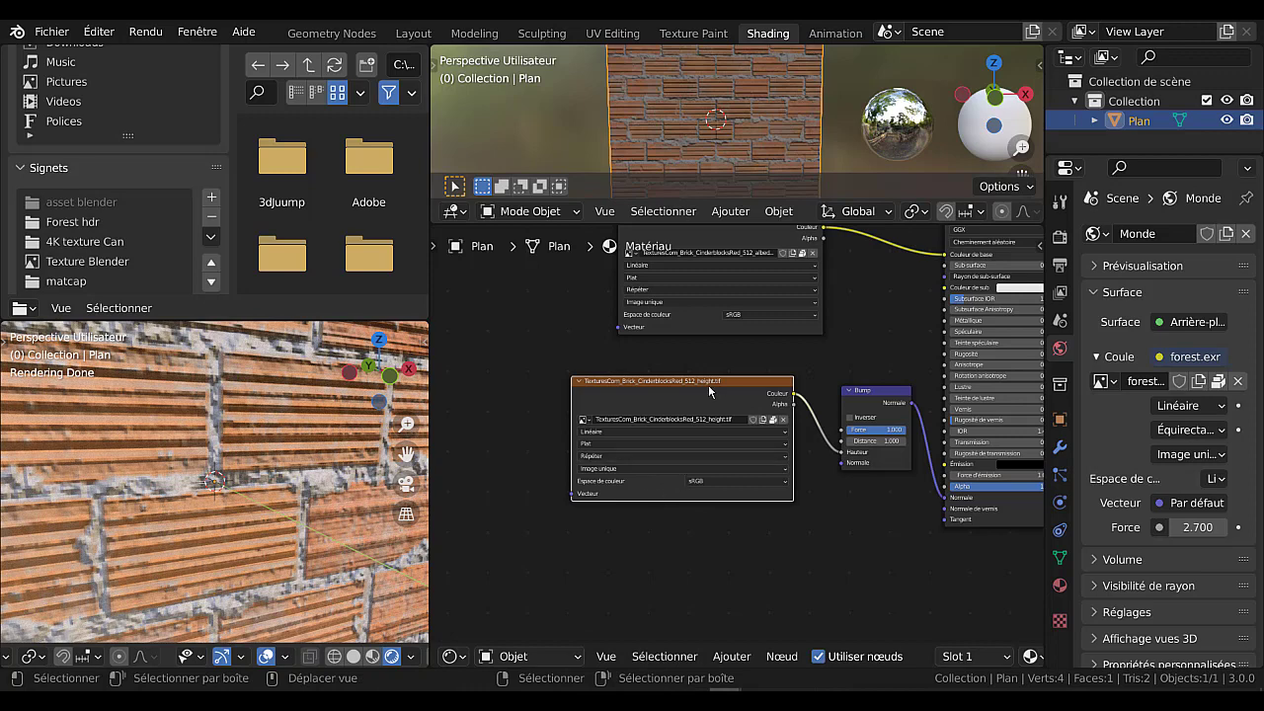
Move the height texture node closer to the Bump node and line up the albedo texture node's edges with it.
left_click_drag(707, 391, 737, 391)
scroll(710, 350, "down", 2)
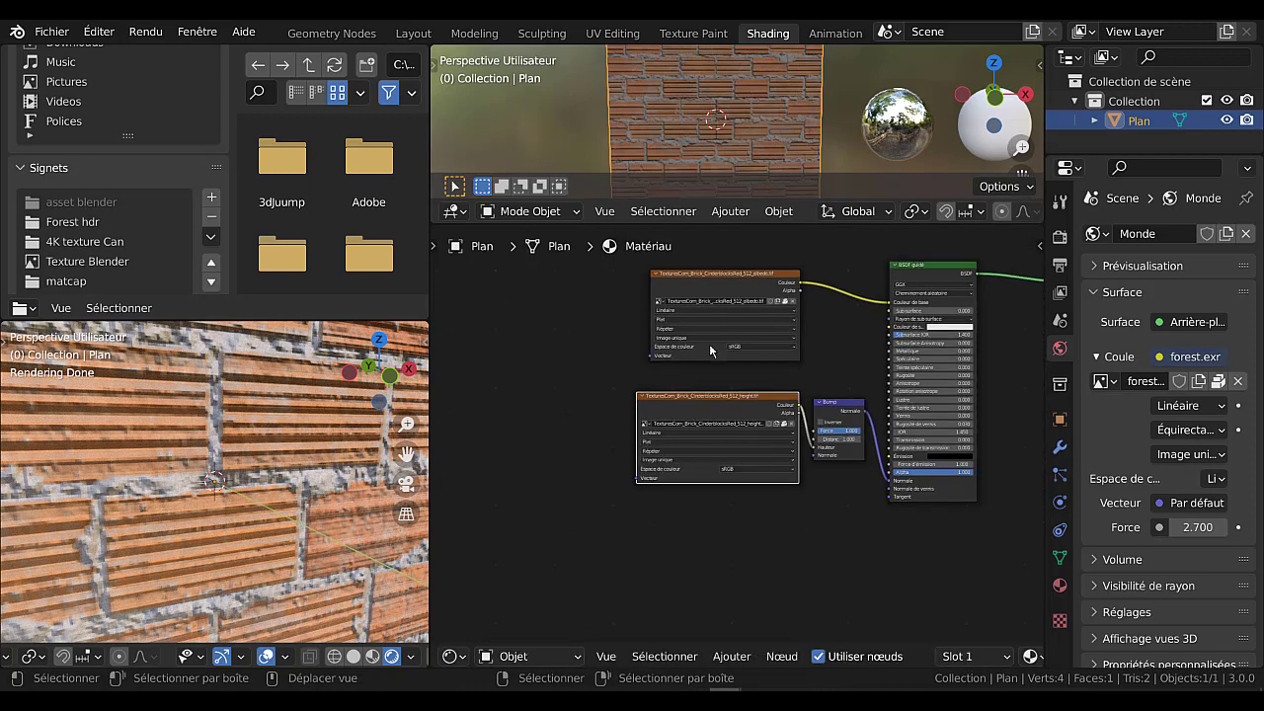
left_click_drag(650, 289, 625, 293)
scroll(639, 501, "down", 2)
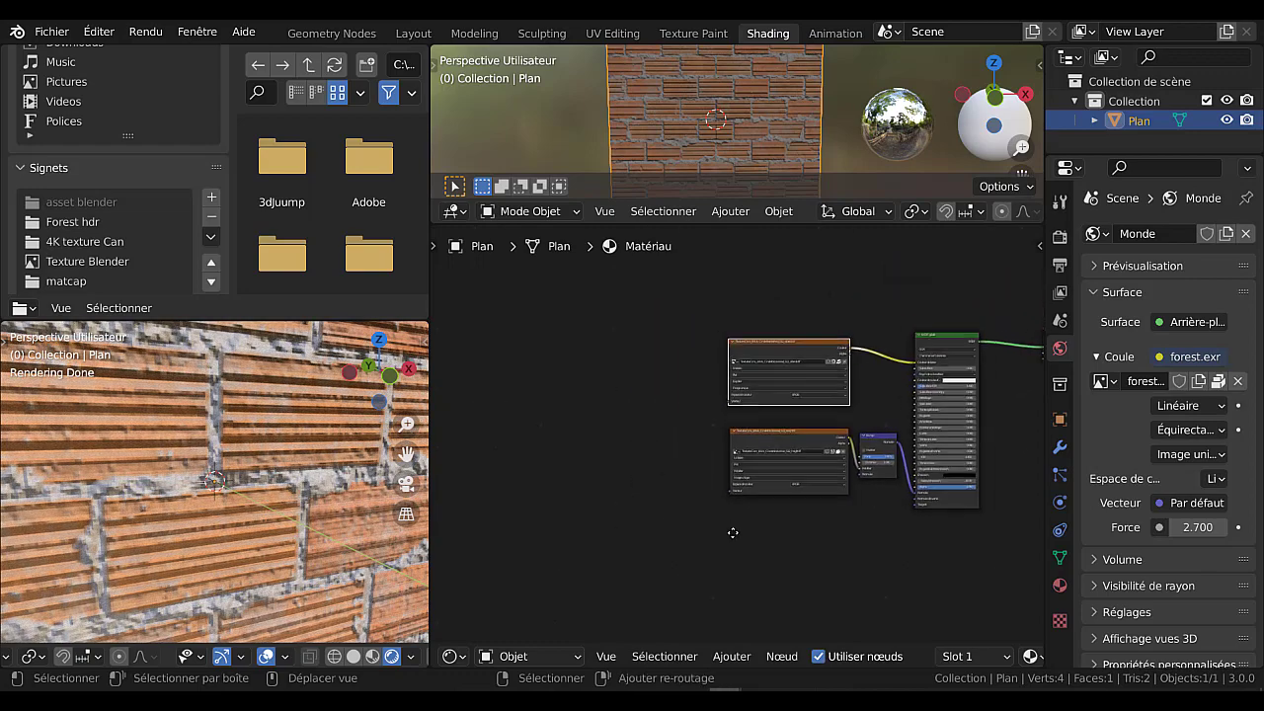
middle_click_drag(734, 530, 632, 546)
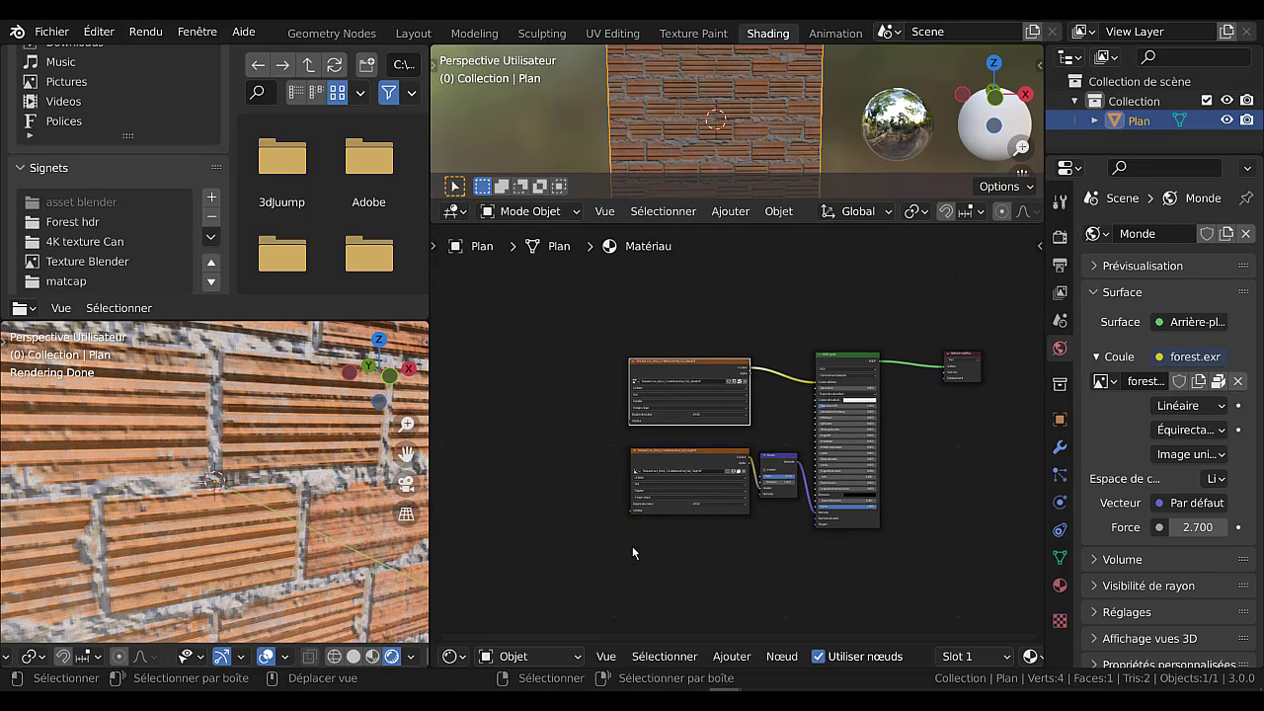
Add a Coordonnées de texture input node beside the albedo and height texture nodes.
left_click(731, 656)
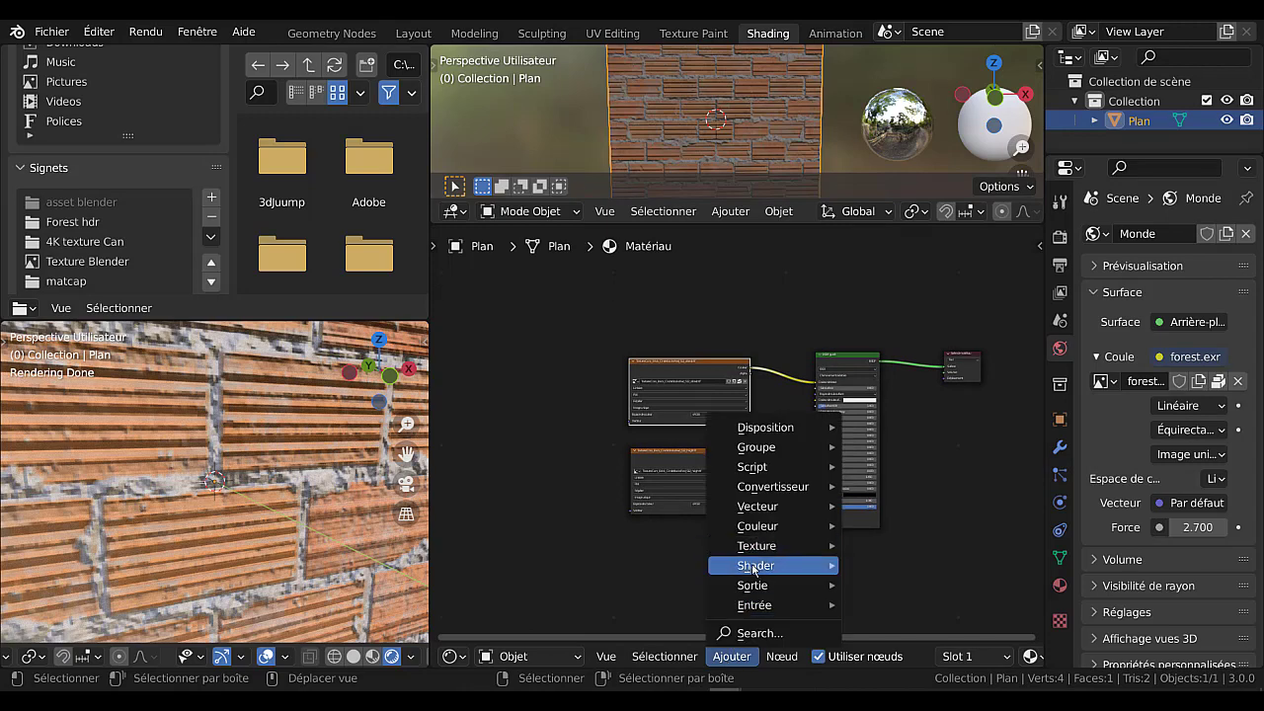
mouse_move(753, 569)
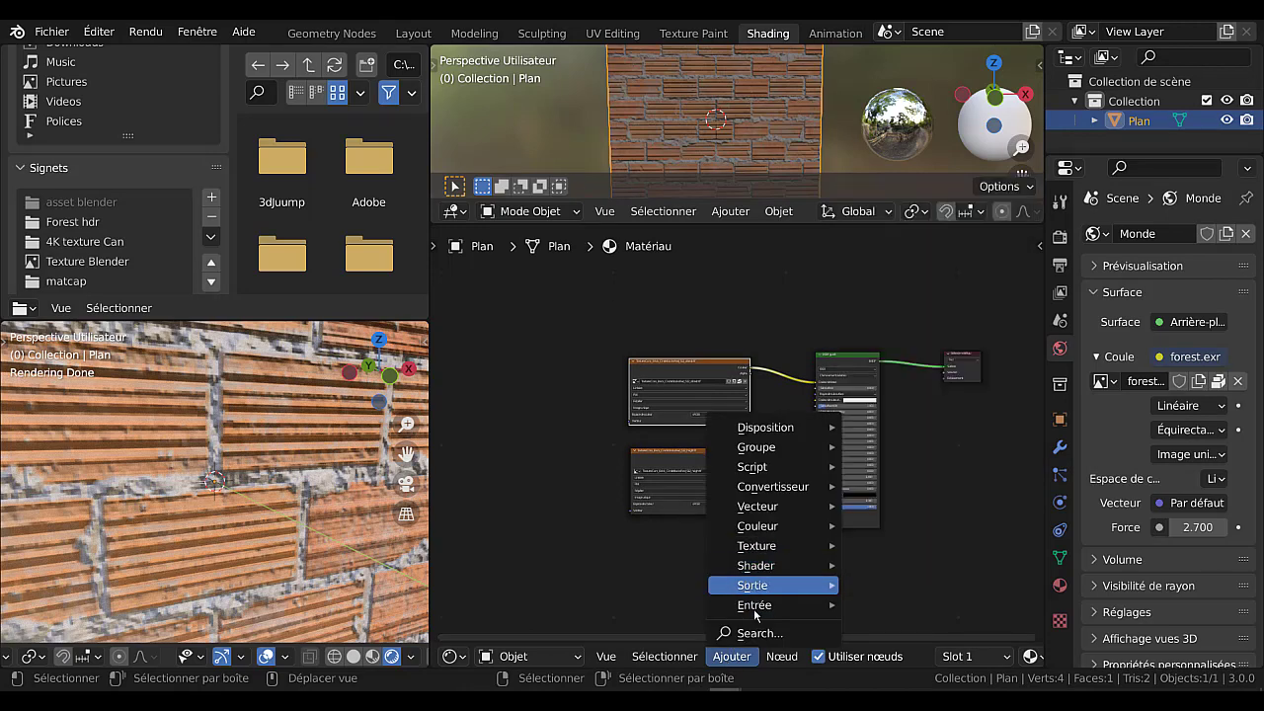
mouse_move(755, 612)
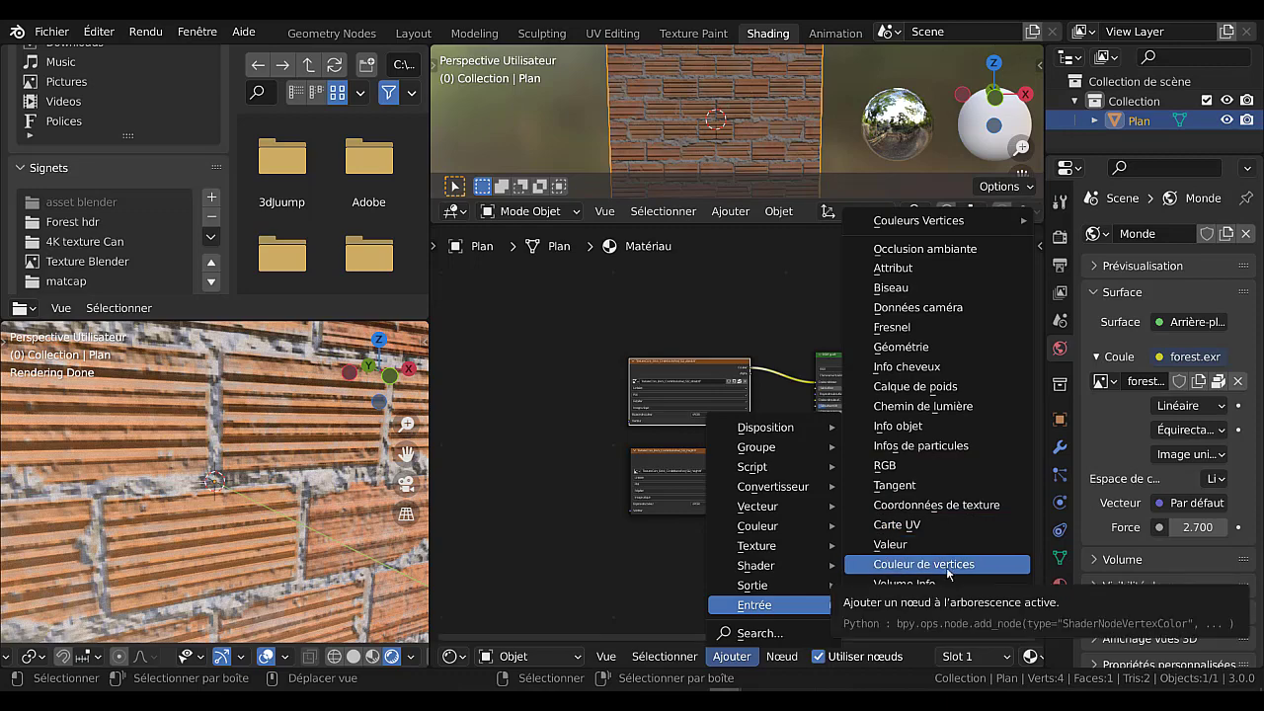
left_click(946, 504)
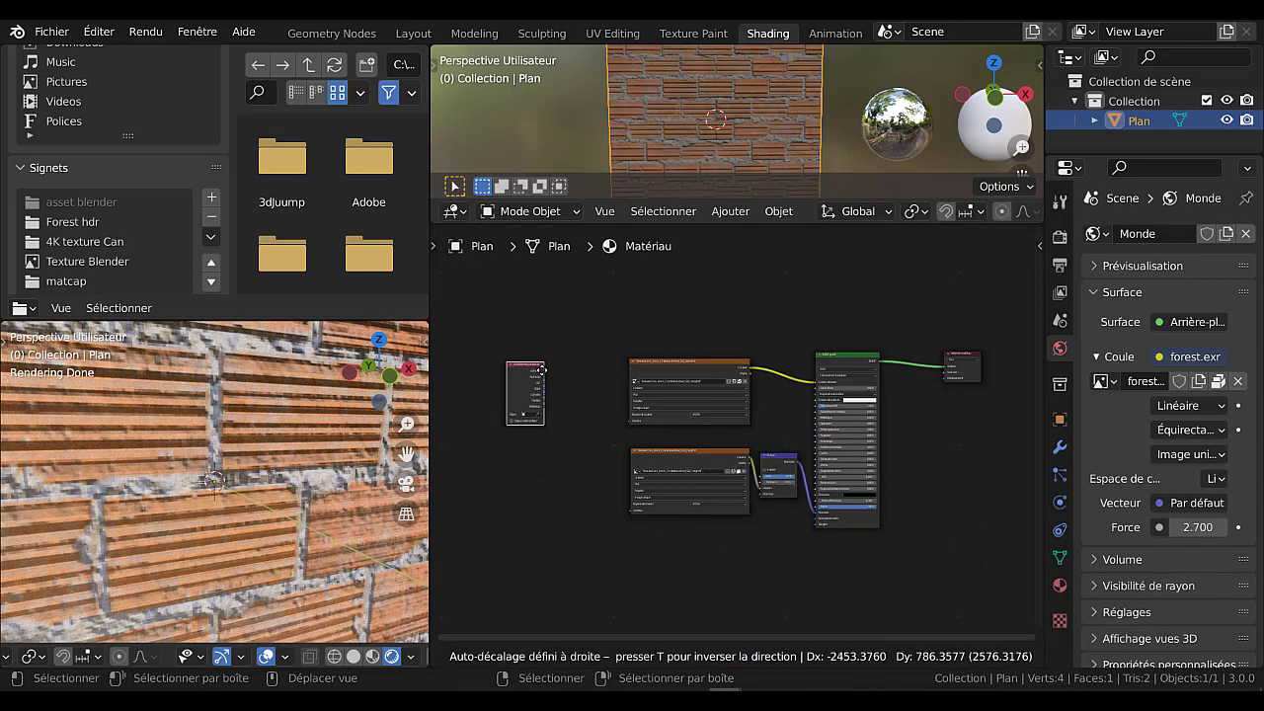
left_click(585, 411)
Connect the UV output to the Vecteur inputs of the albedo and height textures, and move the coordinates node midway between them.
scroll(652, 444, "up", 4)
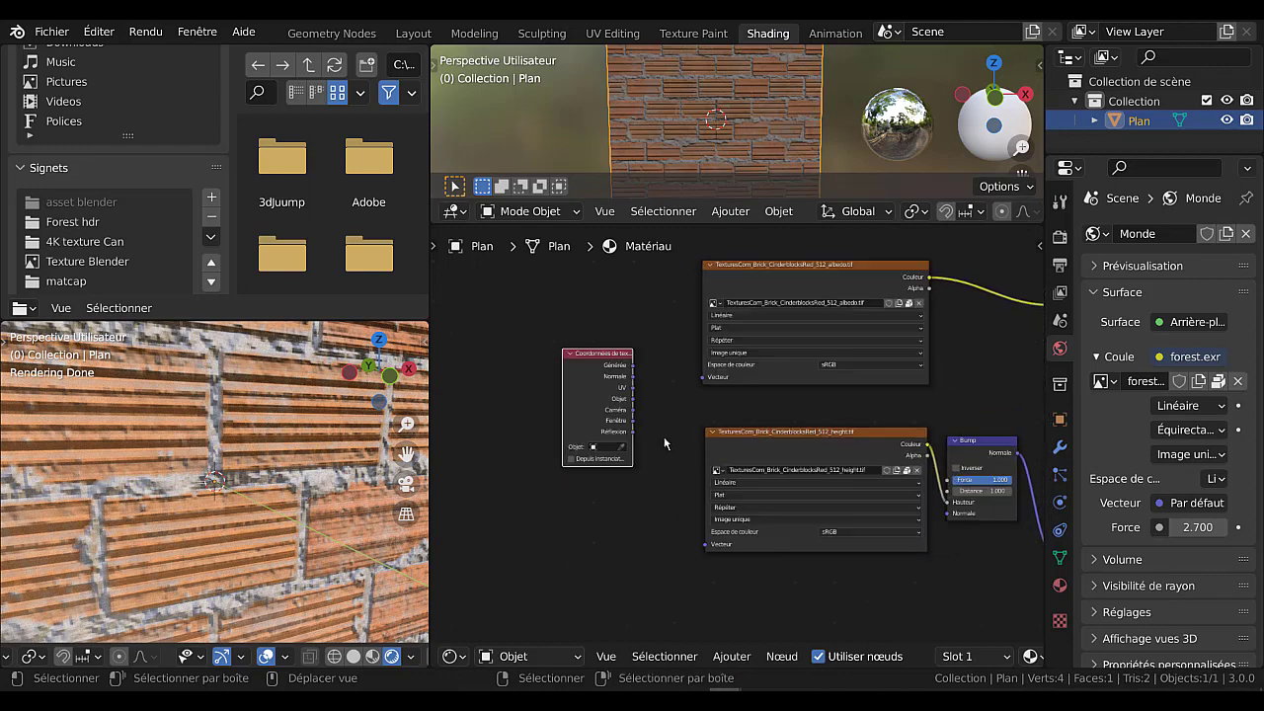
left_click_drag(631, 388, 660, 397)
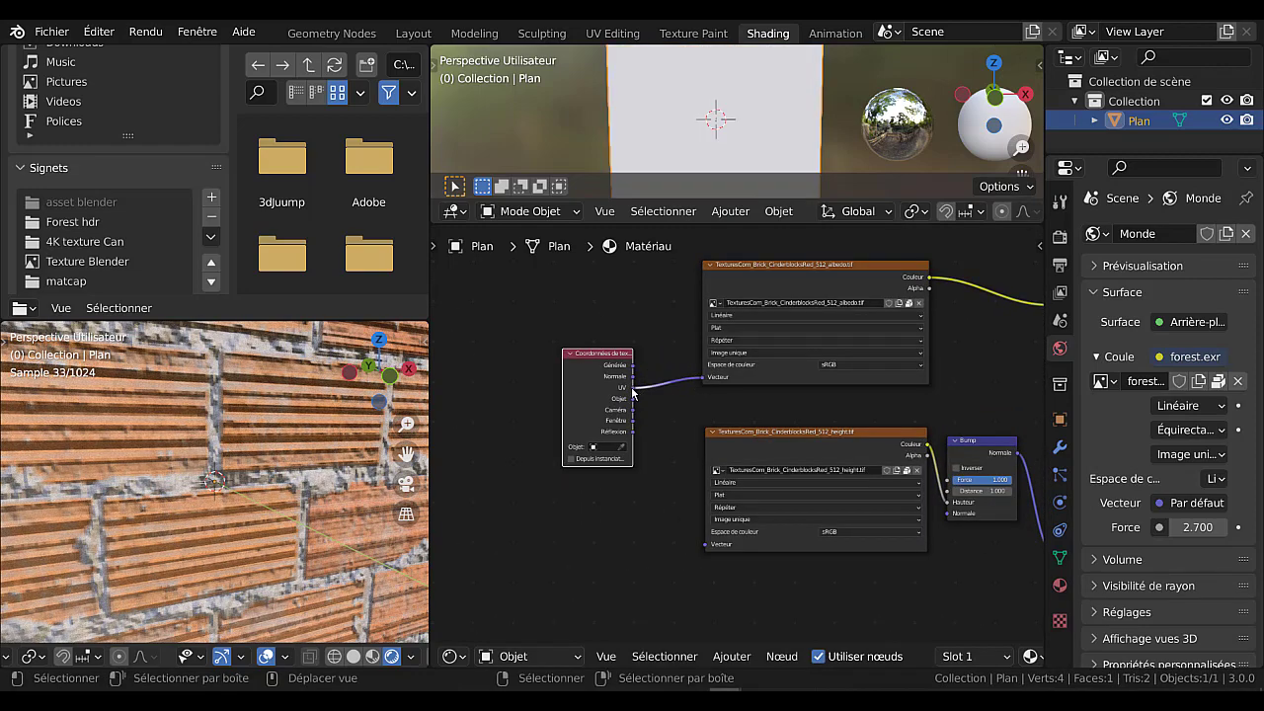
left_click_drag(669, 527, 702, 548)
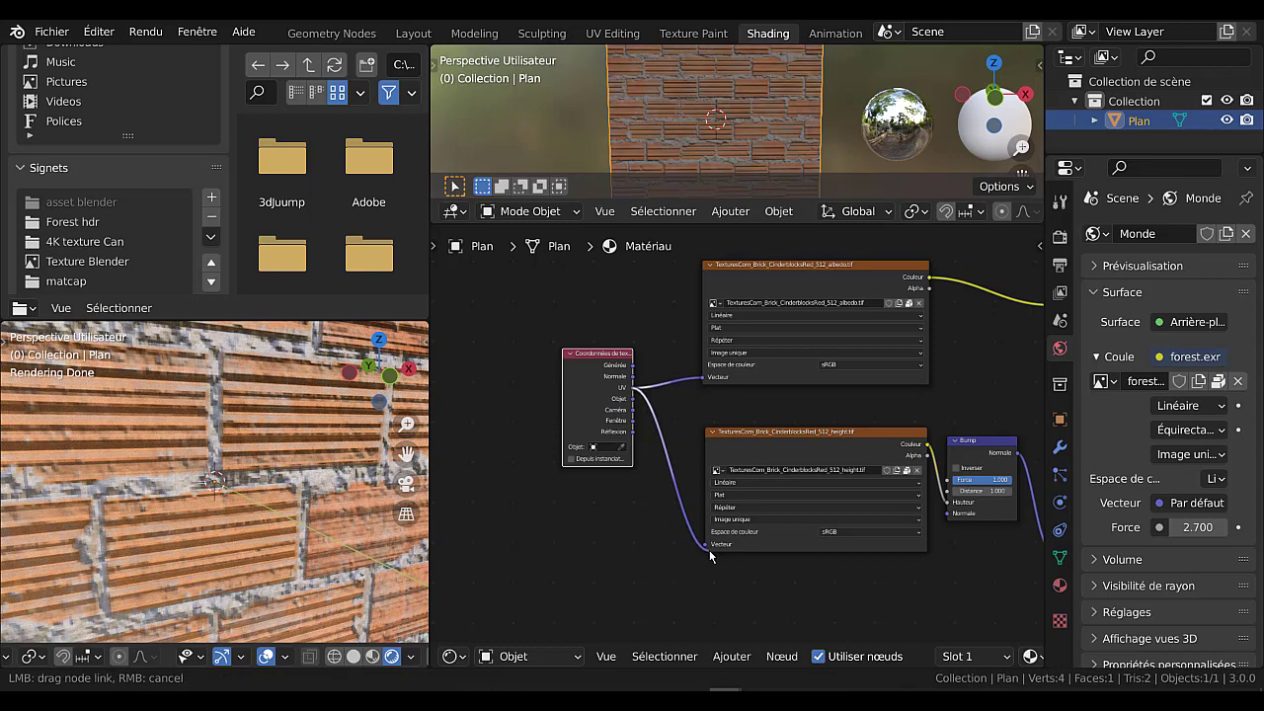
left_click_drag(674, 505, 673, 505)
left_click_drag(589, 354, 602, 403)
scroll(593, 350, "up", 2)
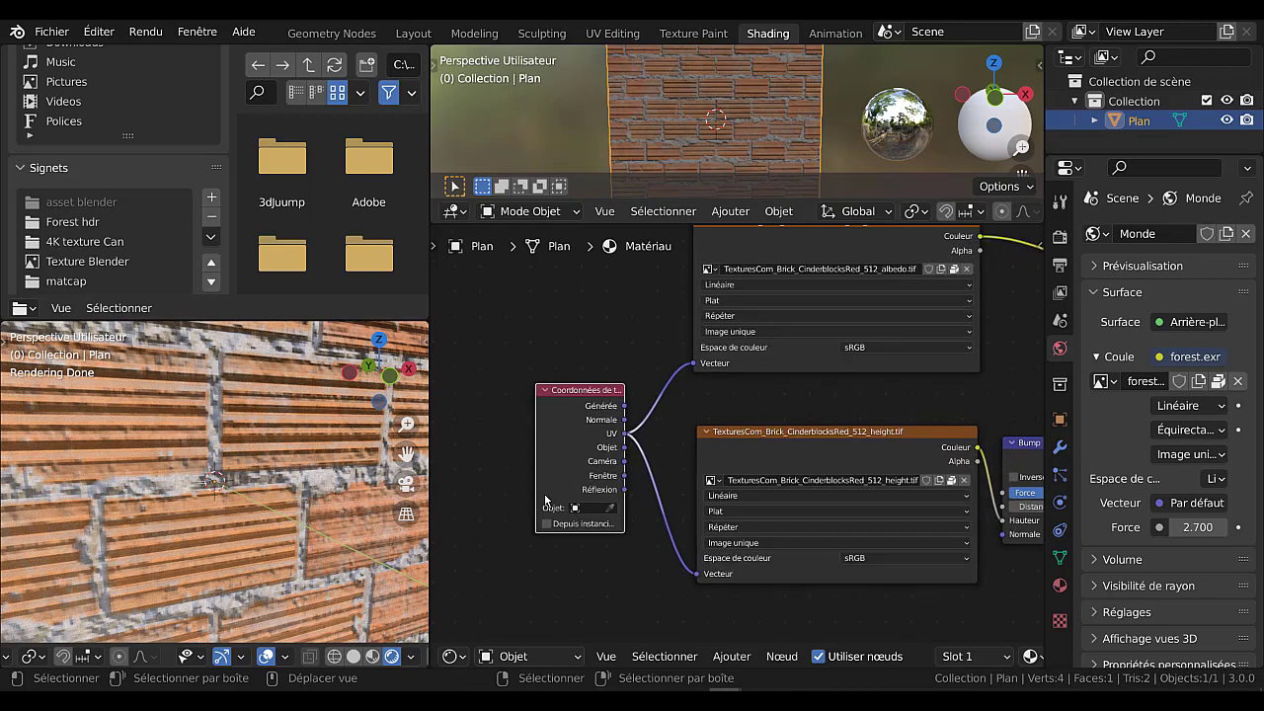
Move the material output node closer to the BSDF guidé node.
scroll(606, 528, "down", 5)
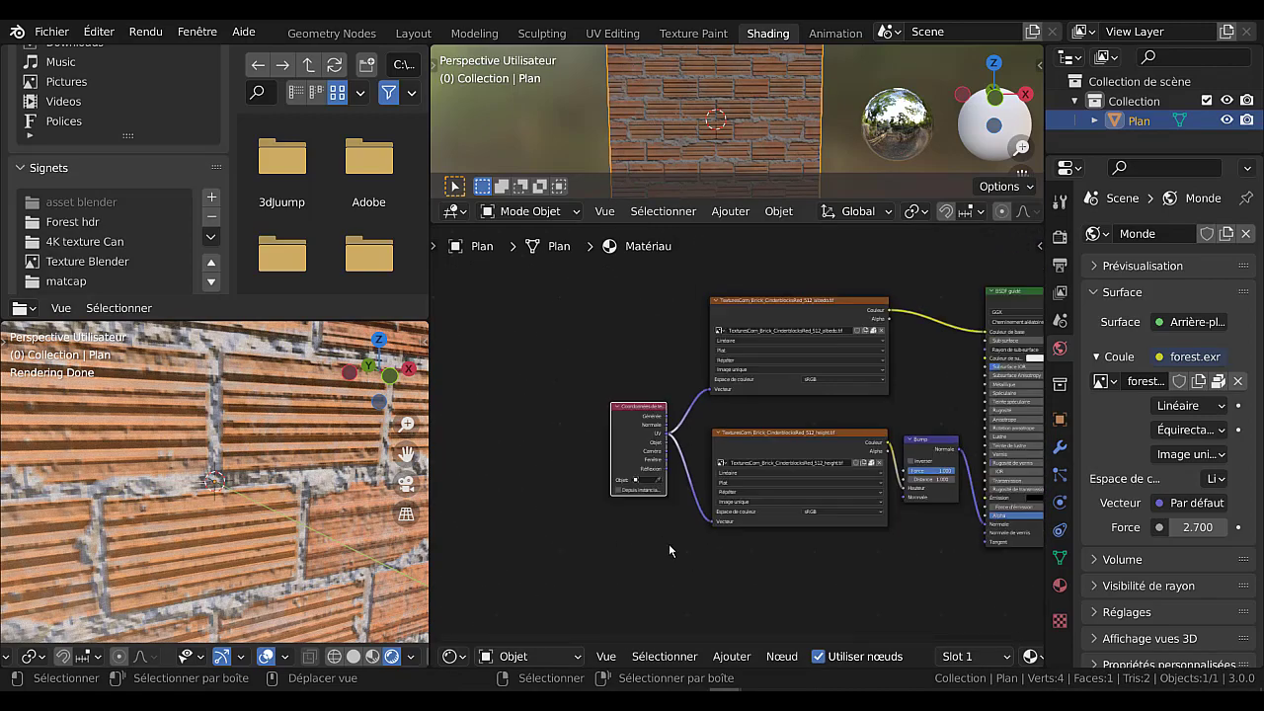
scroll(660, 534, "down", 4)
scroll(295, 546, "down", 4)
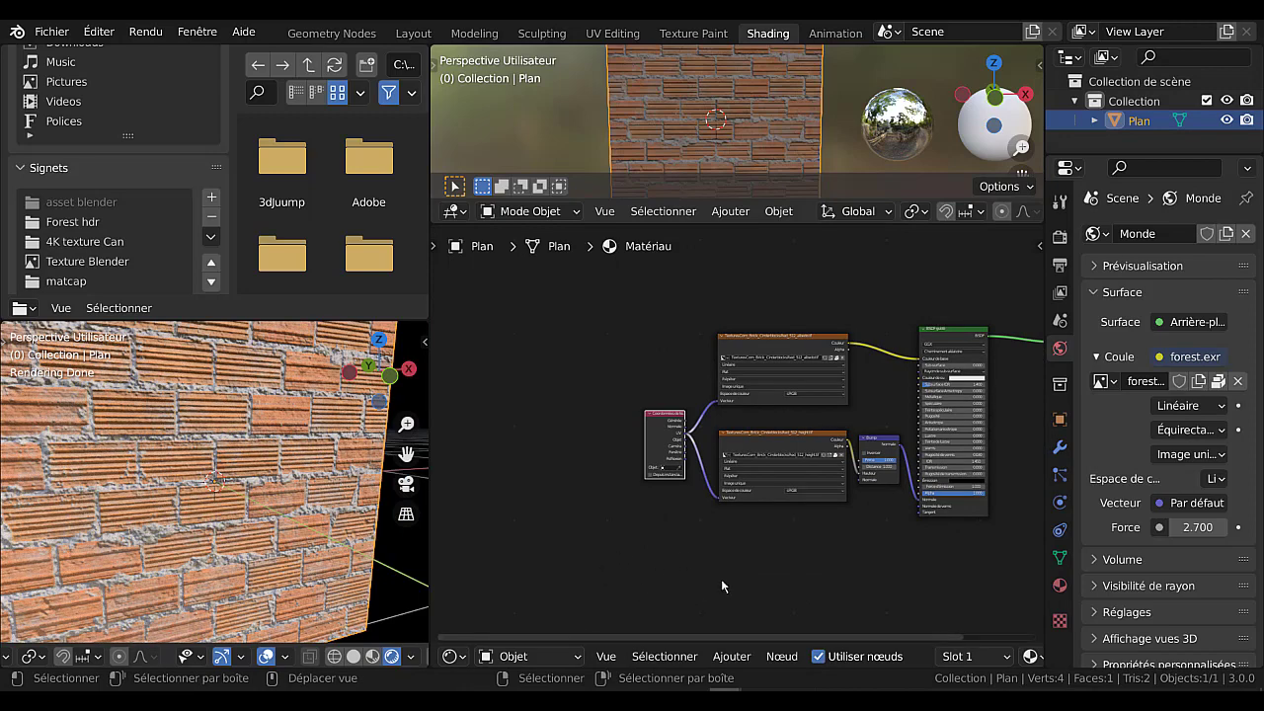
middle_click_drag(722, 582, 618, 602)
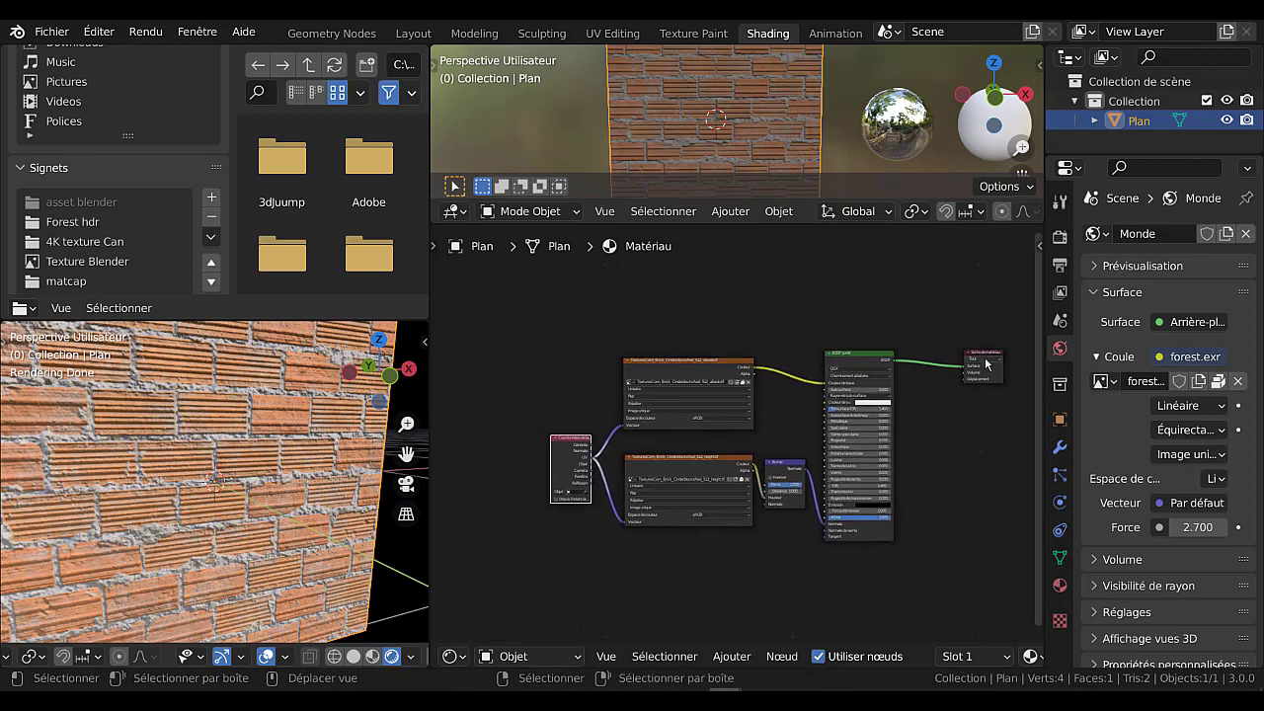
left_click_drag(973, 354, 932, 354)
Try a Spéculaire of 0.870 on the BSDF guidé node, check the brick wall's shine, and reset Spéculaire and Rugosité to 0.000.
scroll(705, 477, "up", 2)
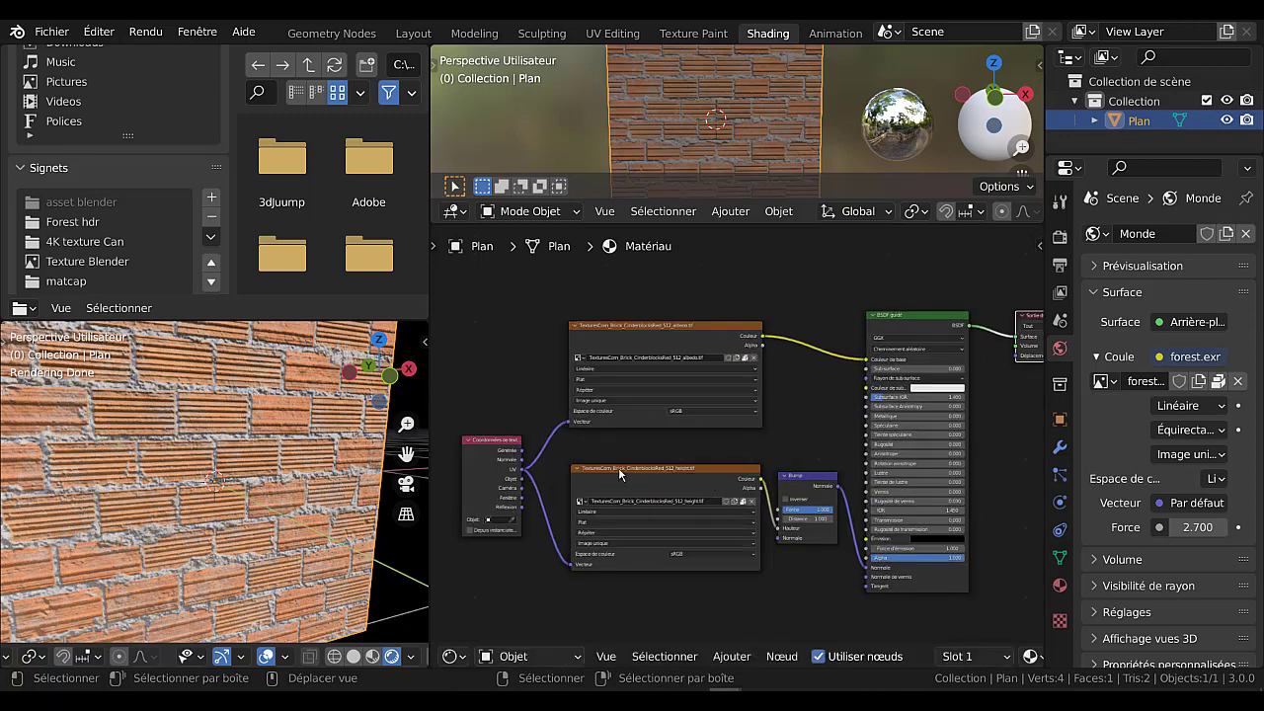
scroll(723, 454, "up", 1)
middle_click_drag(771, 444, 722, 446)
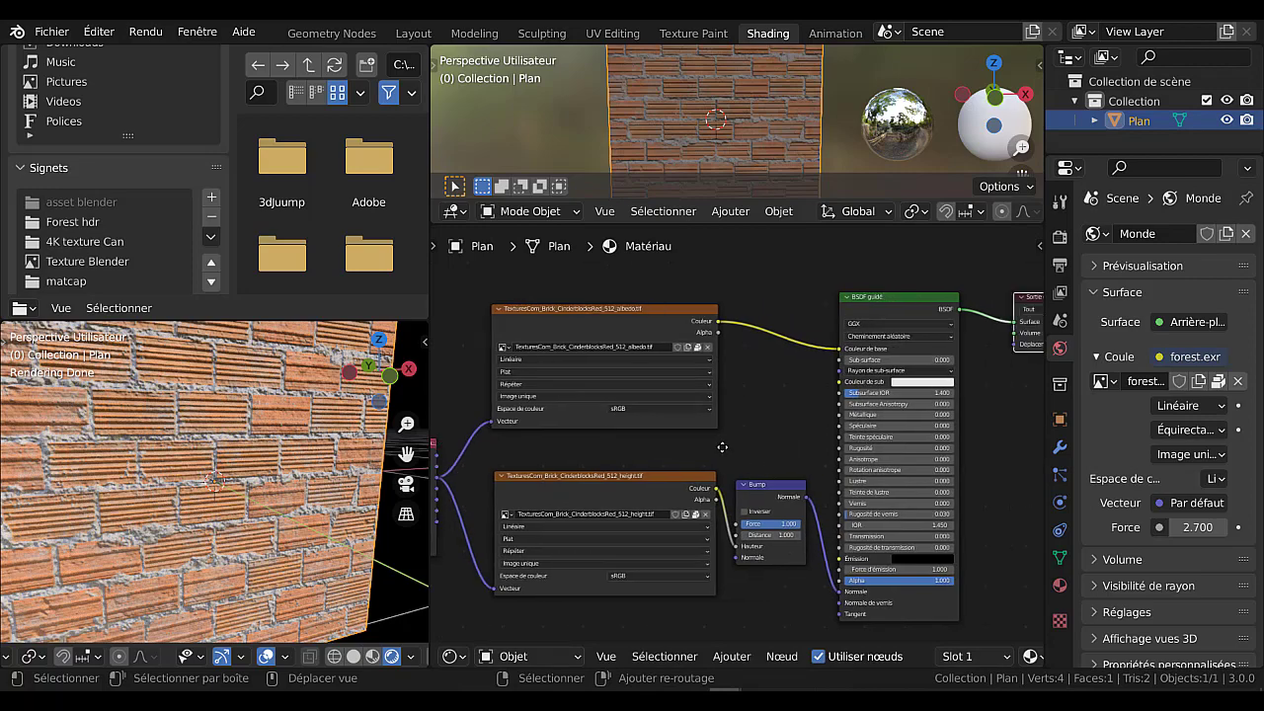
scroll(722, 446, "up", 3)
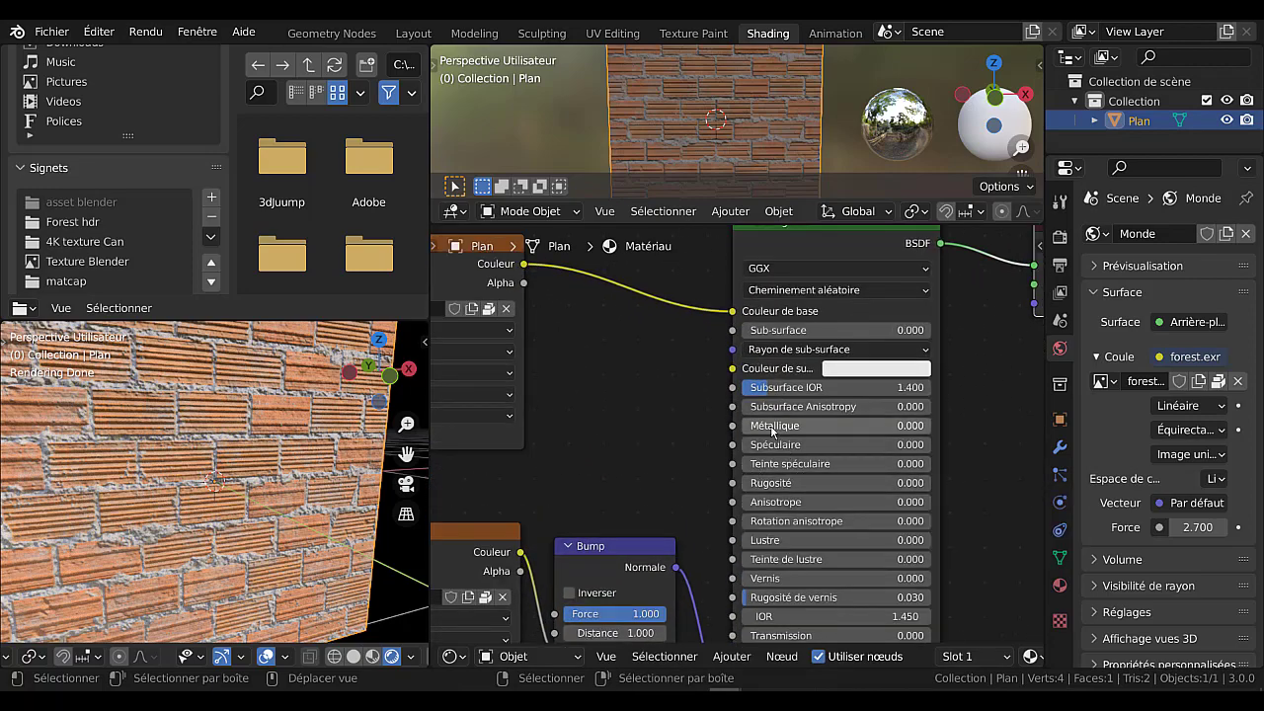
left_click_drag(775, 430, 901, 445)
mouse_move(286, 505)
middle_mouse_down()
mouse_move(336, 496)
mouse_move(297, 515)
middle_mouse_up()
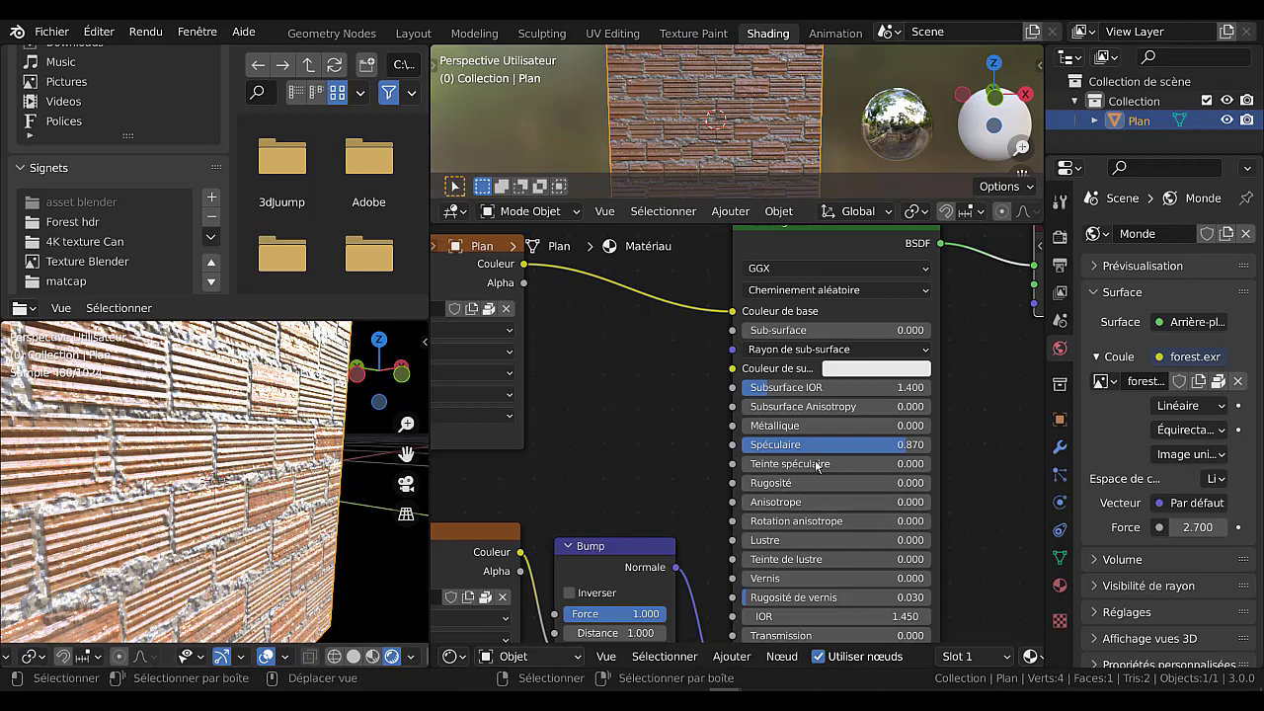
left_click_drag(793, 445, 622, 445)
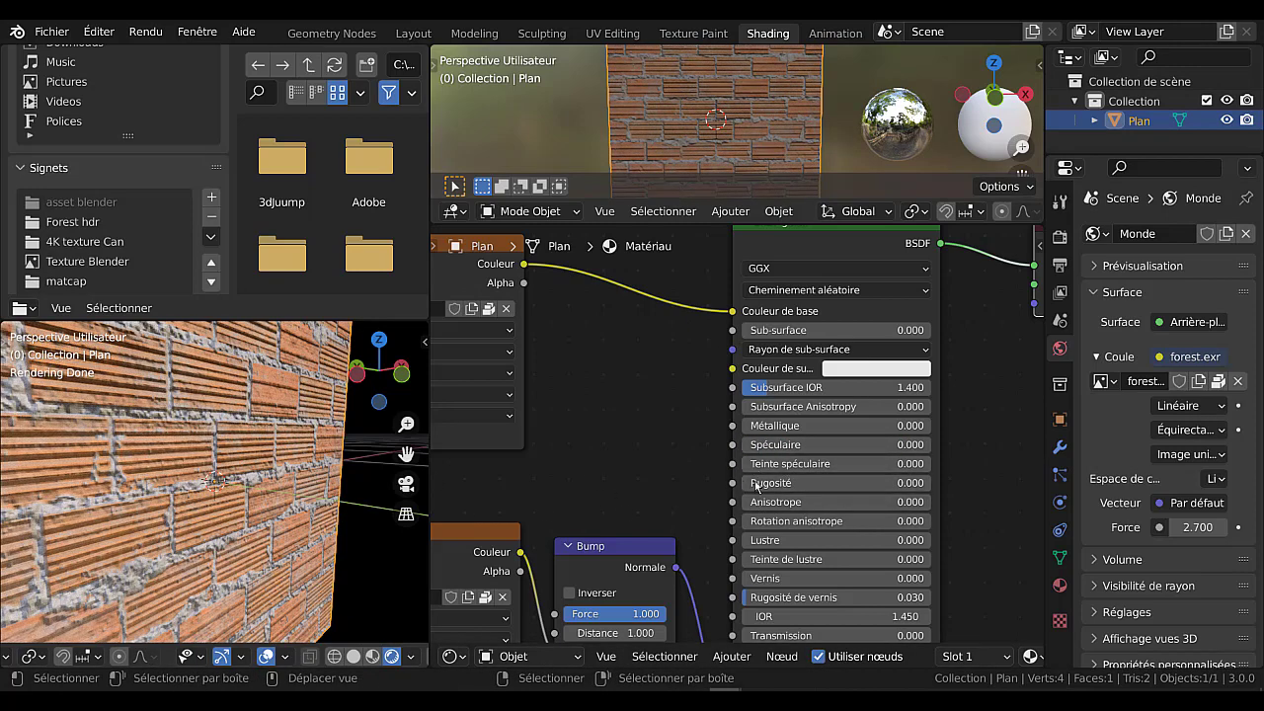
left_click_drag(787, 483, 740, 483)
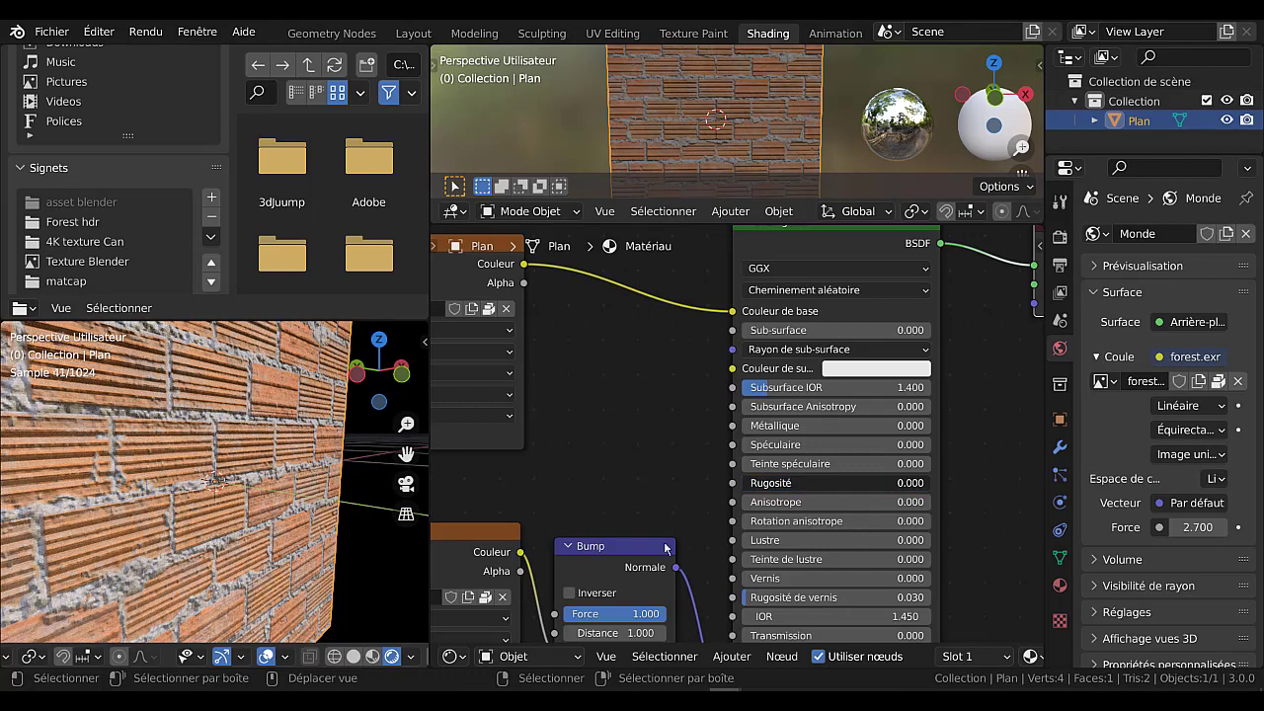
middle_click_drag(151, 502, 207, 460)
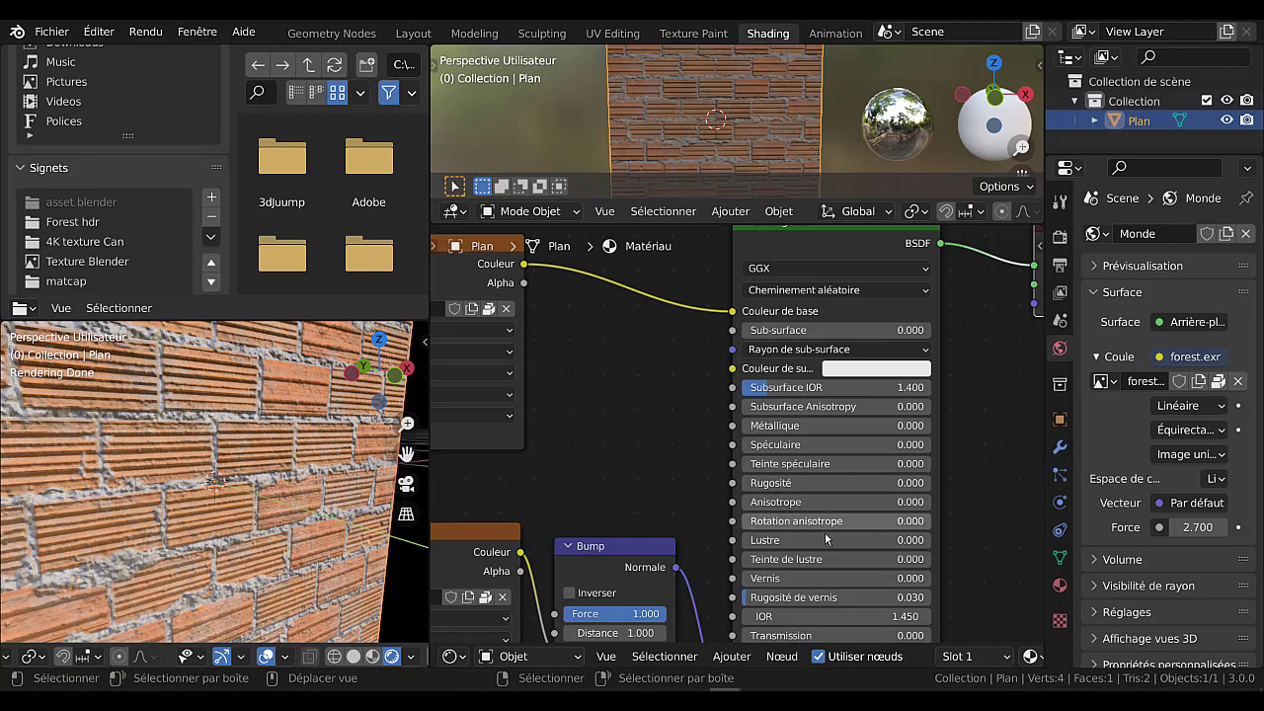
Lower the BSDF guidé node's Alpha to 0.097 to make the brick plane partly transparent.
scroll(836, 559, "down", 3)
middle_click_drag(911, 551, 922, 470)
scroll(824, 568, "up", 2)
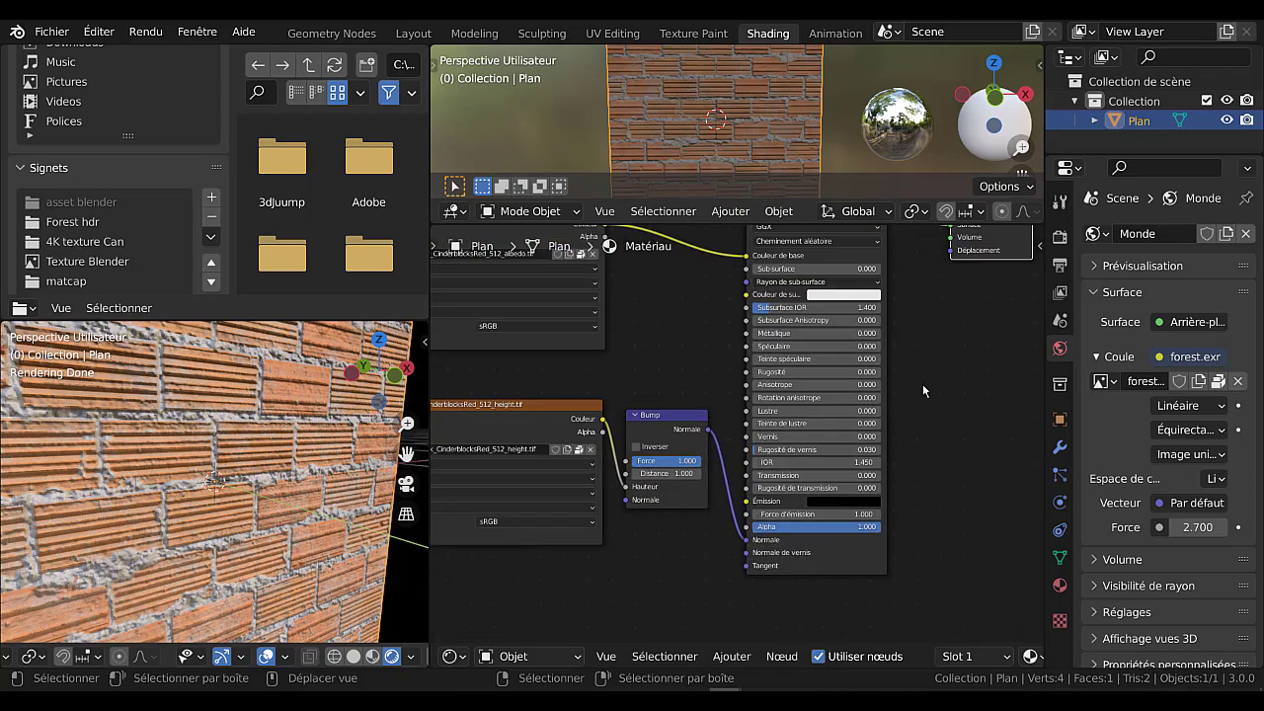
middle_click_drag(940, 400, 949, 368)
scroll(926, 400, "up", 4)
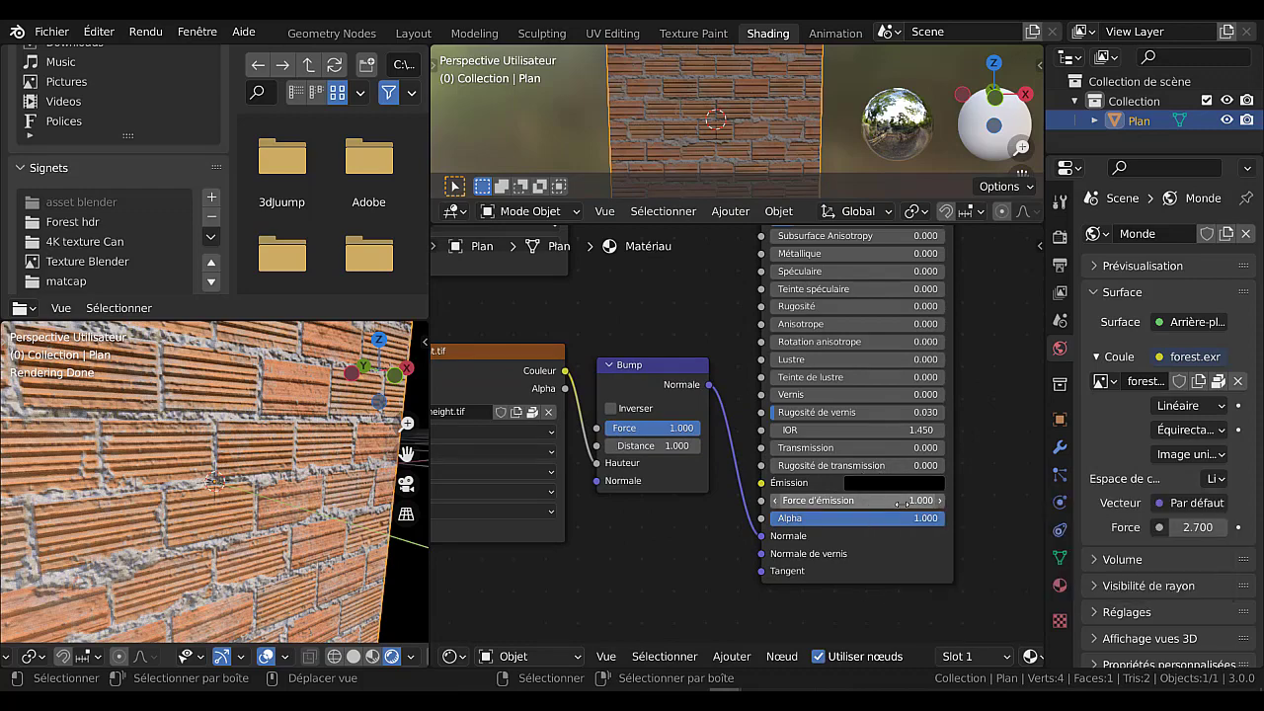
left_click_drag(913, 518, 755, 518)
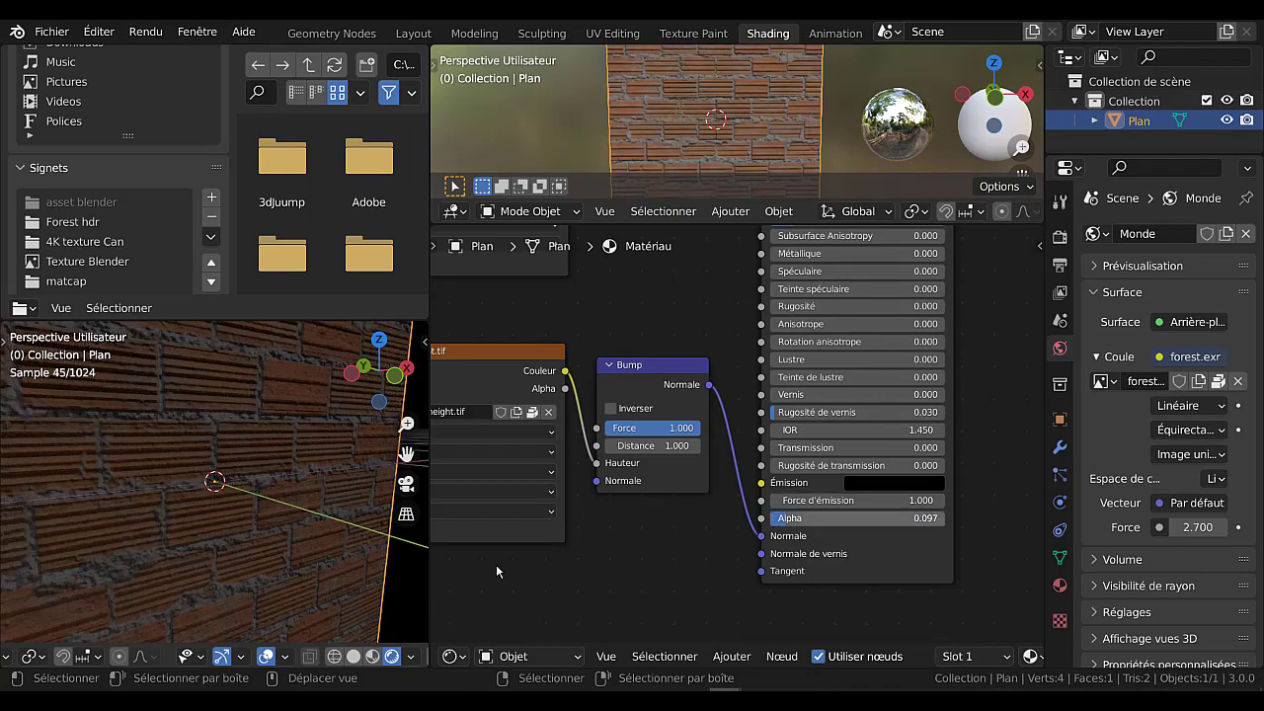
Add a cube mesh to the scene in the Layout workspace.
scroll(227, 524, "down", 5)
middle_click_drag(227, 523, 191, 631)
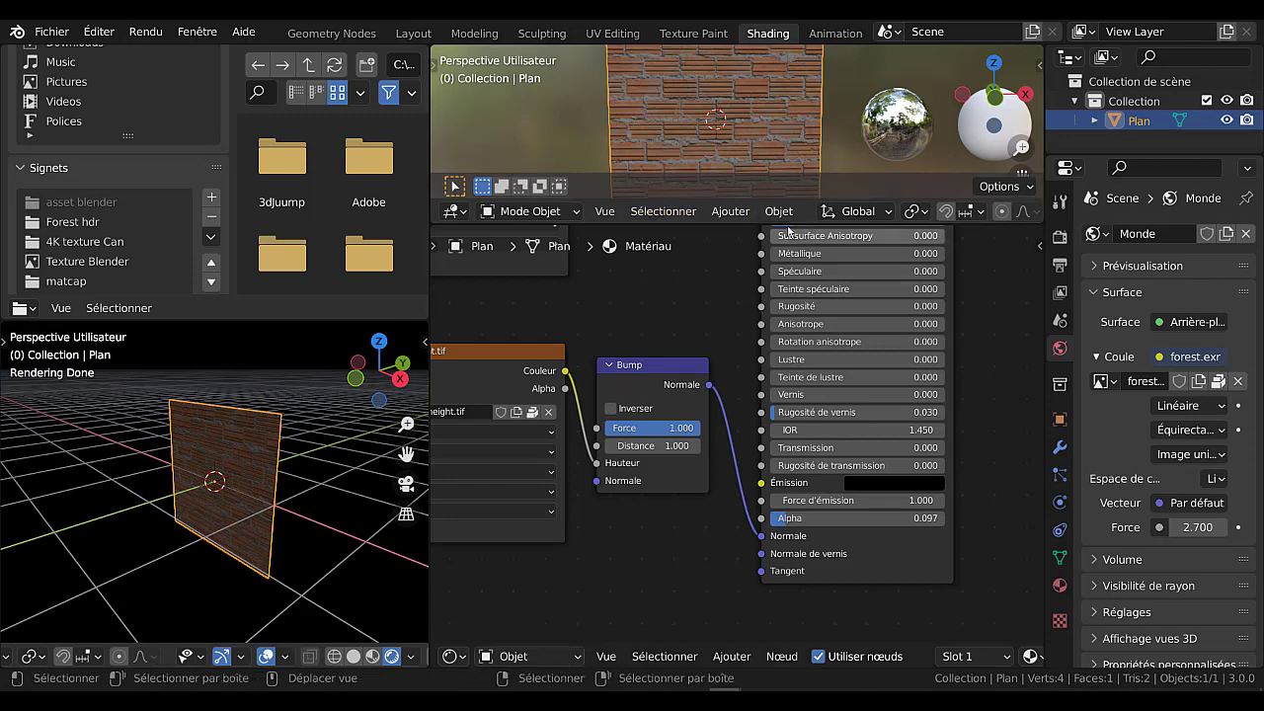
left_click(777, 212)
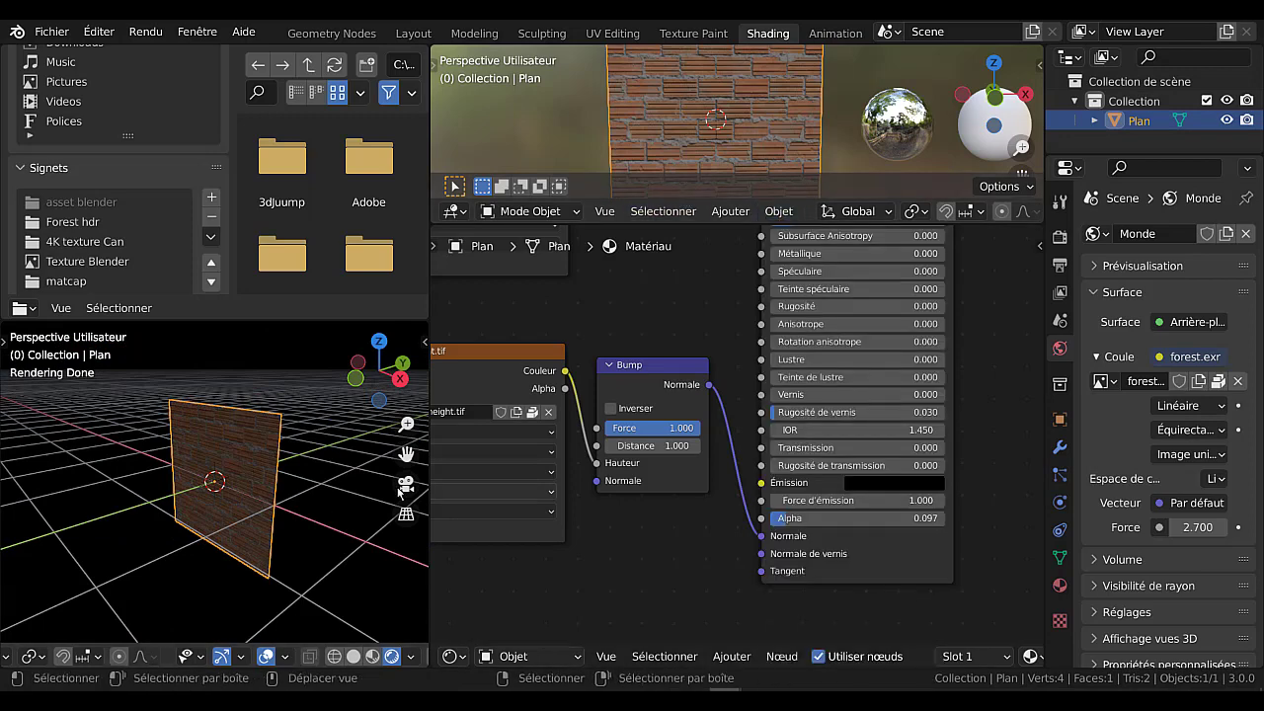
scroll(261, 589, "down", 3)
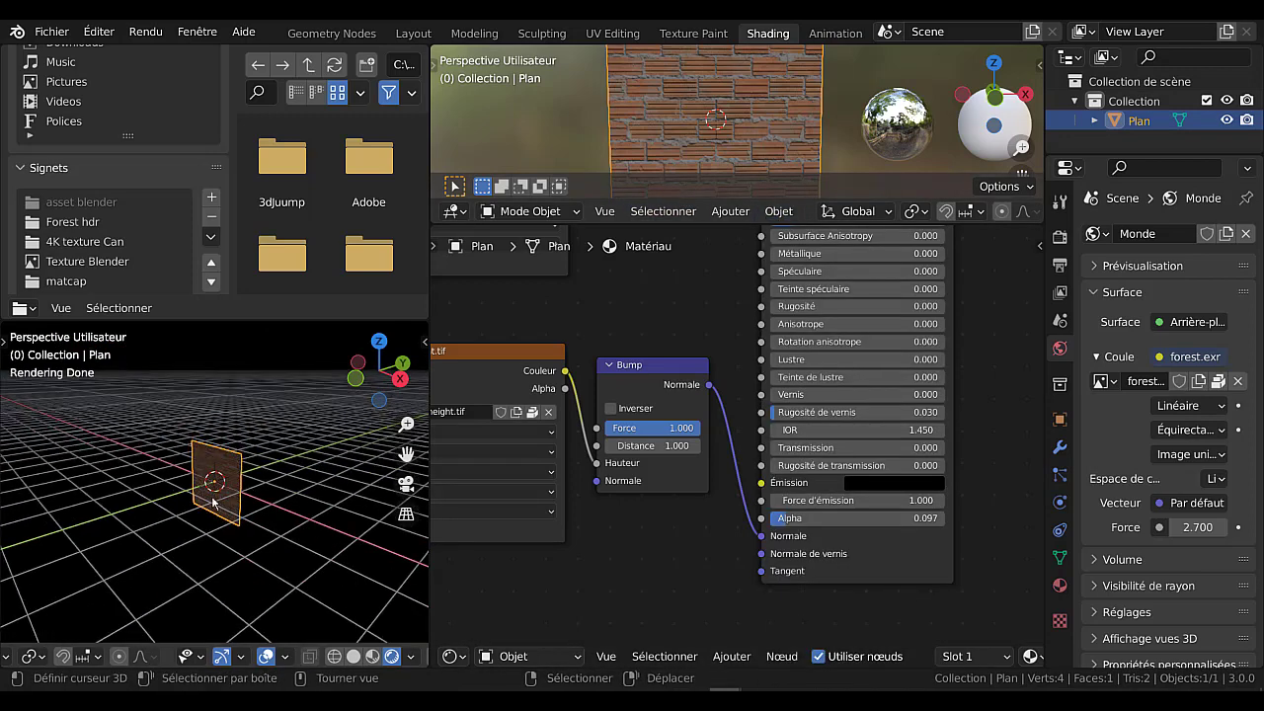
left_click(405, 32)
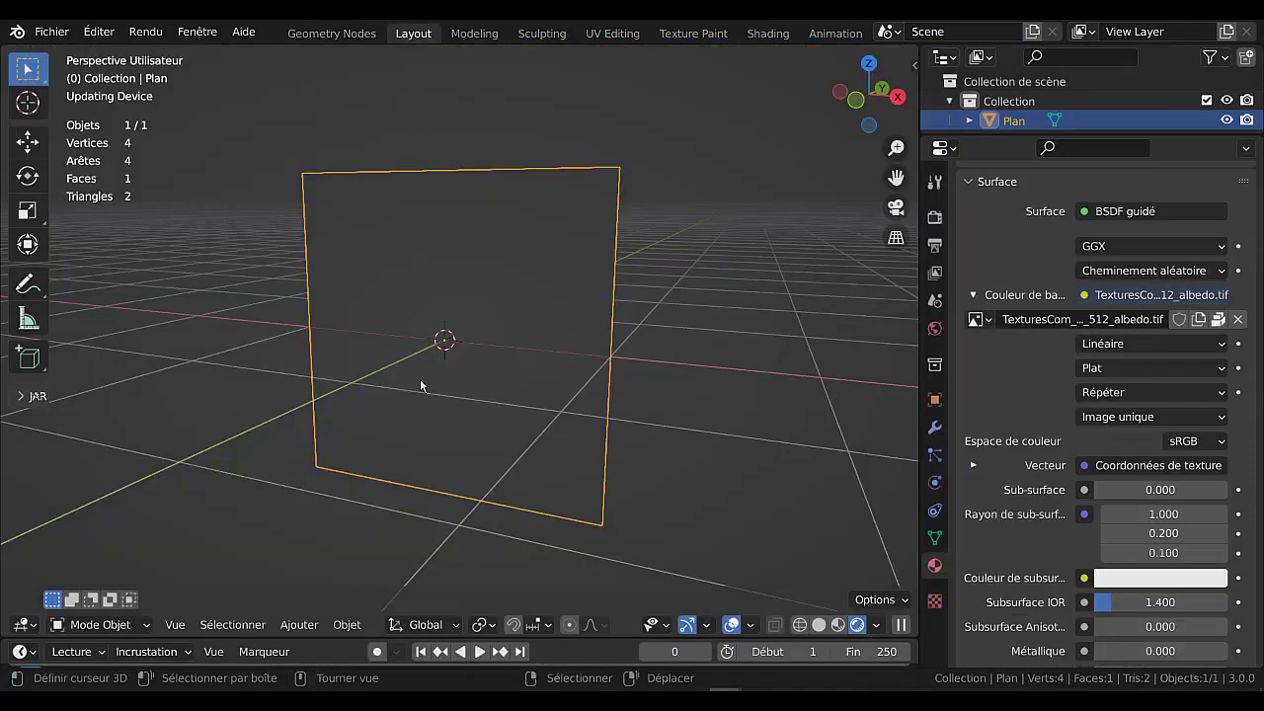
left_click(347, 625)
mouse_move(299, 623)
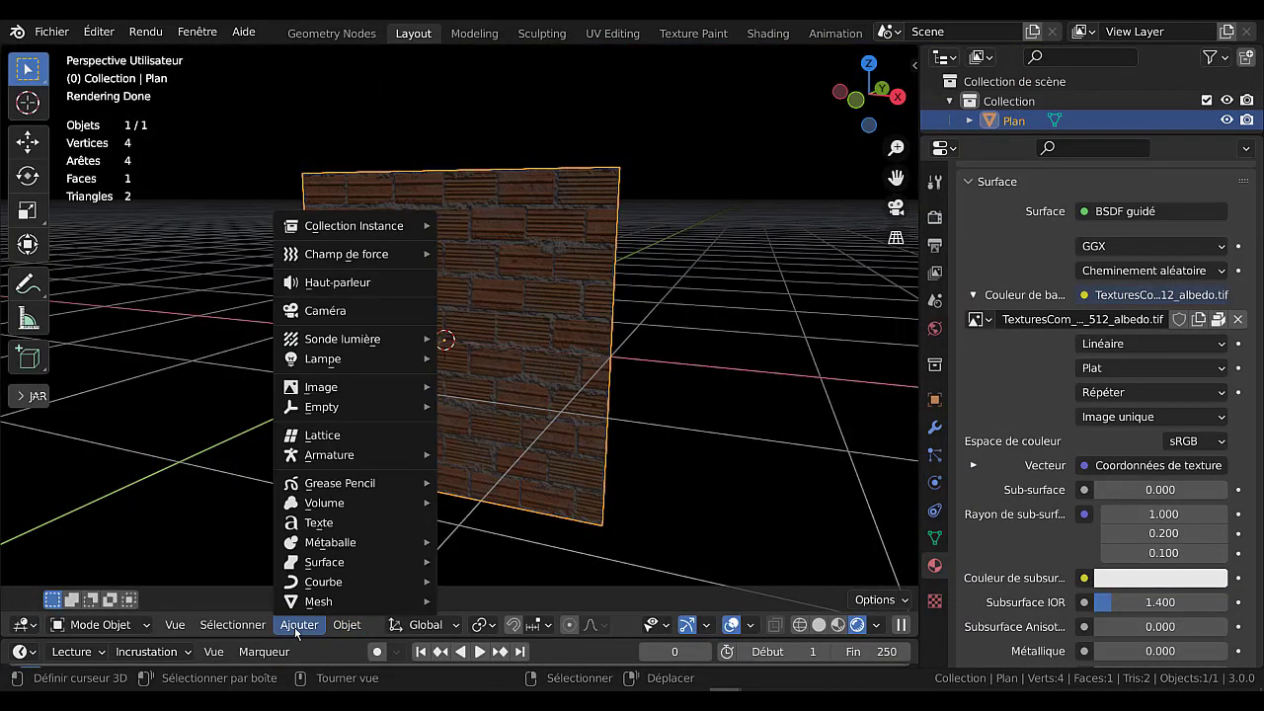
mouse_move(318, 602)
left_click(482, 52)
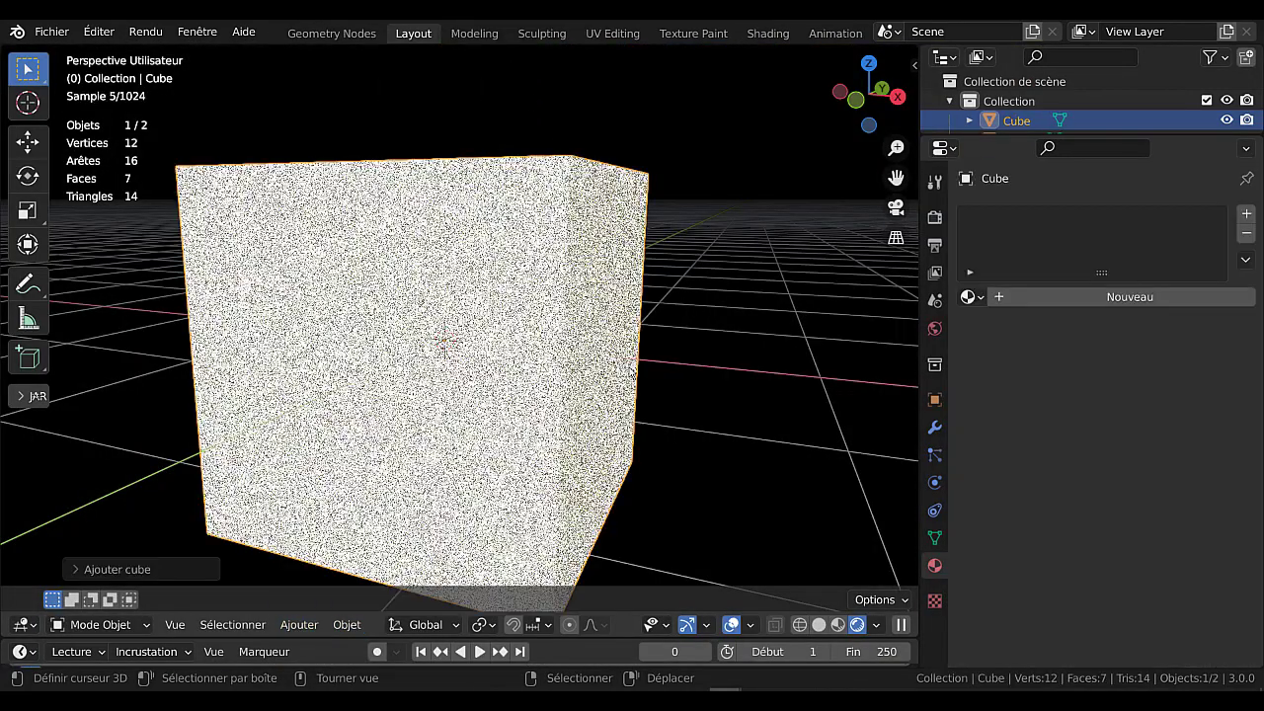
Scale the cube down and move it along the Y axis so it sits behind the brick plane.
scroll(632, 370, "down", 3)
middle_click_drag(632, 370, 531, 421)
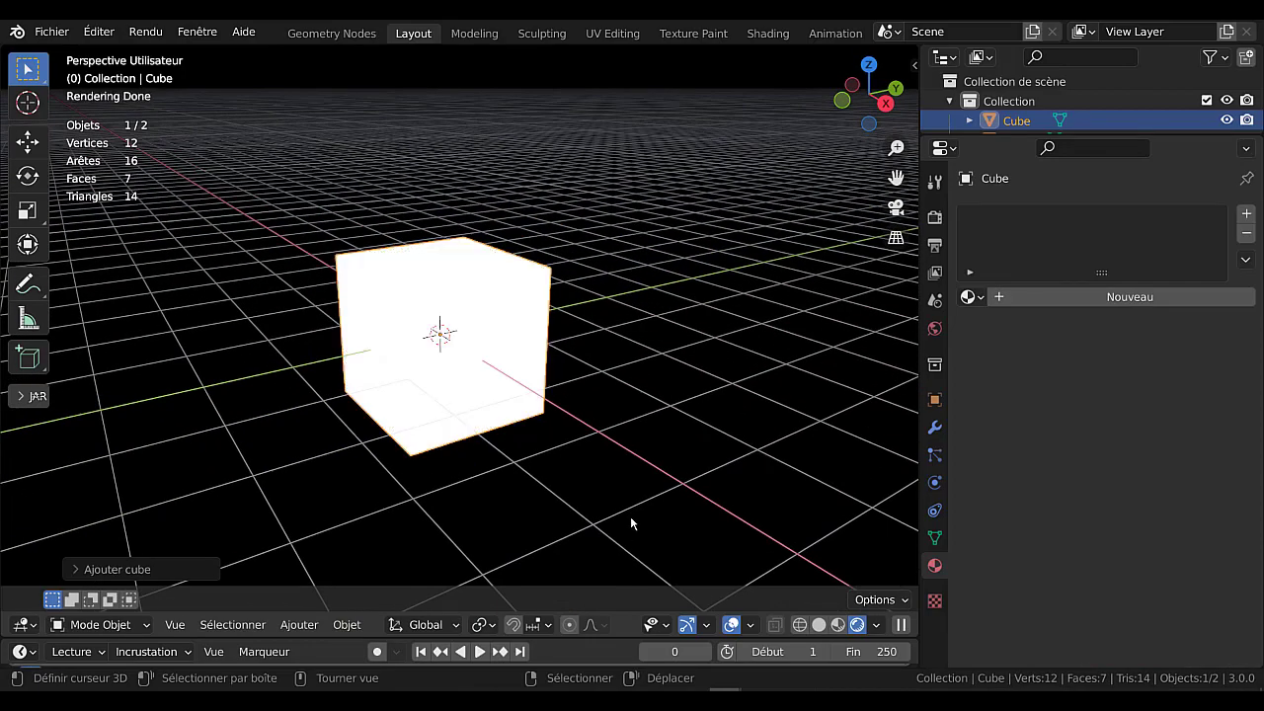
key("s")
left_click(569, 429)
key("g")
key("y")
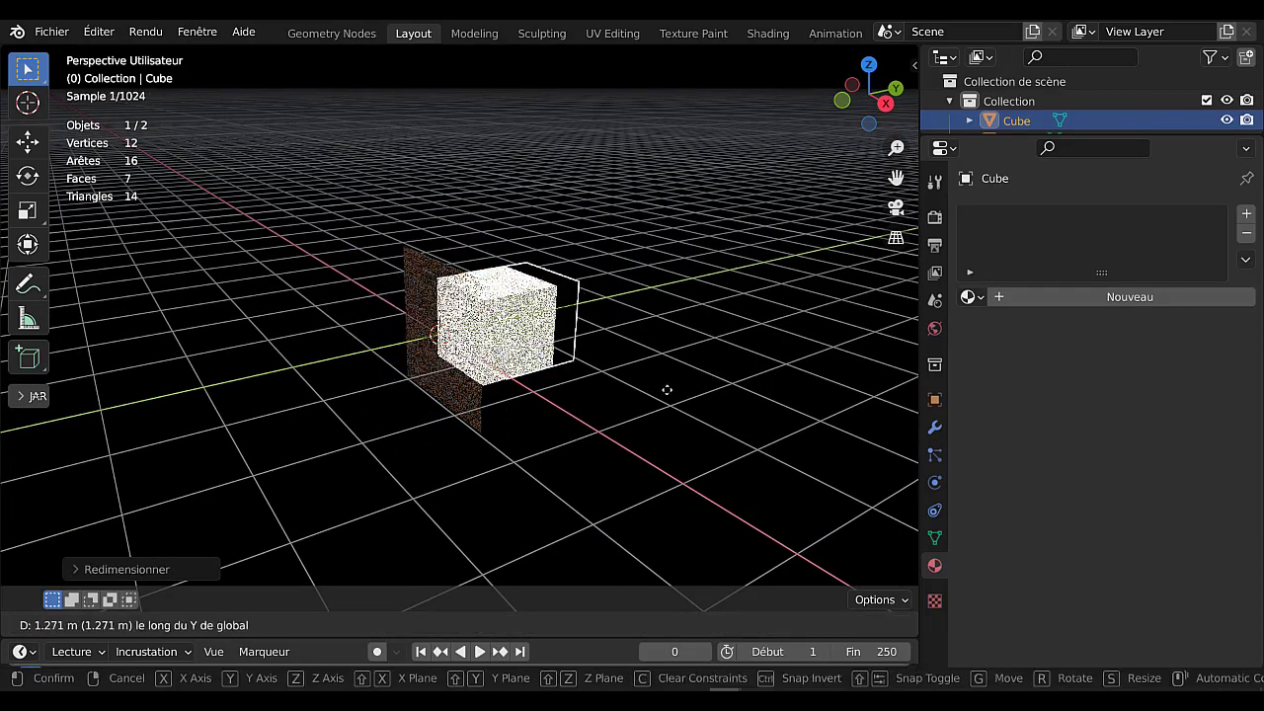
left_click(605, 435)
mouse_move(605, 435)
middle_mouse_down()
mouse_move(697, 411)
mouse_move(542, 452)
mouse_move(604, 433)
middle_mouse_up()
scroll(613, 424, "up", 4)
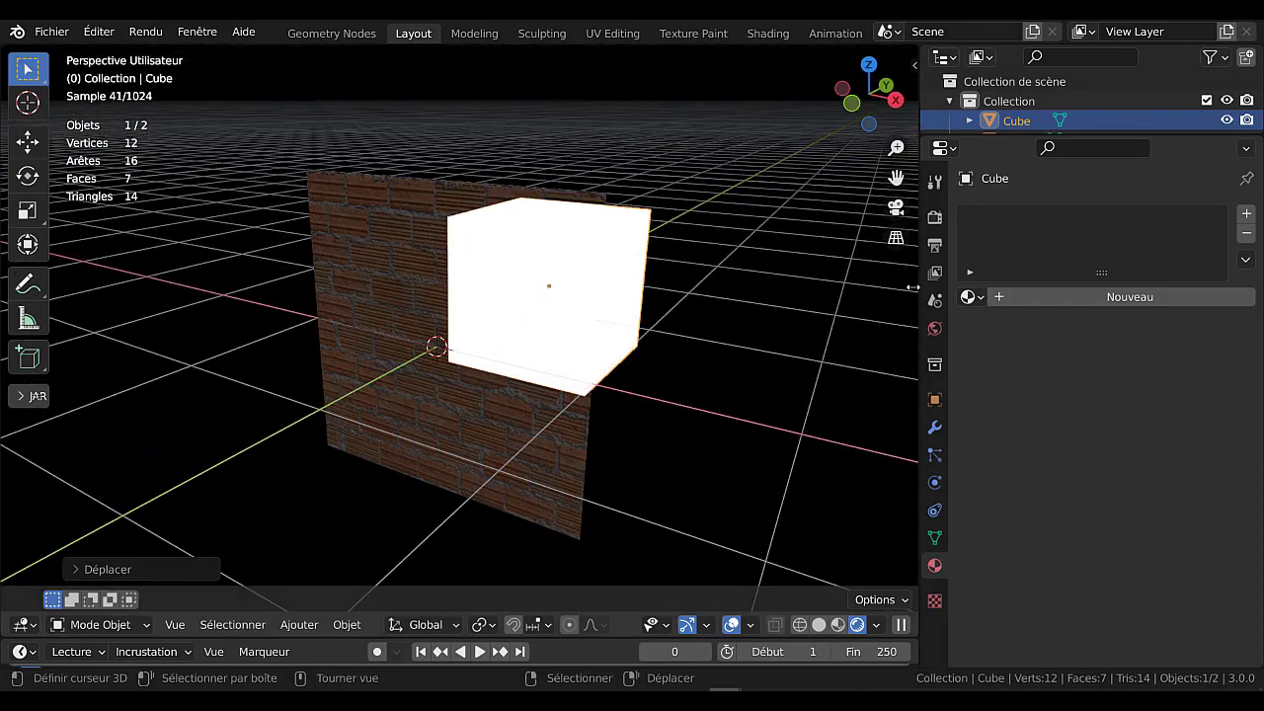
Return to the Shading workspace, select the brick plane, and set its BSDF guidé Alpha to 1.000.
left_click(766, 34)
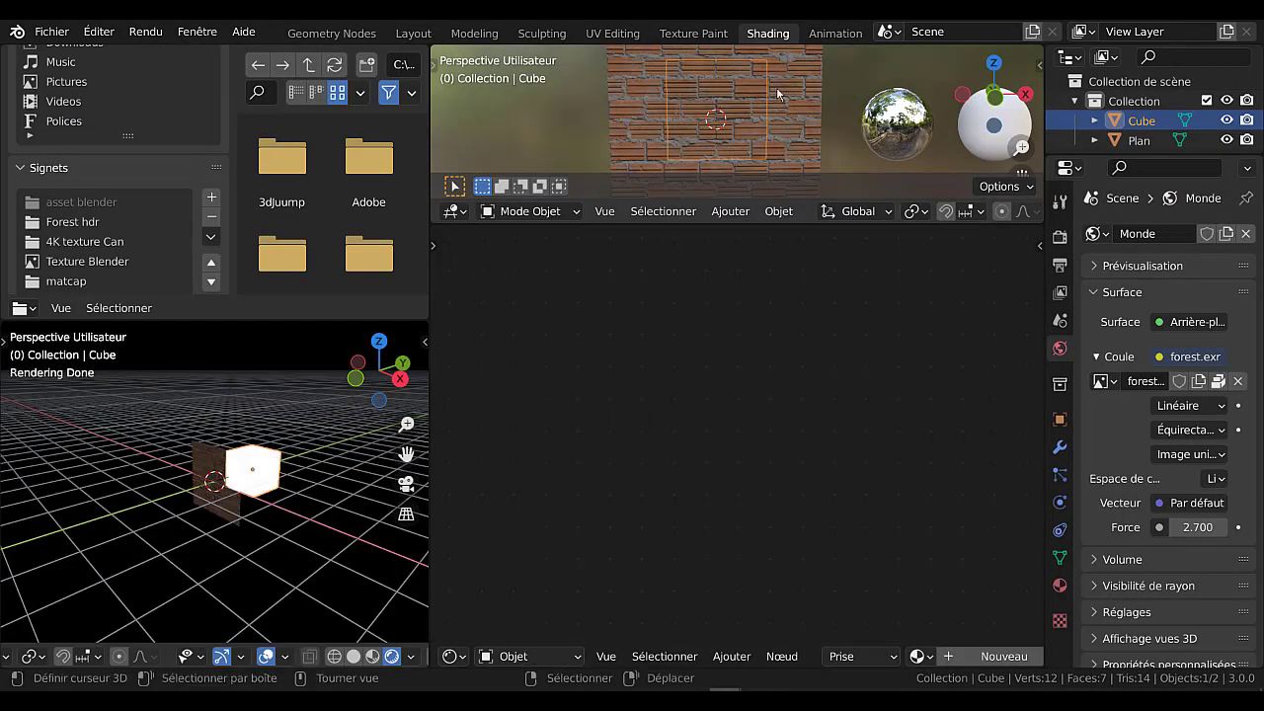
left_click(777, 93)
scroll(772, 551, "down", 2)
scroll(790, 553, "up", 2)
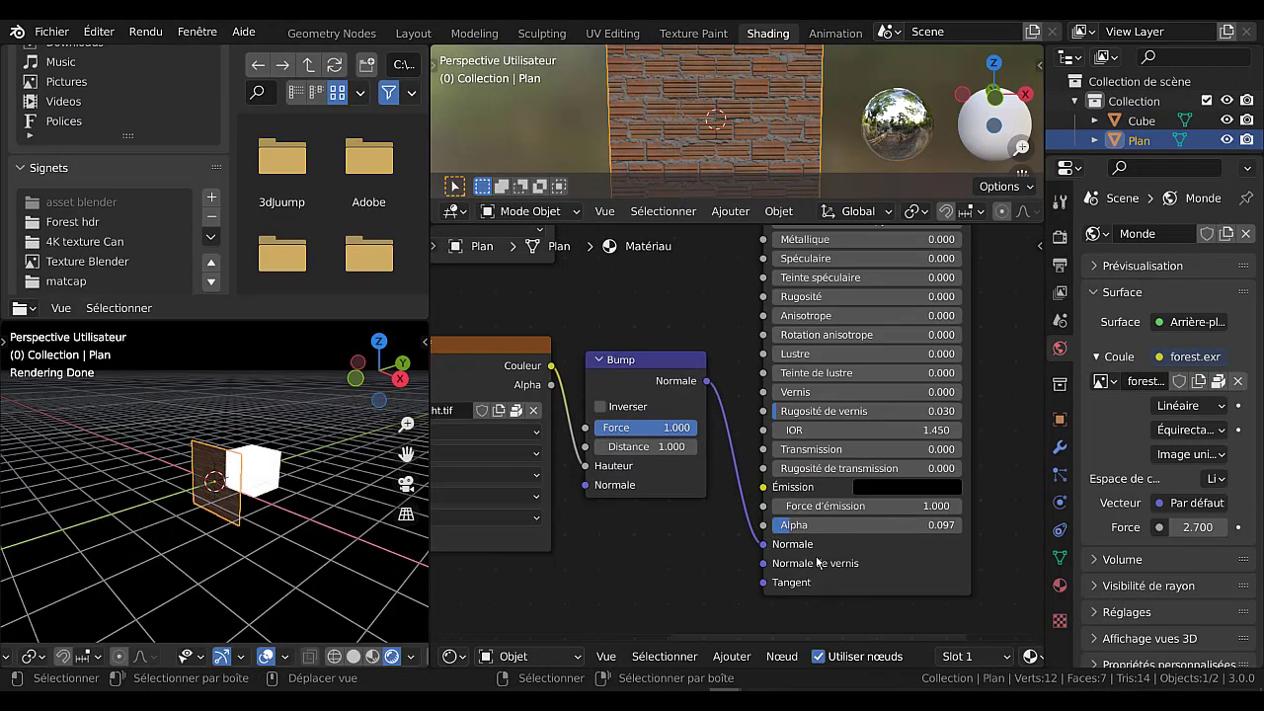
scroll(817, 563, "up", 1)
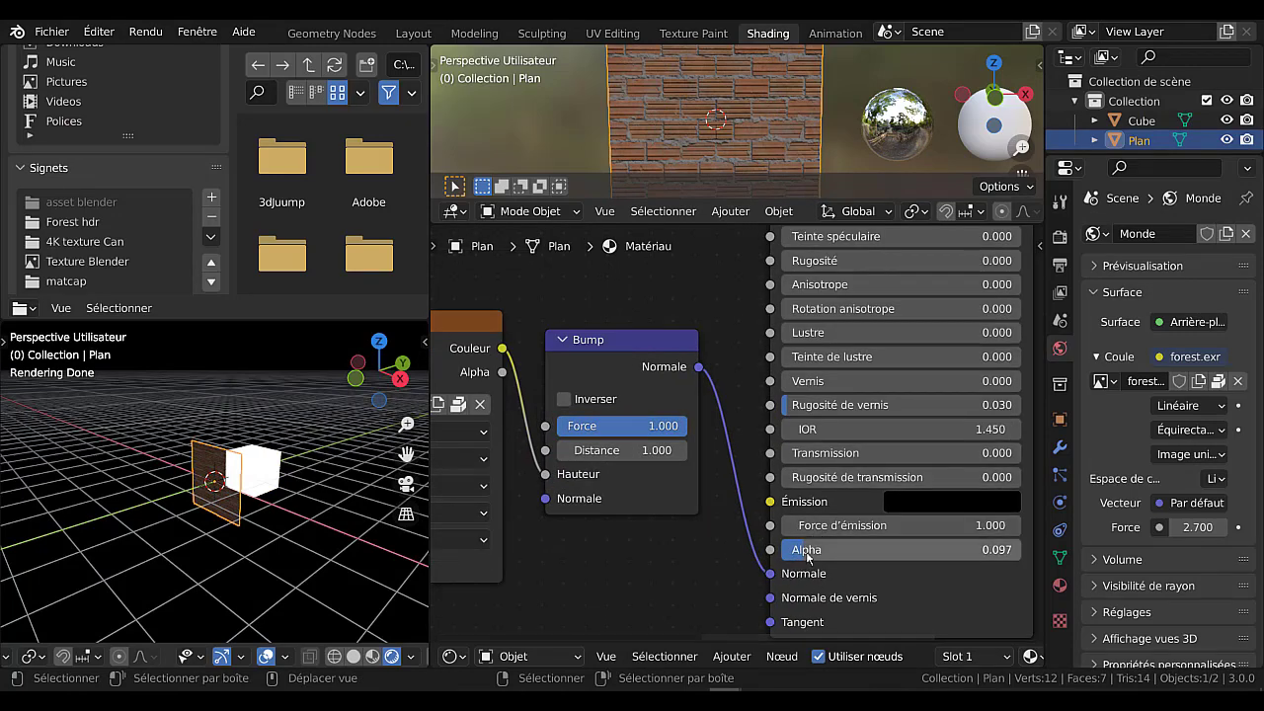
left_click_drag(802, 550, 1021, 550)
scroll(253, 501, "up", 5)
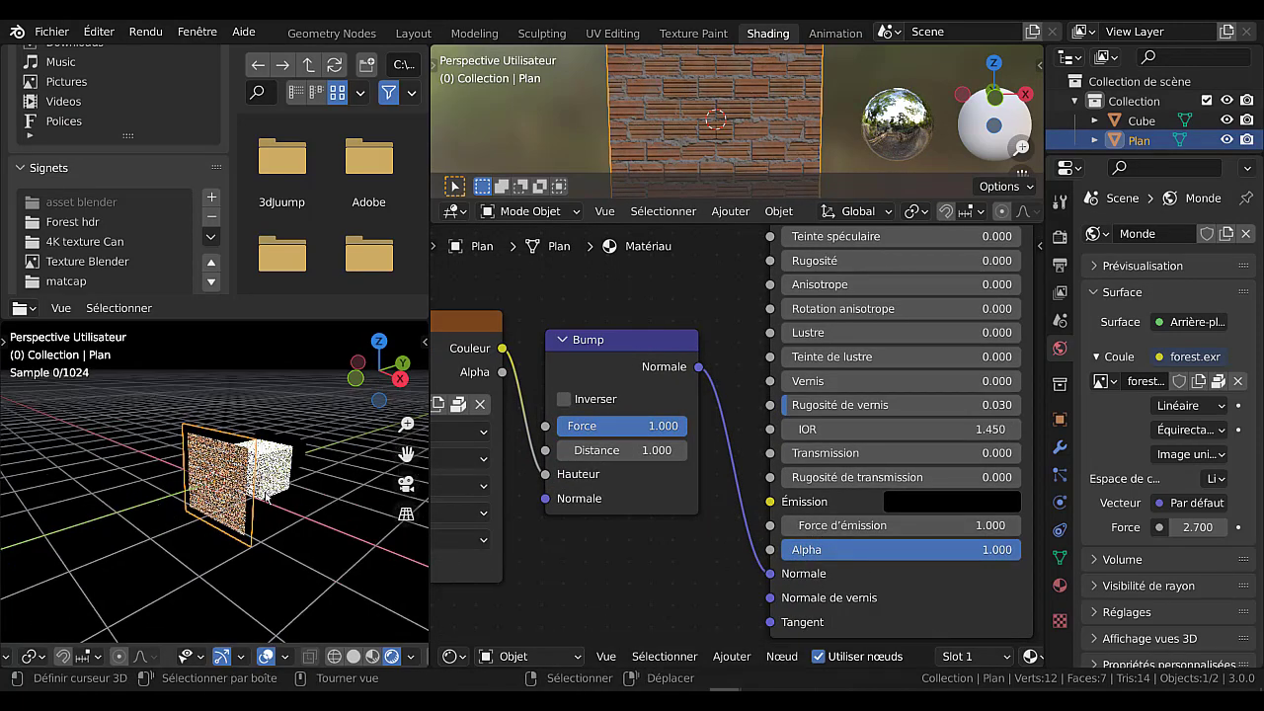
middle_click_drag(254, 499, 255, 495)
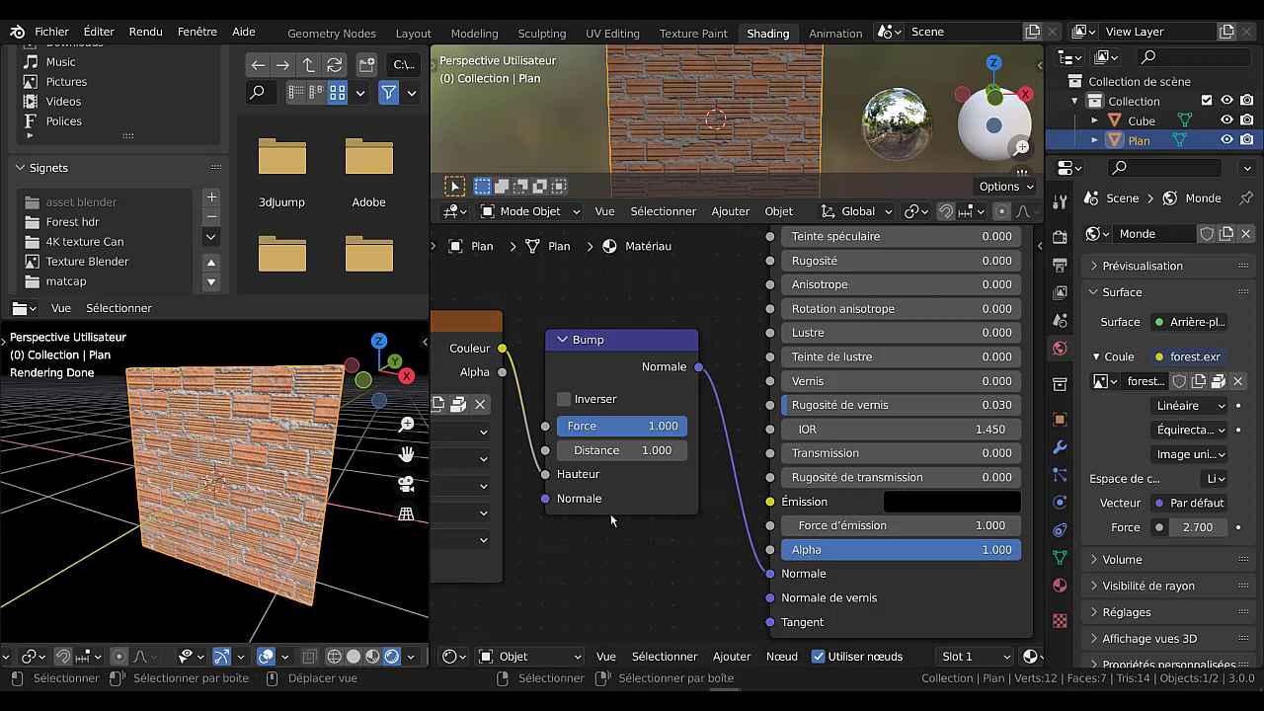
Tidy the brick material's node layout by shifting the texture coordinate node slightly and moving the material output closer to the BSDF guidé node.
scroll(610, 523, "down", 4)
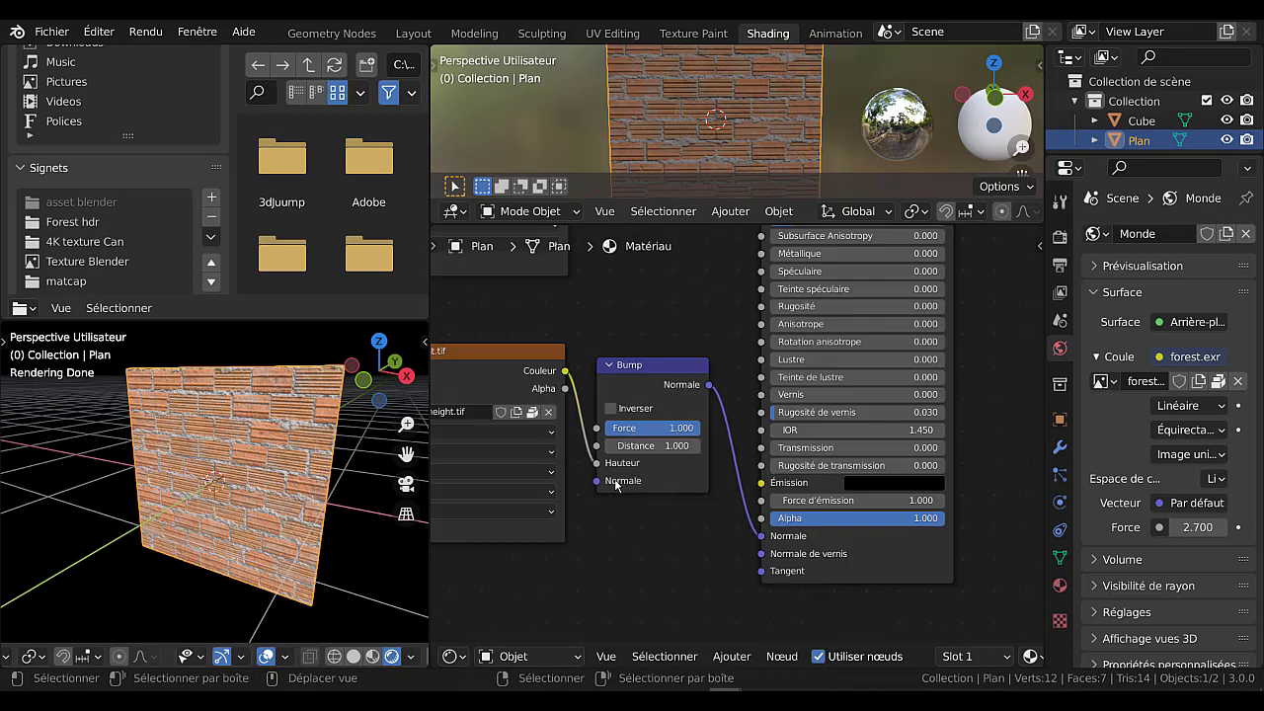
middle_click_drag(659, 529, 719, 587)
scroll(712, 576, "down", 4)
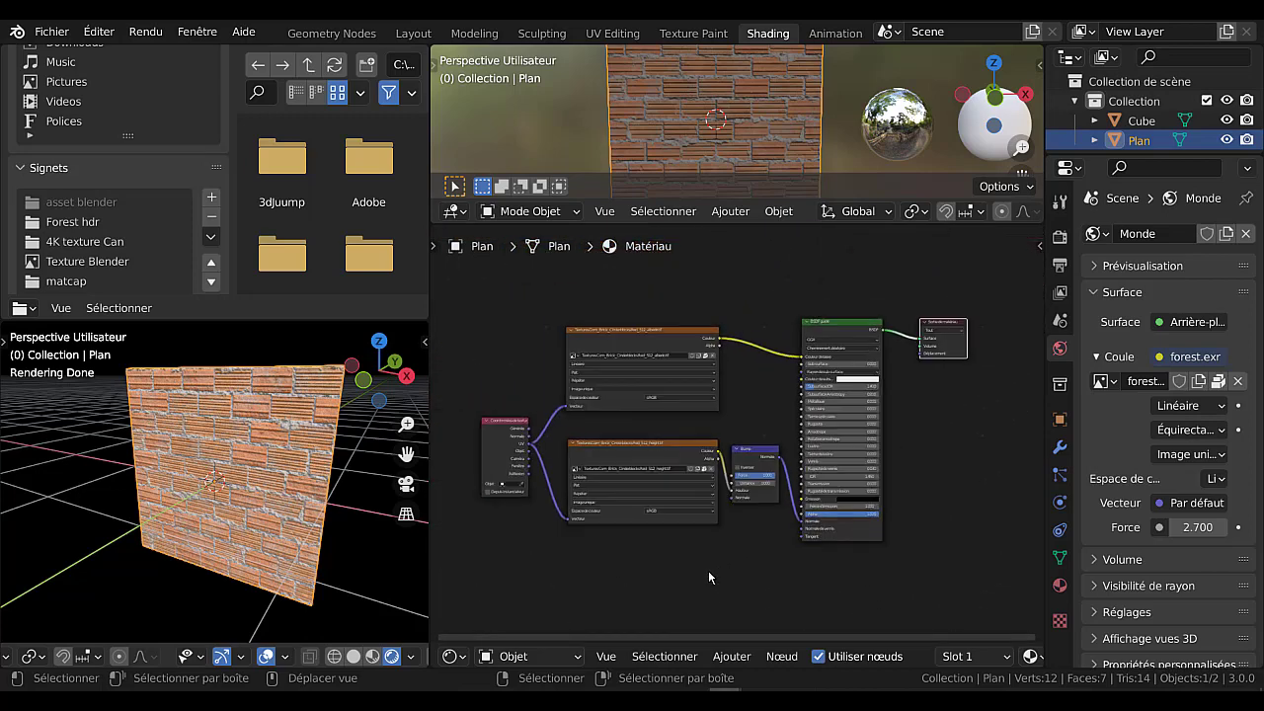
left_click_drag(497, 426, 503, 422)
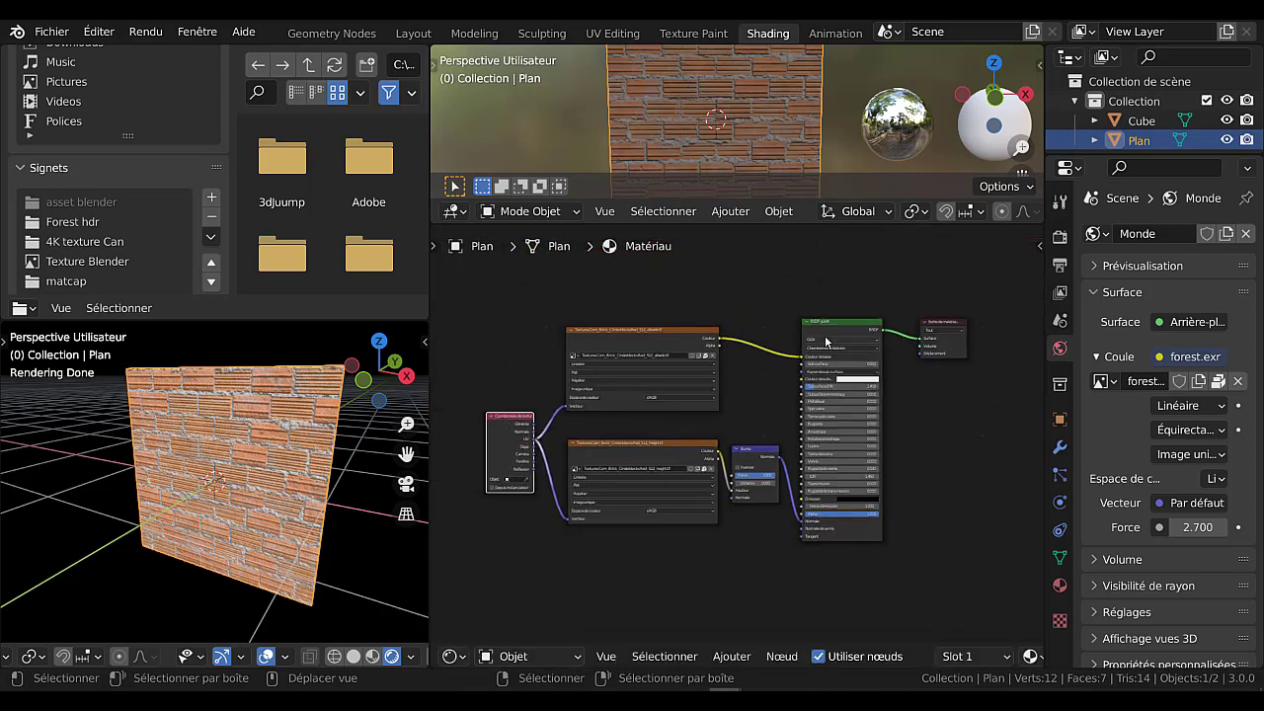
left_click_drag(947, 325, 928, 337)
mouse_move(970, 431)
middle_mouse_down()
mouse_move(925, 418)
mouse_move(973, 424)
middle_mouse_up()
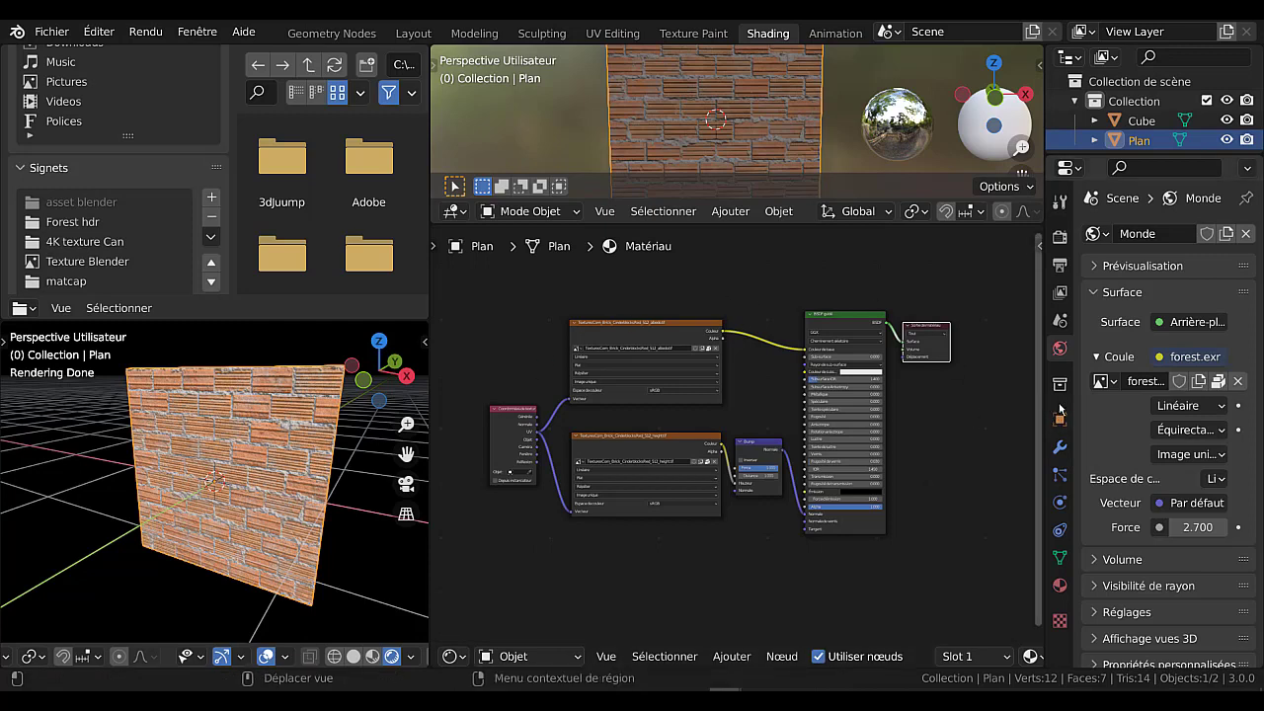
Widen the 3D viewport and node editor areas, and make the 3D viewport taller so the whole brick plane shows.
left_click_drag(1045, 403, 1102, 402)
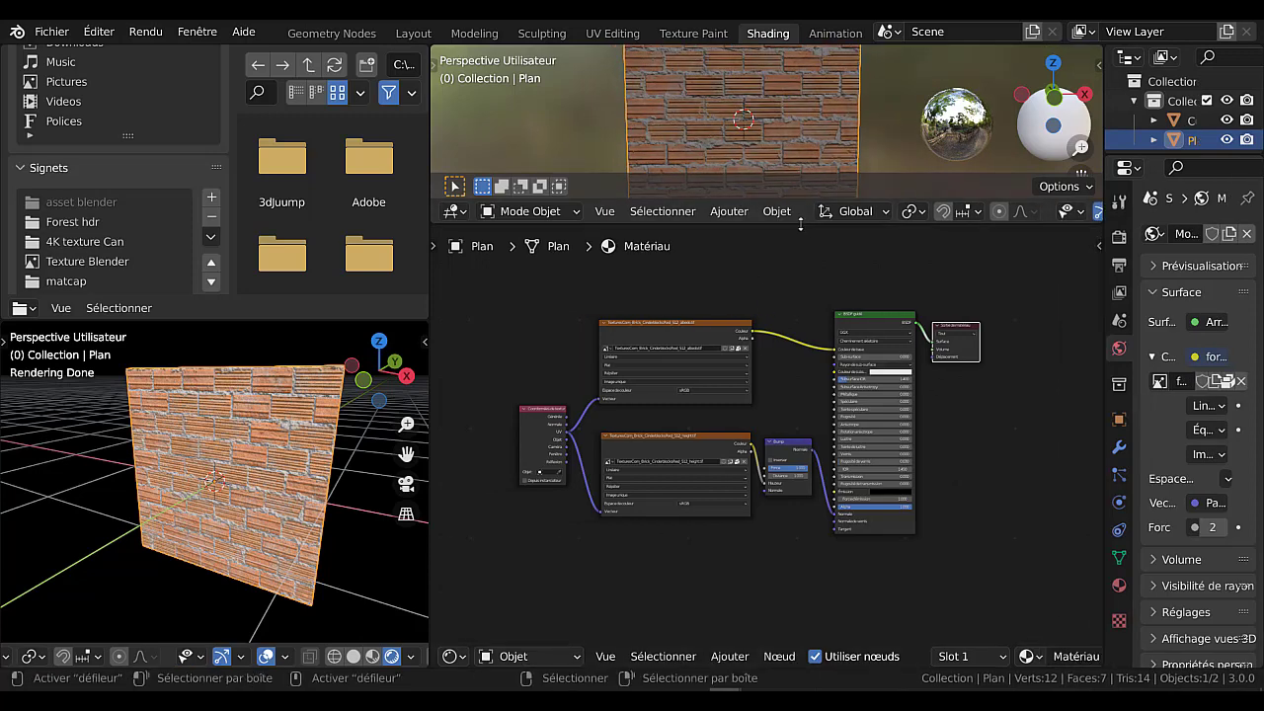
left_click_drag(799, 224, 800, 375)
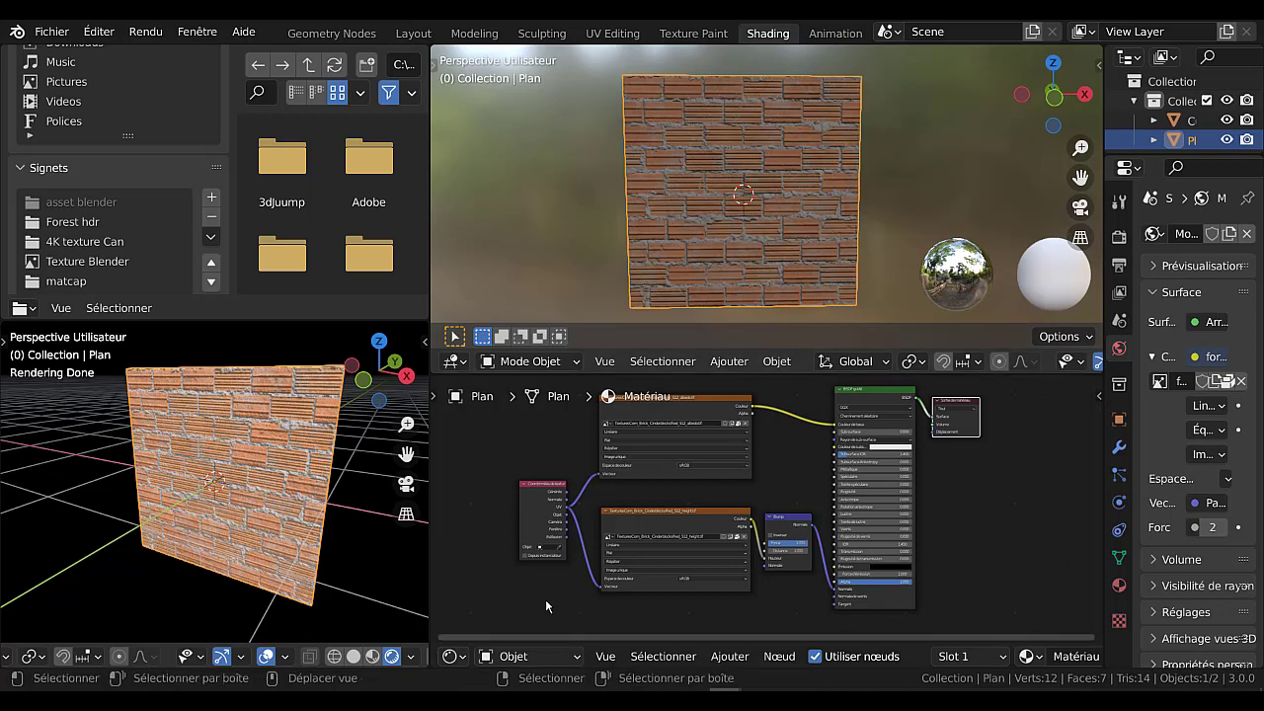
scroll(546, 604, "up", 3)
scroll(546, 604, "down", 3)
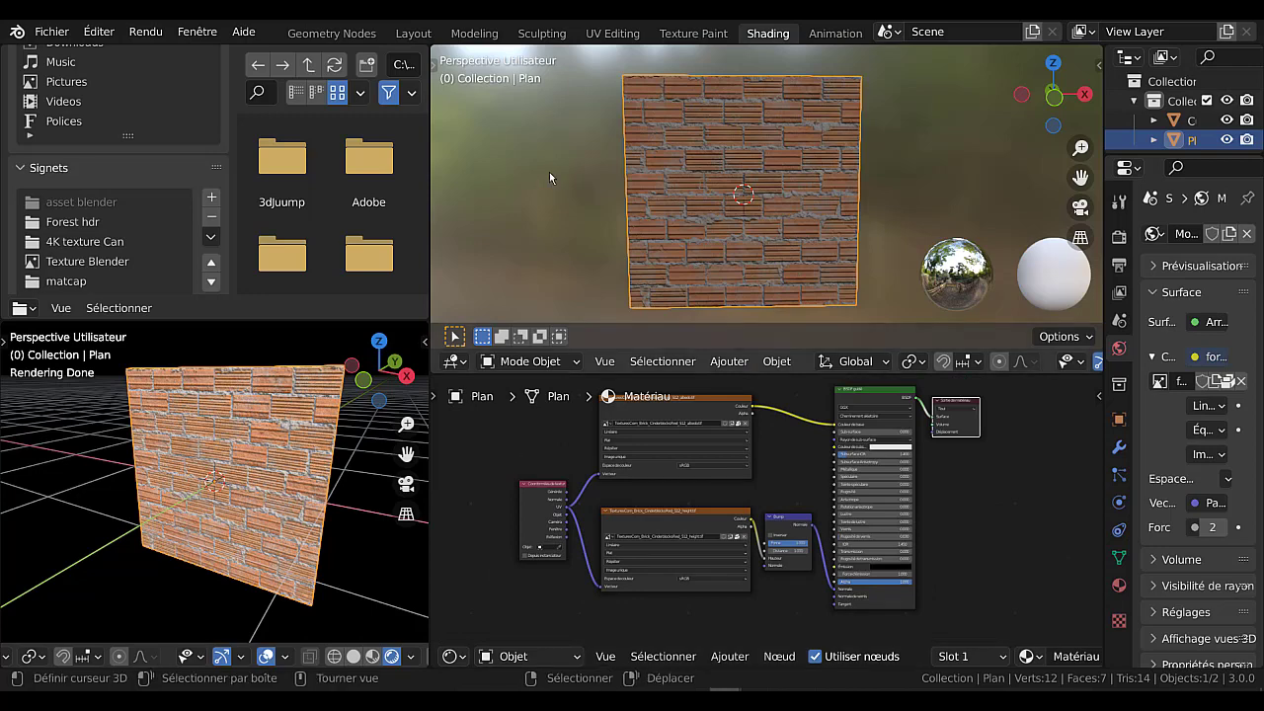
Switch to the UV Editing workspace, widen its 3D viewport, and deselect the plane's geometry.
left_click(612, 32)
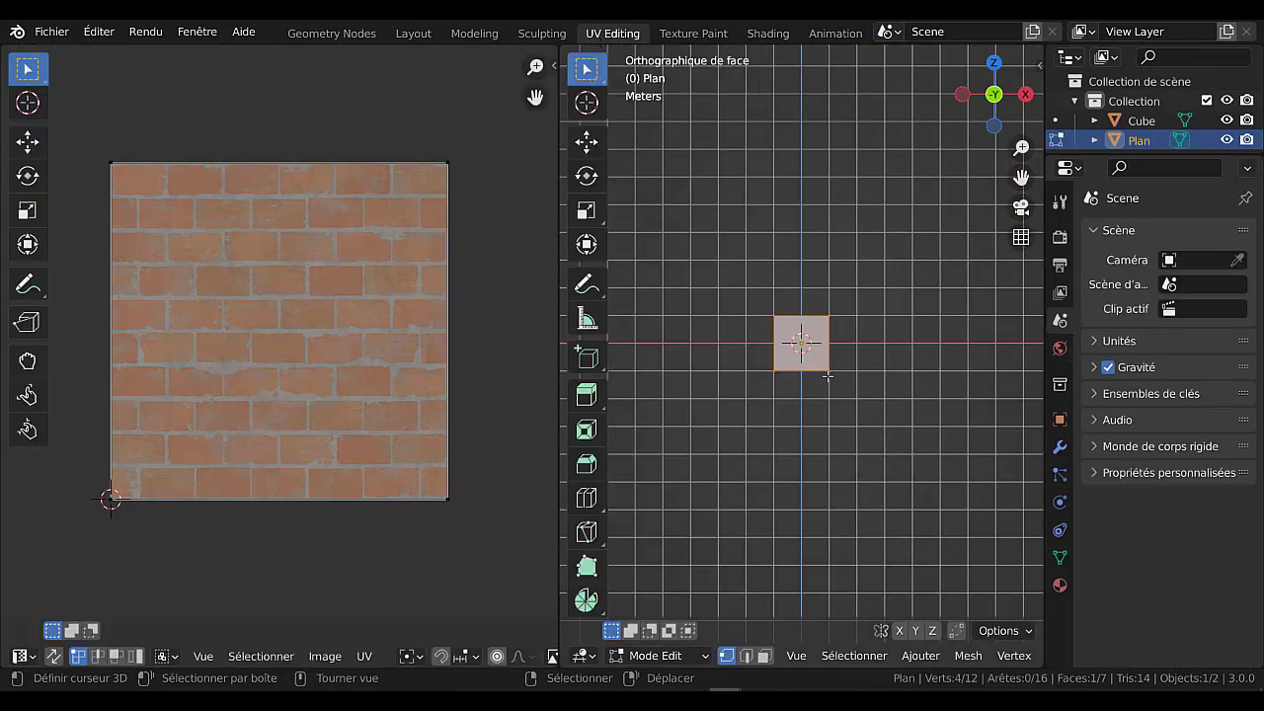
scroll(887, 421, "up", 8)
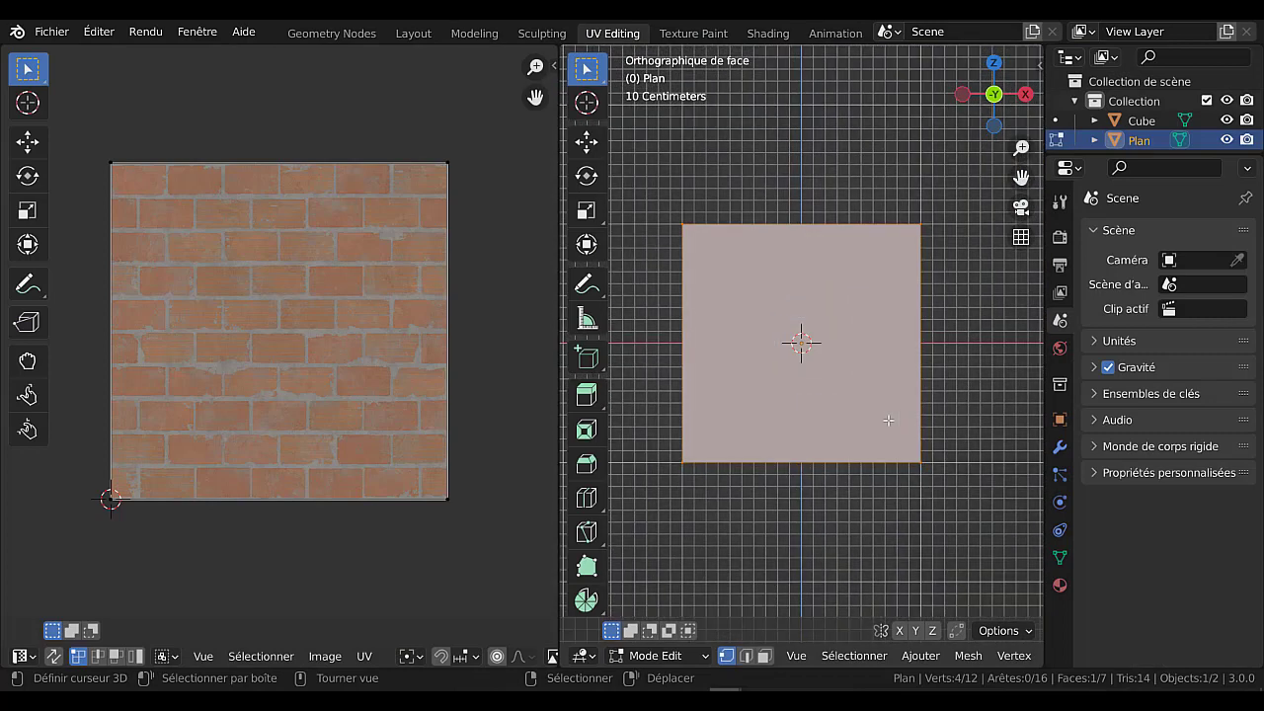
left_click_drag(1044, 353, 1180, 353)
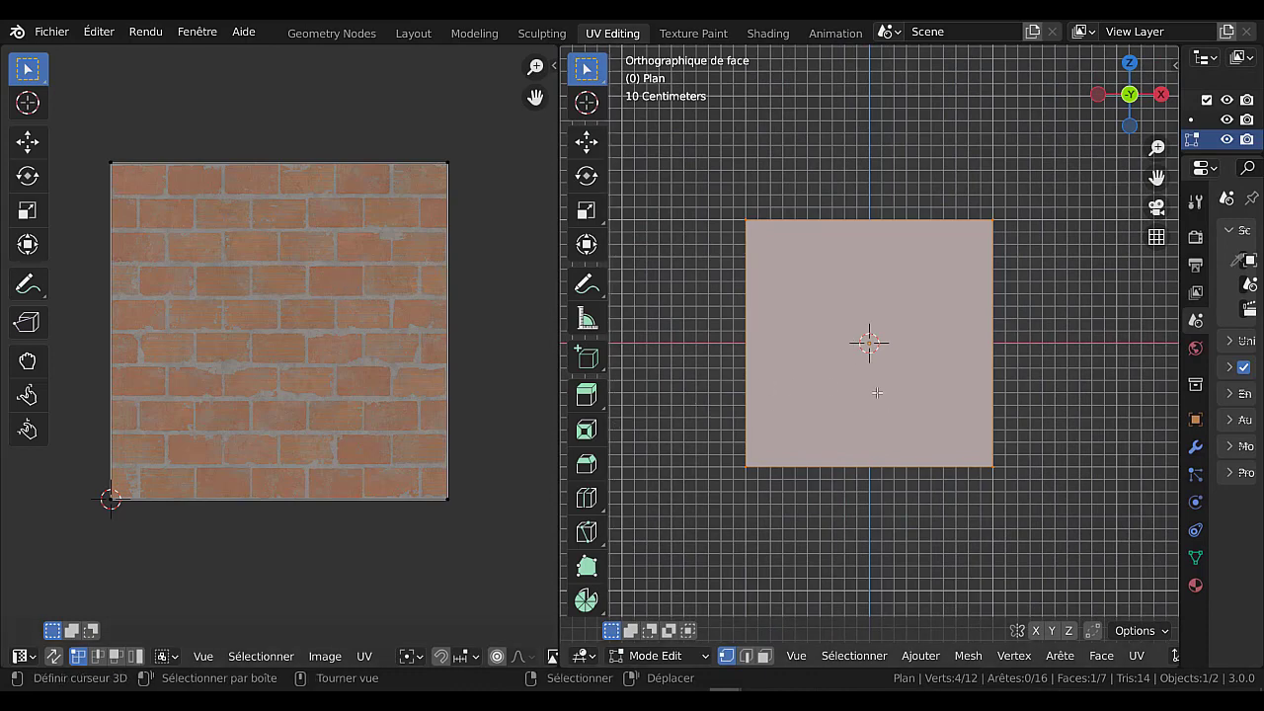
left_click(845, 331)
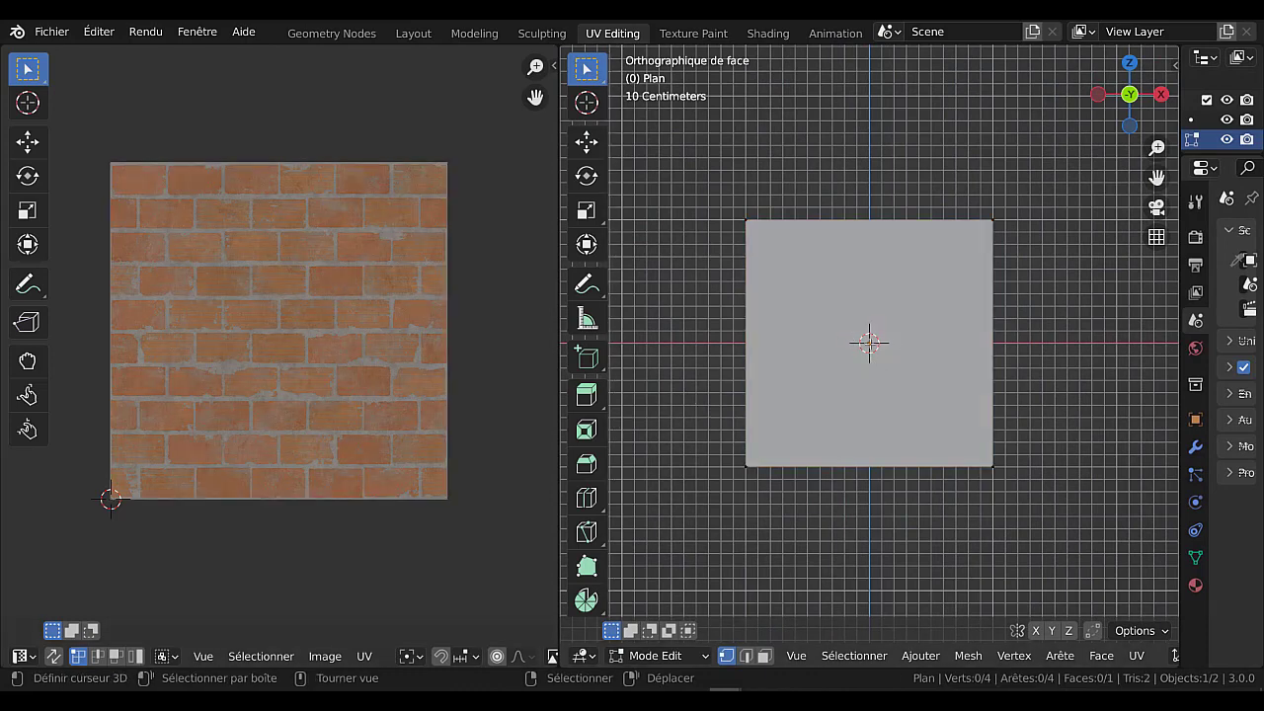
scroll(867, 345, "down", 3)
scroll(834, 362, "up", 2)
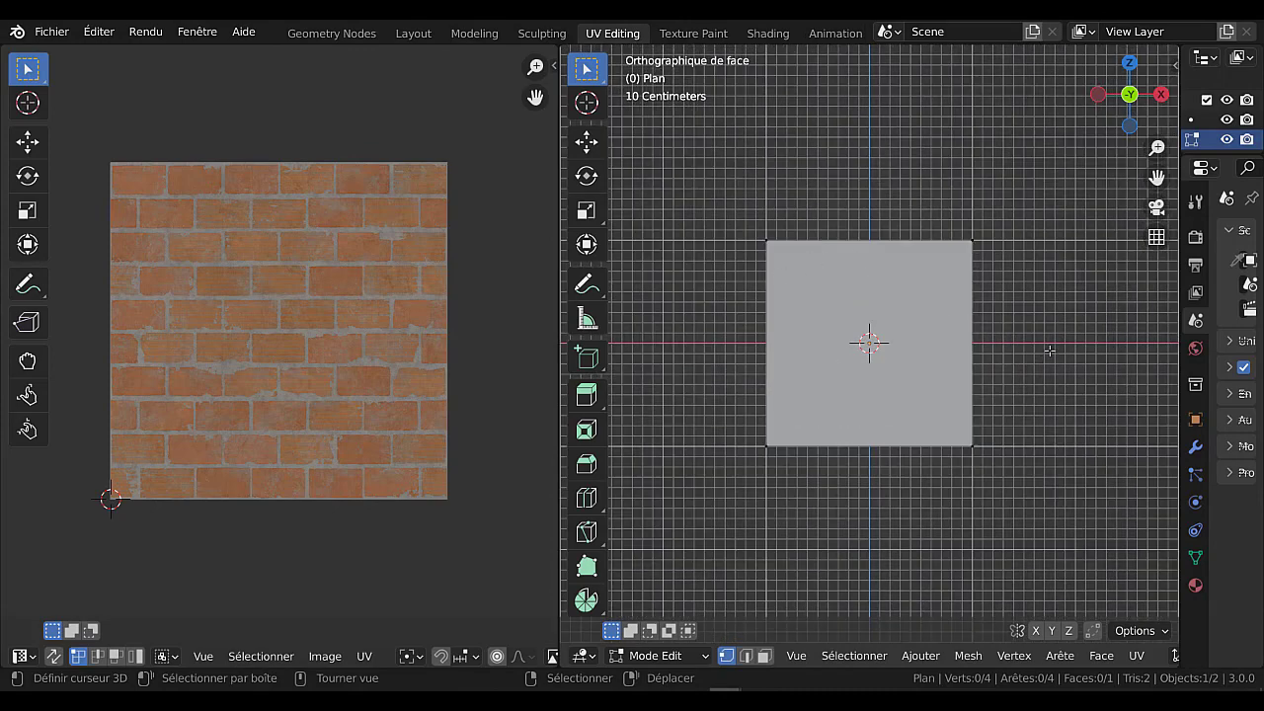
Leave Edit Mode and delete the cube behind the plane.
middle_click_drag(1049, 350, 1021, 341)
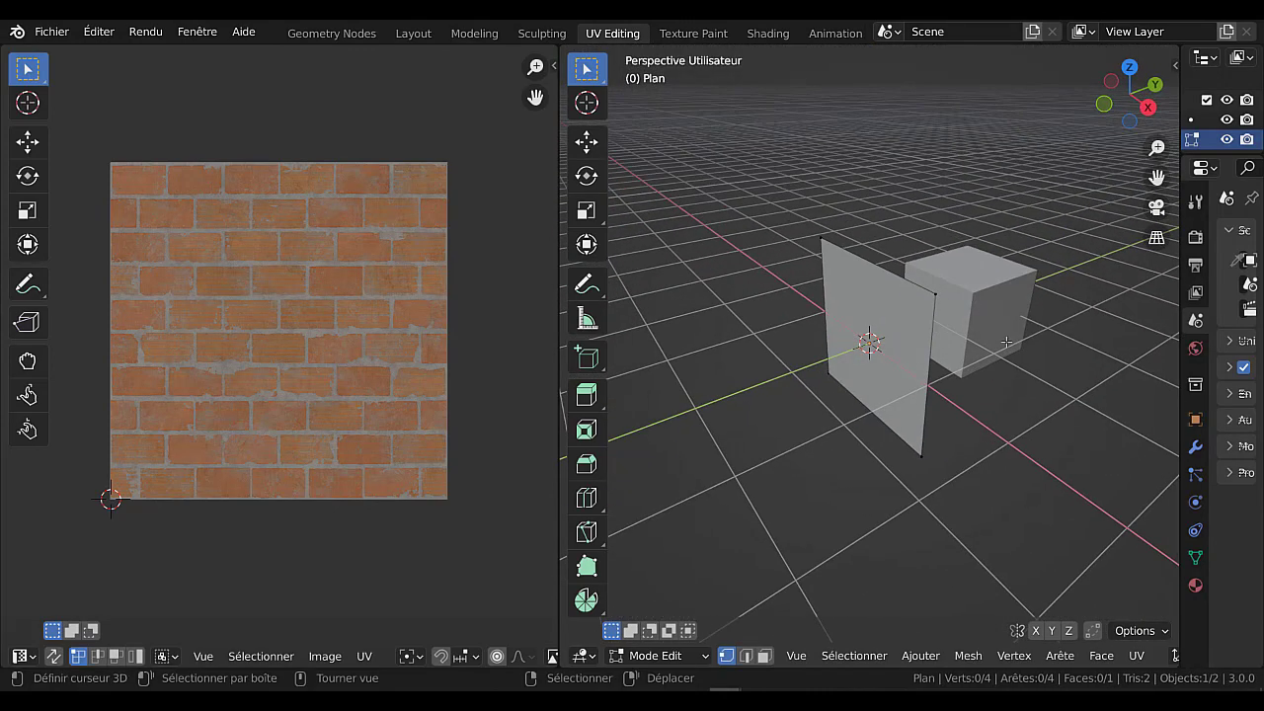
key("Tab")
left_click(1002, 336)
key("x")
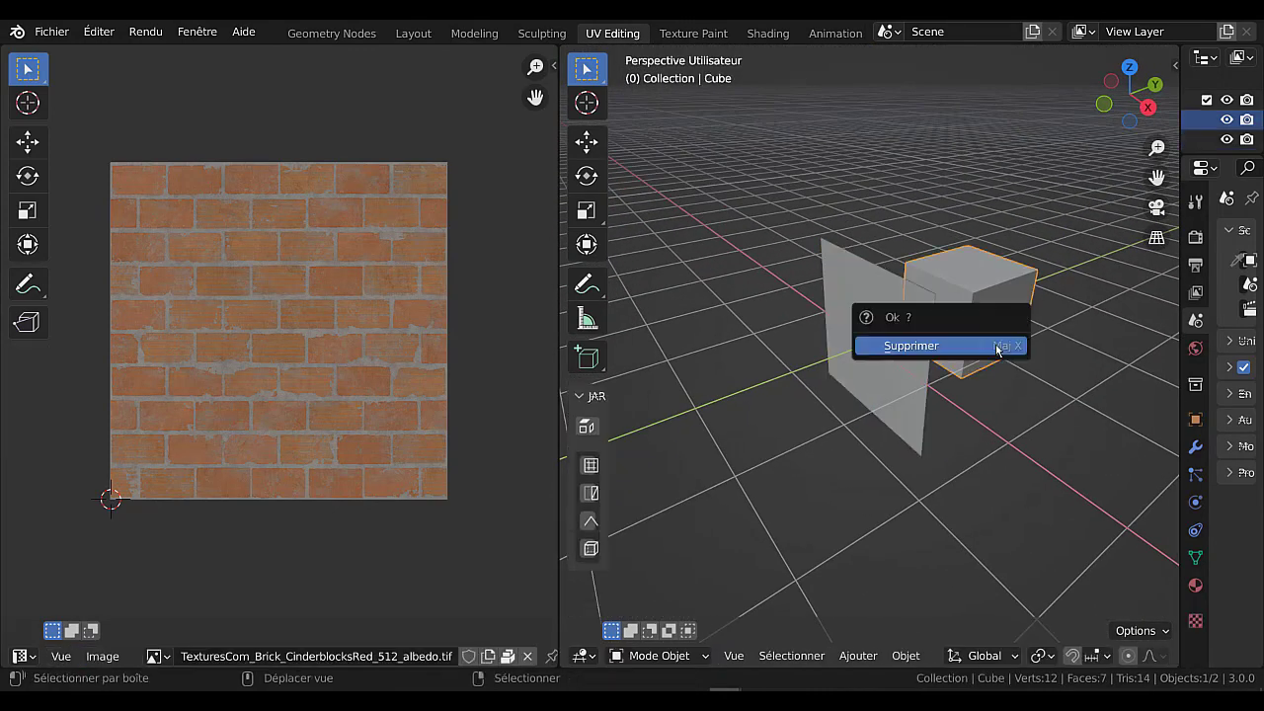
left_click(999, 345)
Select the plane, enter Edit Mode, and select all its geometry to show its UVs over the brick texture.
left_click(889, 360)
middle_click_drag(867, 424, 694, 345)
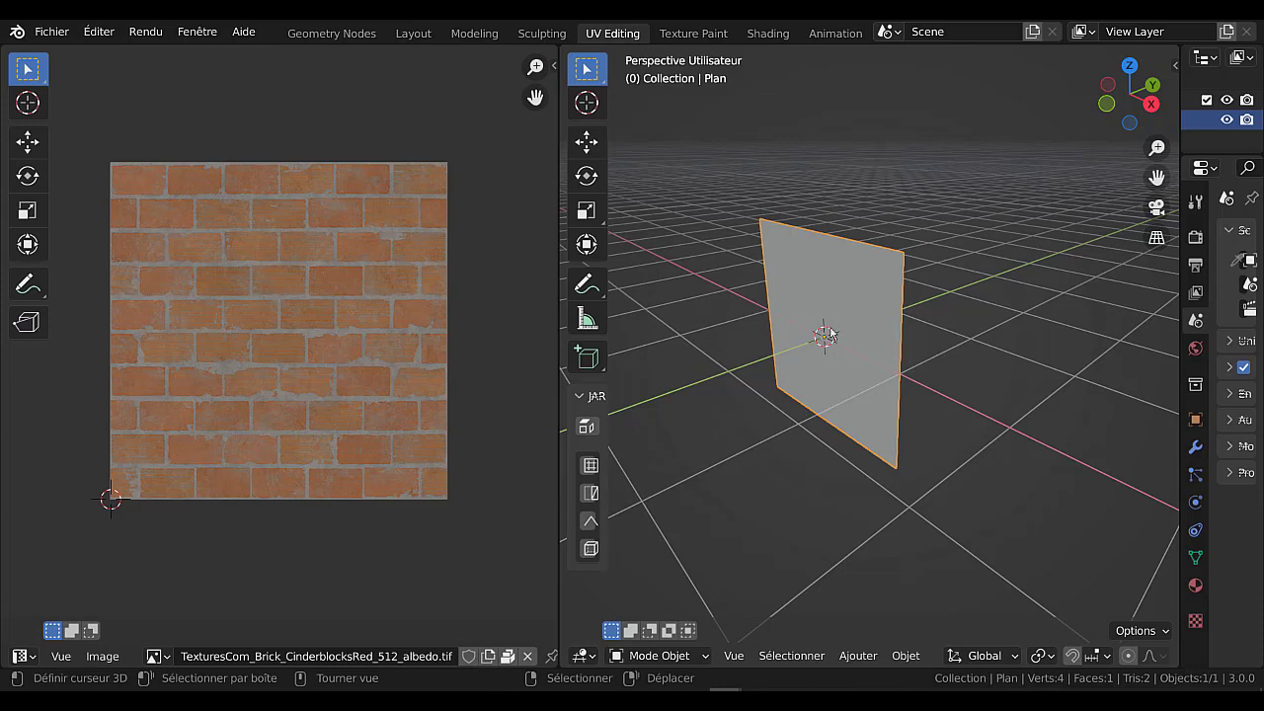
middle_click_drag(835, 322, 729, 444)
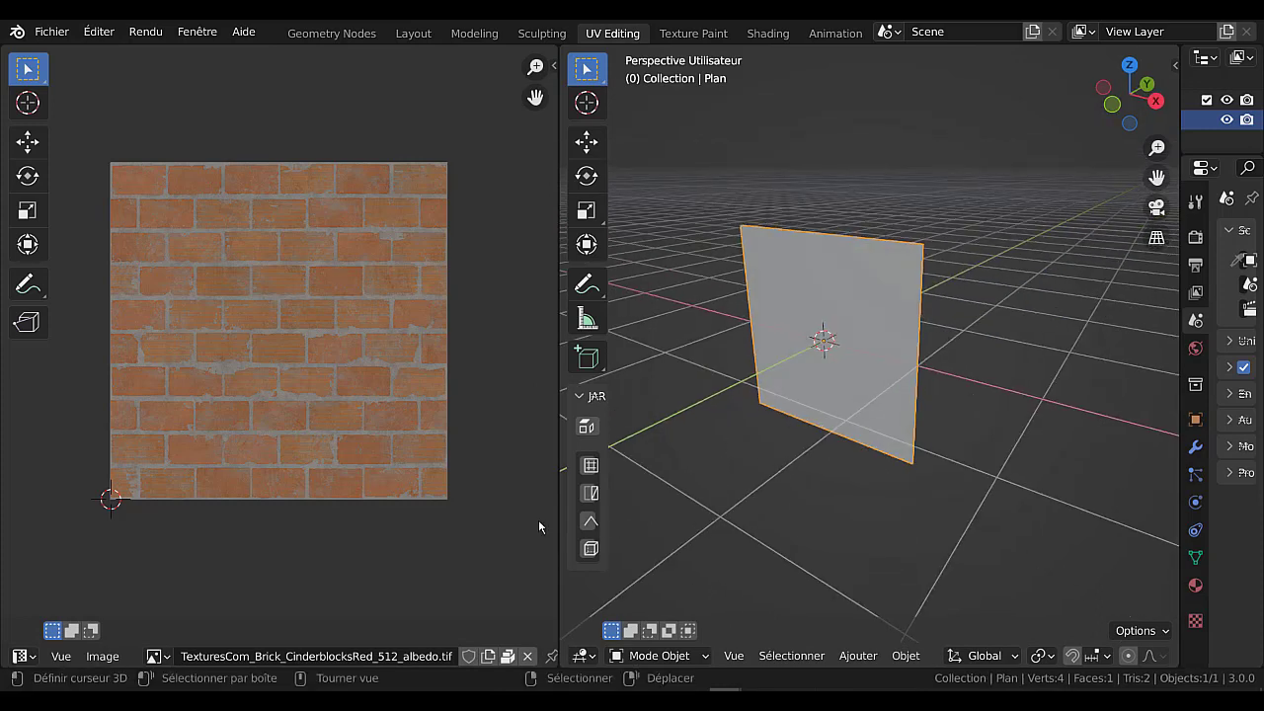
left_click(662, 655)
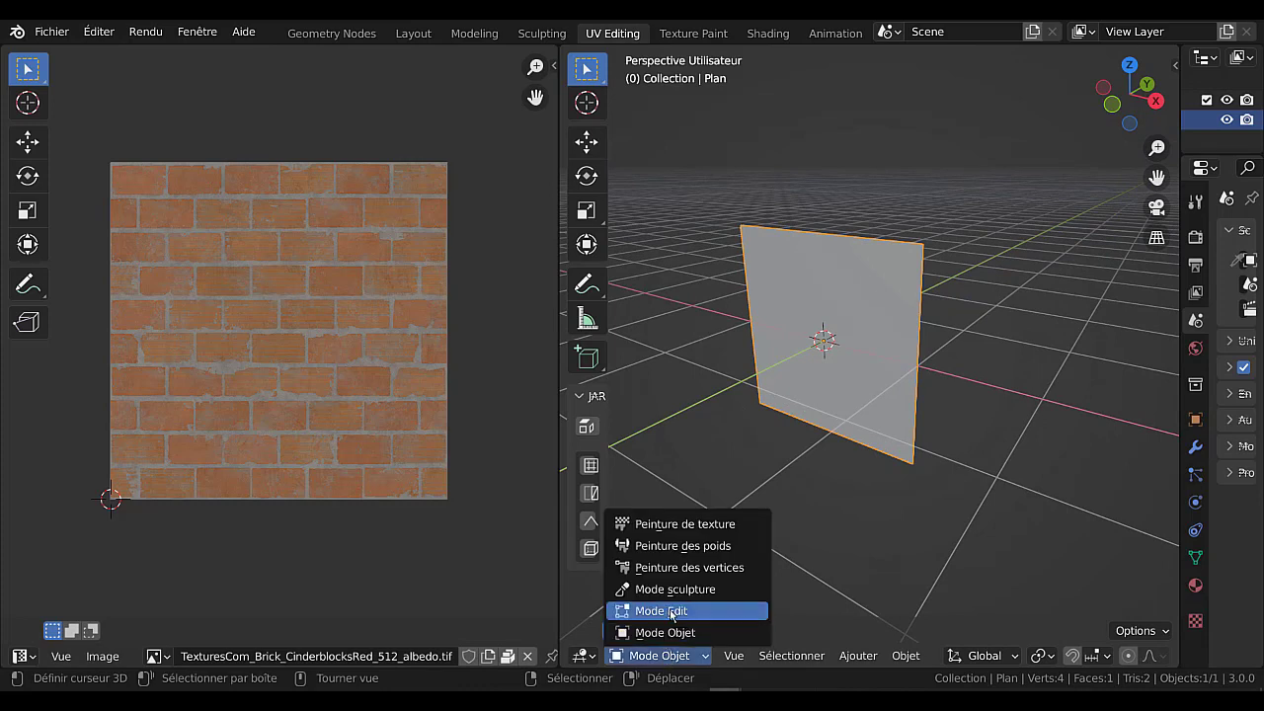
left_click(671, 611)
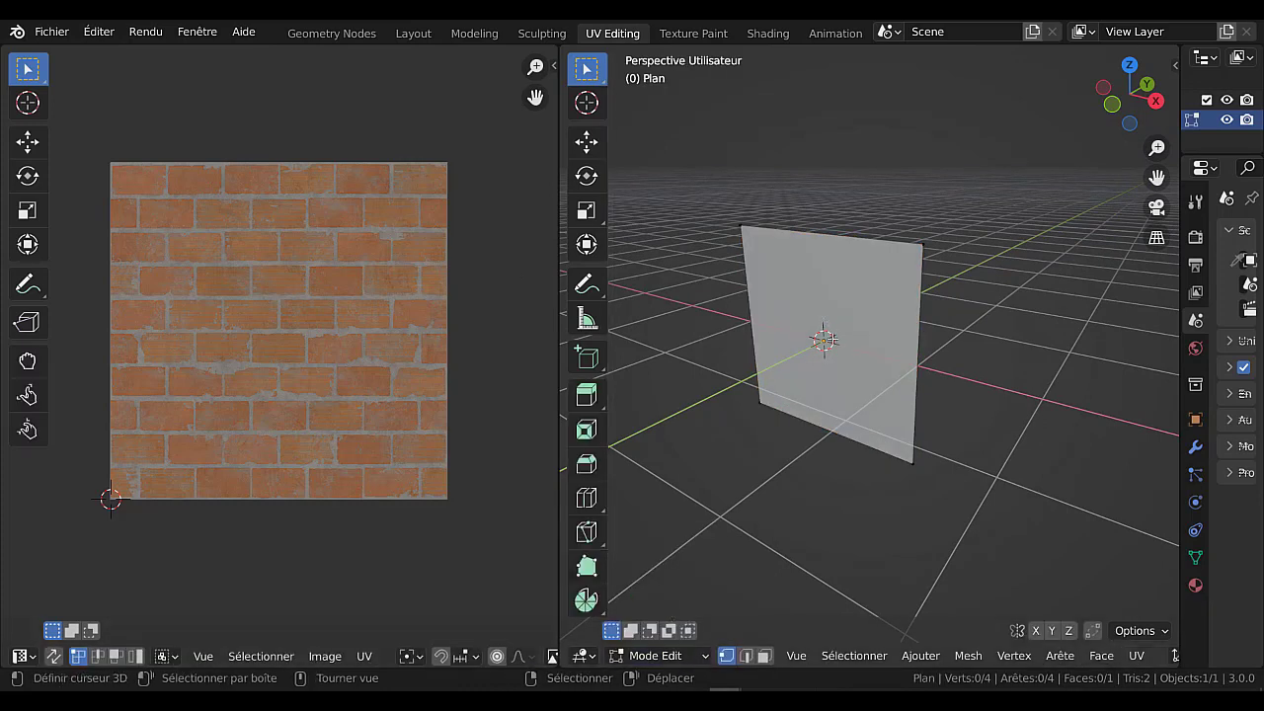
key("a")
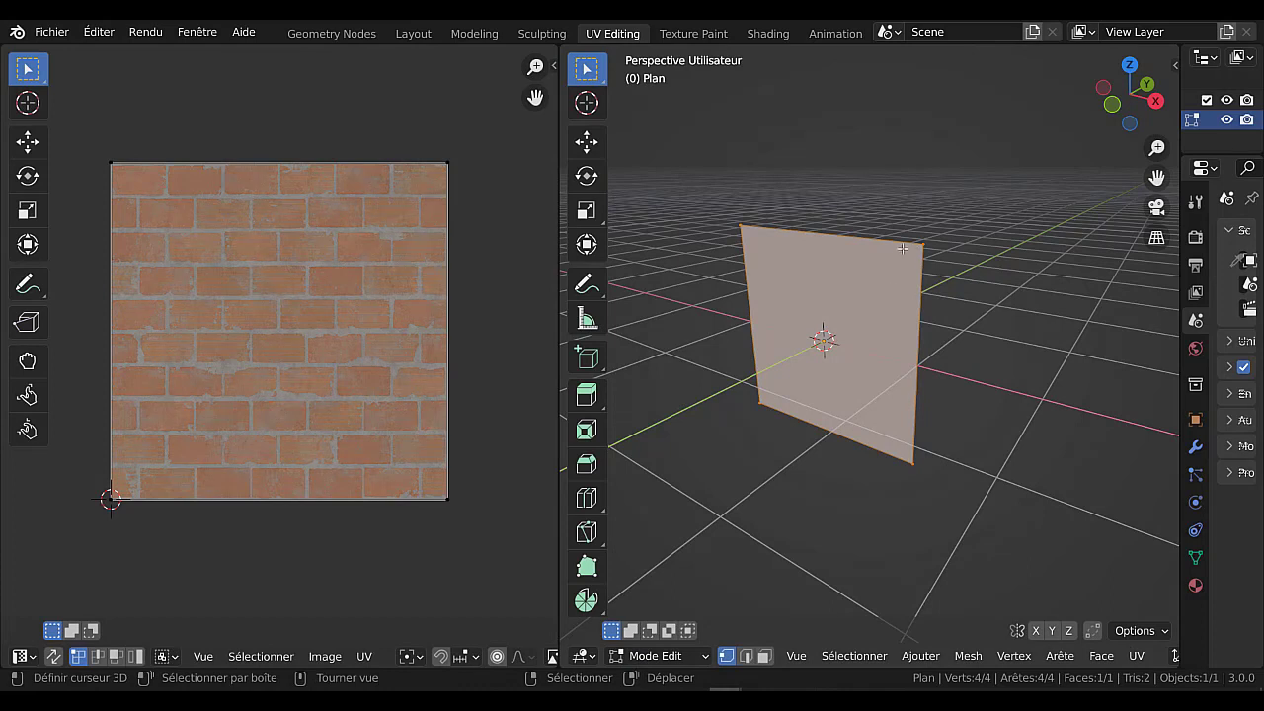
right_click(444, 165)
key("g")
right_click(420, 238)
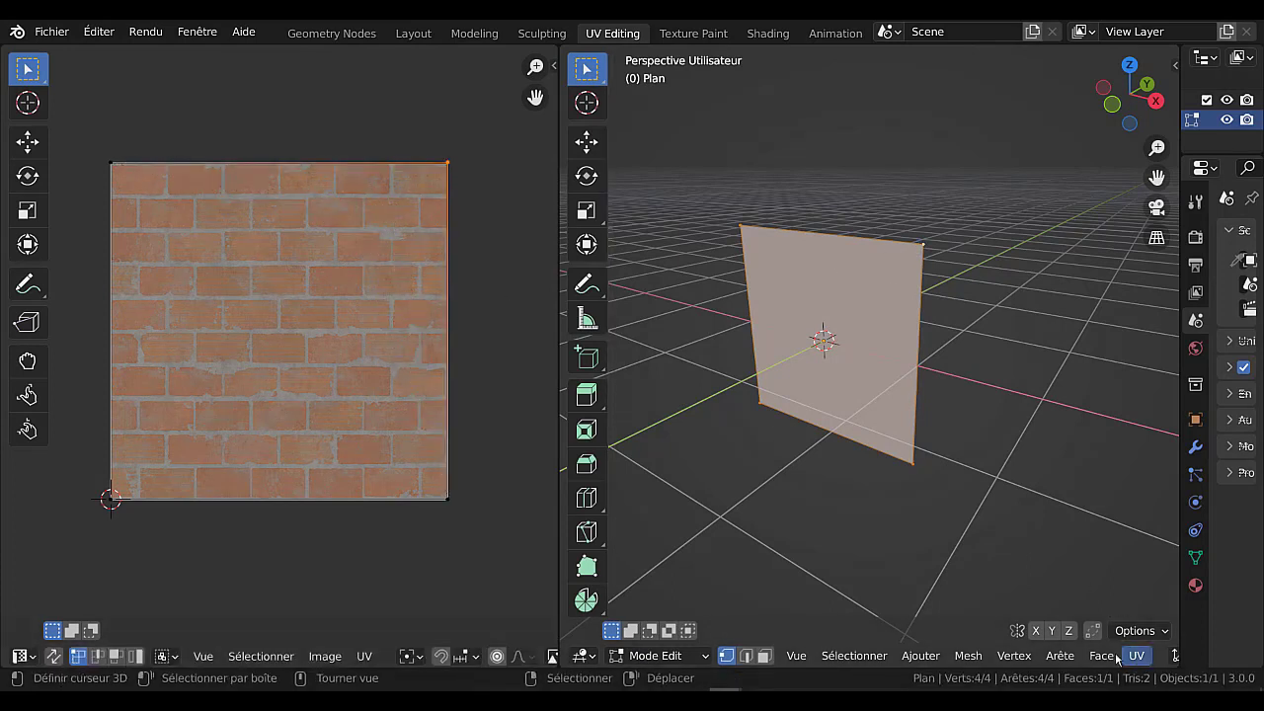
Set the 3D viewport to rendered shading so the brick texture displays on the plane.
scroll(1100, 655, "down", 5)
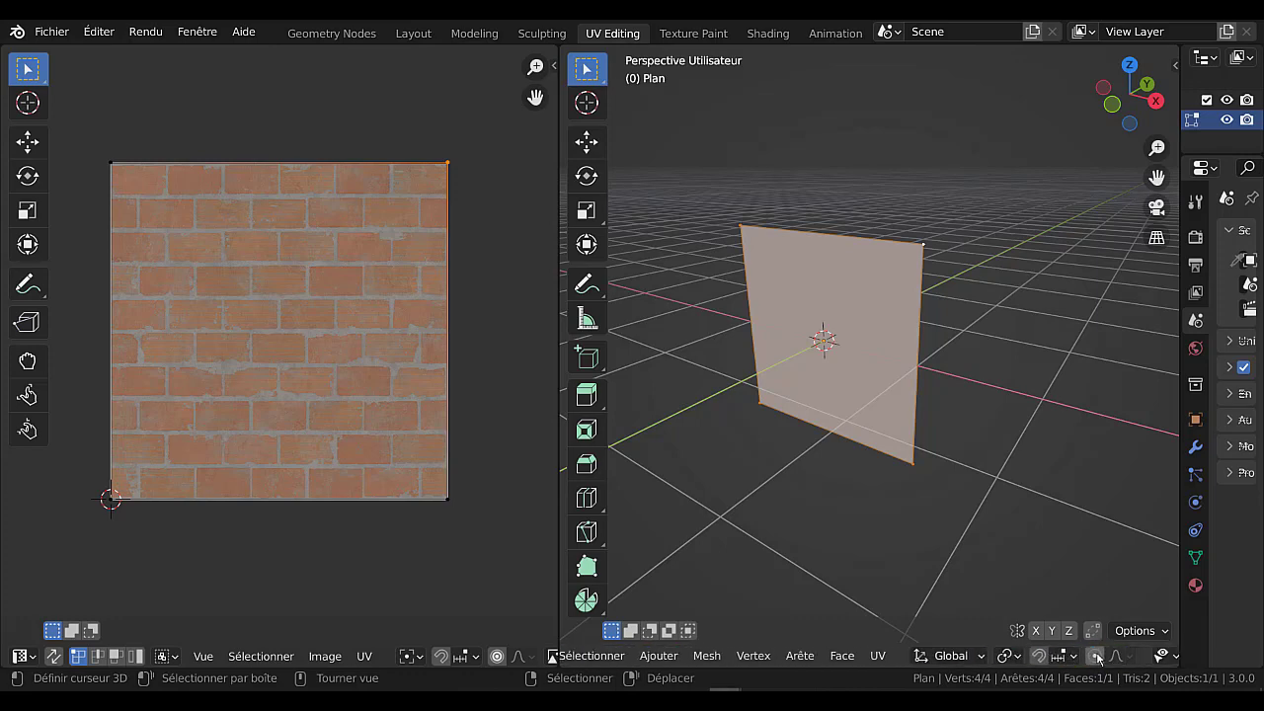
scroll(1097, 658, "down", 5)
left_click(1142, 656)
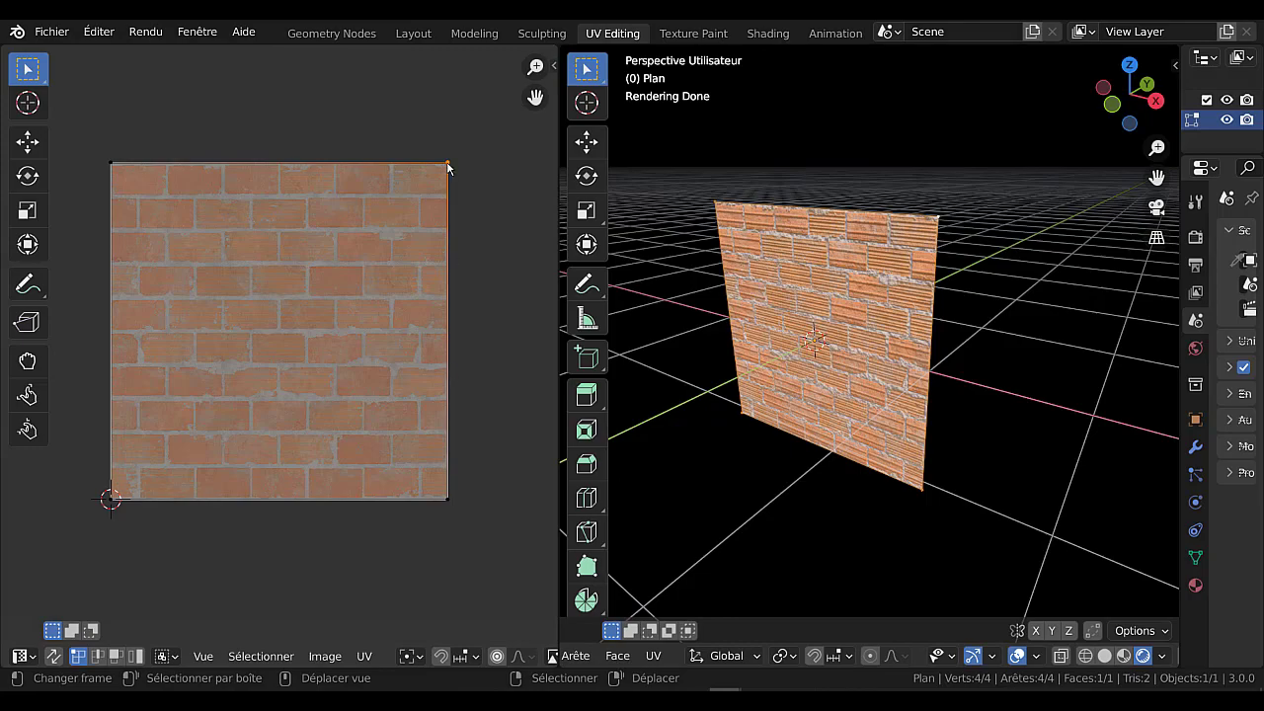
Try moving the upper-right UV vertex over the brick image to demonstrate its effect on the plane's texture.
left_click_drag(438, 173, 433, 248)
key("Escape")
key("g")
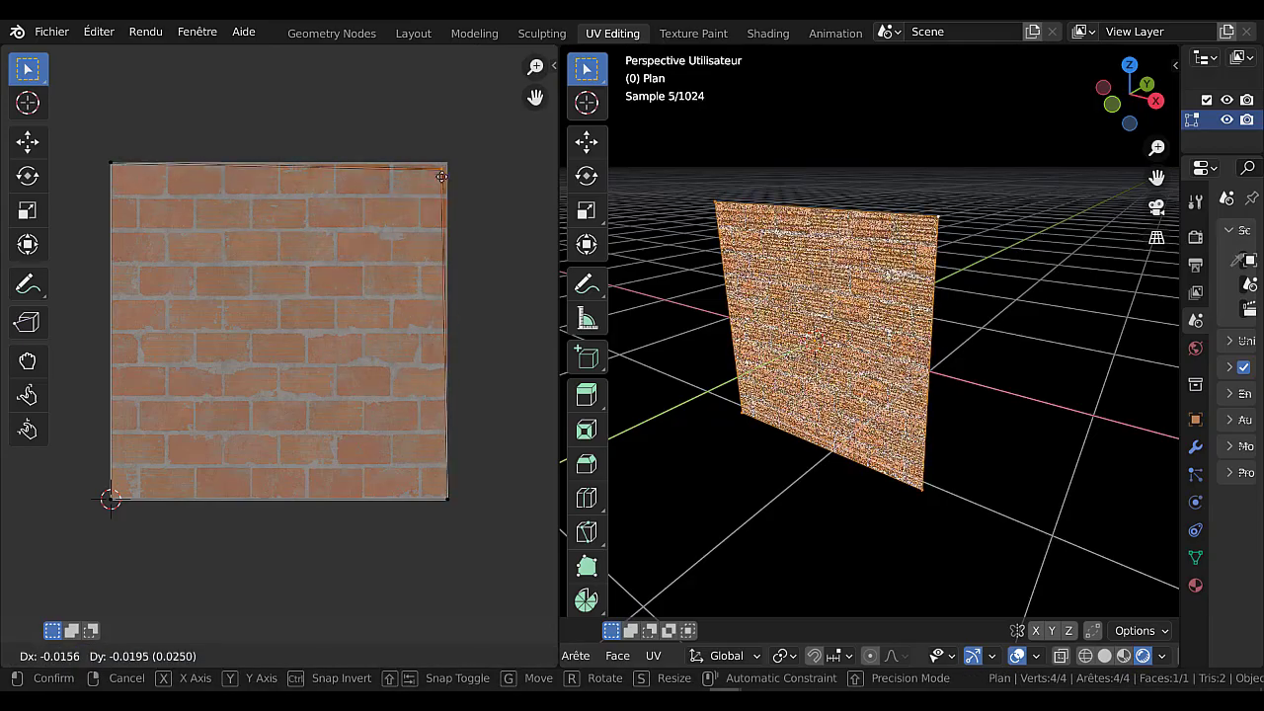
key("Escape")
Select each UV corner vertex in turn and try moving the lower-left one across the brick image.
left_click(127, 169)
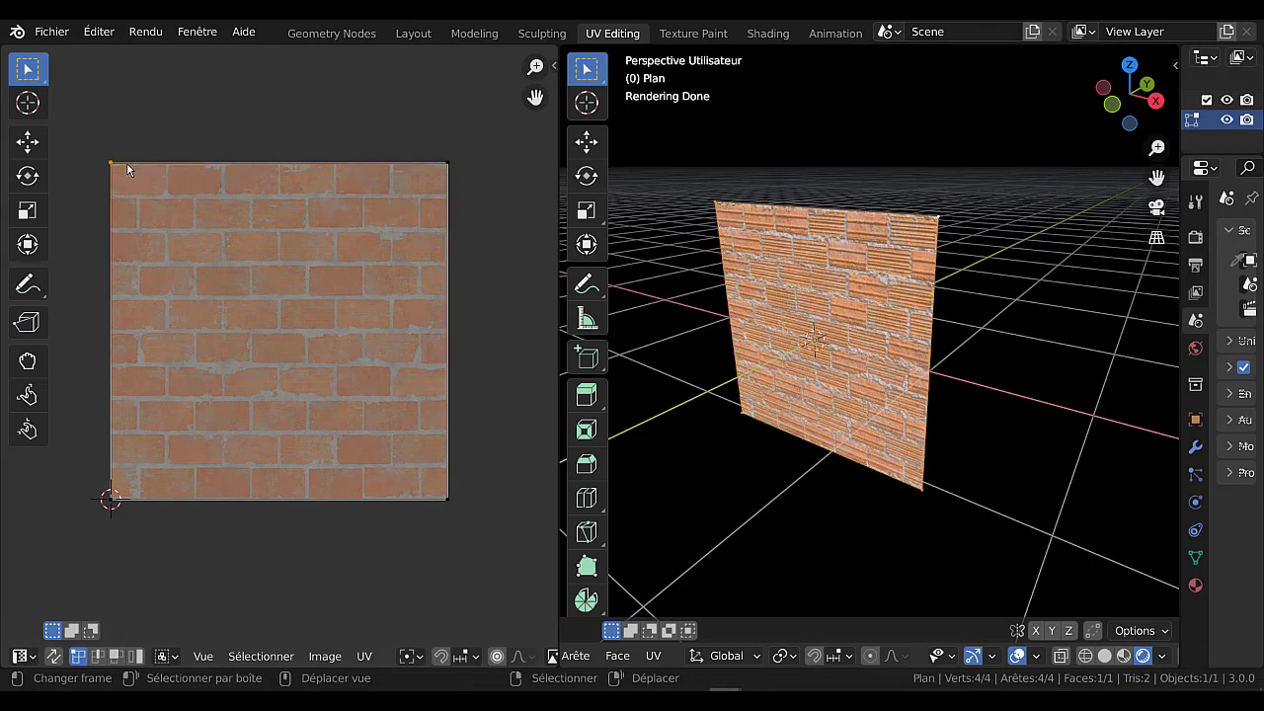
left_click(442, 182)
left_click(445, 496)
left_click(113, 504)
key("g")
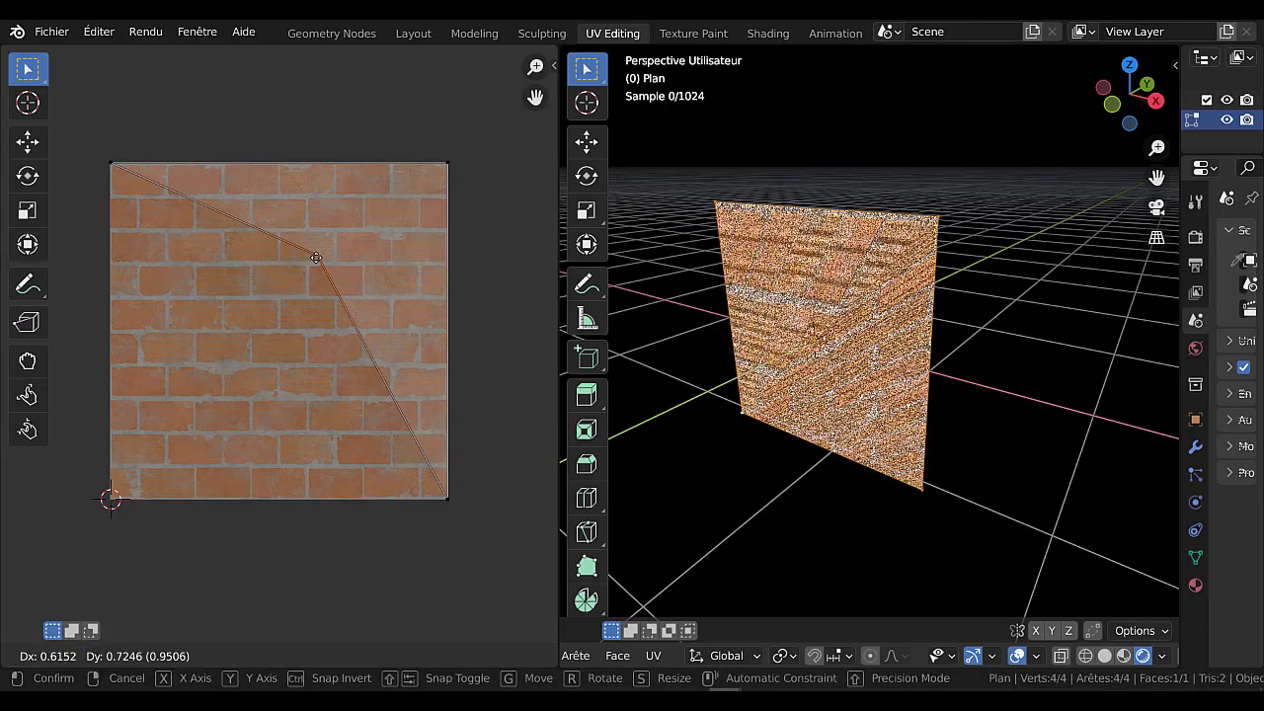
right_click(232, 343)
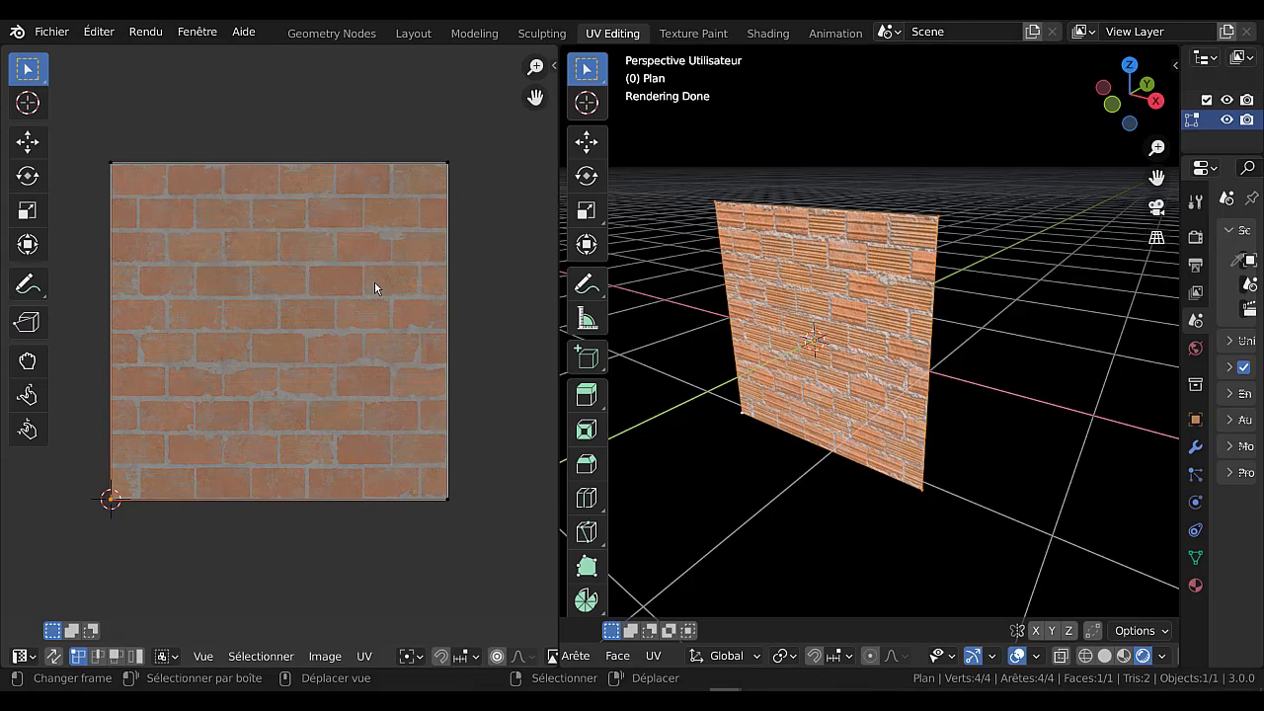
Try shifting the entire UV face by about 0.07 in X and -0.09 in Y, inspect the plane, and undo the move.
key("a")
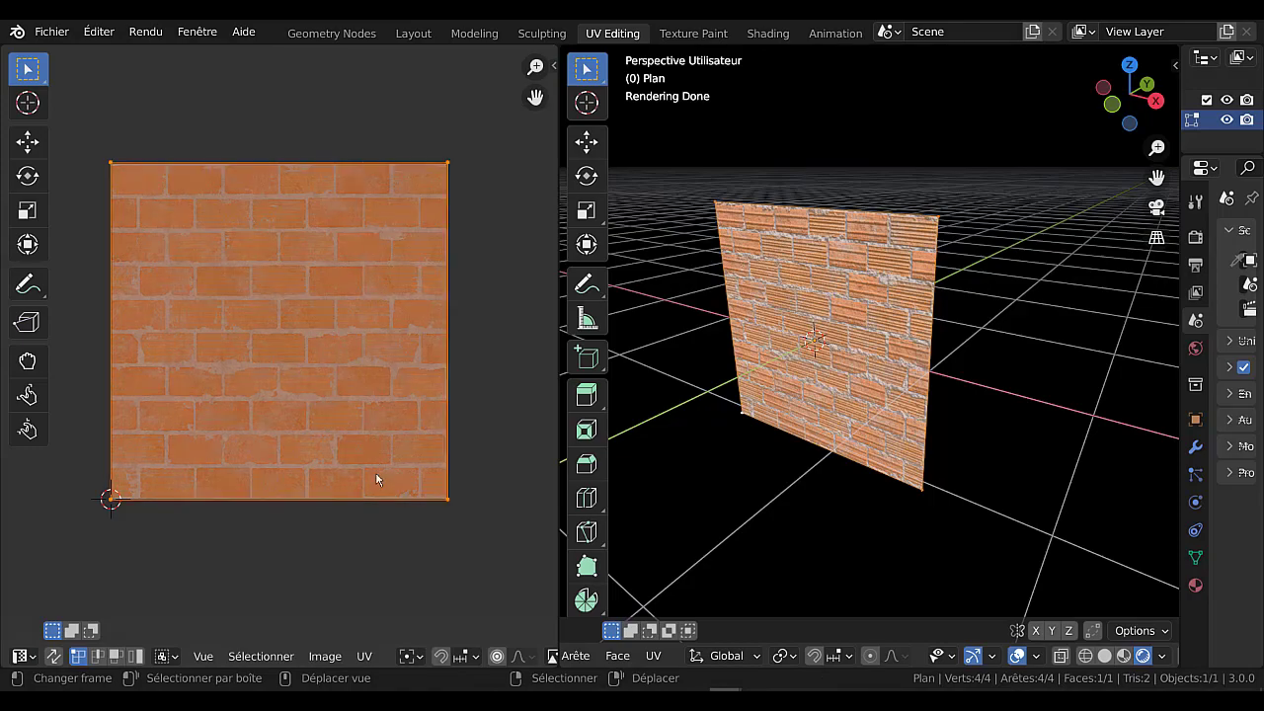
key("g")
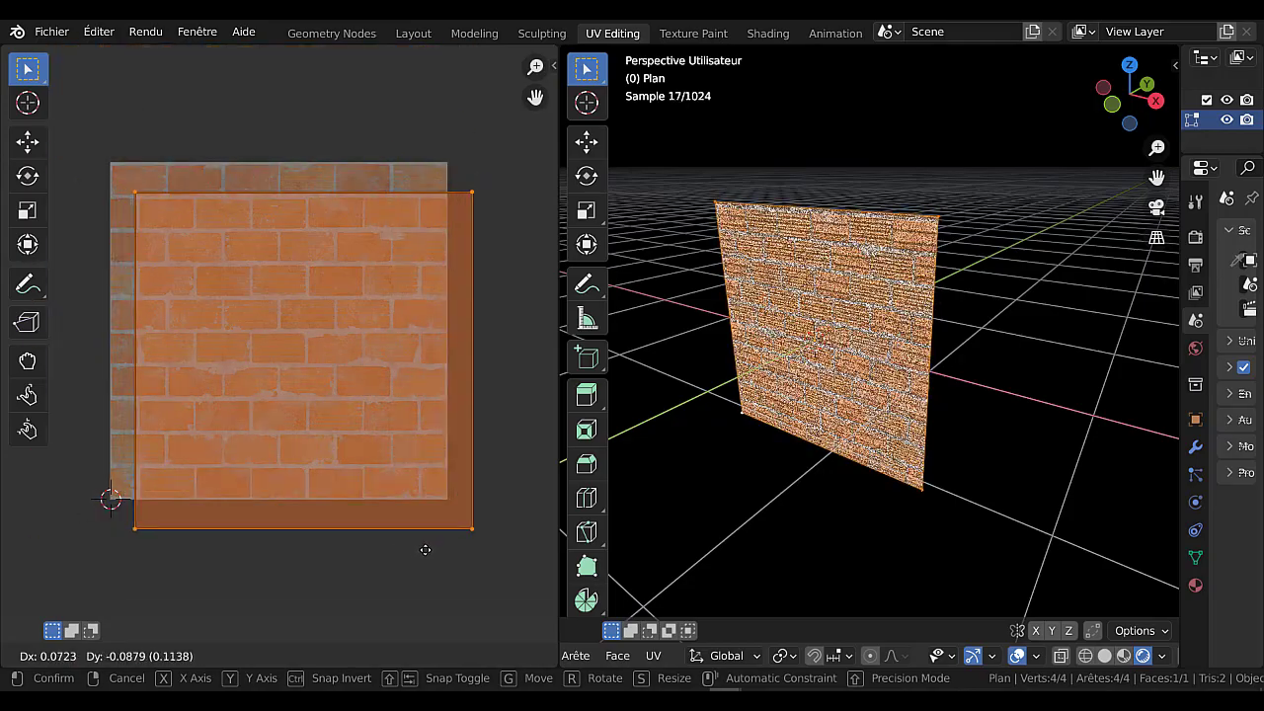
left_click(422, 547)
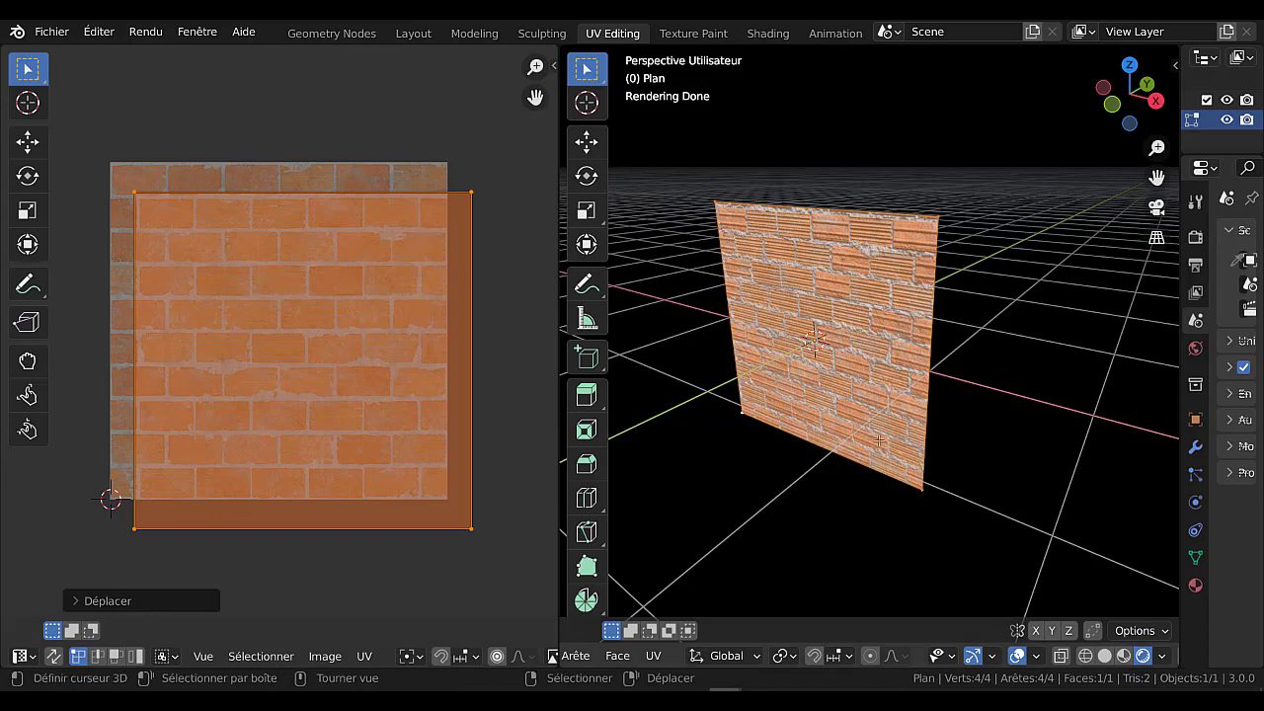
middle_click_drag(832, 486, 835, 445)
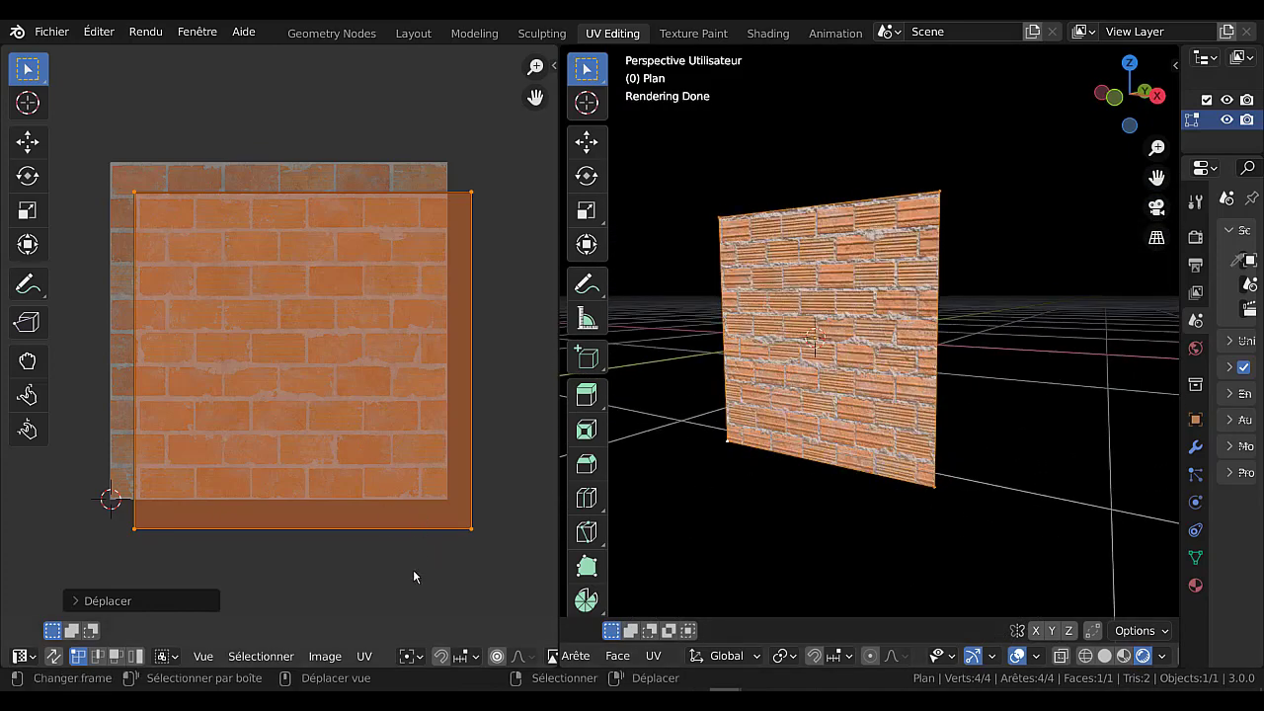
key("ctrl+z")
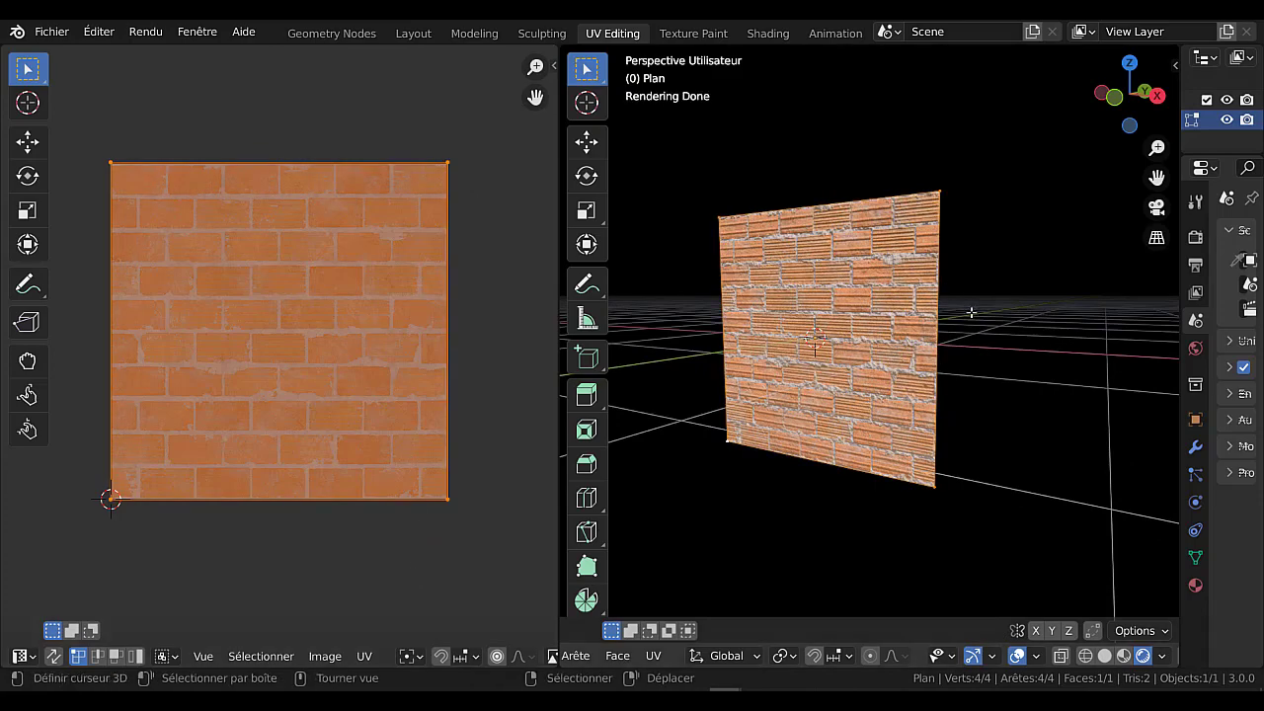
Add a horizontal loop cut near the middle of the plane and set the 3D viewport to solid shading.
middle_click_drag(971, 312, 877, 229)
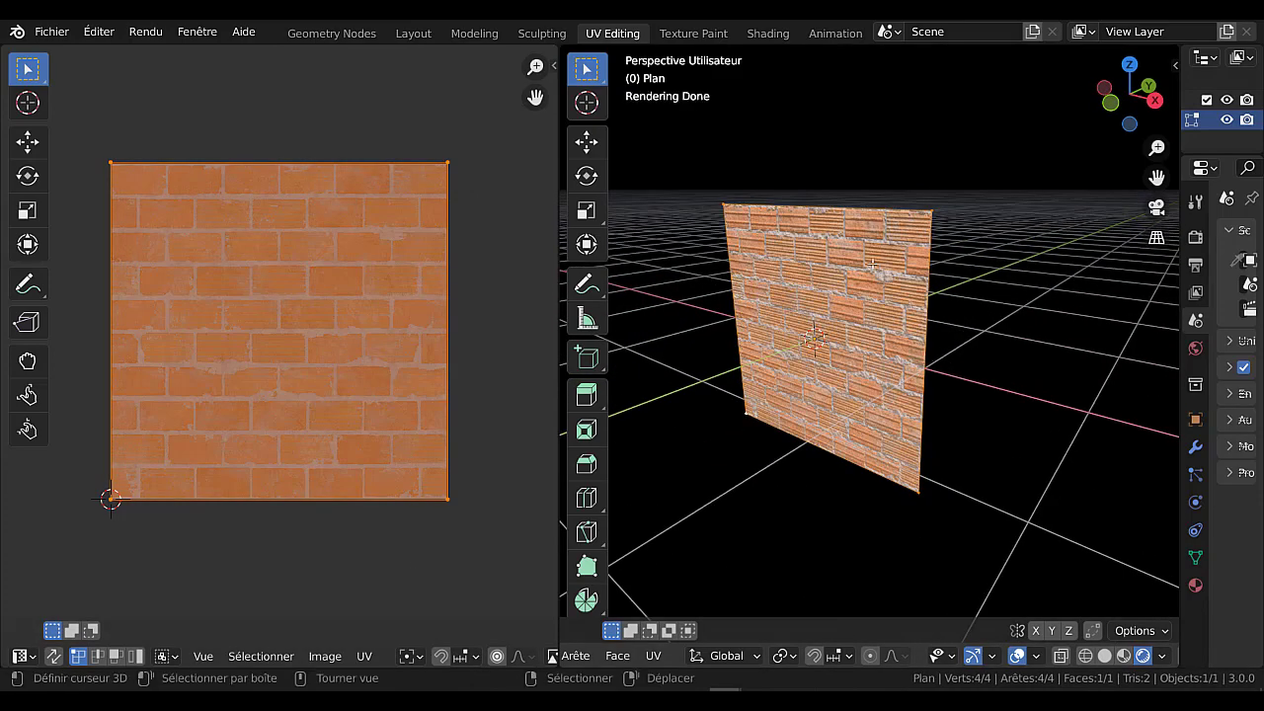
key("ctrl+r")
left_click(923, 350)
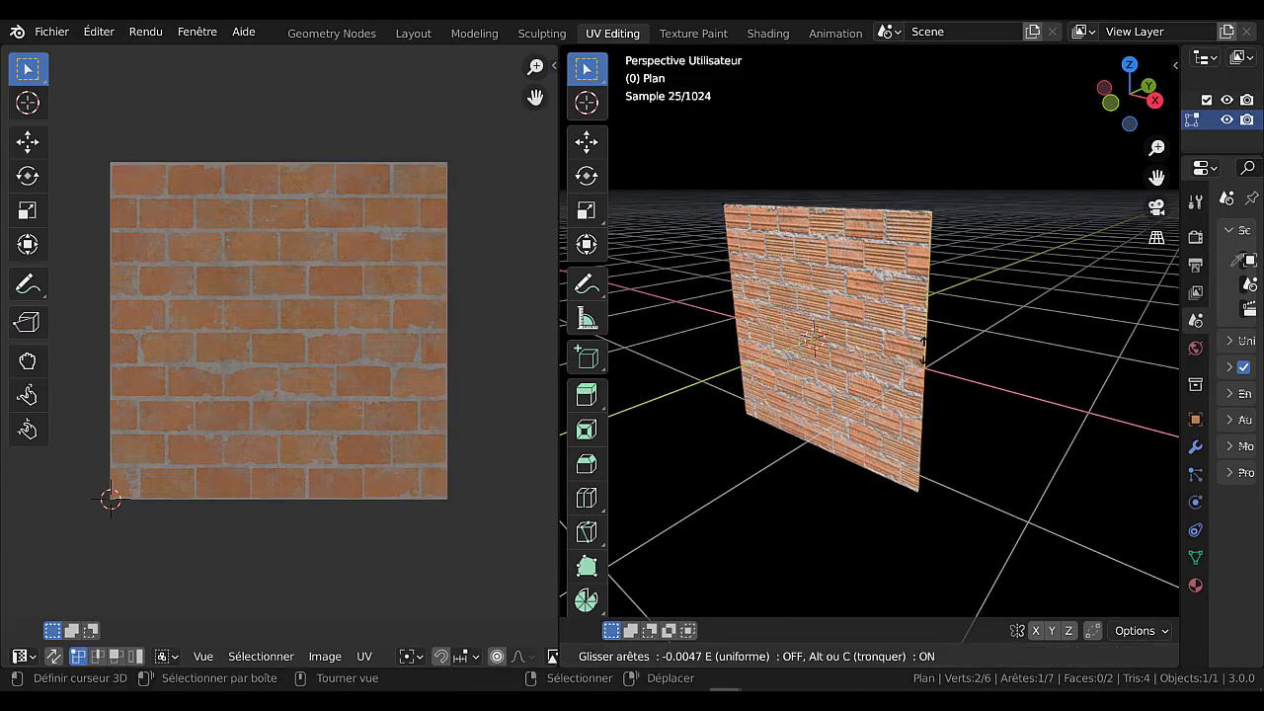
left_click(923, 351)
scroll(1023, 618, "up", 5)
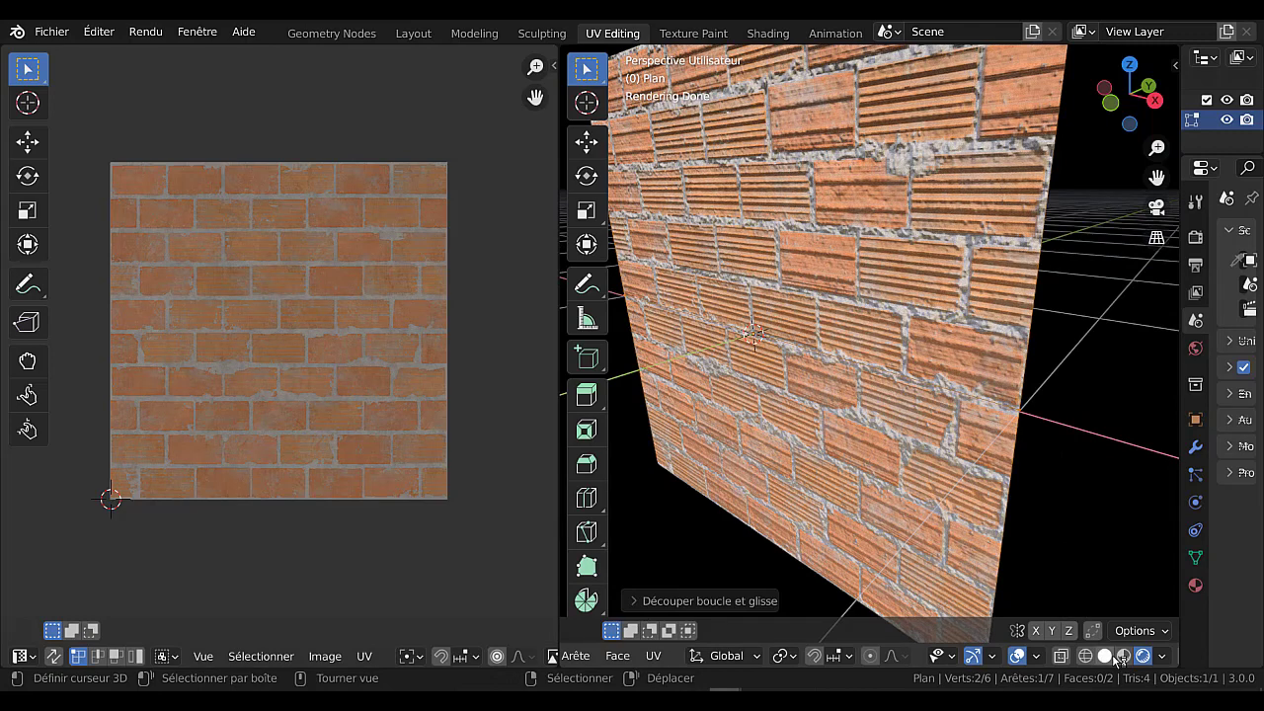
left_click(1104, 656)
scroll(810, 356, "down", 5)
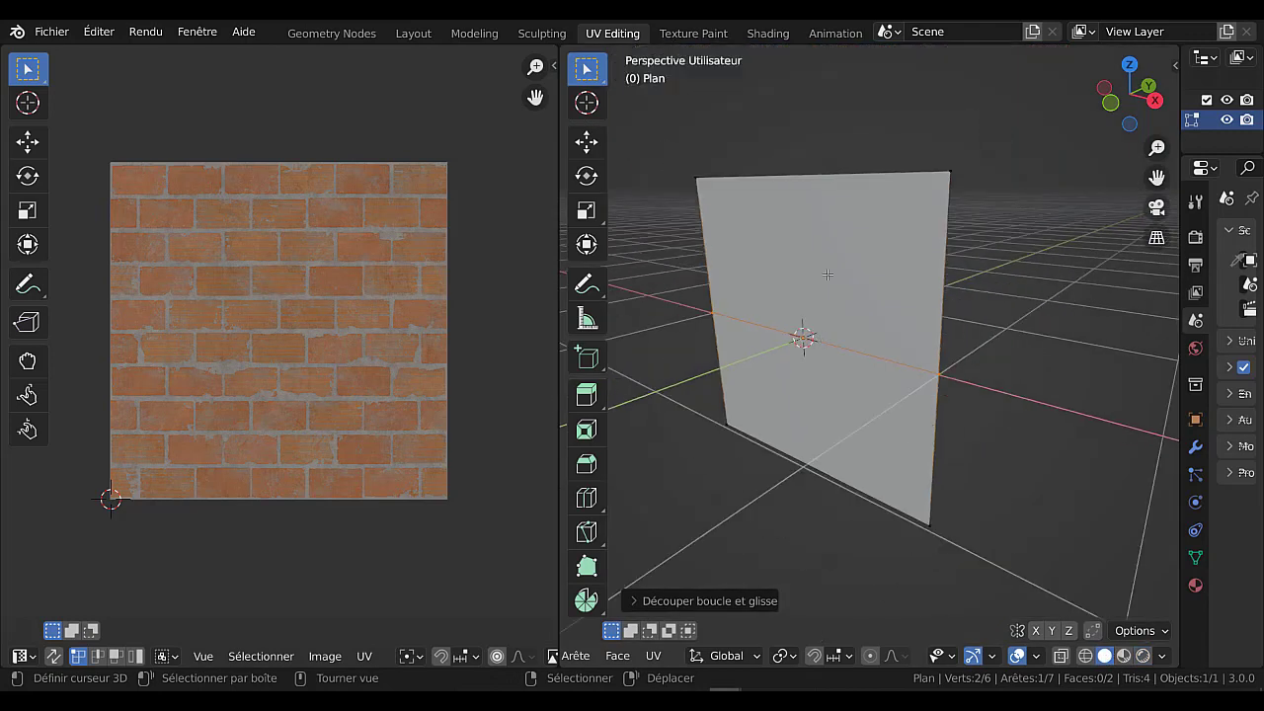
Add a vertical loop cut through the middle of the plane and select the upper-right of the four faces.
key("ctrl+r")
left_click(808, 197)
left_click(808, 198)
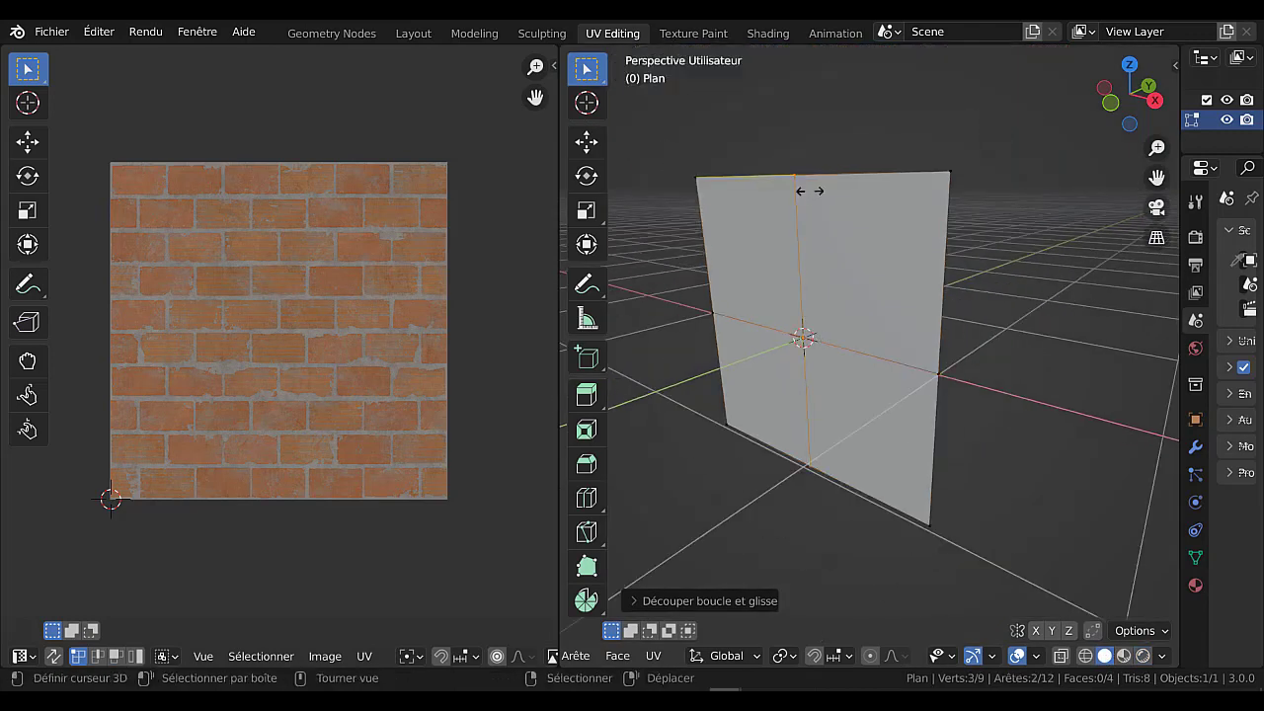
left_click(884, 301)
left_click(884, 301)
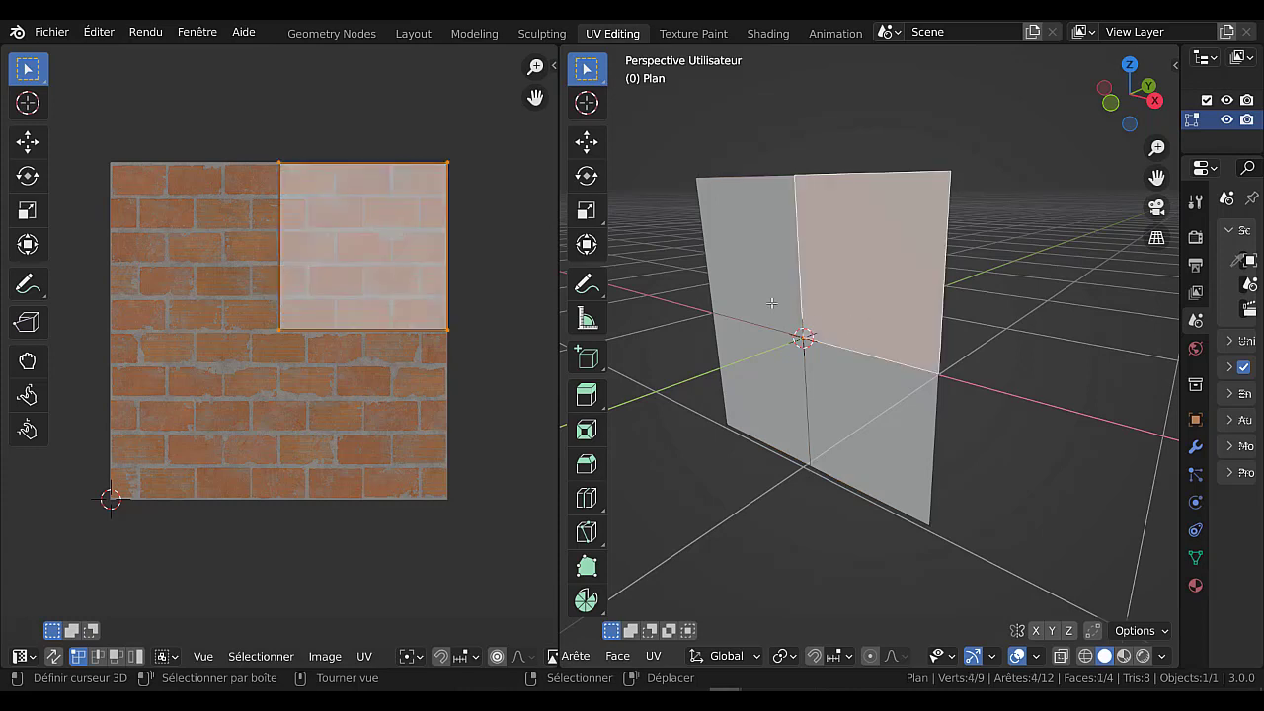
Select the plane's four faces in turn to examine which part of the brick image each one occupies in the UV layout.
left_click(772, 302)
left_click(867, 400)
left_click(752, 306)
left_click(753, 296)
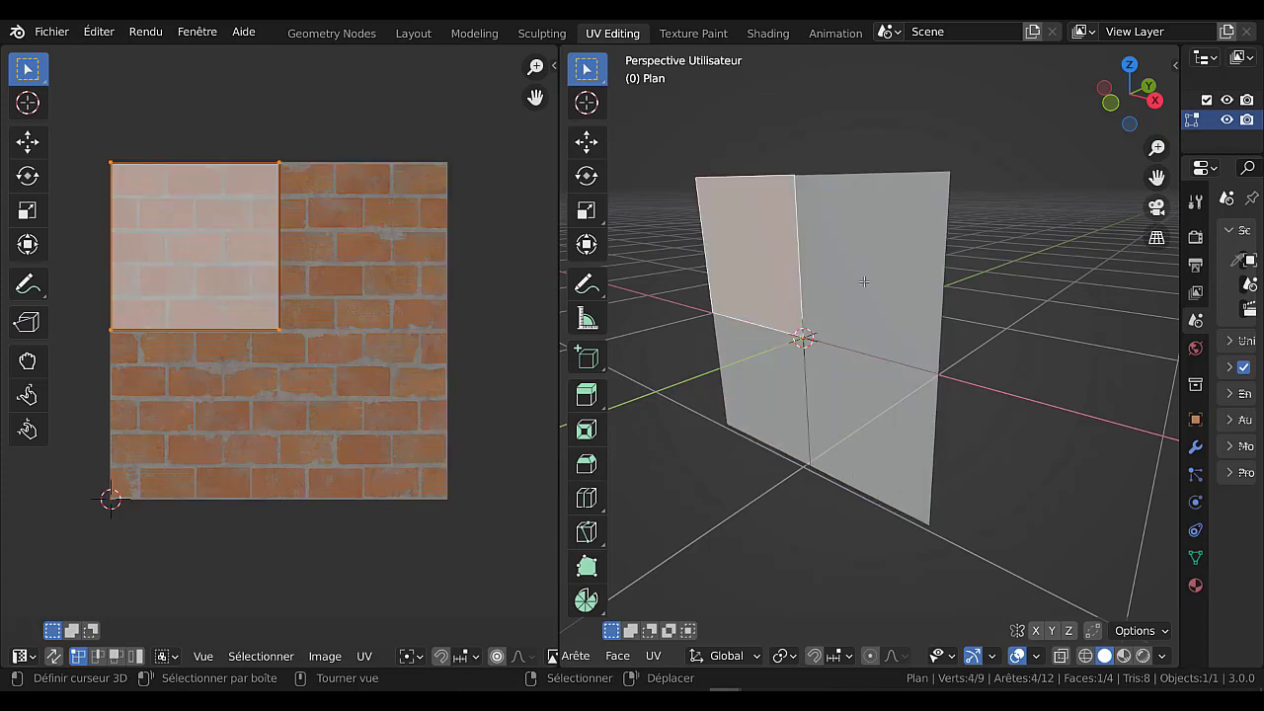
left_click(865, 283)
left_click(861, 405)
left_click(764, 368)
left_click(758, 308)
left_click(834, 298)
left_click(861, 405)
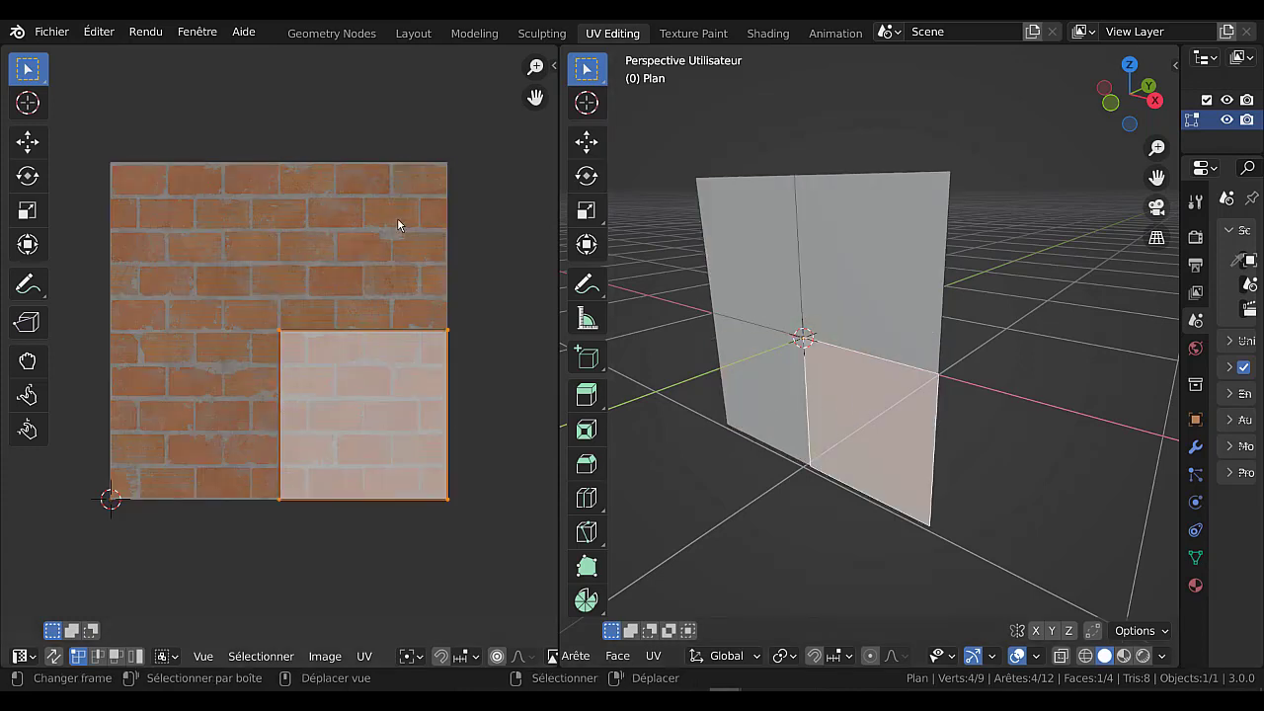
left_click(777, 397)
left_click(774, 268)
left_click(838, 262)
left_click(848, 403)
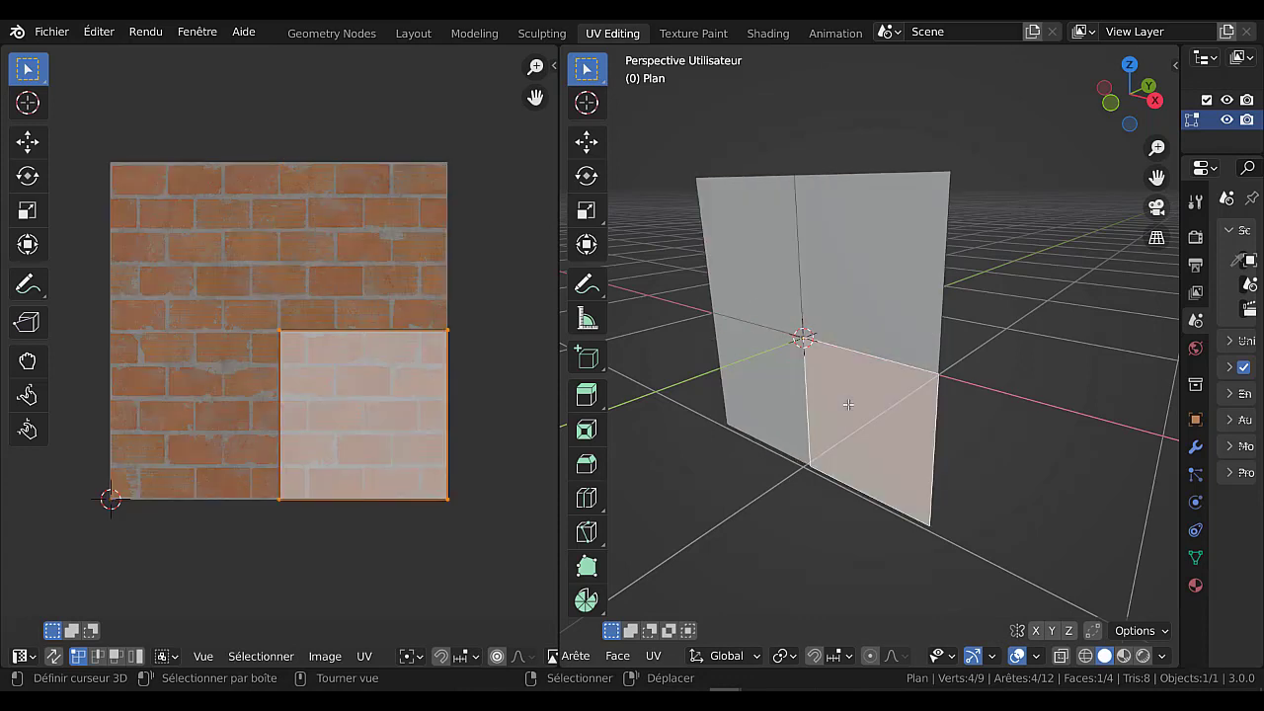
left_click(778, 418)
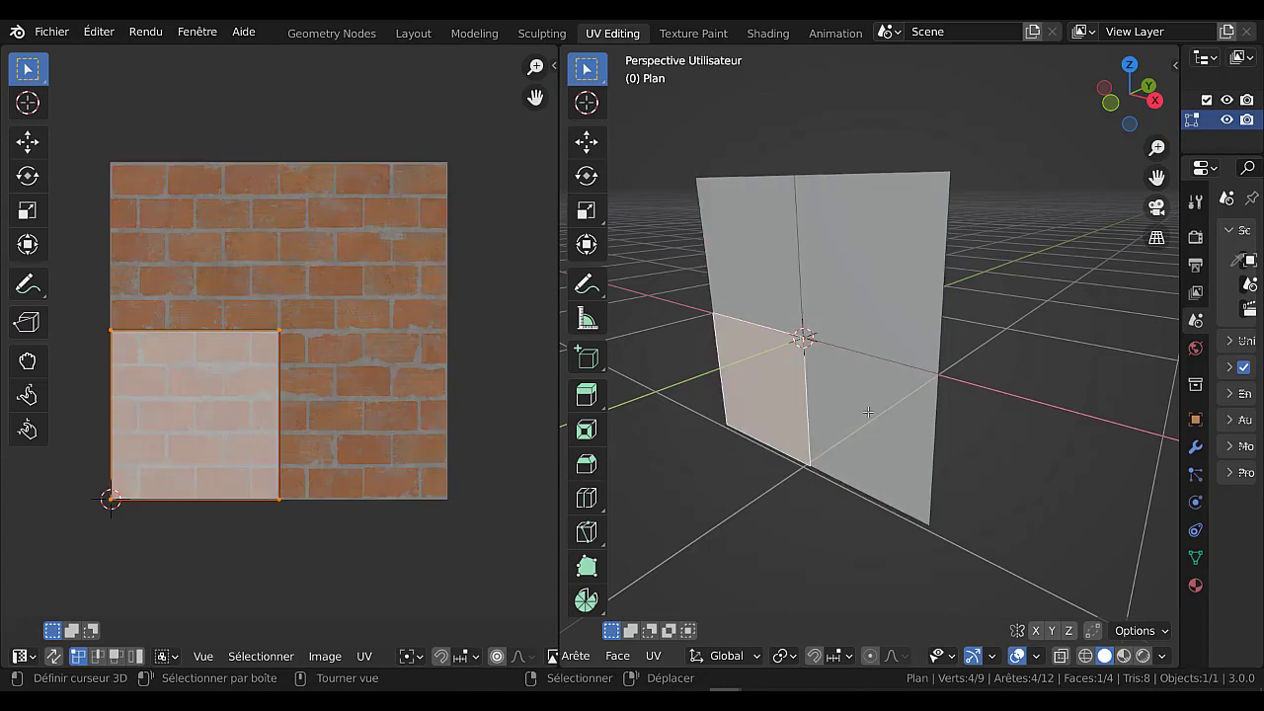
Select all four faces, reduce the selection to the upper-left one, and set the 3D viewport to rendered shading.
key("alt+a")
key("a")
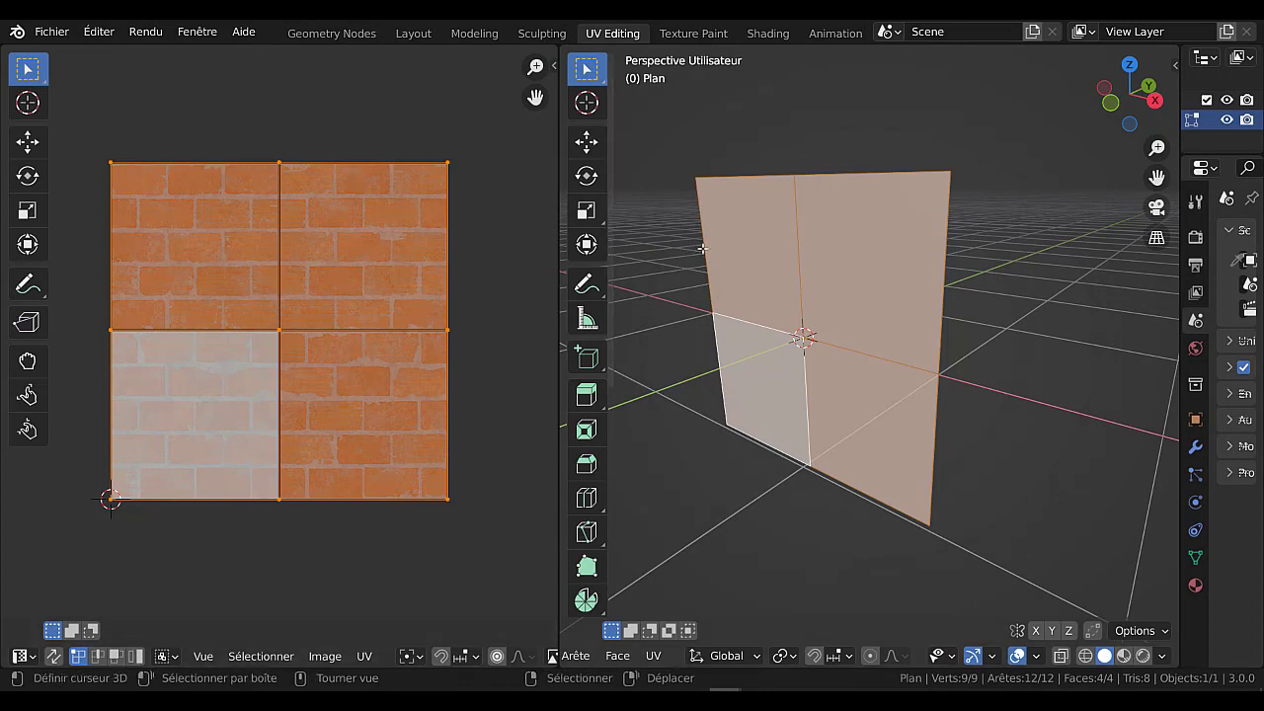
left_click(155, 268)
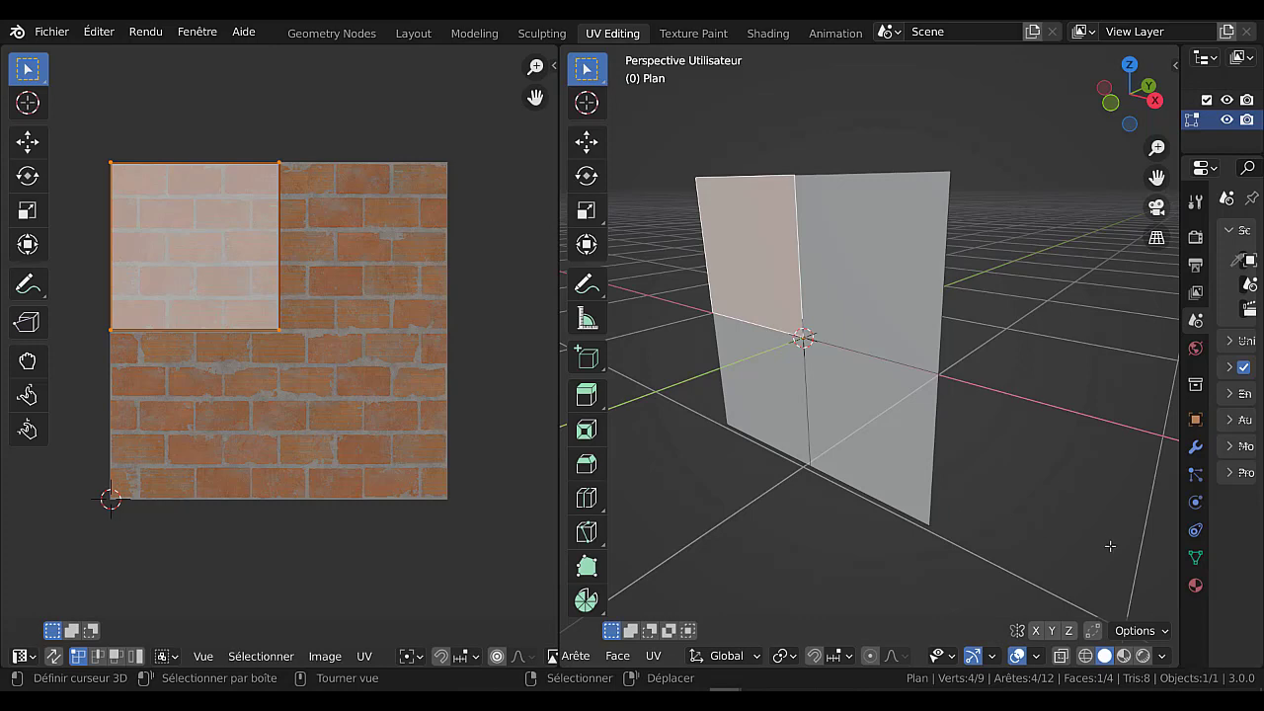
left_click(1142, 655)
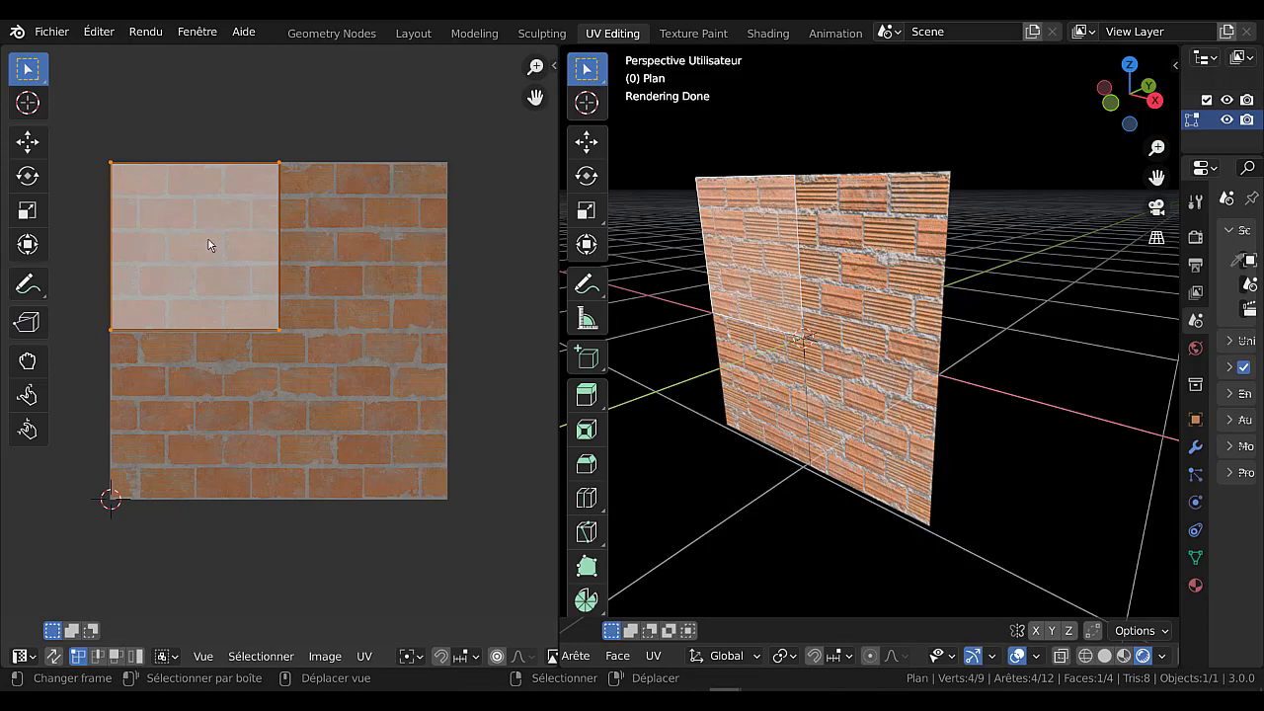
Try moving the upper-left face's UVs toward the centre of the brick image, inspect the plane, and undo the move.
key("g")
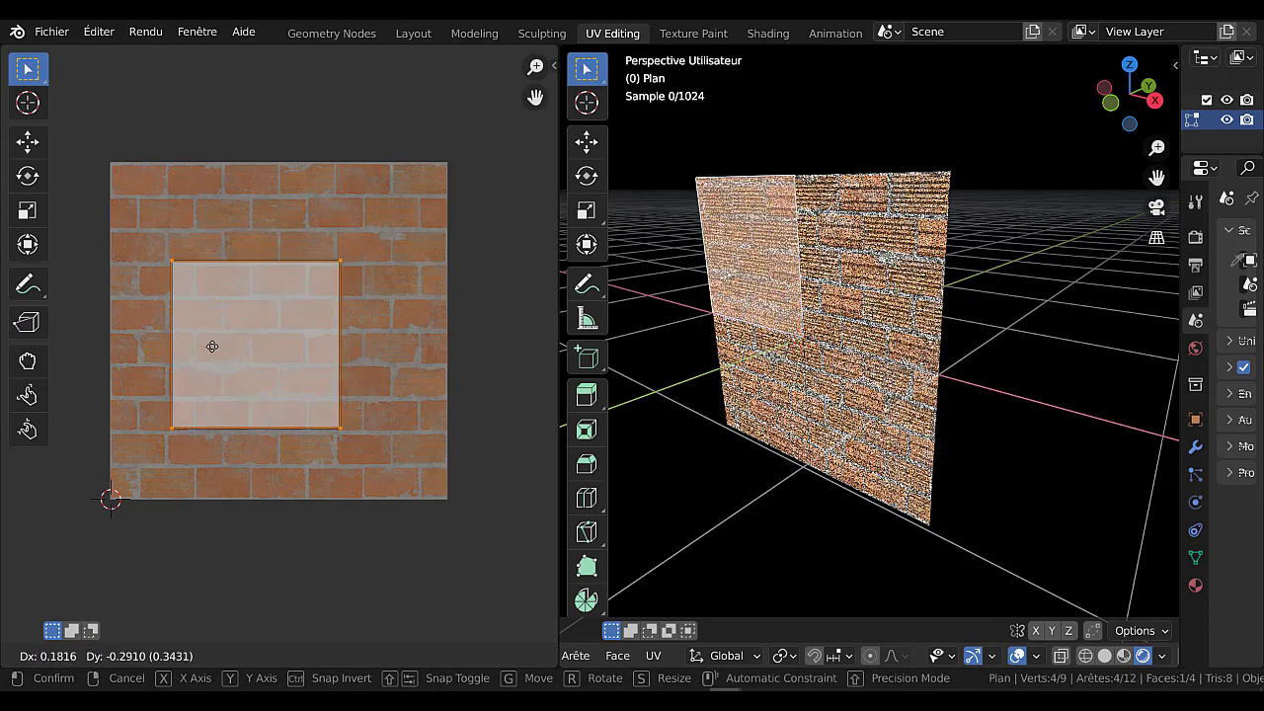
left_click(302, 329)
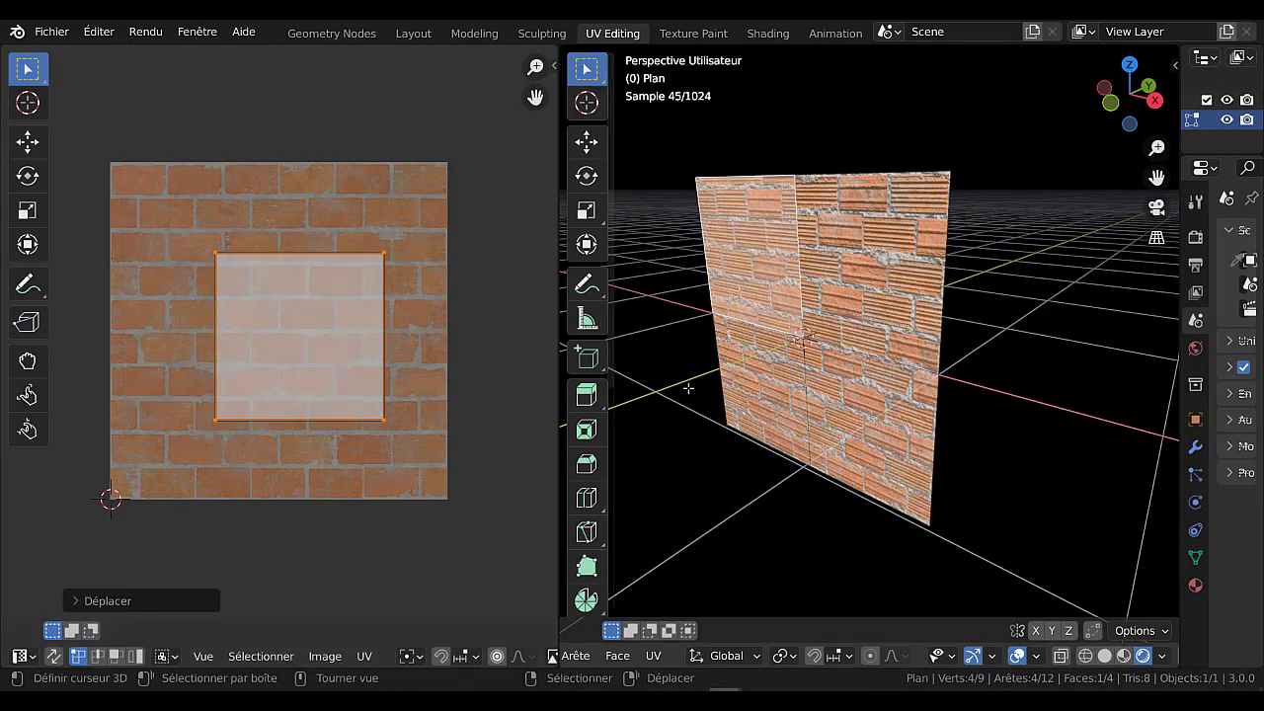
middle_click_drag(707, 391, 748, 386)
middle_click_drag(839, 279, 846, 273)
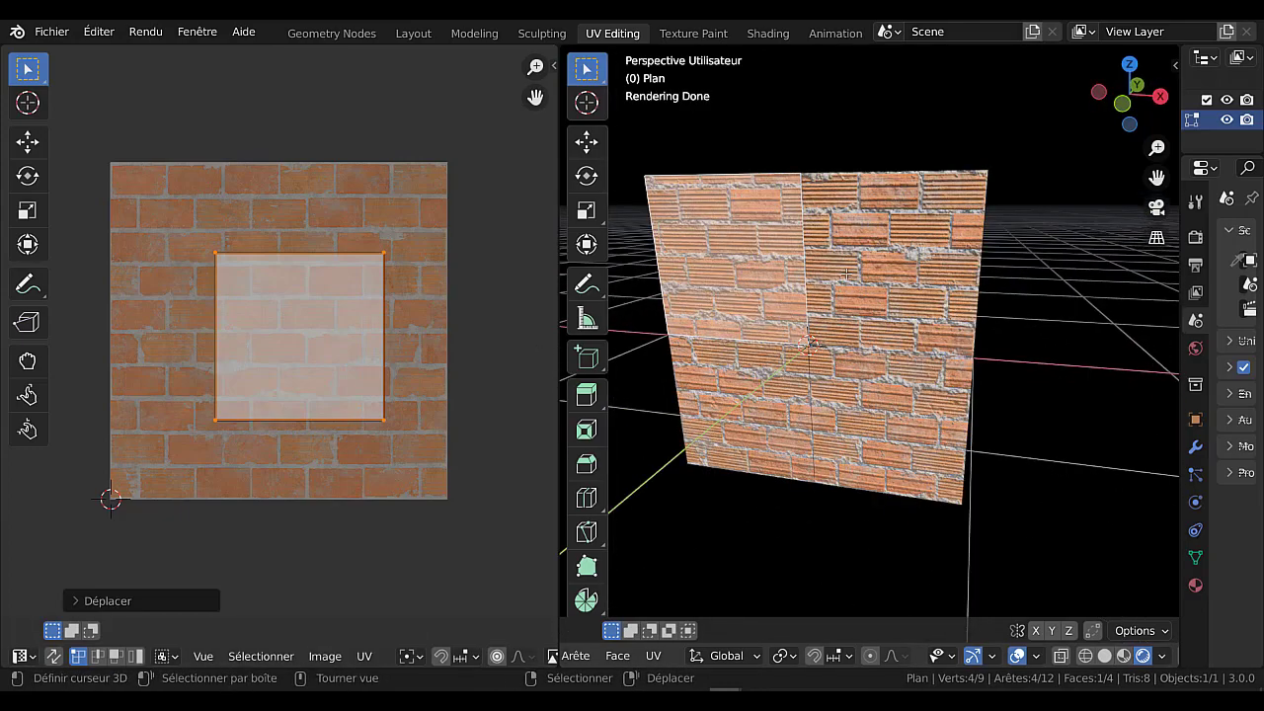
key("ctrl+z")
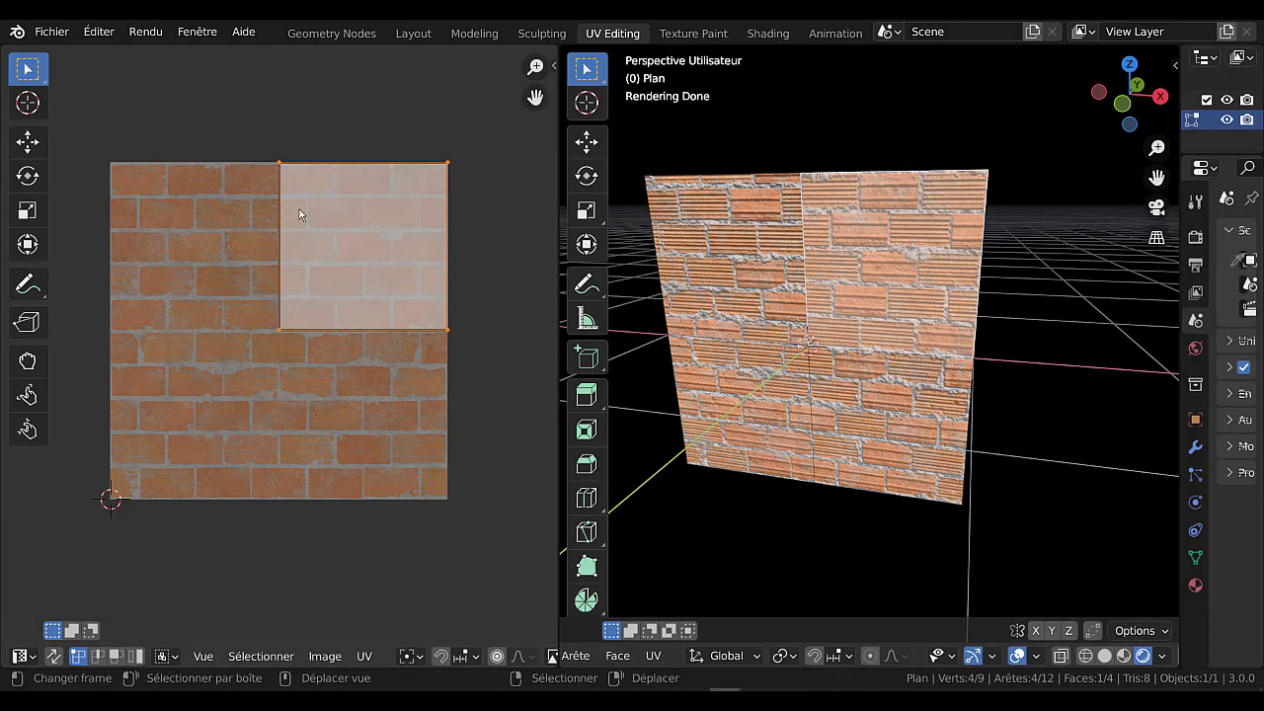
Move the upper-right face's UVs over the lower-left part of the brick image, scale them up about 3.68 times, and inspect the plane.
key("g")
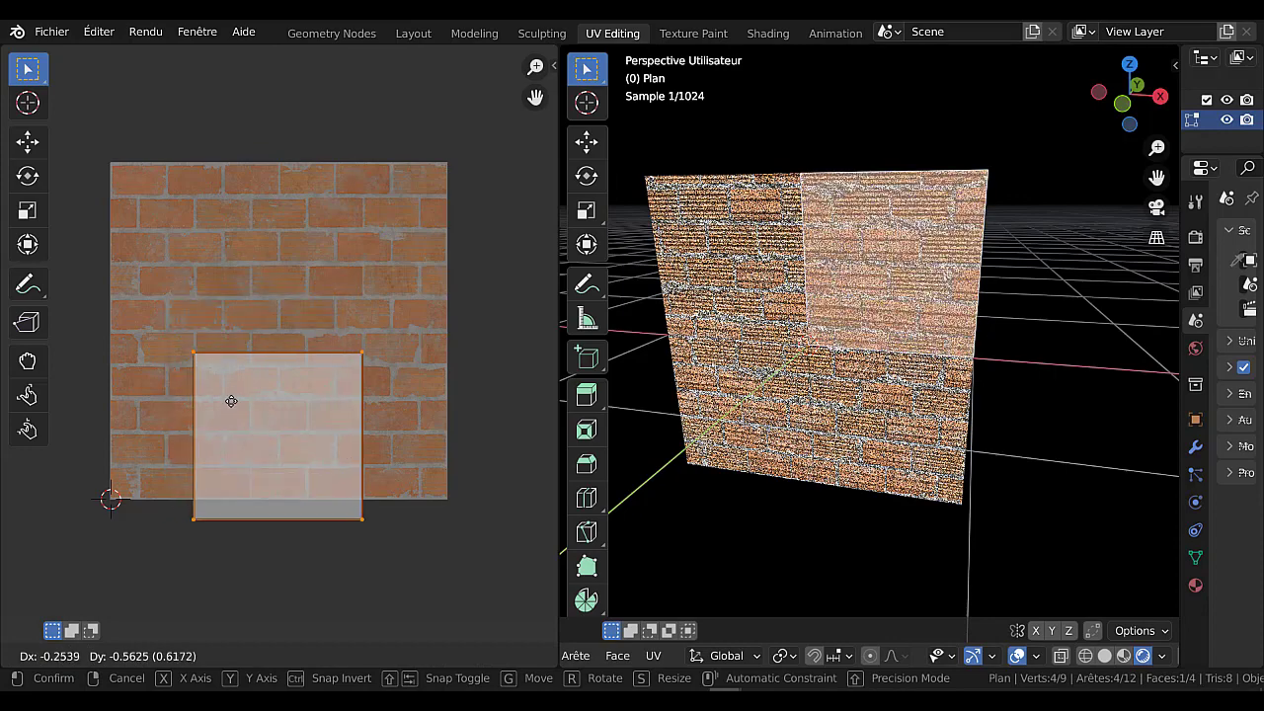
left_click(192, 400)
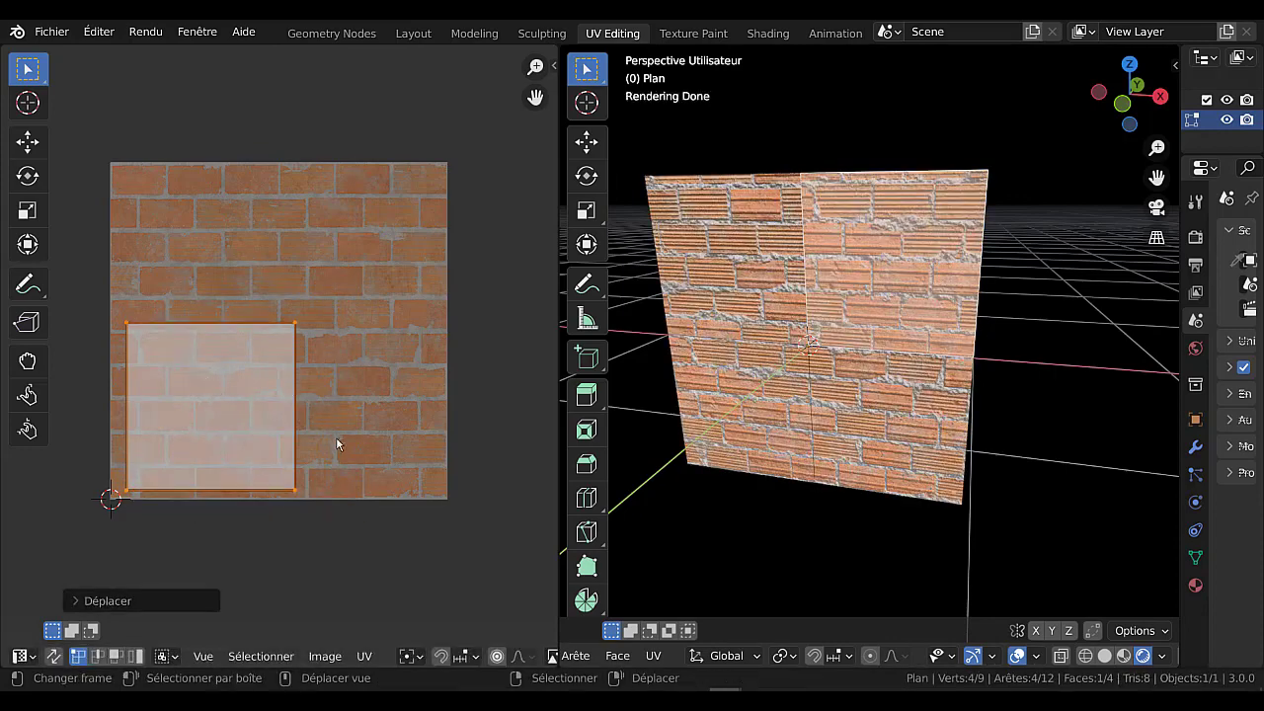
key("s")
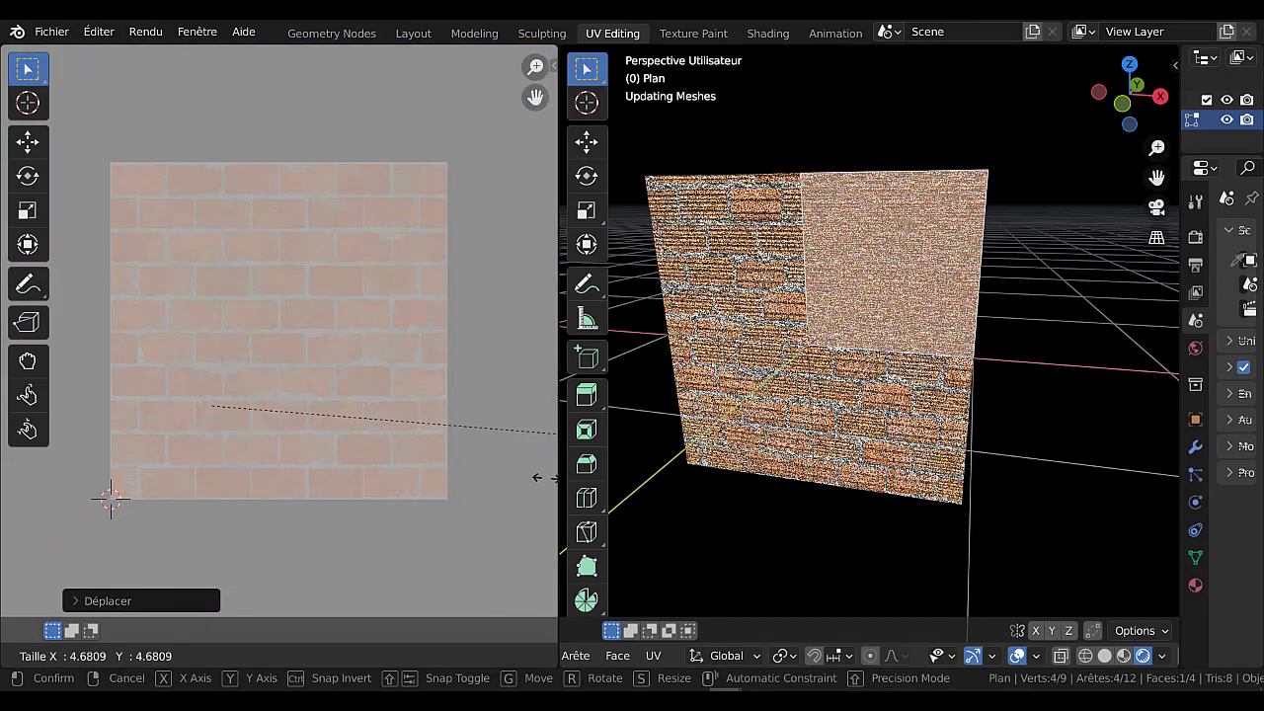
left_click(353, 457)
scroll(995, 409, "up", 2)
middle_click_drag(995, 410, 859, 397)
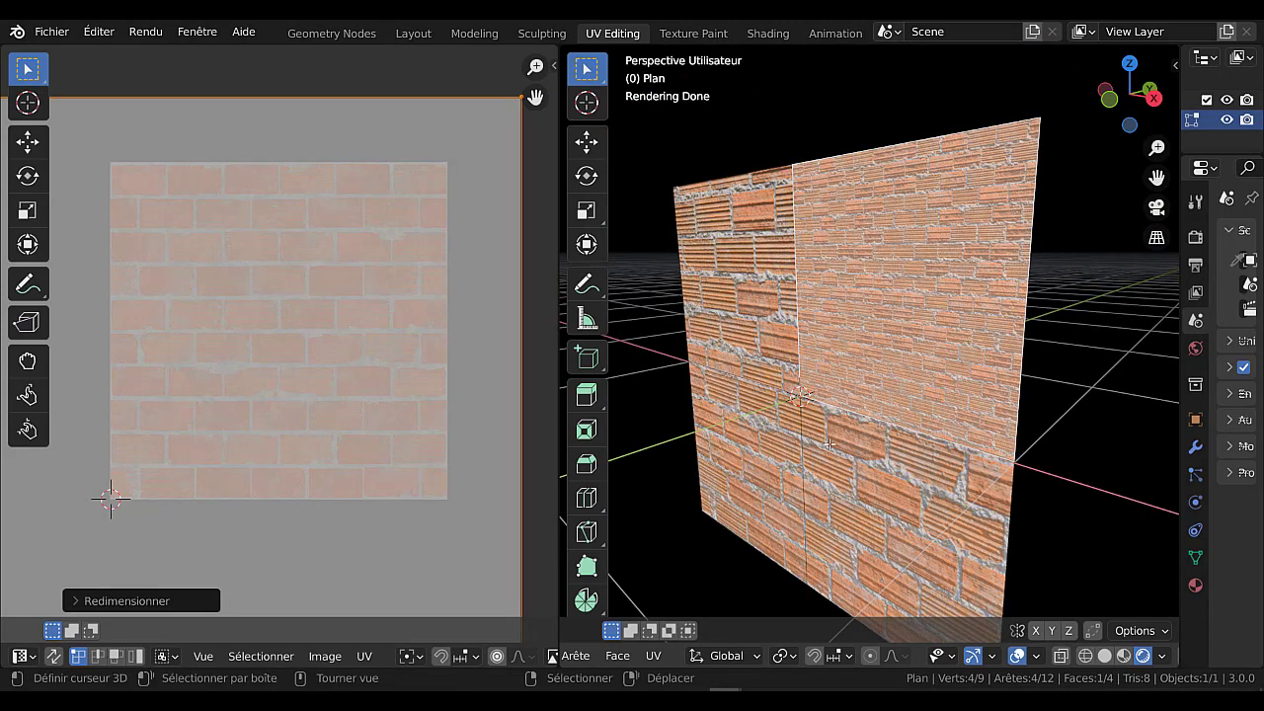
scroll(364, 442, "down", 3)
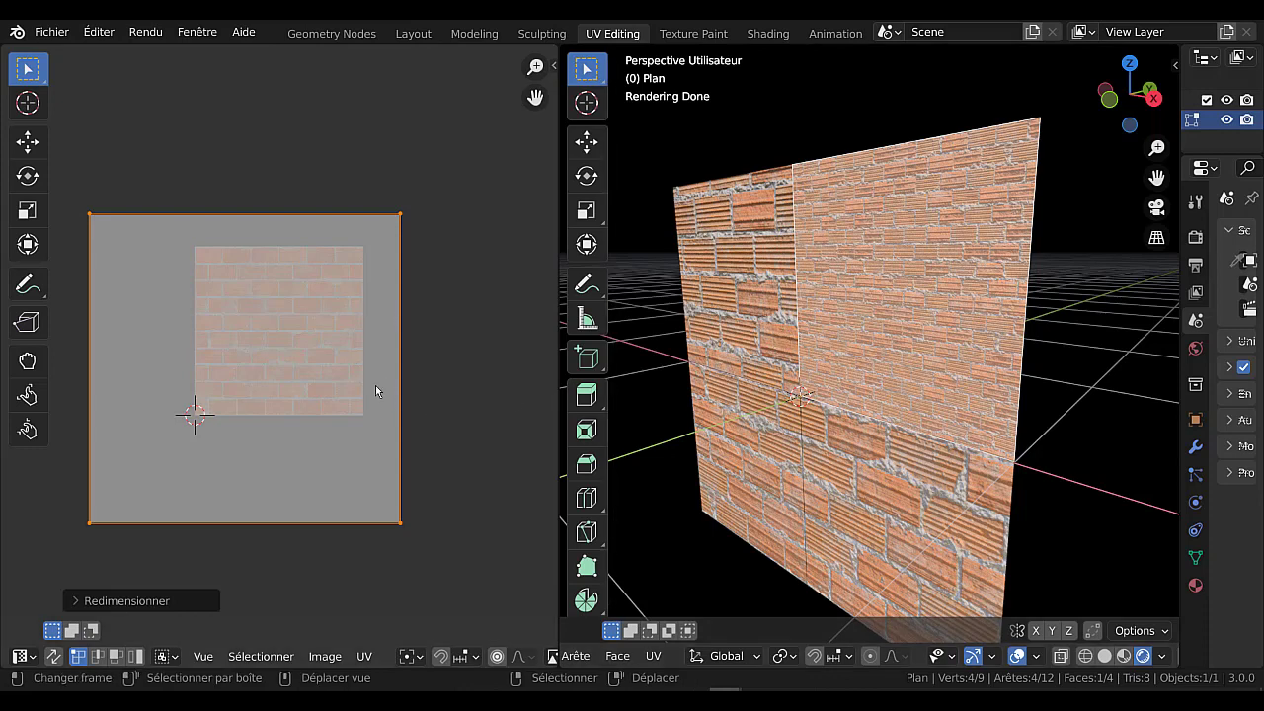
Scale the upper-right face's UVs up well beyond the brick image and inspect the smaller bricks on the plane.
scroll(375, 385, "up", 2)
scroll(375, 385, "down", 2)
key("s")
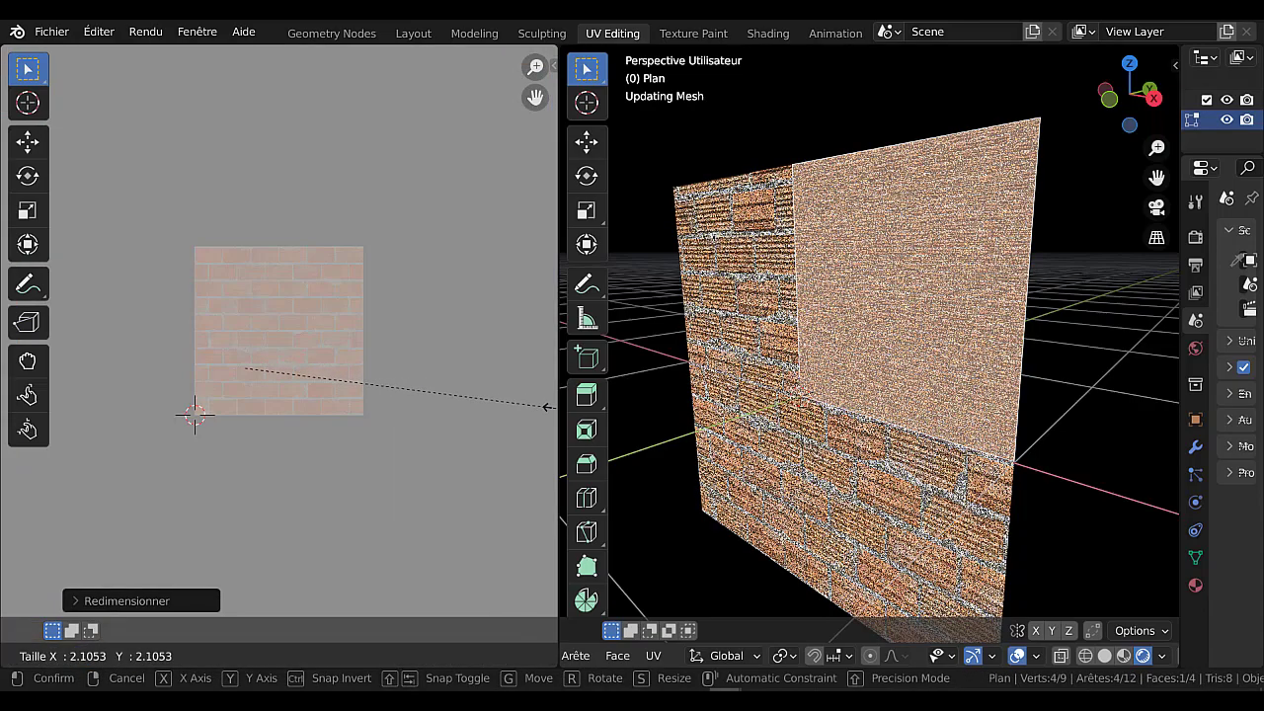
left_click(551, 404)
middle_click_drag(1062, 385, 975, 401)
scroll(976, 401, "up", 2)
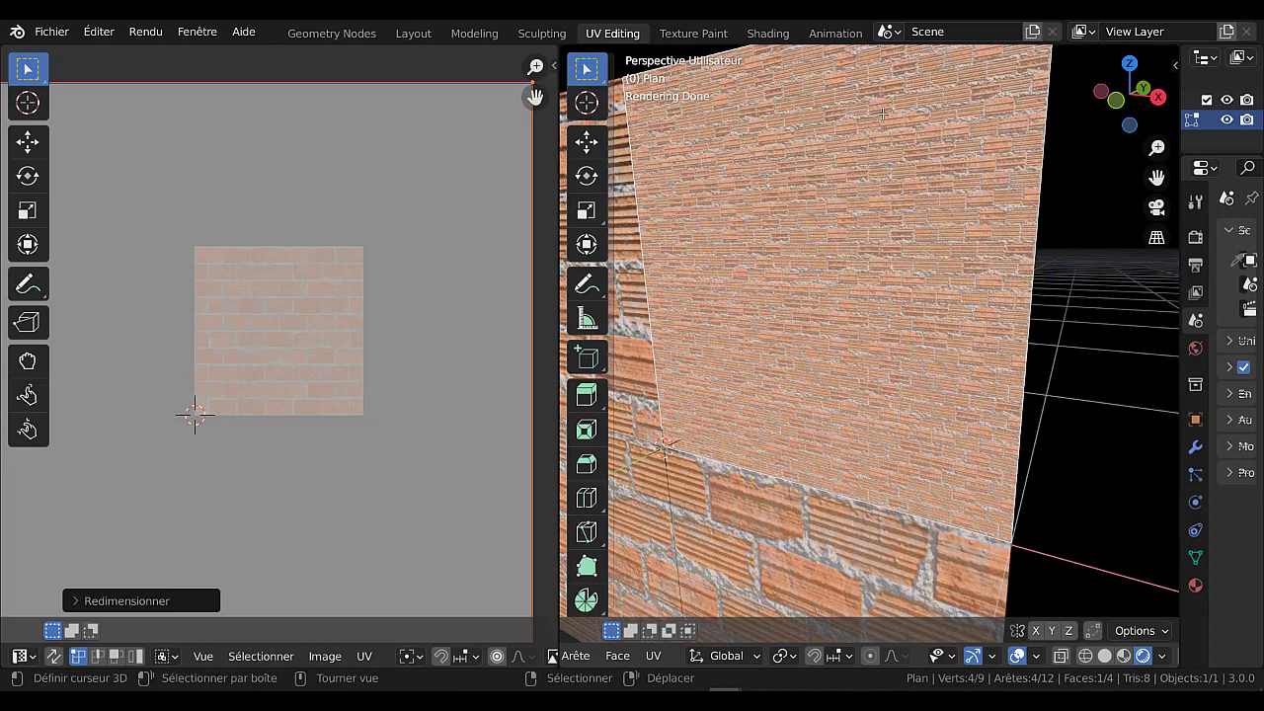
middle_click_drag(1034, 260, 866, 246)
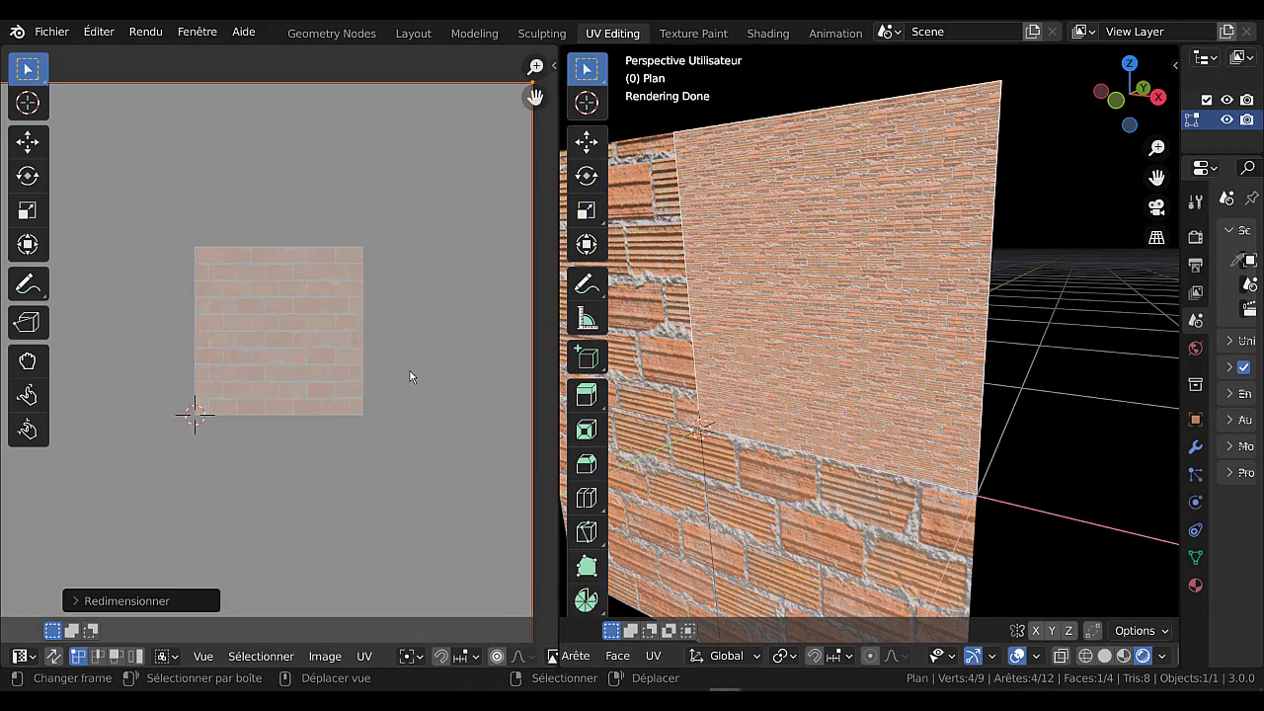
Scale the upper-right face's UVs down until they fit inside the lower-left part of the brick image.
key("a")
key("s")
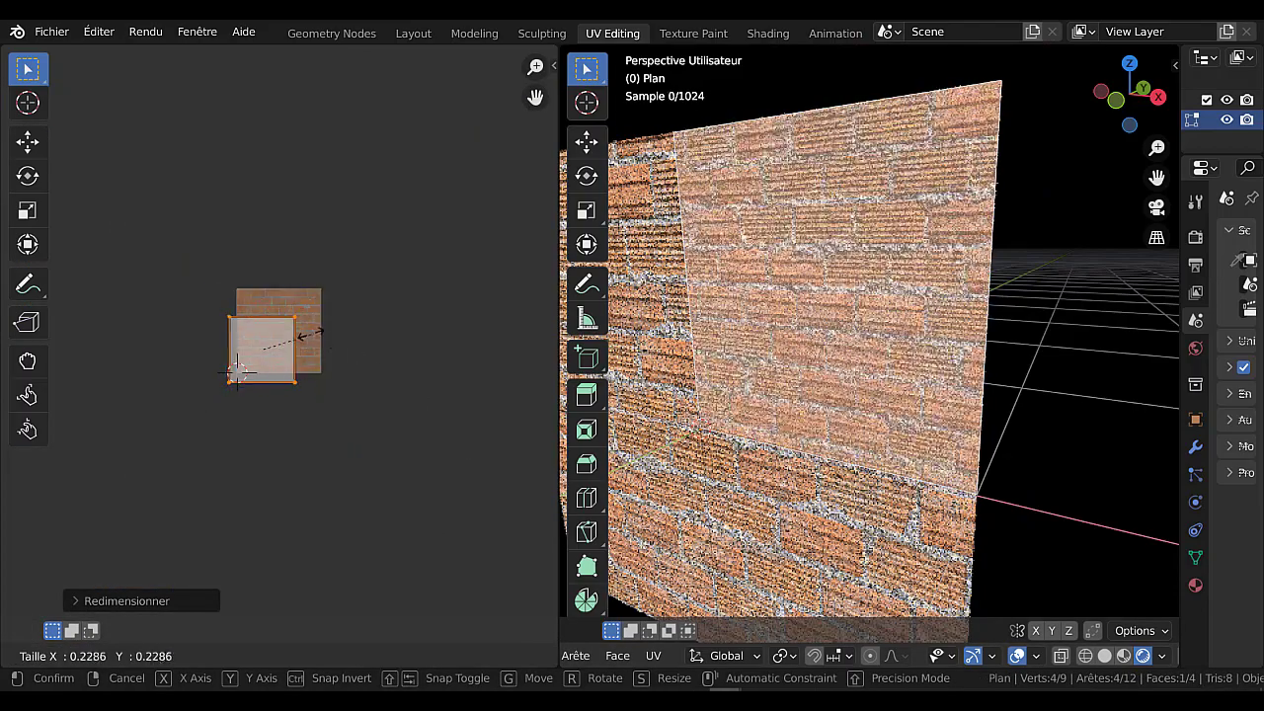
left_click(274, 412)
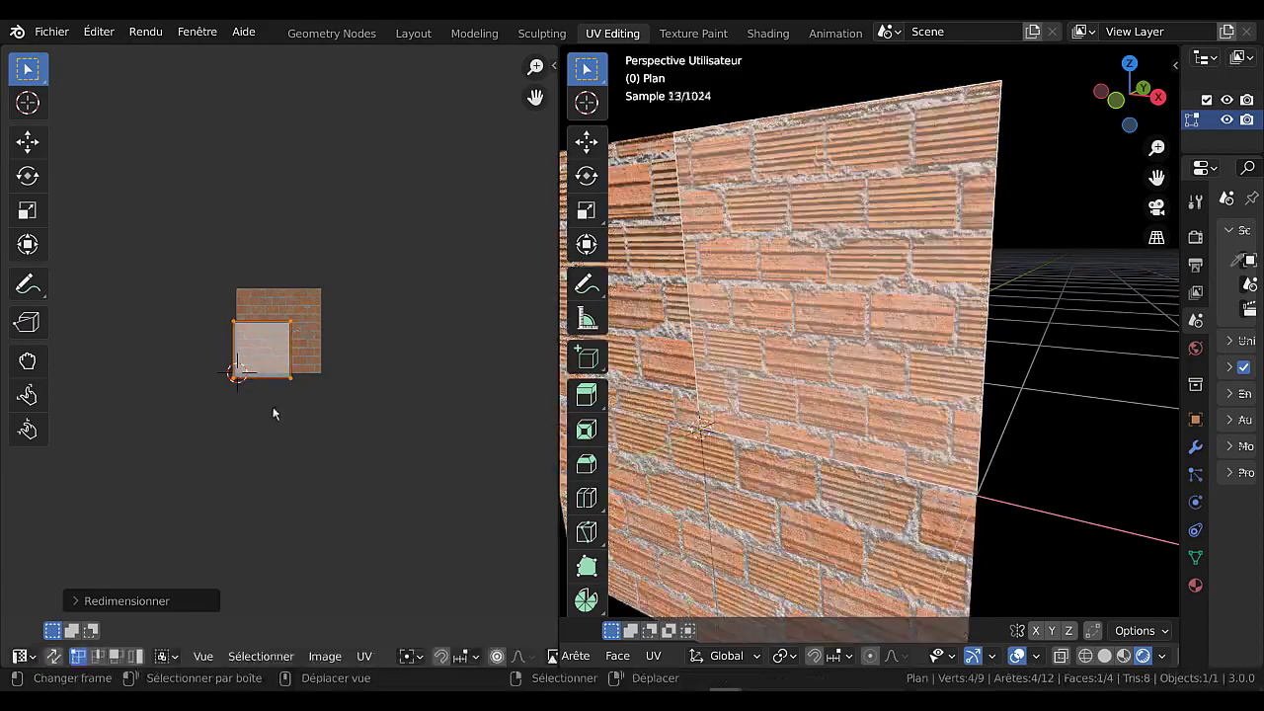
scroll(277, 412, "up", 3)
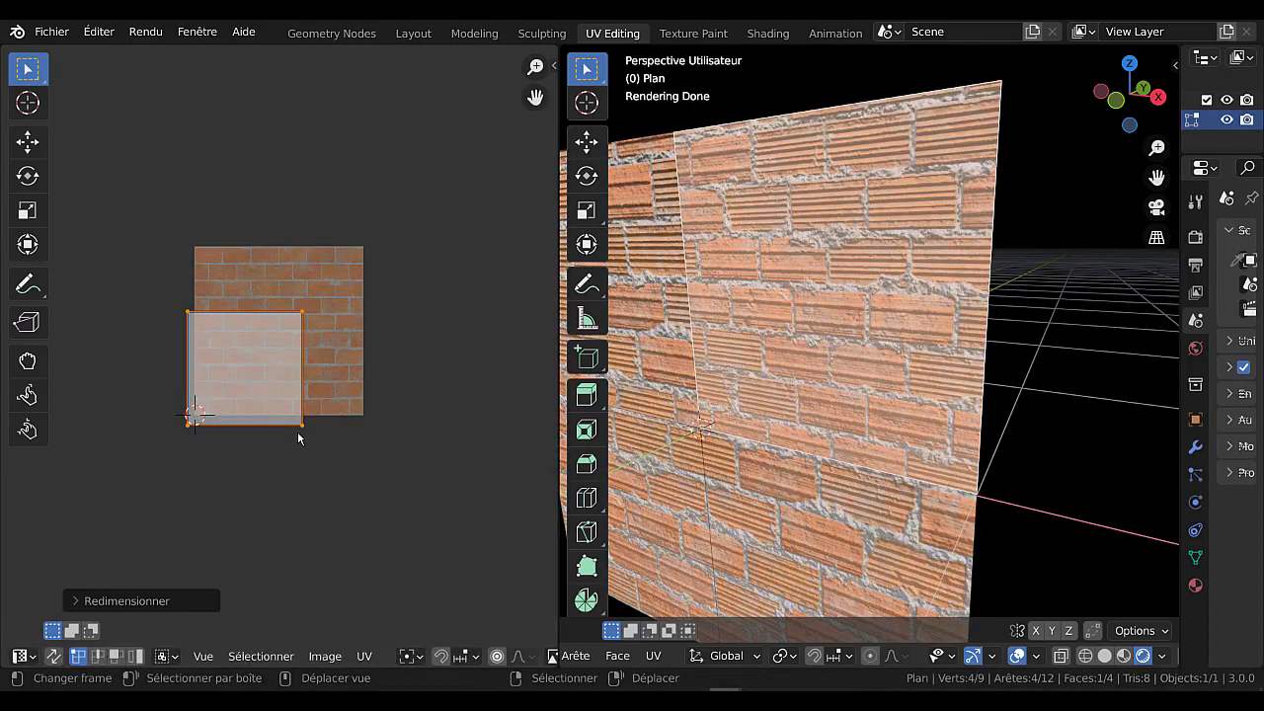
key("s")
right_click(308, 434)
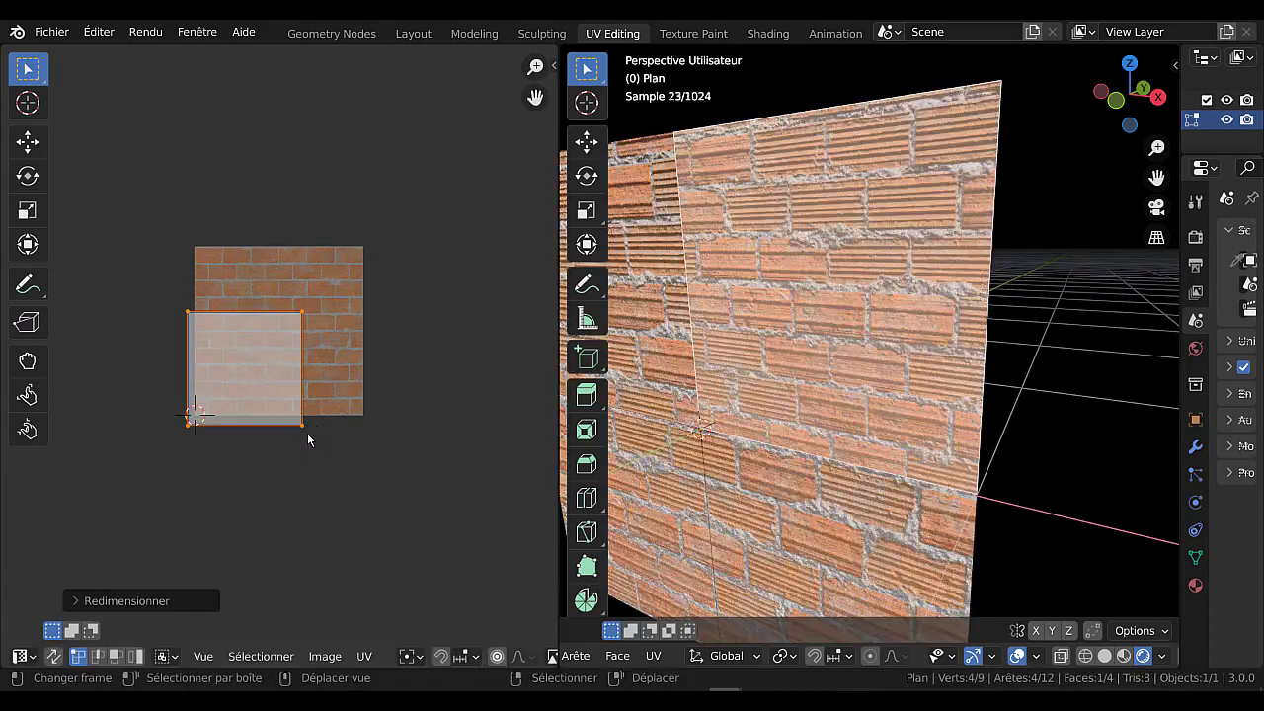
scroll(306, 430, "up", 2)
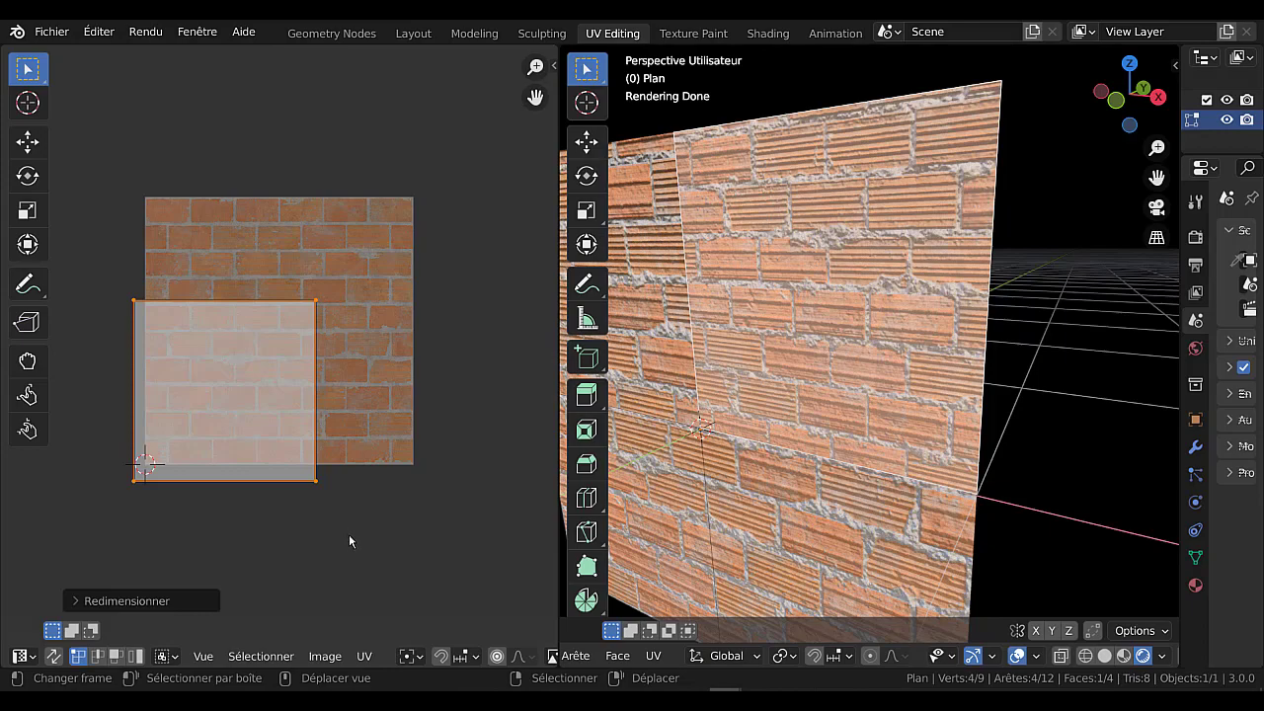
key("s")
left_click(324, 503)
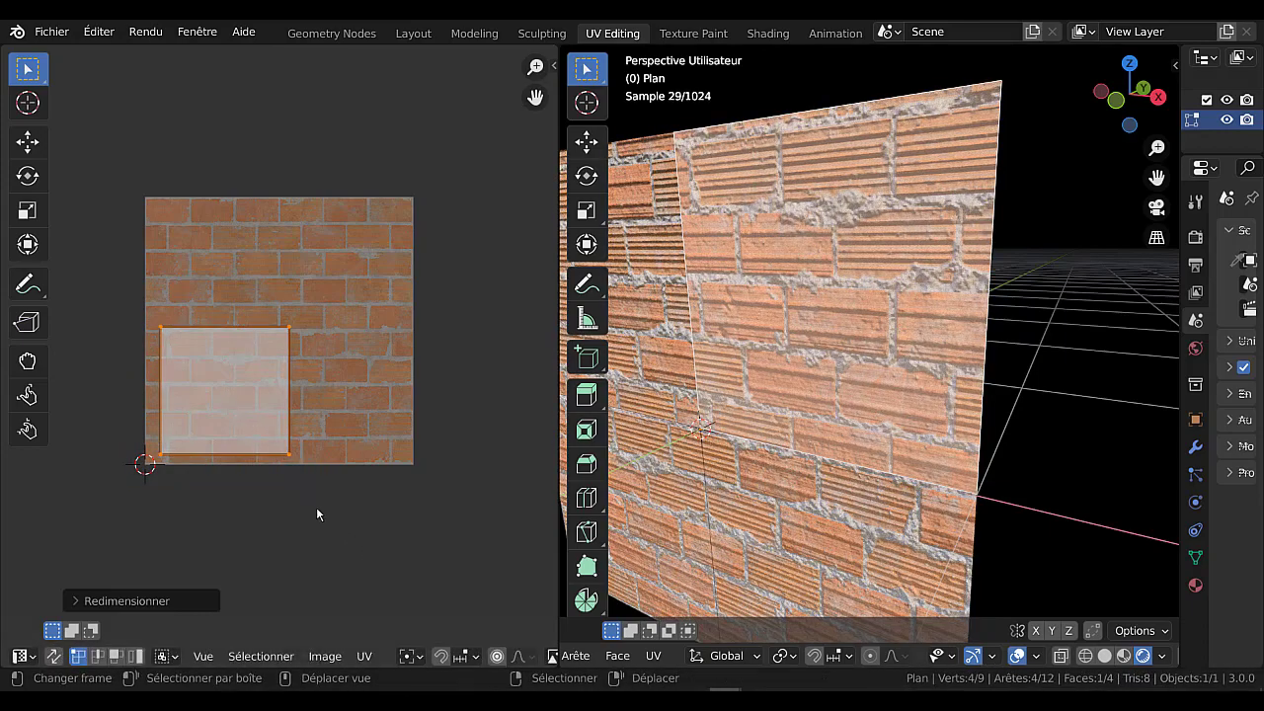
Move the upper-right face's UVs to the centre of the brick image and inspect the whole plane.
key("g")
left_click(373, 468)
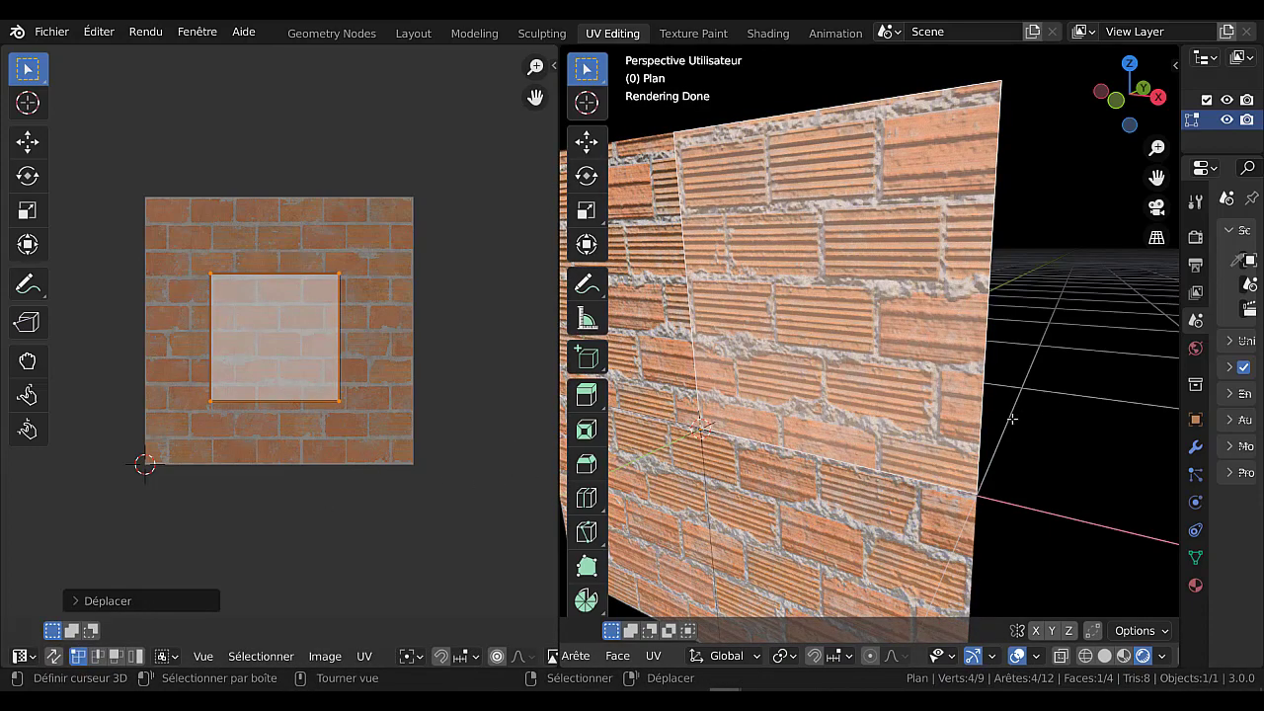
scroll(1044, 403, "down", 4)
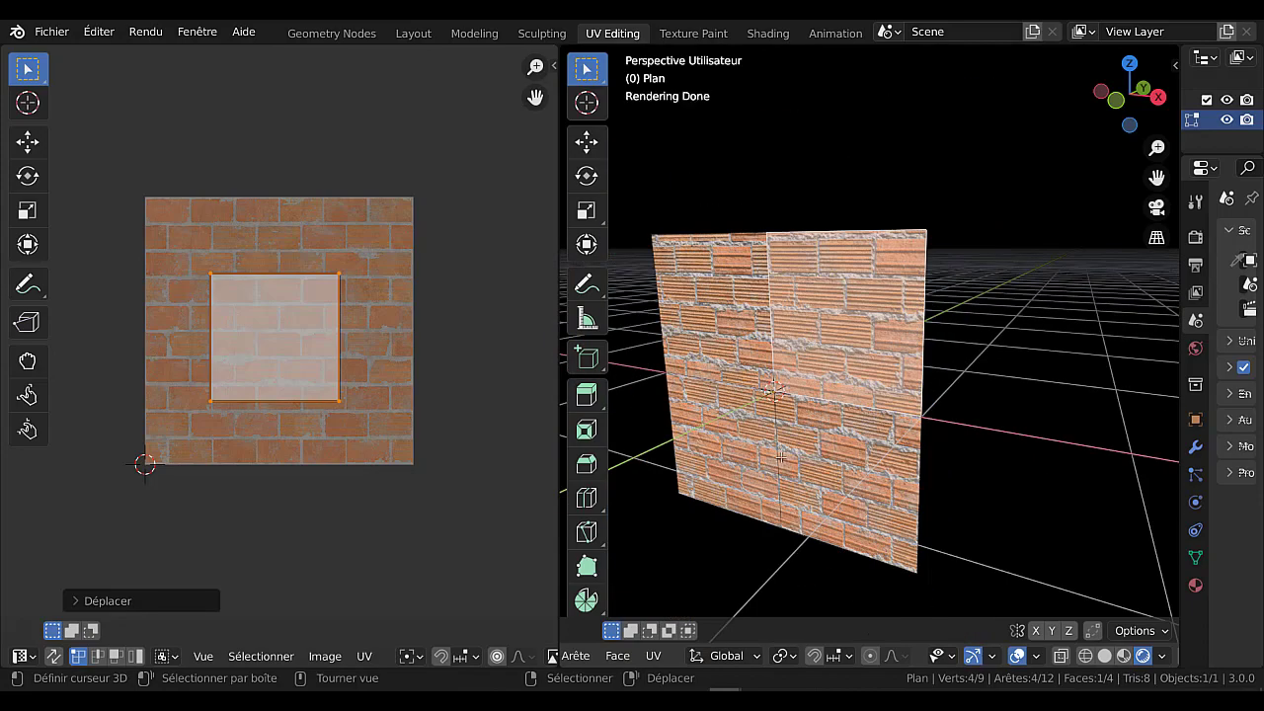
middle_click_drag(811, 452, 770, 450)
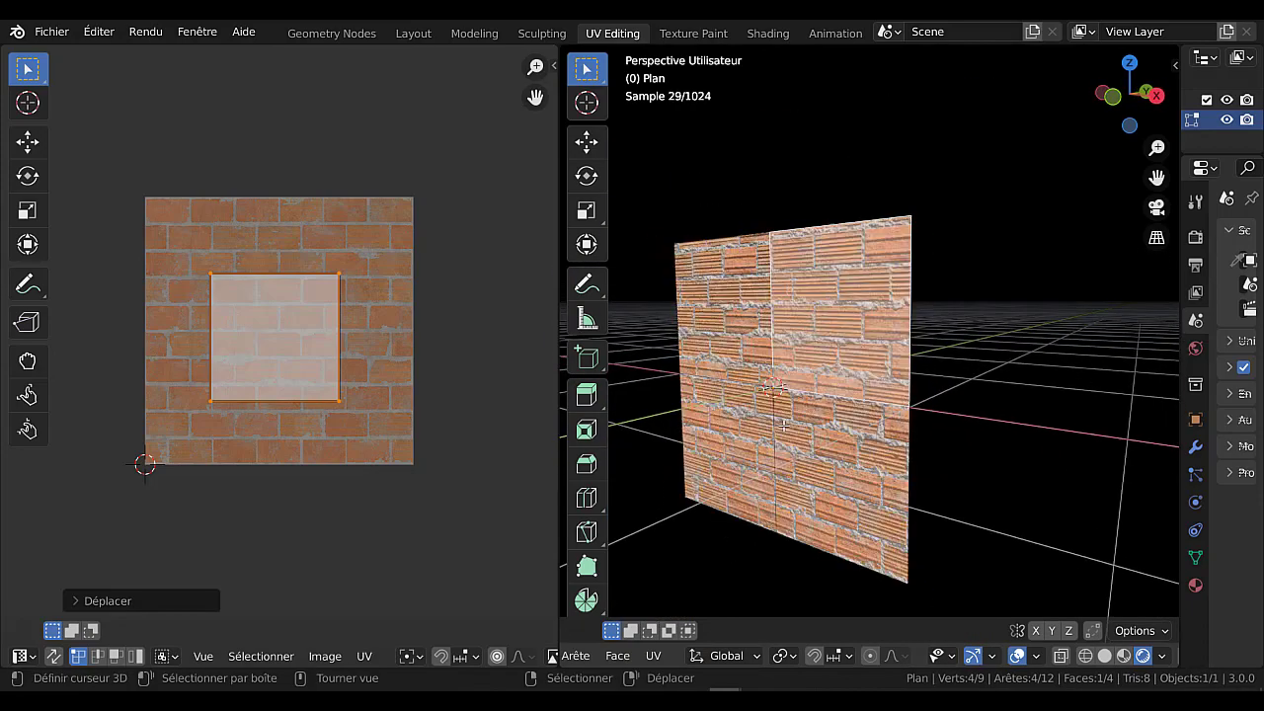
scroll(375, 441, "up", 1)
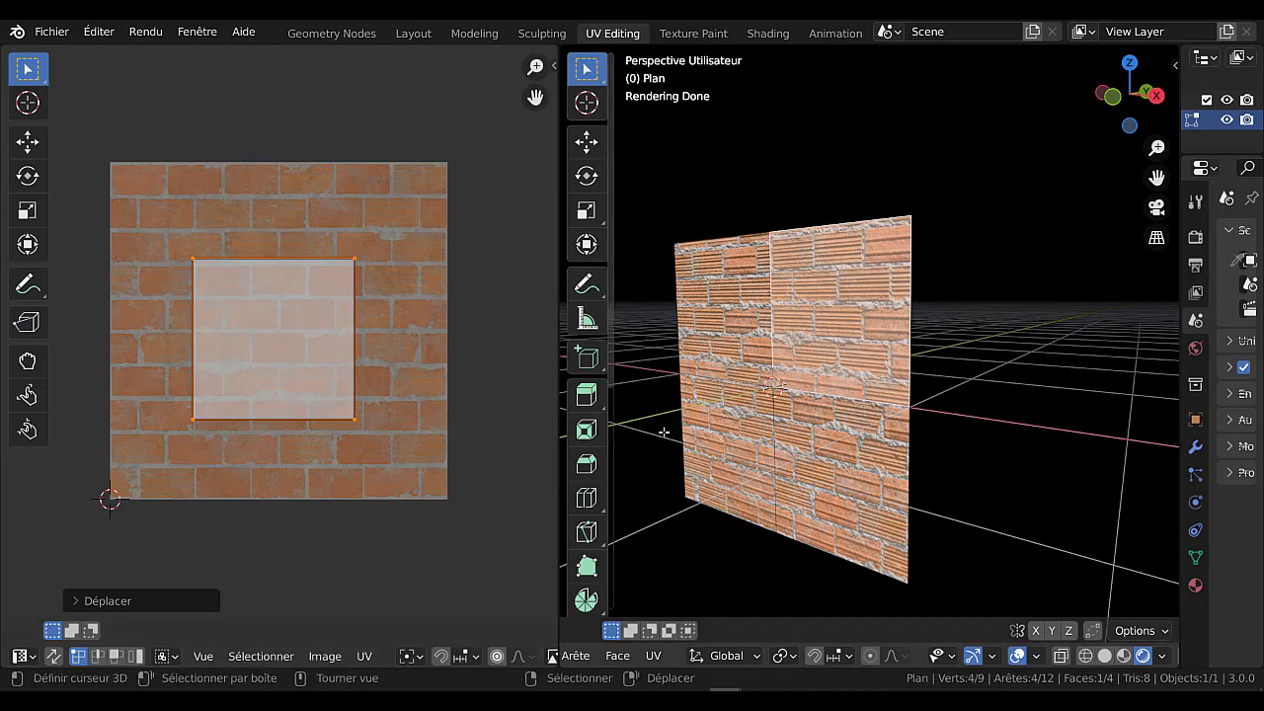
middle_click_drag(664, 432, 726, 413, "shift")
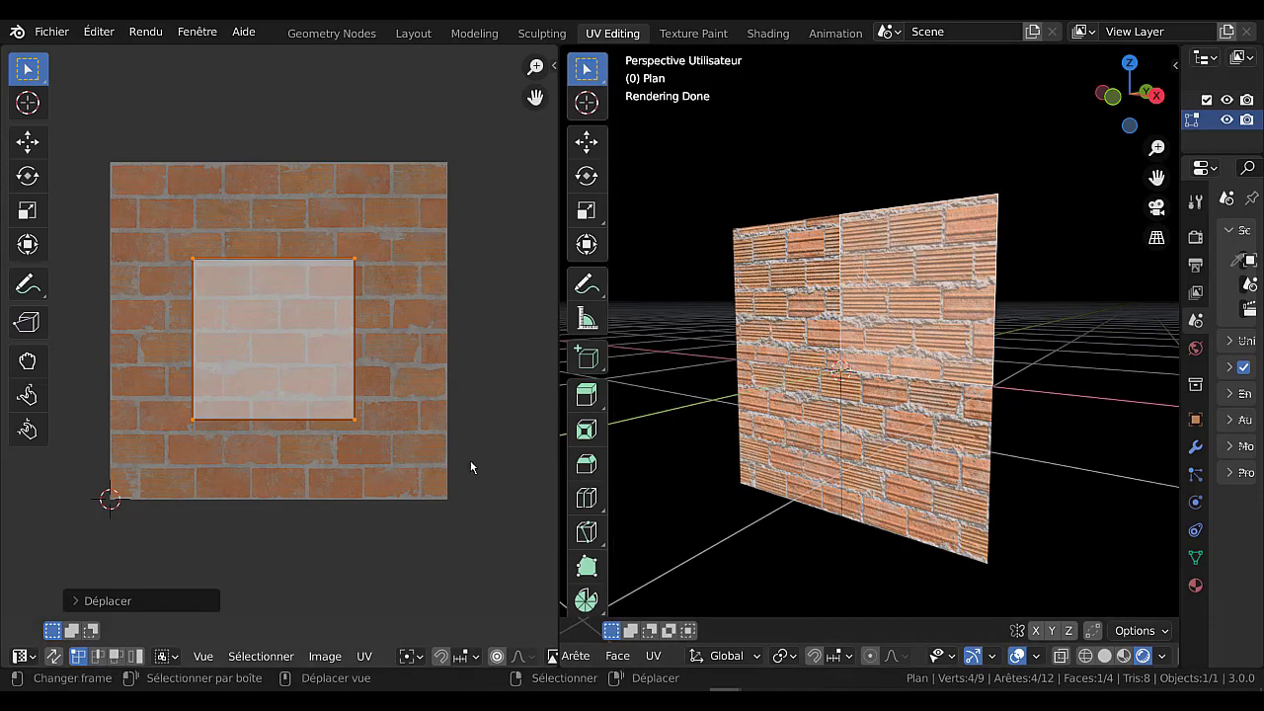
scroll(470, 460, "up", 2)
scroll(441, 459, "down", 2)
scroll(394, 430, "up", 1)
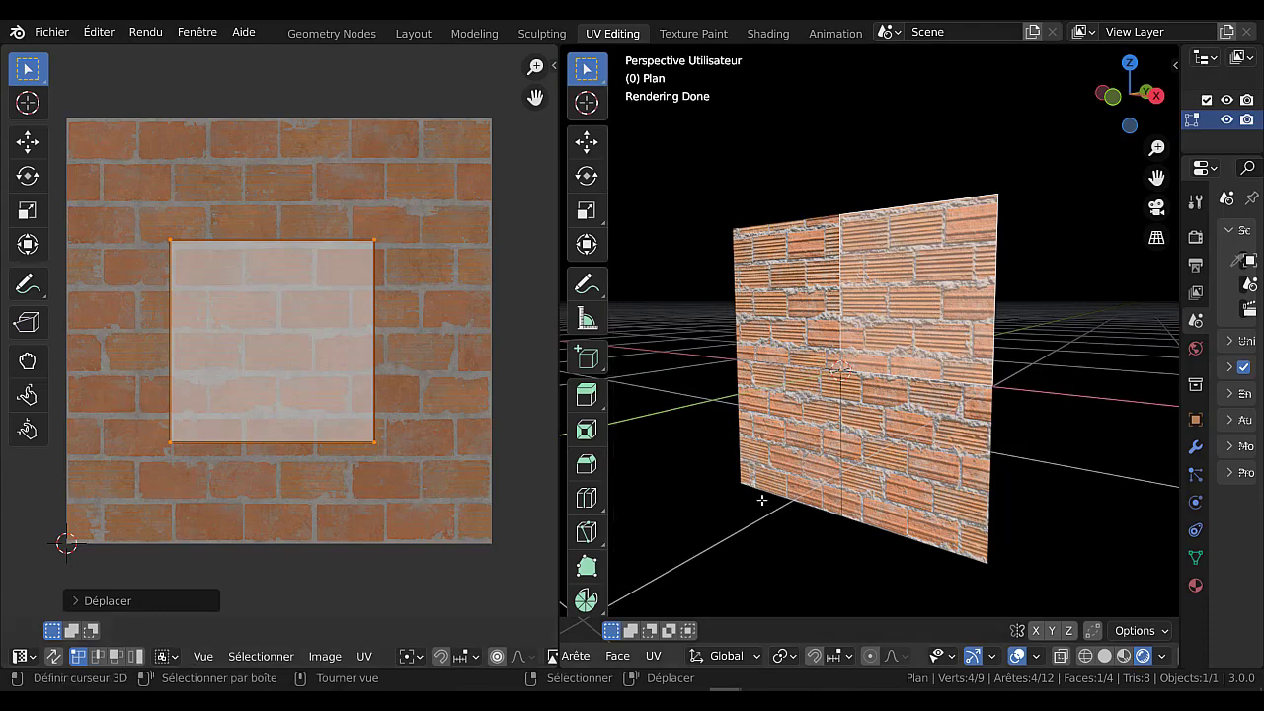
scroll(765, 499, "up", 1)
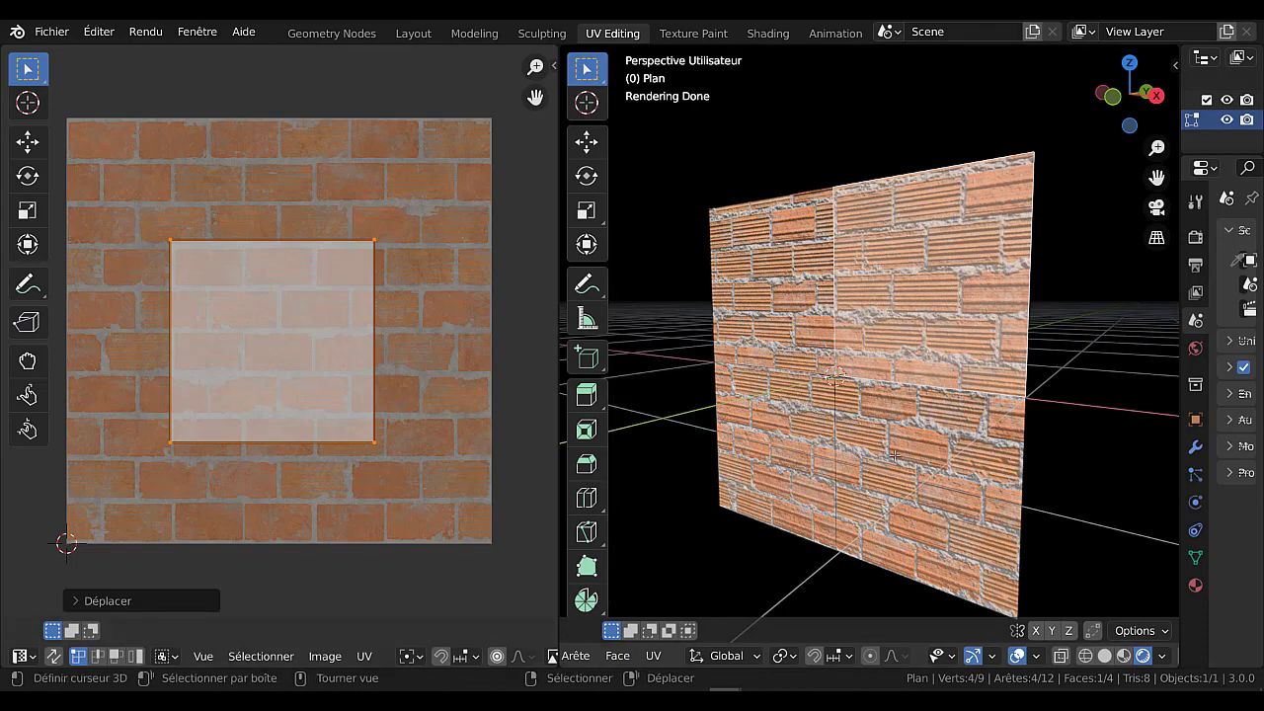
Check the lower faces' UV areas, reselect the upper-right face, and try moving its UVs over the brick image.
right_click(894, 455)
right_click_drag(797, 418, 786, 414)
key("Escape")
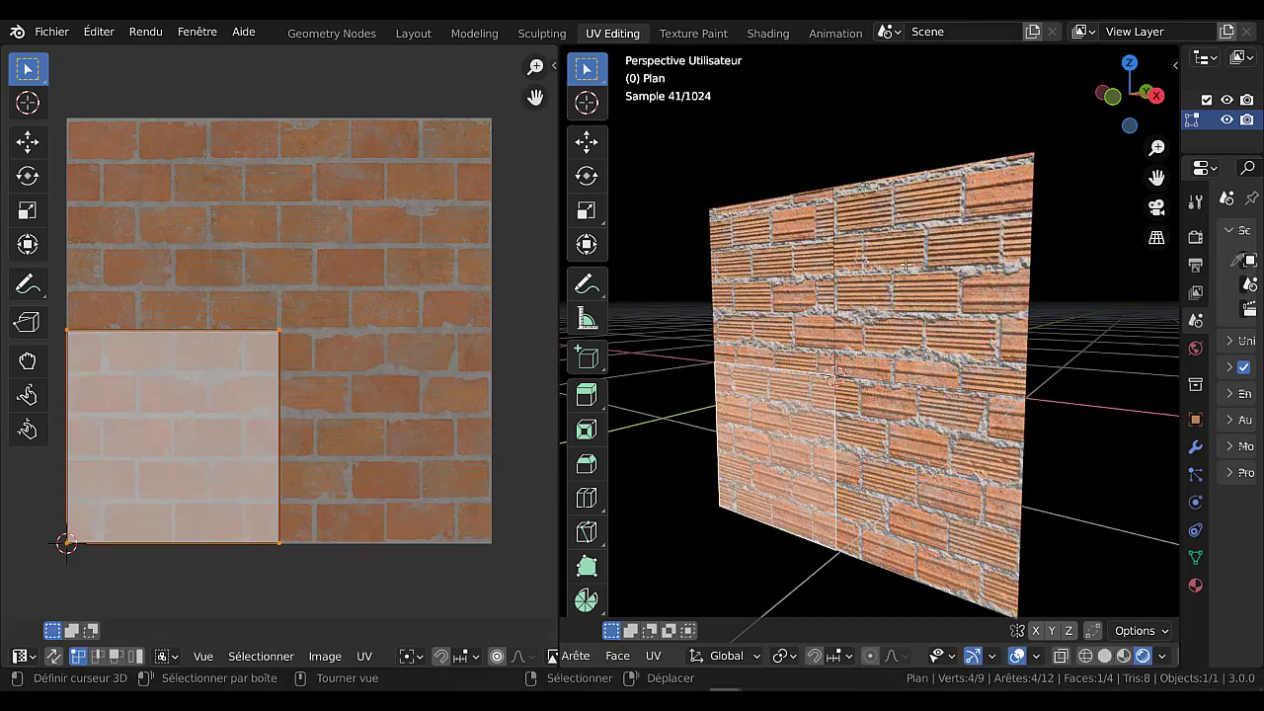
right_click(905, 265)
key("g")
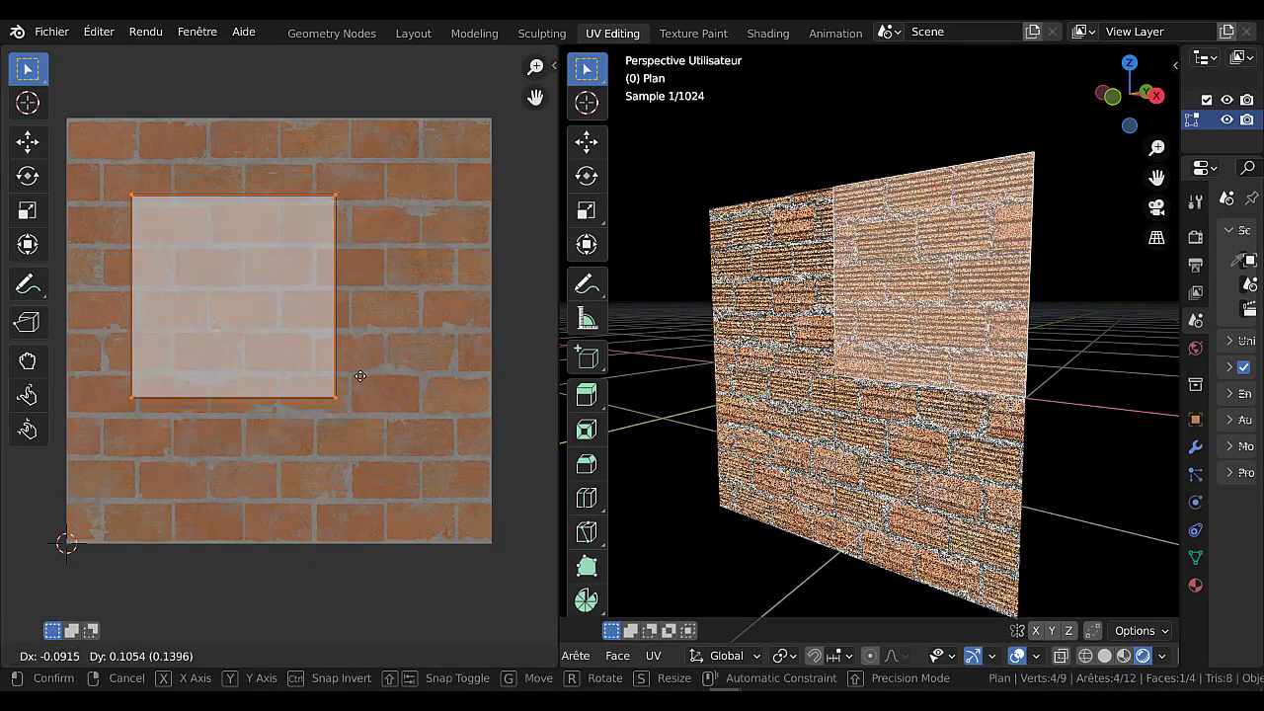
key("Escape")
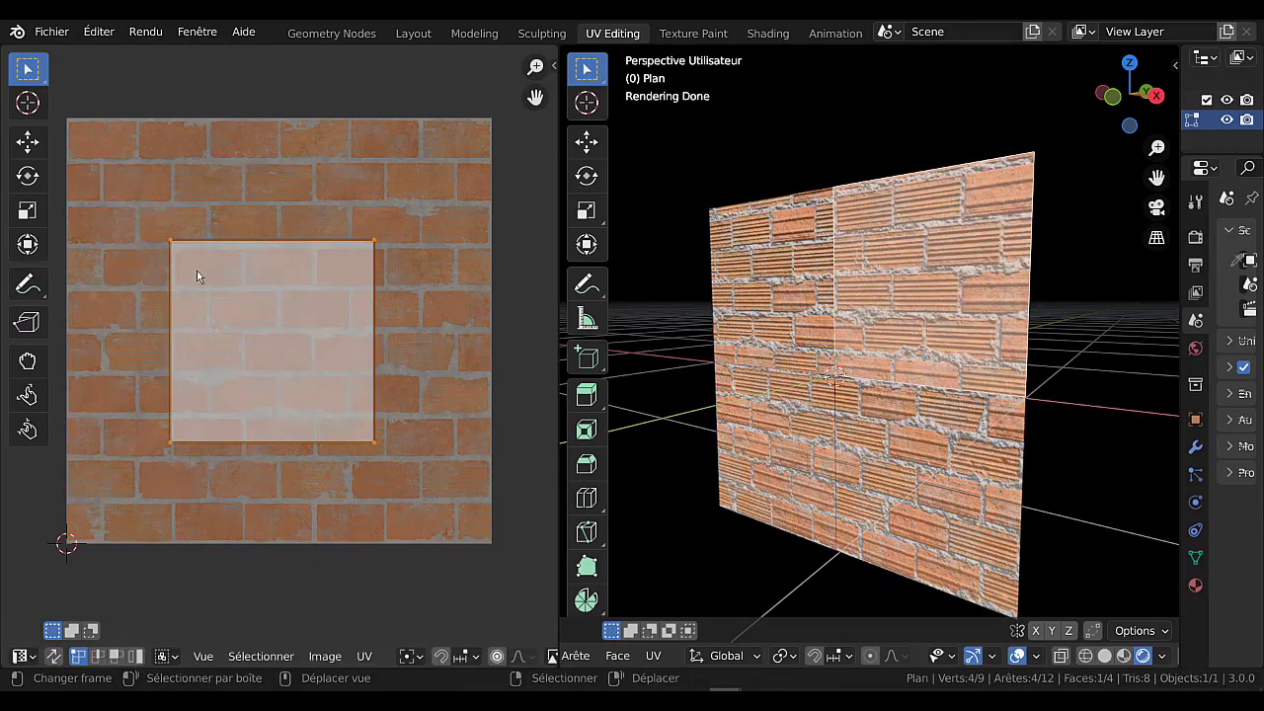
Rotate the upper-right face's UVs by 90° so its bricks run vertically.
key("r")
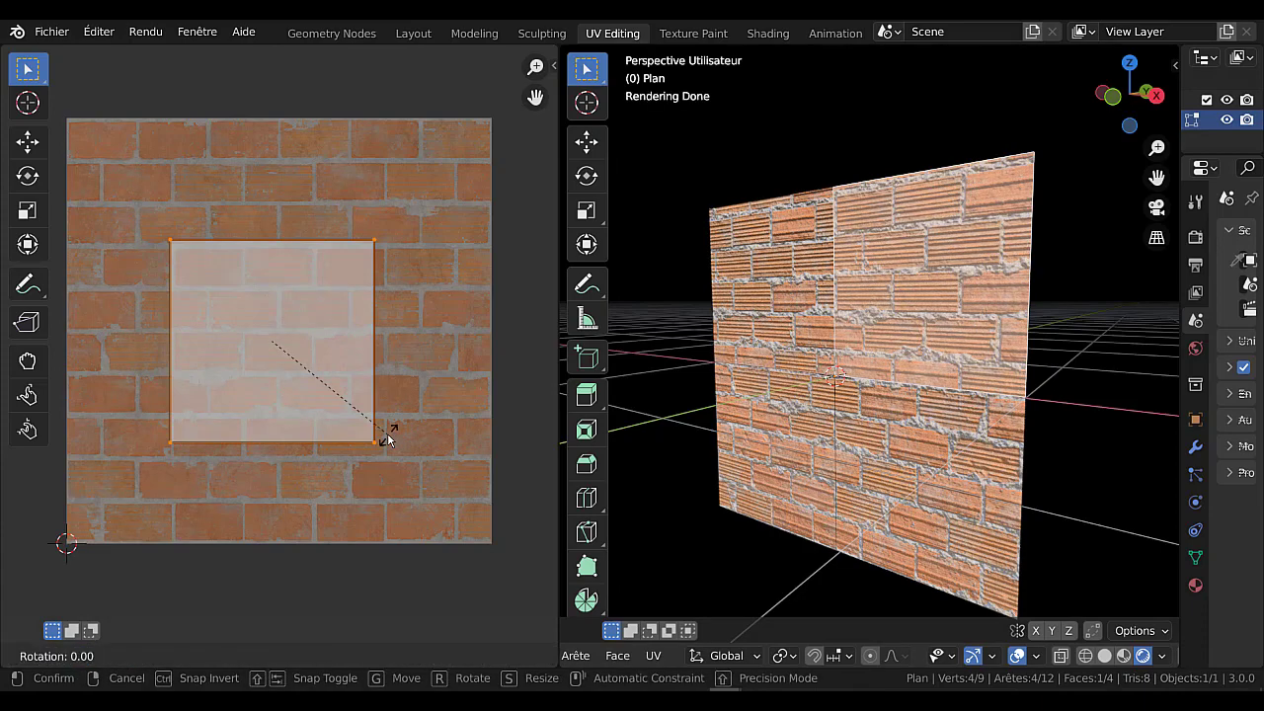
type("90")
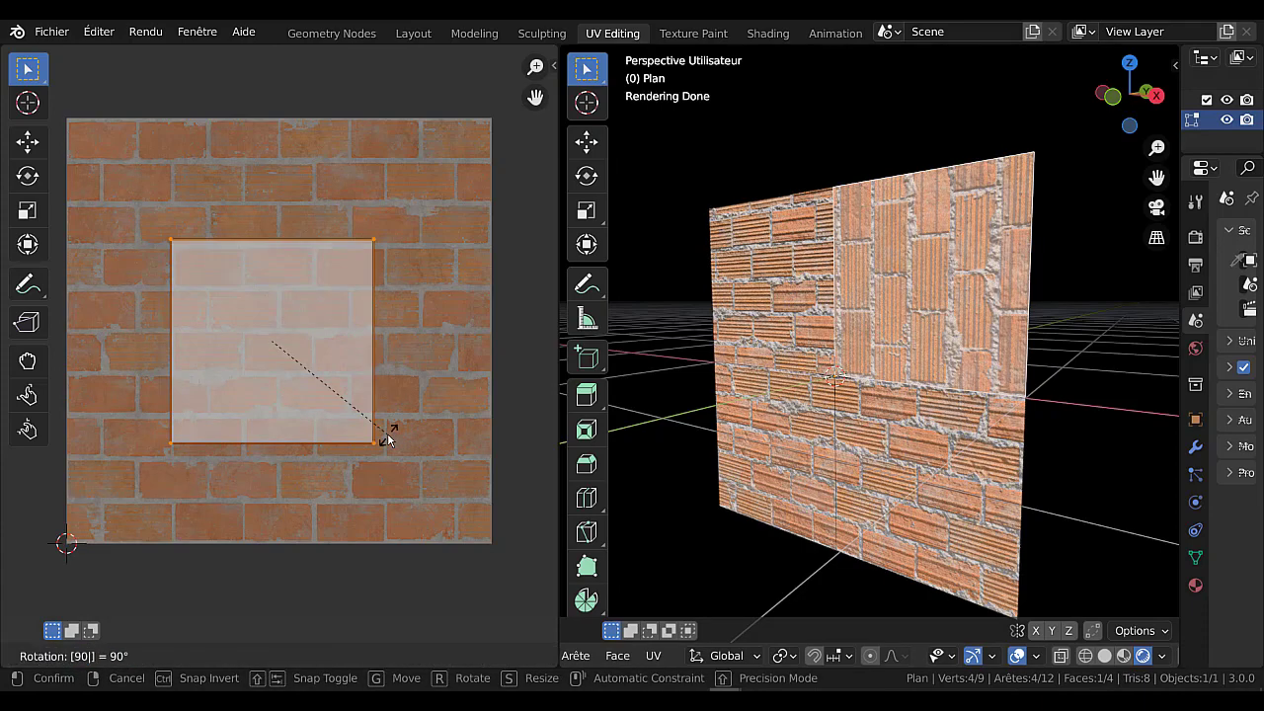
key("Return")
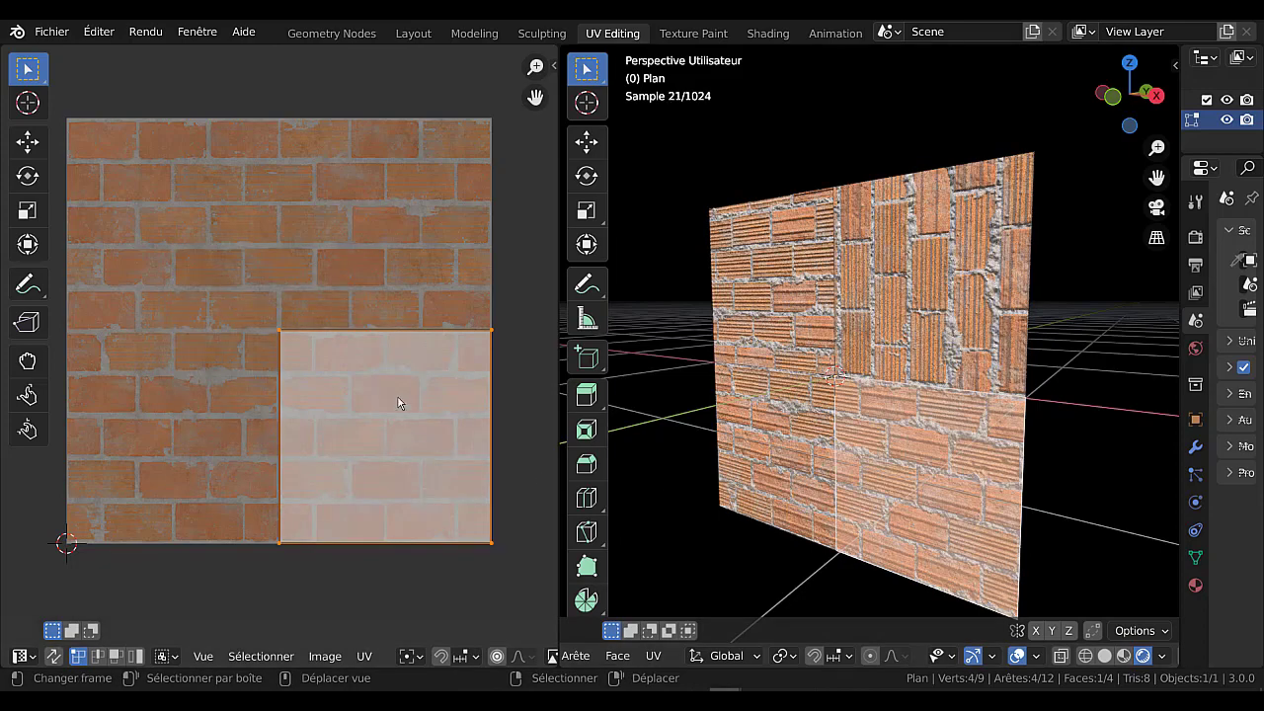
Rotate the lower-right face's UVs by 45° and move them near the centre of the brick image.
key("r")
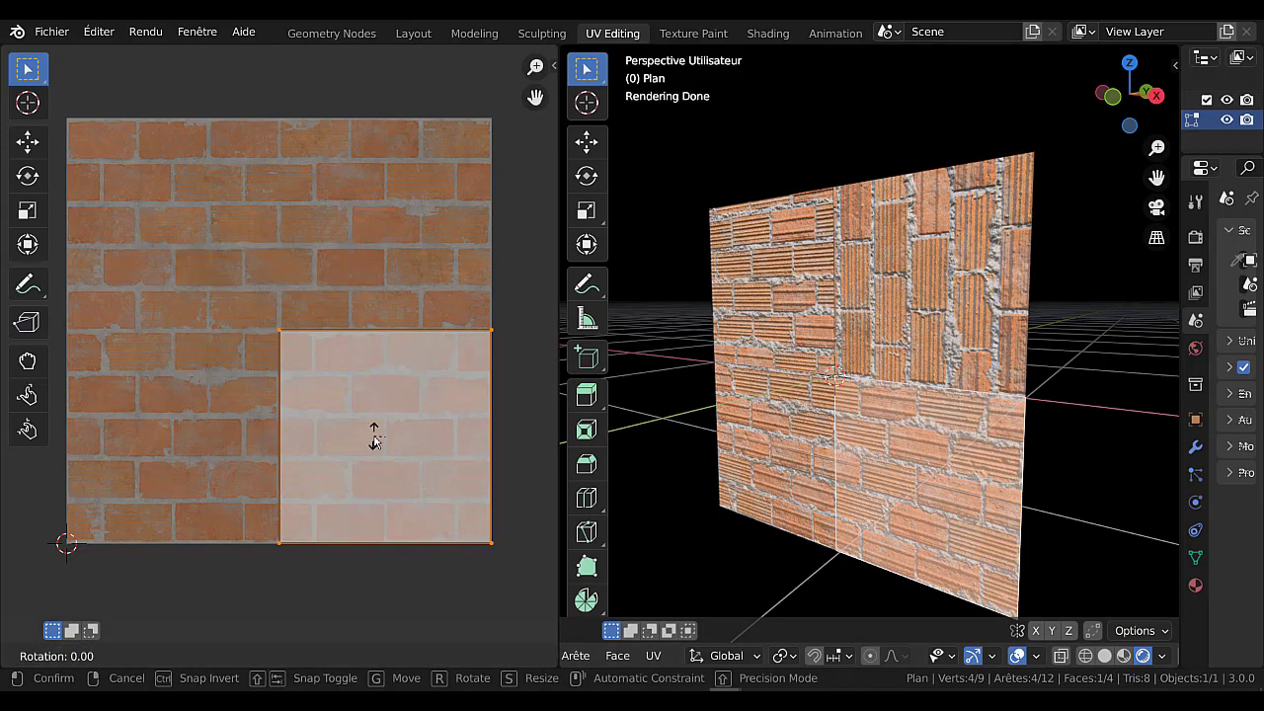
type("45")
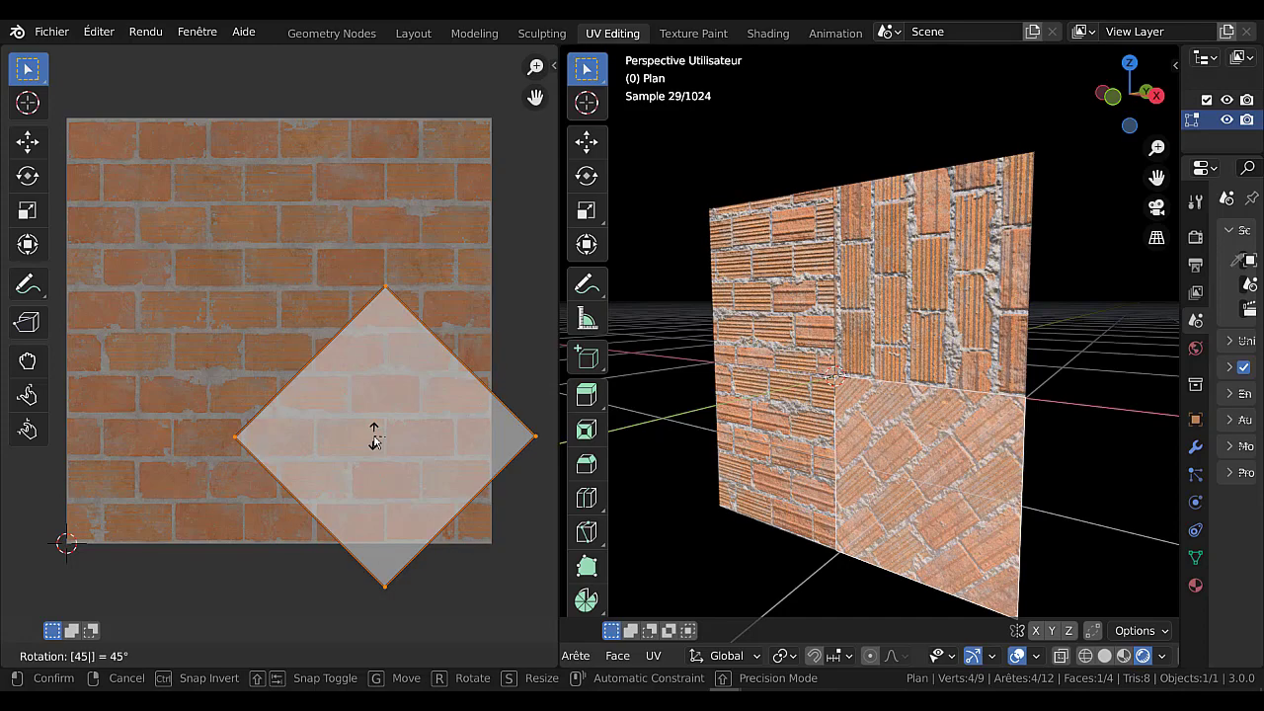
key("Return")
key("g")
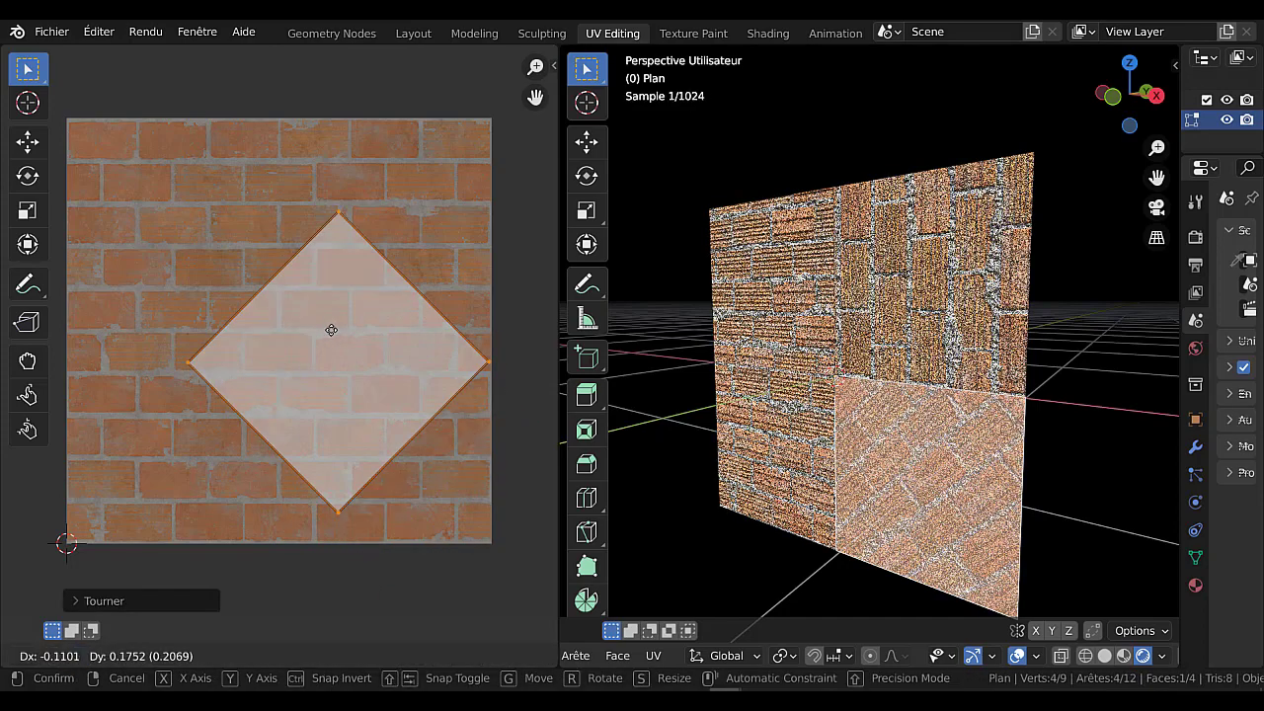
left_click(301, 340)
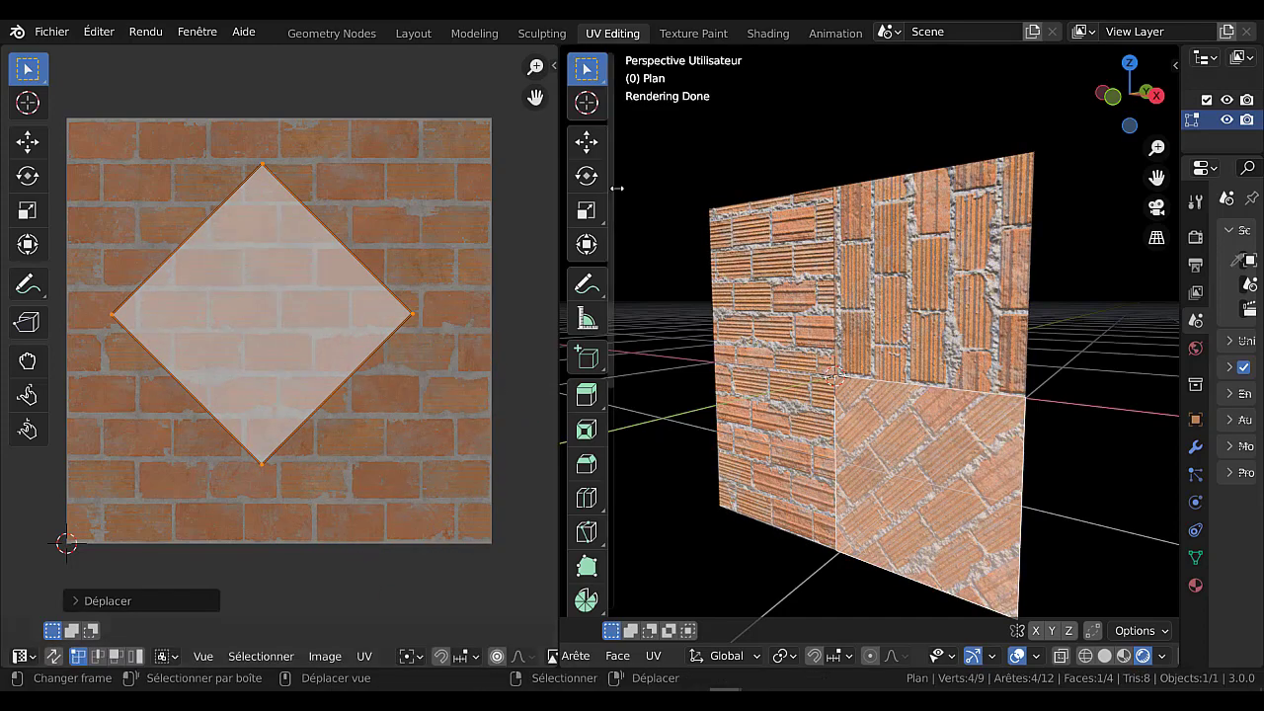
Try the Grab brush on the upper-left face's UVs and undo the changes.
key("ctrl+z")
key("ctrl+z")
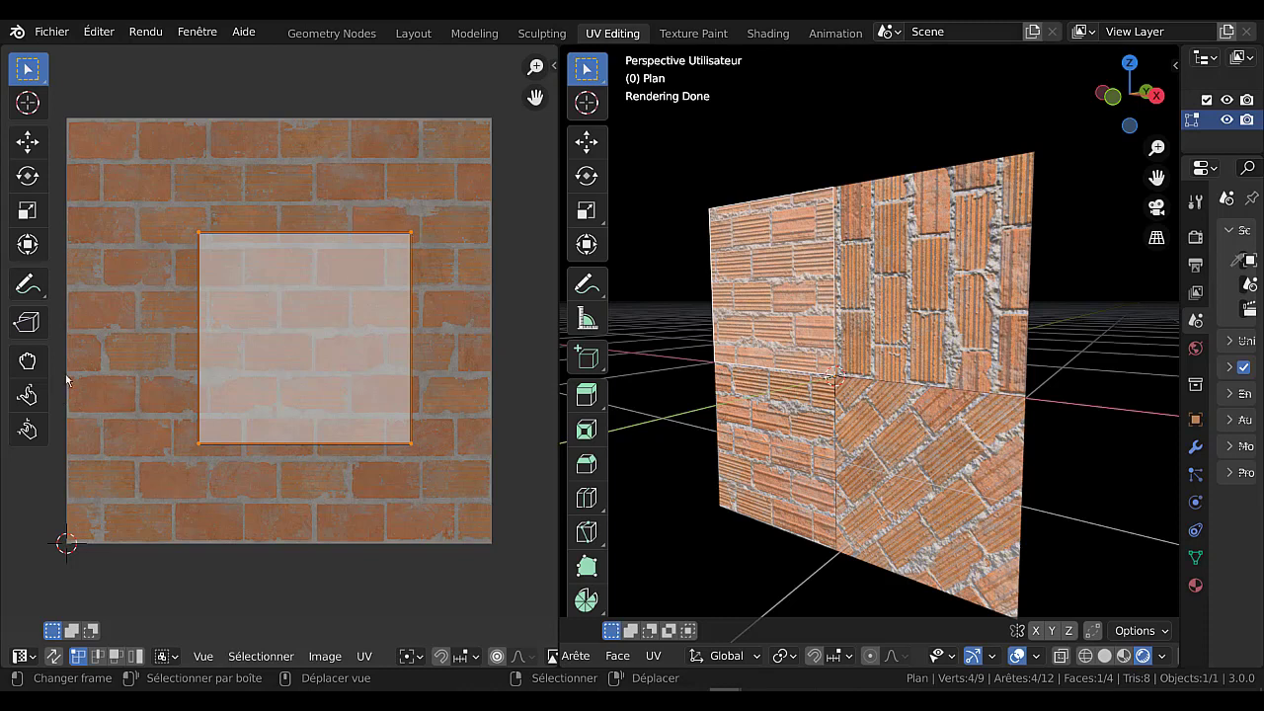
left_click(28, 361)
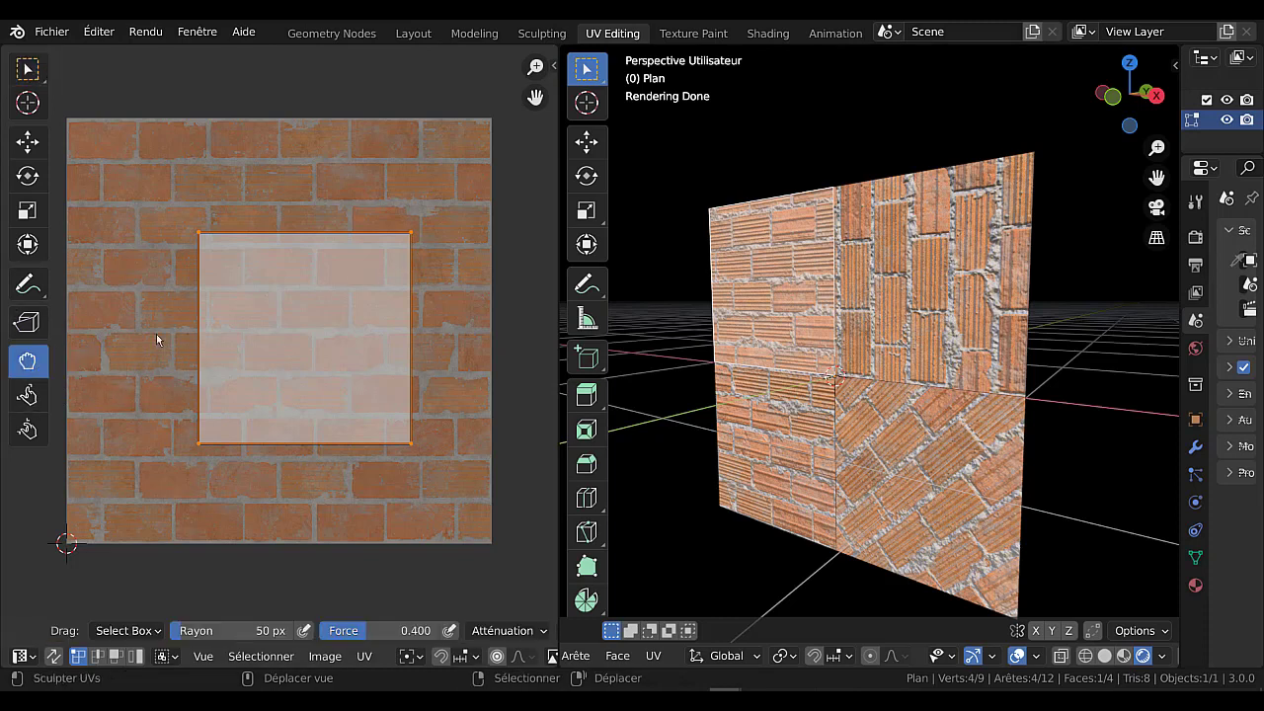
mouse_move(296, 331)
left_mouse_down()
mouse_move(197, 237)
mouse_move(193, 210)
mouse_move(217, 267)
mouse_move(228, 220)
mouse_move(279, 315)
mouse_move(316, 301)
mouse_move(220, 220)
left_mouse_up()
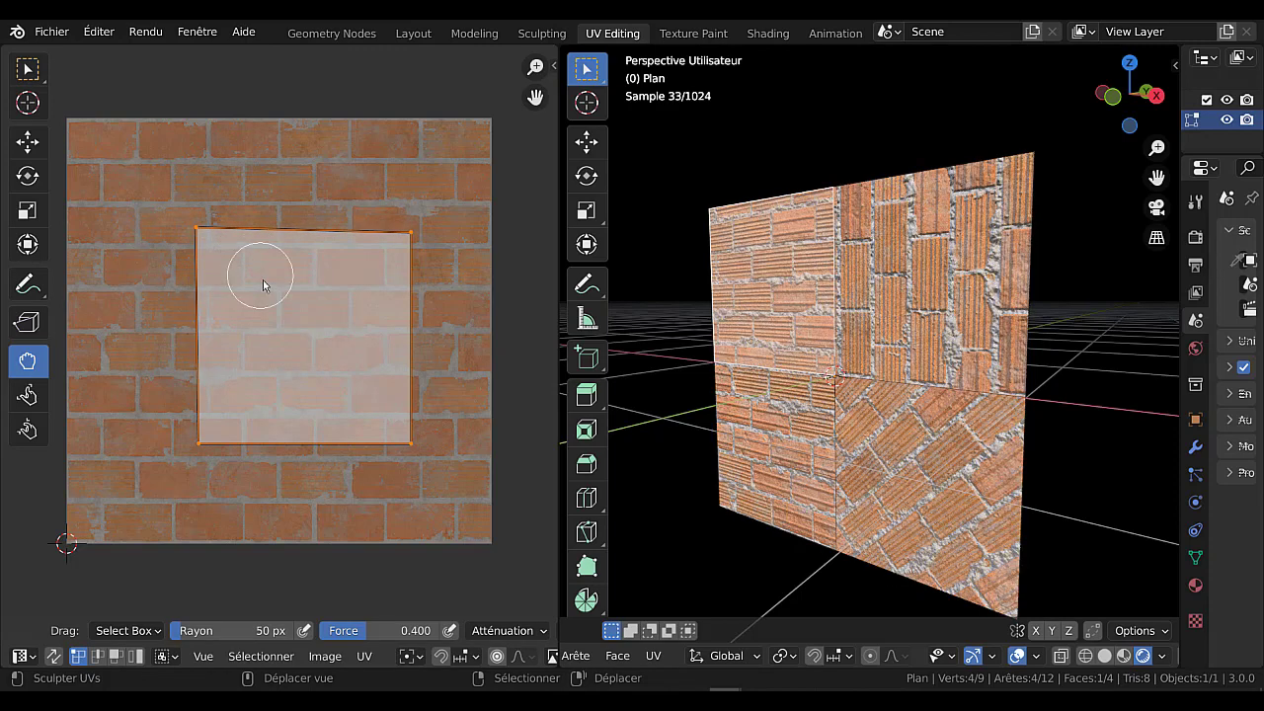
key("alt+a")
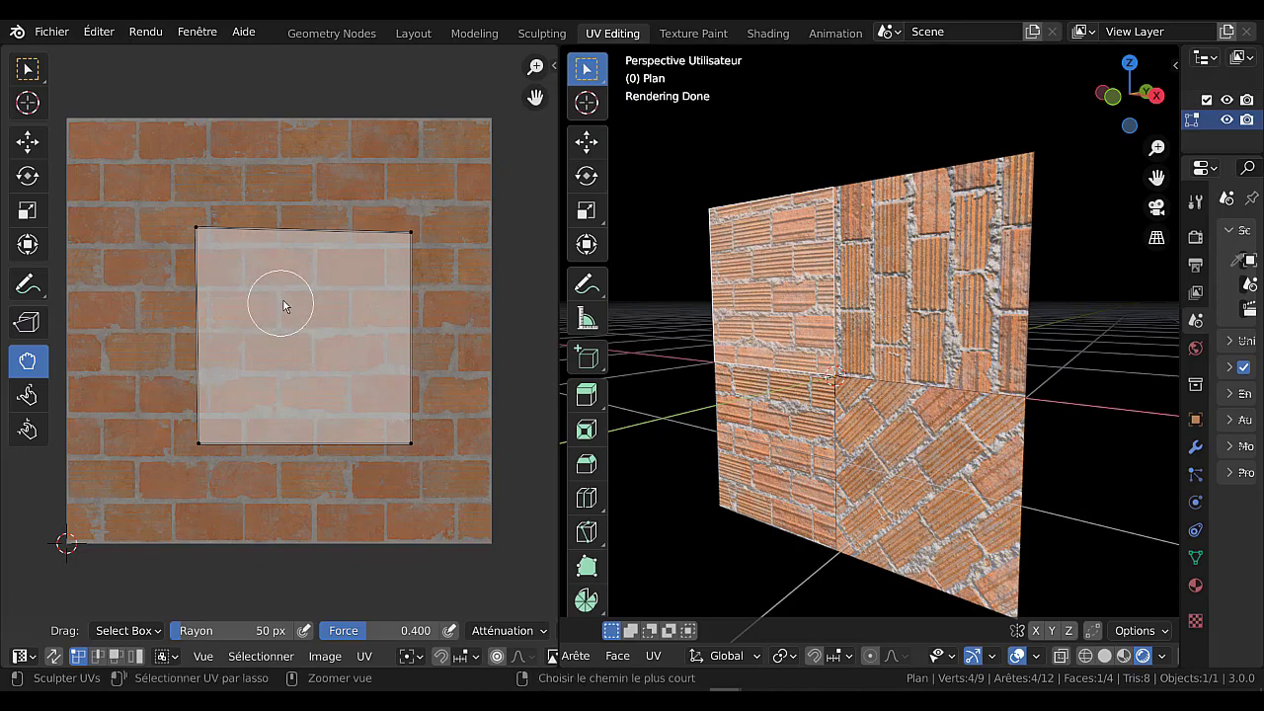
key("ctrl+z")
key("ctrl+z")
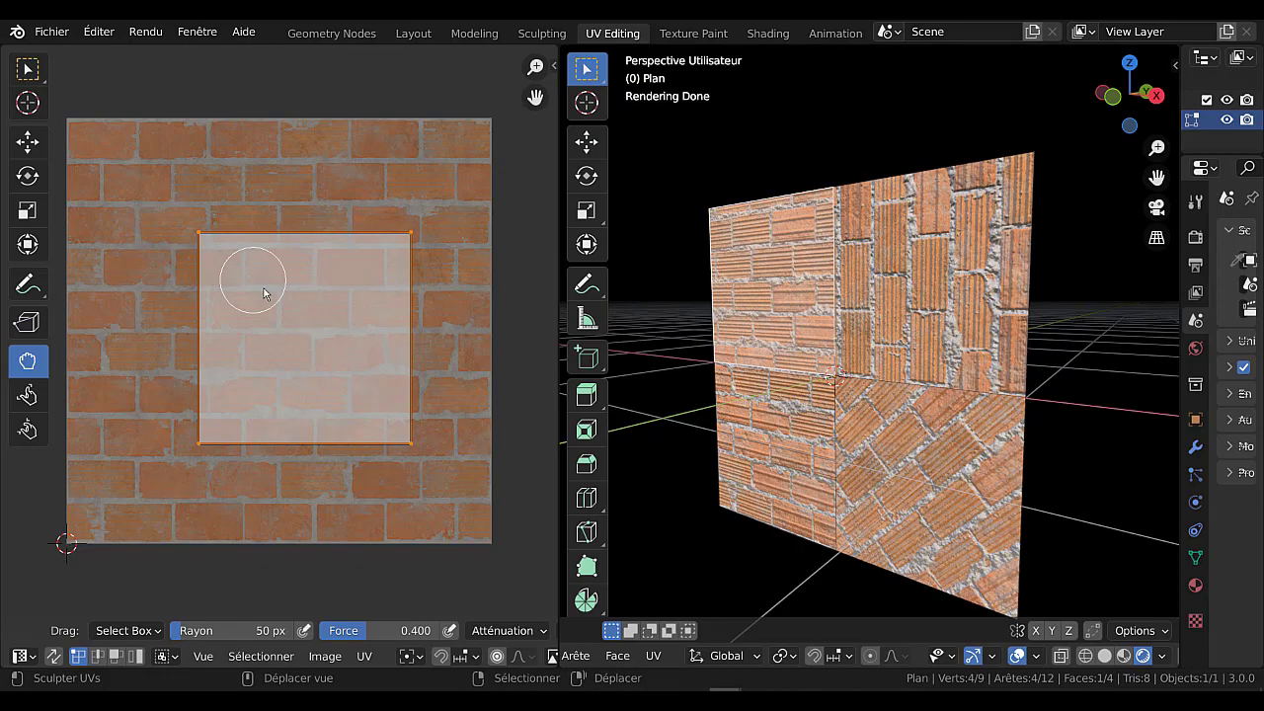
Distort the upper-left face's UVs with the Relax brush, pulling both of their upper corners inward.
left_click(28, 395)
left_click_drag(206, 240, 145, 240)
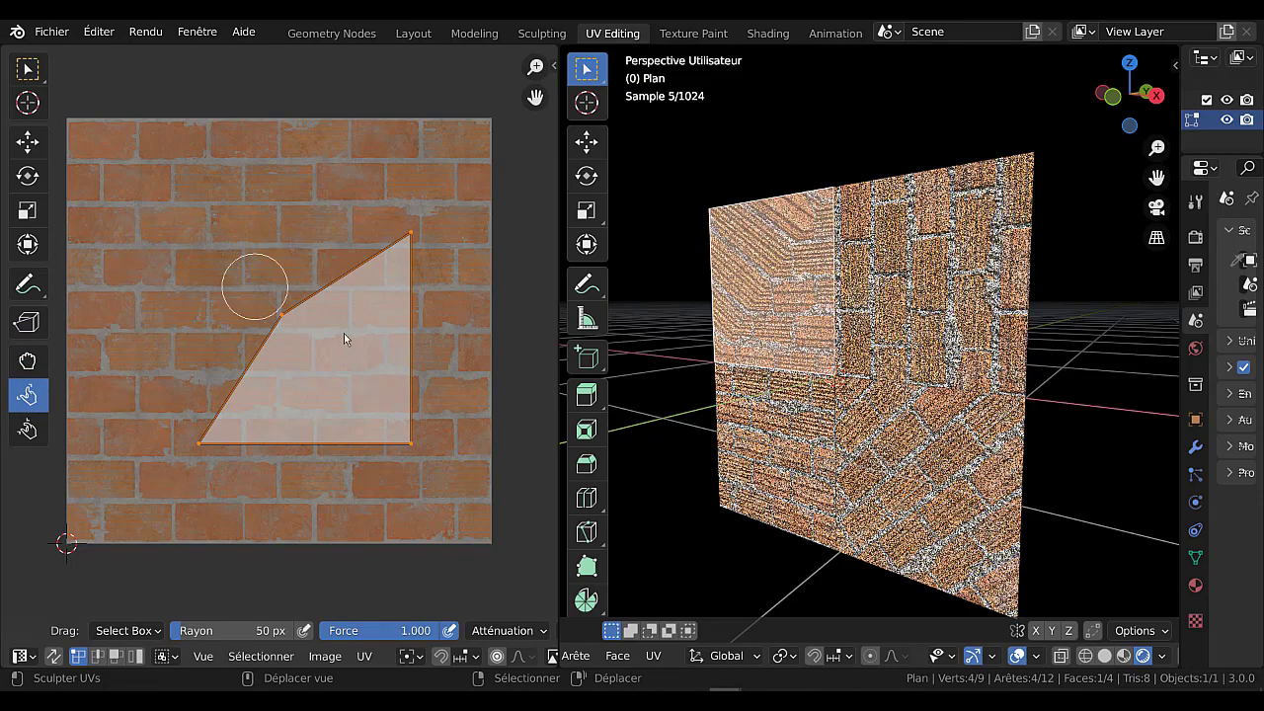
left_click_drag(414, 247, 322, 378)
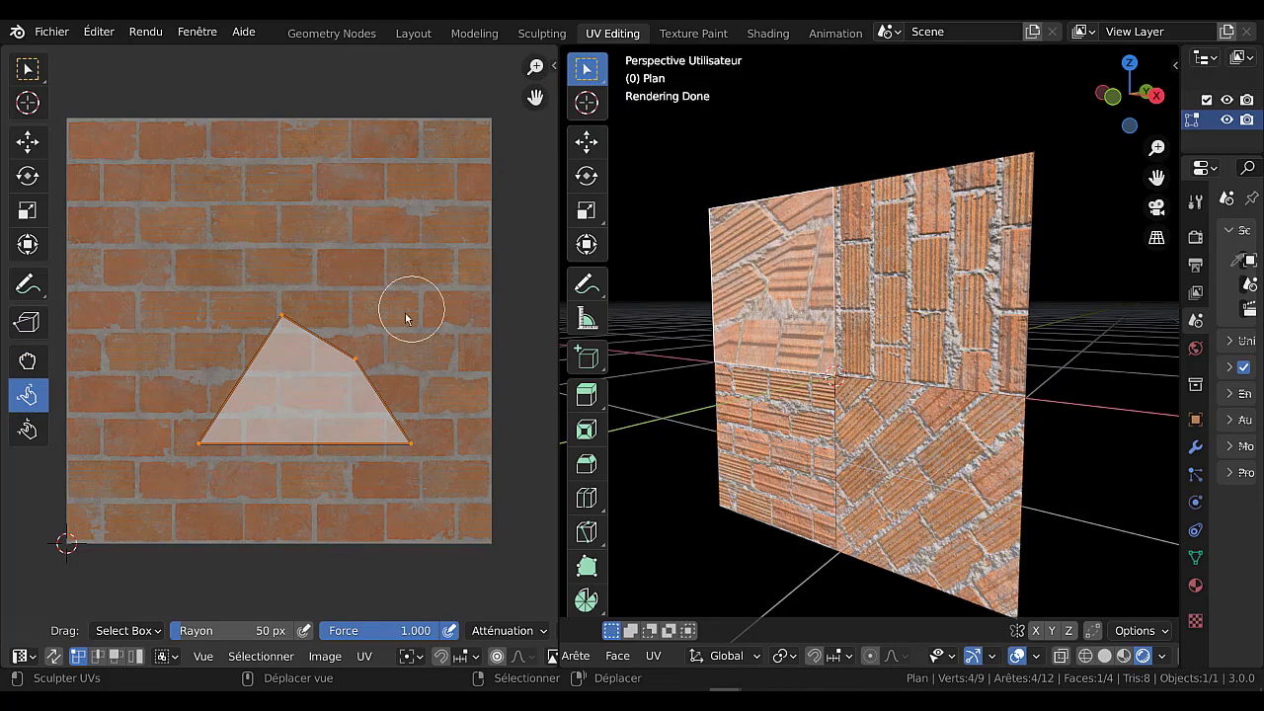
Apply the Pinch brush around the upper-right corner of the upper-left face's UVs.
left_click(28, 430)
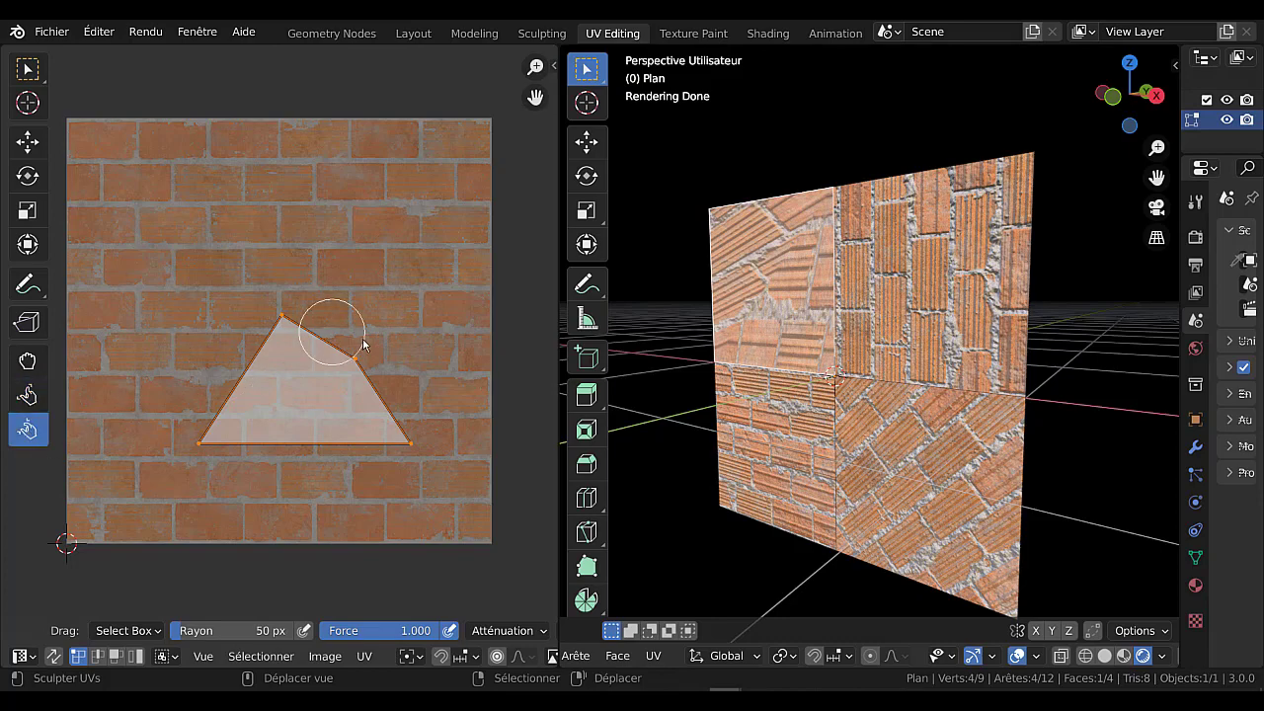
left_click(359, 354)
left_click_drag(360, 355, 425, 219)
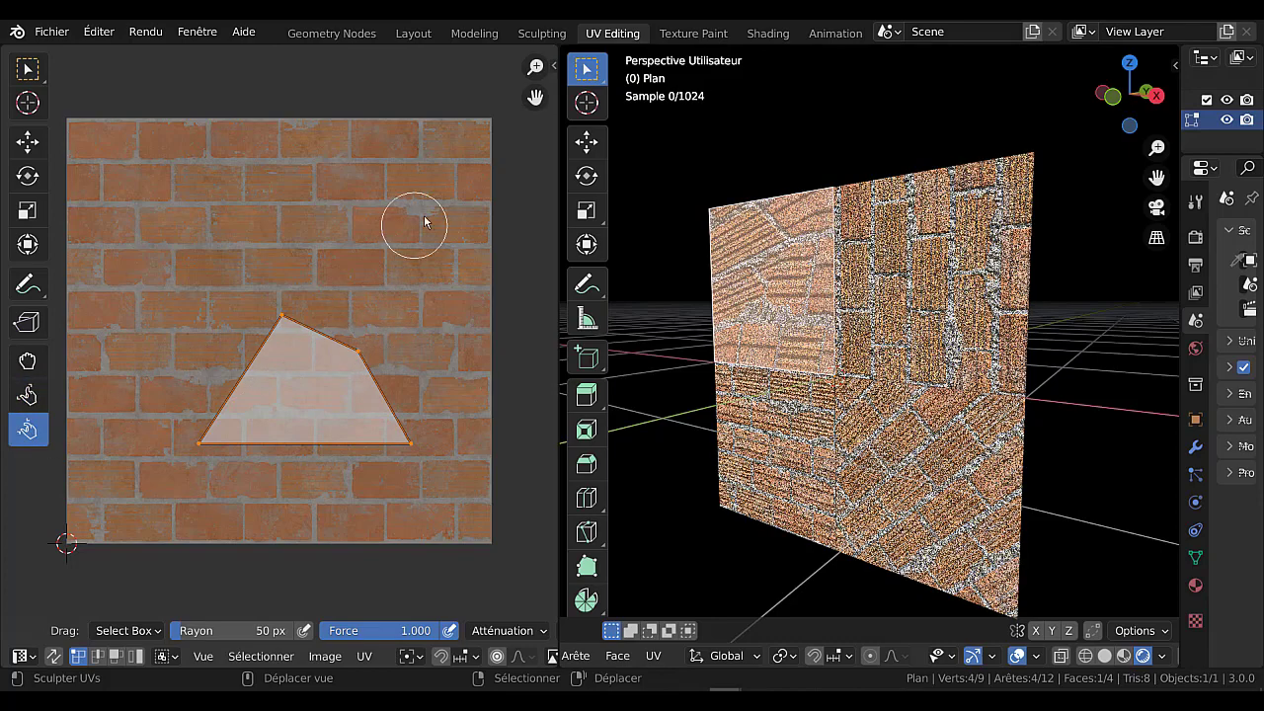
Reshape the upper-left face's UVs into a wide rectangle by moving their corner vertices with the Move tool.
left_click_drag(363, 356, 389, 325)
right_click(373, 334)
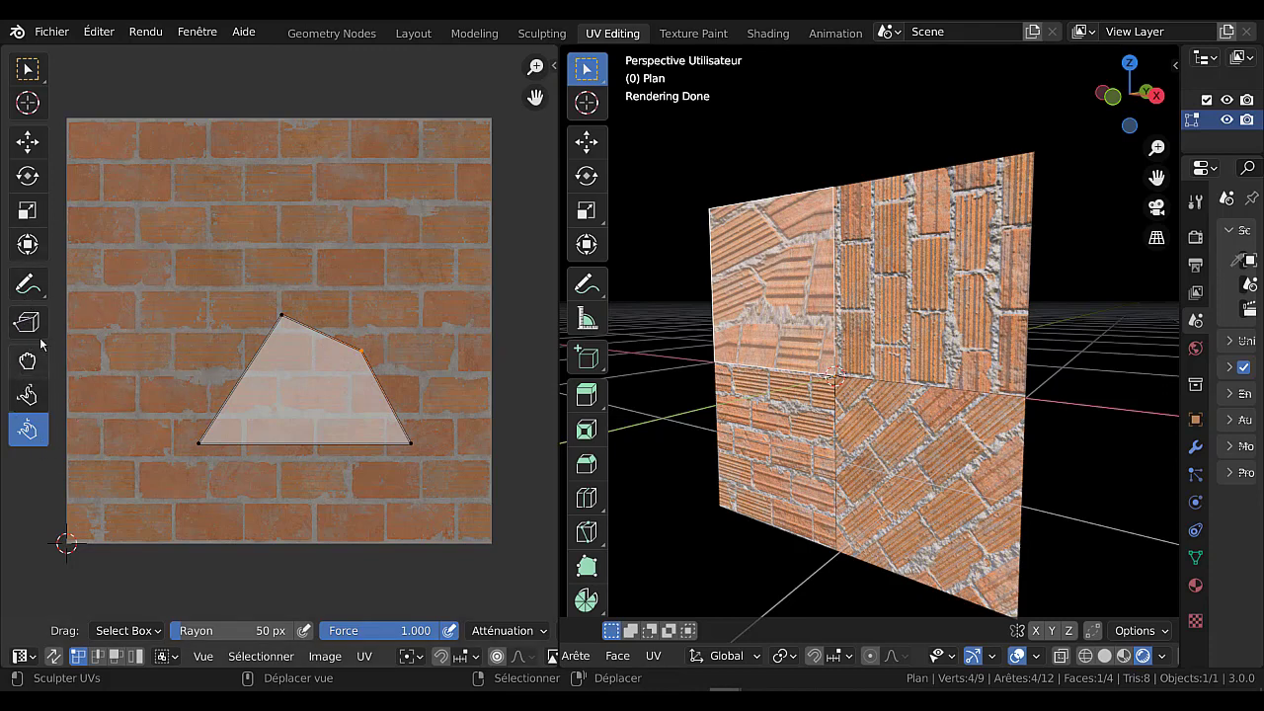
left_click(27, 141)
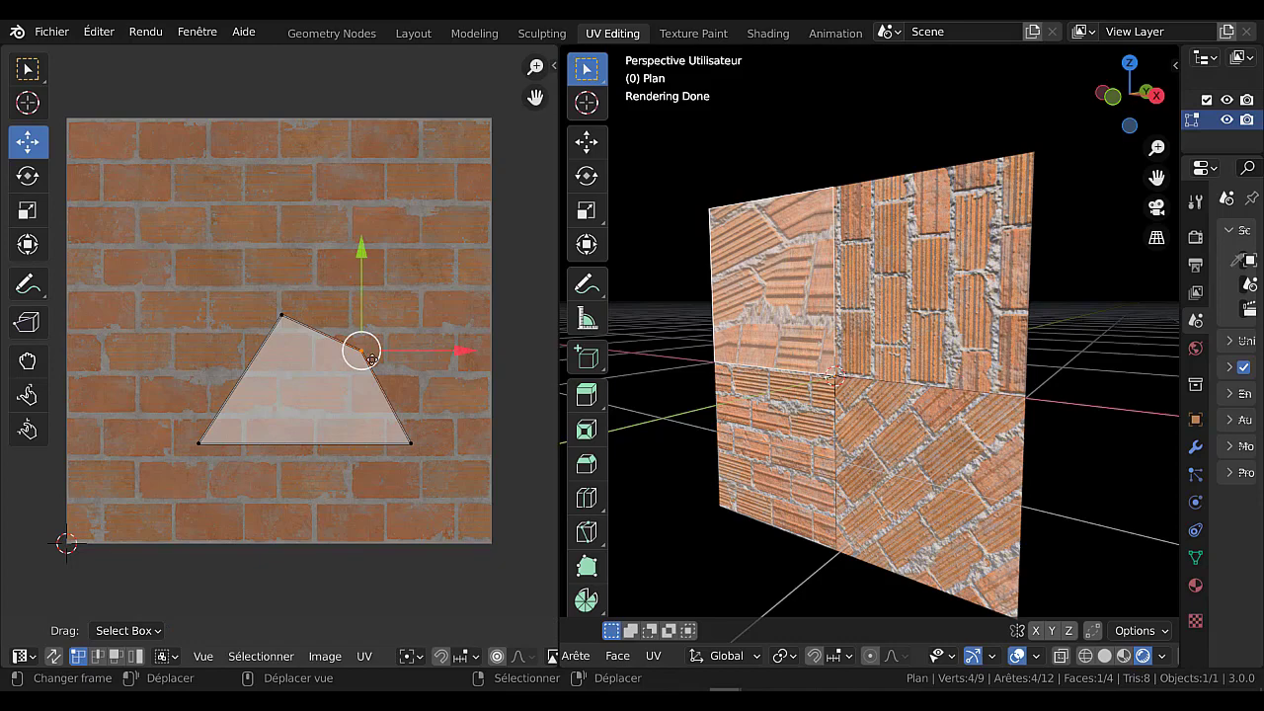
right_click(28, 158)
left_click_drag(362, 355, 423, 324)
left_click_drag(299, 350, 203, 301)
mouse_move(412, 442)
left_mouse_down()
mouse_move(460, 392)
mouse_move(422, 446)
mouse_move(411, 440)
left_mouse_up()
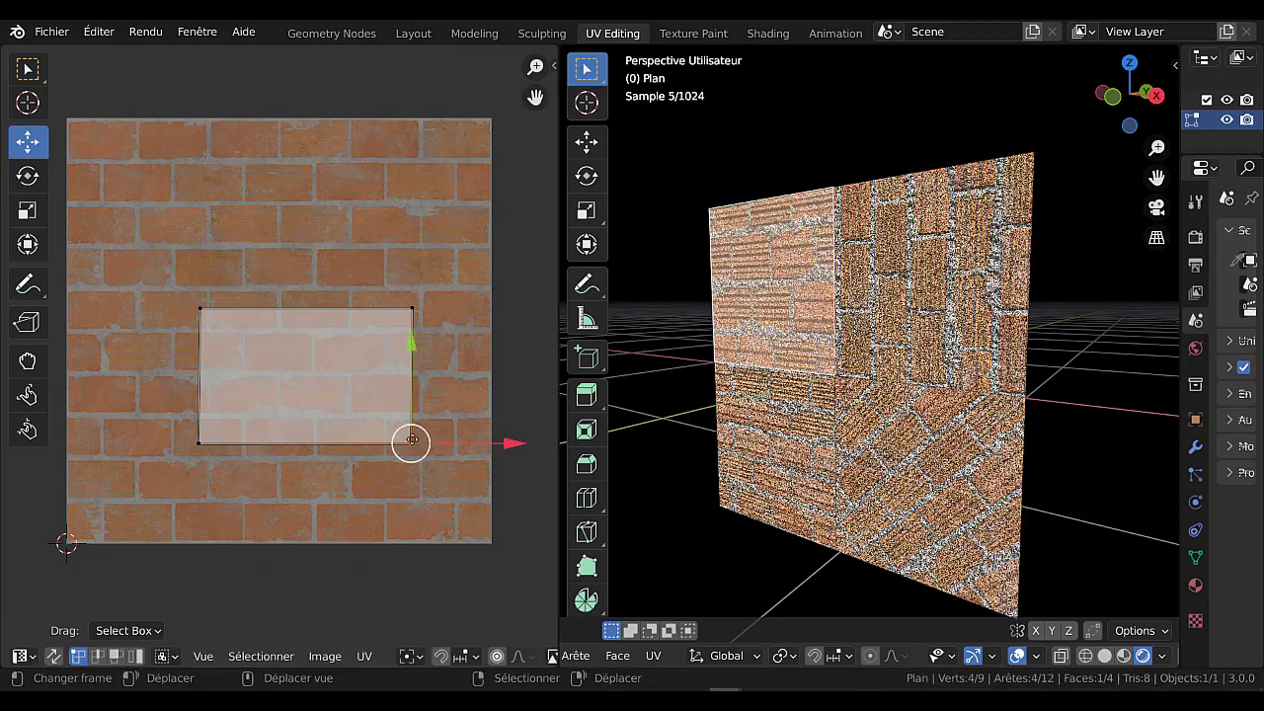
mouse_move(199, 443)
left_mouse_down()
mouse_move(151, 491)
mouse_move(213, 435)
mouse_move(186, 432)
mouse_move(179, 468)
mouse_move(183, 440)
mouse_move(198, 444)
left_mouse_up()
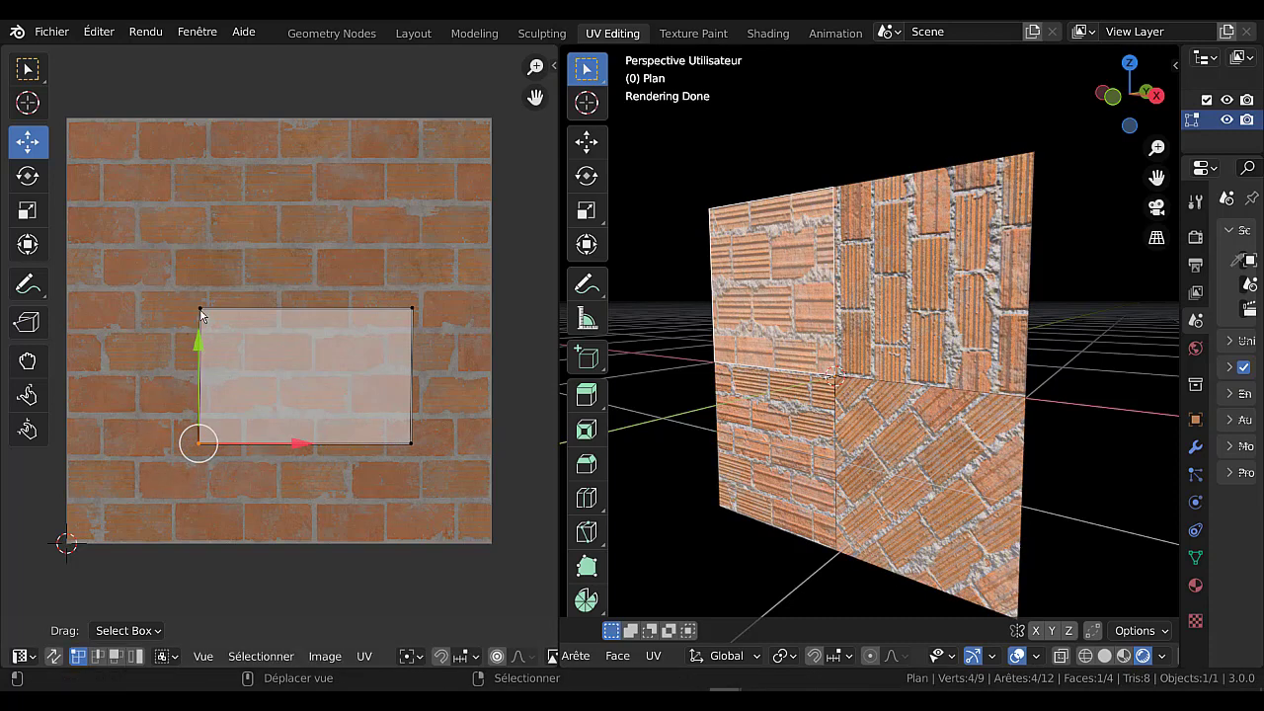
Try scaling the left edge of the upper-left face's UVs.
left_click(202, 312, "shift")
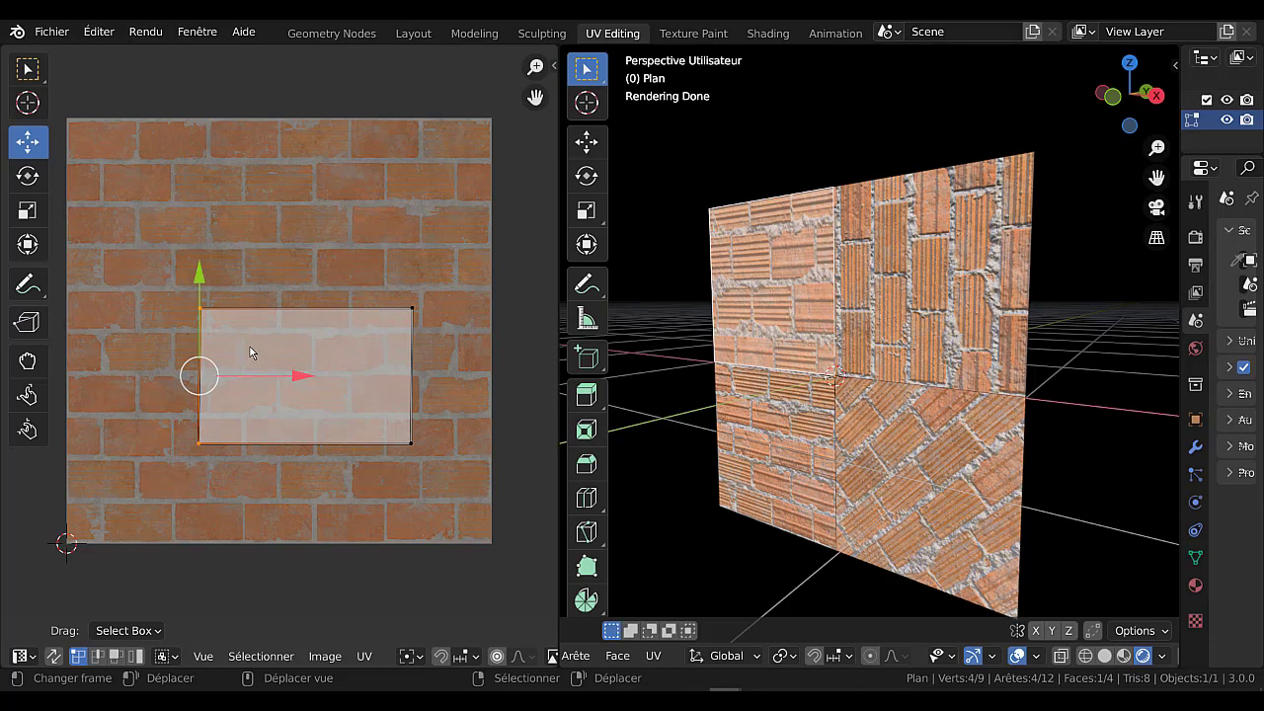
key("s")
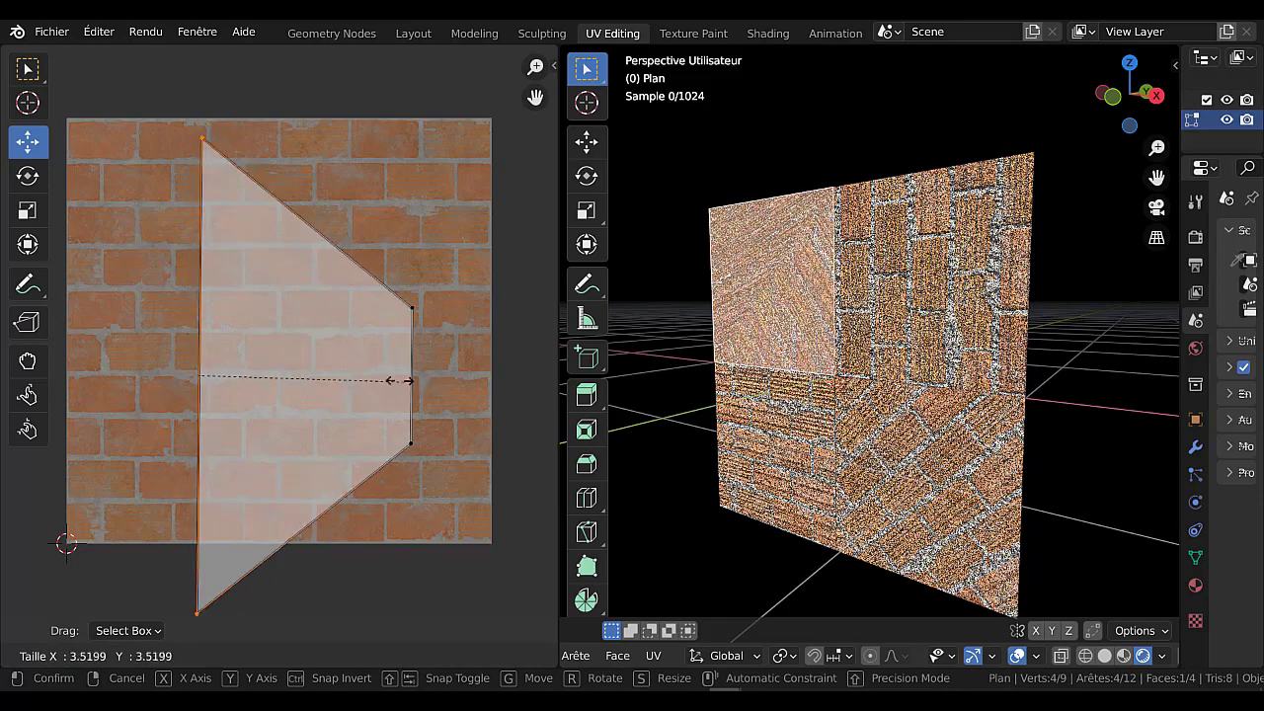
right_click(298, 378)
Raise the upper edge of the face's UVs, including a 0.1519 move constrained to the Y axis.
left_click(414, 308)
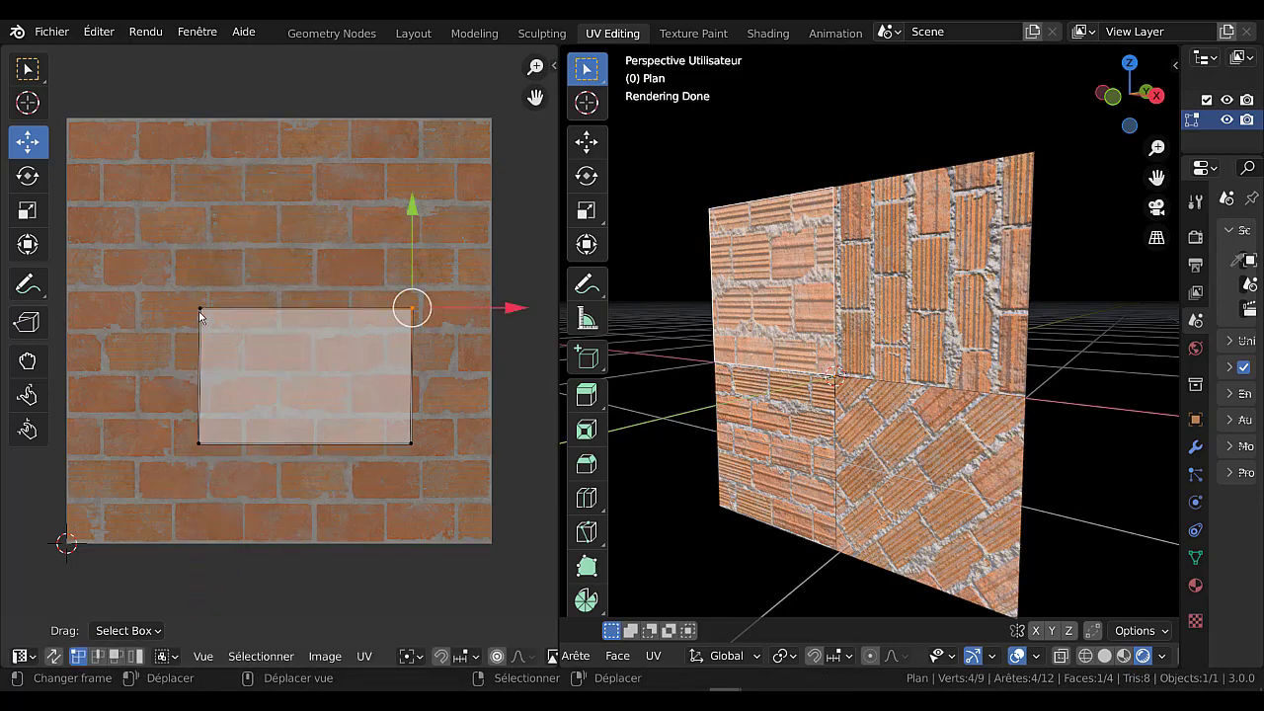
left_click(200, 312, "shift")
key("g")
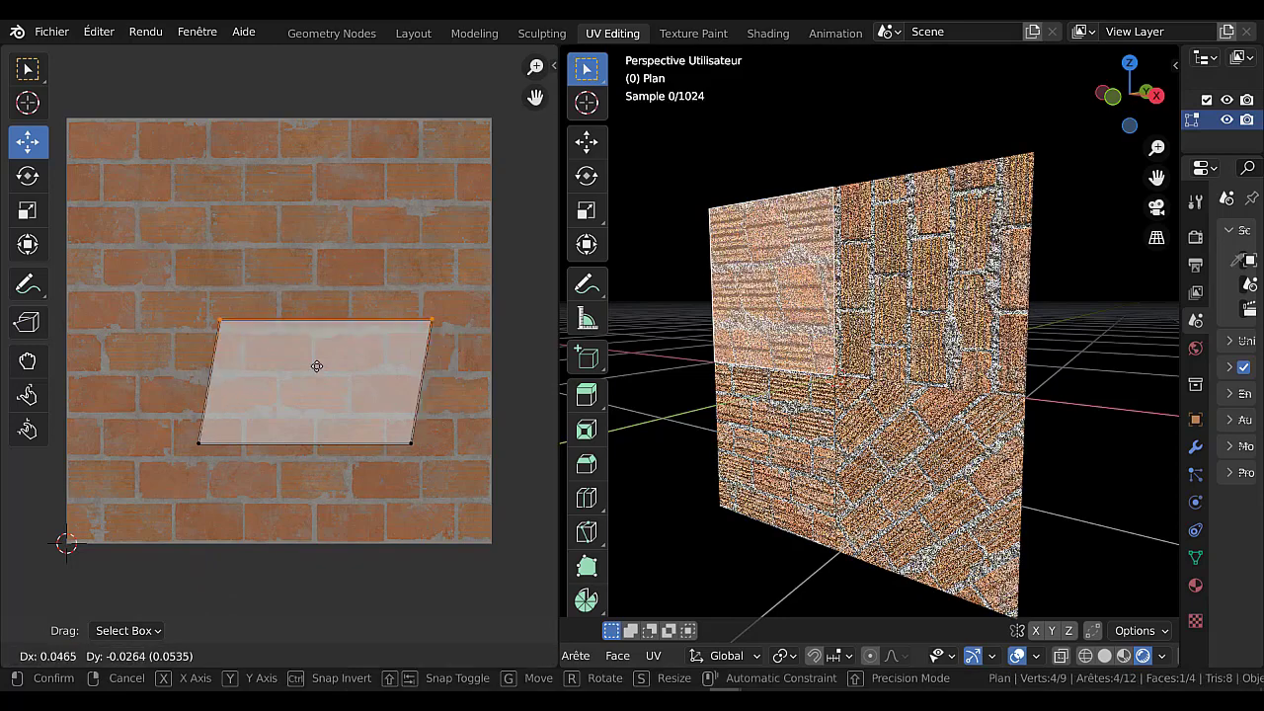
right_click(315, 367)
left_click_drag(306, 222, 306, 181)
left_click(34, 106)
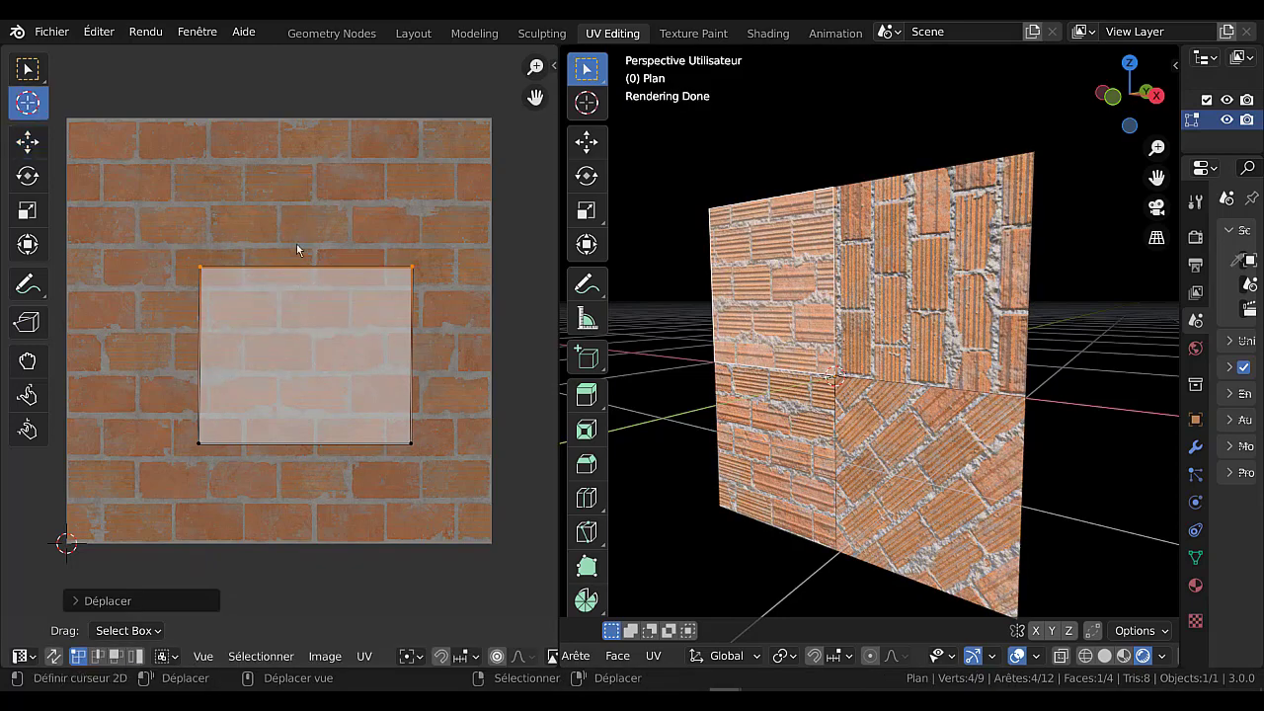
key("g")
key("y")
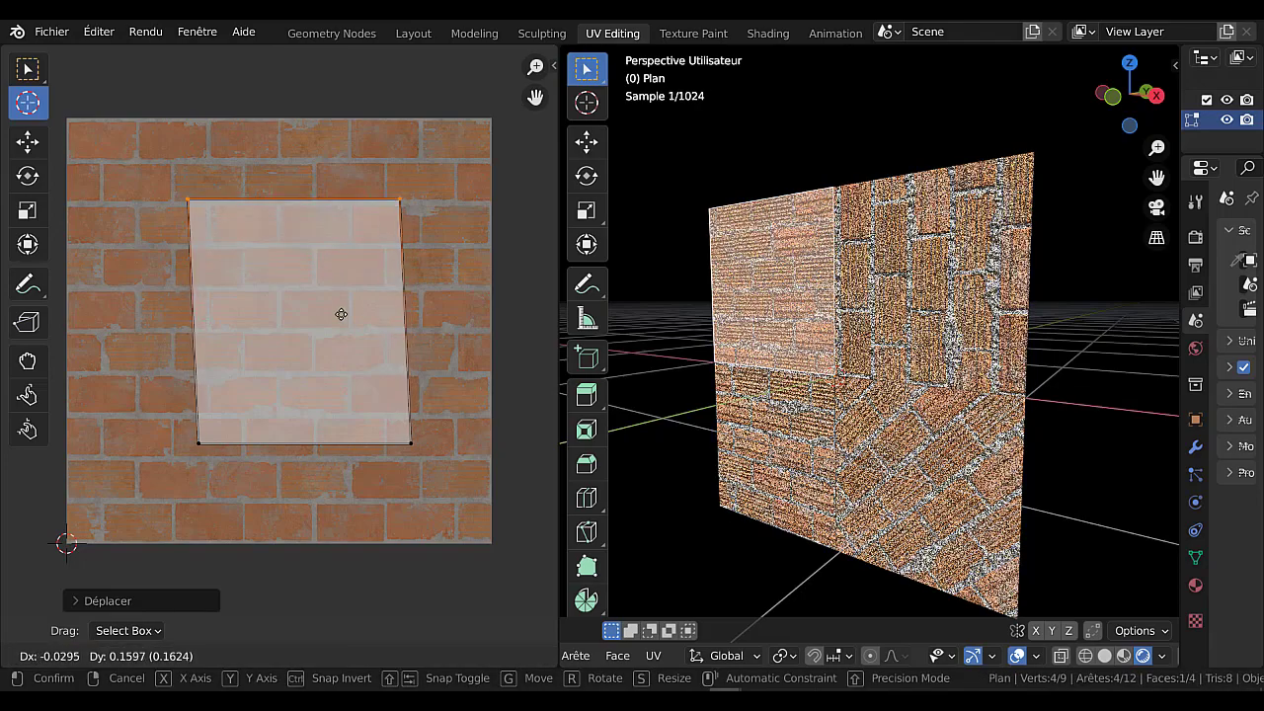
key("y")
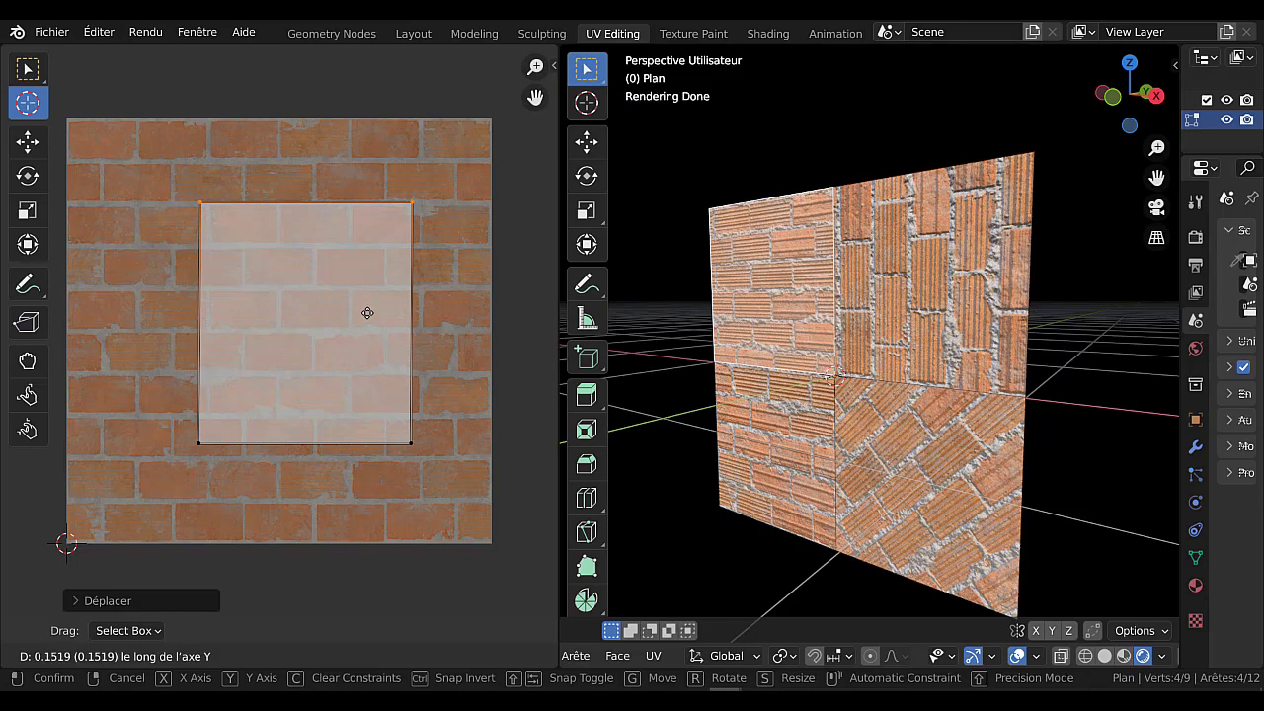
left_click(367, 313)
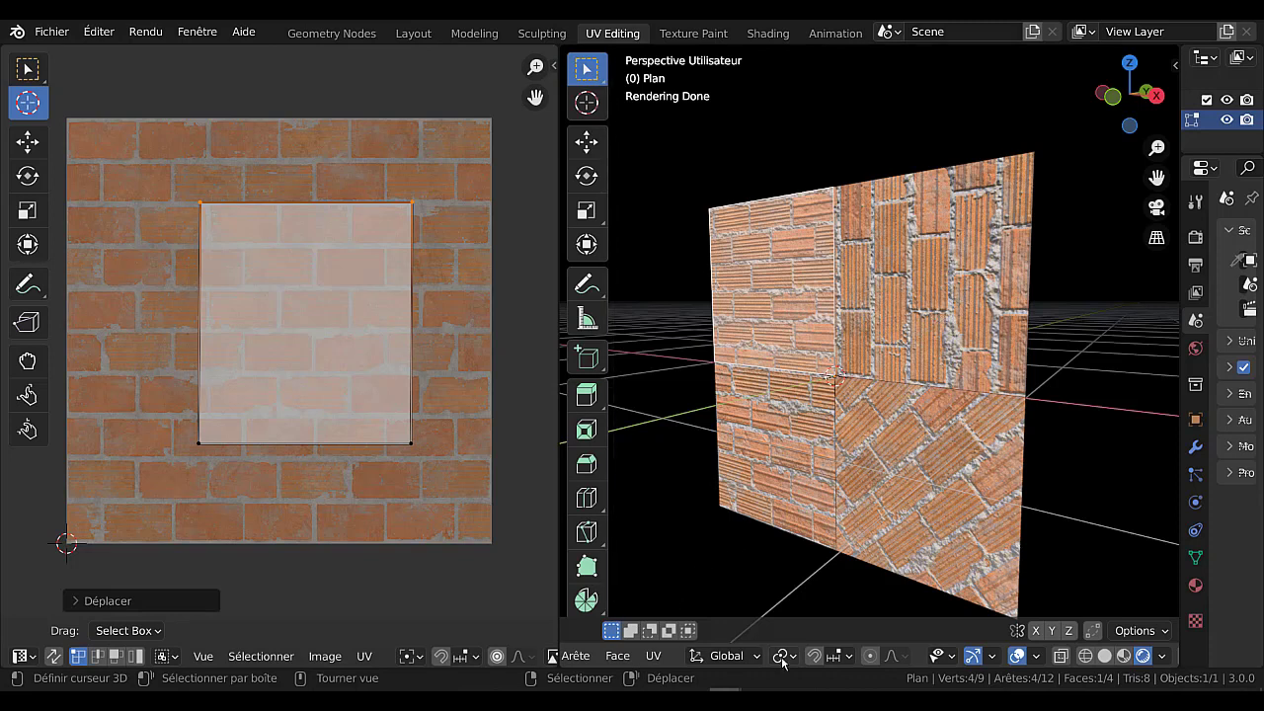
left_click(576, 661)
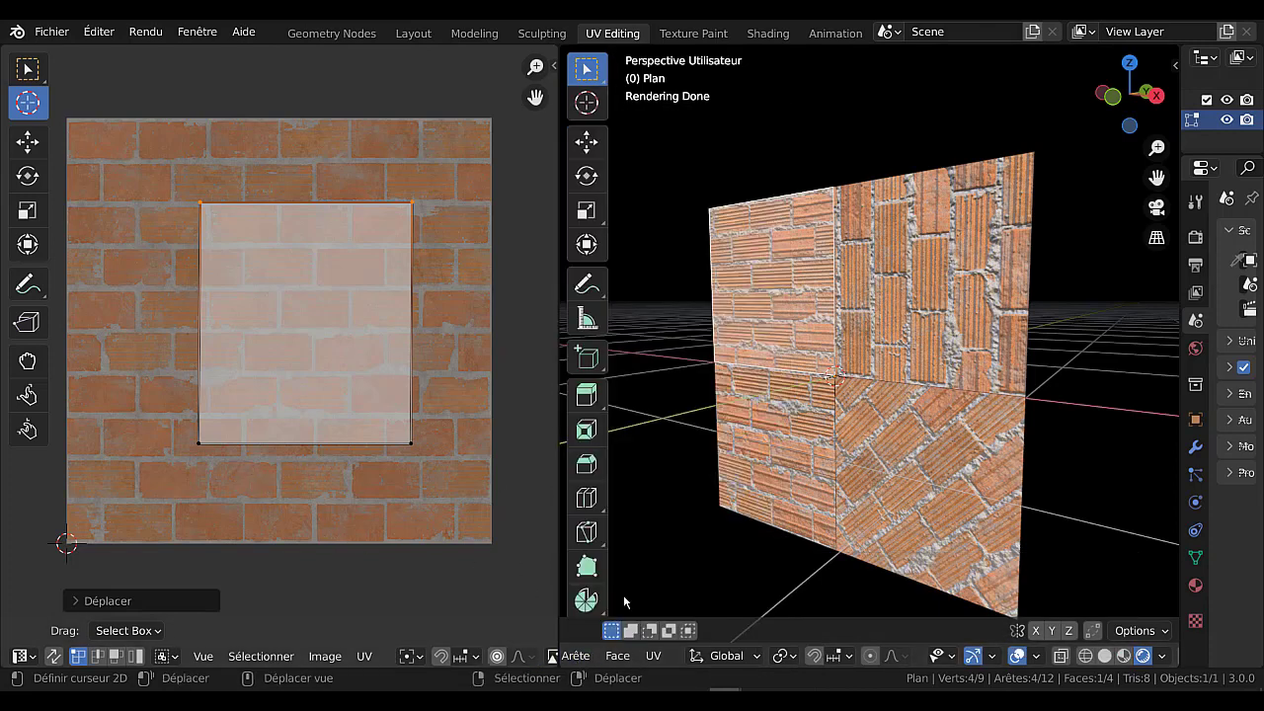
scroll(633, 657, "left", 5)
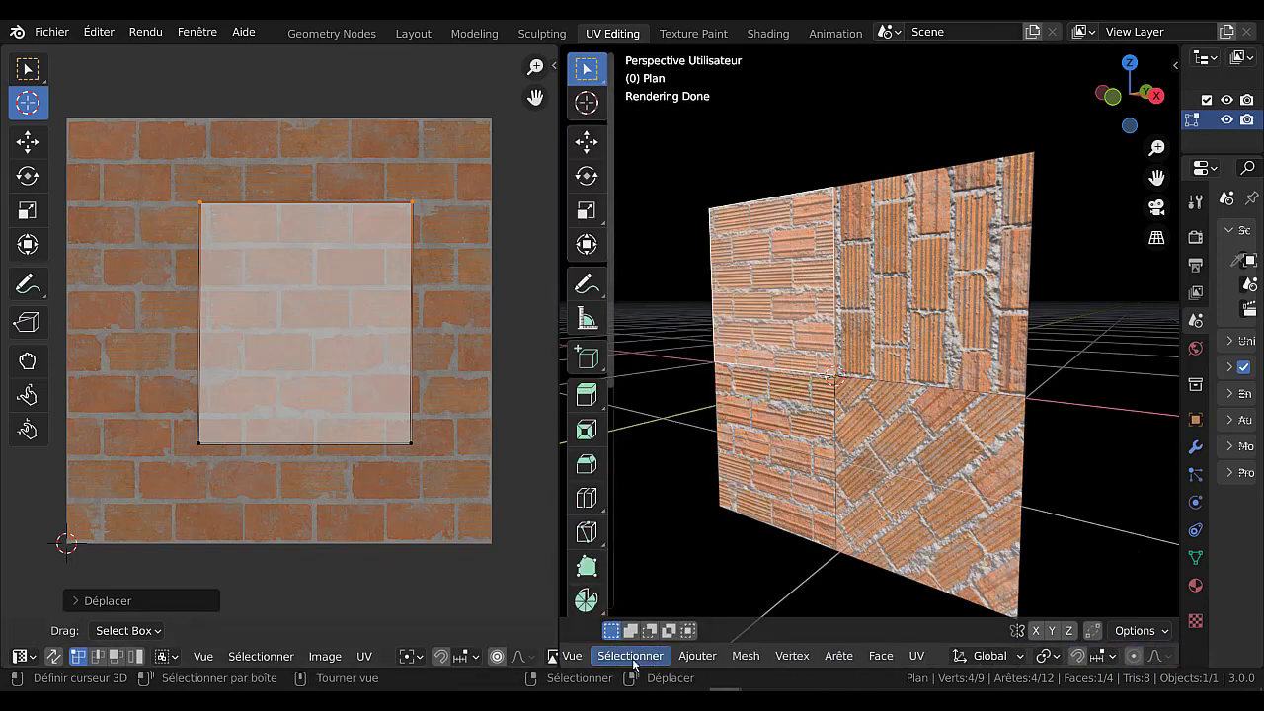
scroll(633, 660, "left", 5)
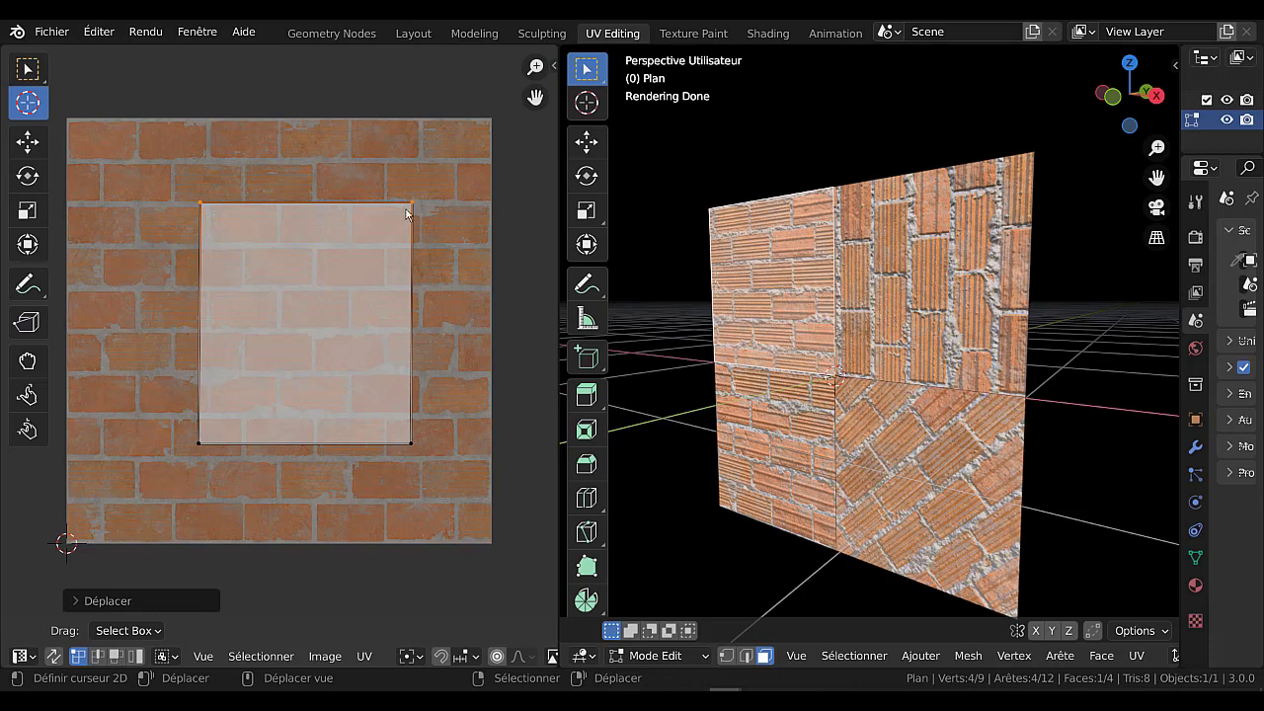
Try moving the right edge of the face's UVs along the X axis and along the Y axis.
left_click(407, 442)
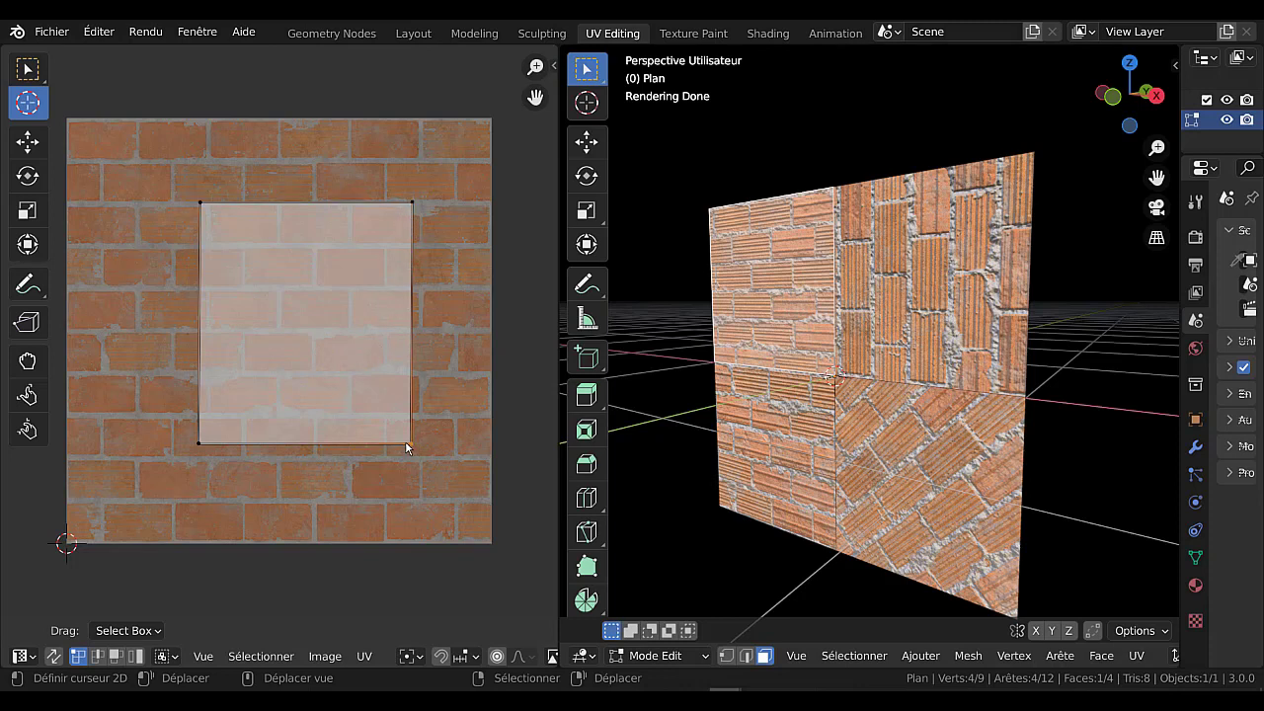
left_click(411, 203, "shift")
key("g")
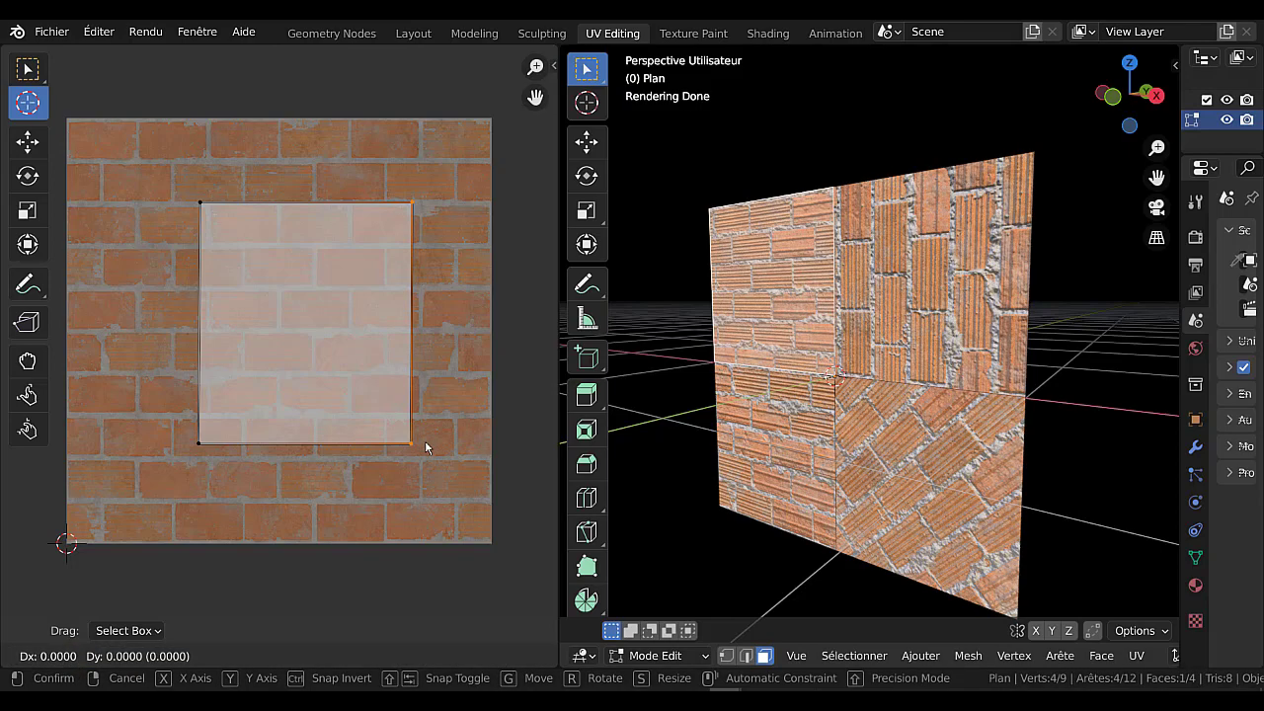
key("y")
left_click(457, 444)
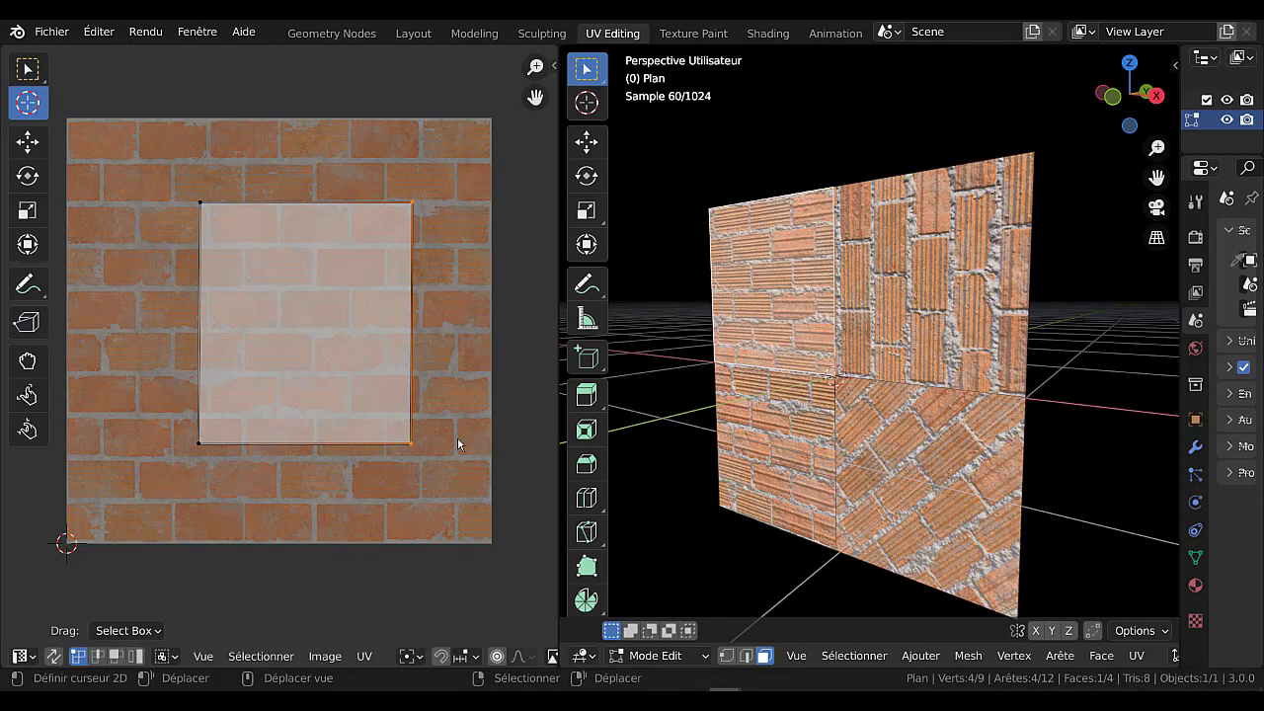
key("g")
key("x")
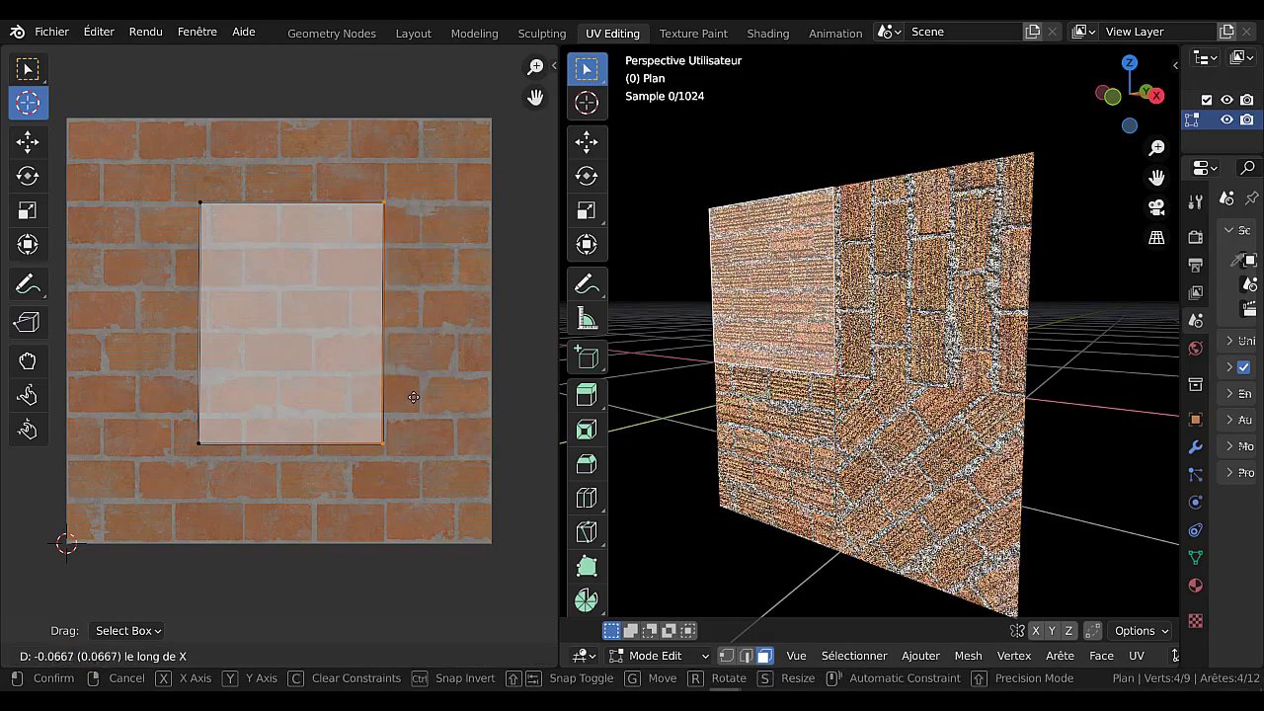
left_click(448, 396)
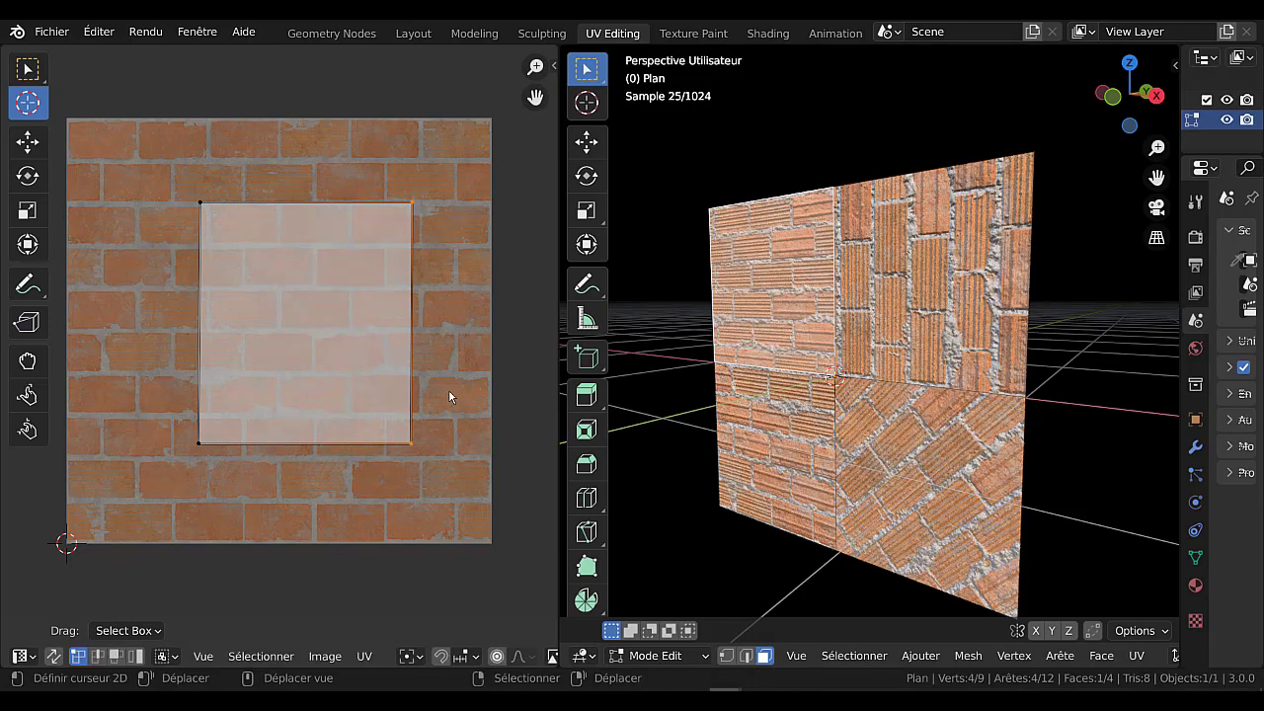
key("g")
key("y")
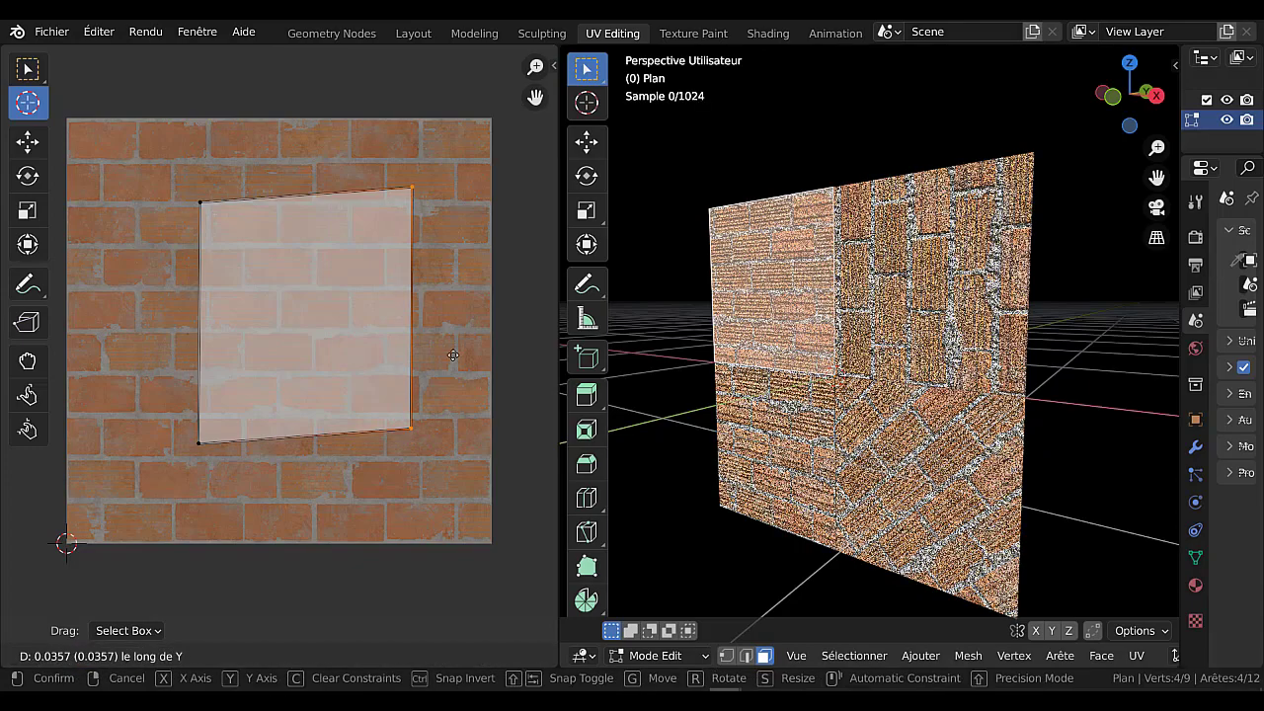
right_click(408, 423)
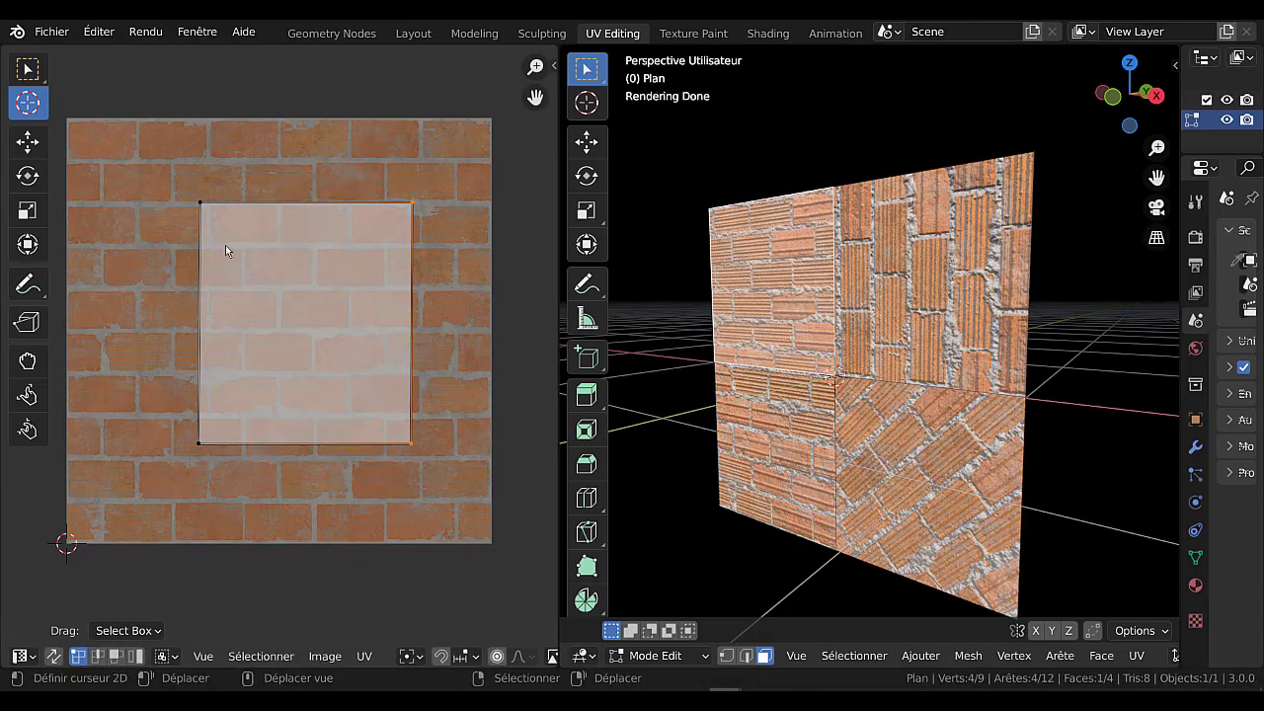
Try scaling all of the upper-left face's UVs uniformly, and deselect them.
key("a")
key("s")
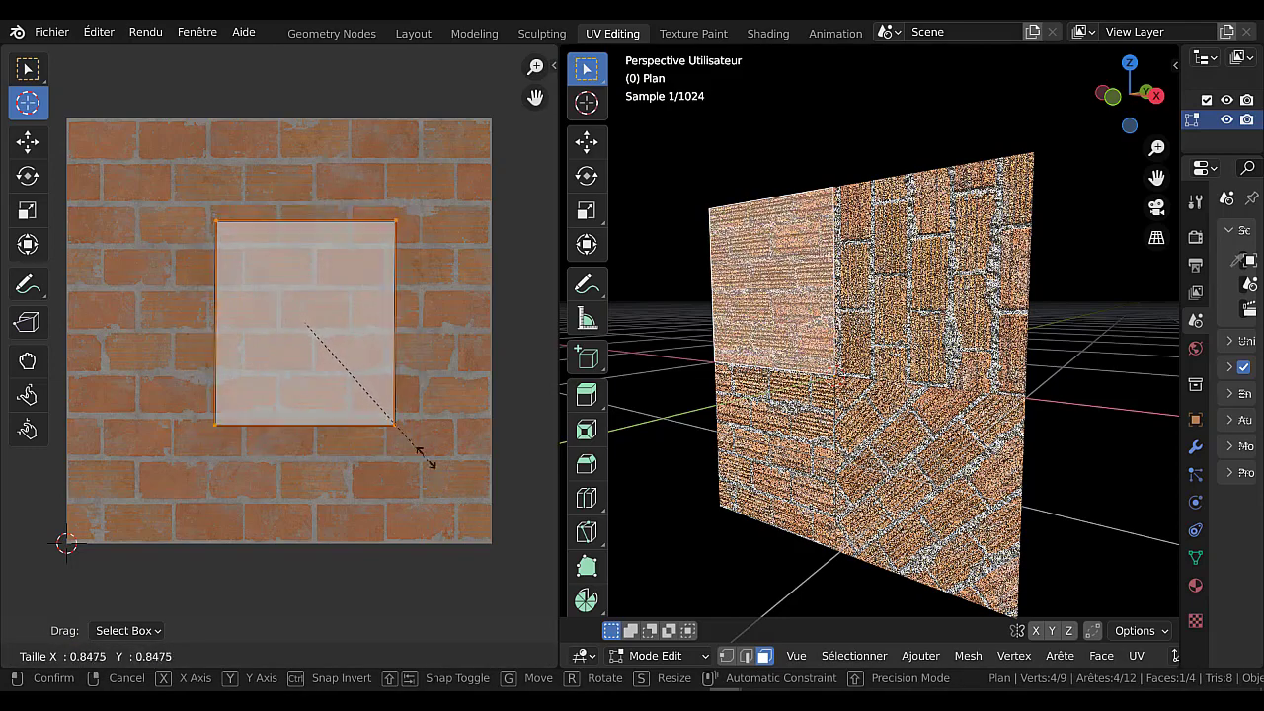
right_click(325, 371)
key("alt+a")
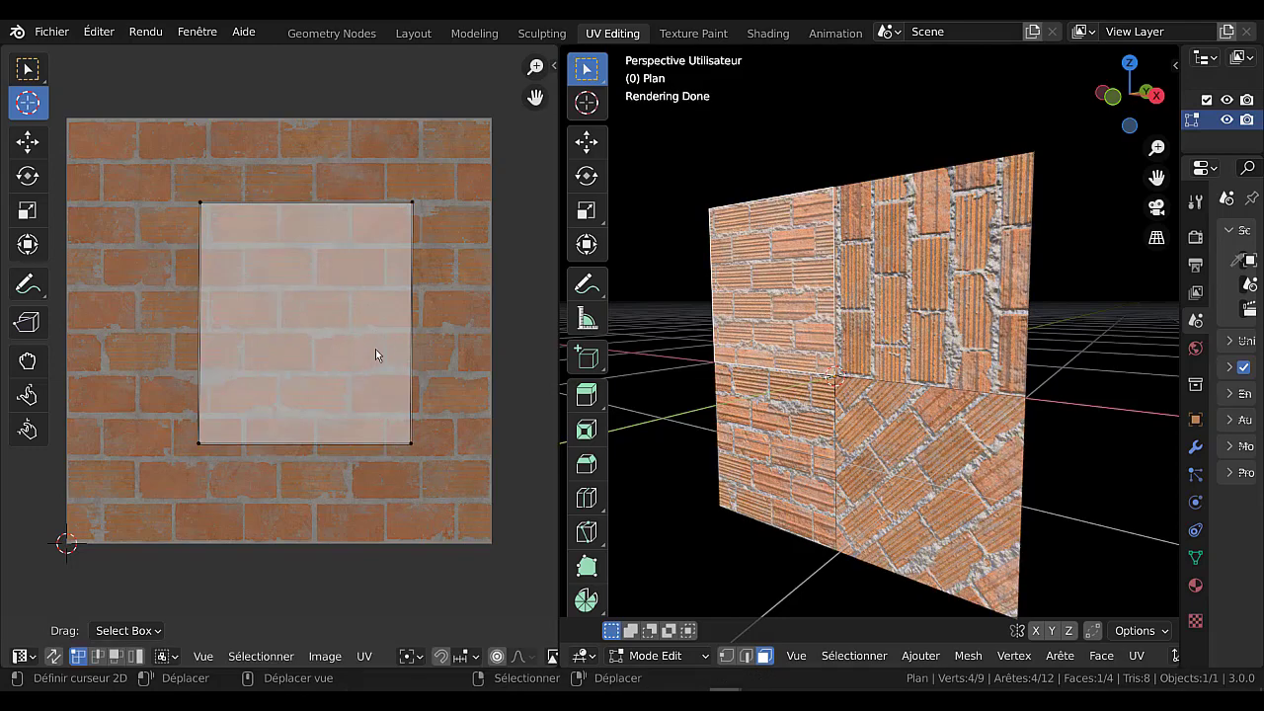
Try moving and rotating only the lower-right corner vertex of the face's UVs.
left_click(412, 445)
key("g")
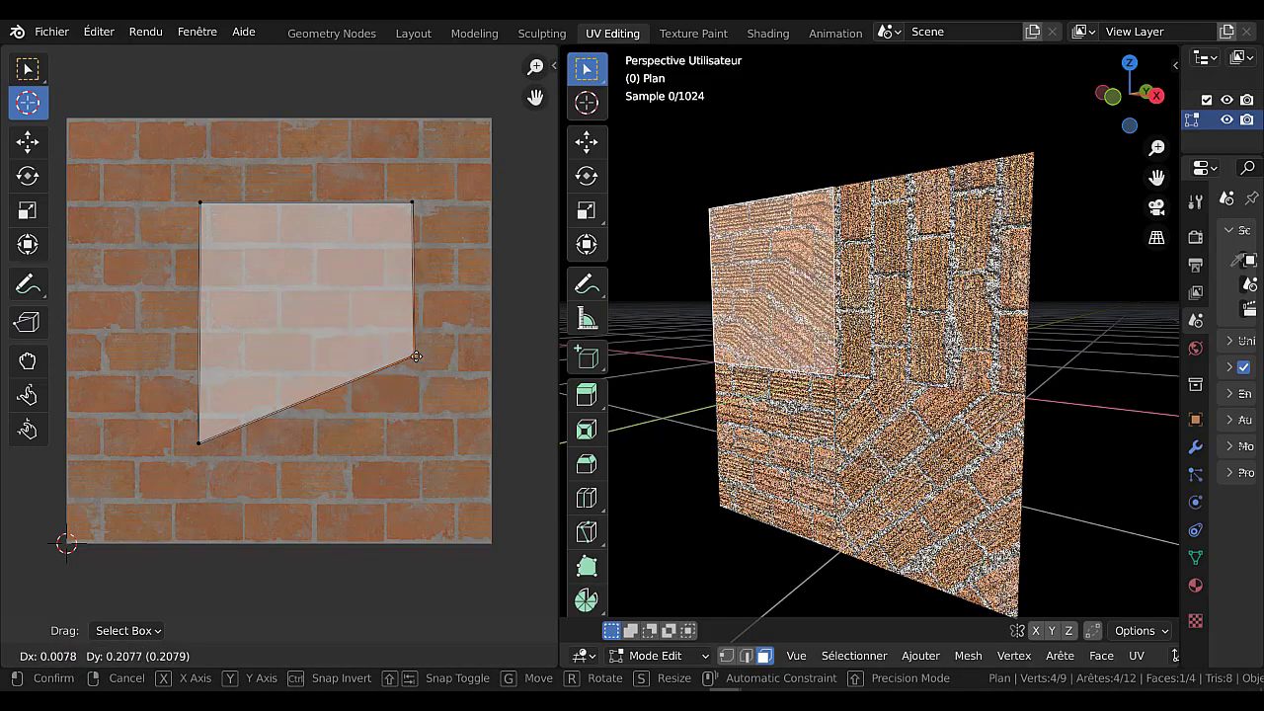
right_click(415, 355)
key("r")
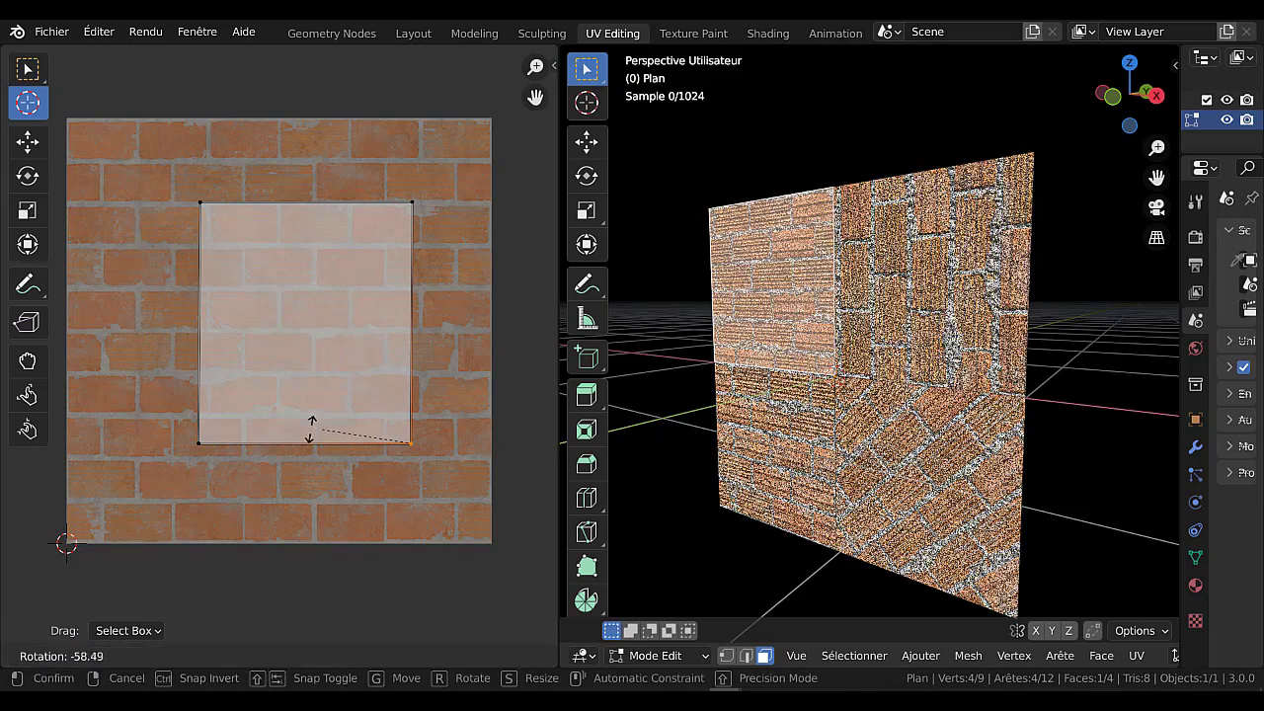
right_click(354, 341)
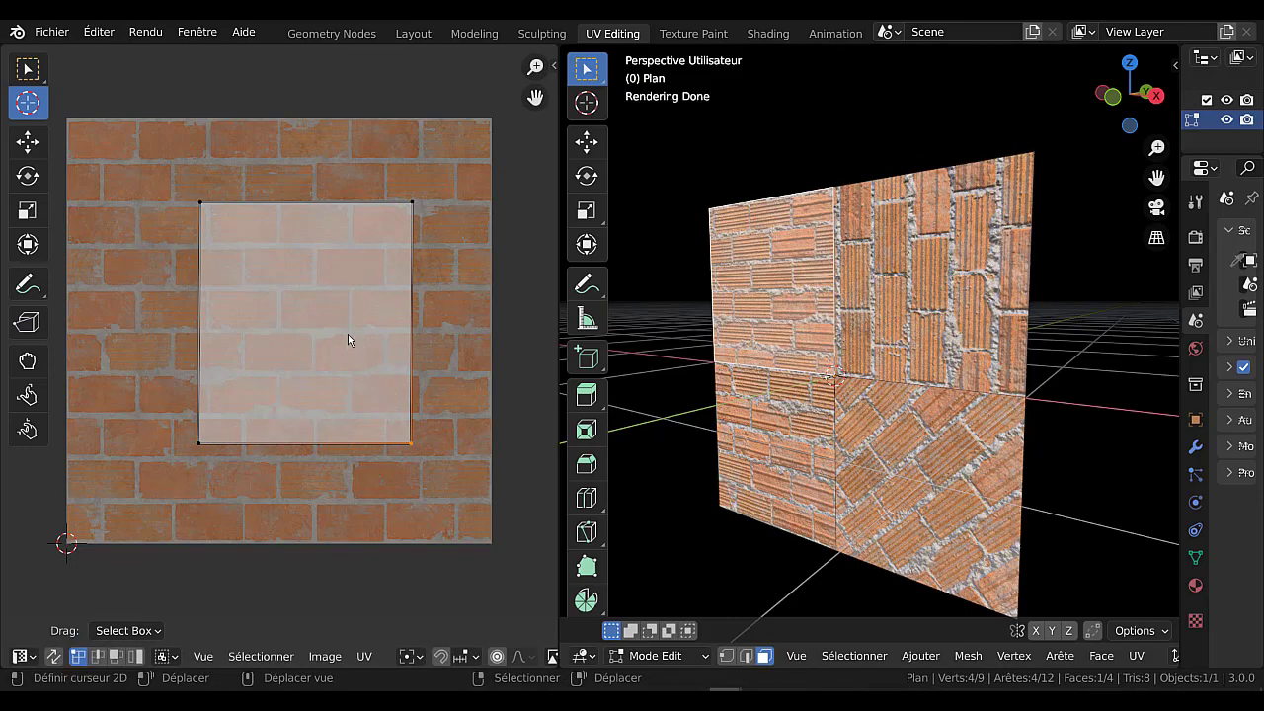
Rotate all of the upper-left face's UVs into a diamond orientation and return to Object Mode.
key("a")
key("r")
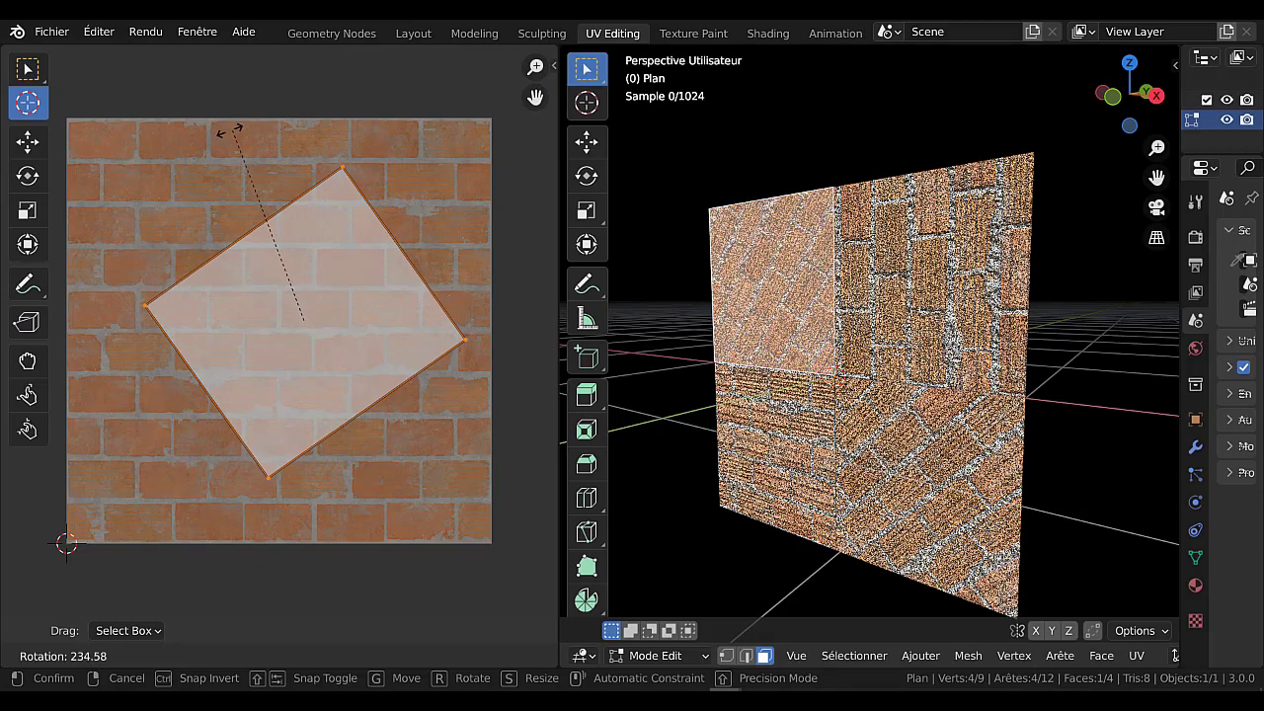
left_click(195, 144)
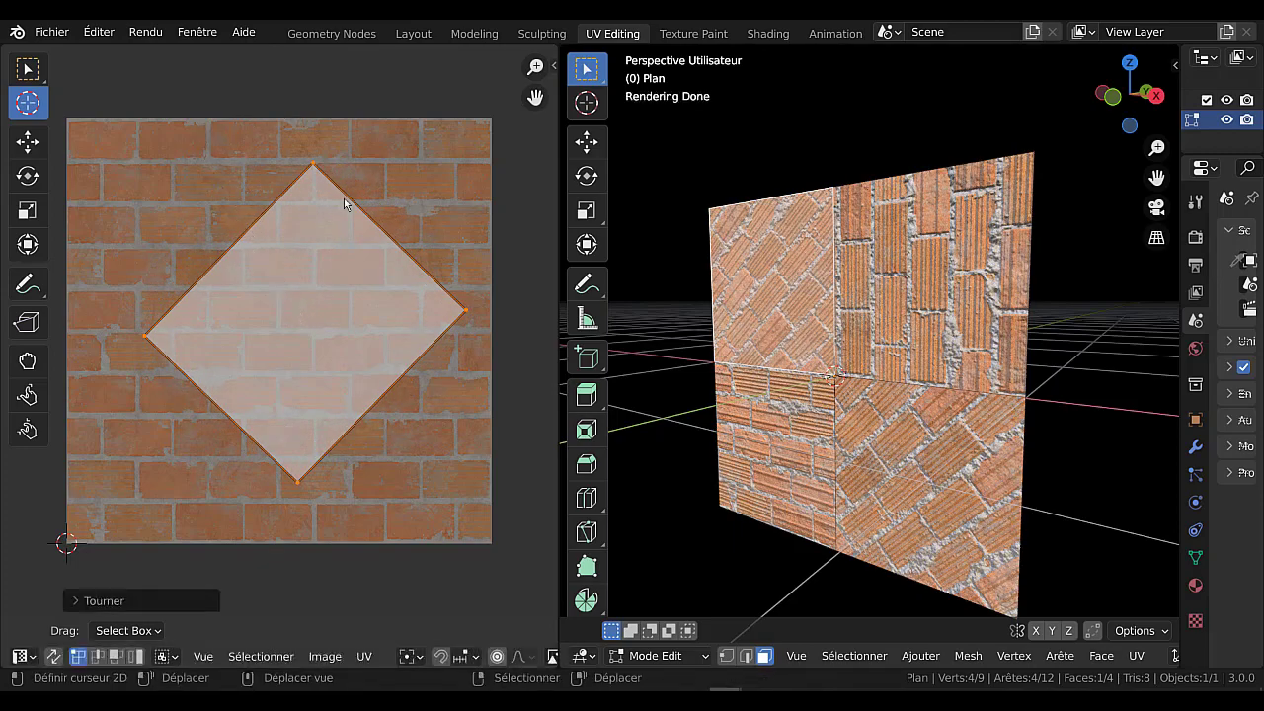
scroll(808, 300, "up", 3)
key("Tab")
Examine the brick texture on the plane's four faces from different angles and distances in the 3D view.
scroll(808, 300, "down", 3)
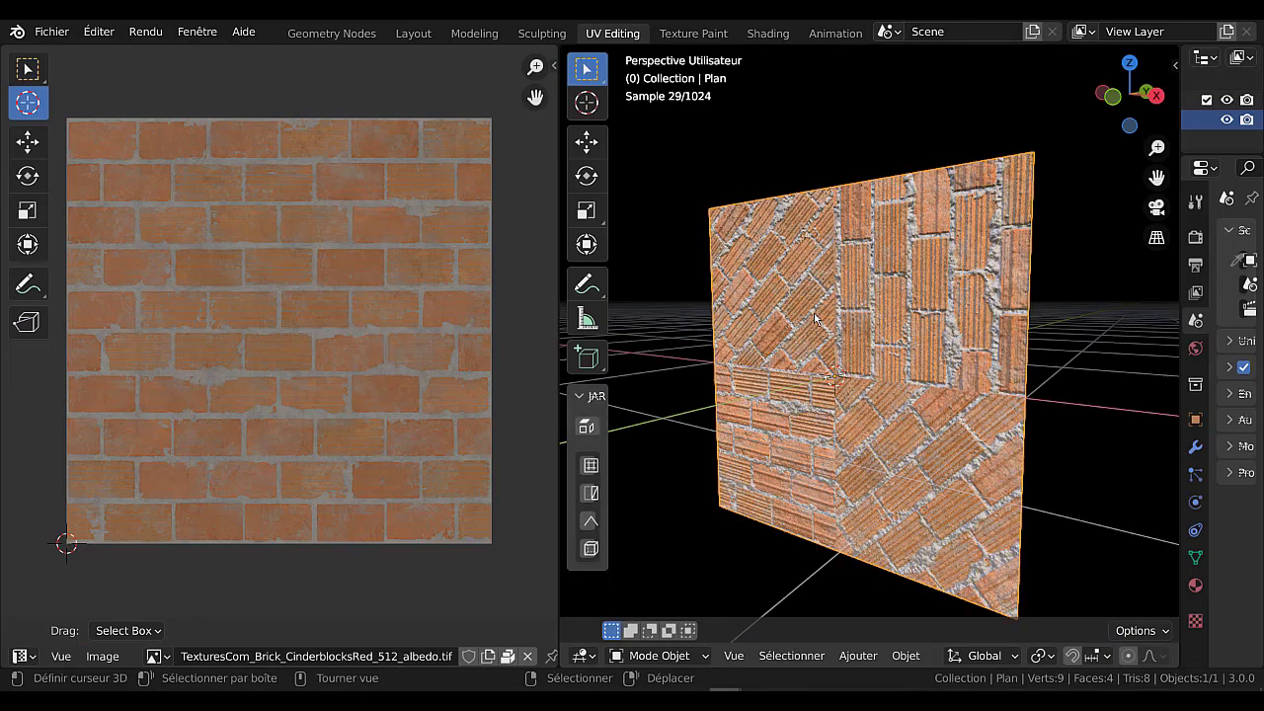
scroll(839, 308, "down", 2)
mouse_move(849, 314)
middle_mouse_down()
mouse_move(905, 312)
mouse_move(836, 326)
middle_mouse_up()
scroll(836, 326, "up", 1)
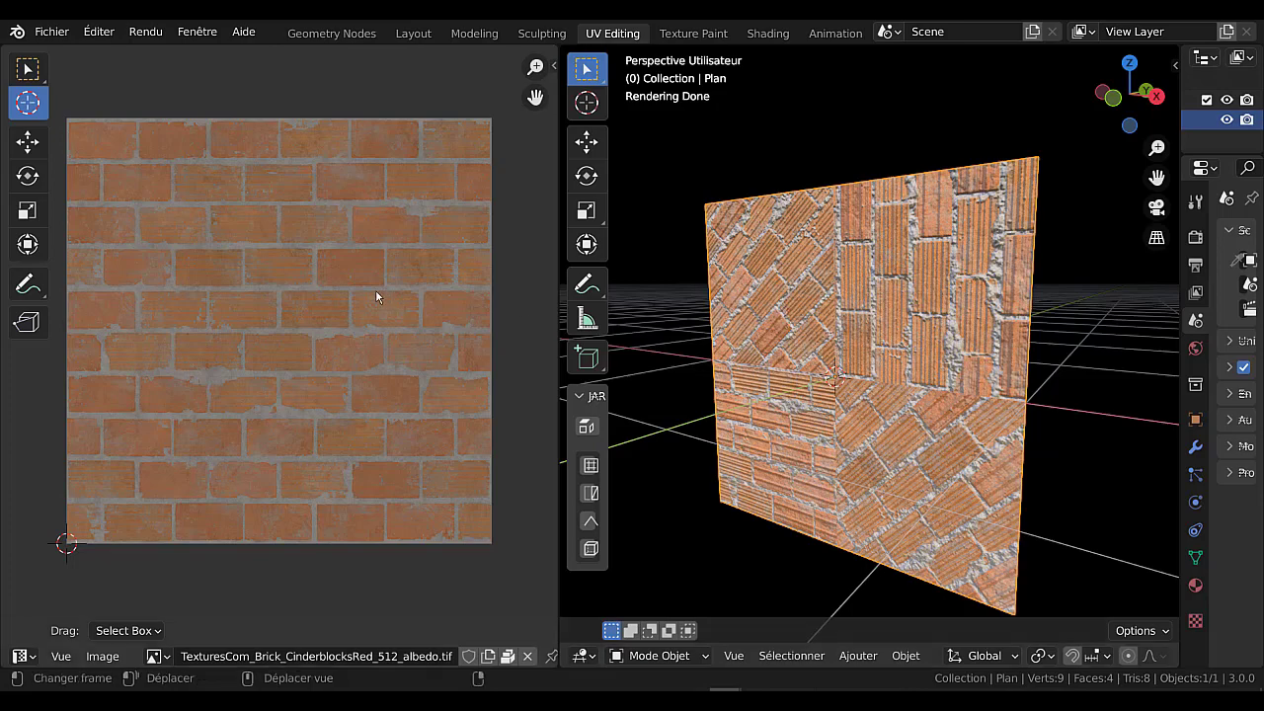
key("Tab")
key("Tab")
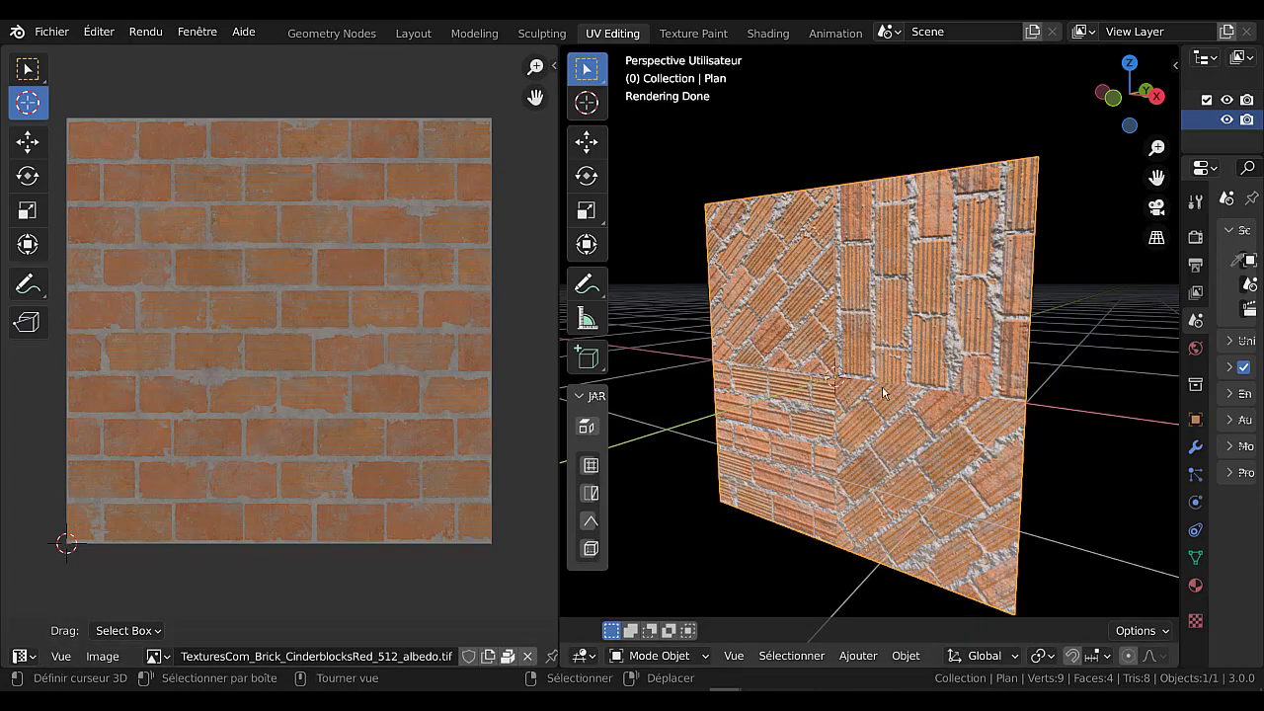
scroll(928, 455, "down", 3)
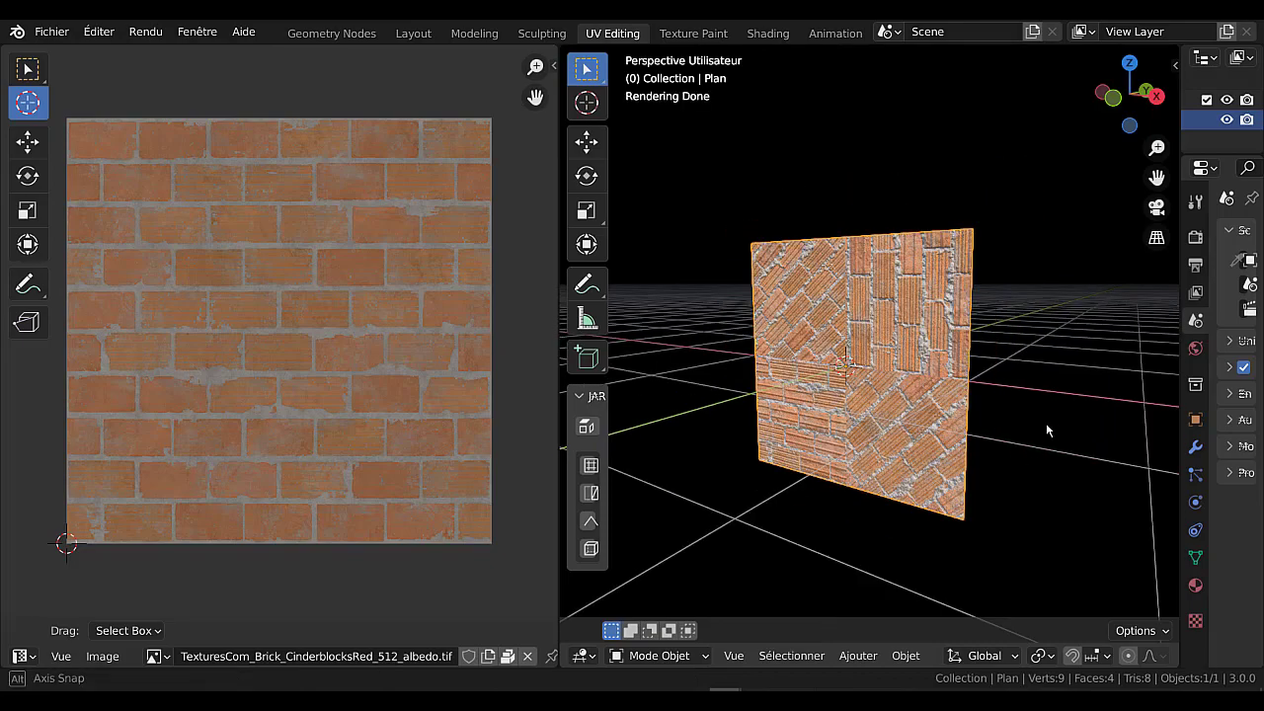
middle_click_drag(1045, 423, 833, 460)
scroll(832, 460, "up", 2)
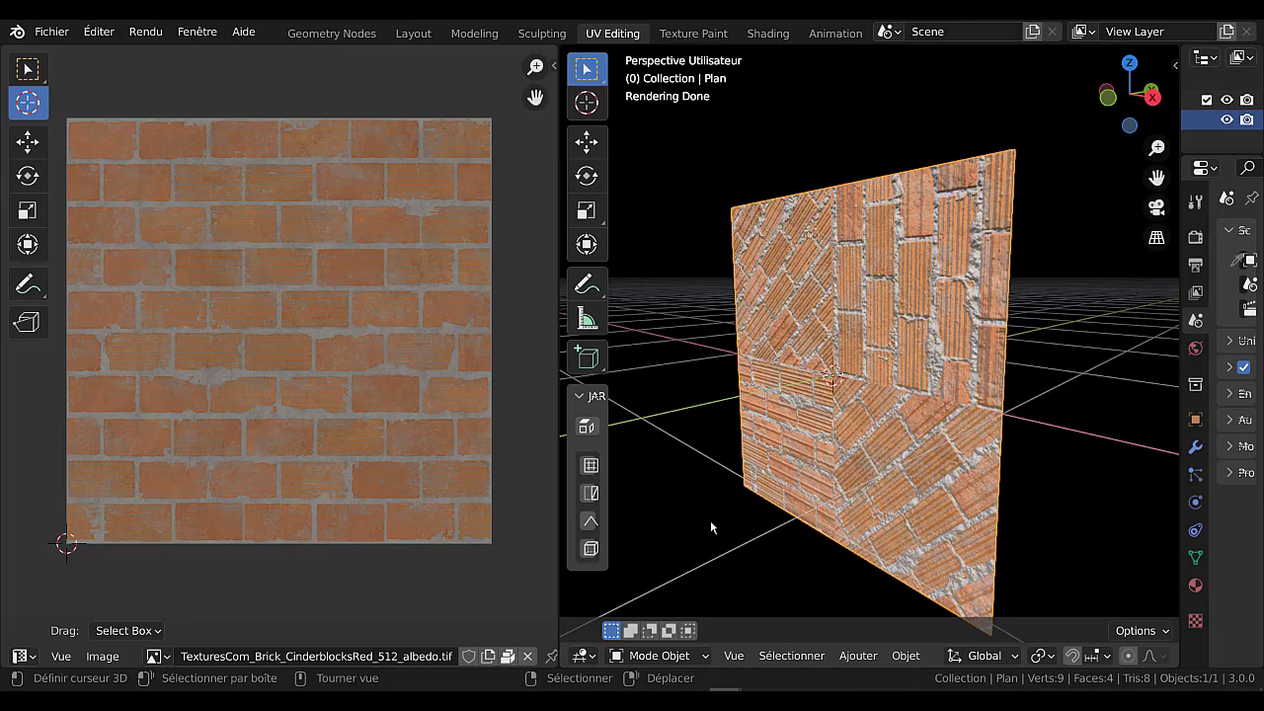
scroll(715, 508, "down", 5)
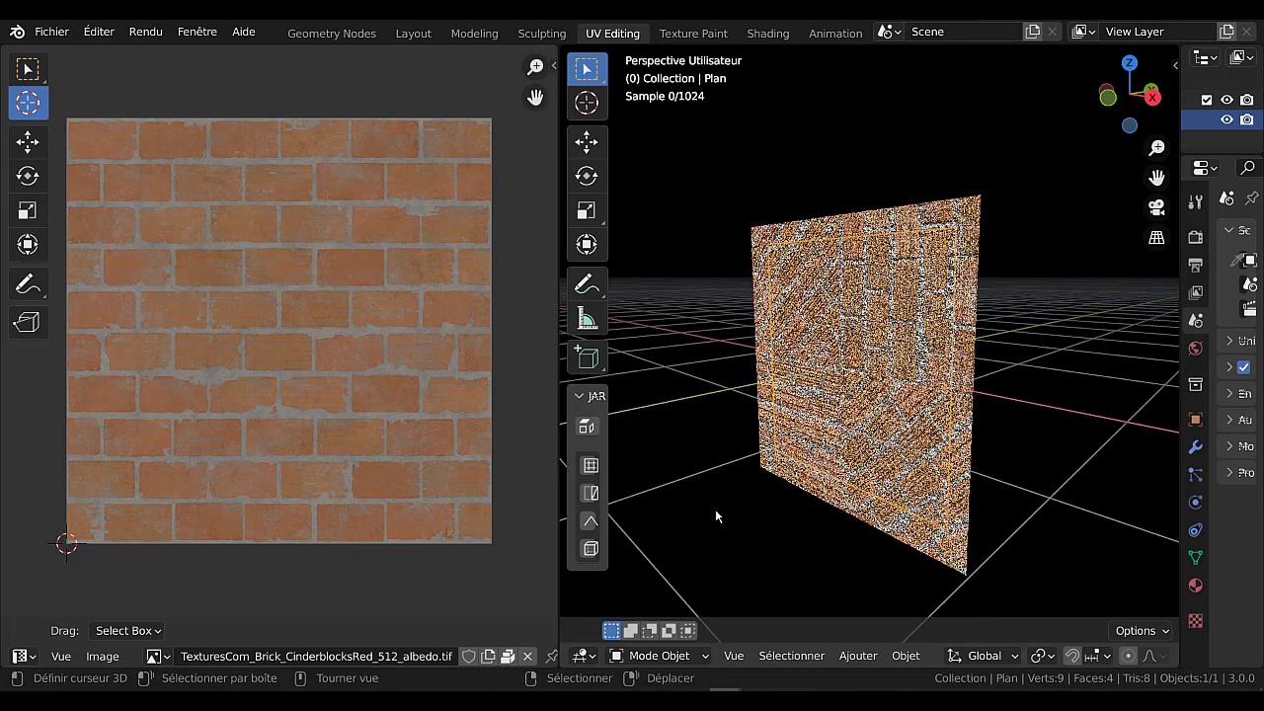
middle_click_drag(718, 508, 762, 506)
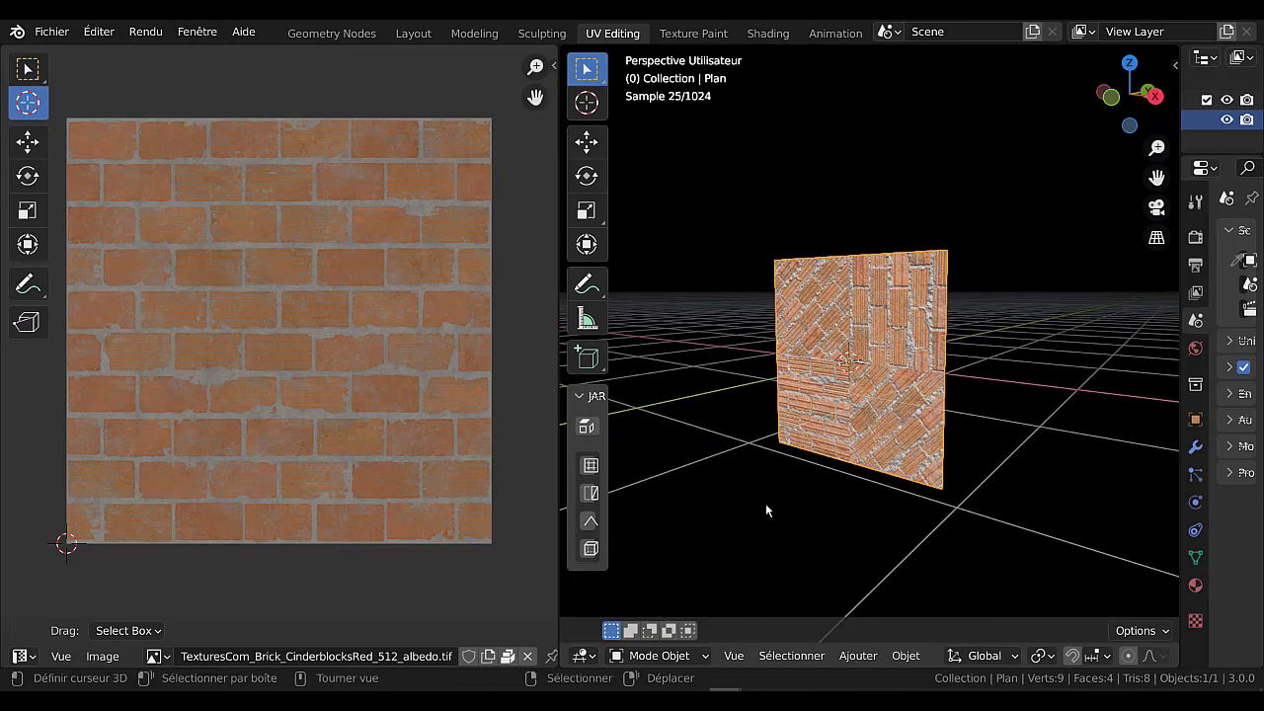
scroll(755, 501, "up", 3)
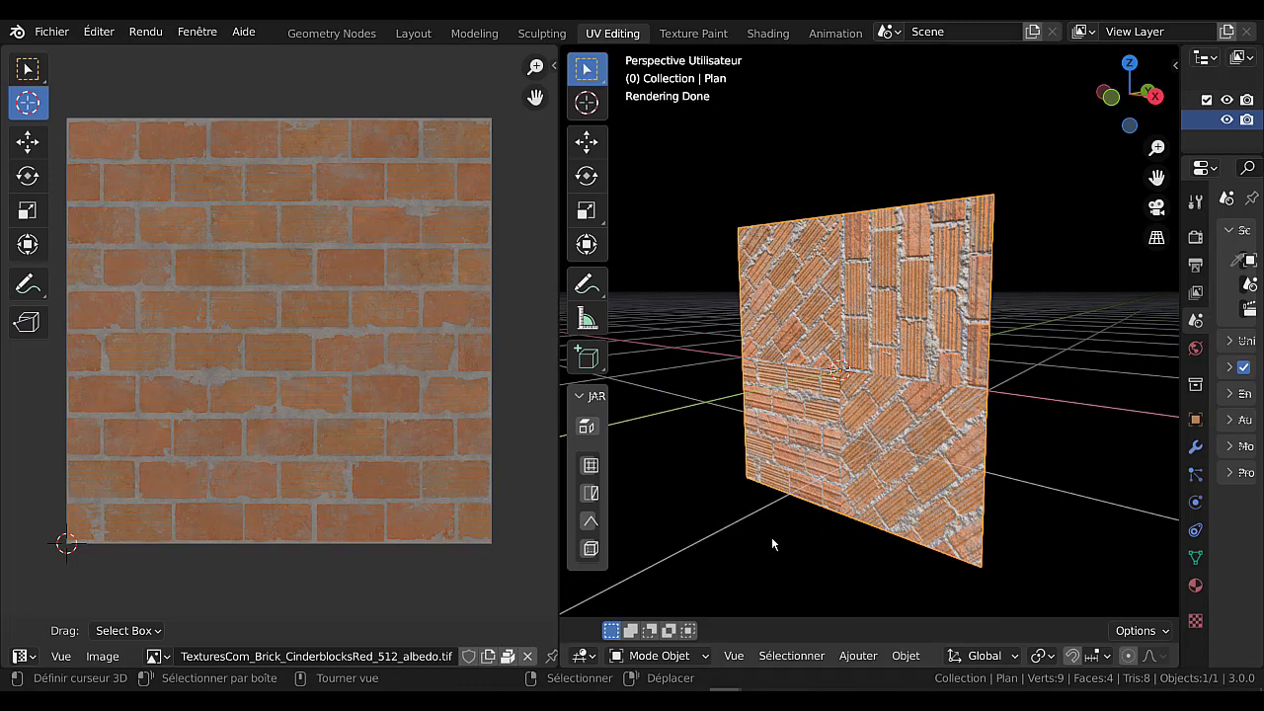
middle_click_drag(744, 522, 774, 515)
left_click(856, 656)
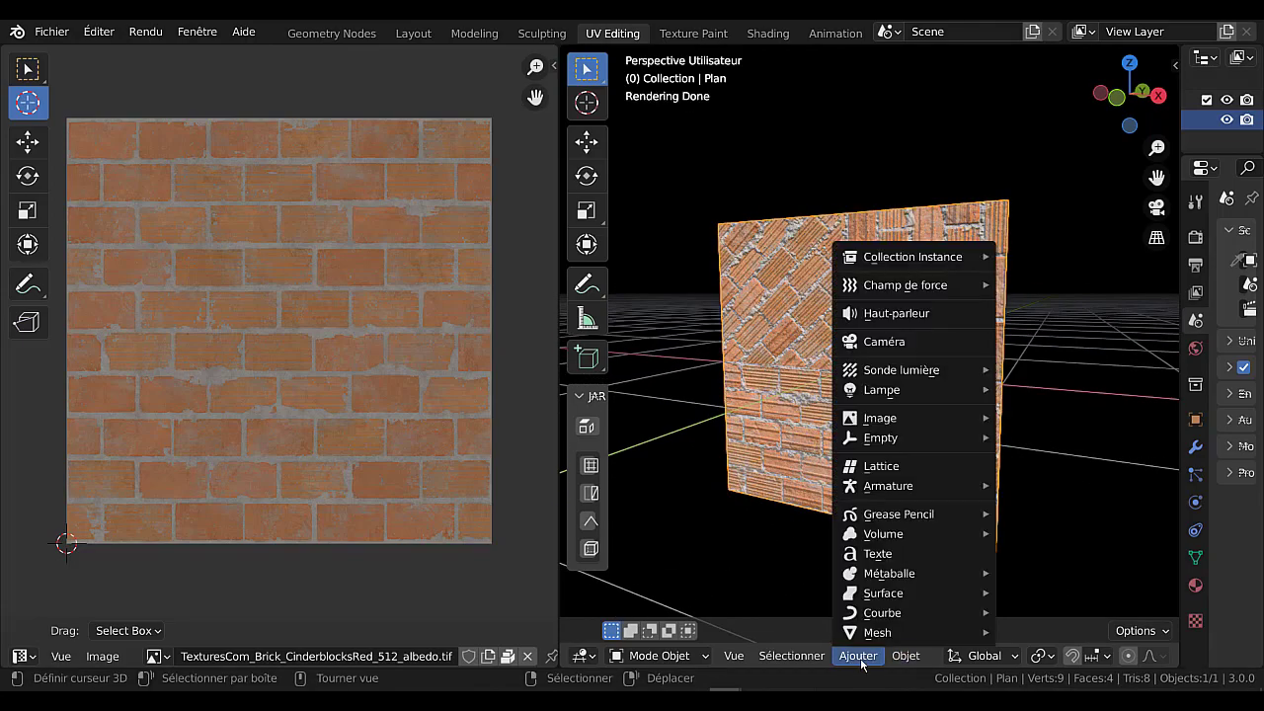
scroll(1036, 656, "down", 5)
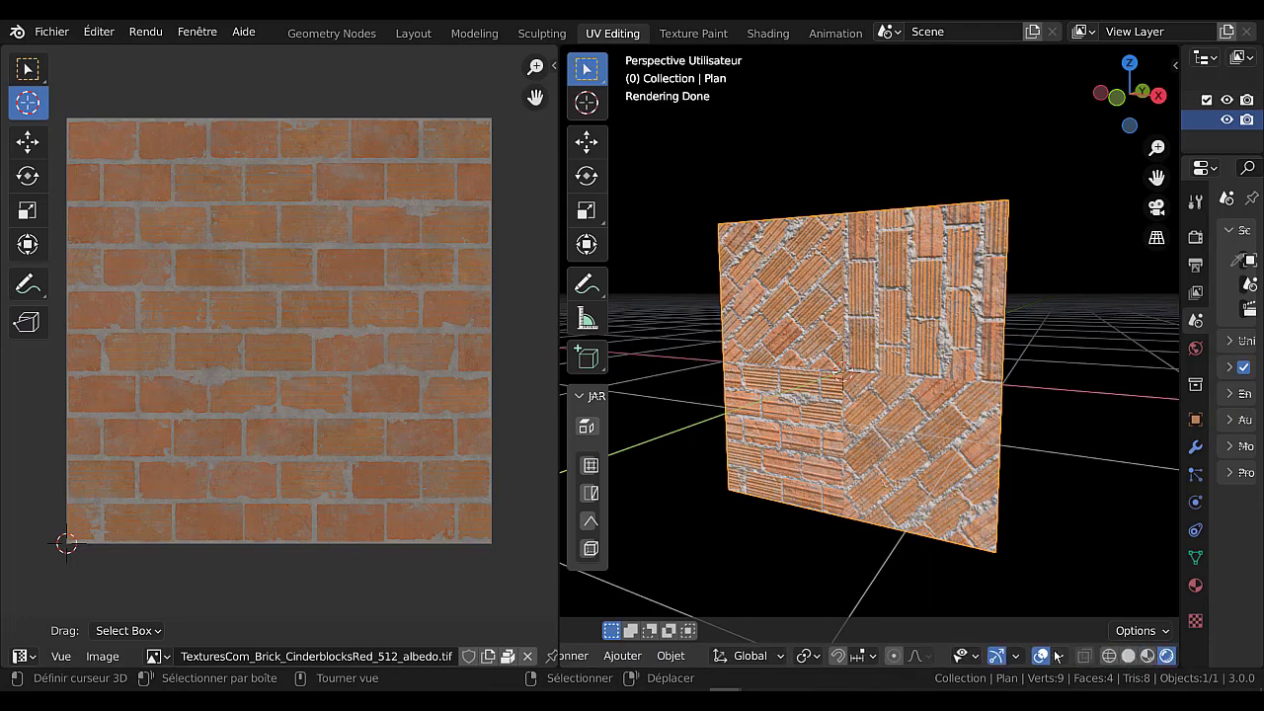
left_click(1057, 659)
In the Layout workspace, select all of the plane's faces in Edit Mode and unwrap their UVs.
left_click(417, 35)
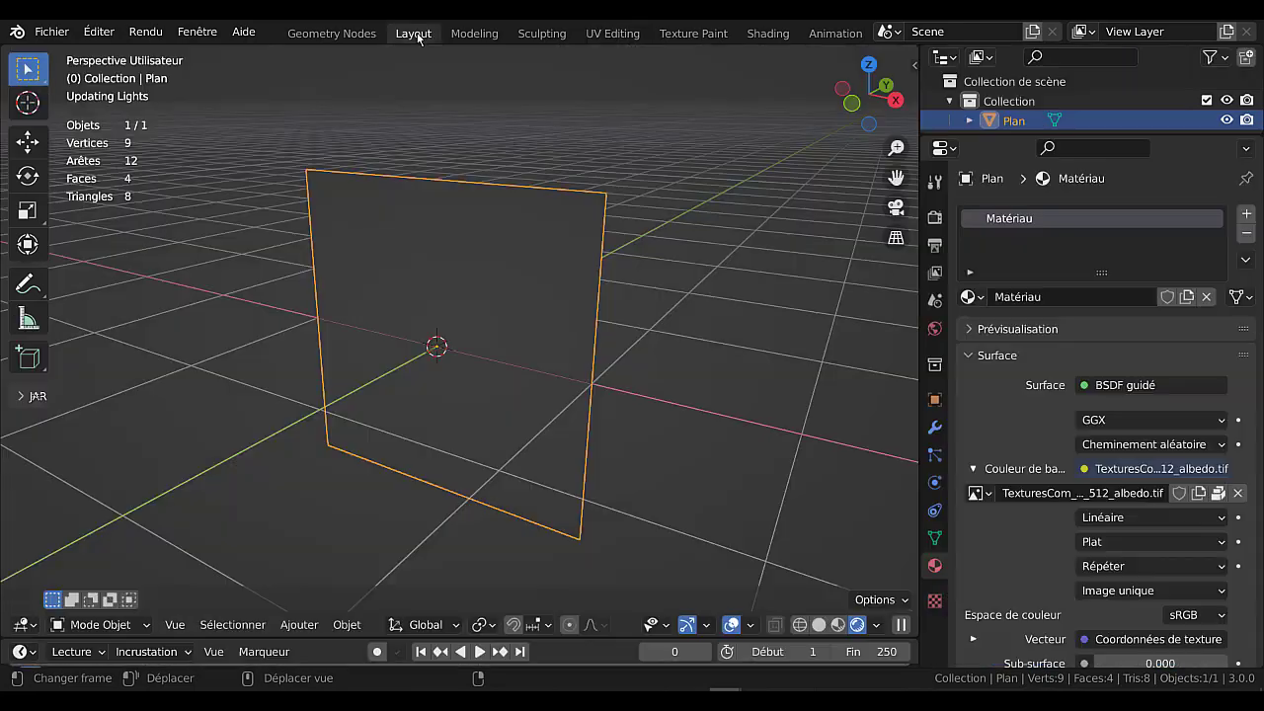
middle_click_drag(632, 457, 676, 426)
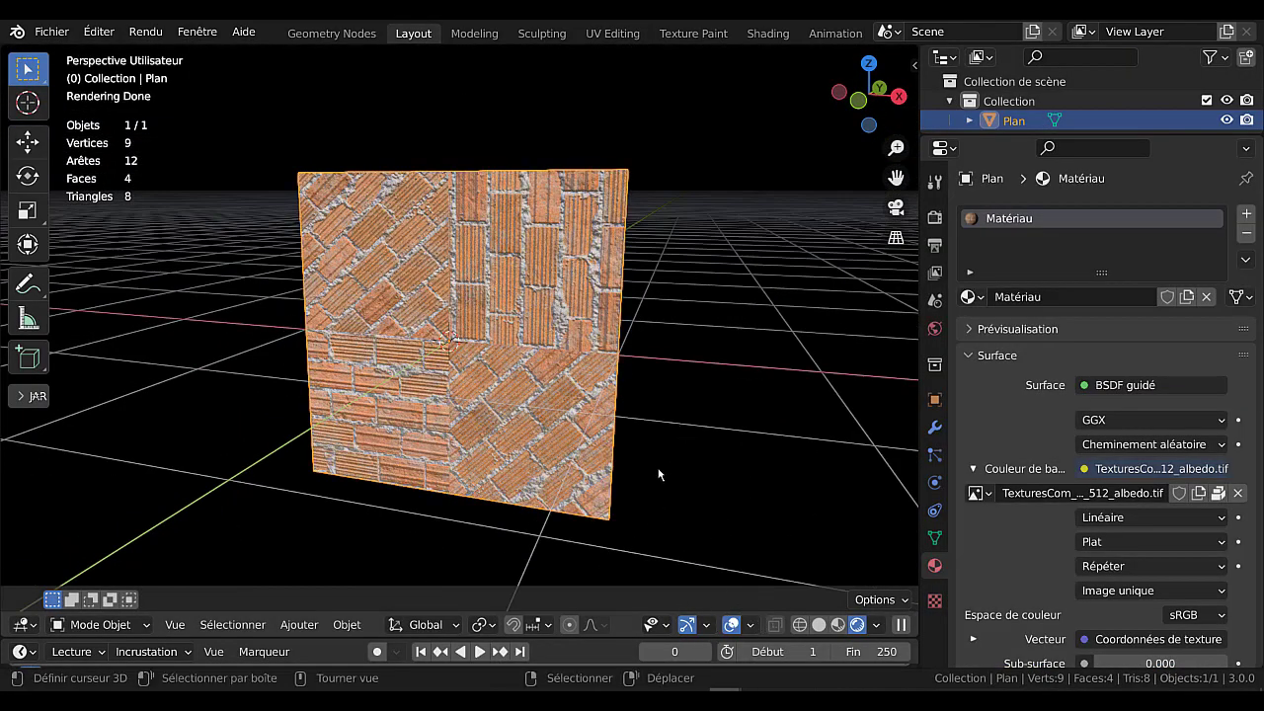
key("Tab")
key("a")
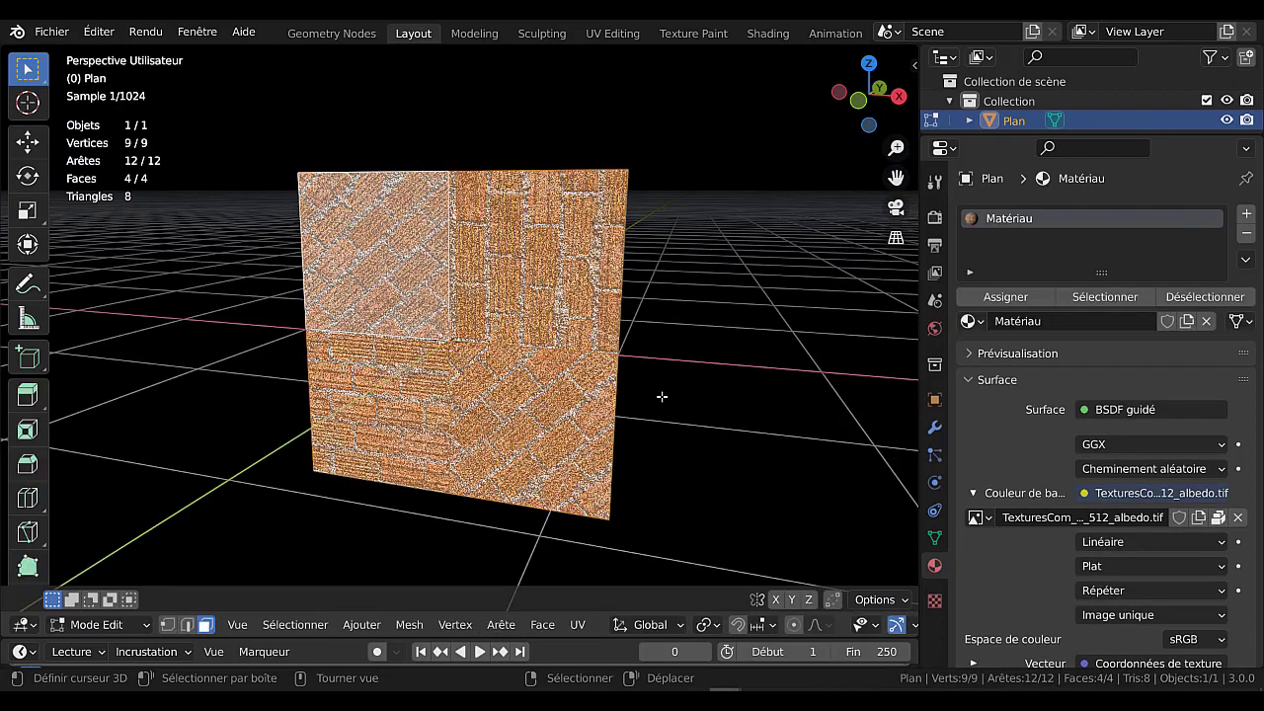
left_click(579, 626)
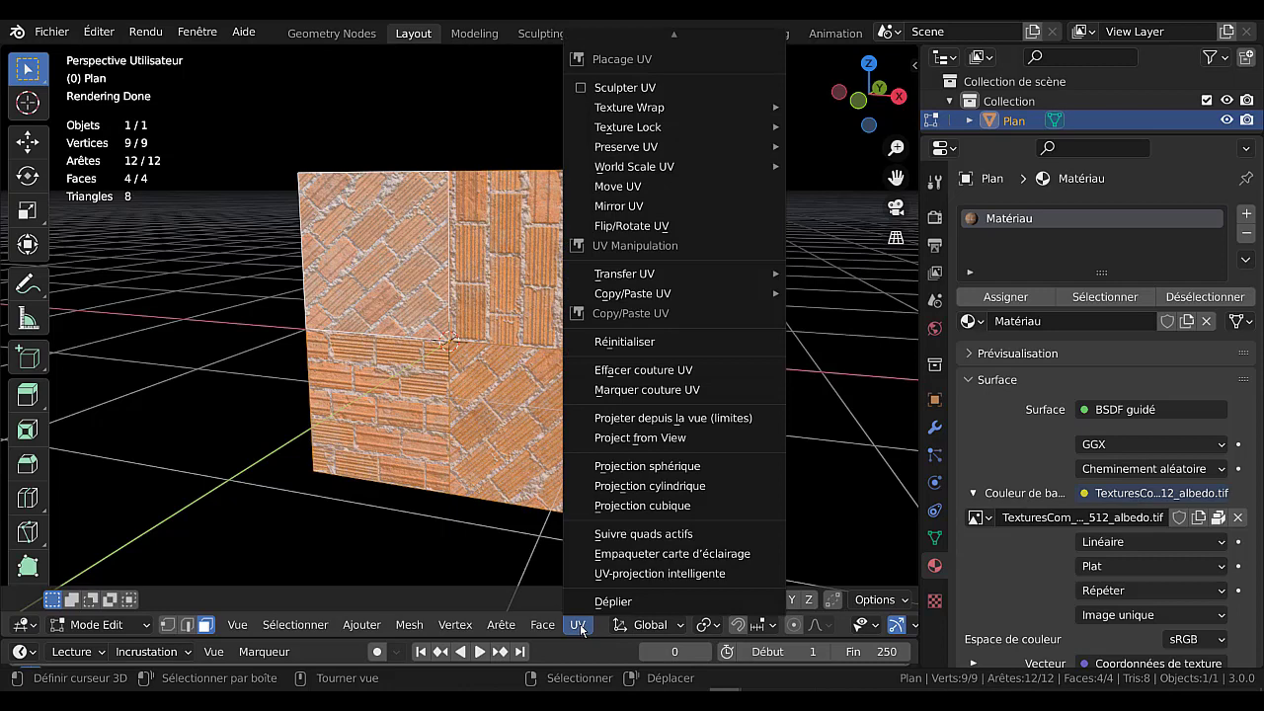
left_click(616, 601)
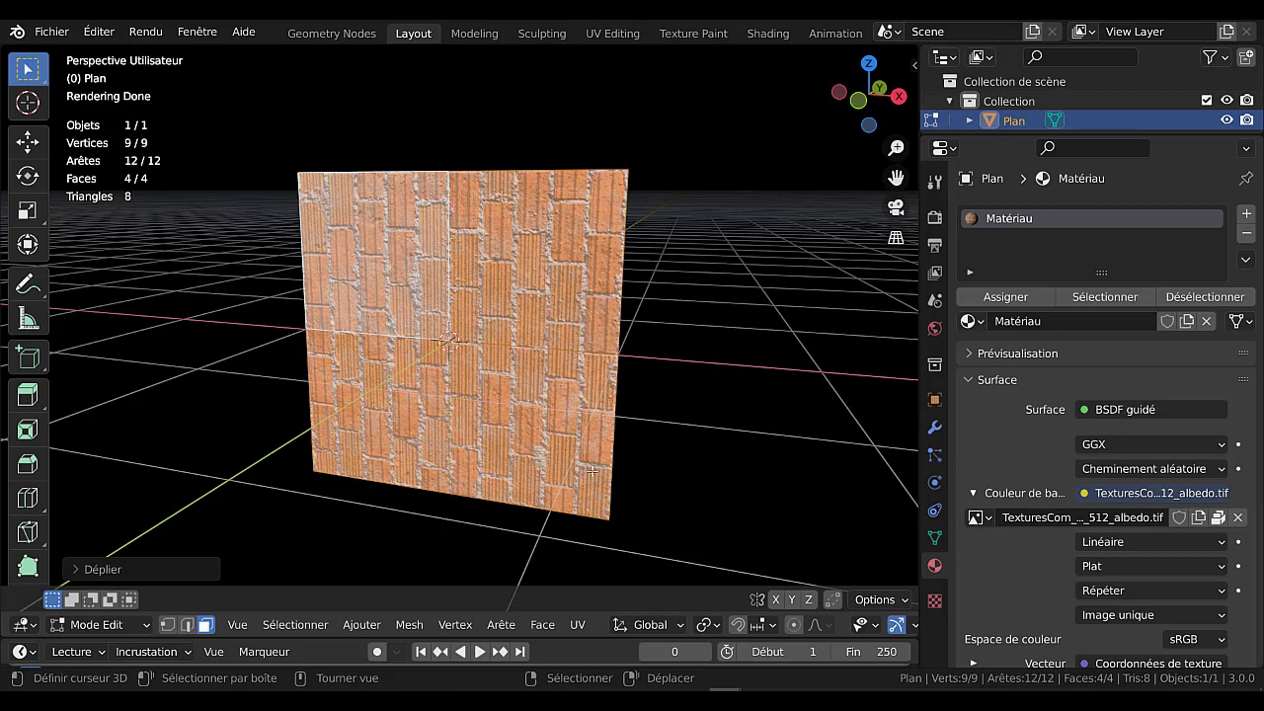
In the UV Editing workspace, rotate all of the plane's UVs by 90° and check the bricks in Object Mode.
left_click(613, 33)
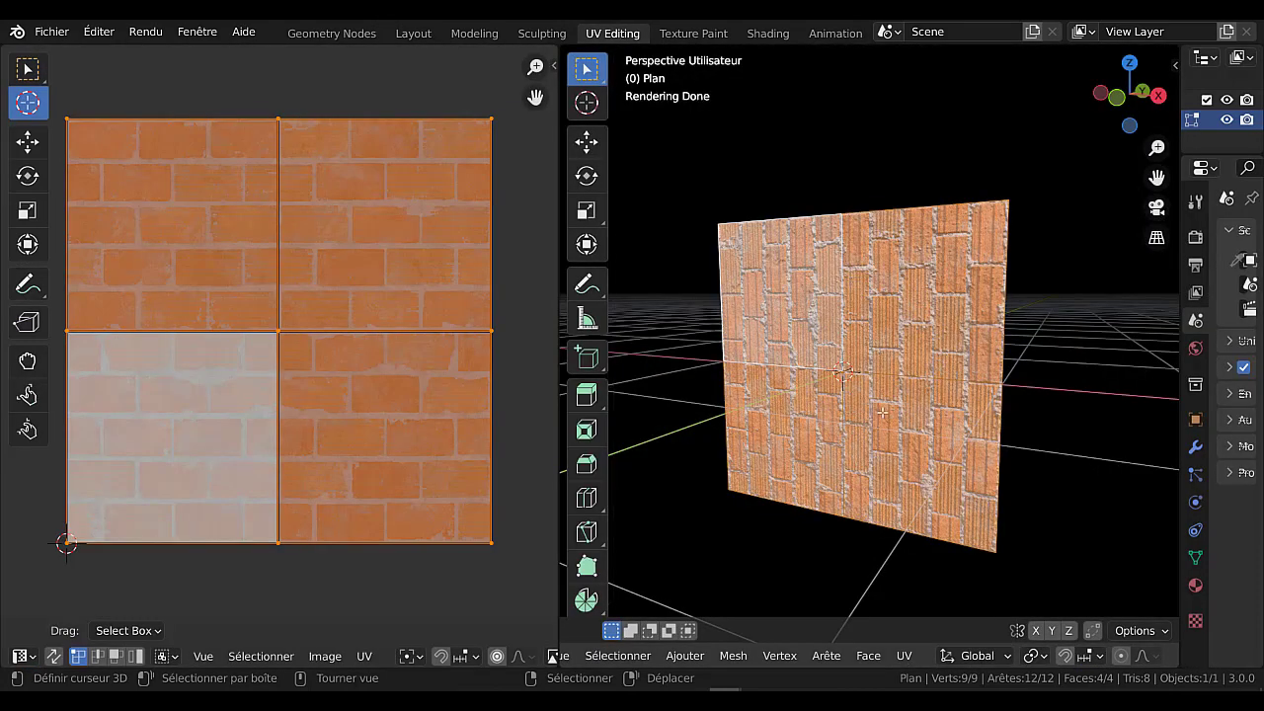
key("z")
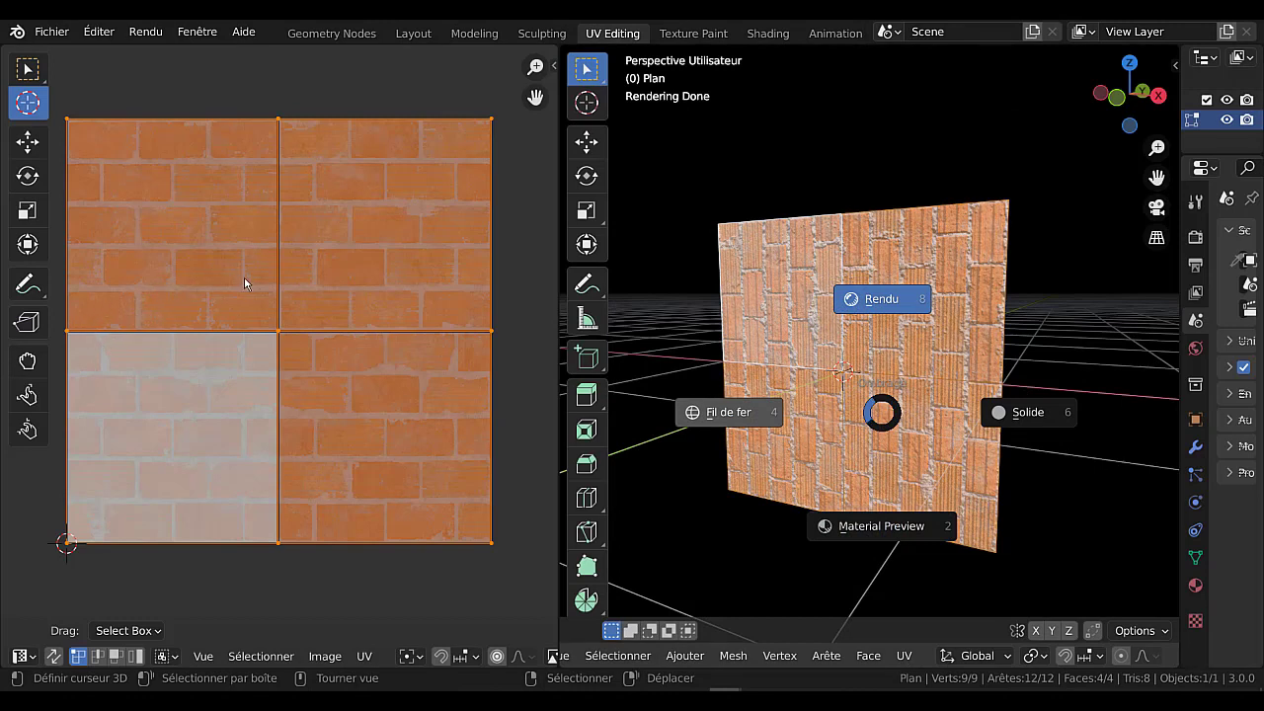
key("Escape")
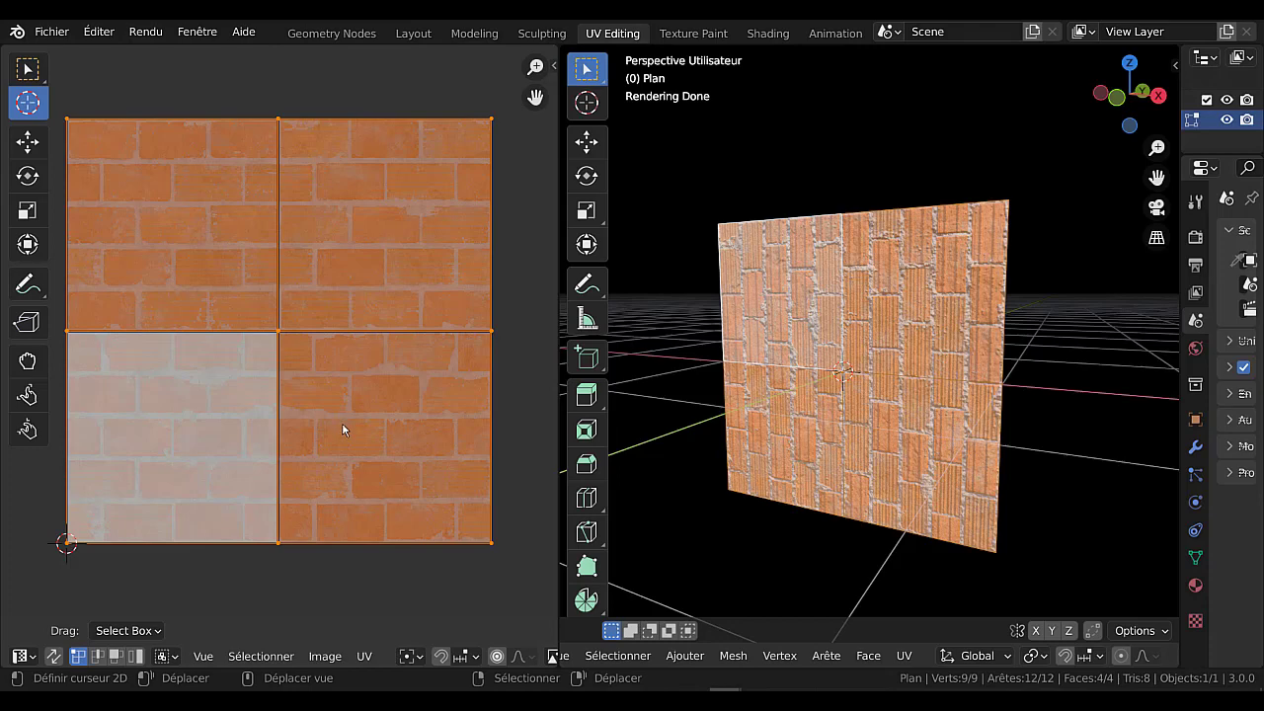
key("r")
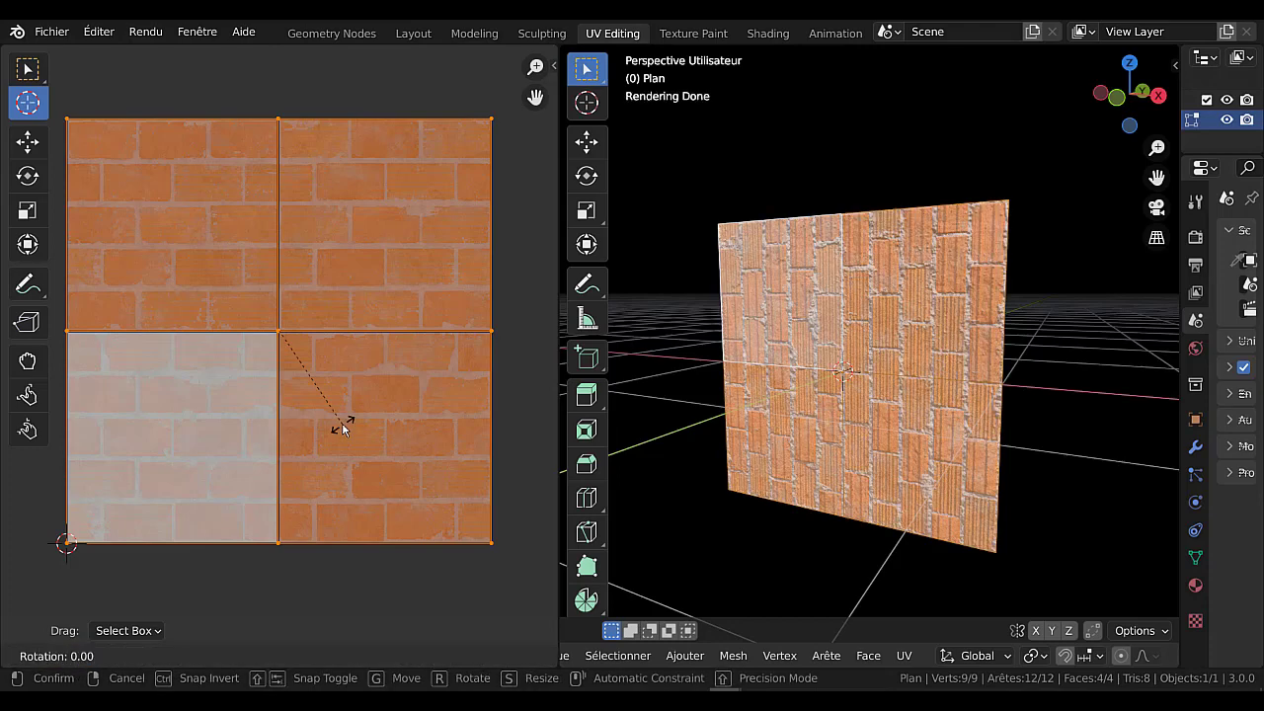
type("90")
key("Return")
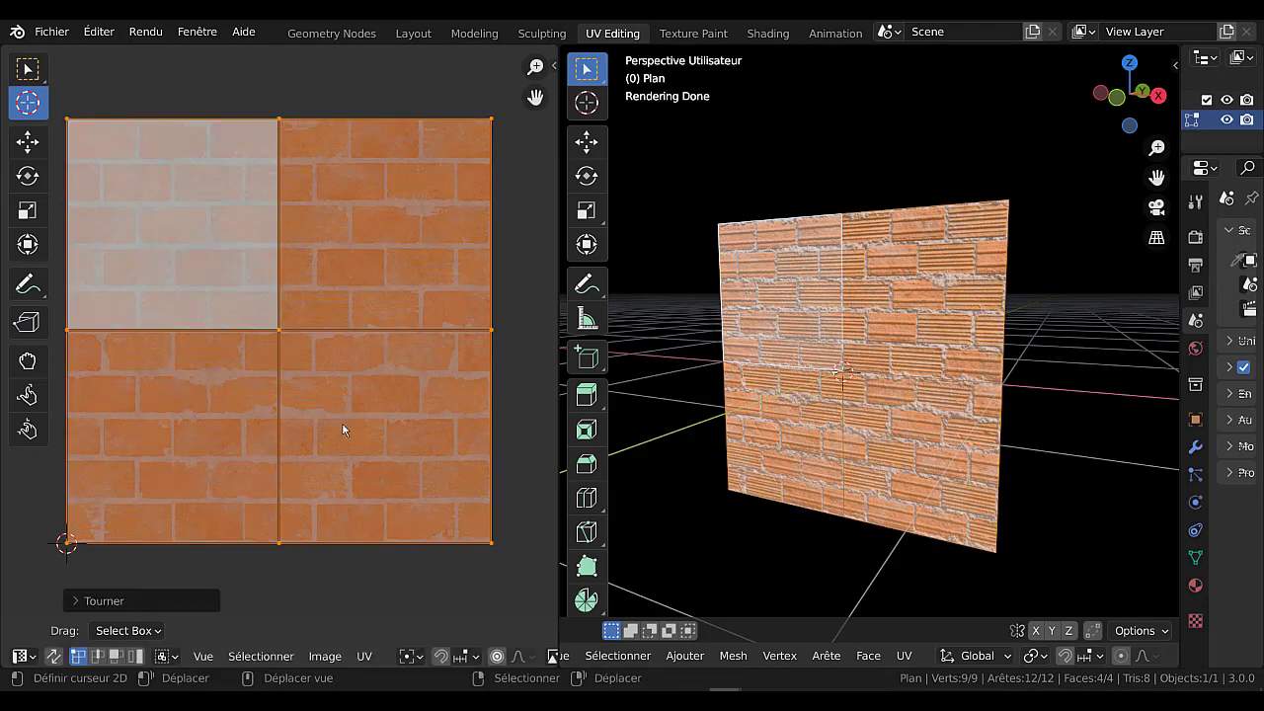
key("Tab")
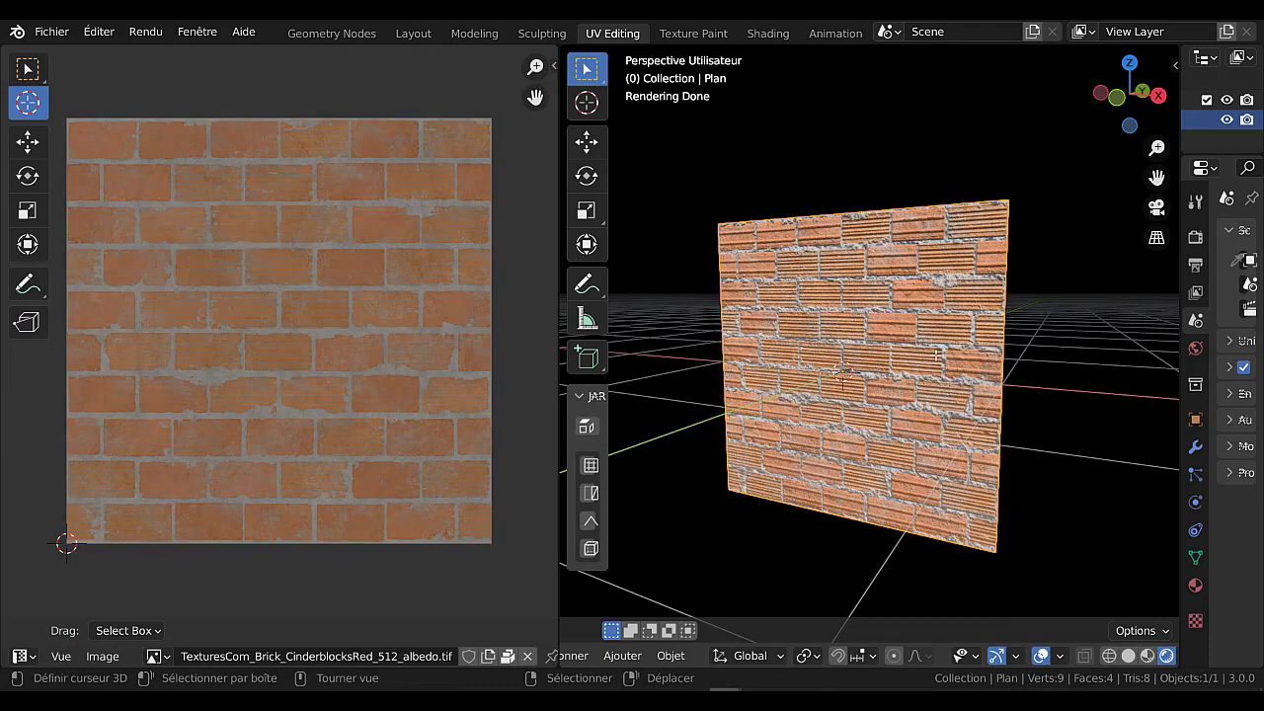
key("Tab")
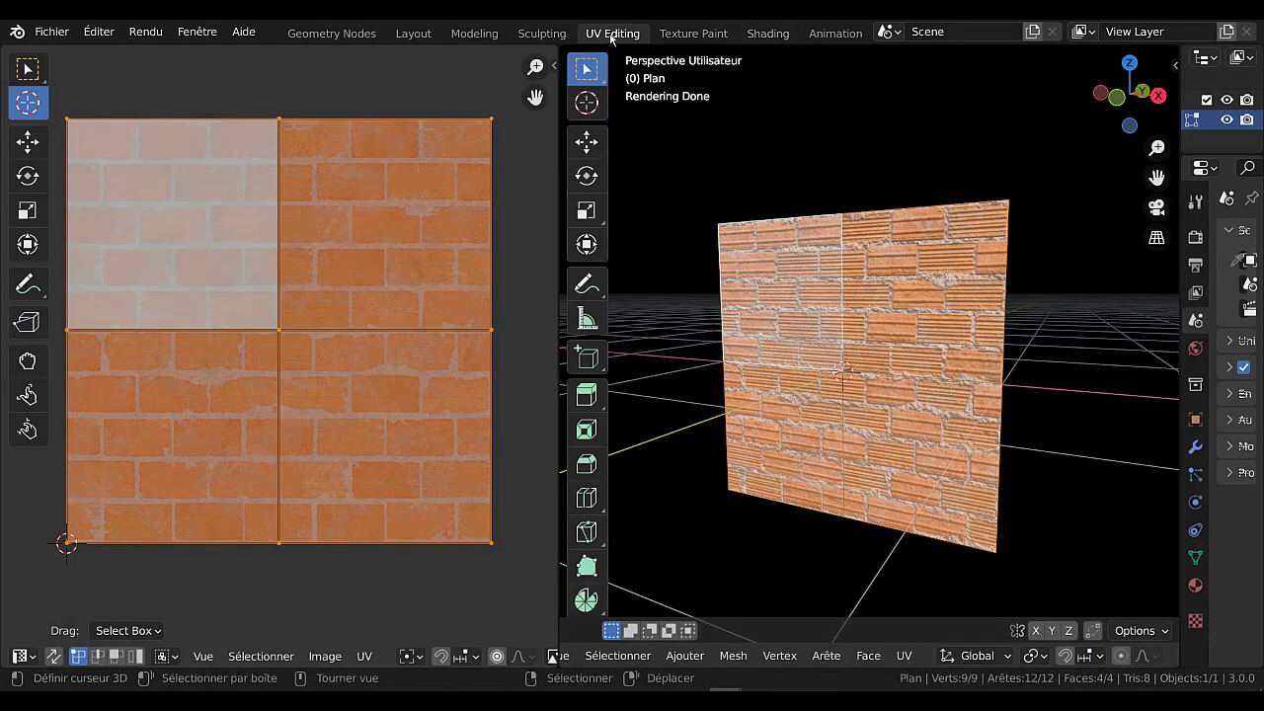
Back in the Layout workspace, try Project from View on all four faces, first with bounds and again without bounds.
left_click(412, 32)
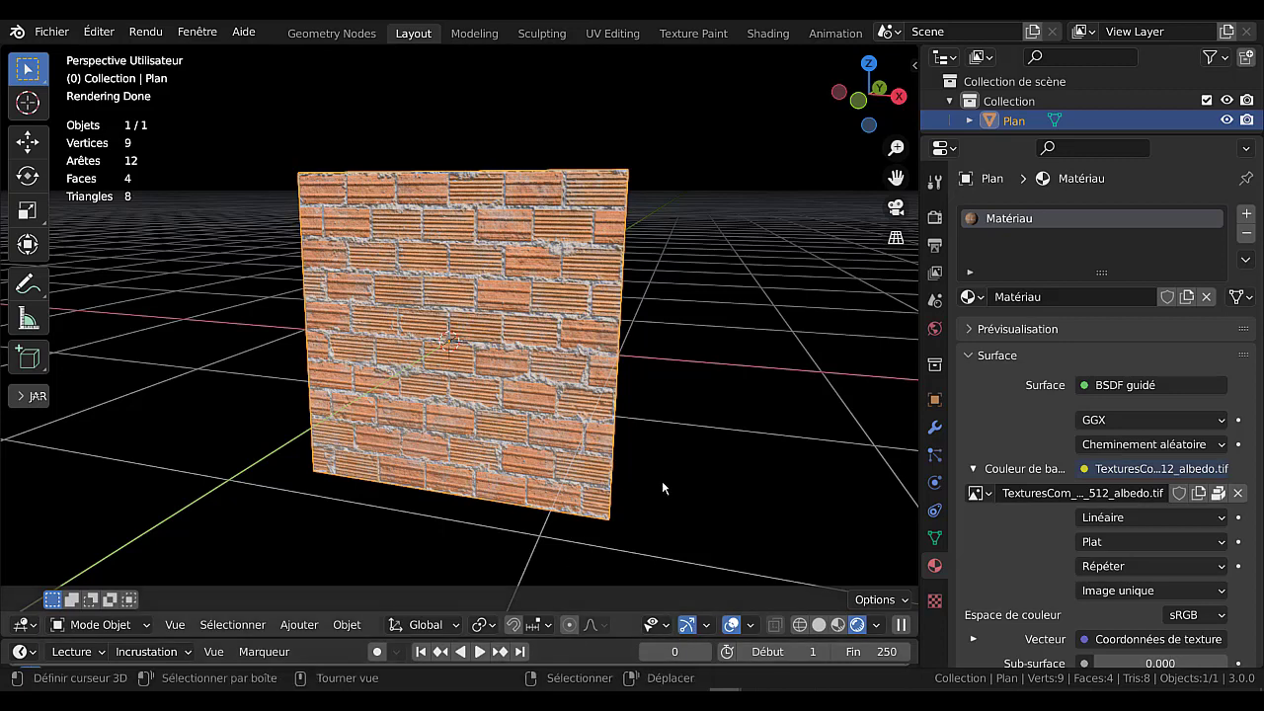
key("Tab")
left_click(577, 628)
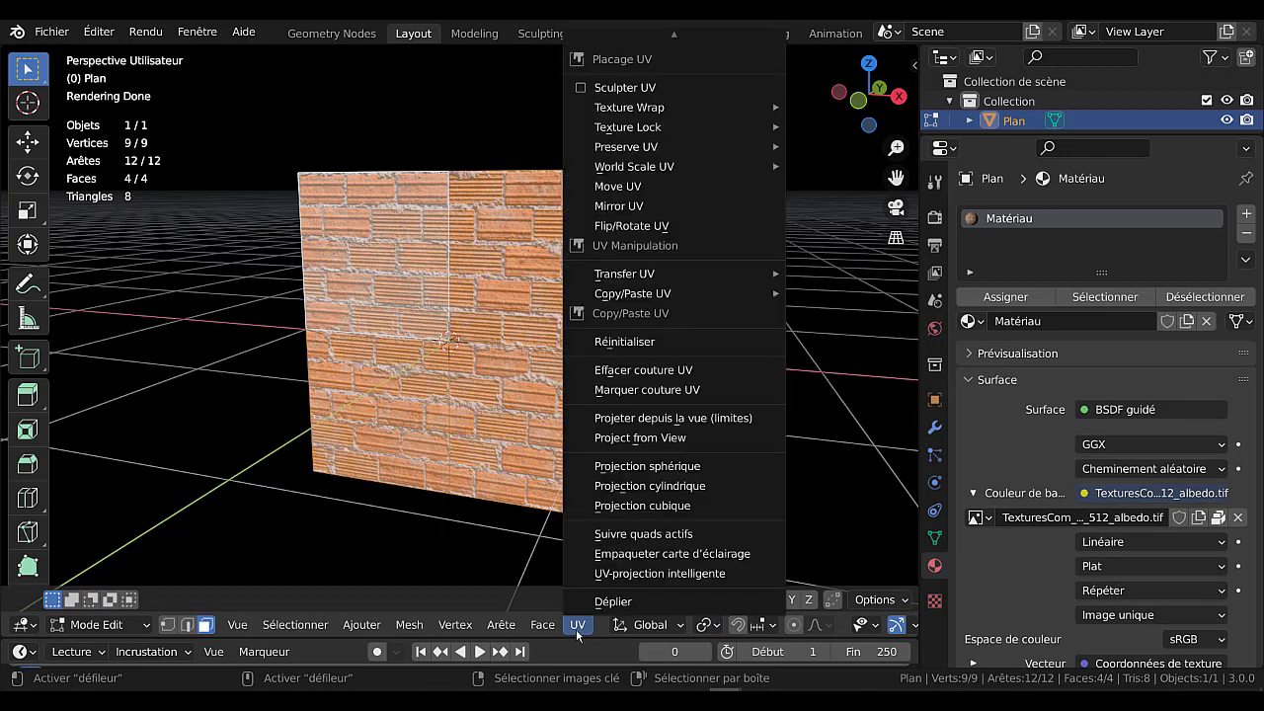
left_click(658, 420)
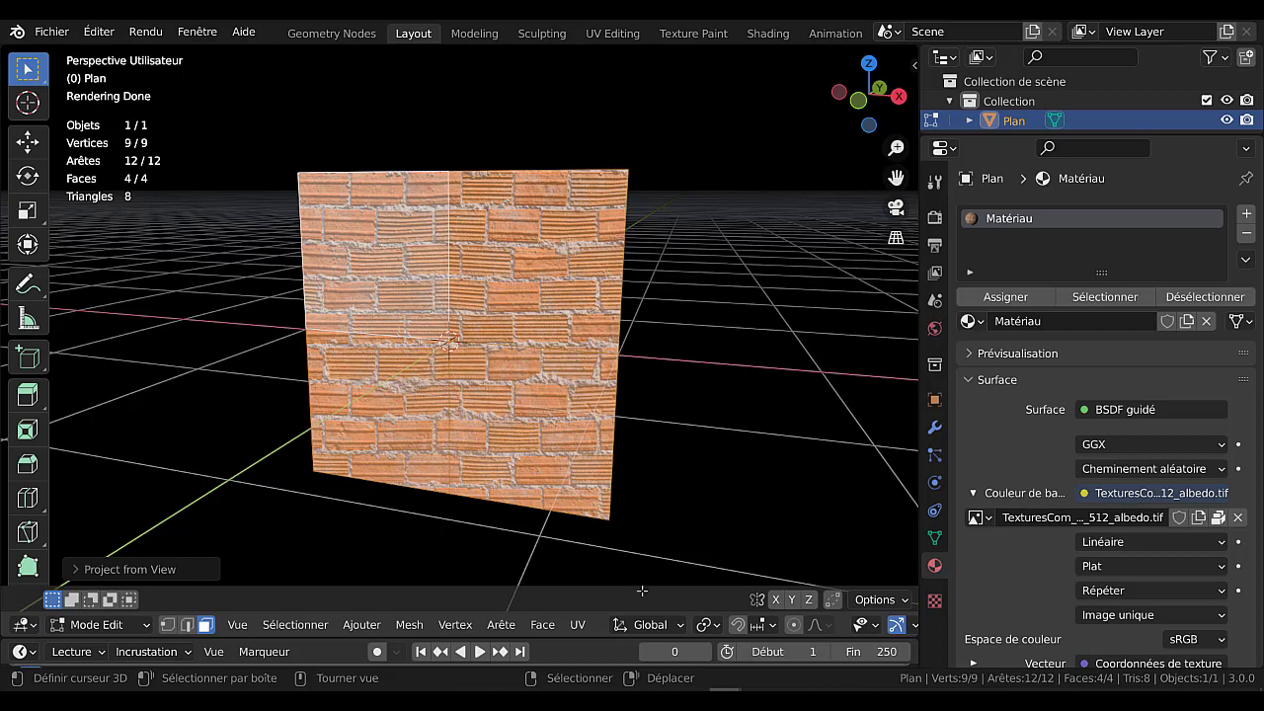
left_click(578, 624)
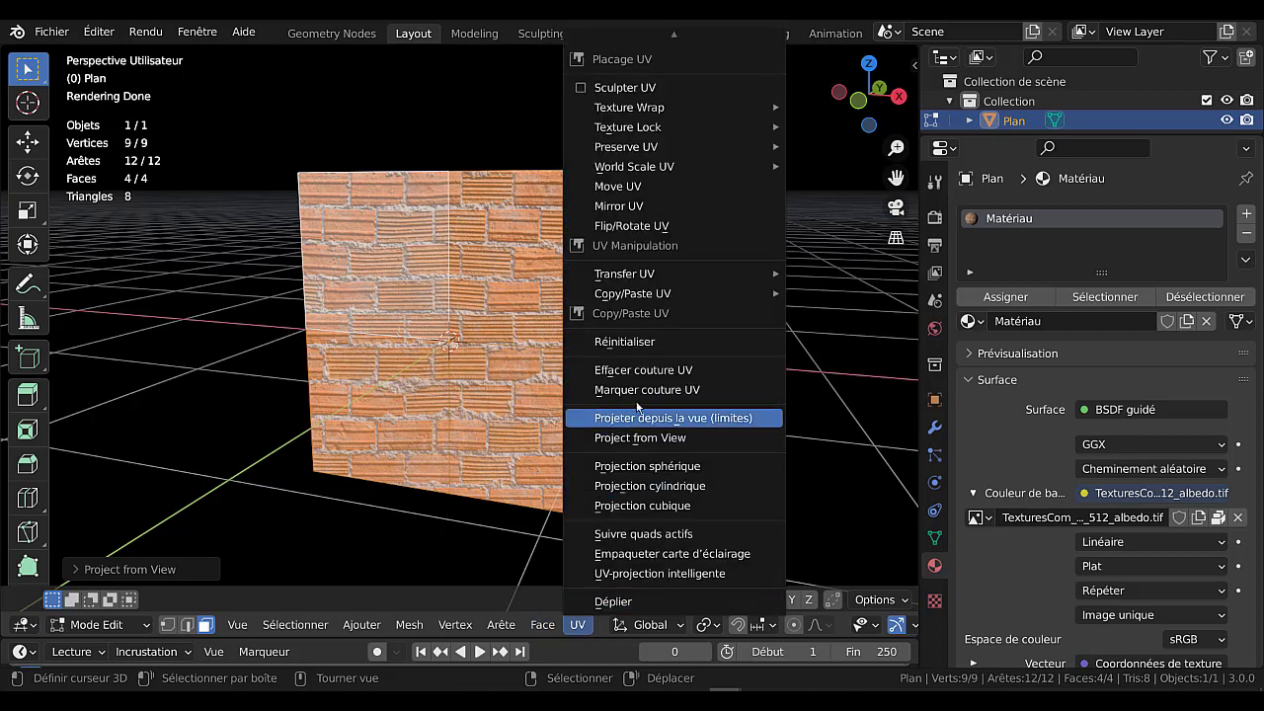
left_click(648, 440)
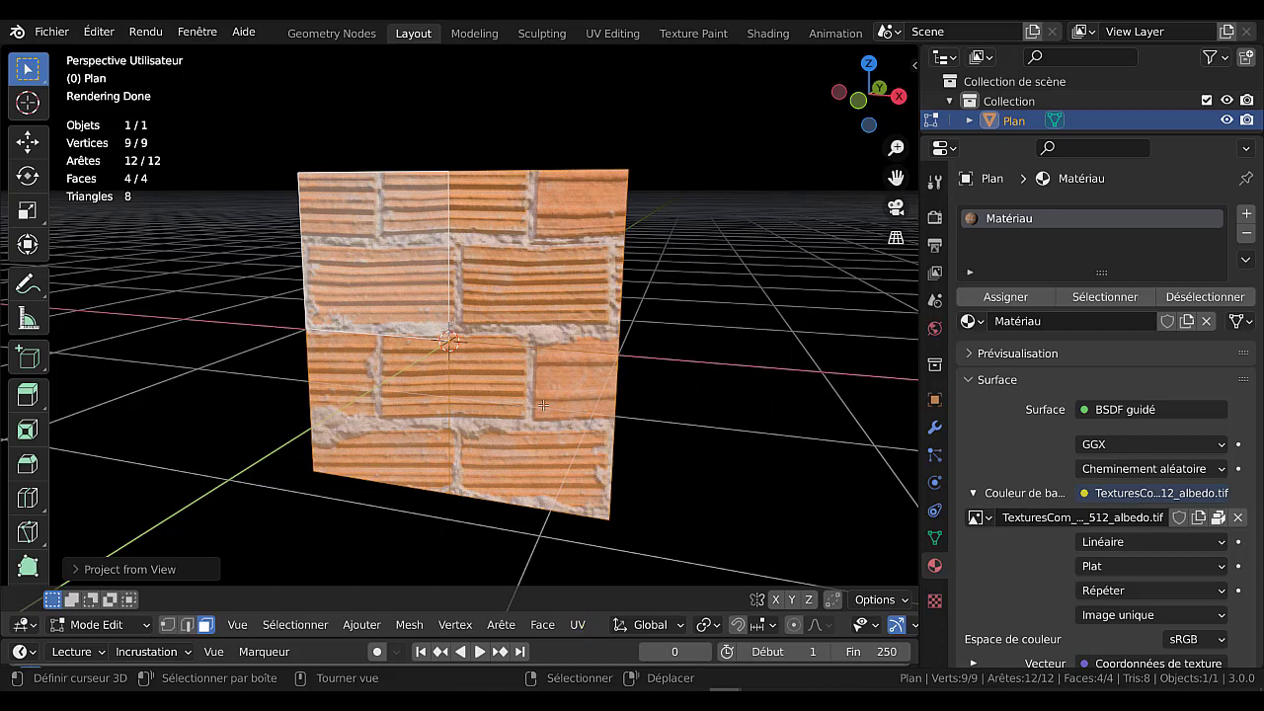
Try the spherical and cylindrical UV projections on all of the plane's faces.
left_click(579, 632)
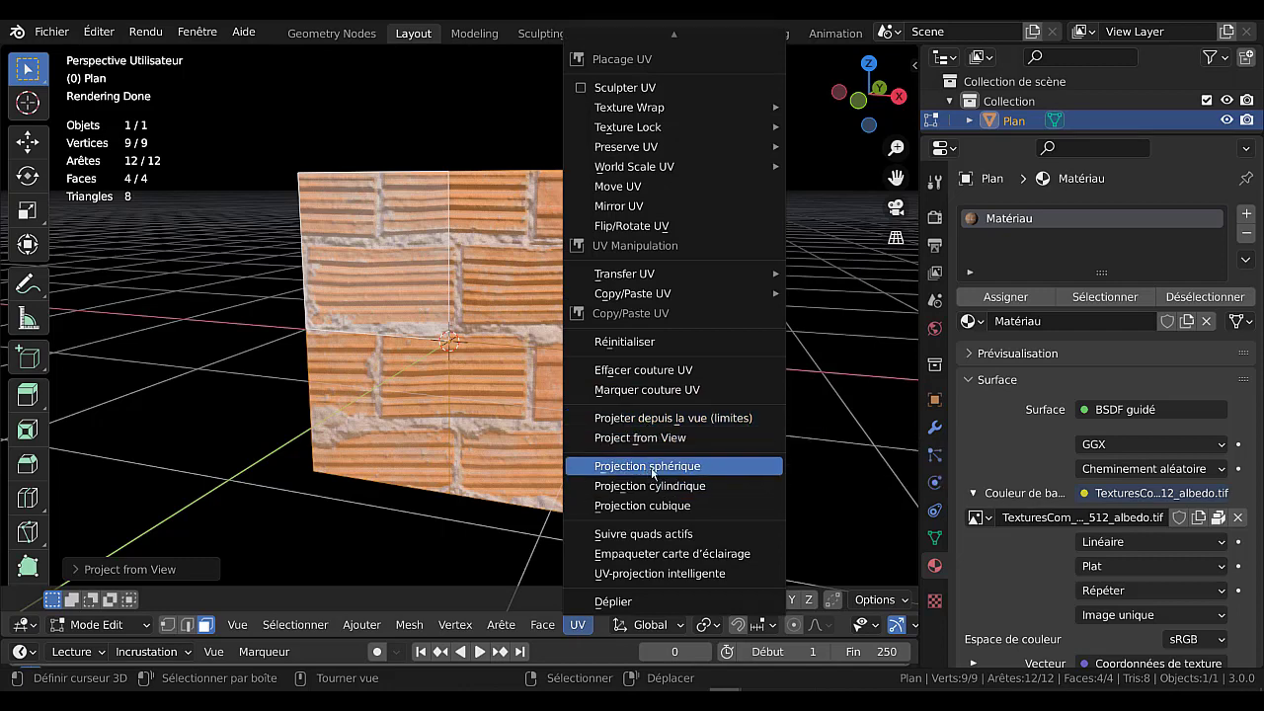
left_click(644, 472)
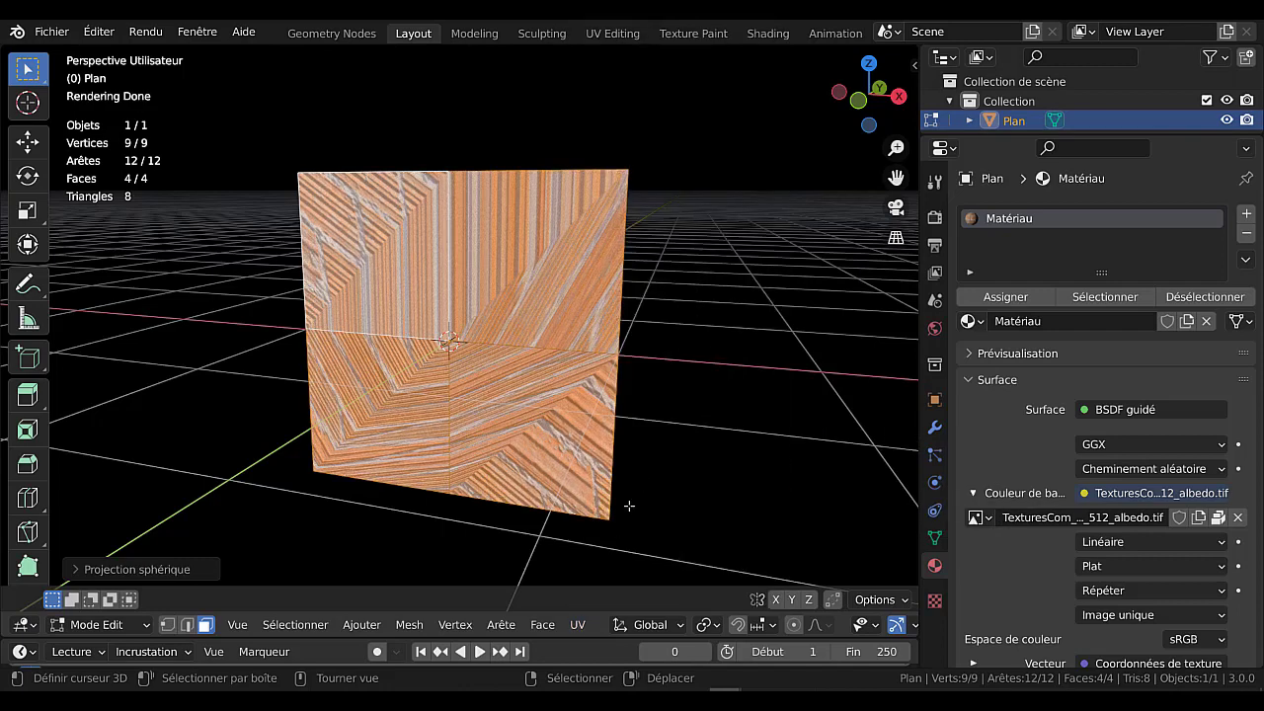
left_click(579, 624)
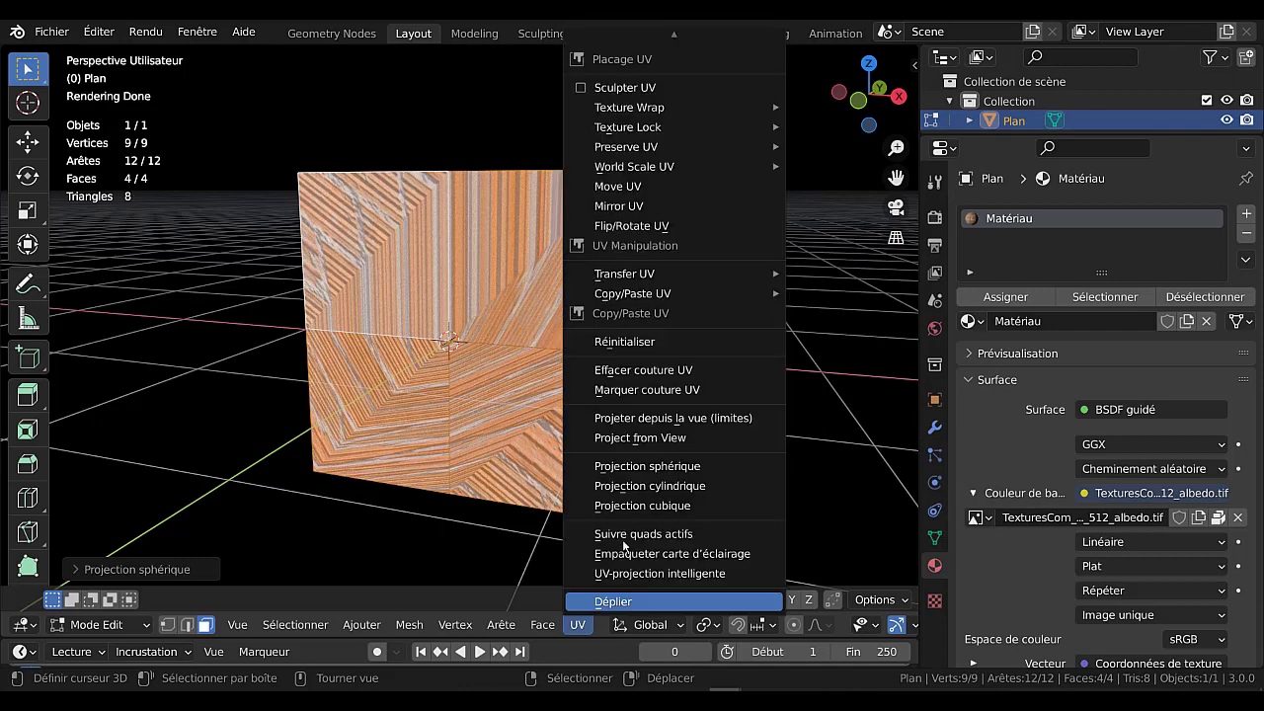
left_click(647, 488)
Remap the UVs of all the plane's faces with the cube projection.
left_click(580, 624)
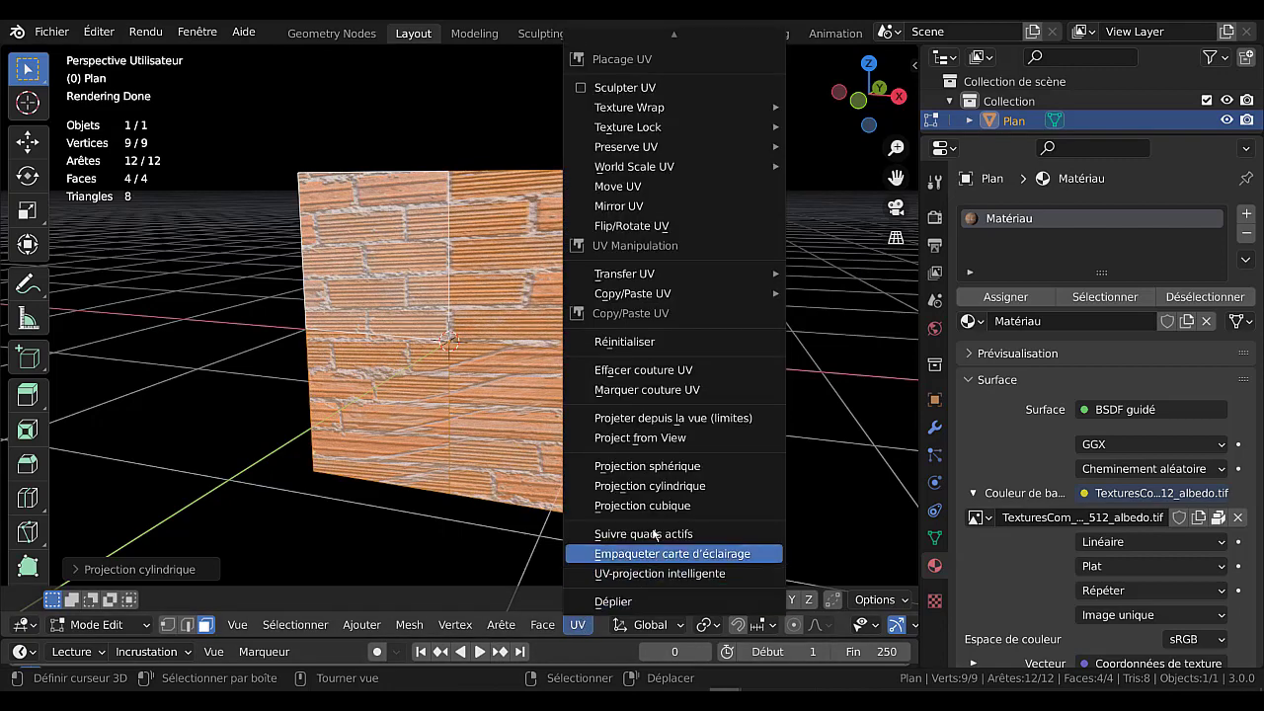
left_click(662, 501)
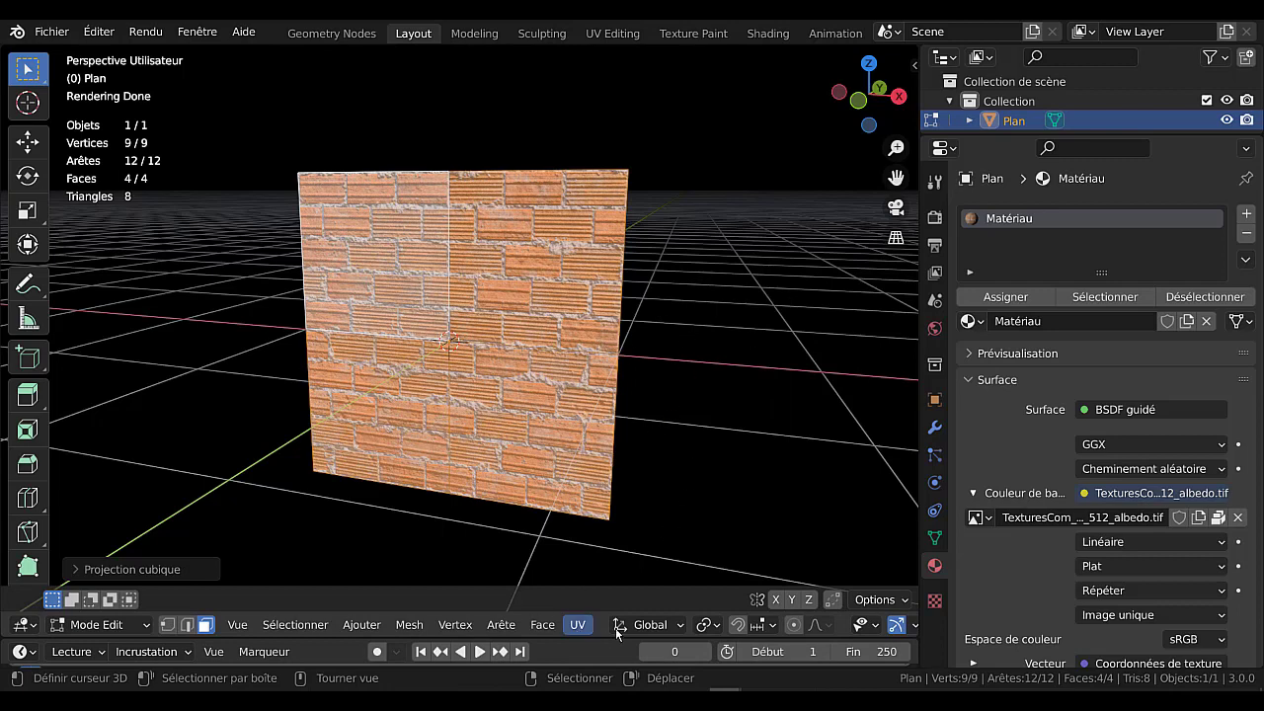
left_click(580, 624)
left_click(542, 626)
mouse_move(575, 631)
Switch to the Shading workspace to show the plane's brick material nodes.
mouse_move(719, 431)
middle_mouse_down()
mouse_move(687, 442)
mouse_move(727, 432)
mouse_move(697, 431)
middle_mouse_up()
scroll(695, 432, "up", 1)
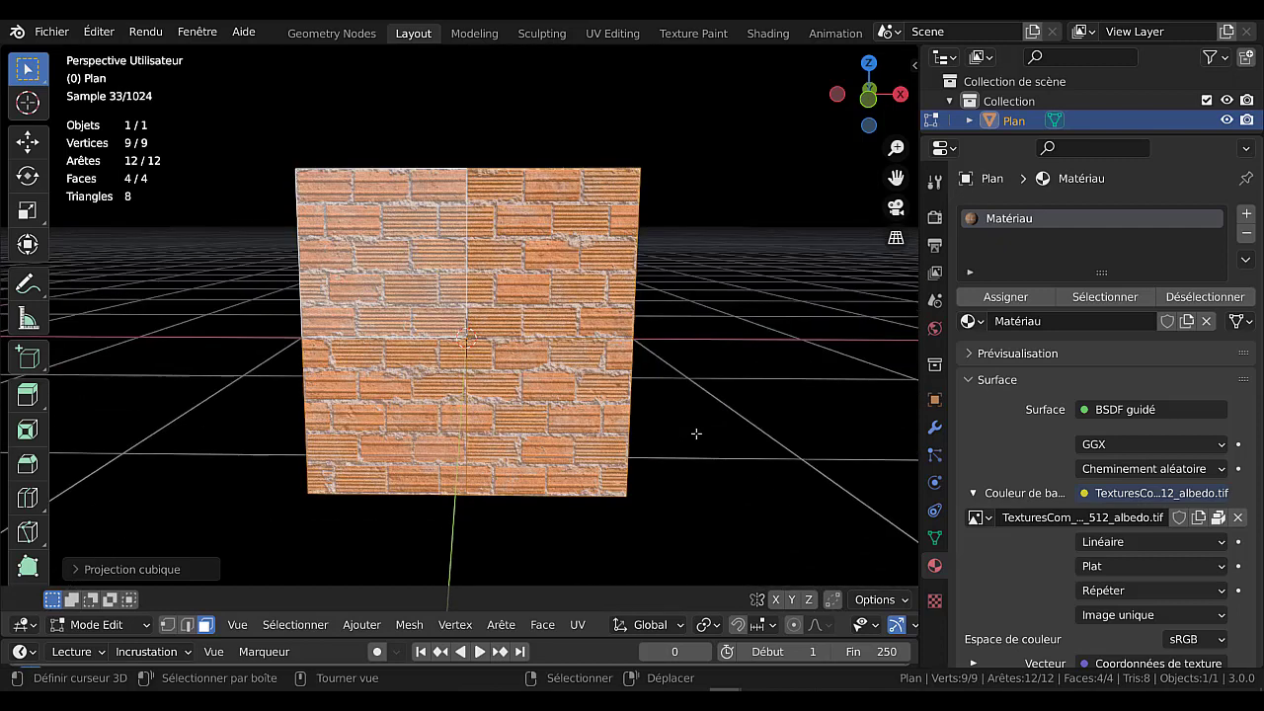
scroll(703, 422, "up", 2)
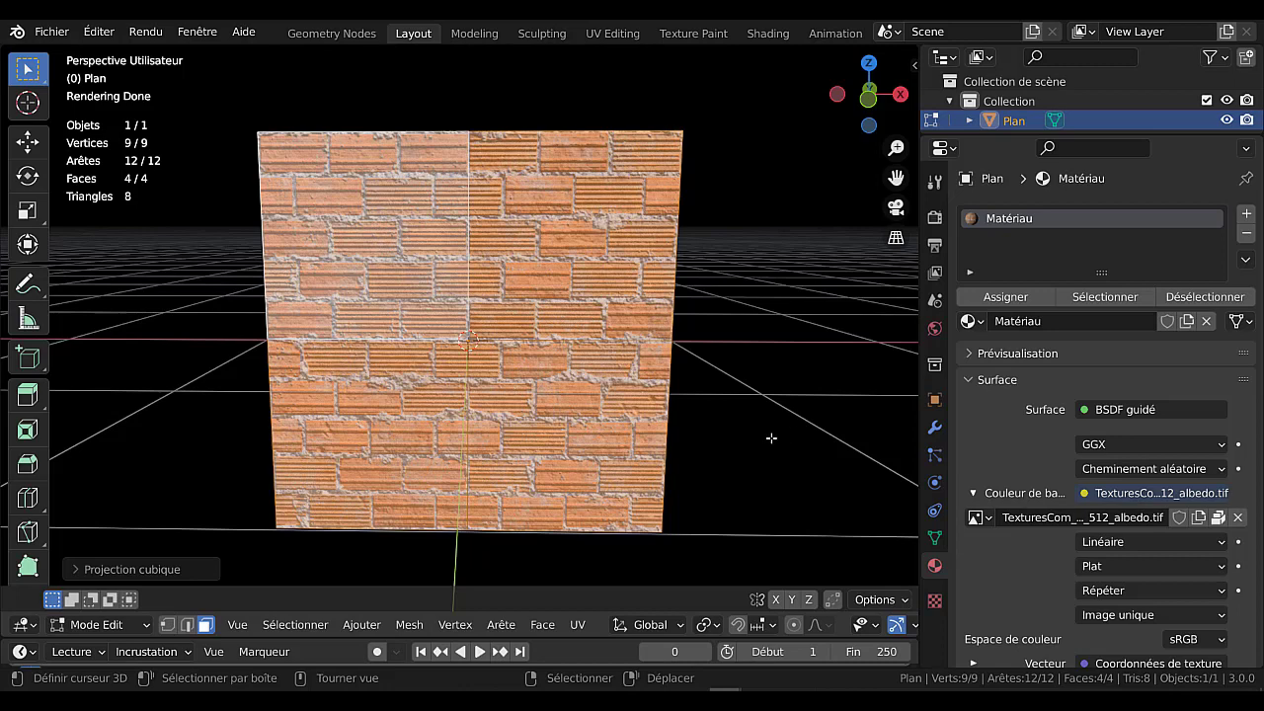
scroll(772, 379, "down", 3)
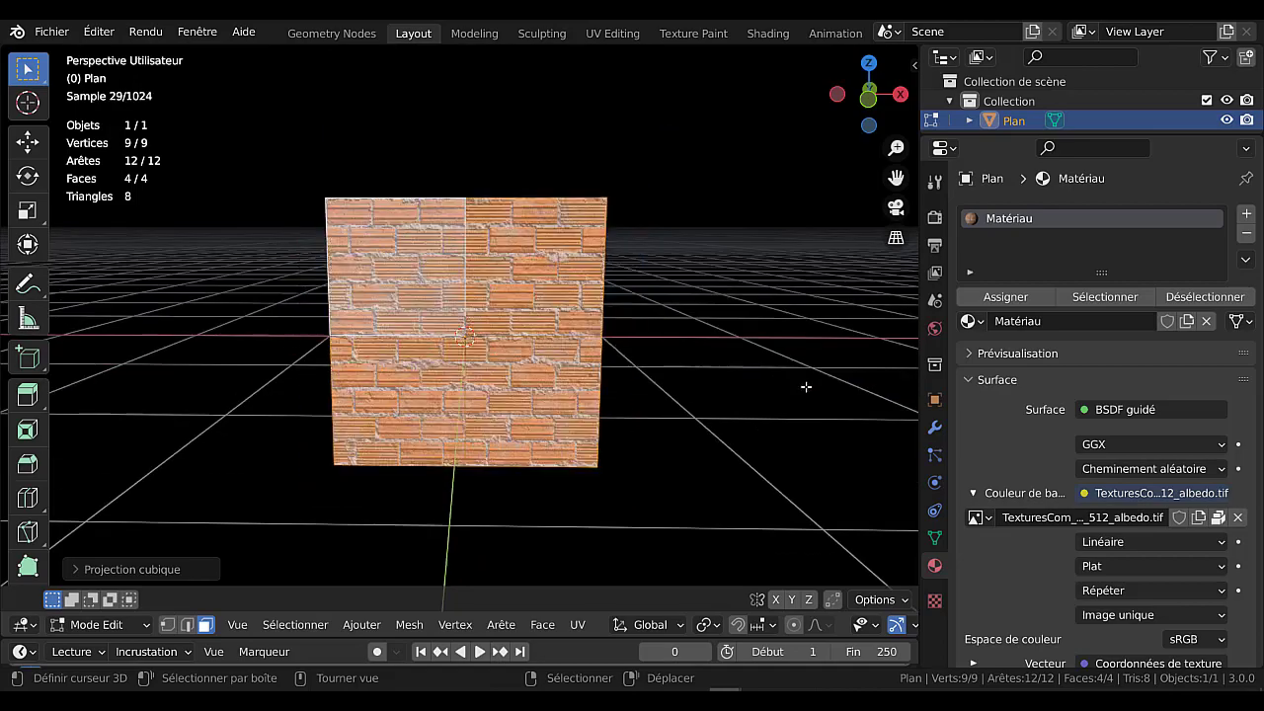
middle_click_drag(807, 384, 711, 326)
left_click(692, 33)
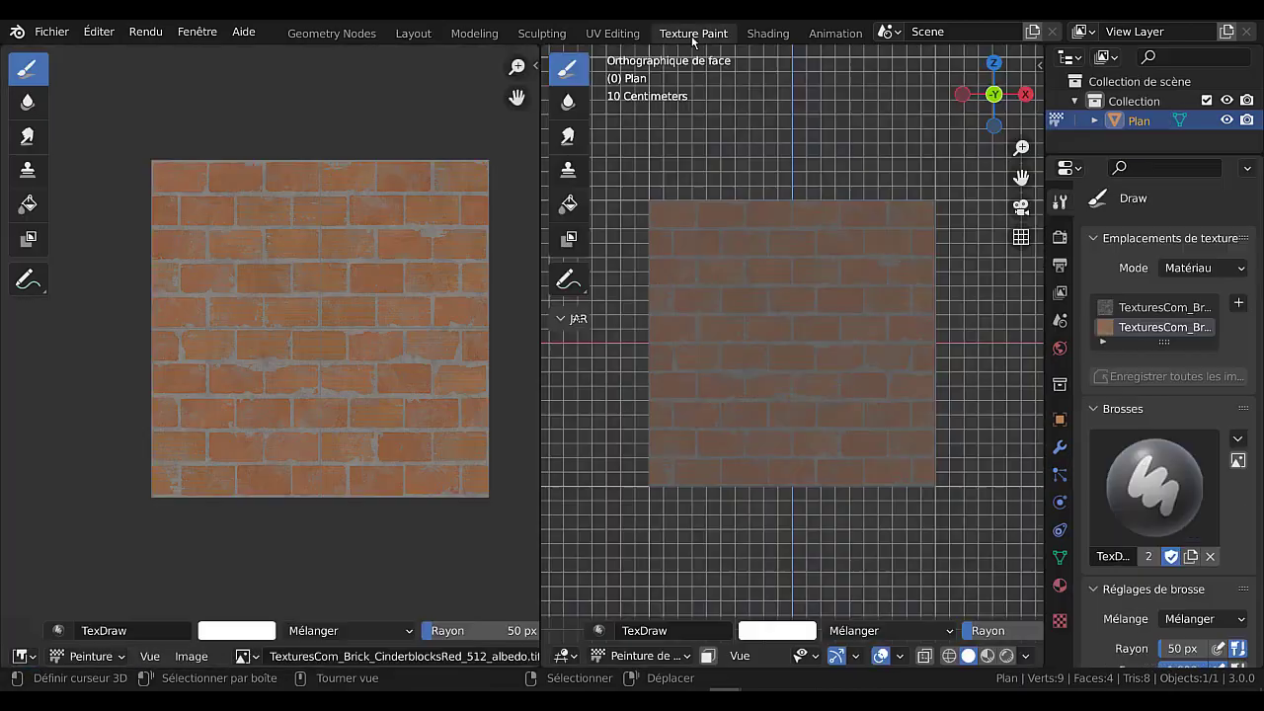
left_click(768, 34)
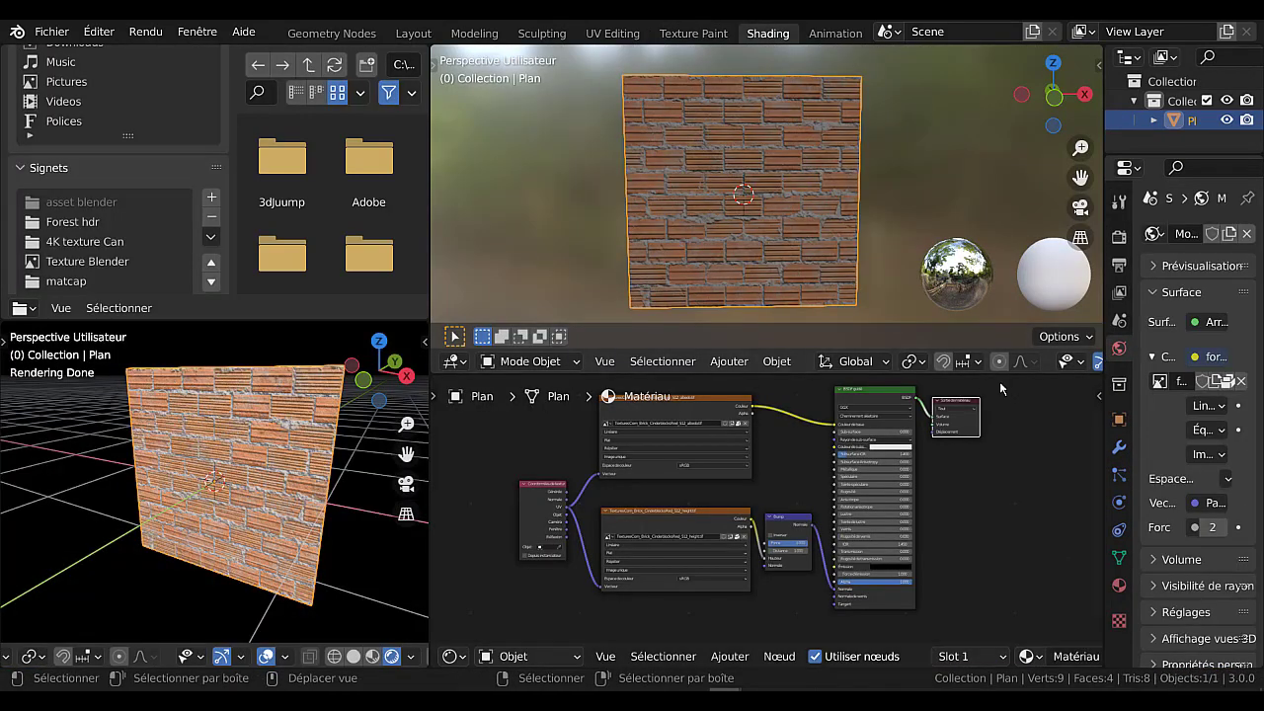
Make the node editor taller, bring the whole brick node tree into view, and widen the rendered 3D view.
left_click_drag(996, 375, 996, 272)
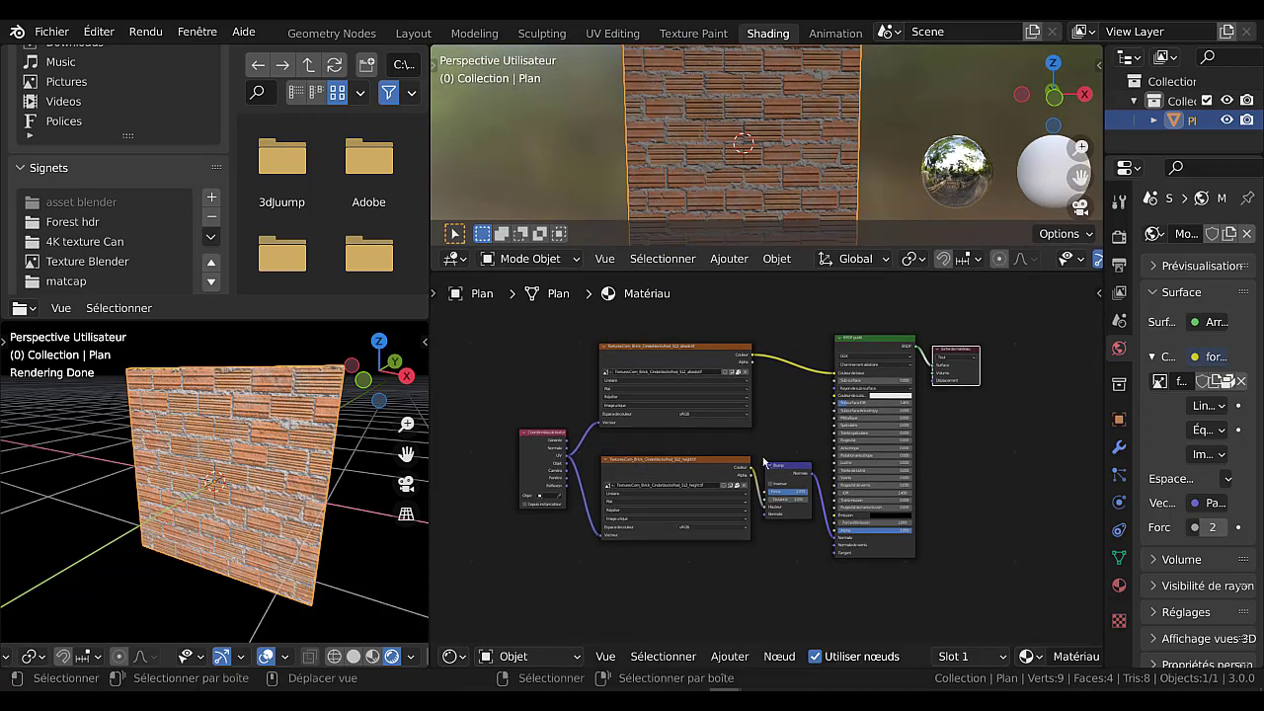
middle_click_drag(781, 425, 803, 465)
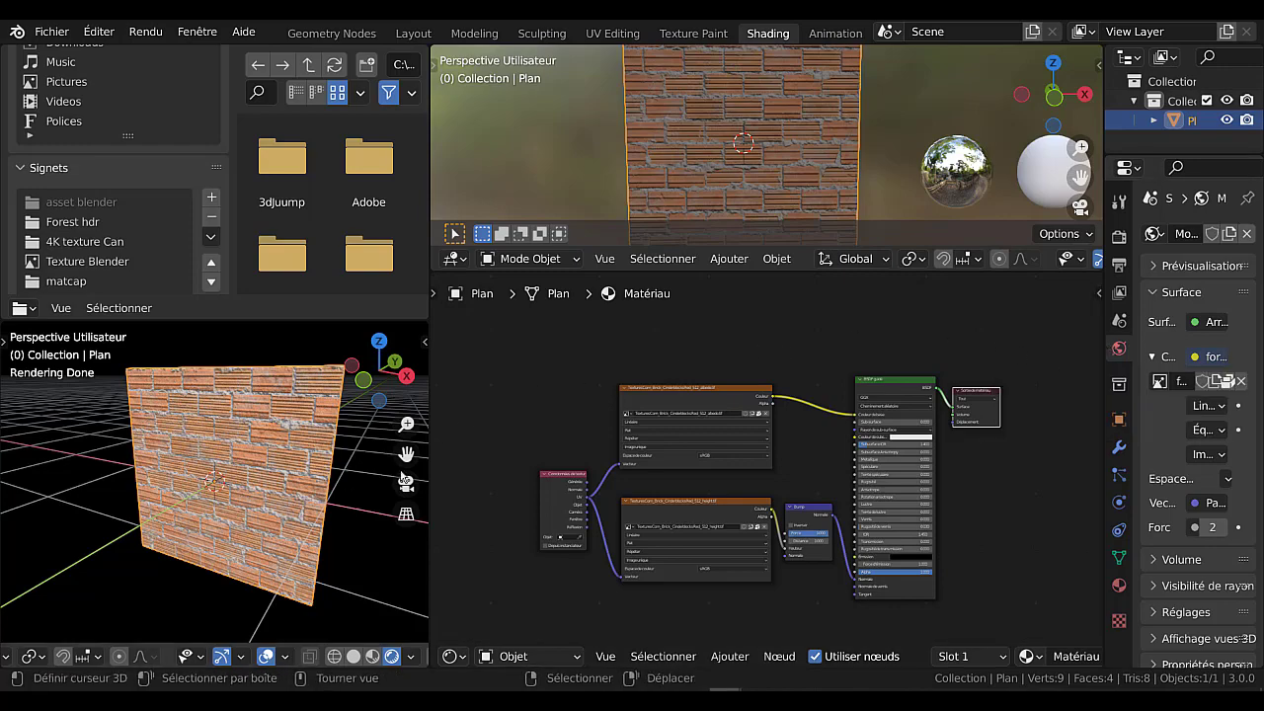
left_click_drag(429, 408, 550, 408)
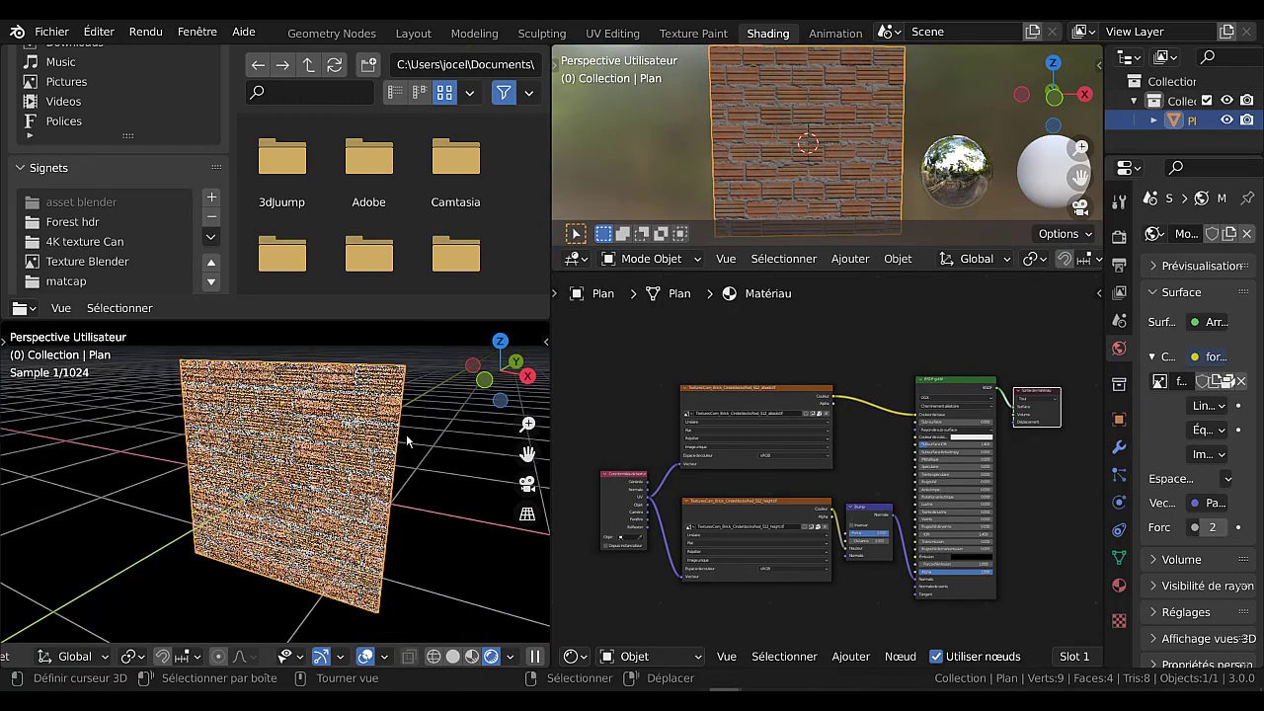
Remove the forest.exr environment image from the world's background colour and unlink the world from the scene.
scroll(295, 521, "down", 2)
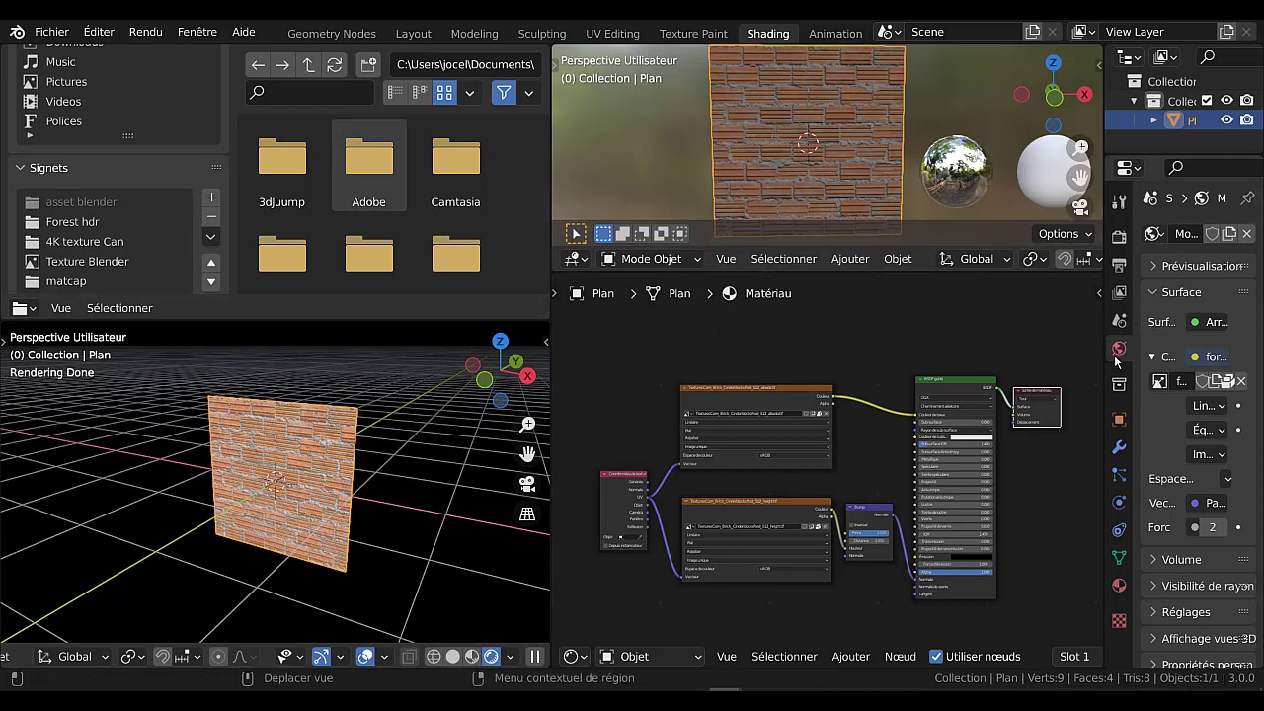
left_click_drag(1105, 347, 977, 347)
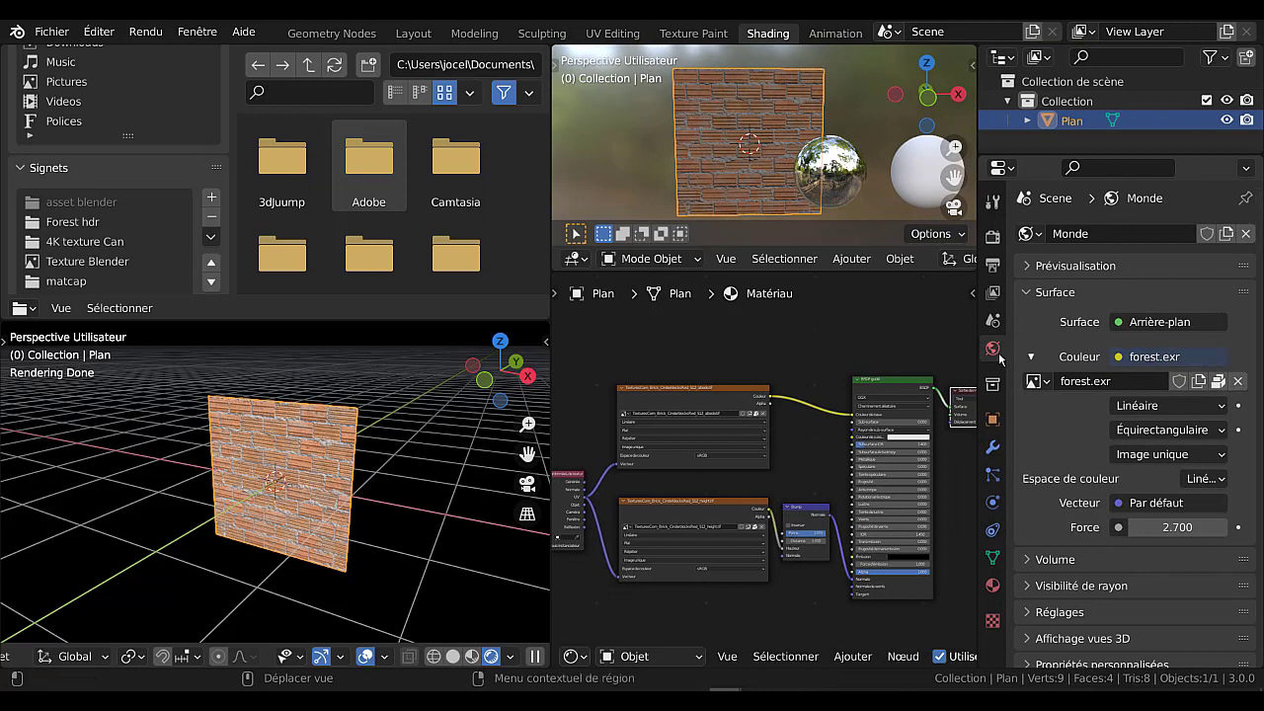
left_click(1237, 384)
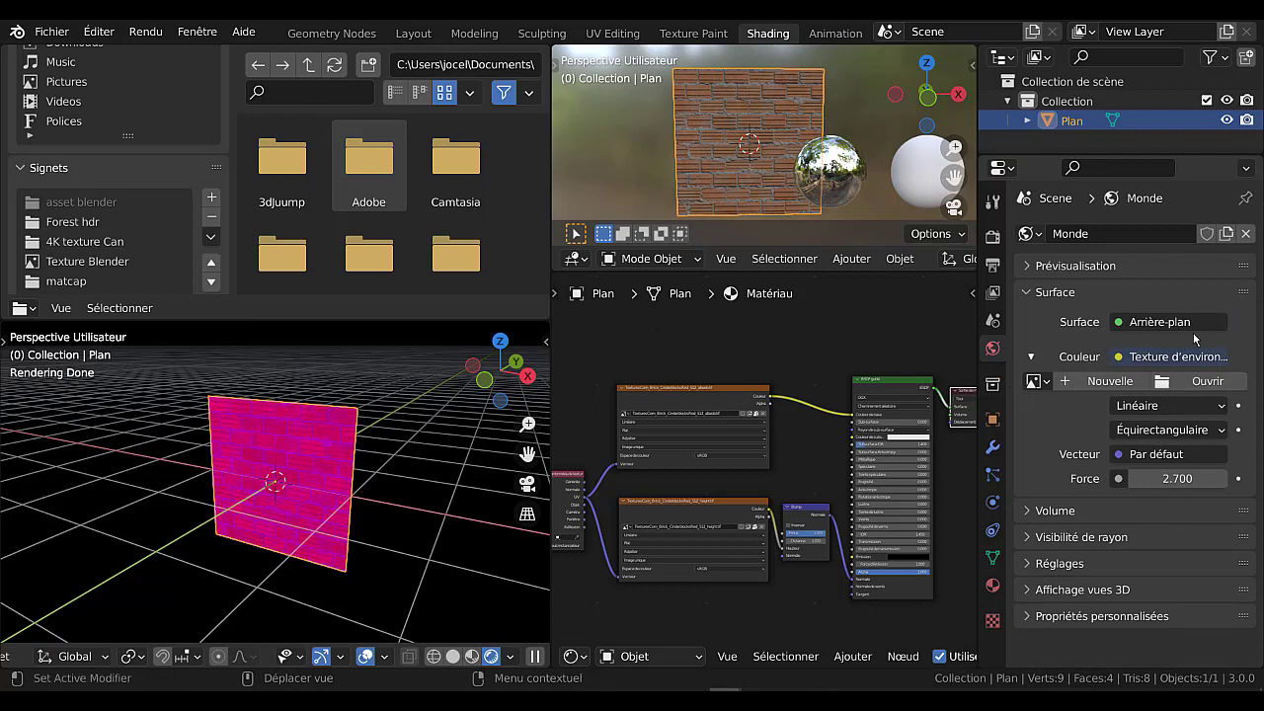
left_click(1244, 234)
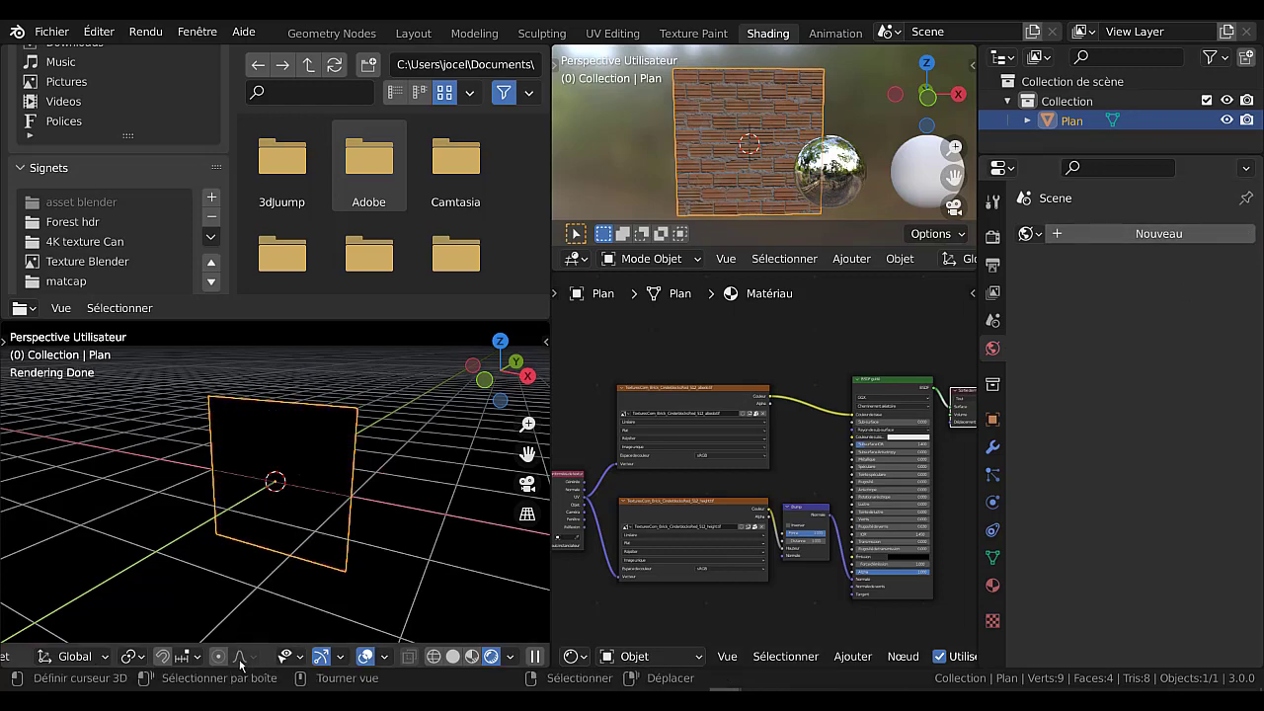
In the Layout workspace, add an area light (Zone) and raise it about 0.71 m along Z.
left_click(413, 33)
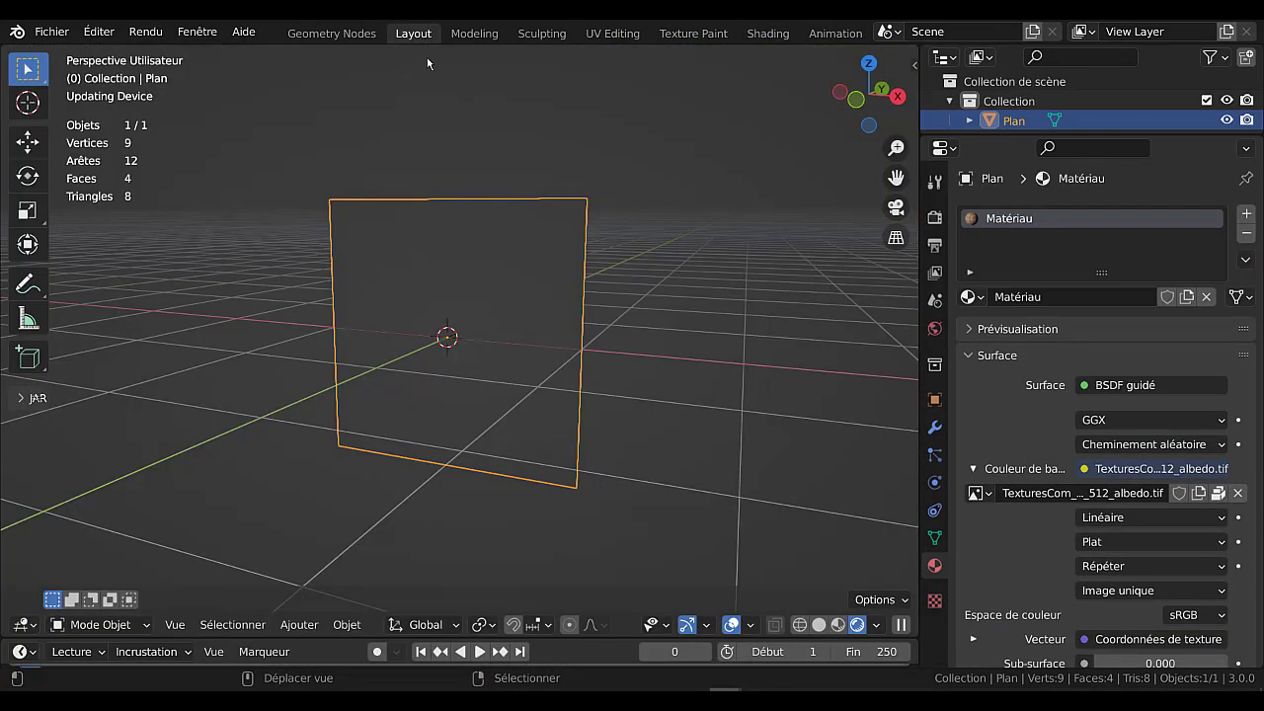
left_click(347, 625)
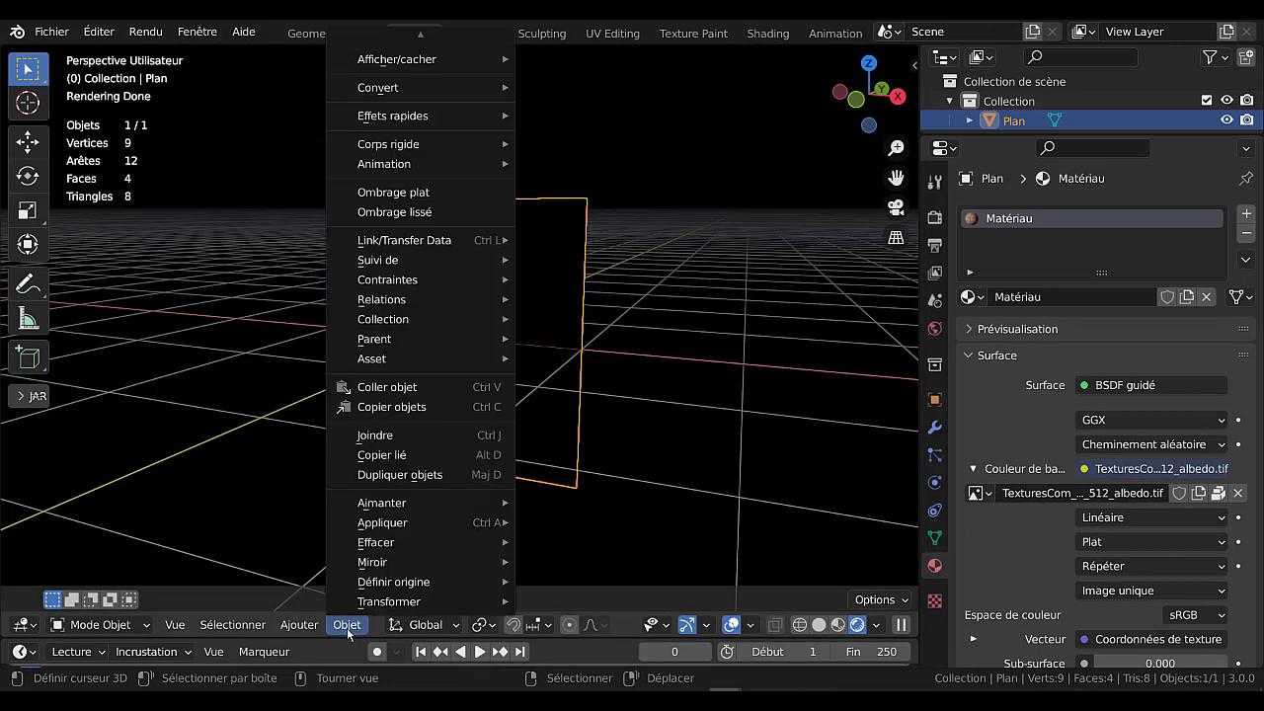
mouse_move(291, 633)
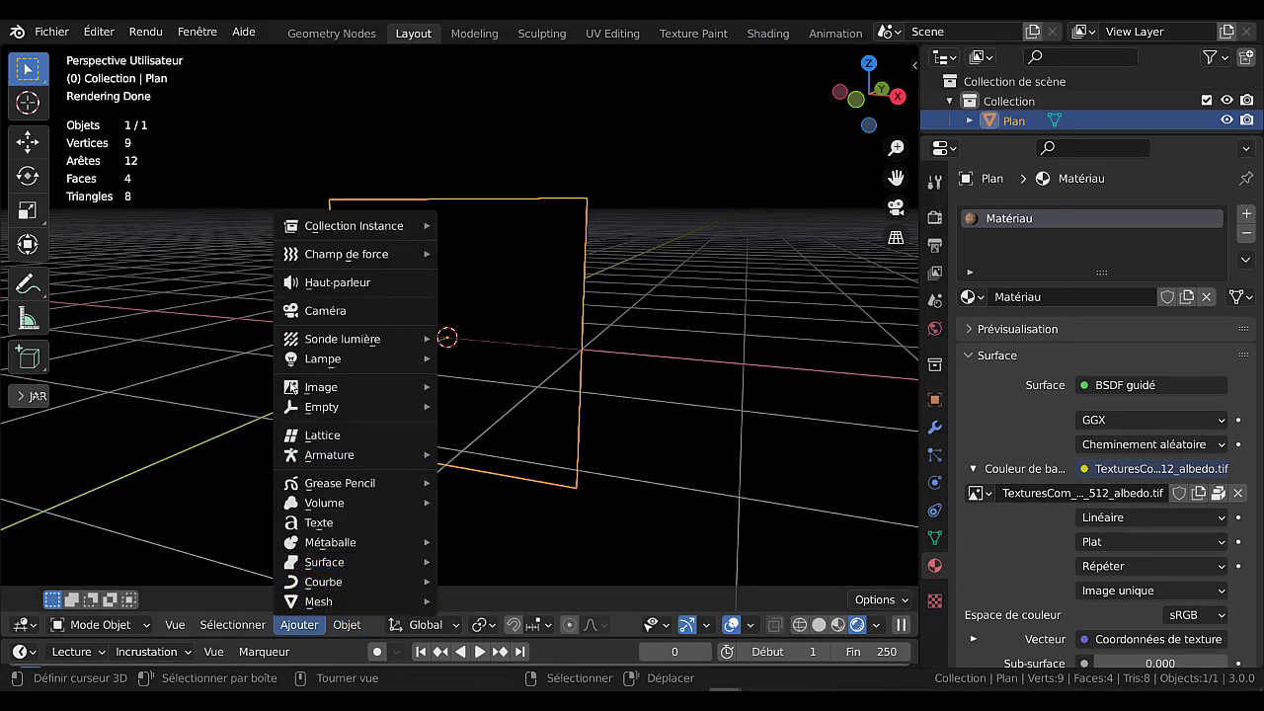
mouse_move(357, 361)
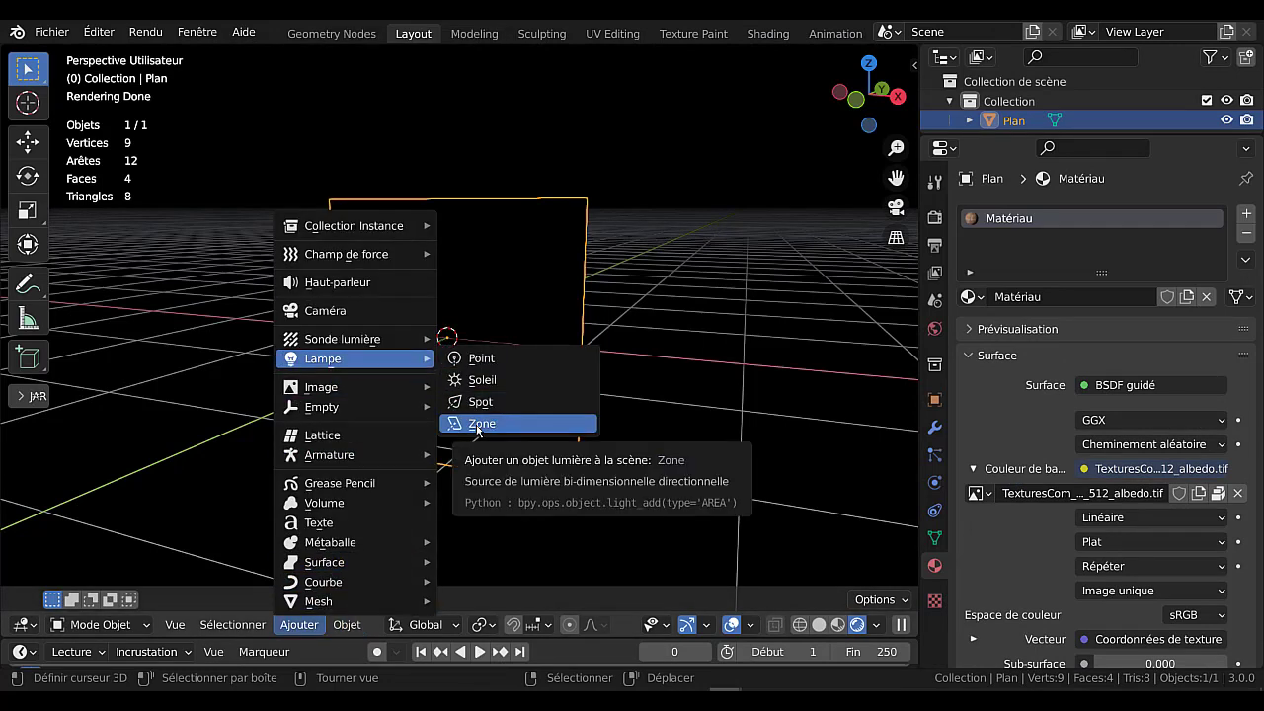
left_click(477, 427)
key("g")
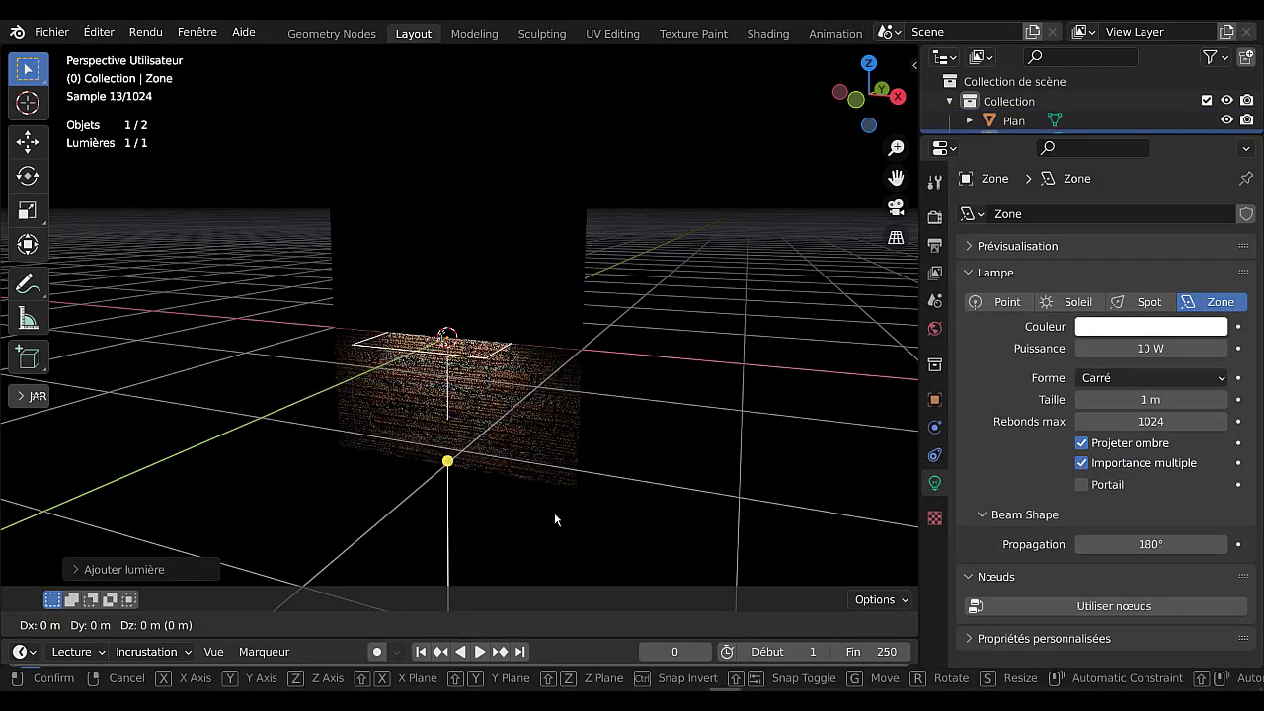
key("z")
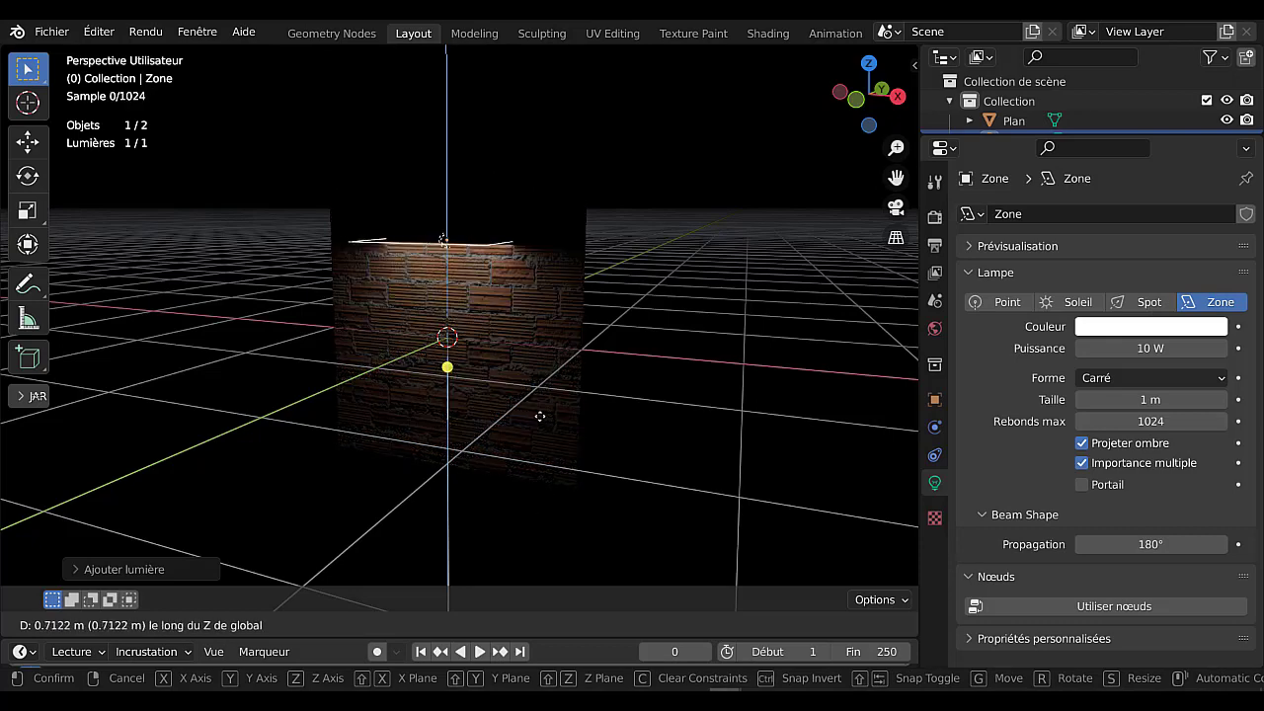
left_click(538, 418)
Raise the area light further along Z until it sits just above the brick plane's upper edge.
scroll(370, 212, "up", 2)
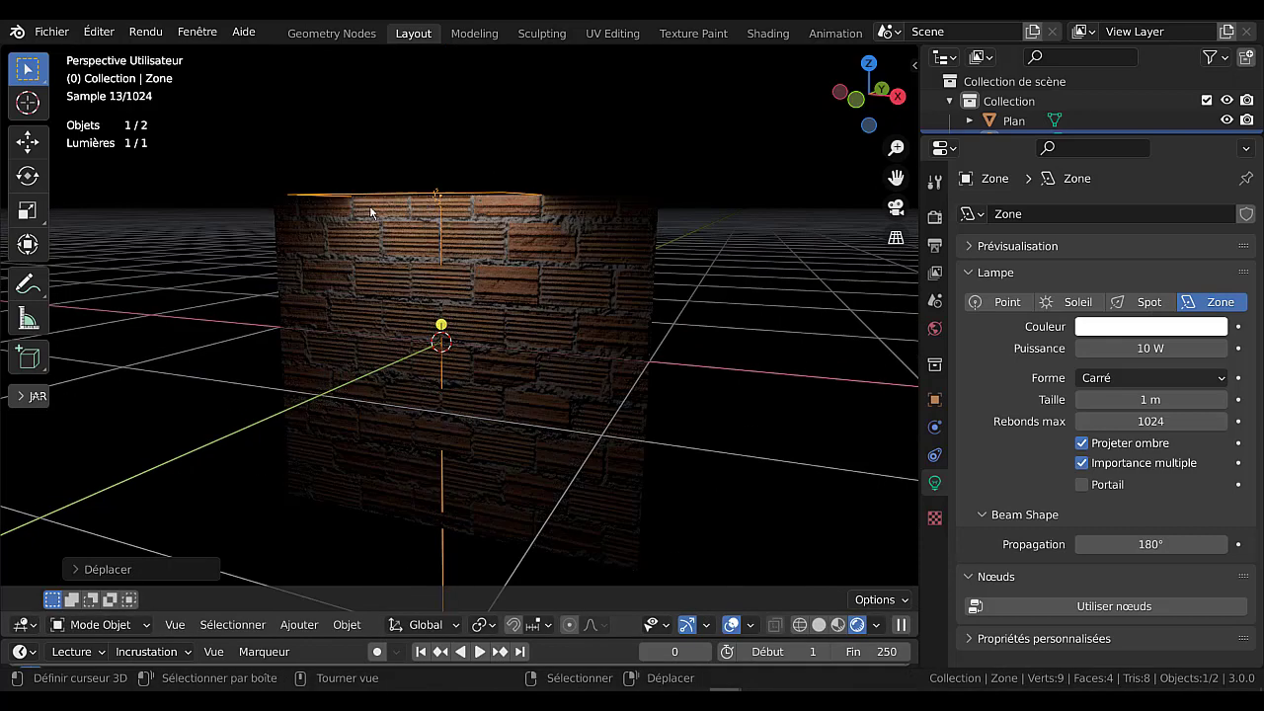
key("g")
key("z")
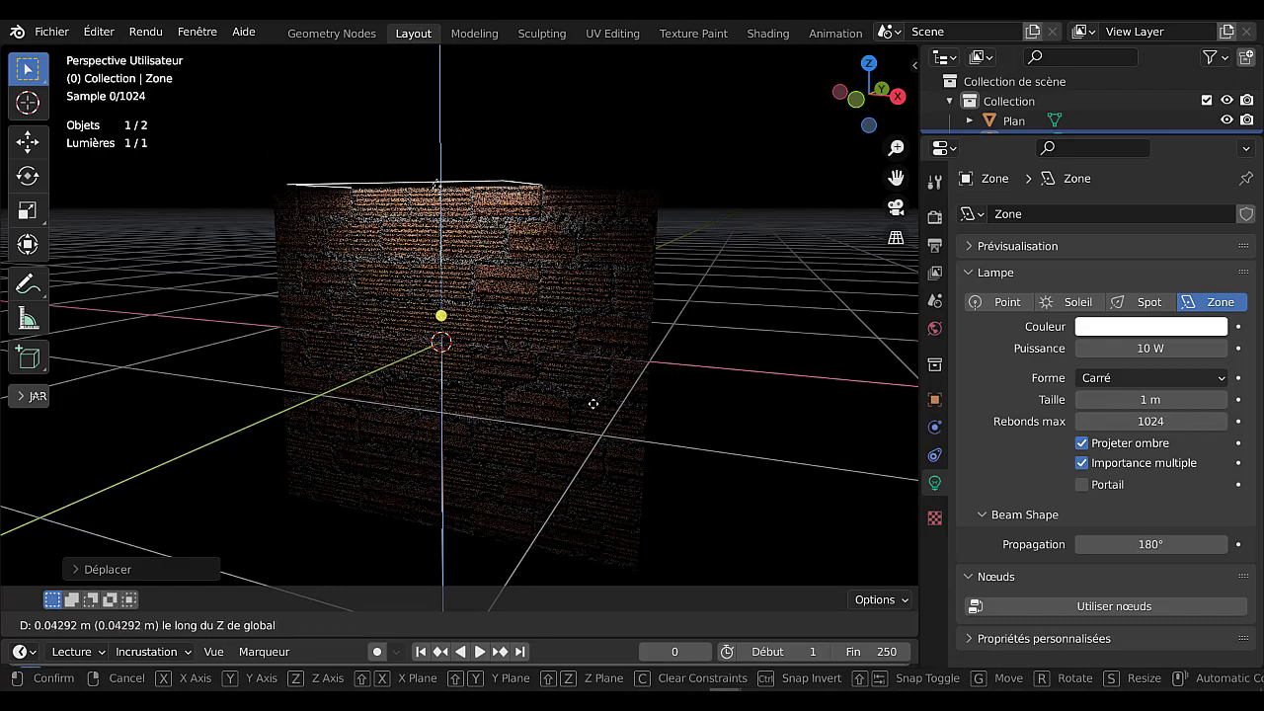
left_click(593, 403)
middle_click_drag(677, 400, 657, 417)
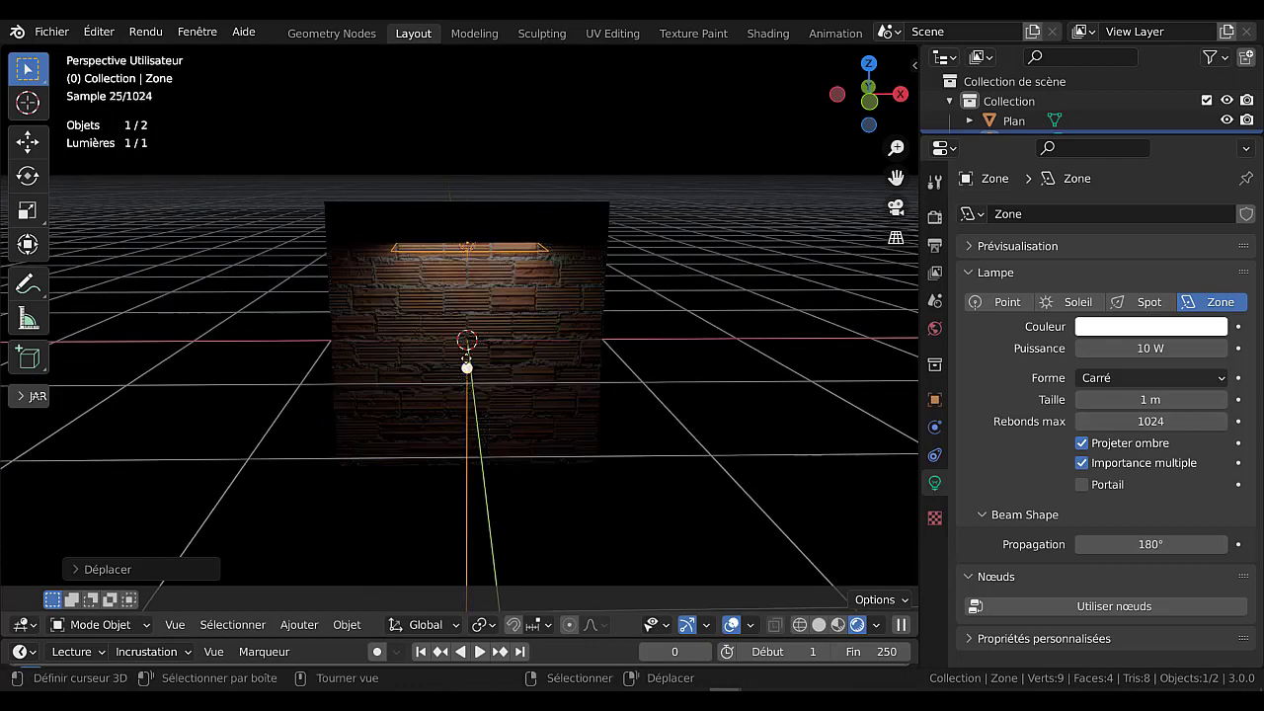
middle_click_drag(466, 358, 584, 369)
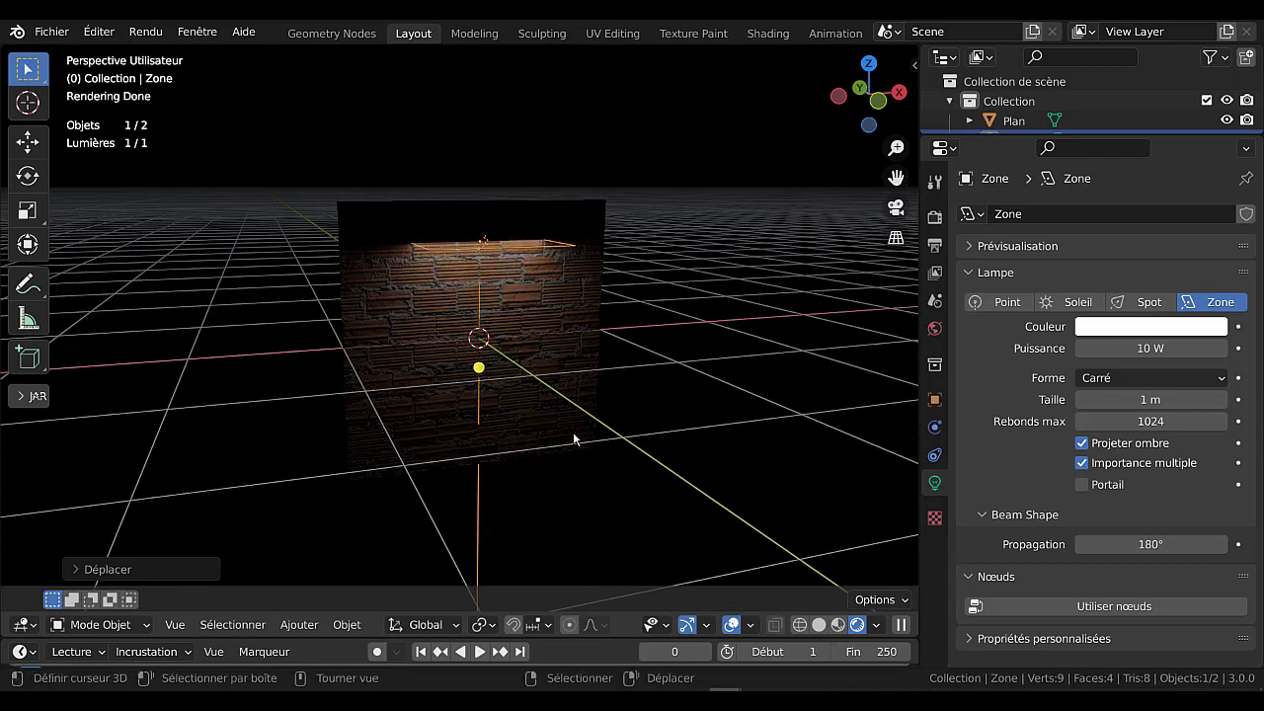
key("g")
key("z")
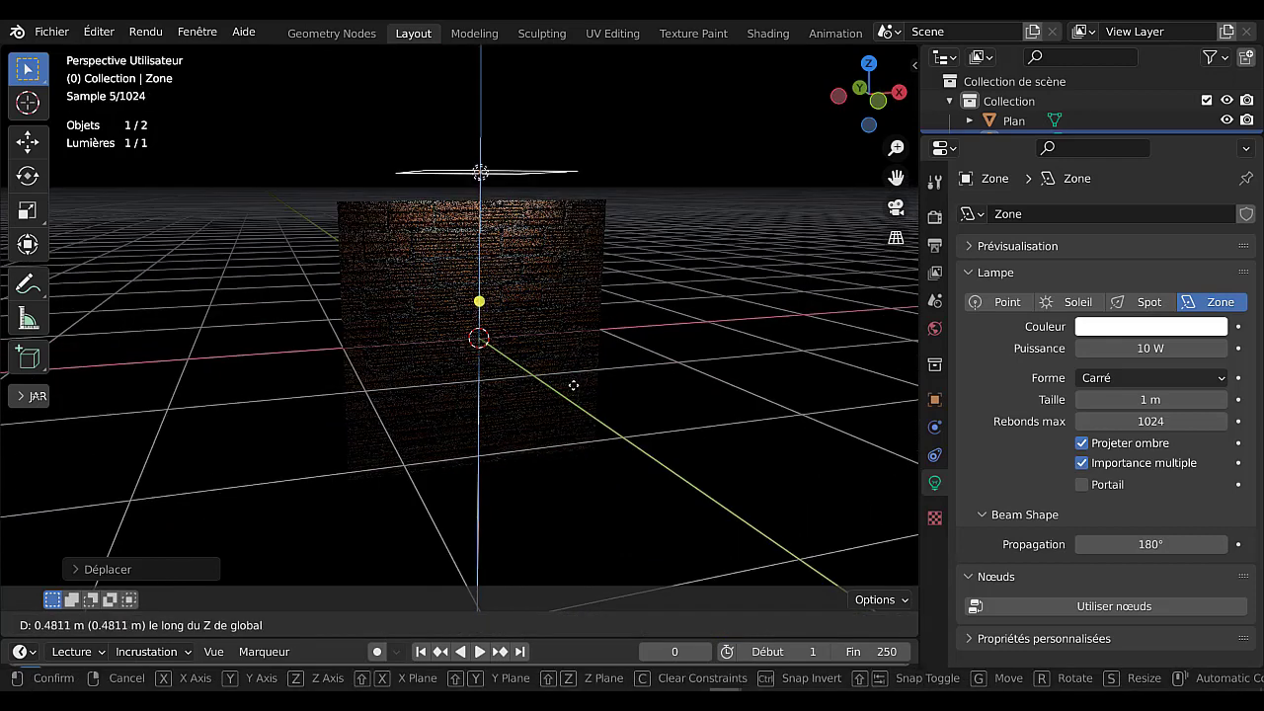
left_click(576, 384)
Set the area light's power to 141.5 W and its size to 2.96 m.
left_click_drag(1150, 347, 1239, 348)
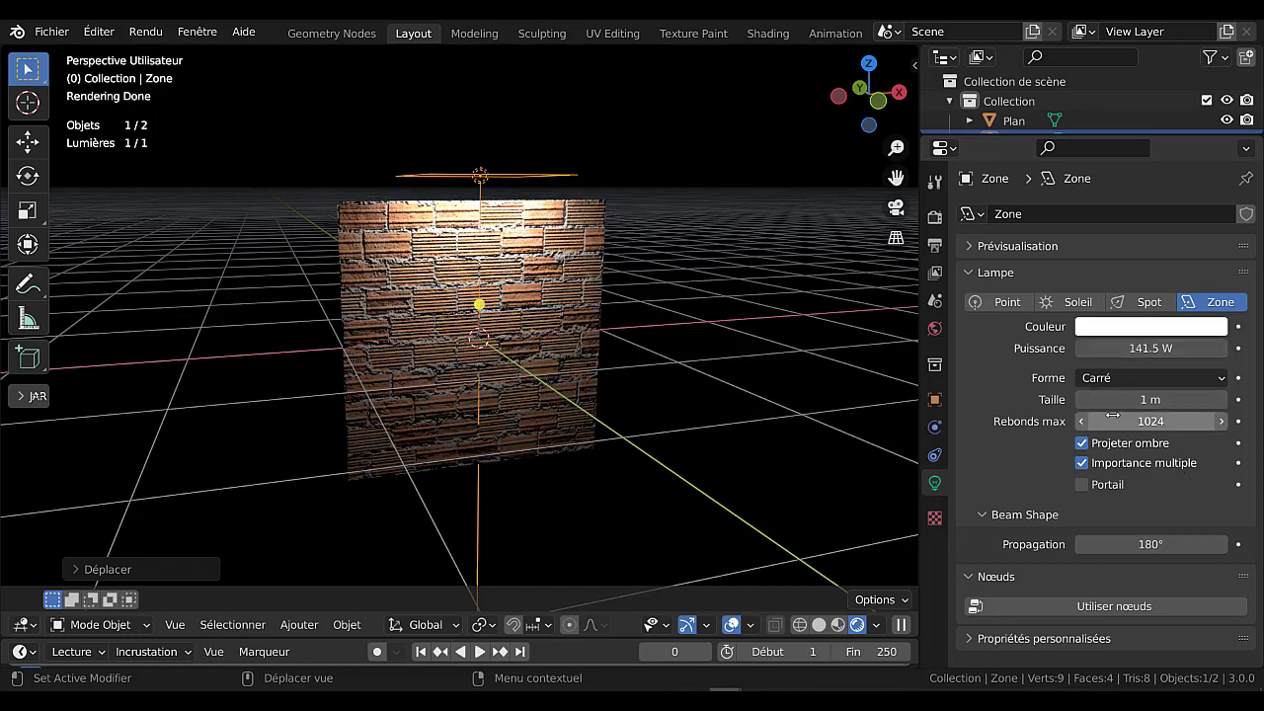
left_click_drag(1150, 398, 1197, 399)
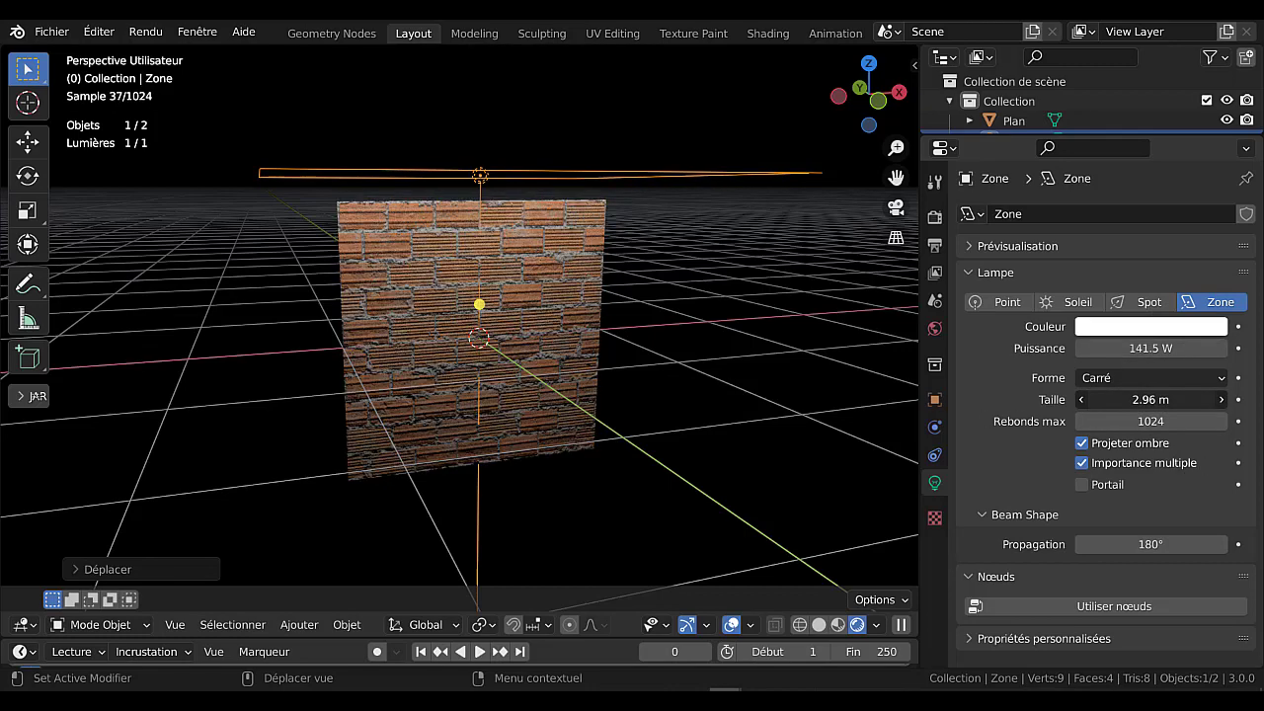
Move the area light out in front of the brick plane along Y and rotate it about 44° around X to face the bricks.
middle_click_drag(583, 410, 668, 379)
key("g")
key("x")
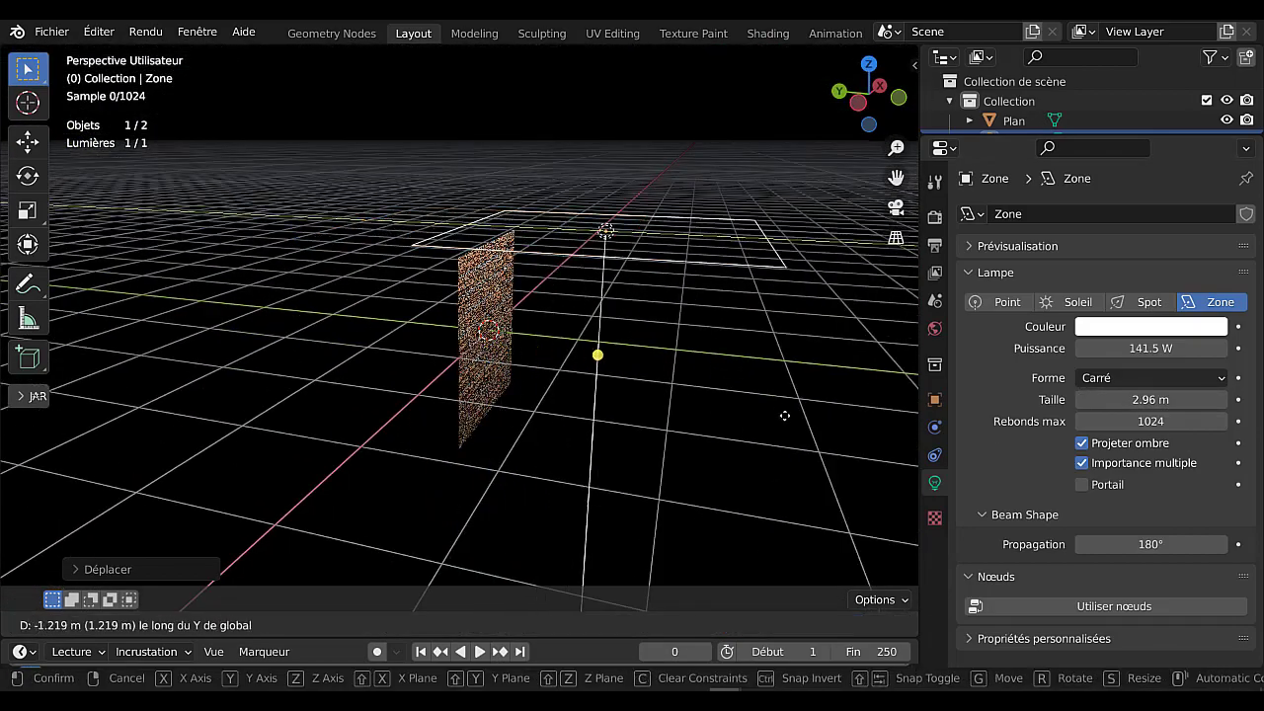
left_click(751, 459)
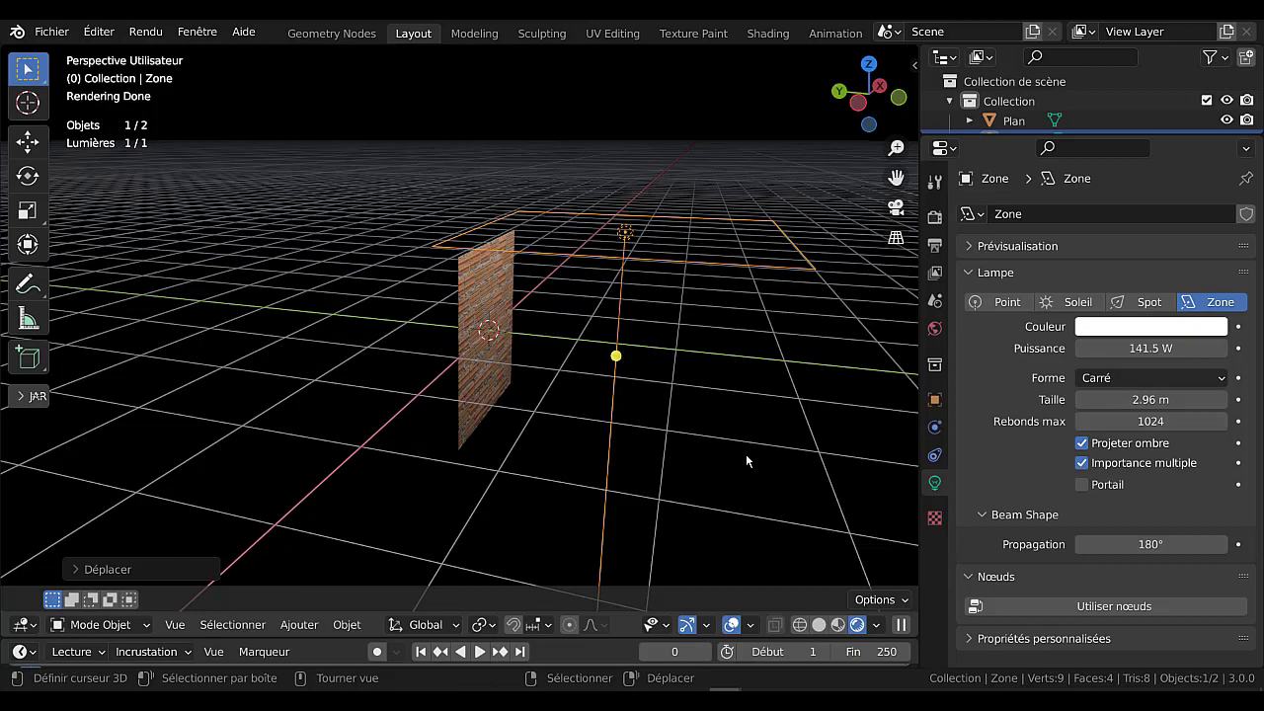
key("r")
key("x")
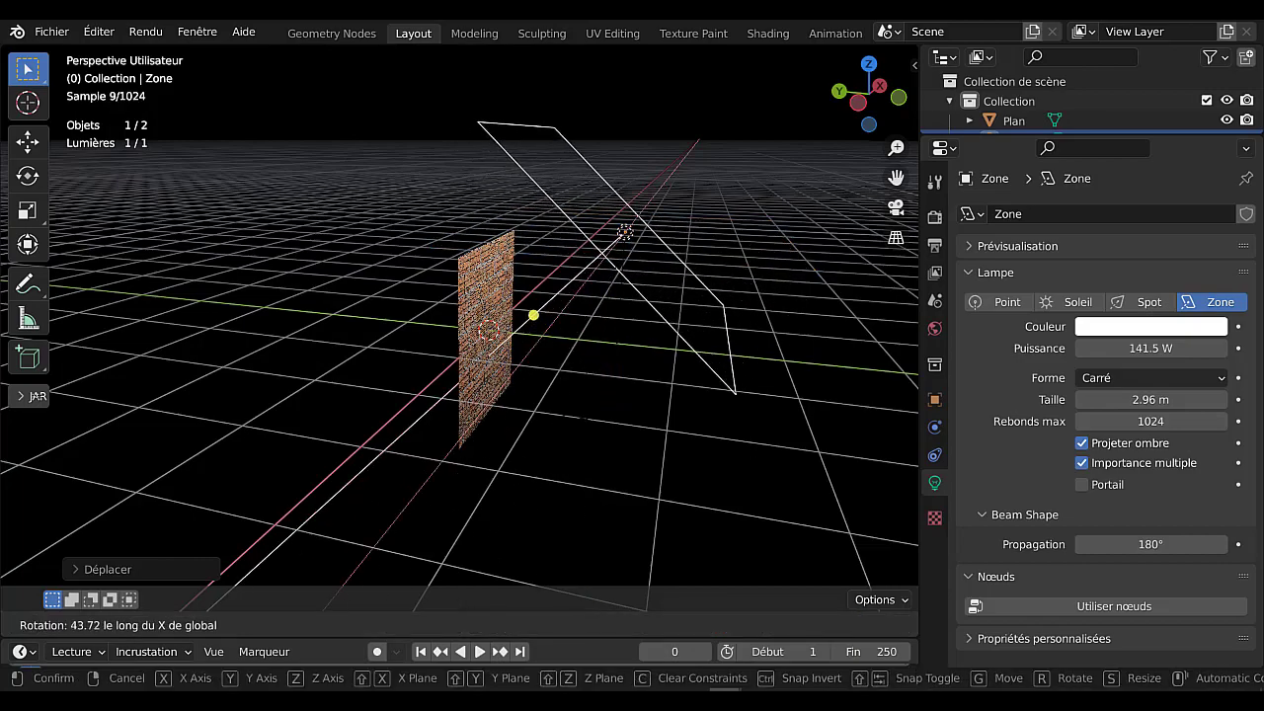
left_click(597, 442)
middle_click_drag(596, 442, 430, 466)
scroll(435, 455, "up", 4)
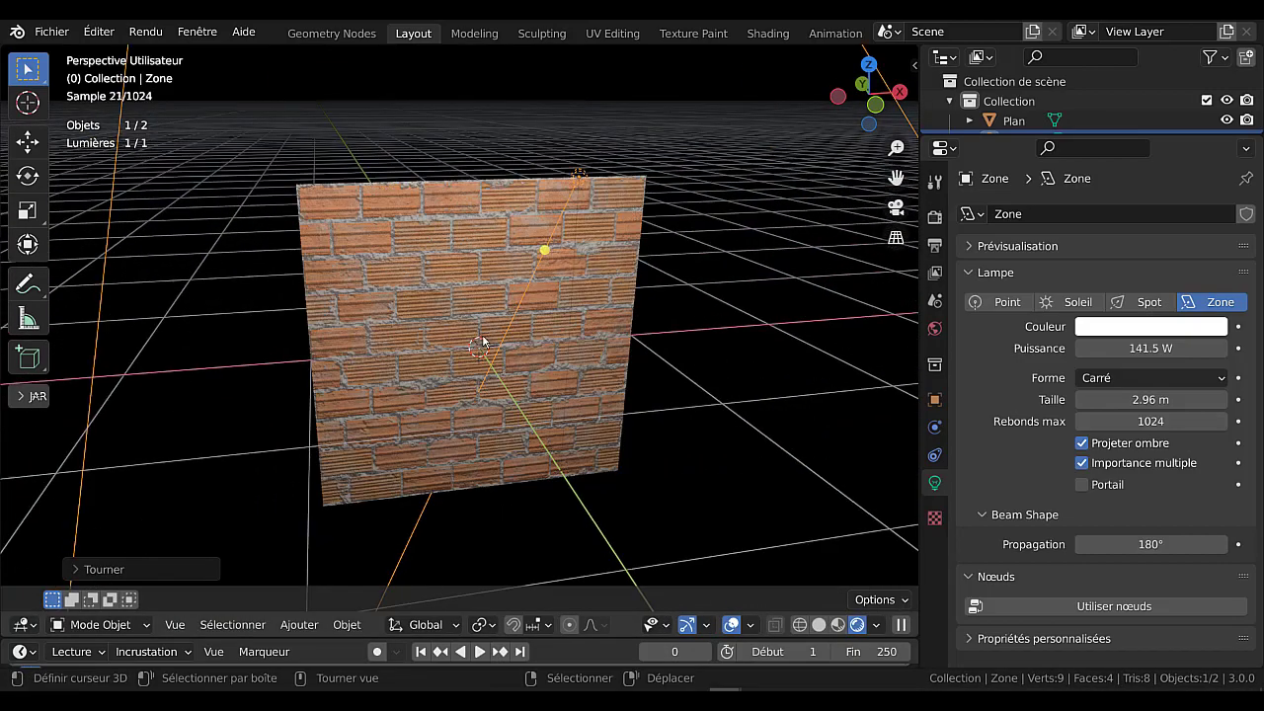
Set the area light's power to 301.5 W and look at the lit brick surface up close.
left_click_drag(1150, 348, 1234, 347)
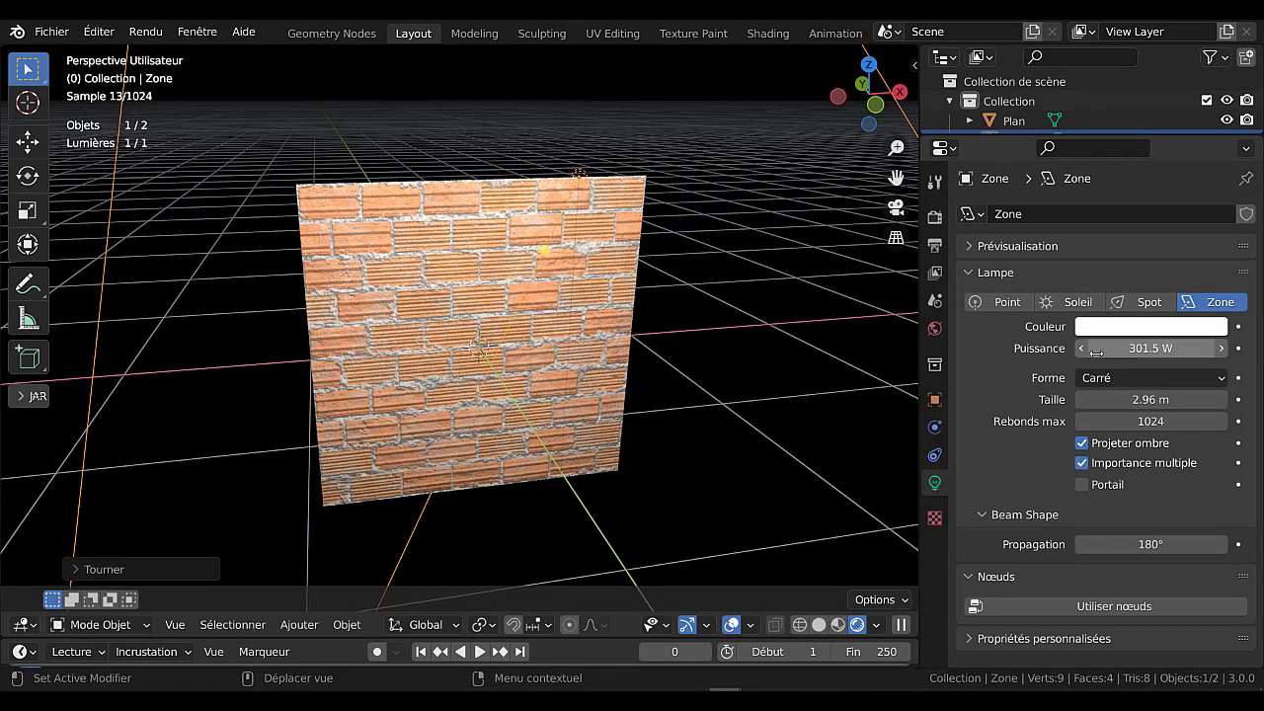
middle_click_drag(693, 441, 629, 435)
scroll(629, 434, "up", 2)
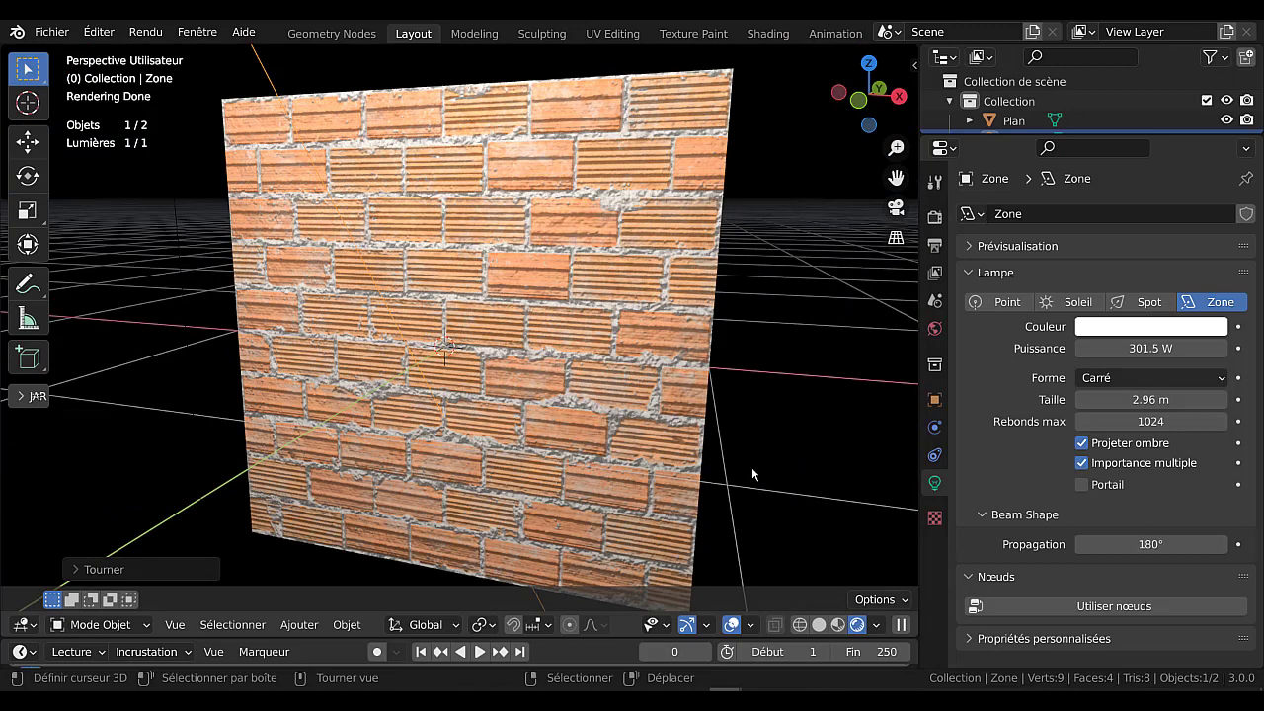
Switch the viewport to Material Preview shading and set its environment lighting strength to 2.000.
left_click(837, 624)
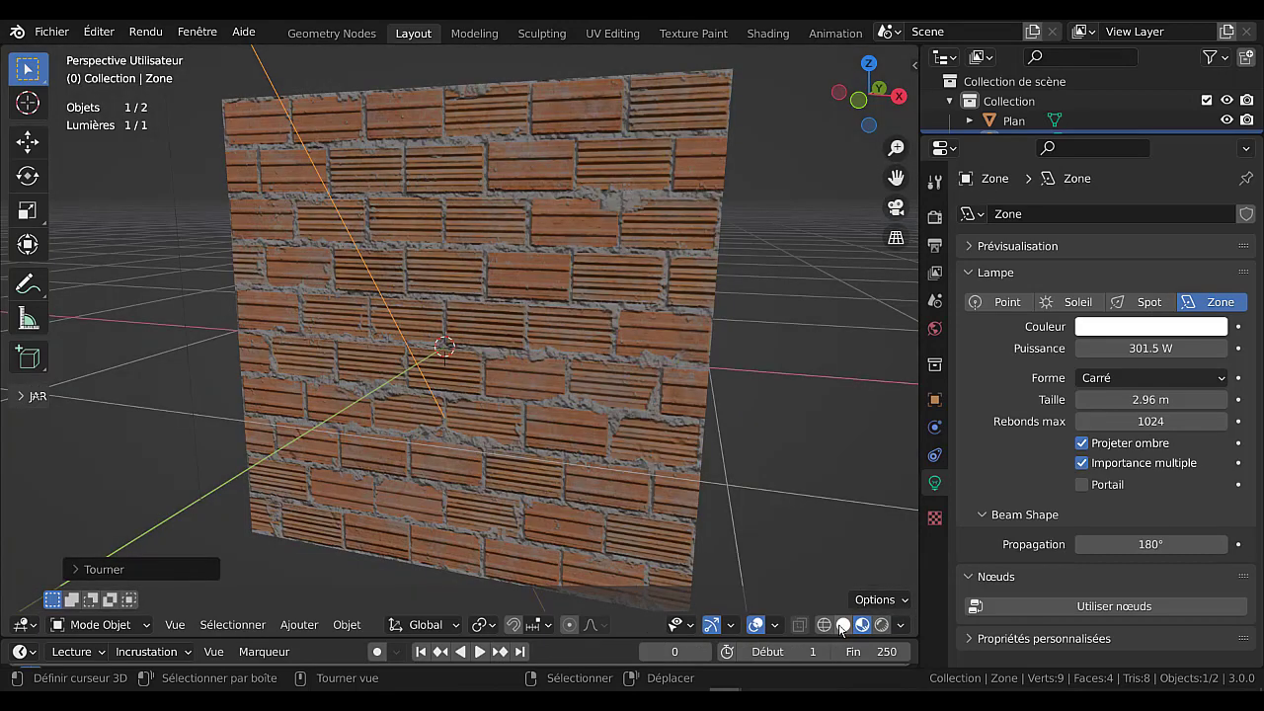
left_click(842, 624)
left_click(862, 625)
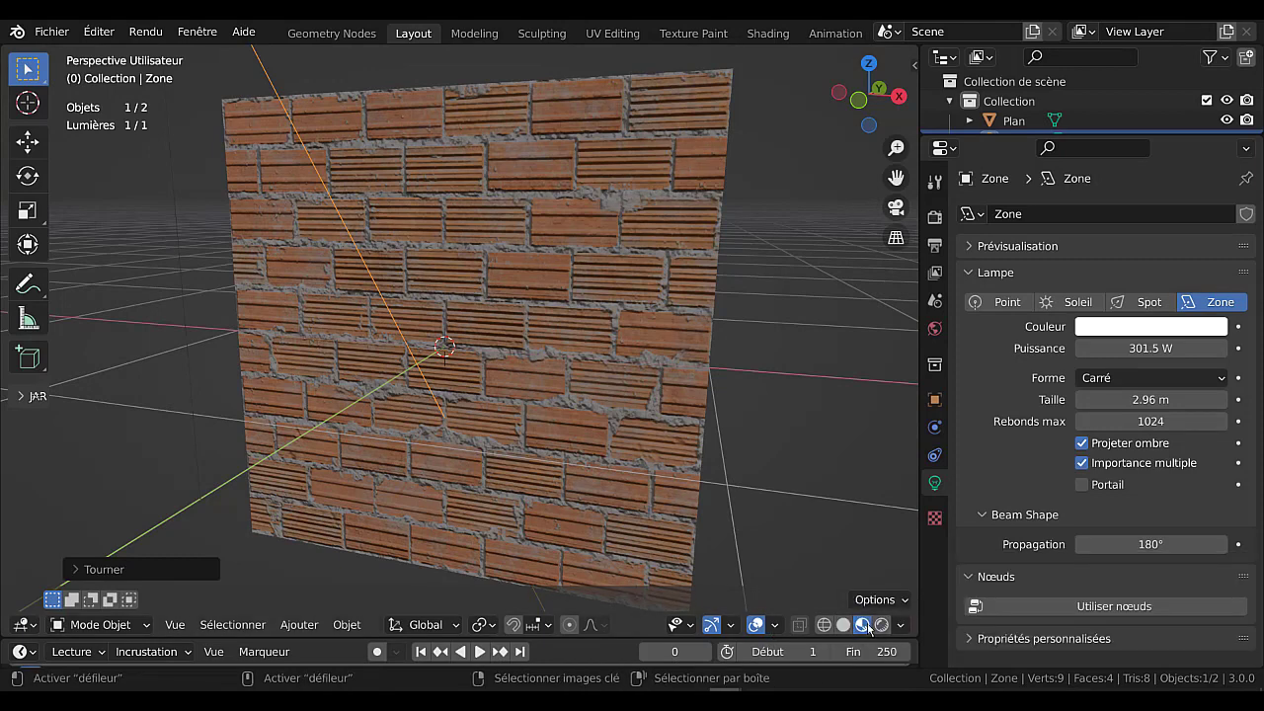
left_click(900, 625)
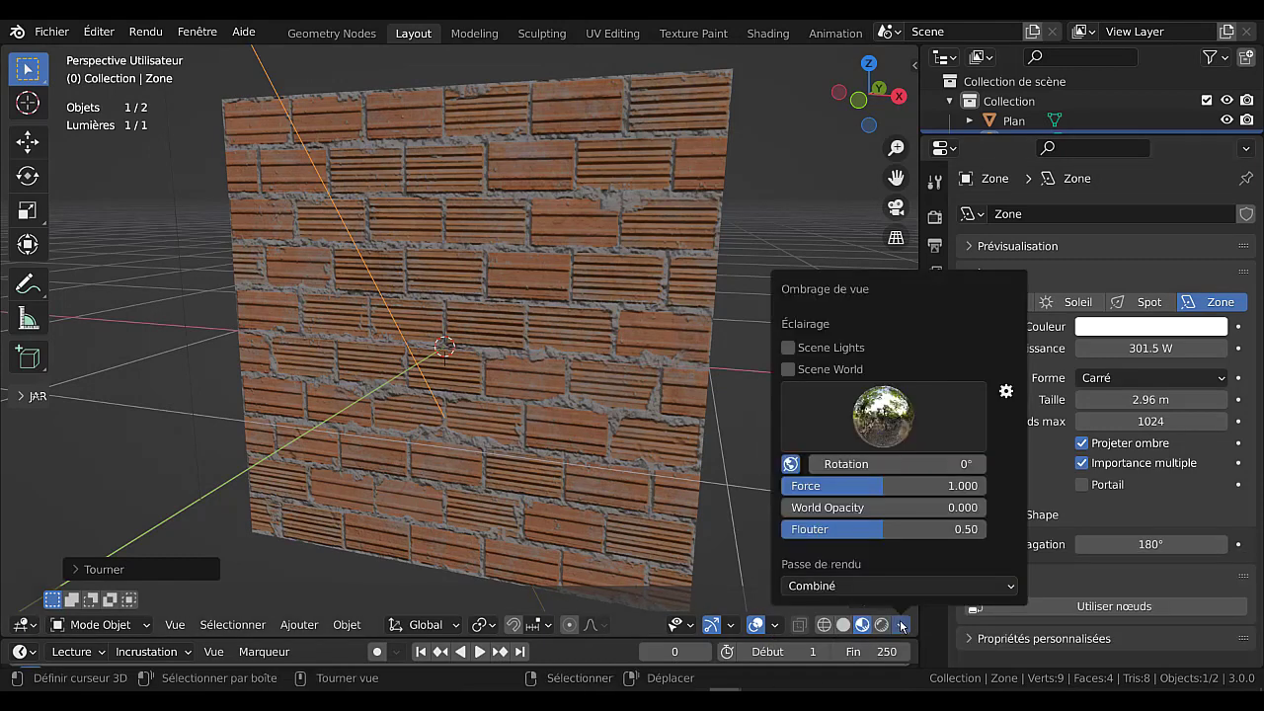
mouse_move(872, 486)
left_mouse_down()
mouse_move(997, 485)
mouse_move(980, 486)
left_mouse_up()
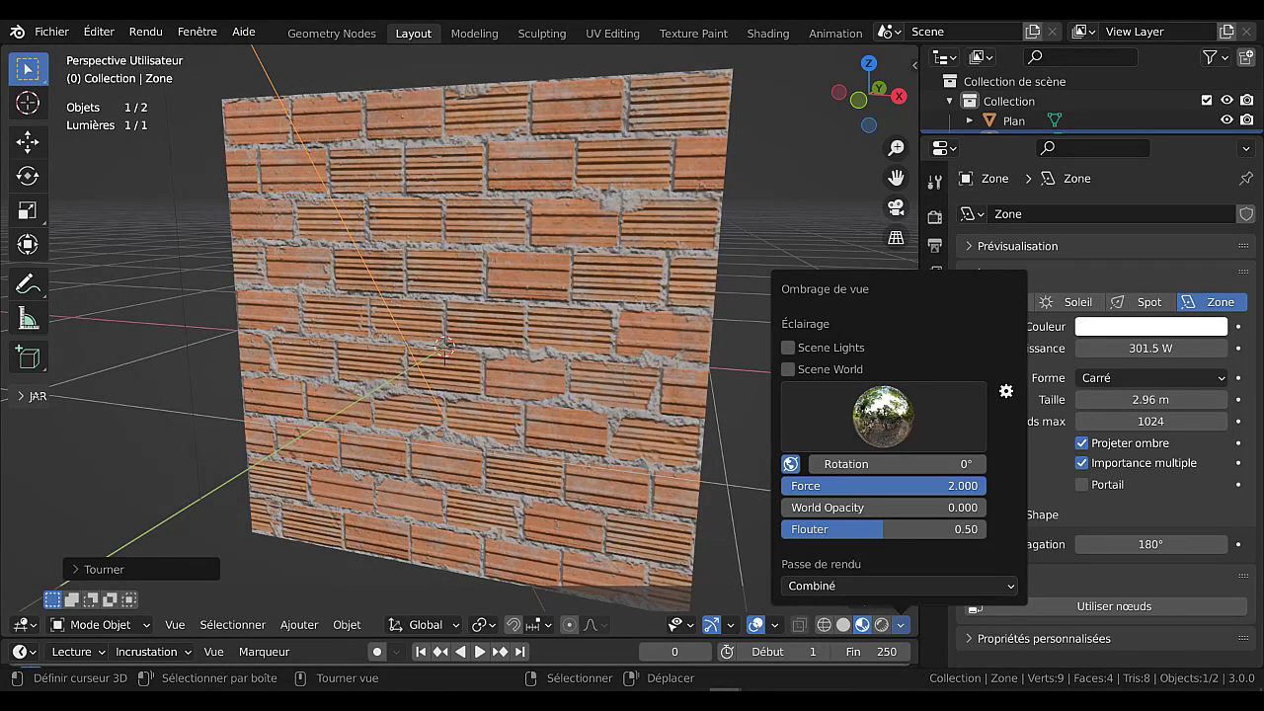
Try the city, street and green landscape environments for the preview lighting, and settle on the bright interior one.
left_click(896, 431)
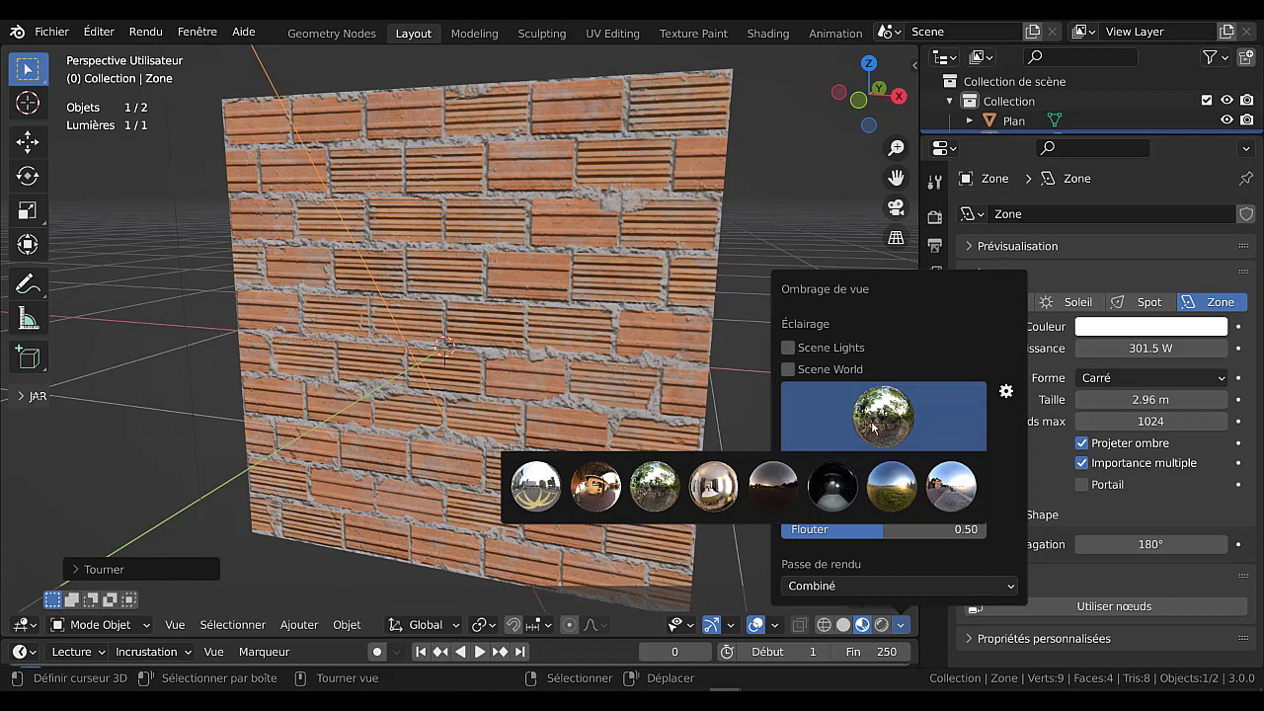
left_click(534, 487)
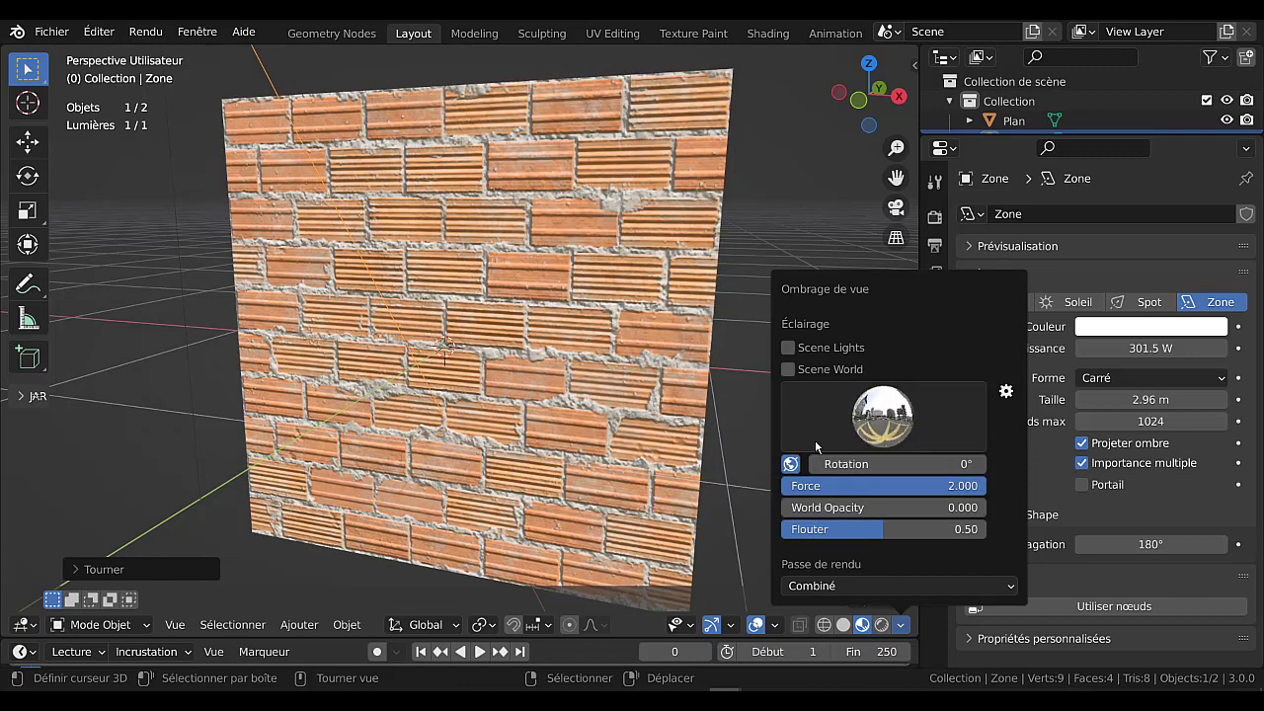
left_click(886, 428)
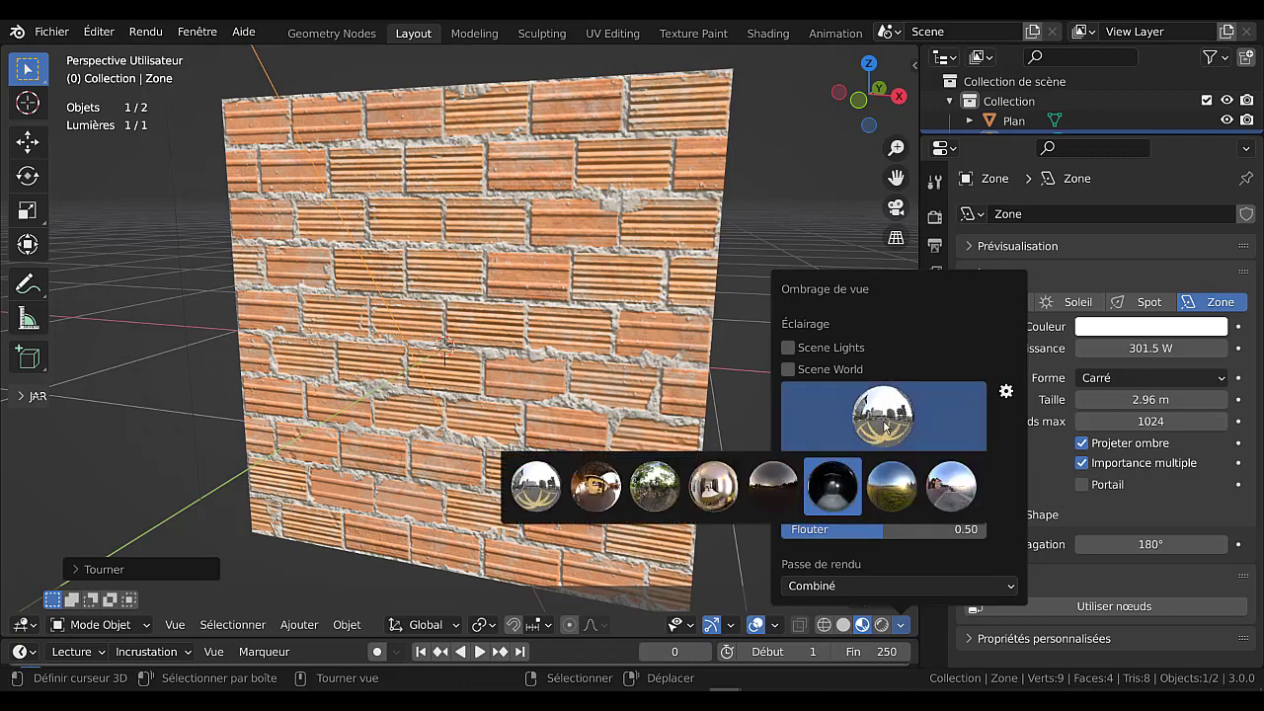
left_click(961, 502)
left_click(885, 419)
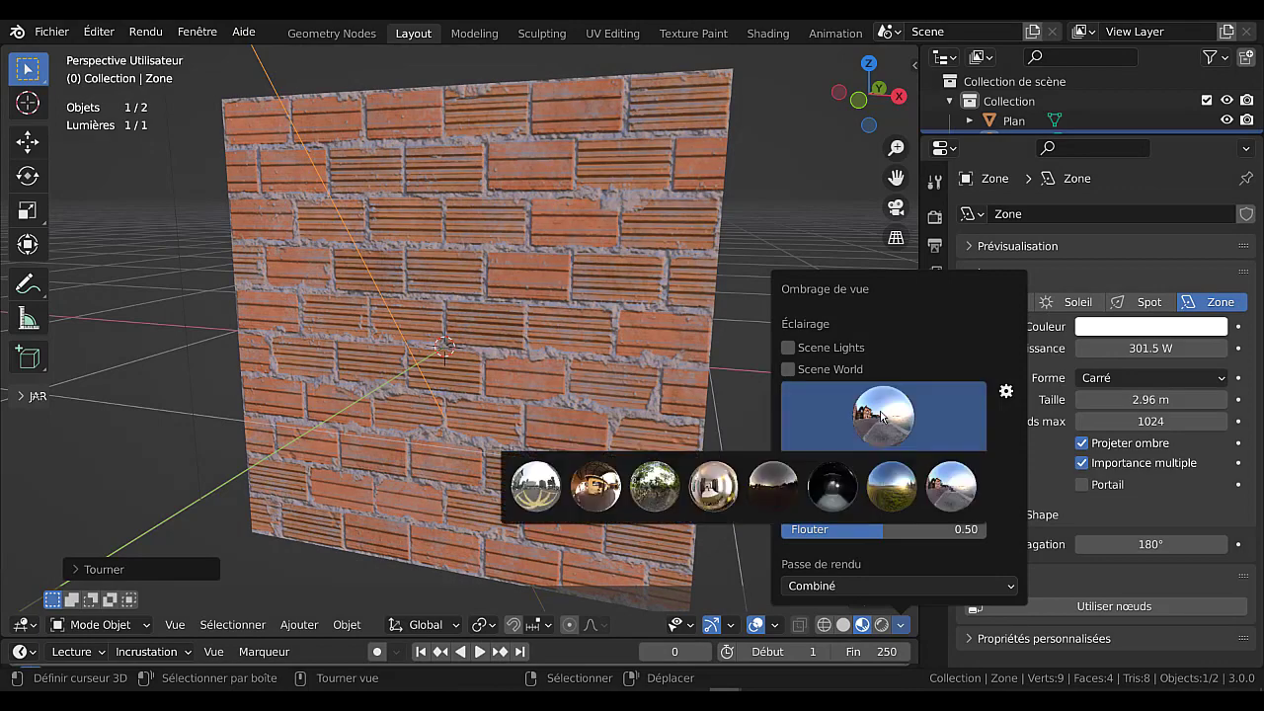
left_click(877, 472)
left_click(878, 413)
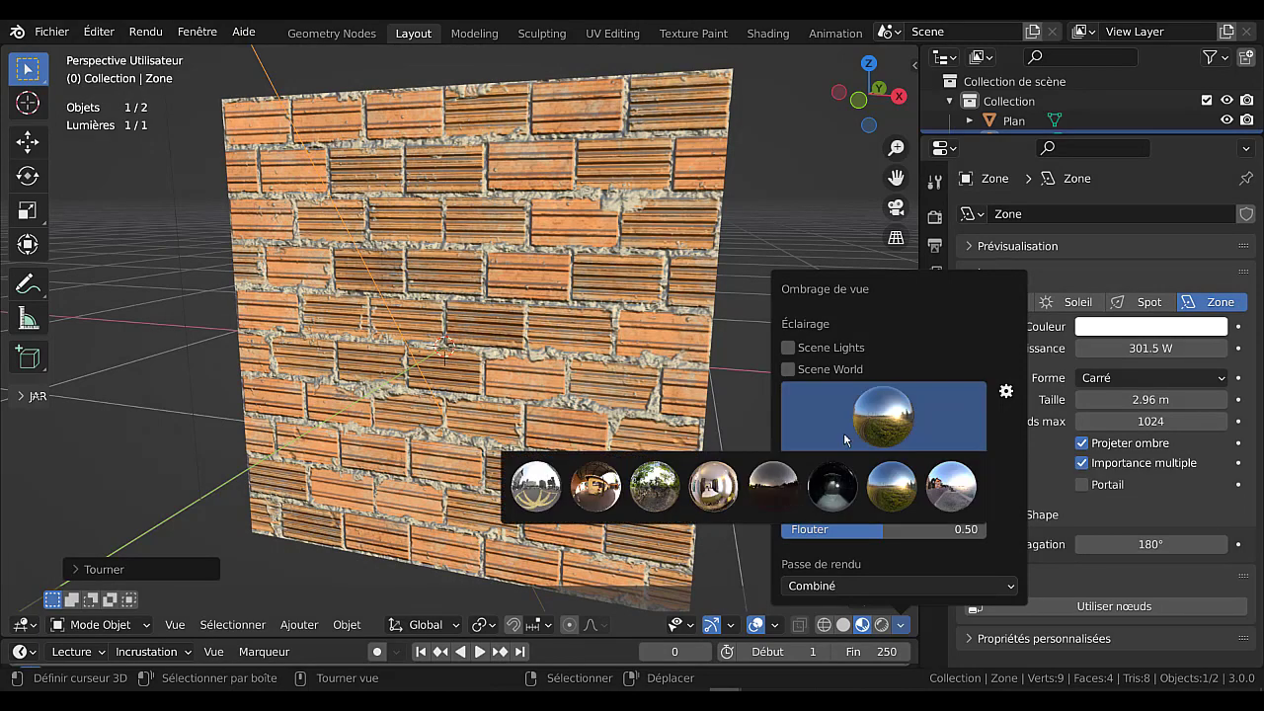
left_click(726, 490)
Add a camera to the scene.
scroll(415, 464, "down", 5)
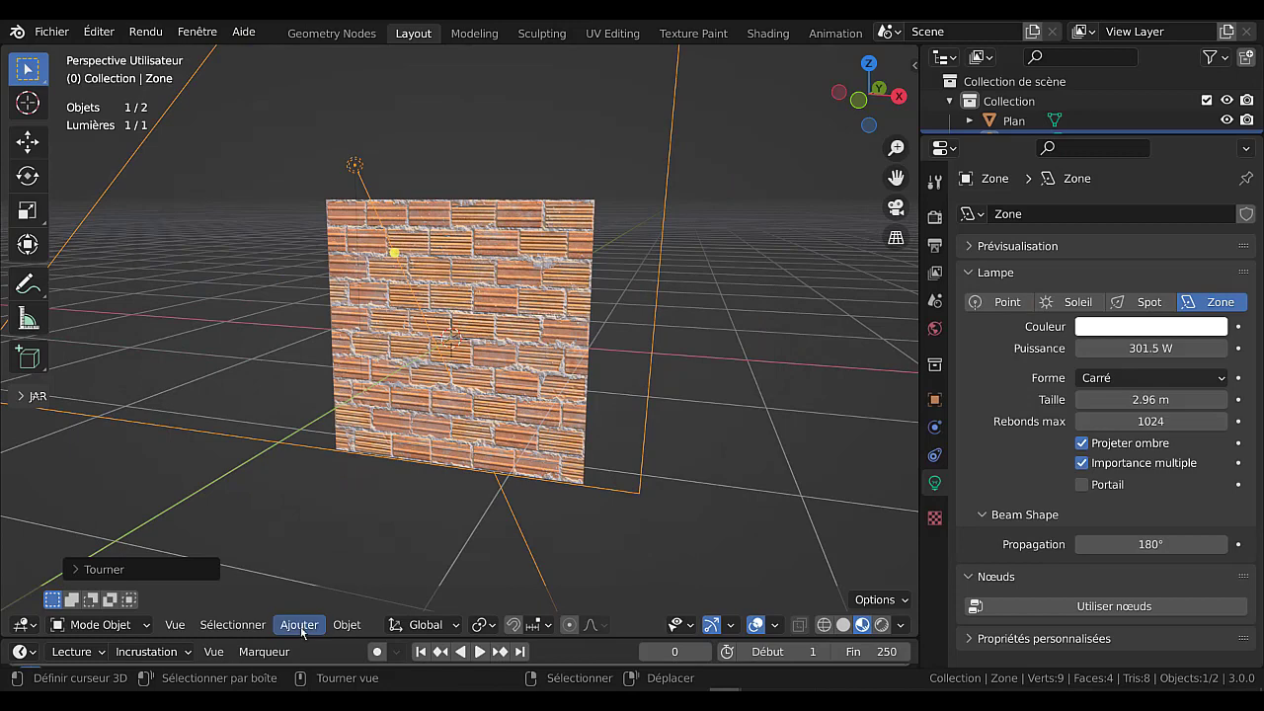
left_click(300, 626)
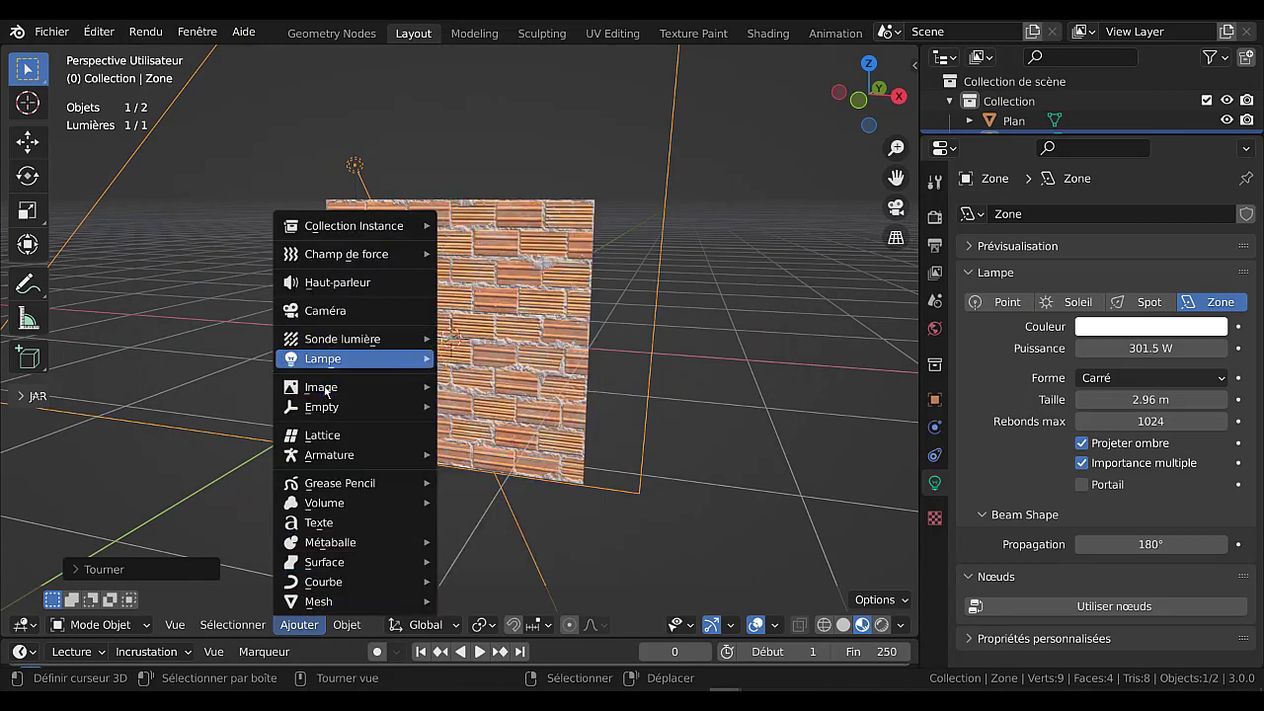
left_click(324, 310)
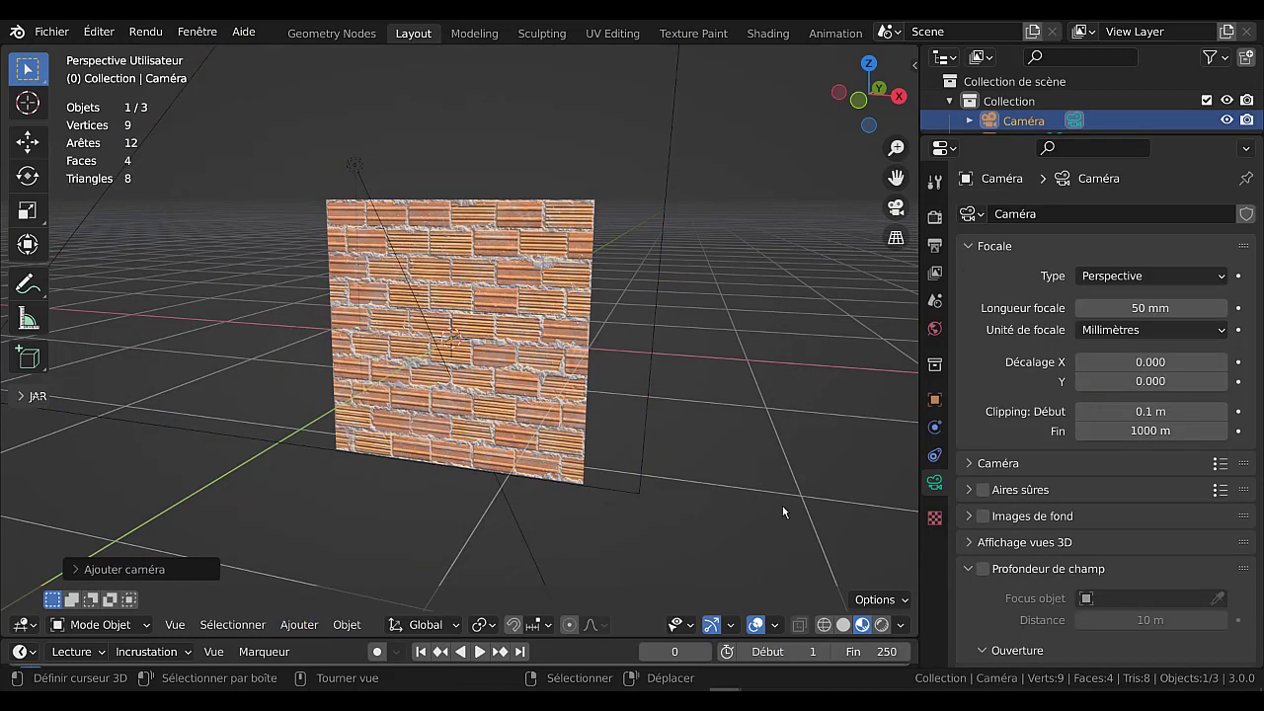
View the scene through the camera, render the brick plane under the area light, and return to the scene.
key("KP_0")
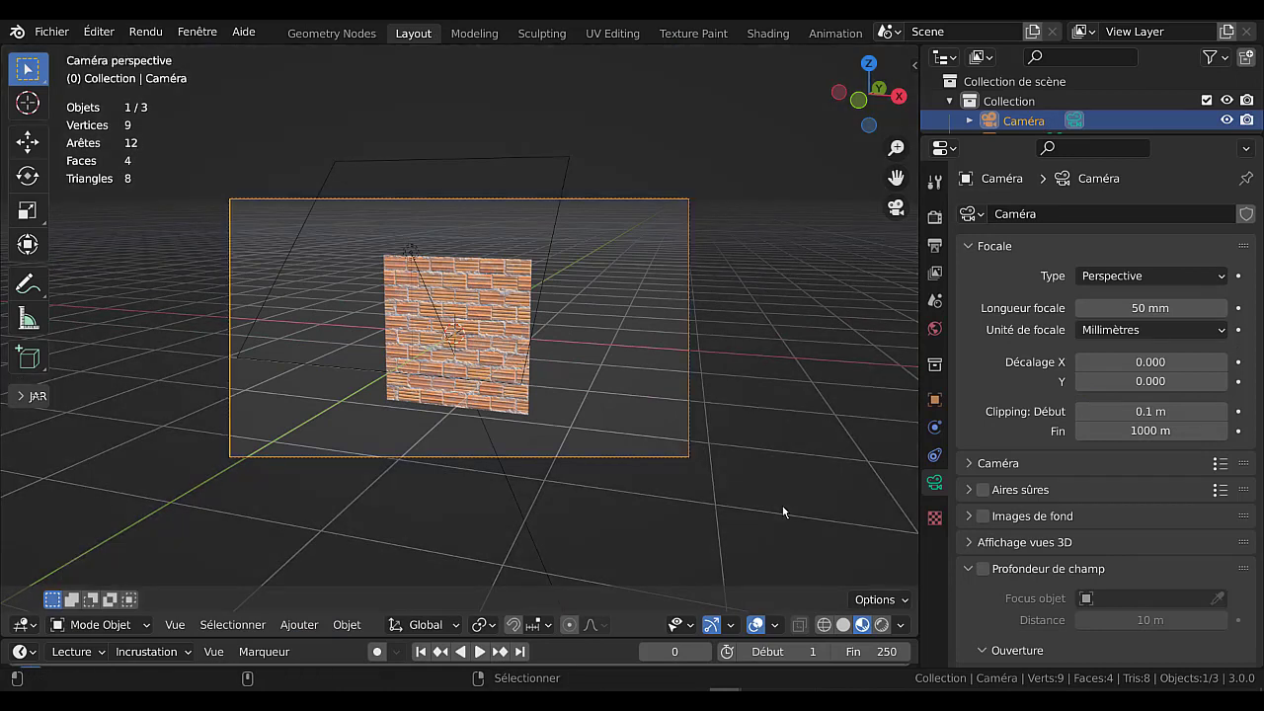
scroll(498, 353, "up", 2)
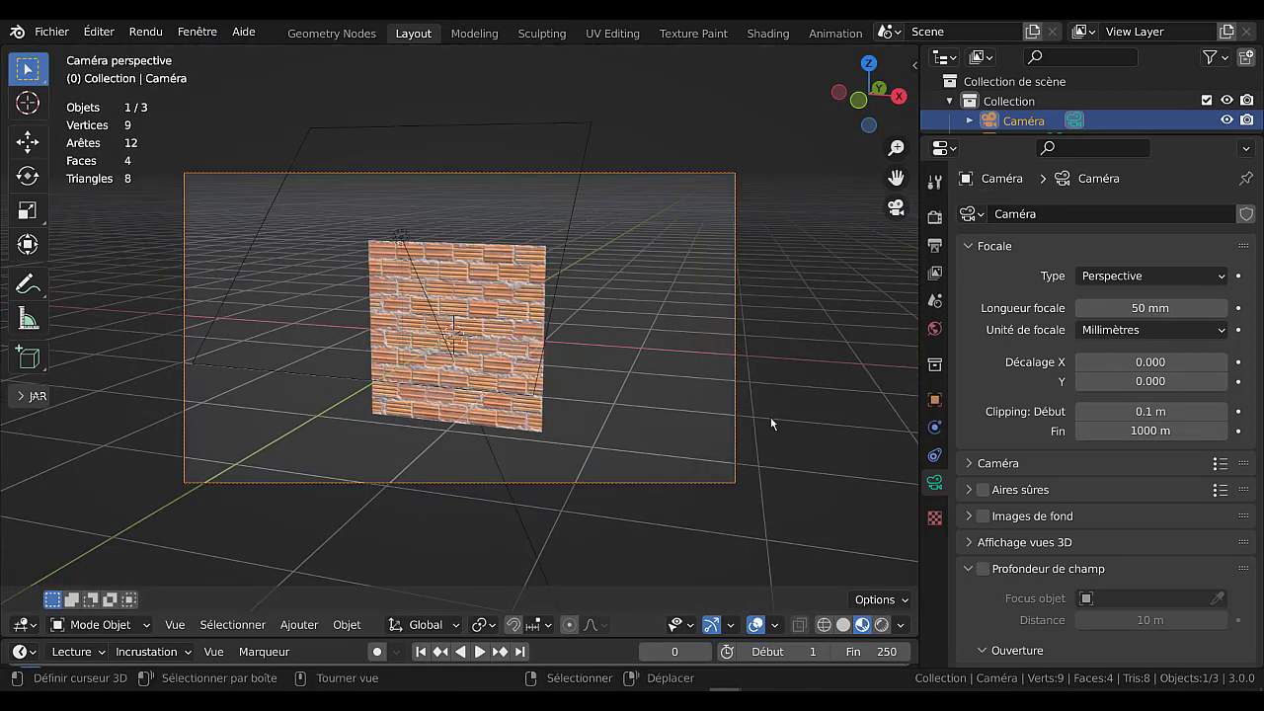
key("F12")
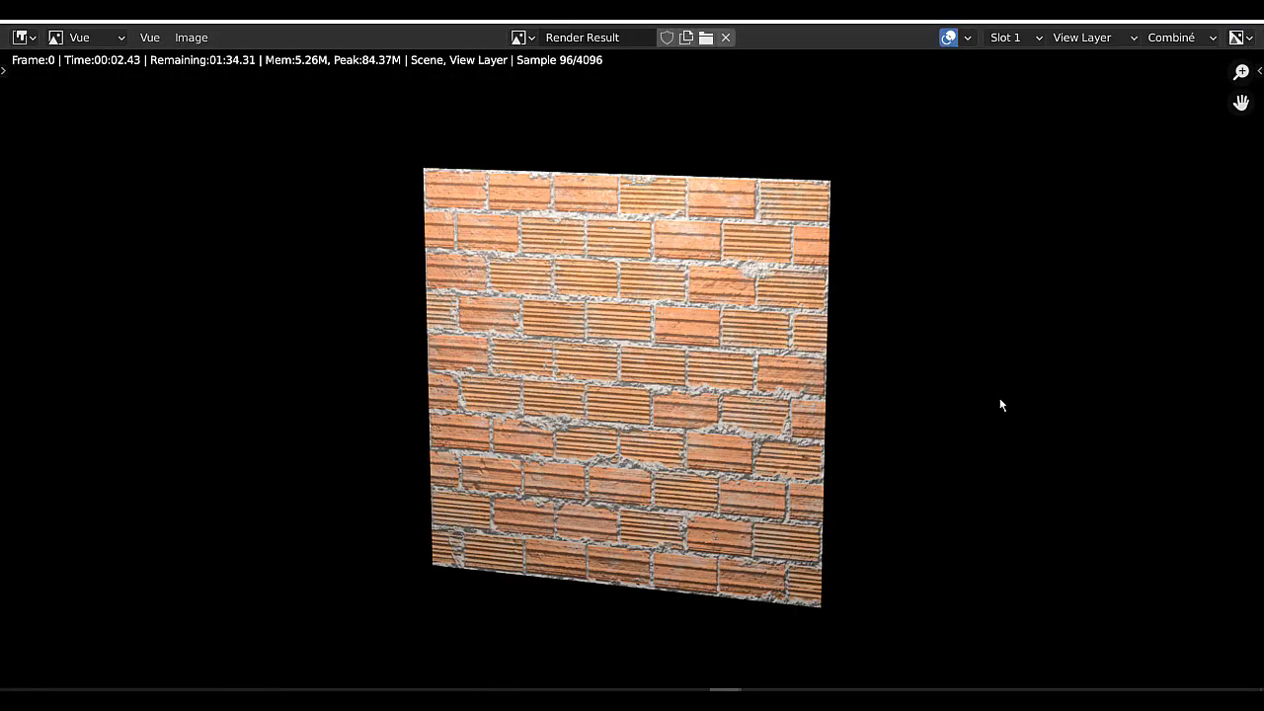
key("Escape")
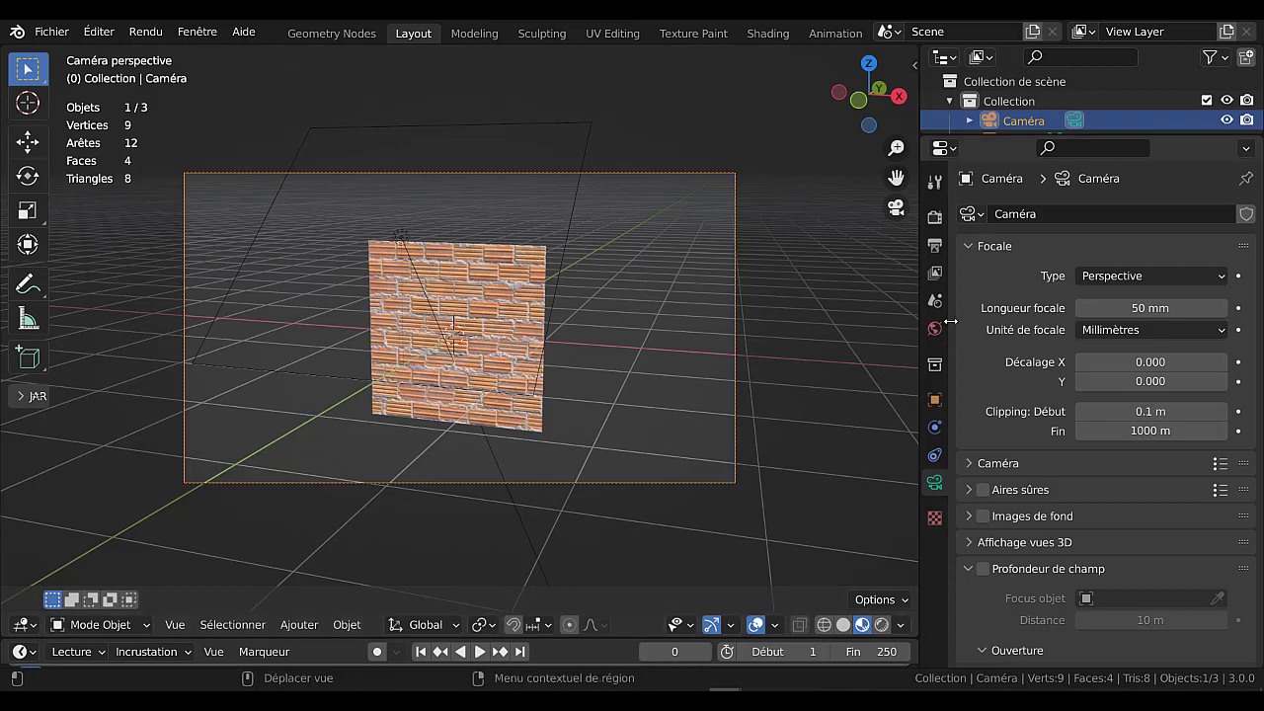
Hide the area light in the viewport and render the scene again to check whether its lighting still counts.
left_click_drag(1148, 135, 1148, 255)
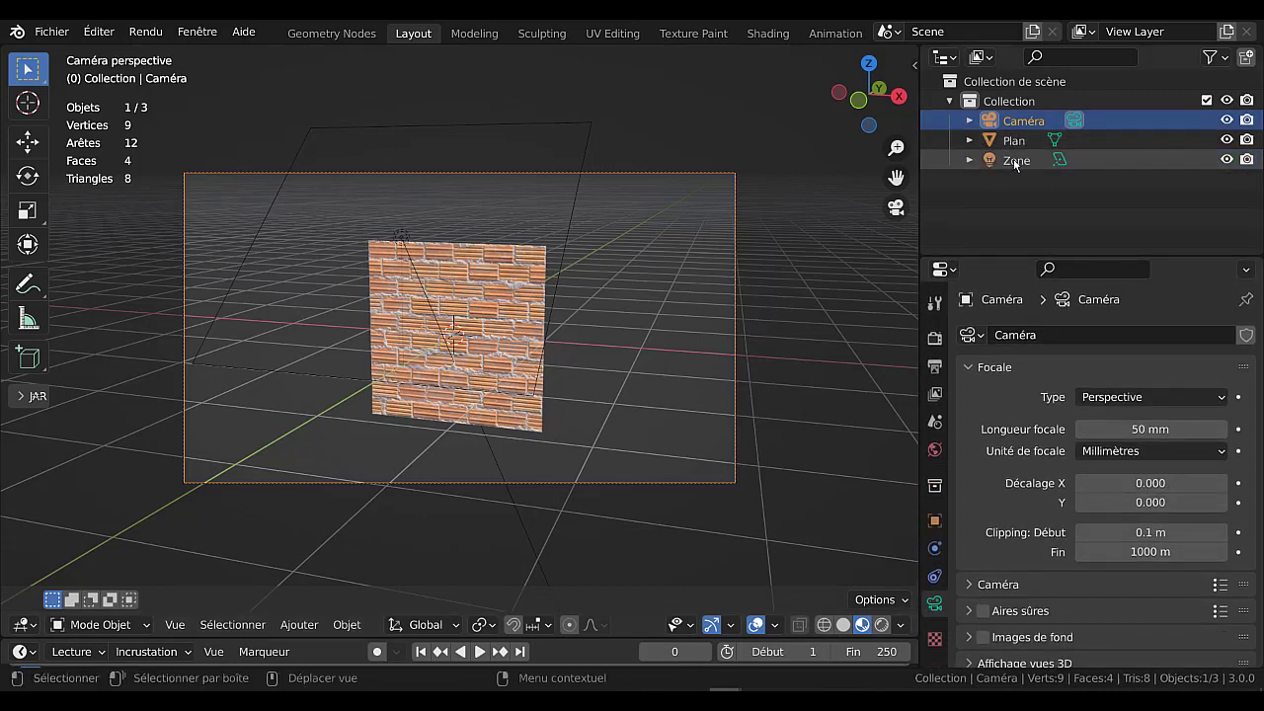
left_click(1226, 160)
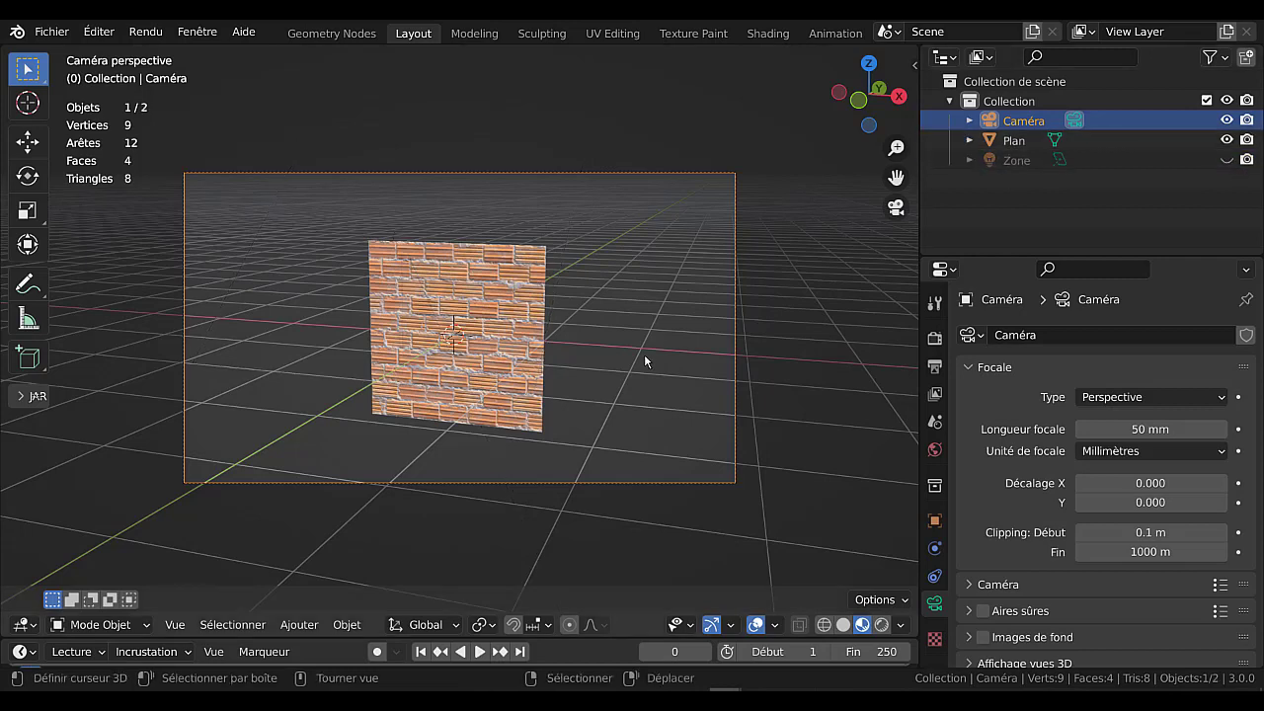
key("F12")
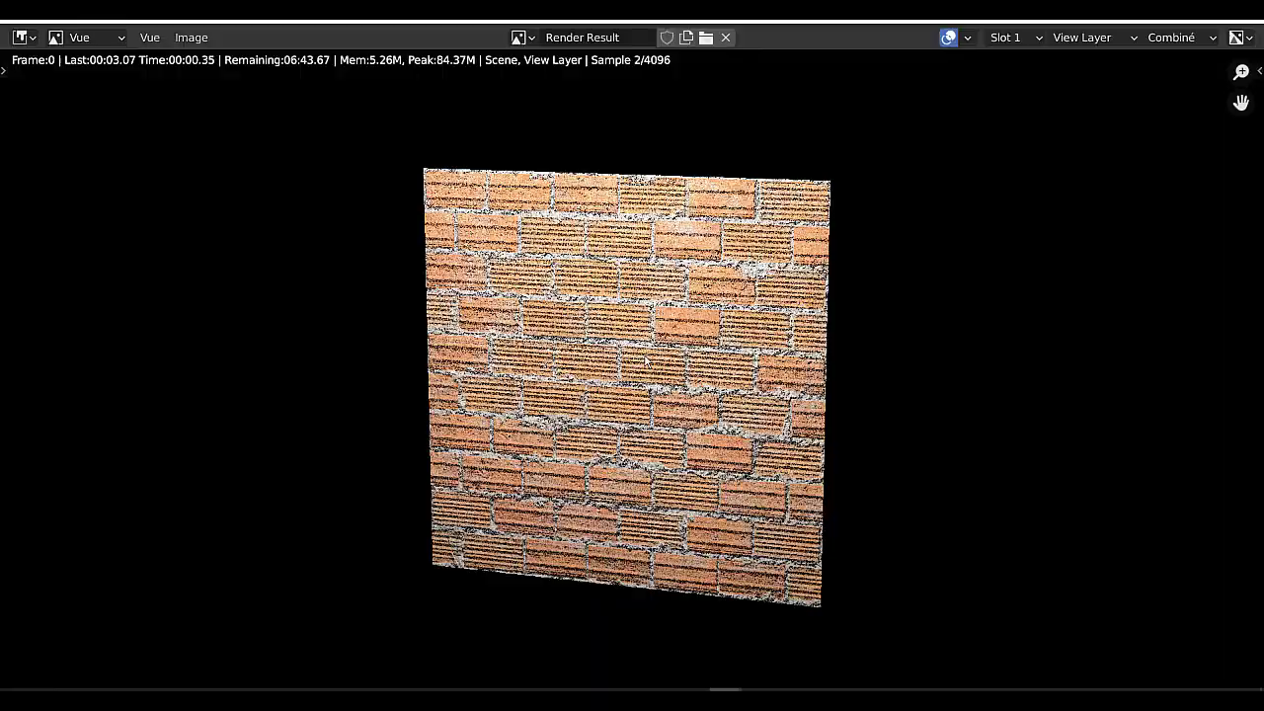
key("Escape")
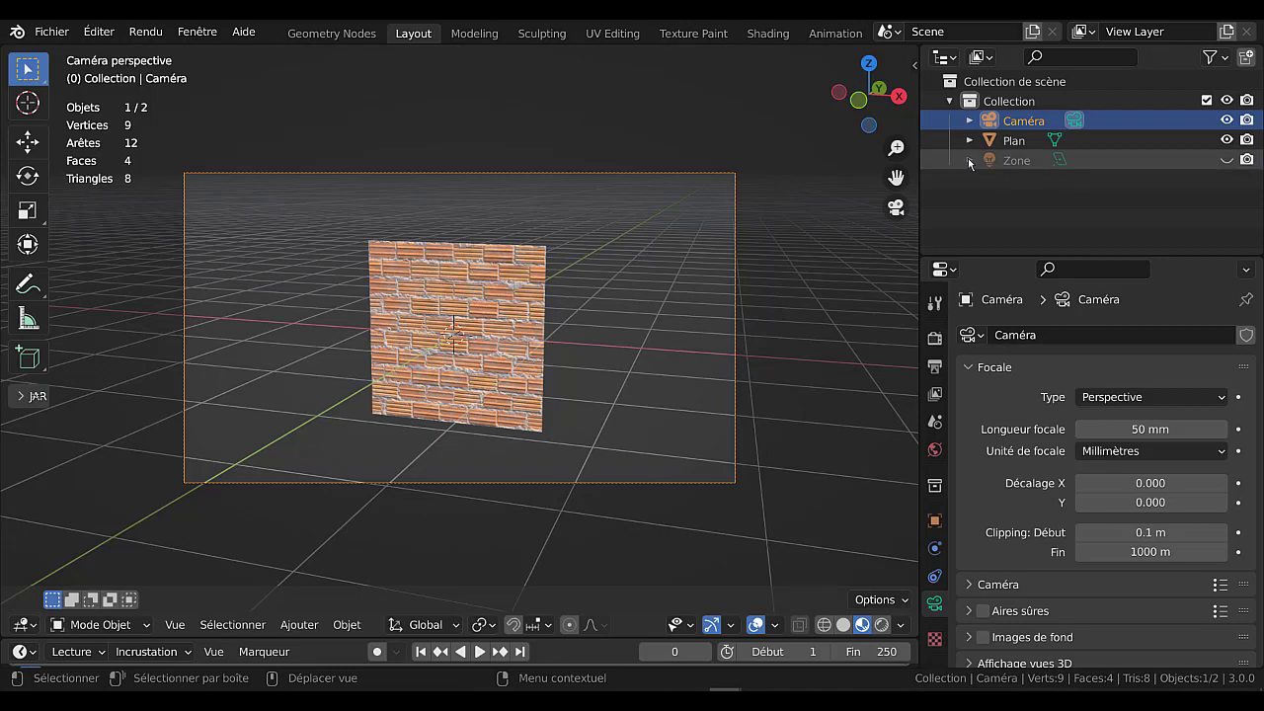
Leave the camera view, make the area light visible again, and delete it from the scene.
scroll(755, 318, "down", 2)
middle_click(713, 345)
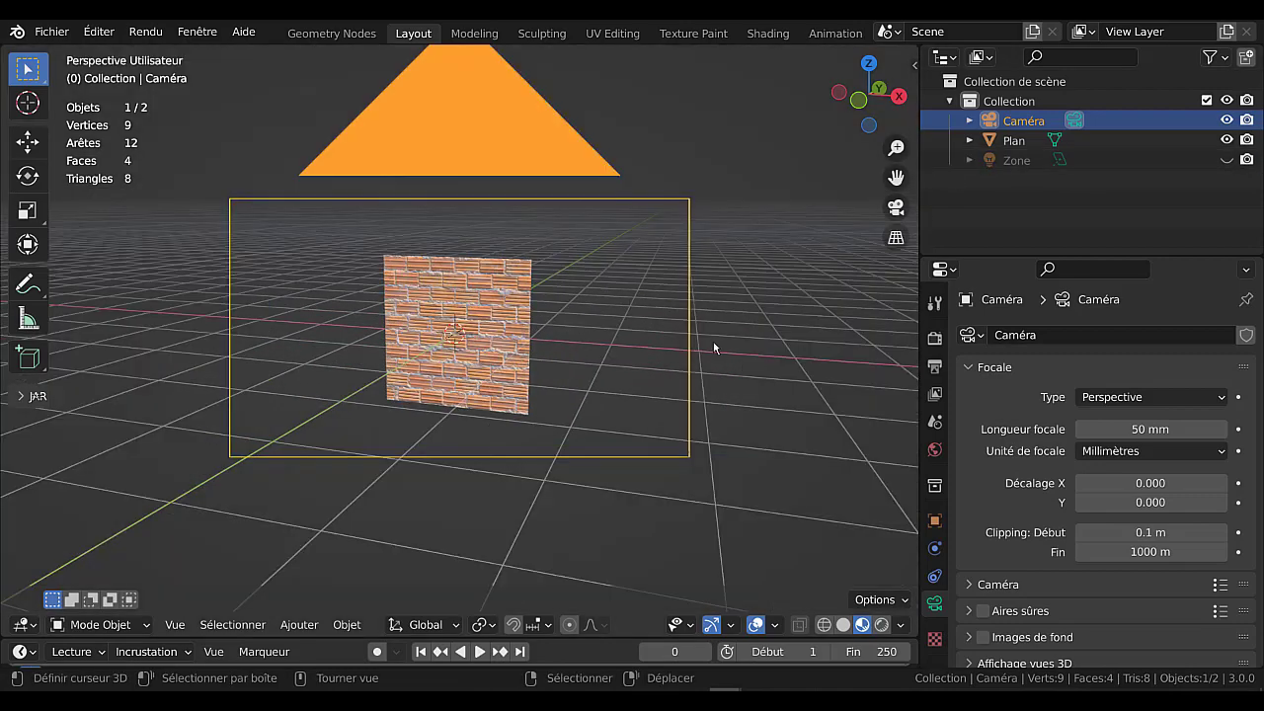
scroll(592, 355, "down", 5)
middle_click_drag(501, 368, 702, 383)
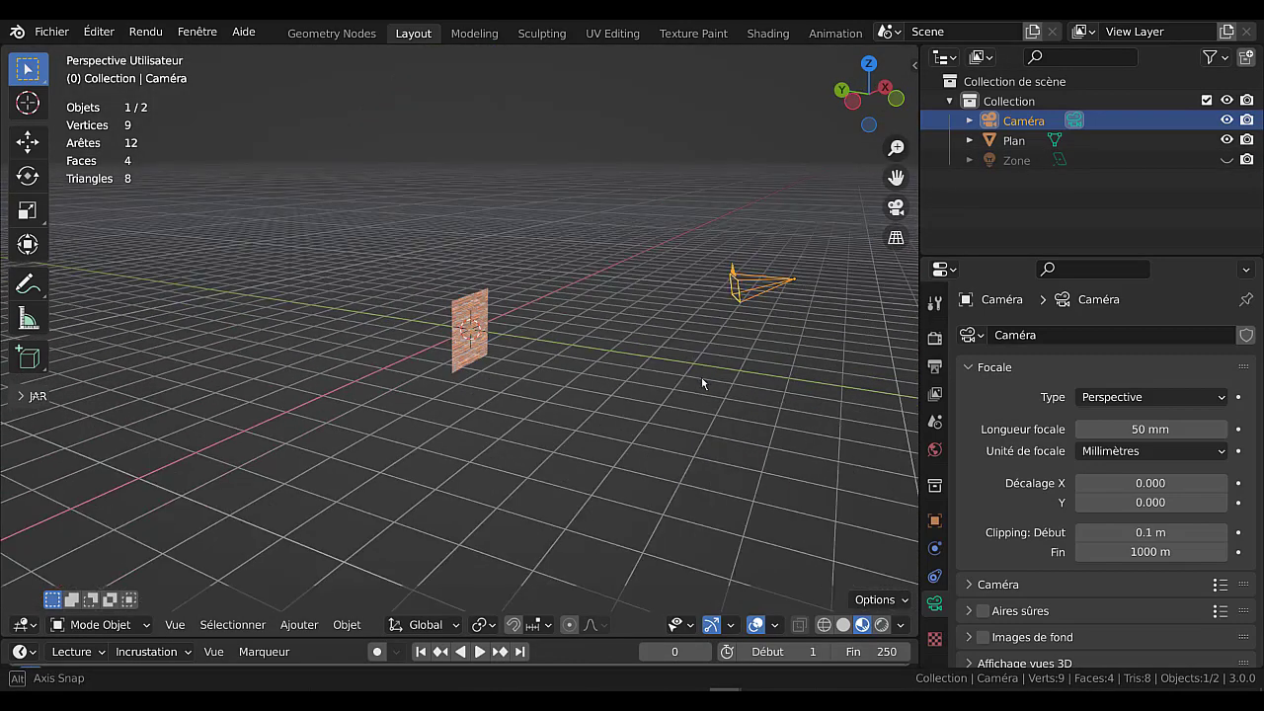
right_click(1027, 158)
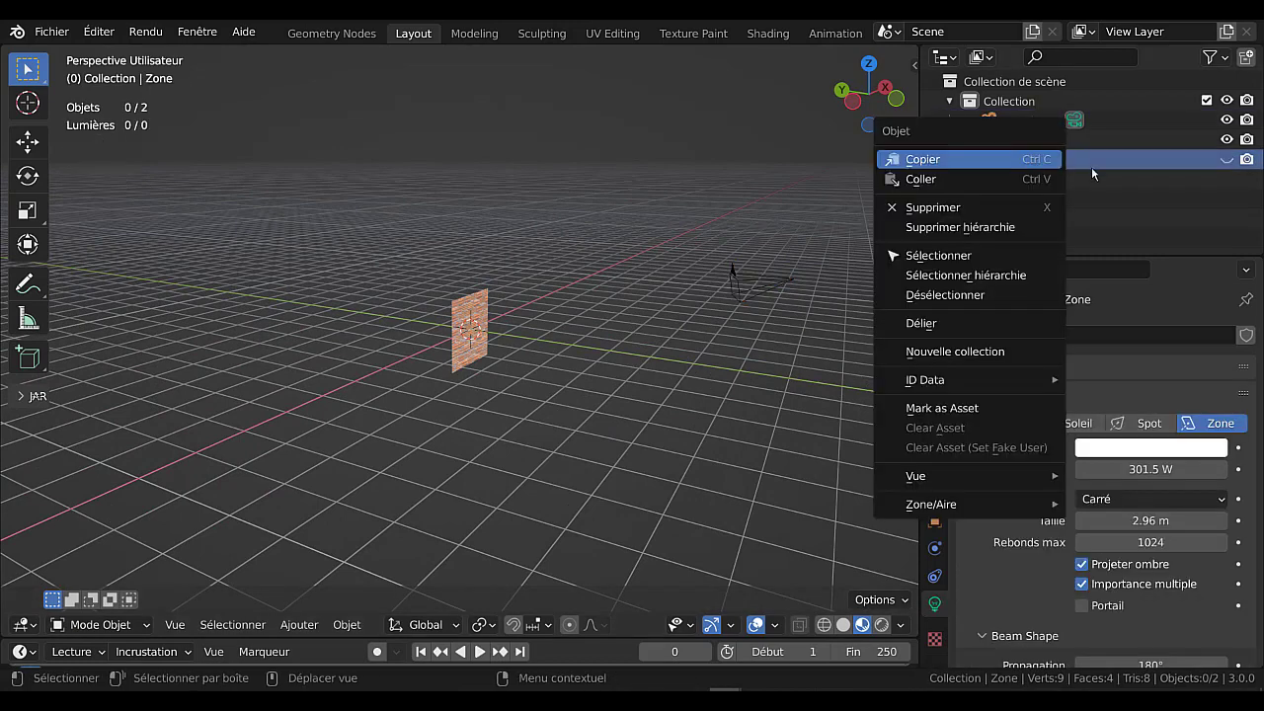
left_click(1226, 159)
middle_click_drag(660, 329, 691, 324)
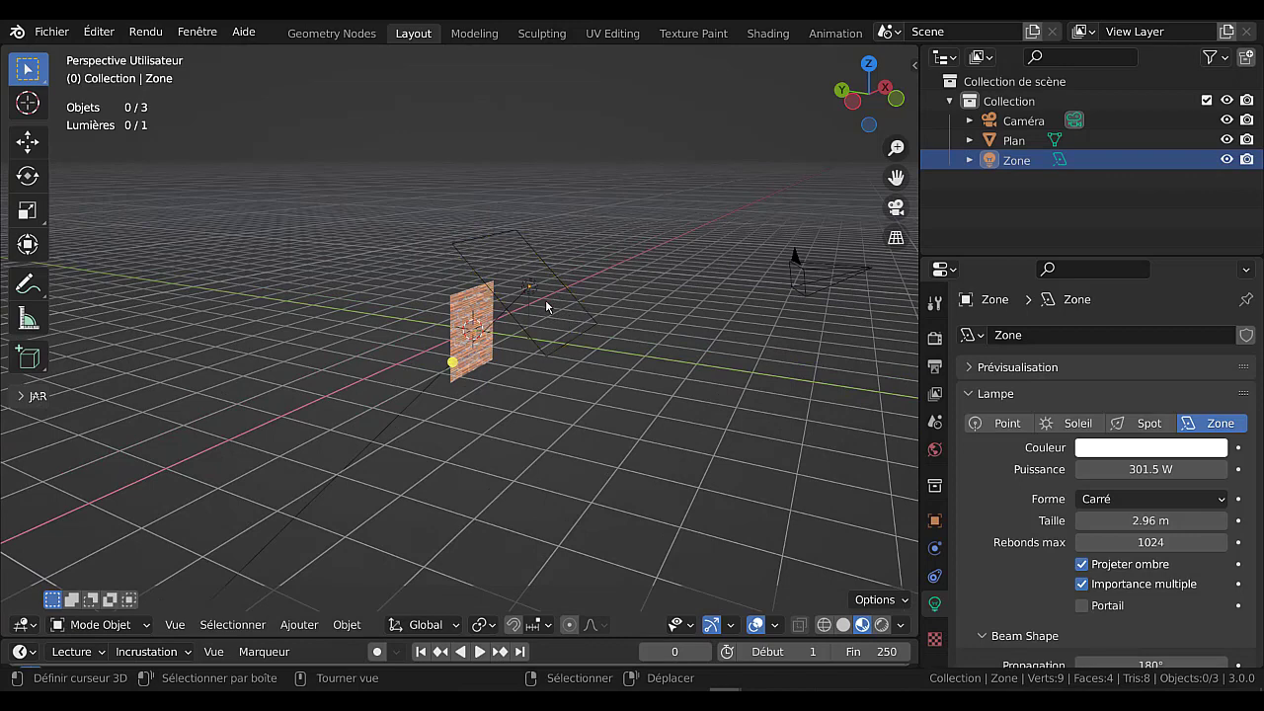
right_click(1102, 158)
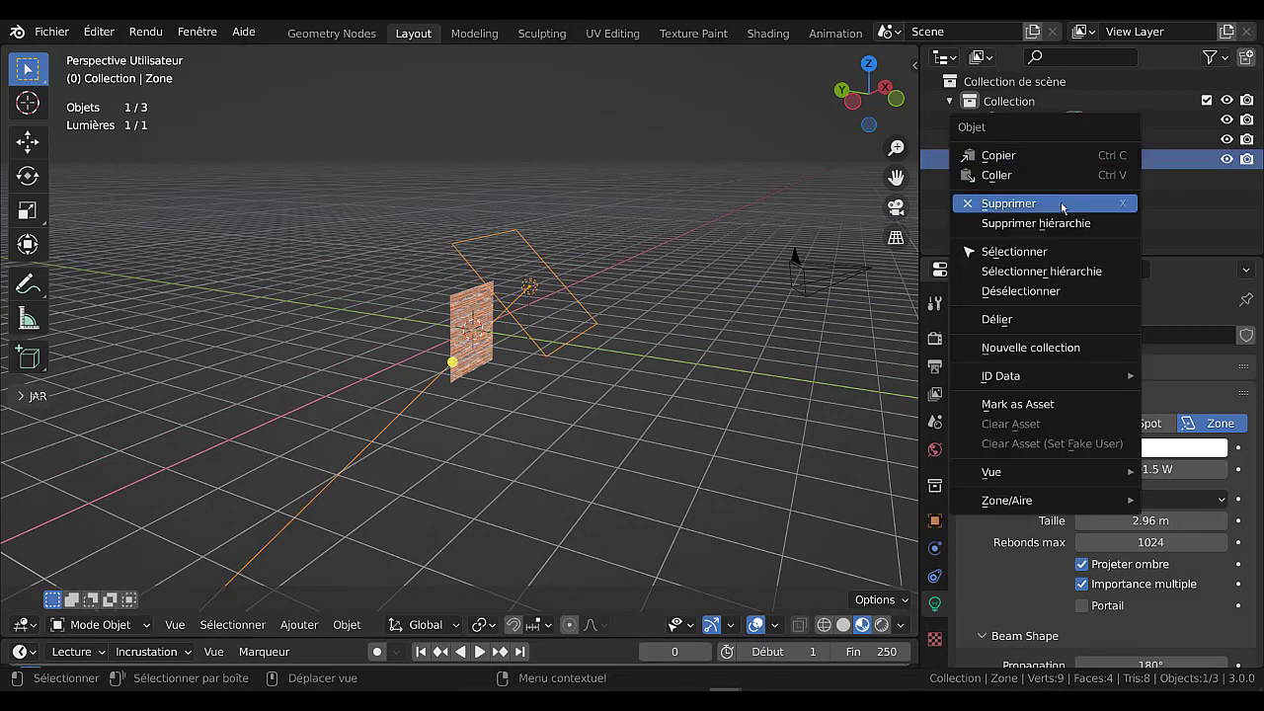
left_click(1061, 203)
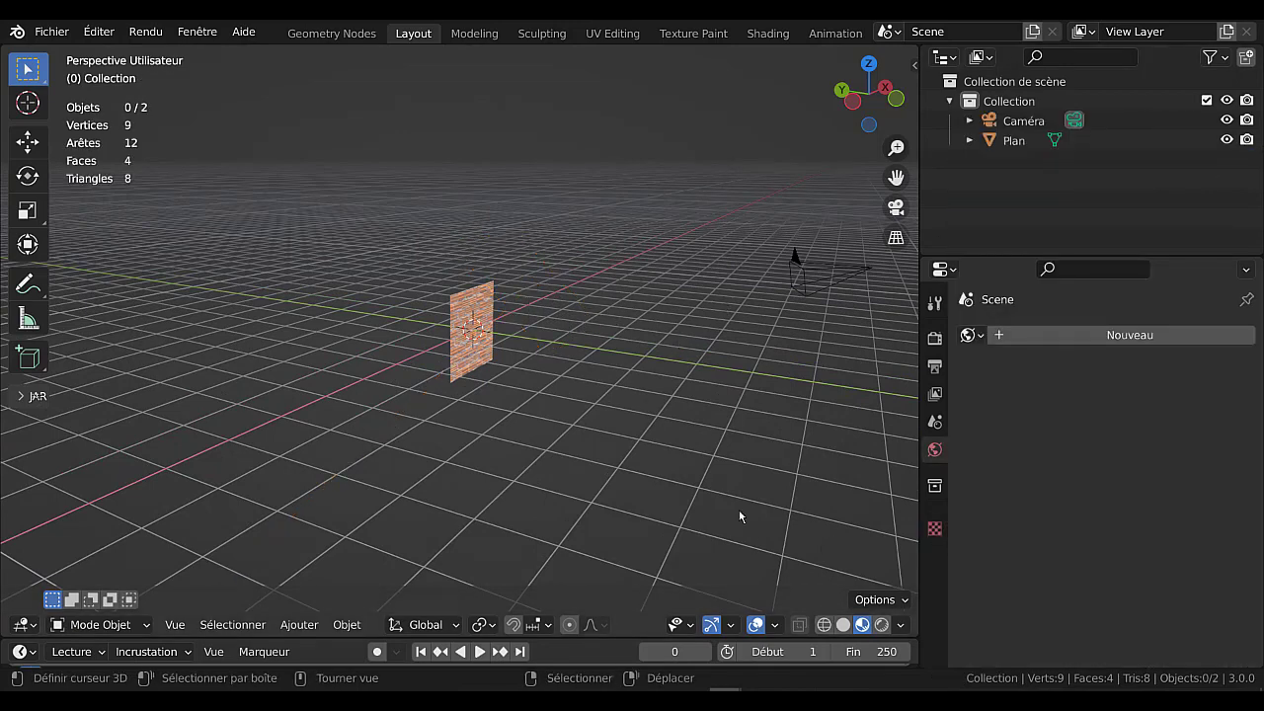
Examine the brick plane in the material preview, and render it through the camera without any scene light.
middle_click_drag(738, 509, 645, 489)
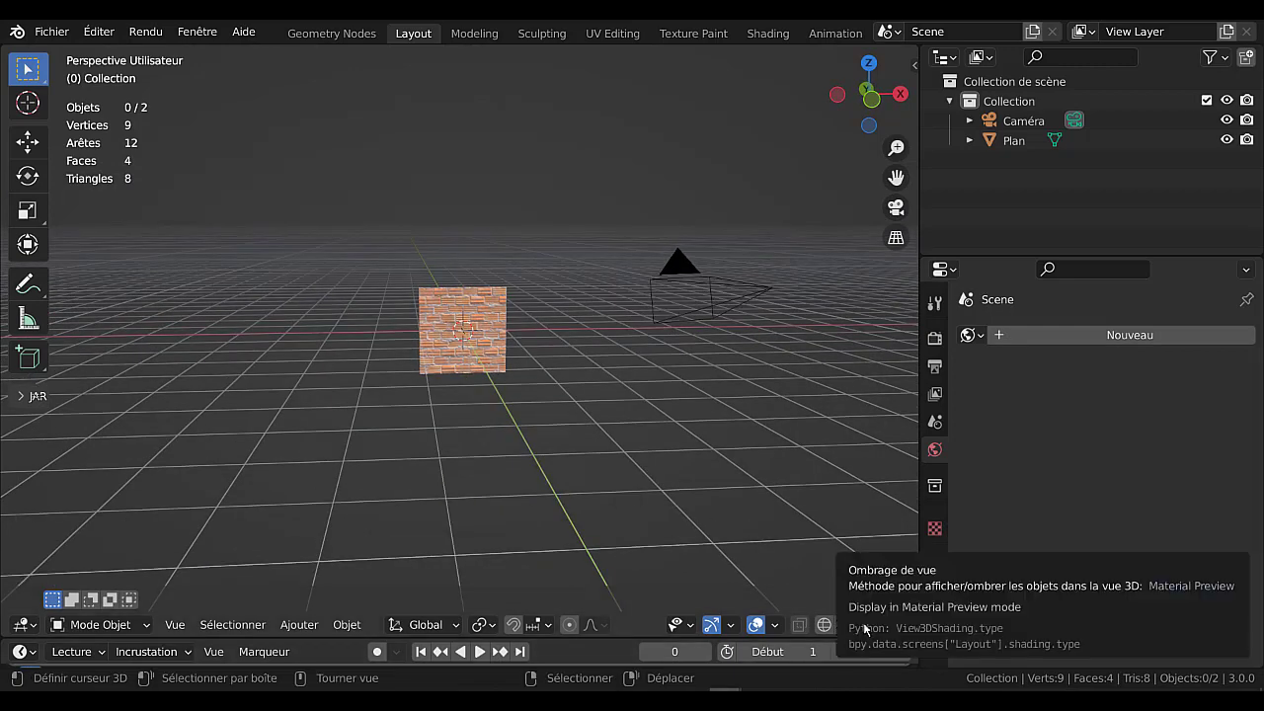
scroll(623, 435, "up", 5)
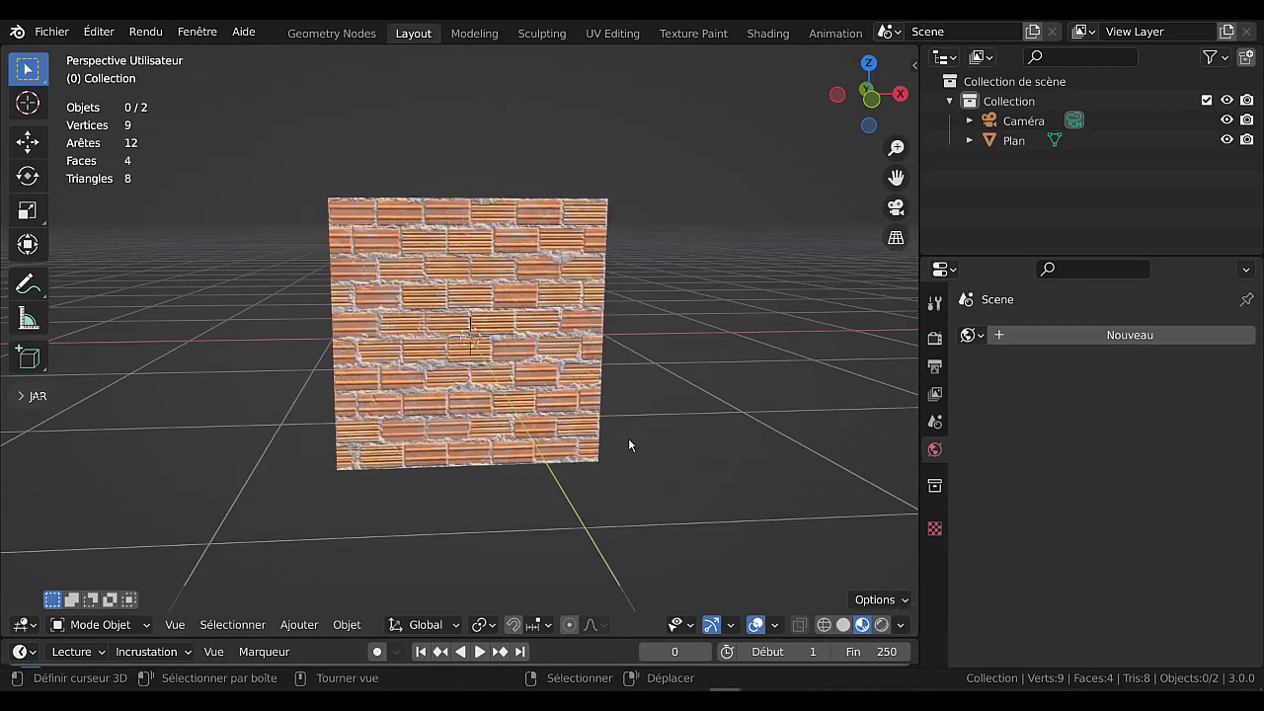
middle_click_drag(628, 437, 679, 432)
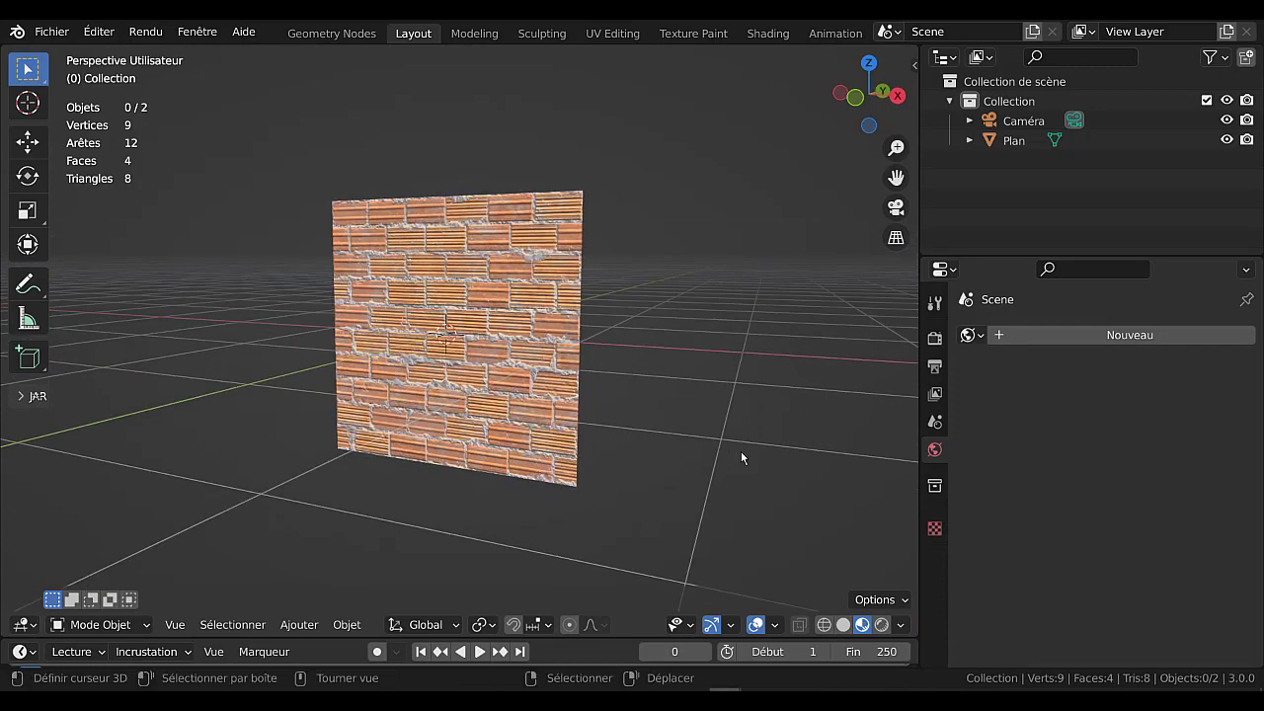
key("KP_0")
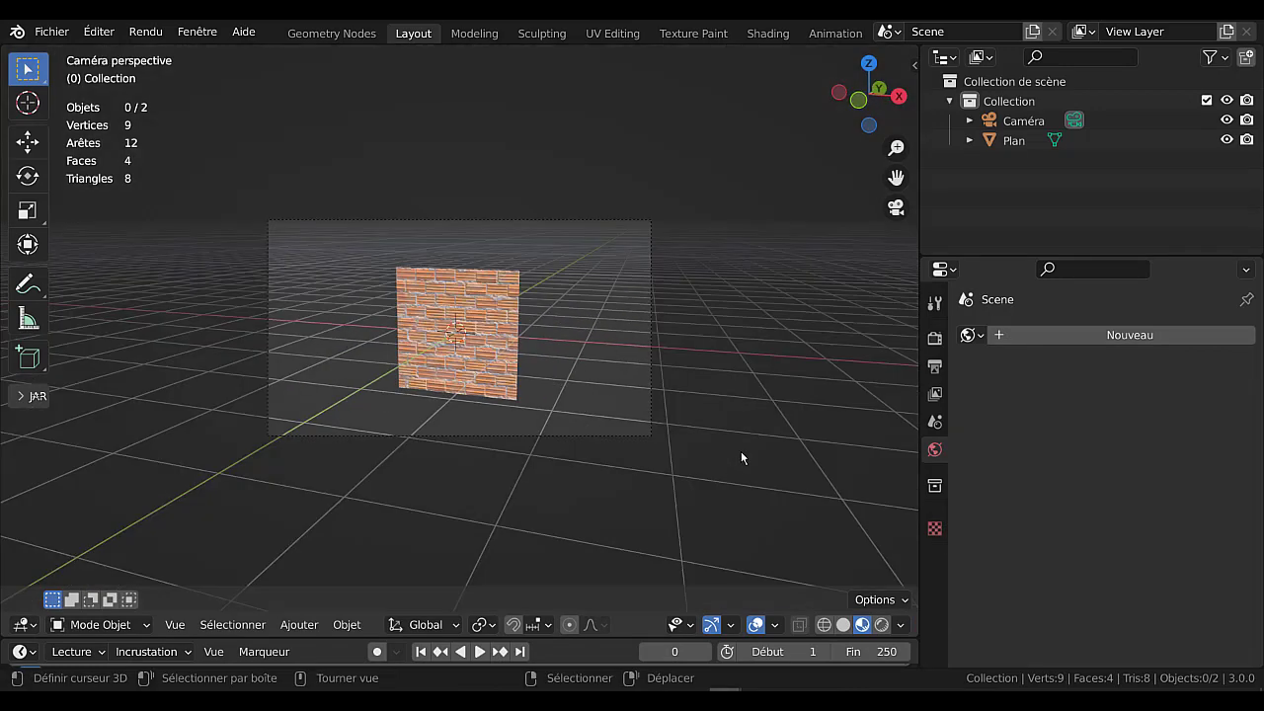
scroll(741, 452, "up", 1)
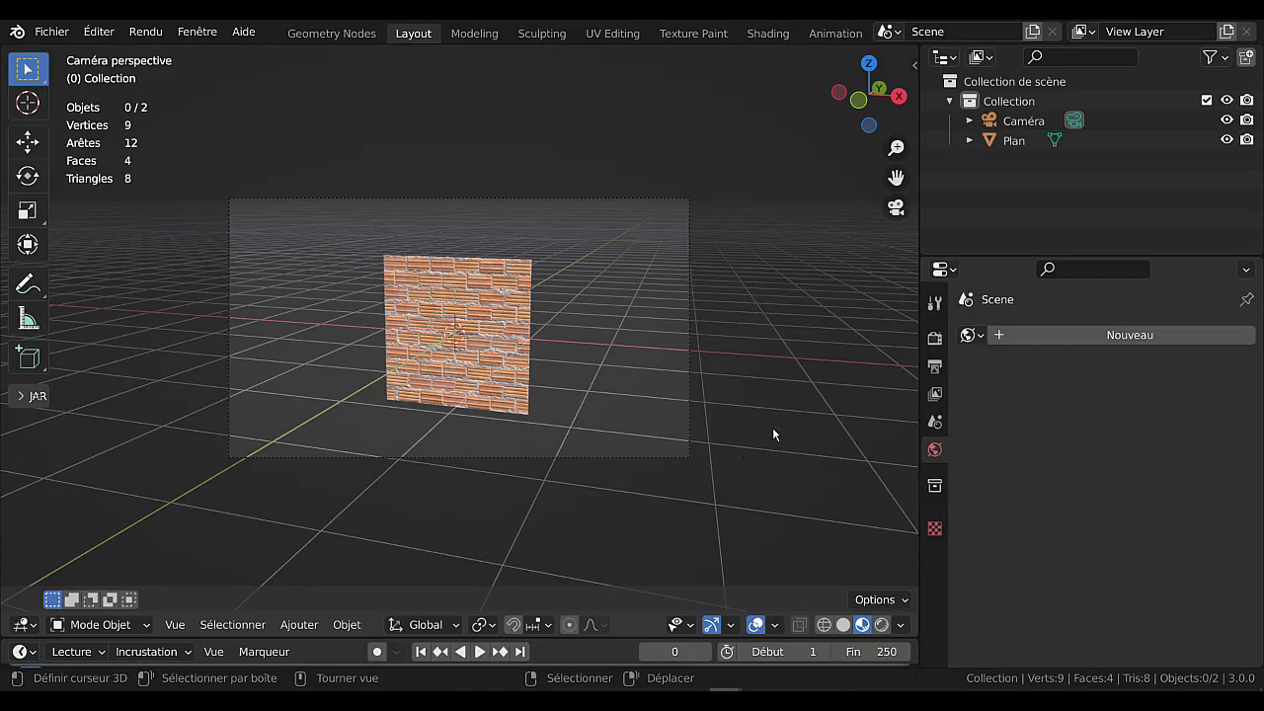
key("F12")
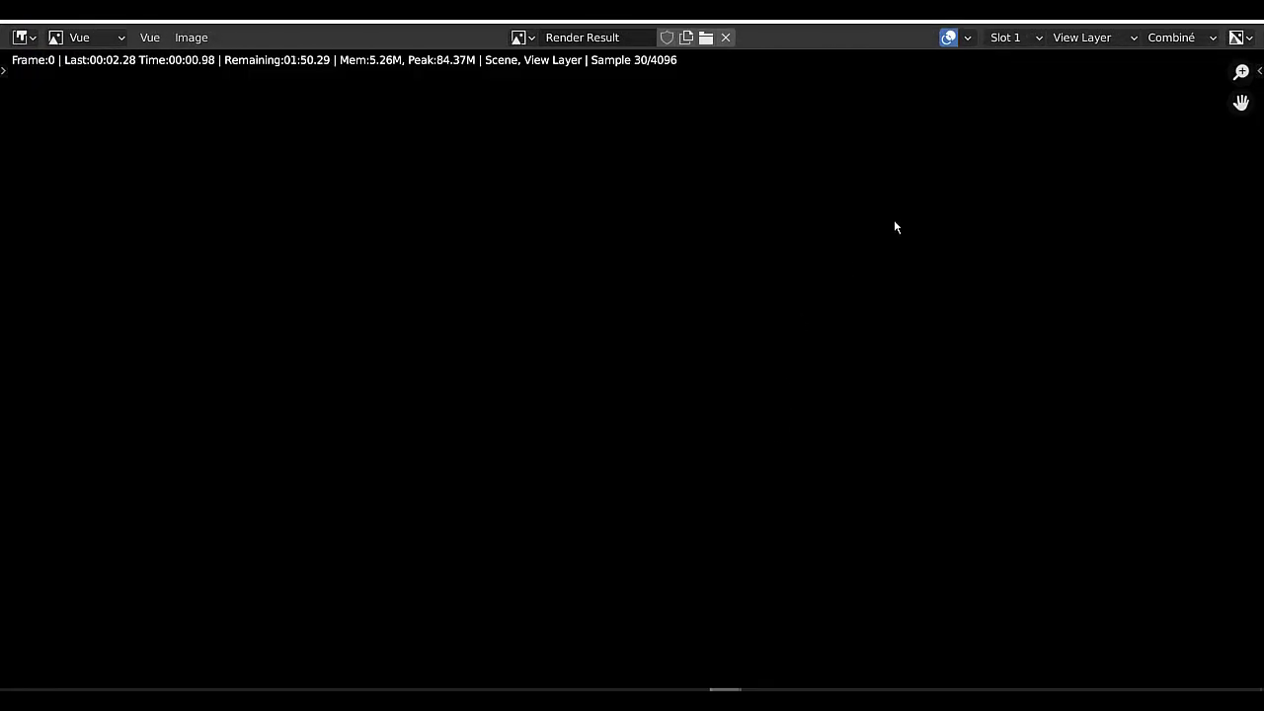
key("Escape")
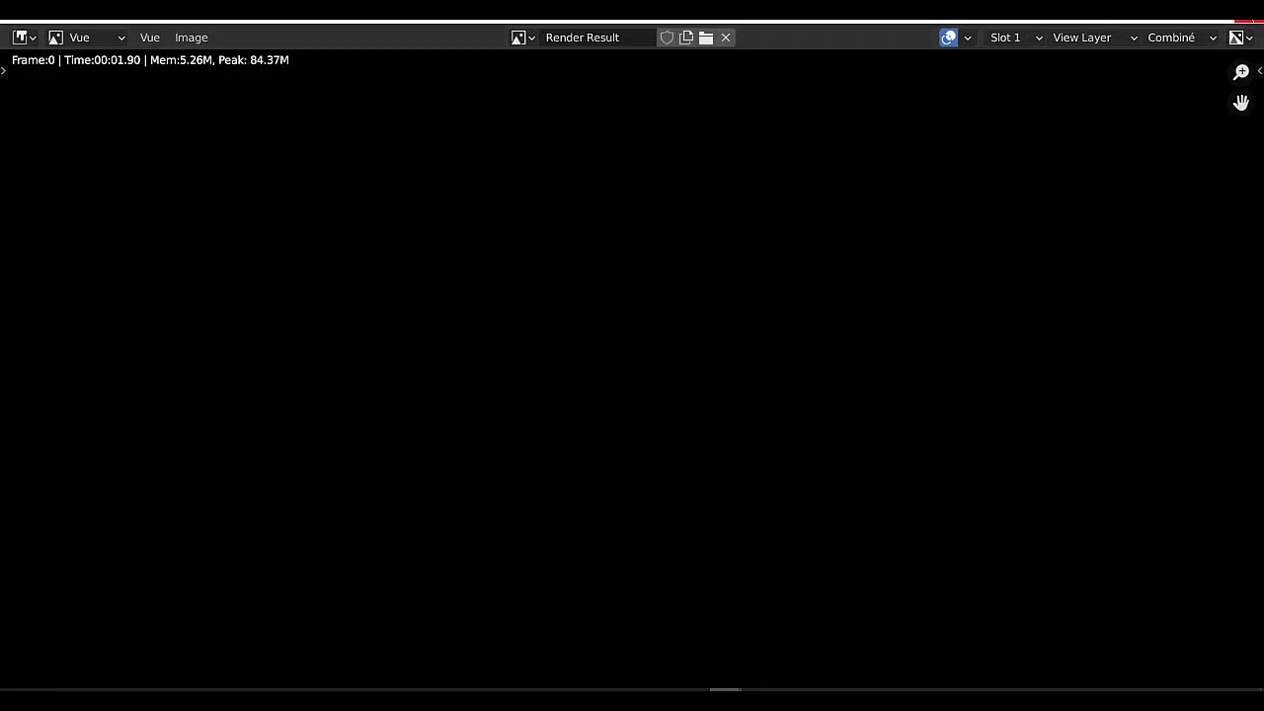
left_click(1248, 23)
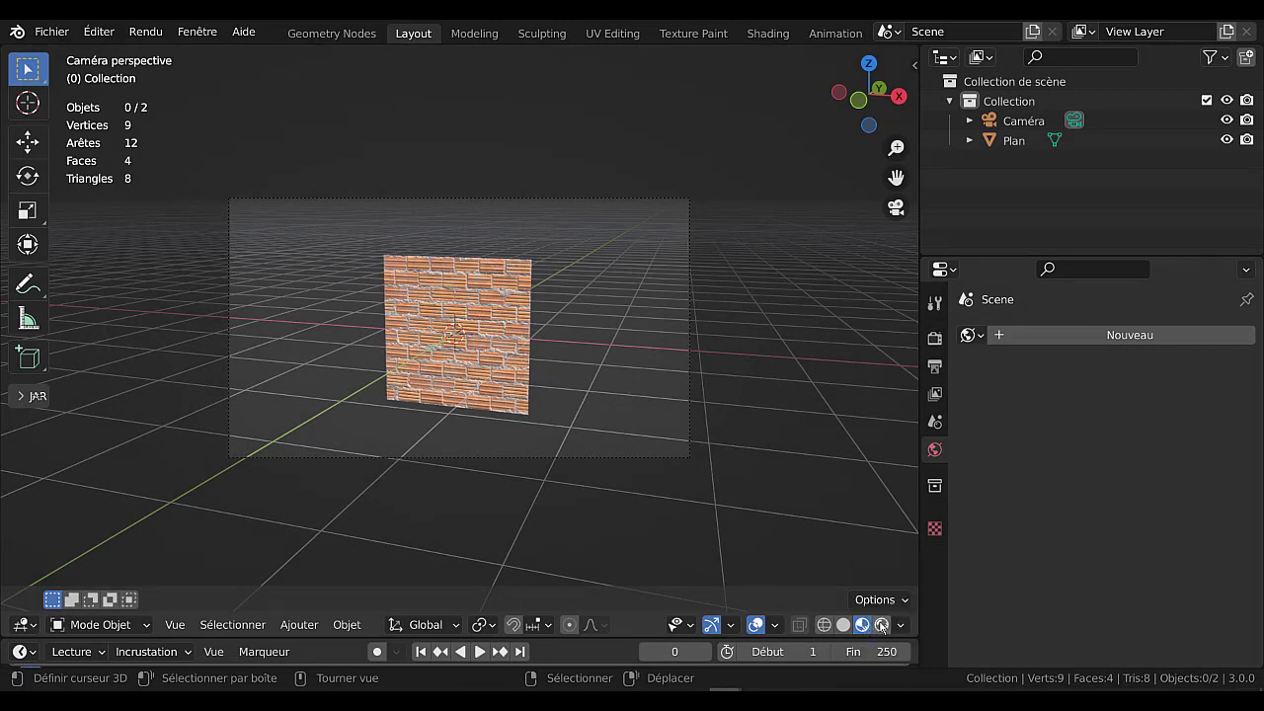
Change the Material Preview lighting environment to the street with the blue sky.
left_click(901, 626)
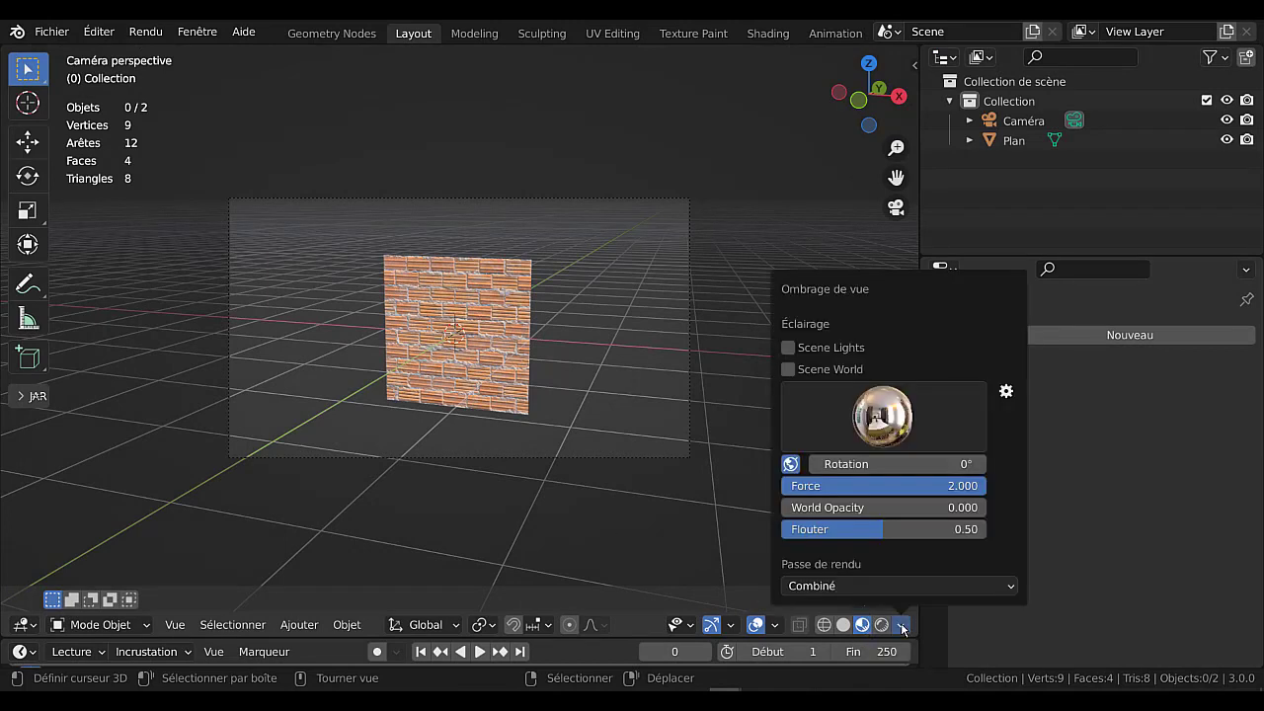
left_click(881, 414)
left_click(955, 489)
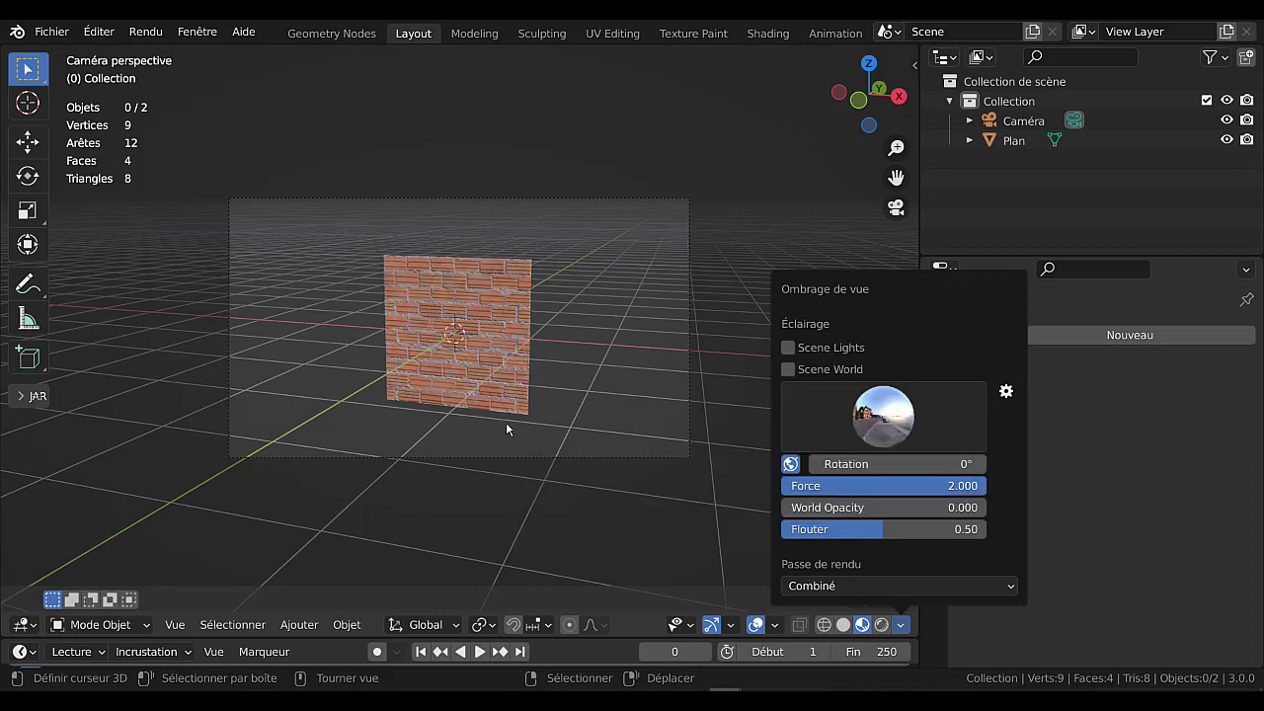
scroll(429, 363, "up", 4)
Switch the viewport to Rendered shading, turn off Scene Lights and Scene World, and light the plane with the city environment.
left_click(882, 624)
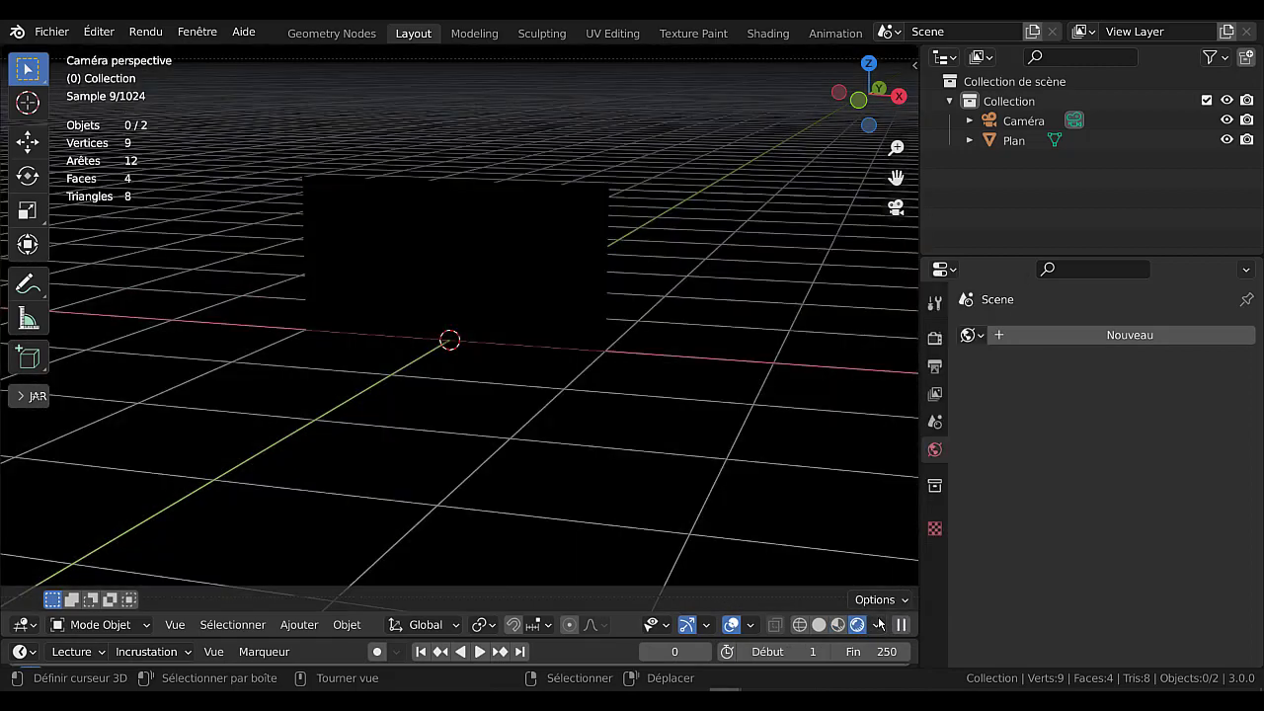
left_click(875, 626)
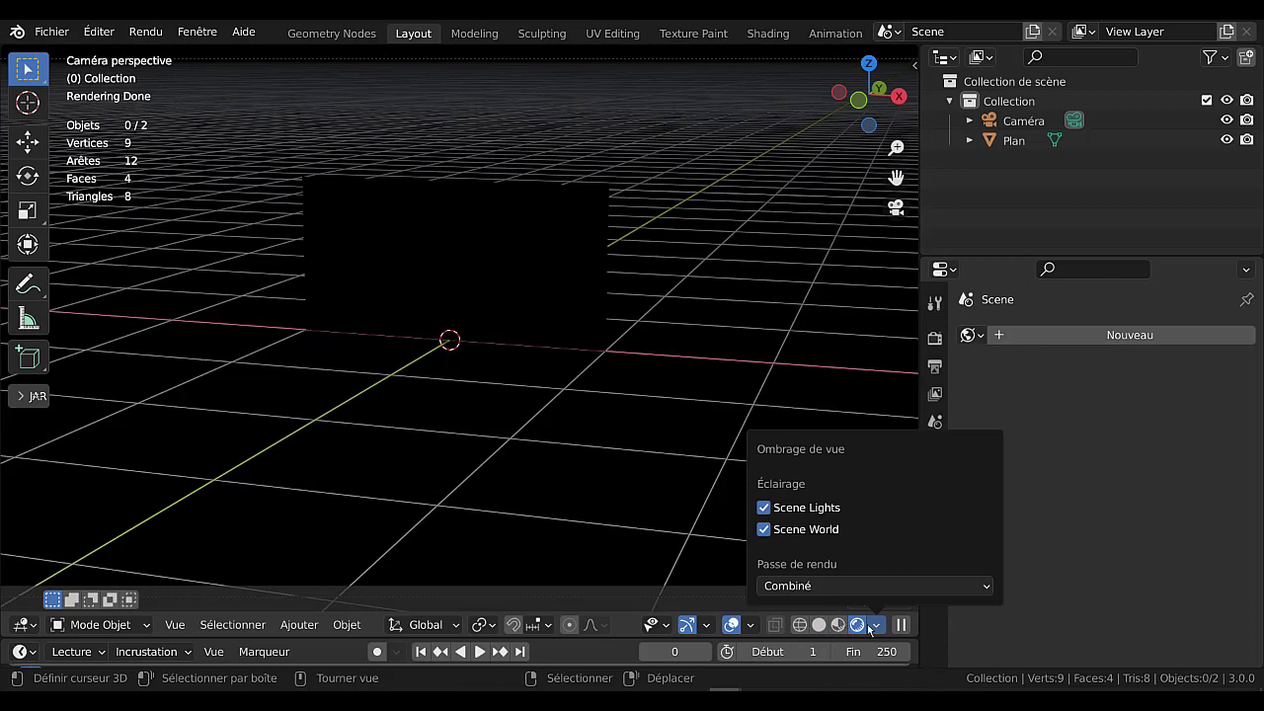
left_click(877, 629)
left_click(878, 629)
left_click(763, 508)
left_click(763, 529)
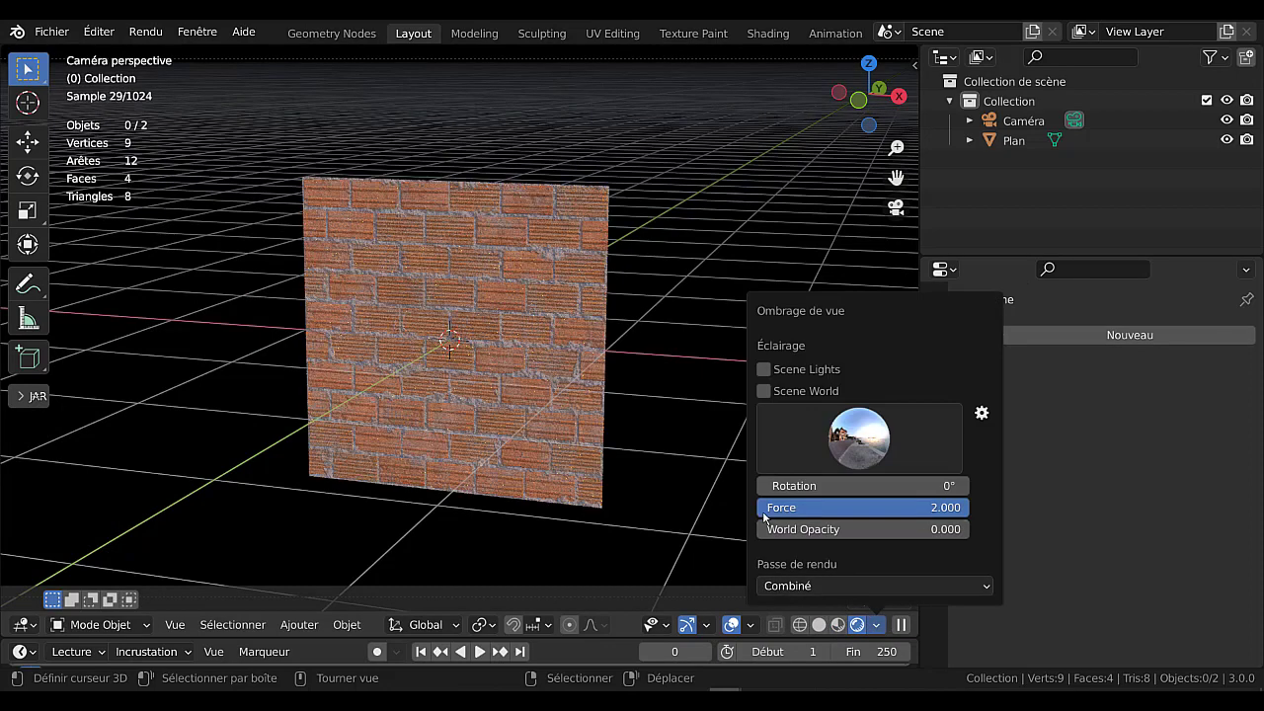
left_click(856, 440)
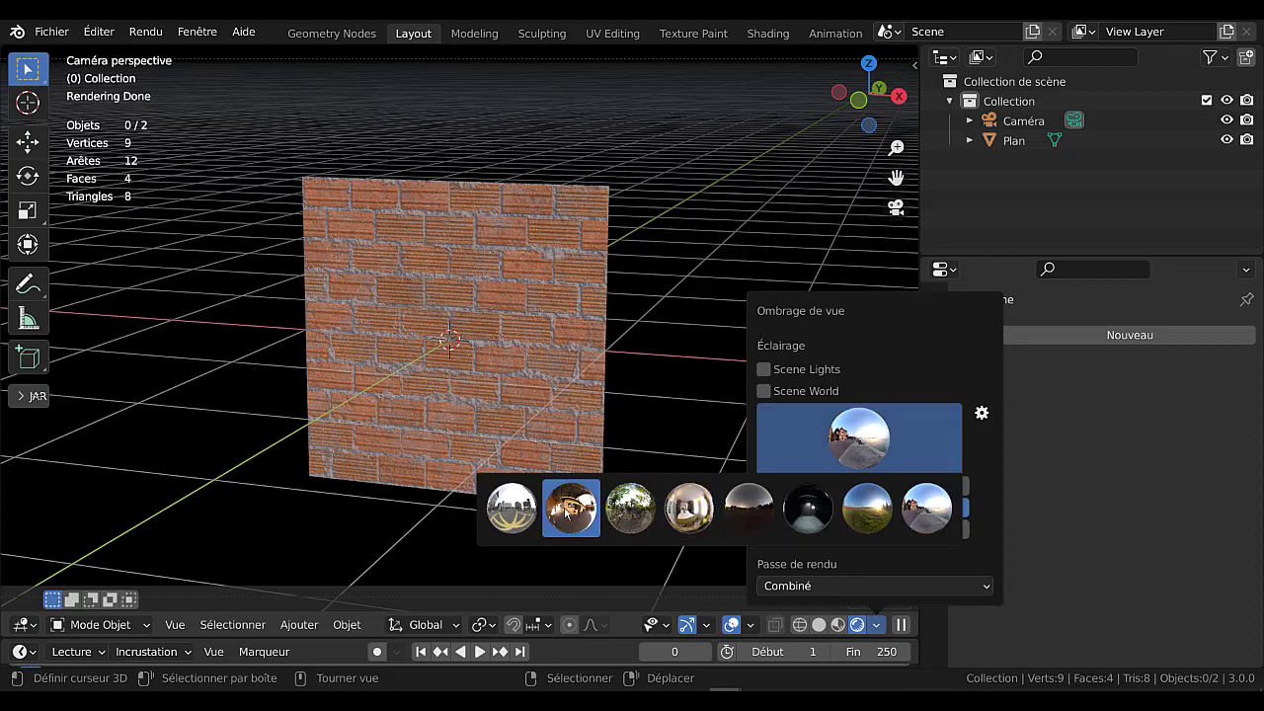
left_click(510, 508)
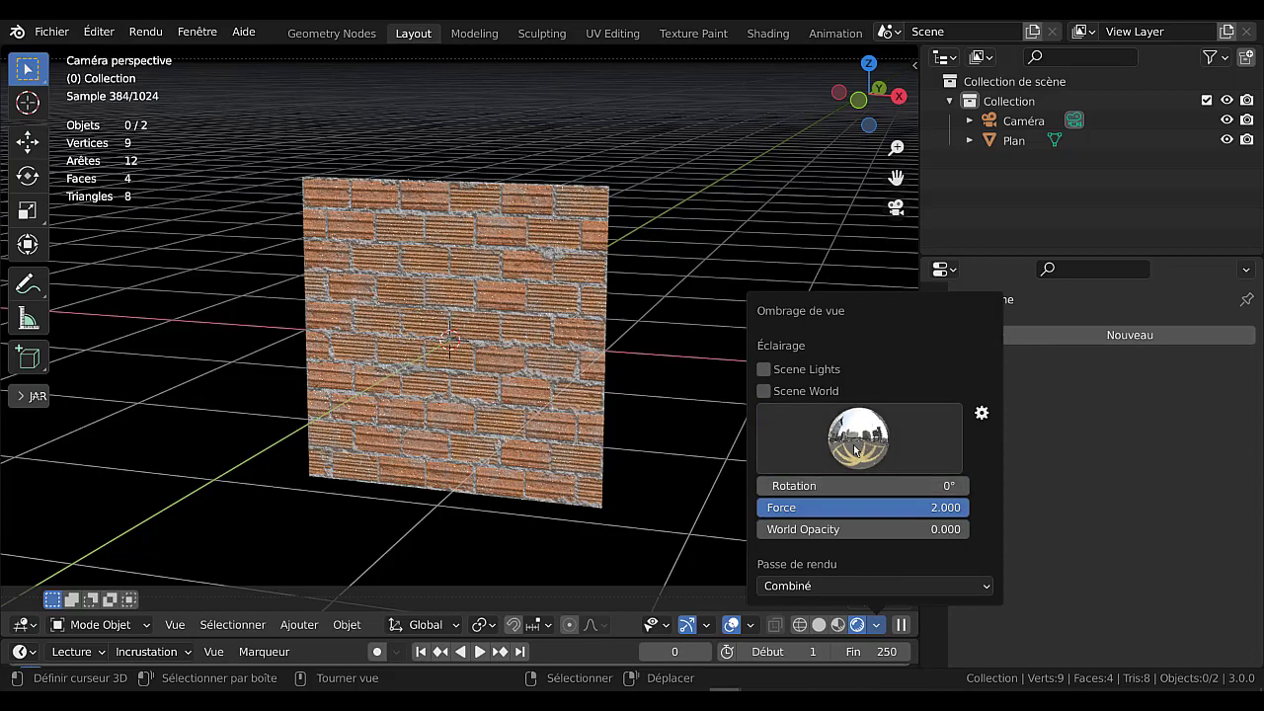
Compare the Scene Lights and Scene World options, keep only Scene Lights enabled, and choose the forest environment for the rendered view.
left_click(763, 390)
left_click(763, 391)
left_click(763, 369)
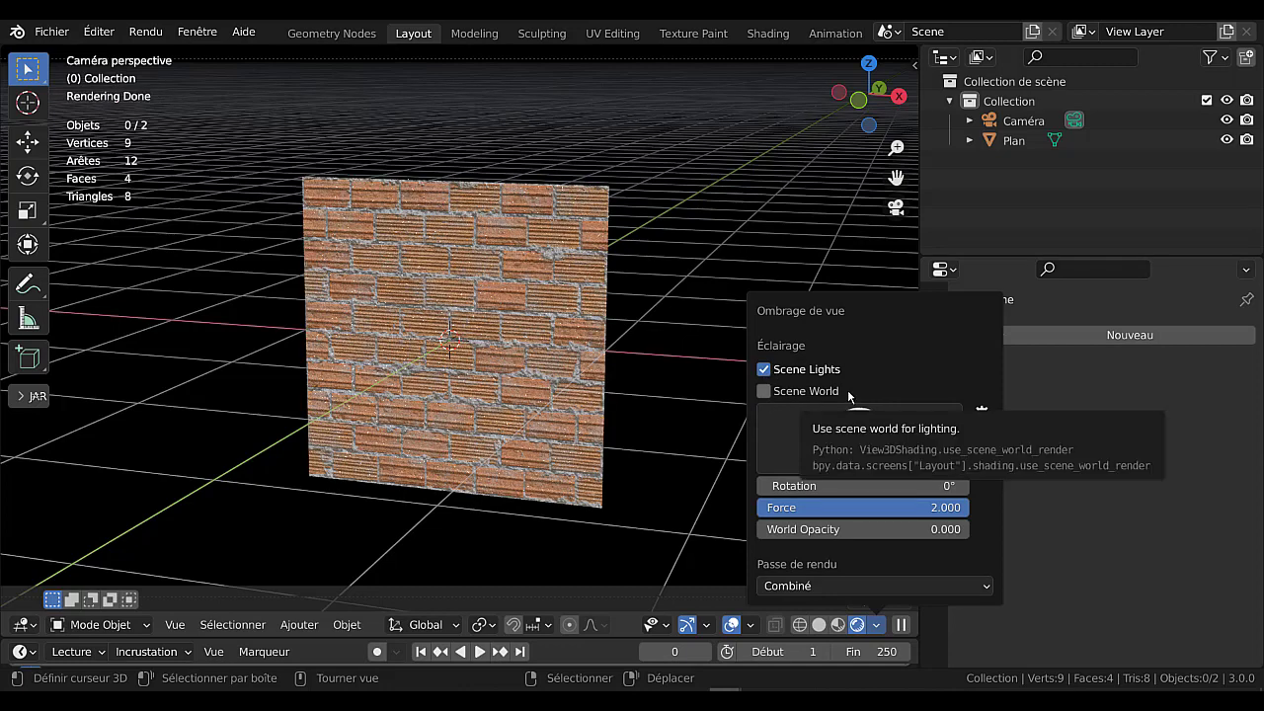
left_click(763, 390)
left_click(763, 371)
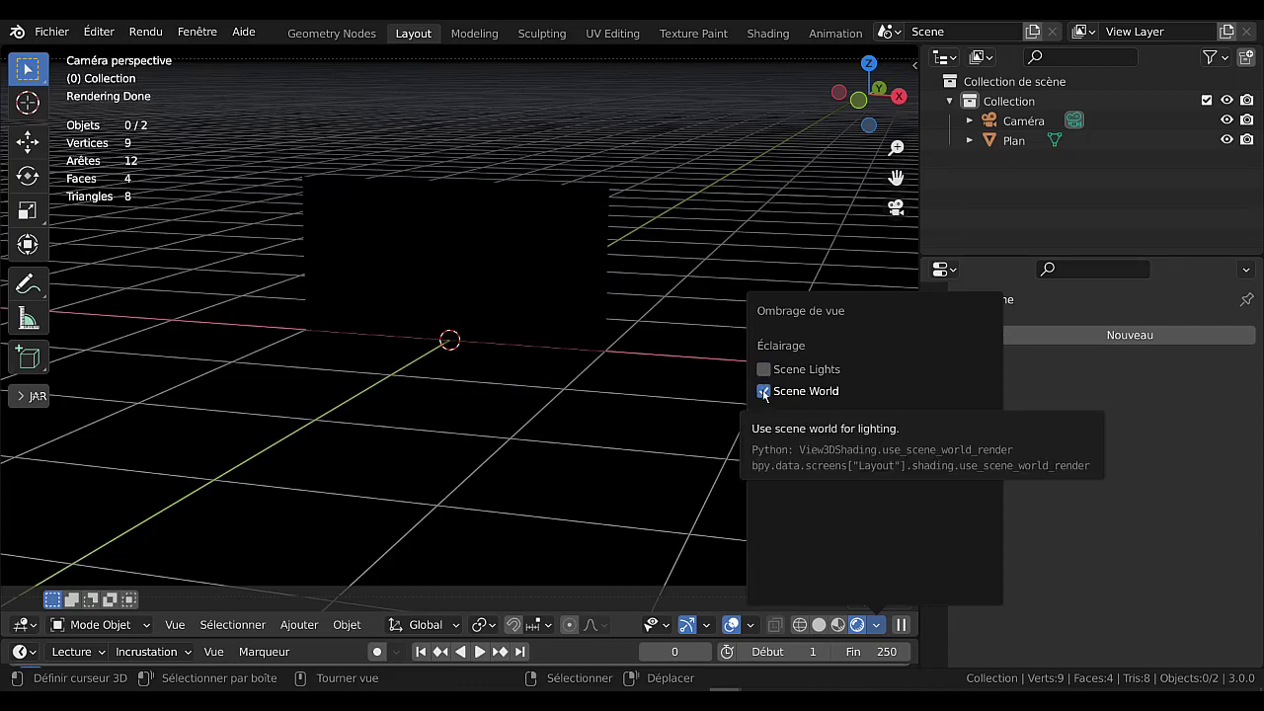
left_click(763, 369)
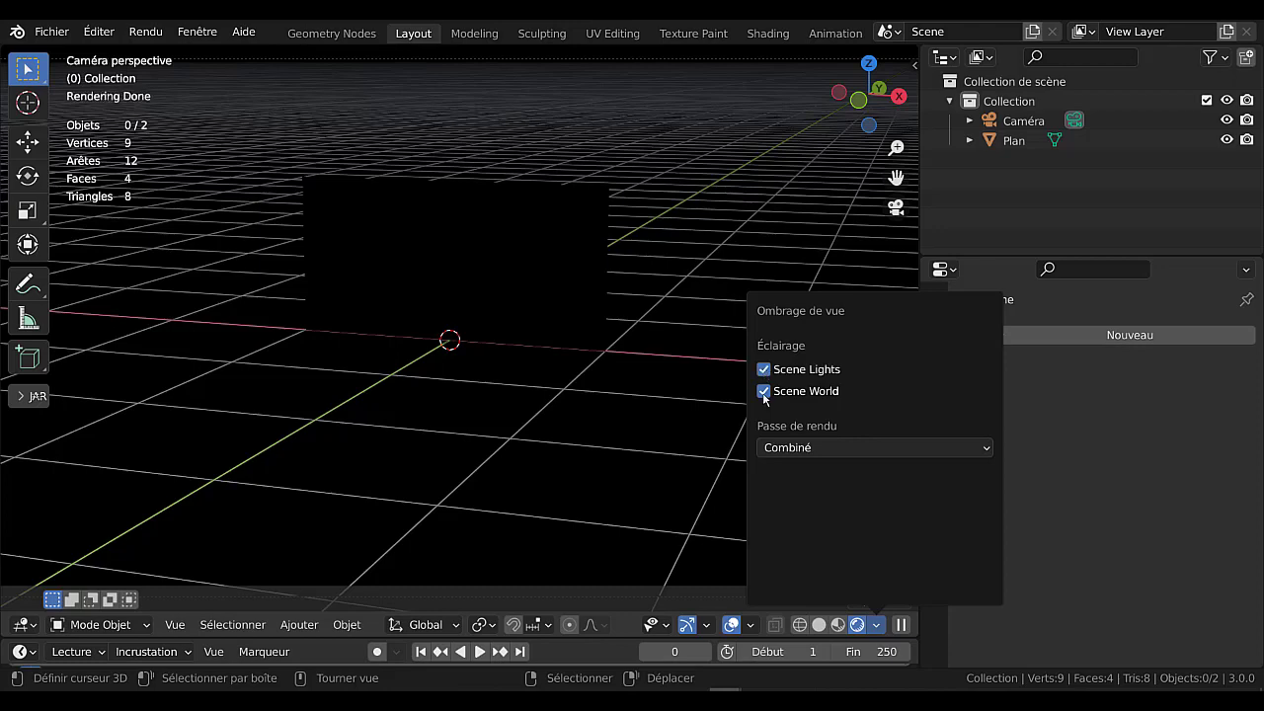
left_click(763, 391)
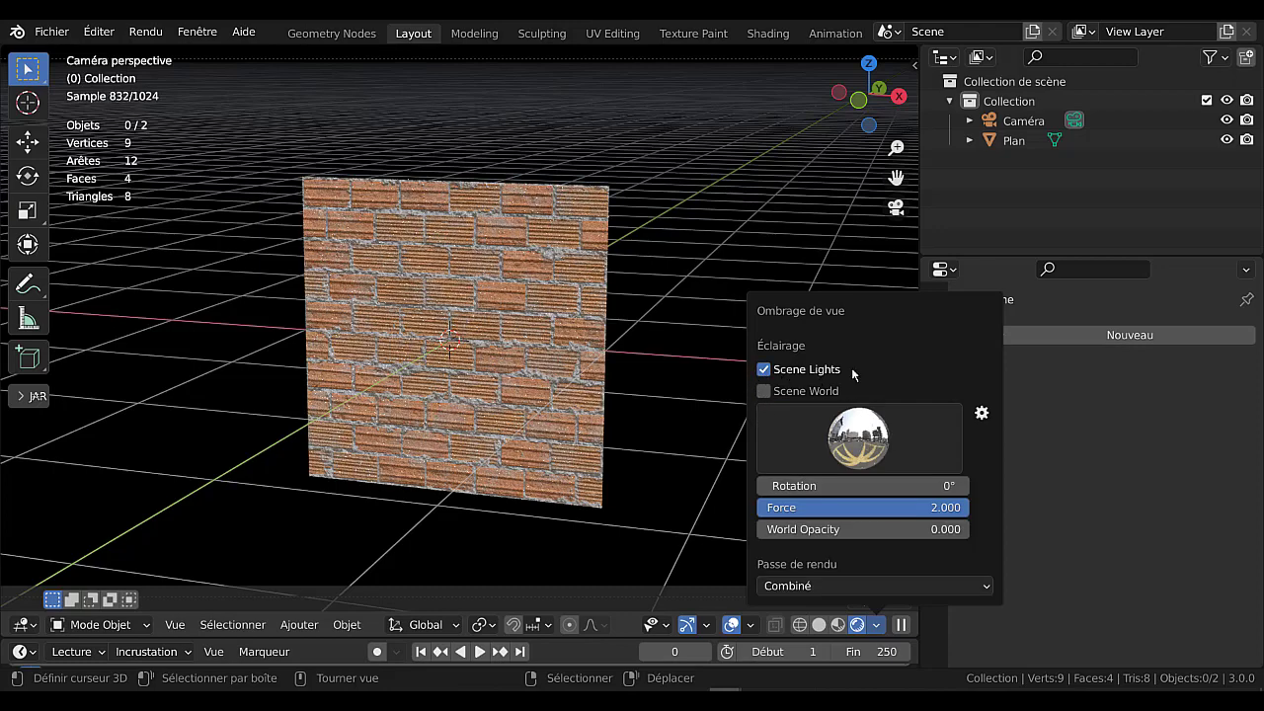
left_click(873, 455)
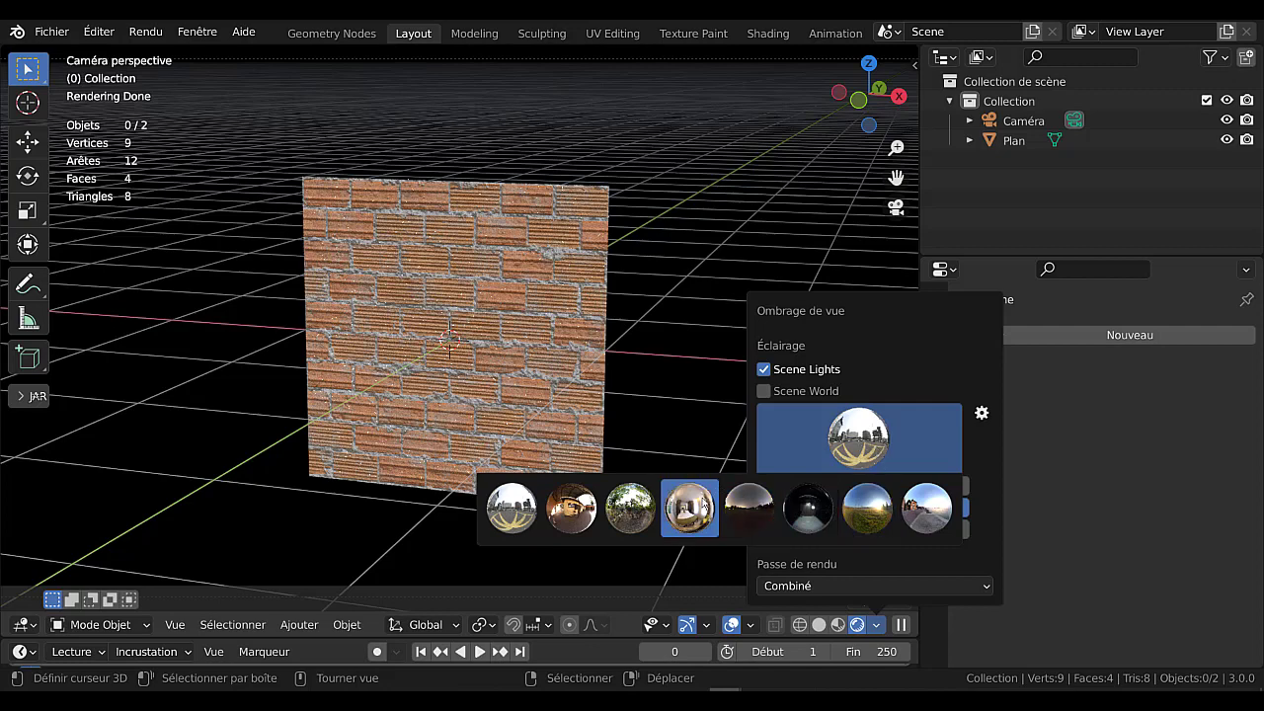
left_click(641, 511)
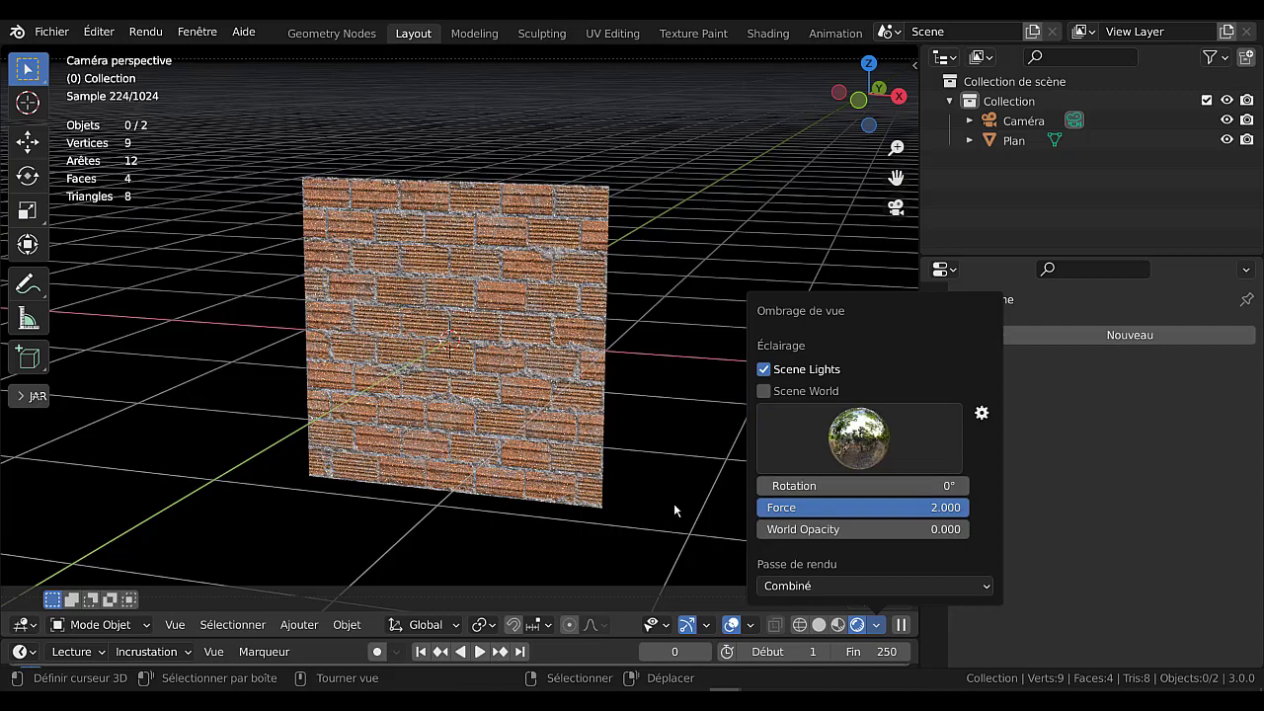
Leave the camera view of the brick plane and switch the viewport to Material Preview shading.
scroll(686, 477, "down", 3)
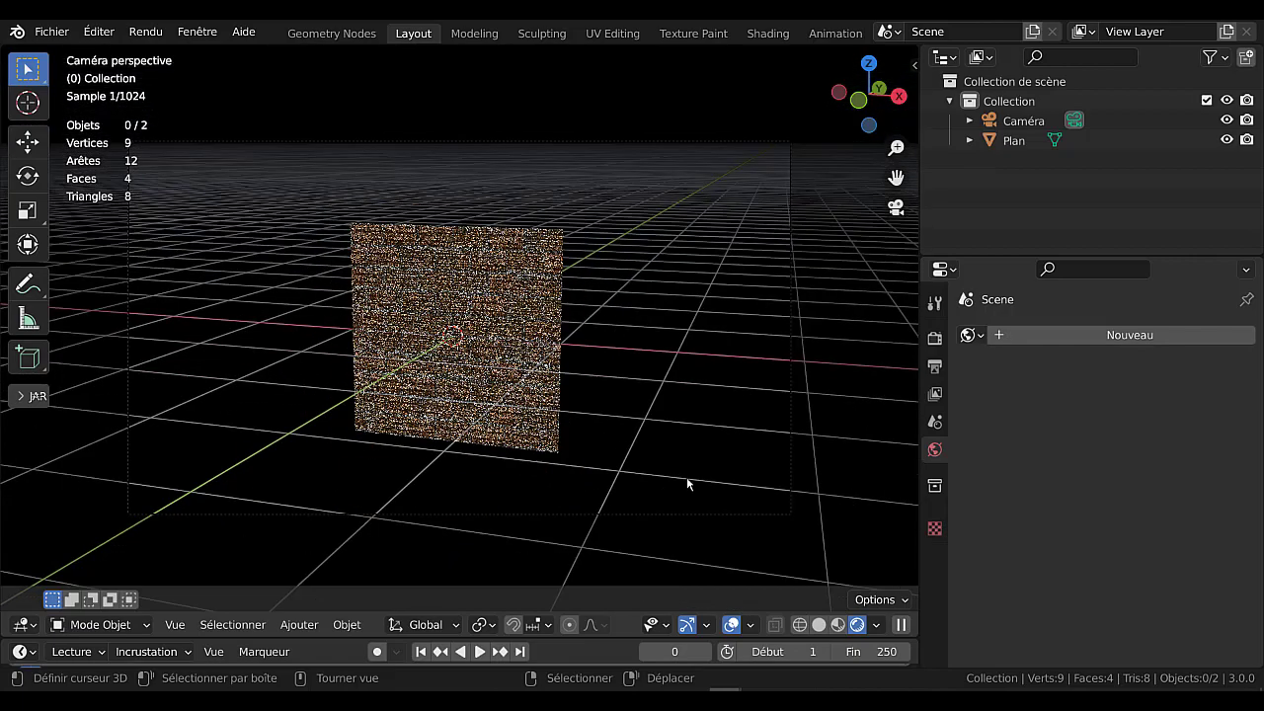
scroll(692, 477, "up", 4)
middle_click_drag(779, 496, 743, 486)
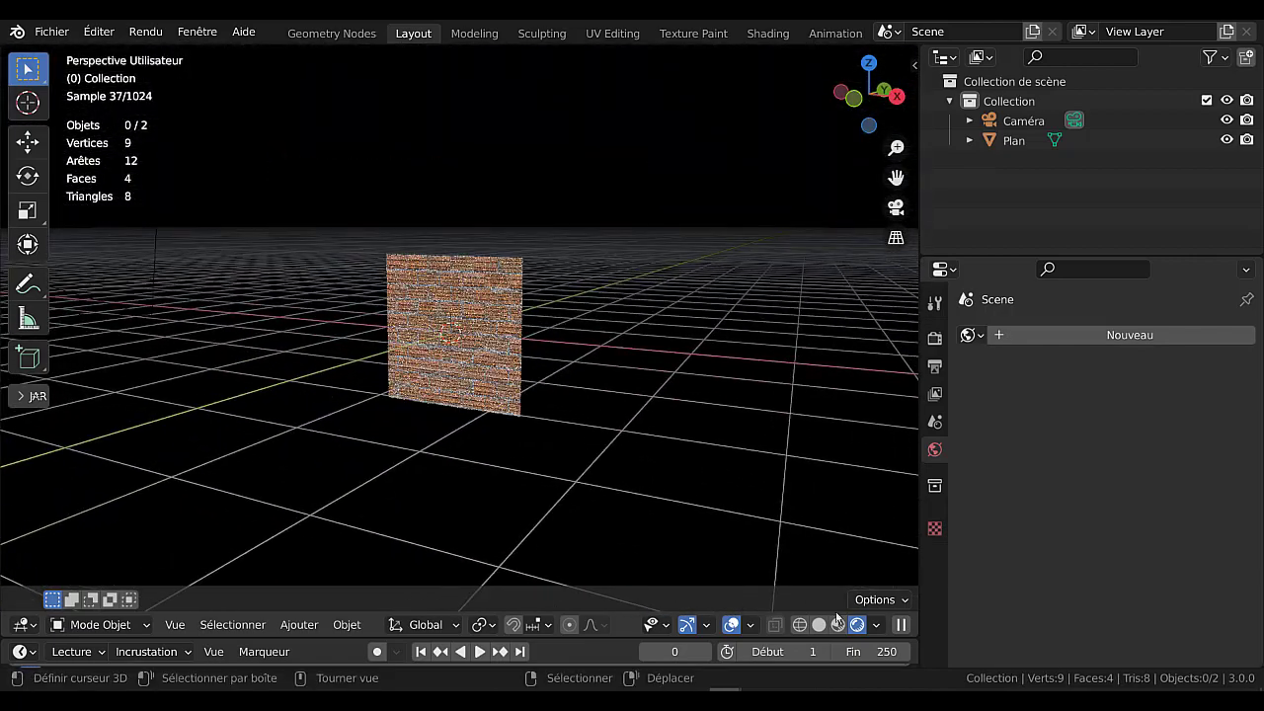
left_click(836, 624)
scroll(632, 505, "up", 3)
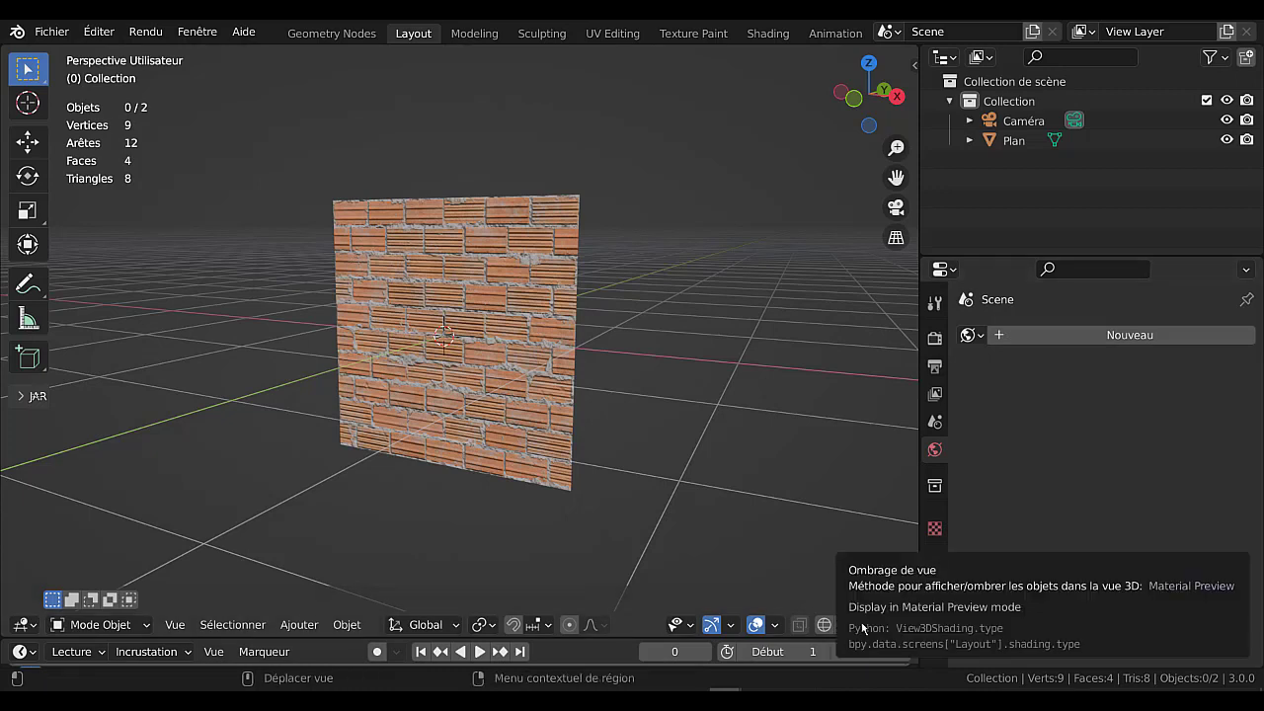
Compare the brick plane under the meadow, blue-sky street, bright interior, warm courtyard and city lighting environments in the Material Preview.
left_click(901, 628)
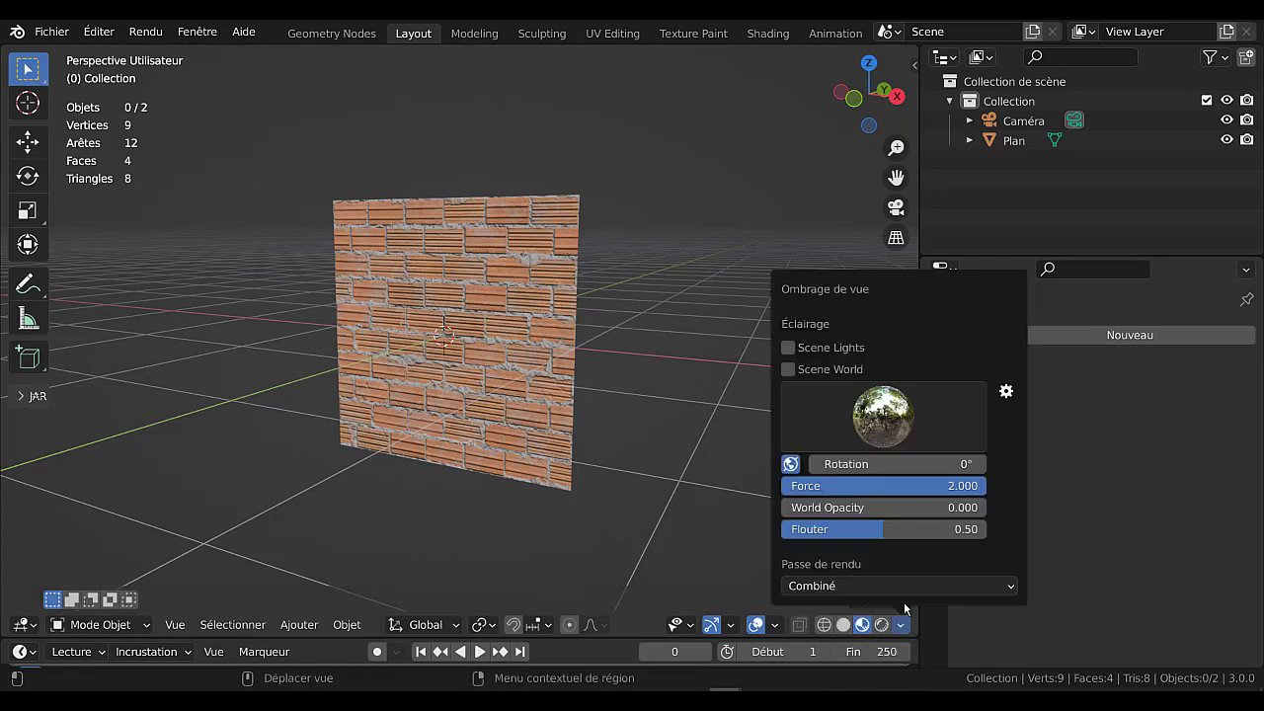
left_click(886, 435)
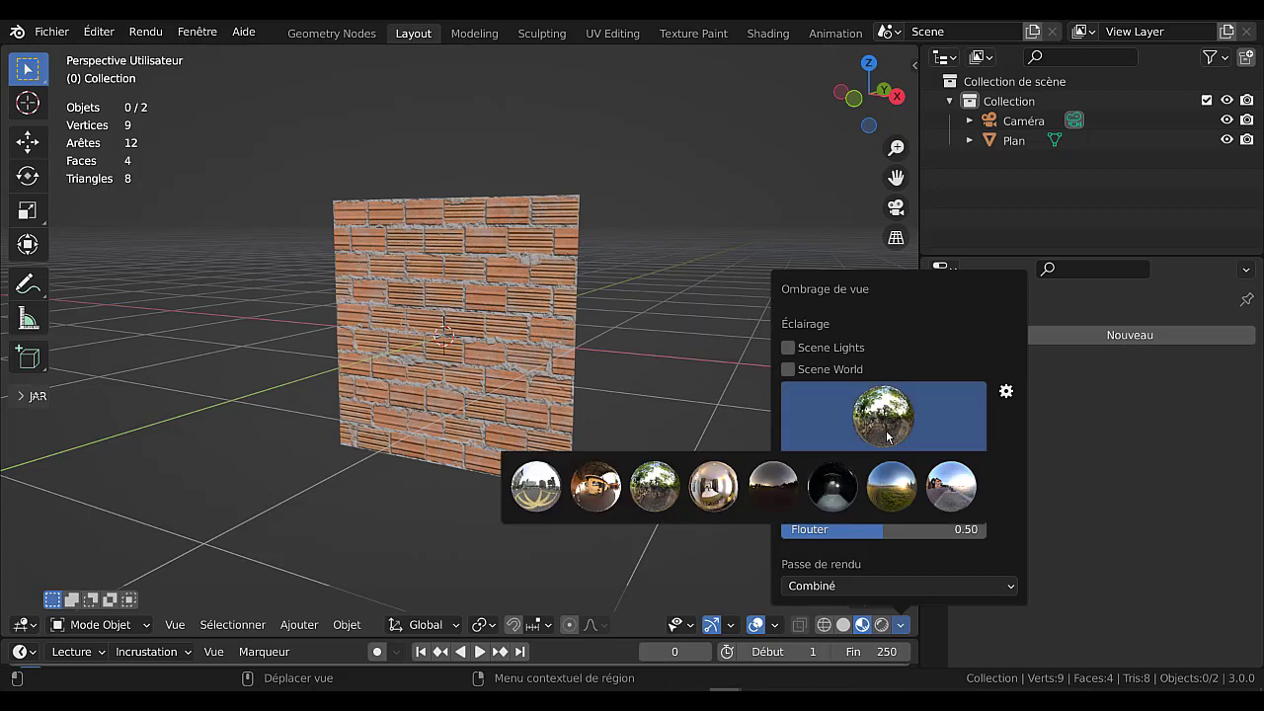
left_click(892, 494)
left_click(878, 418)
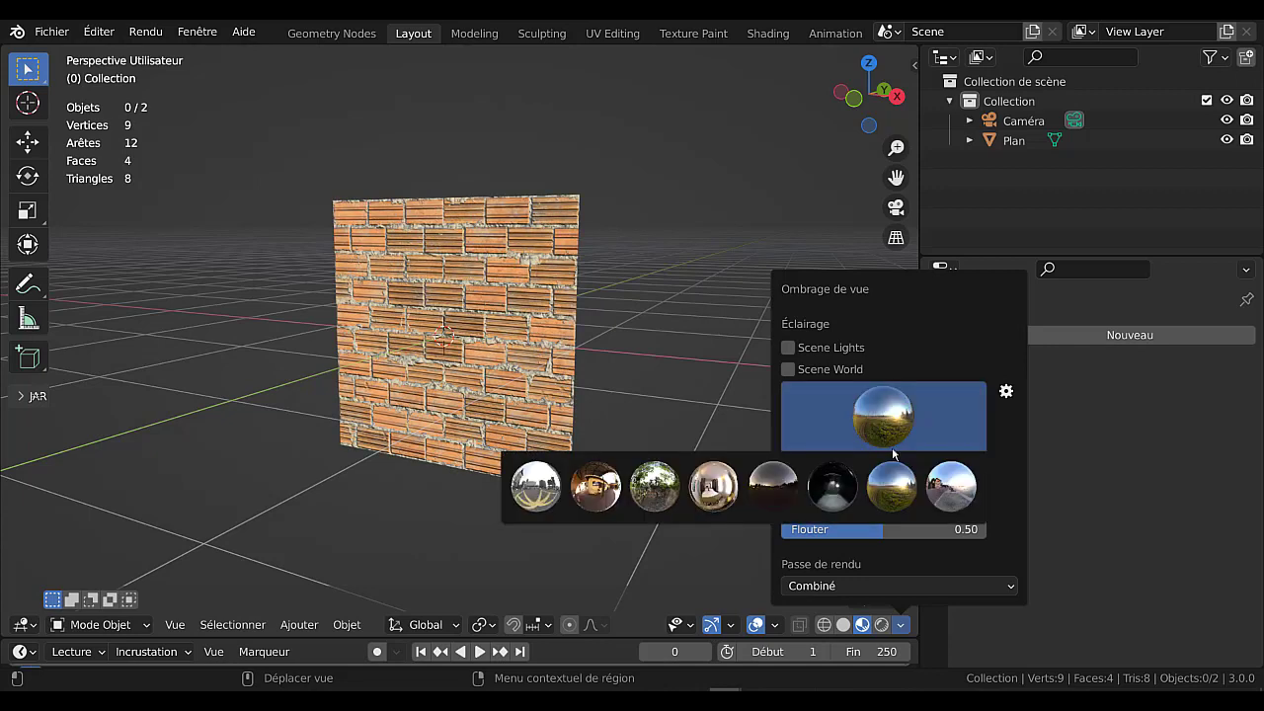
left_click(951, 491)
left_click(878, 434)
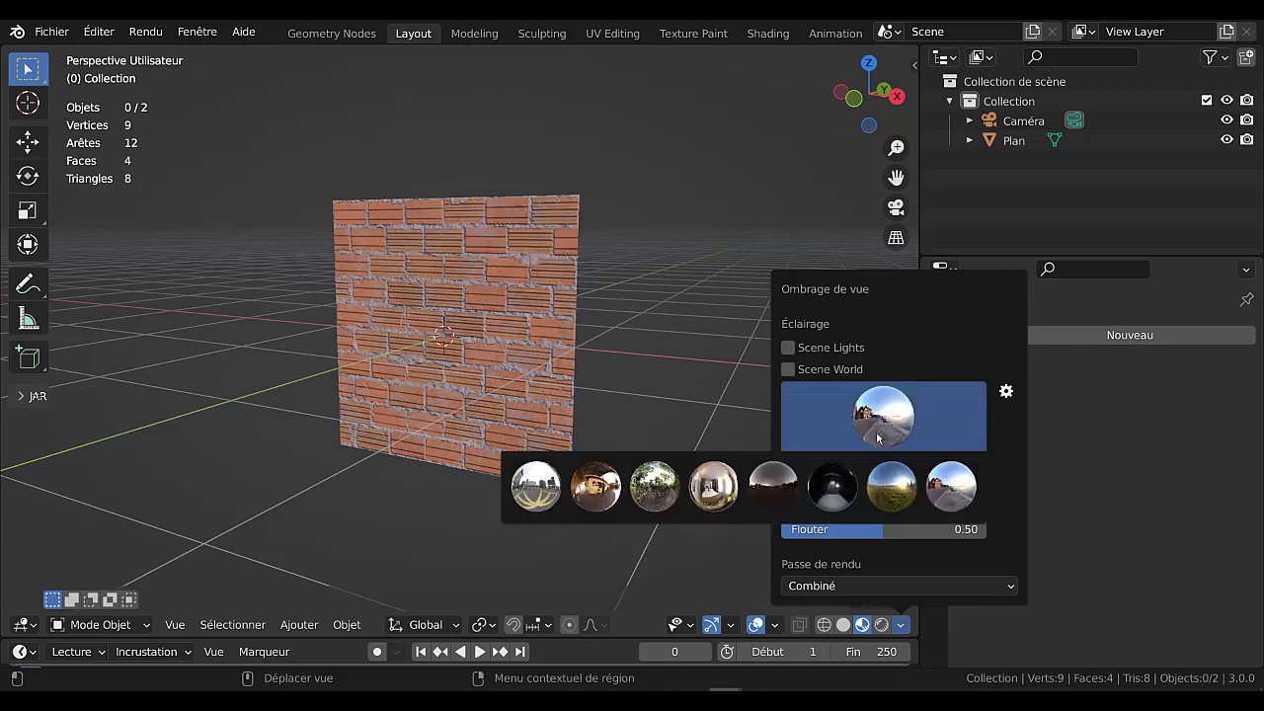
left_click(731, 492)
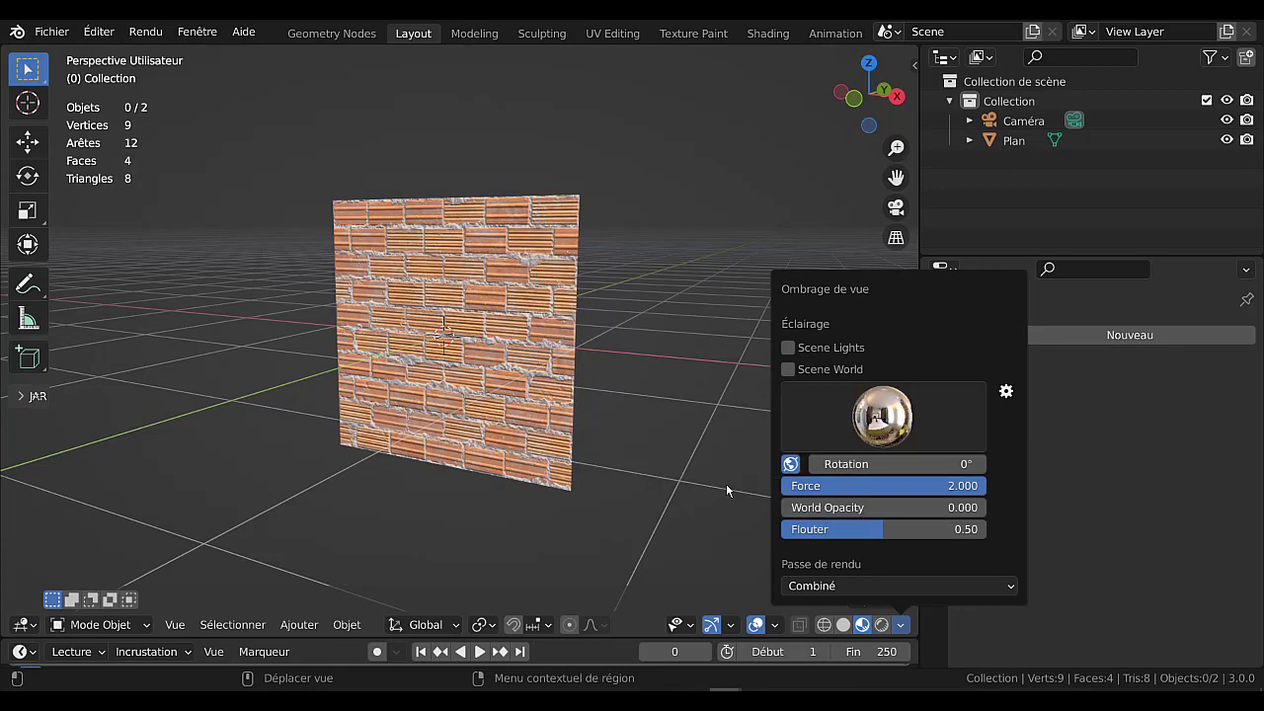
left_click(878, 427)
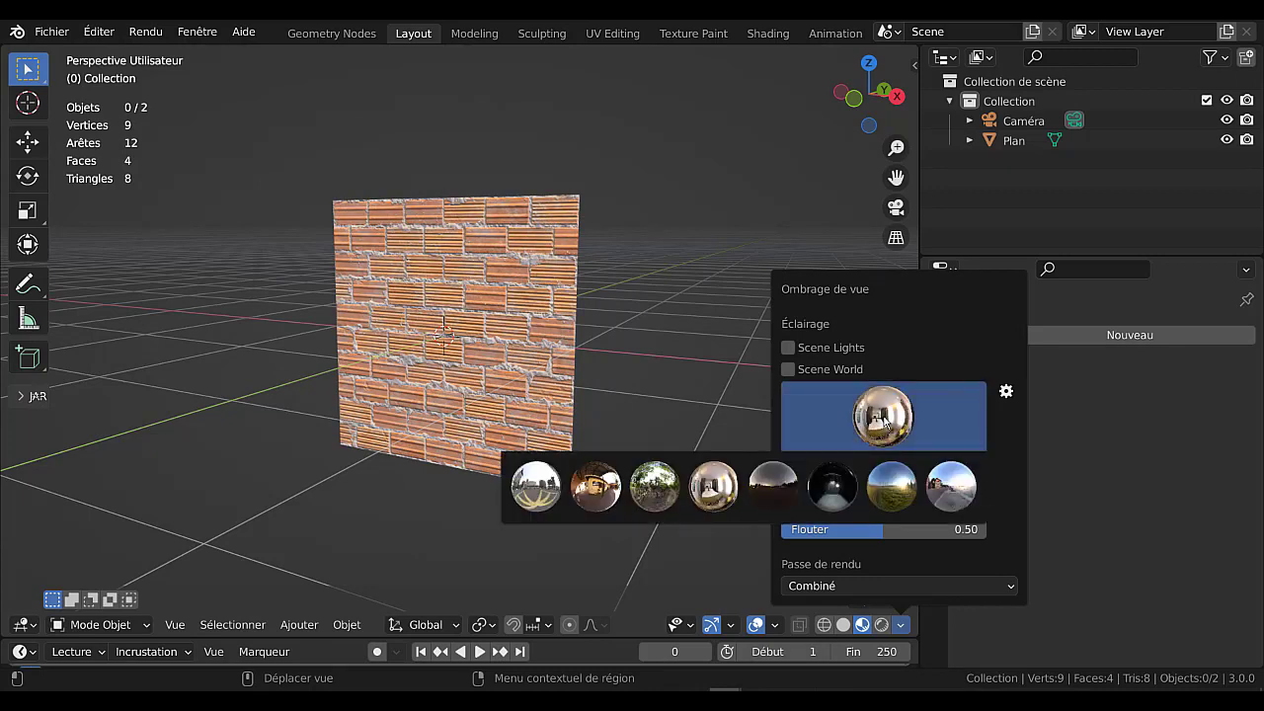
left_click(587, 493)
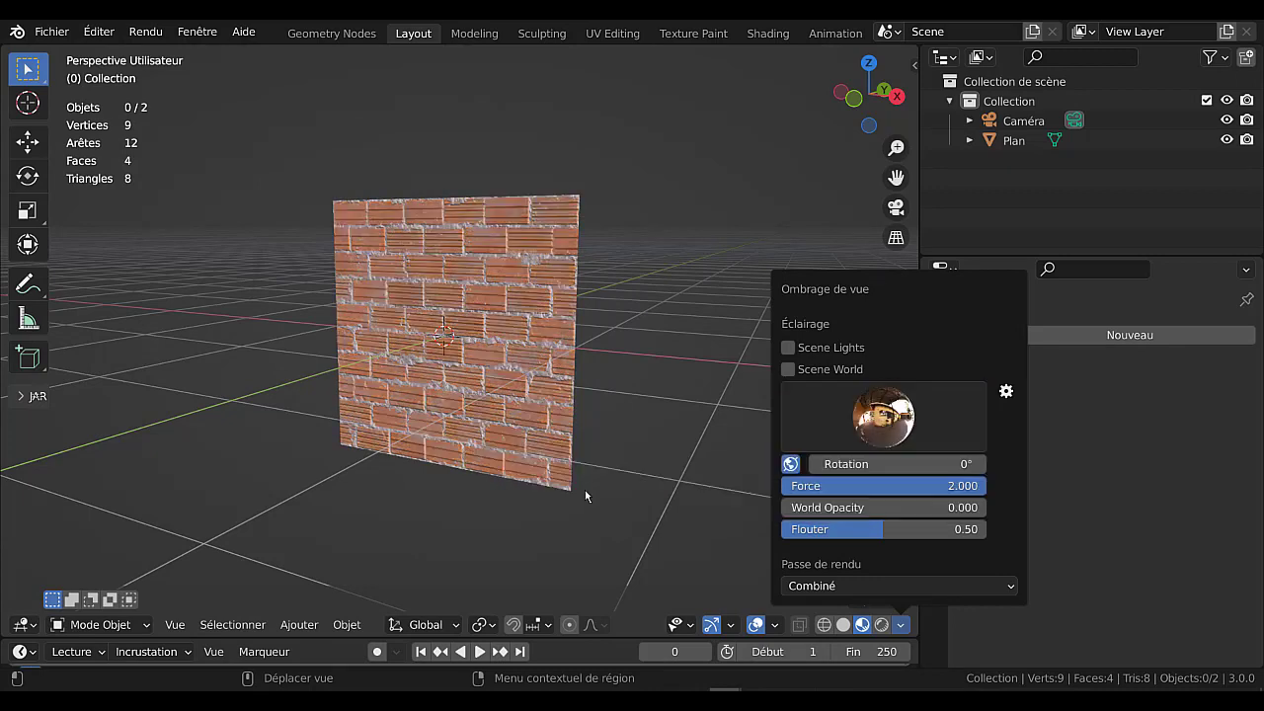
left_click(894, 418)
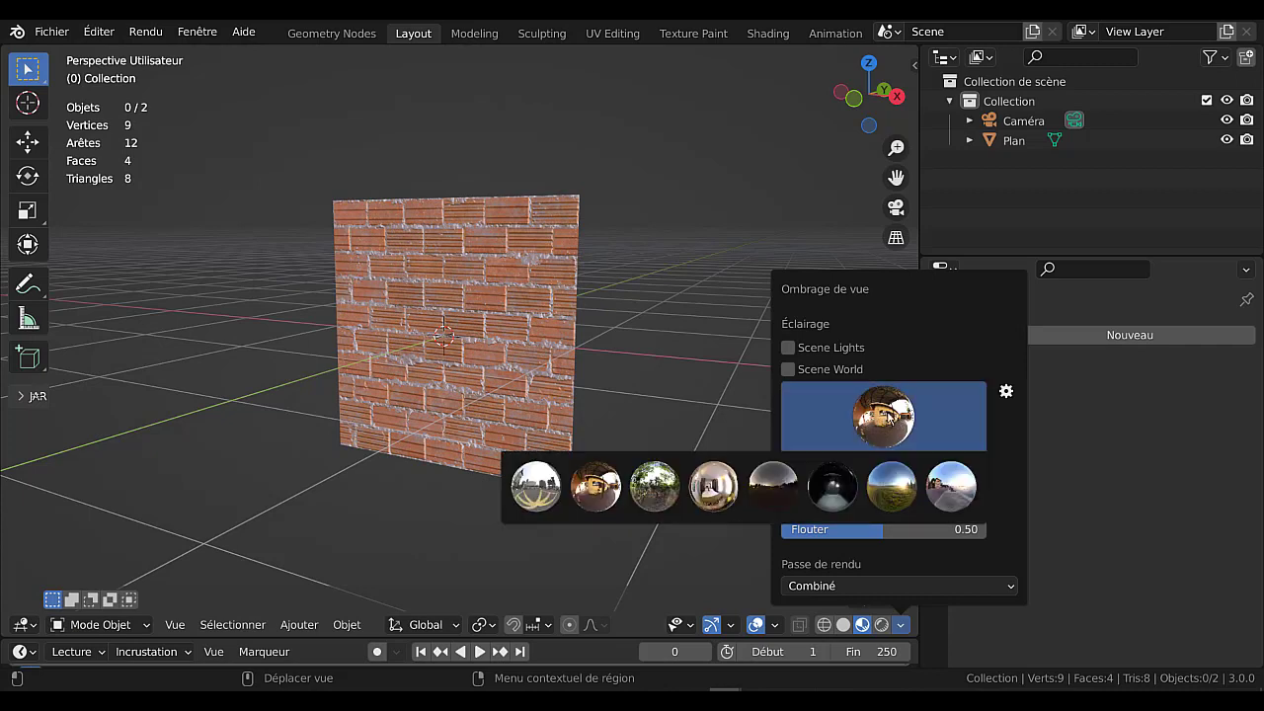
left_click(536, 493)
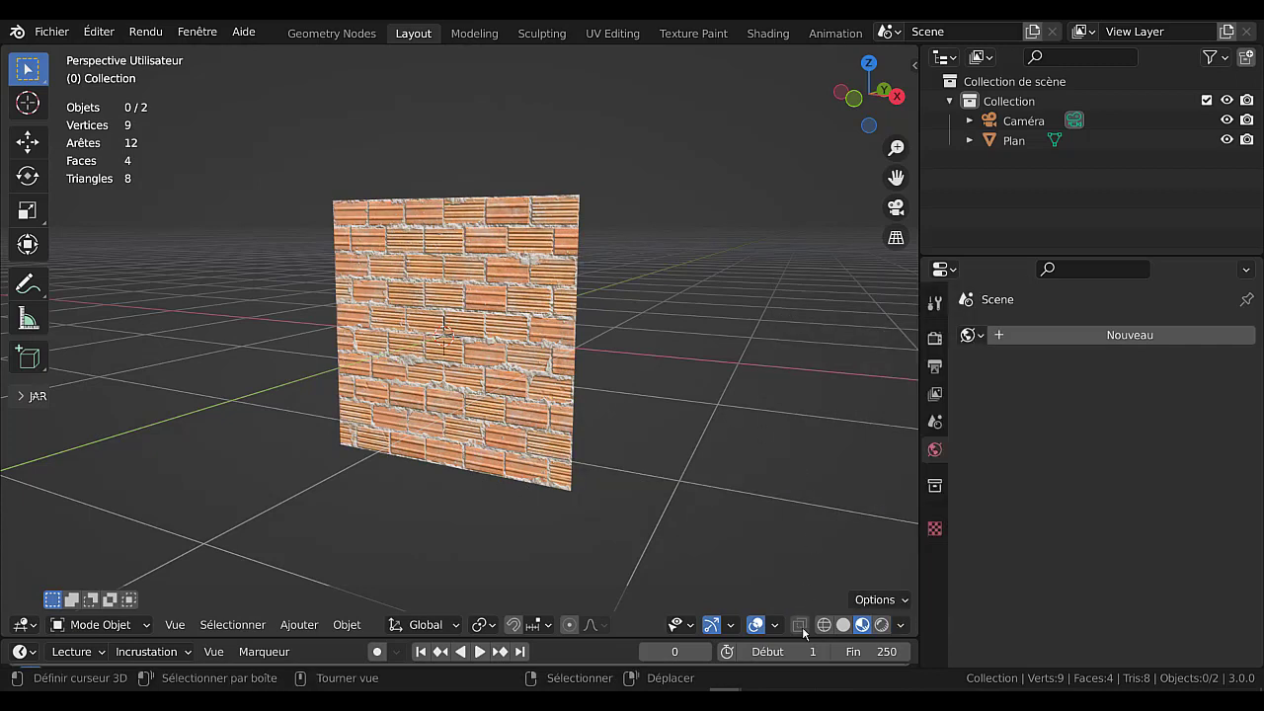
Light the Material Preview with the forest environment and inspect the brick relief up close.
left_click(900, 624)
left_click(886, 435)
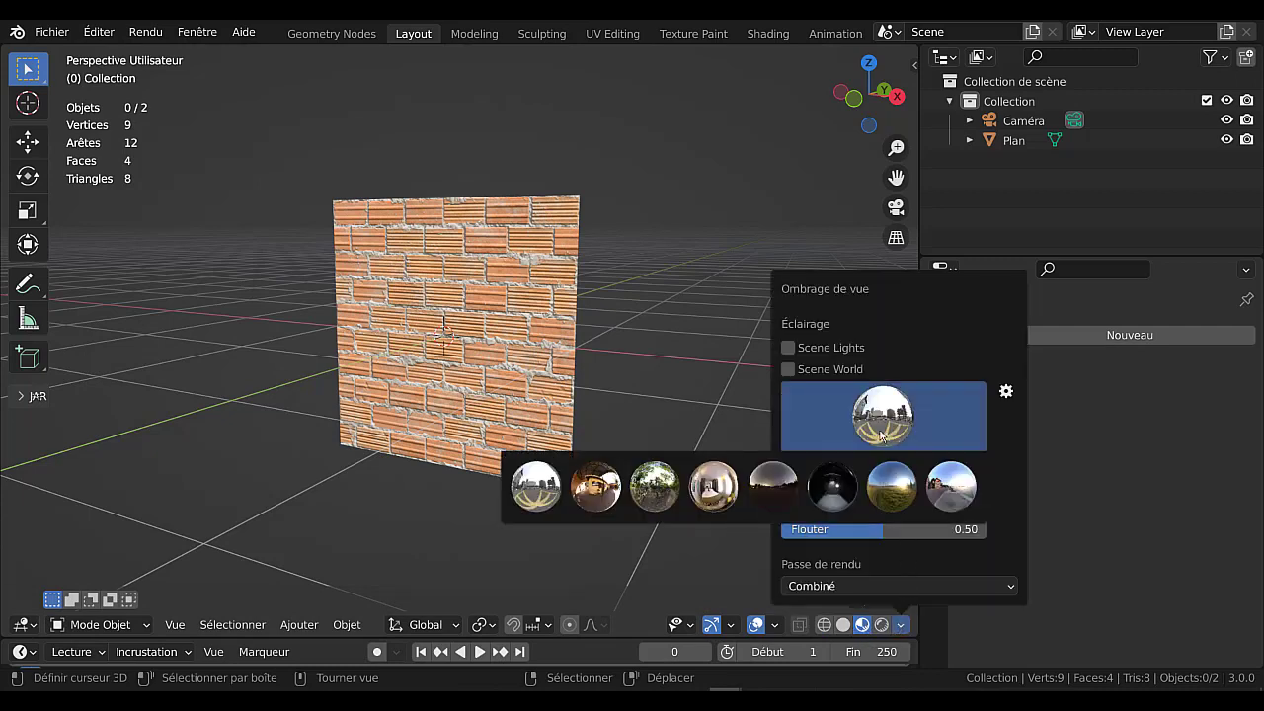
left_click(655, 483)
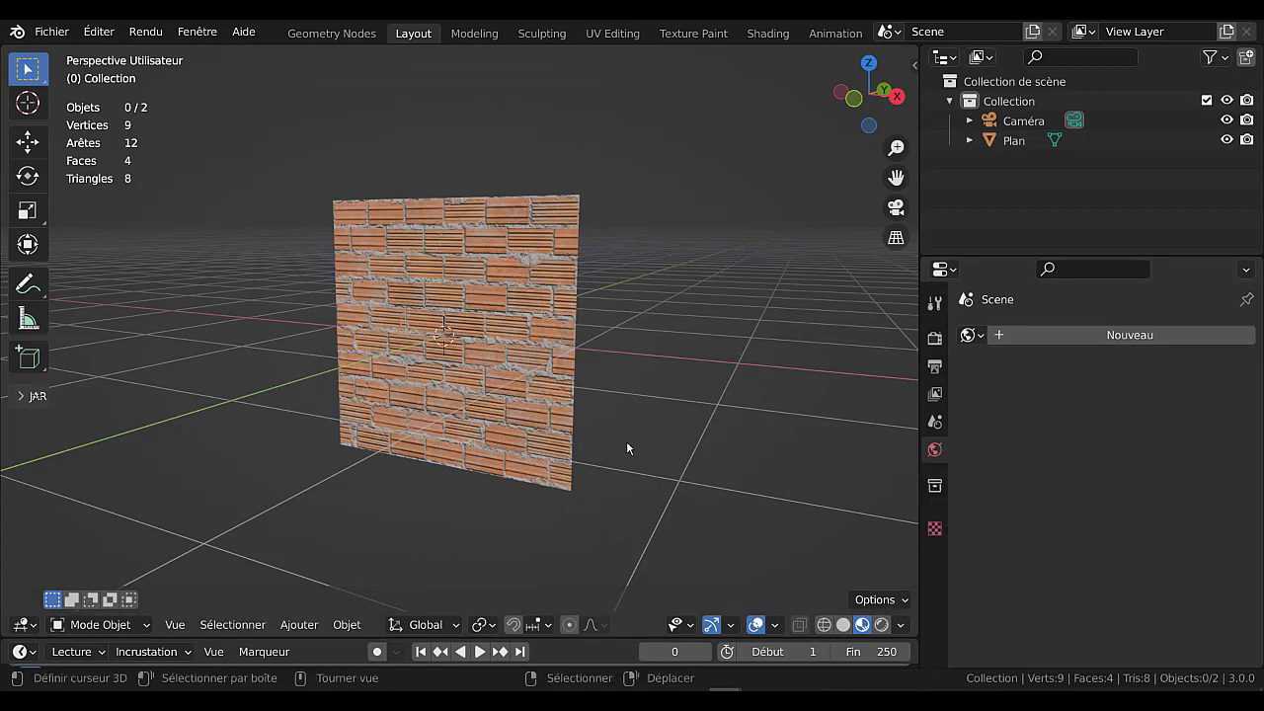
scroll(626, 445, "up", 4)
scroll(693, 469, "down", 2)
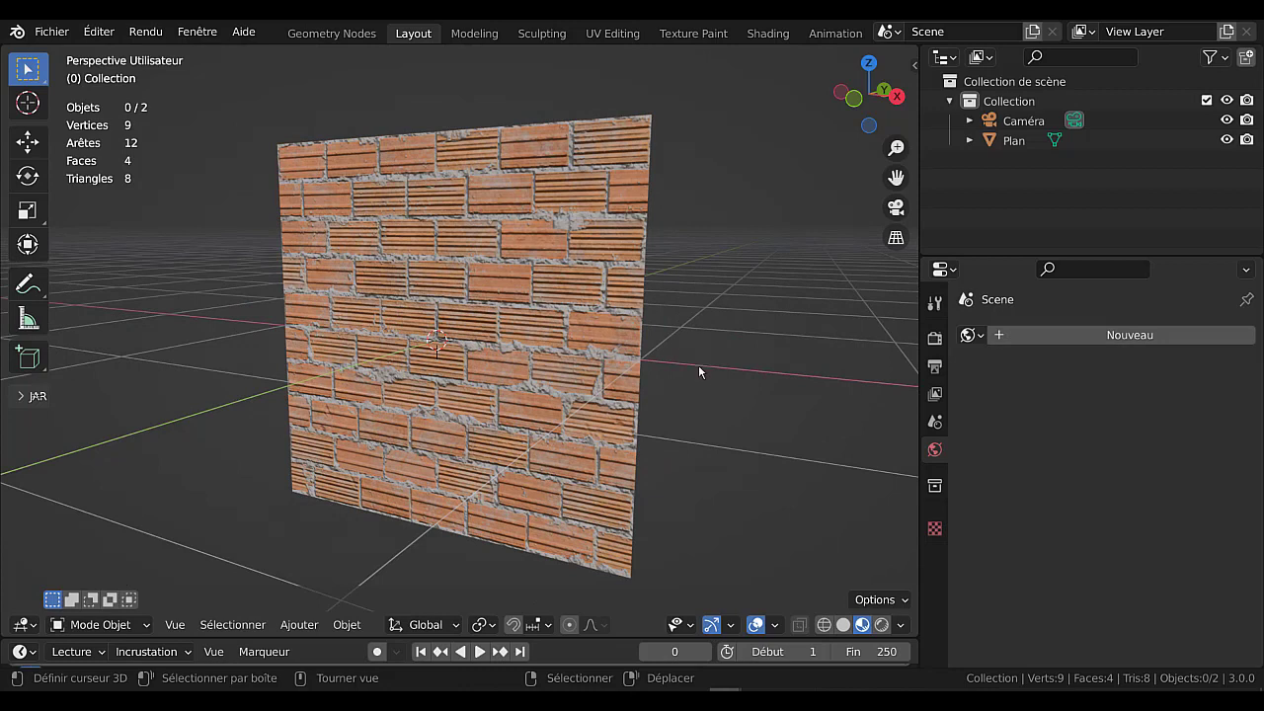
Change the Material Preview lighting to the bright interior environment and inspect the brick relief.
left_click(899, 624)
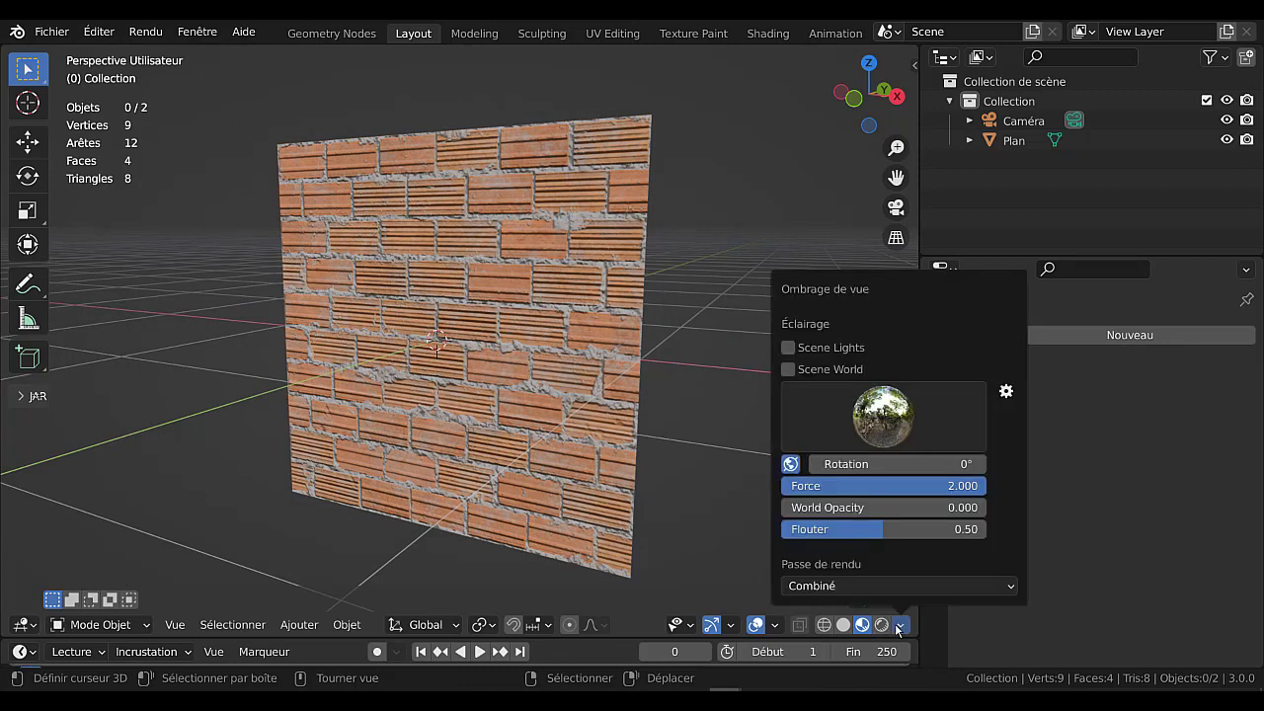
left_click(877, 440)
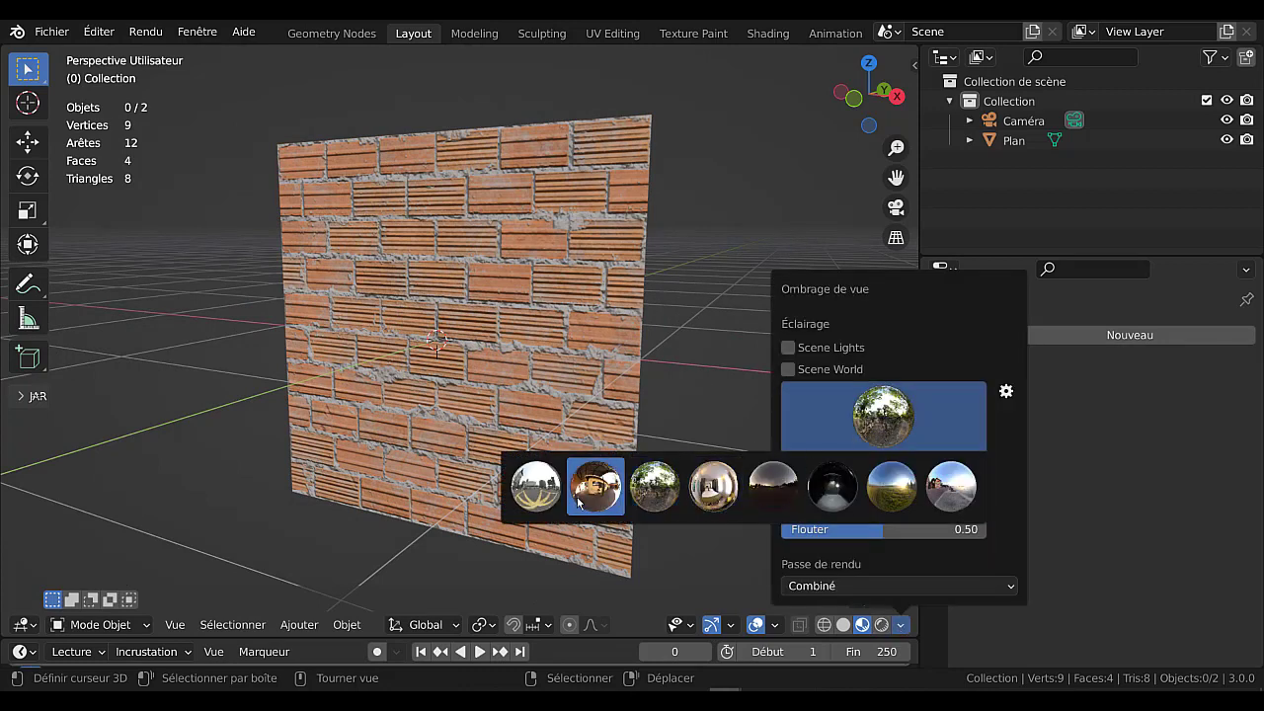
left_click(710, 498)
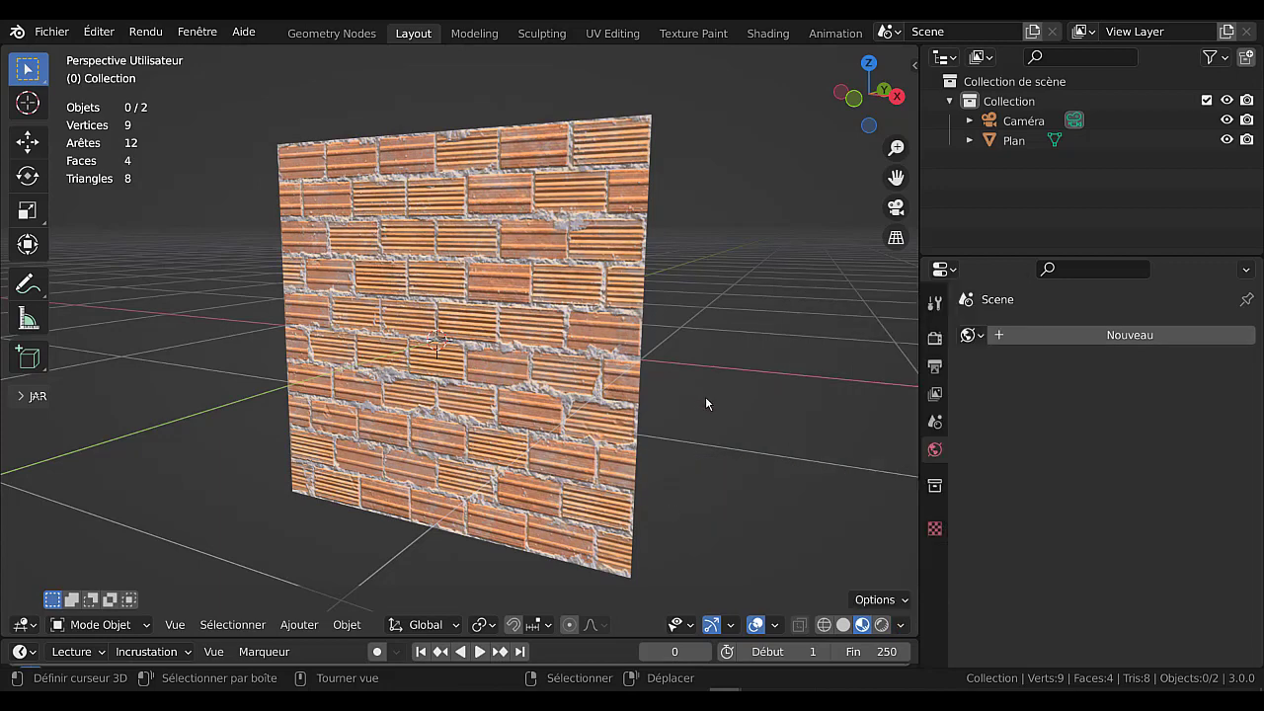
scroll(705, 400, "up", 2)
scroll(705, 398, "down", 2)
Switch the viewport to Rendered shading and create a new world for the scene.
left_click_drag(917, 412, 882, 416)
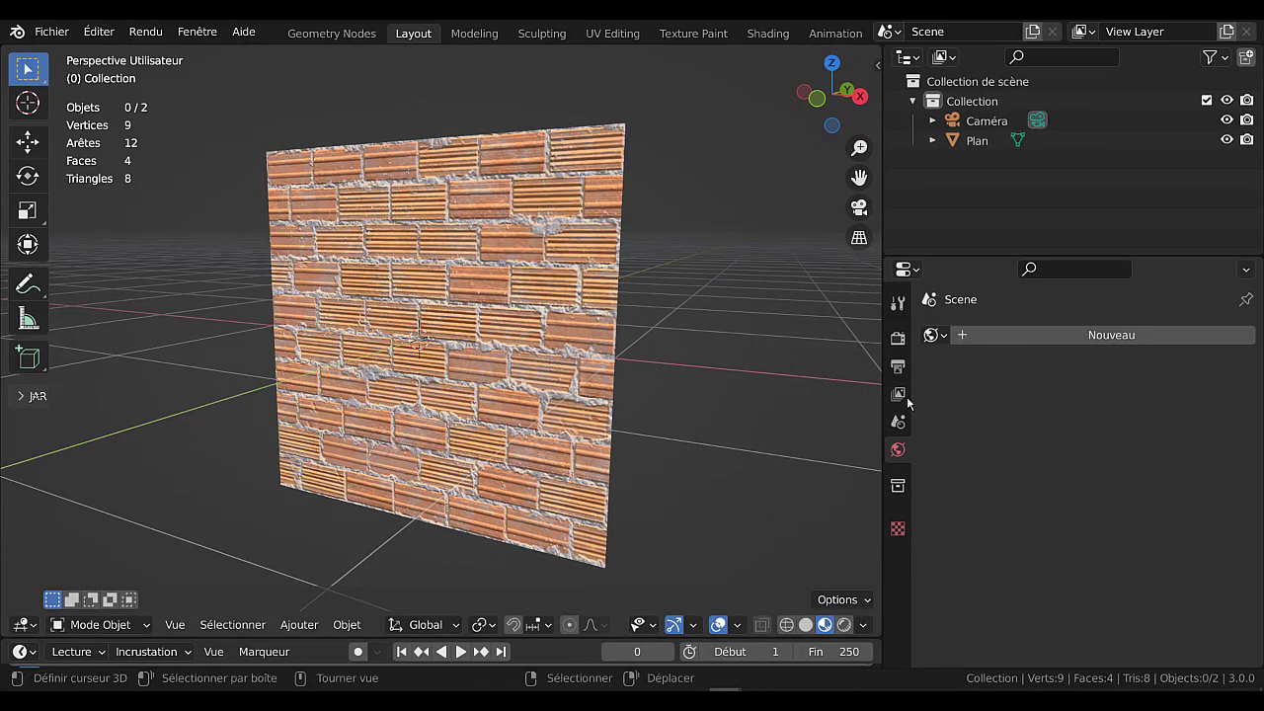
left_click(933, 335)
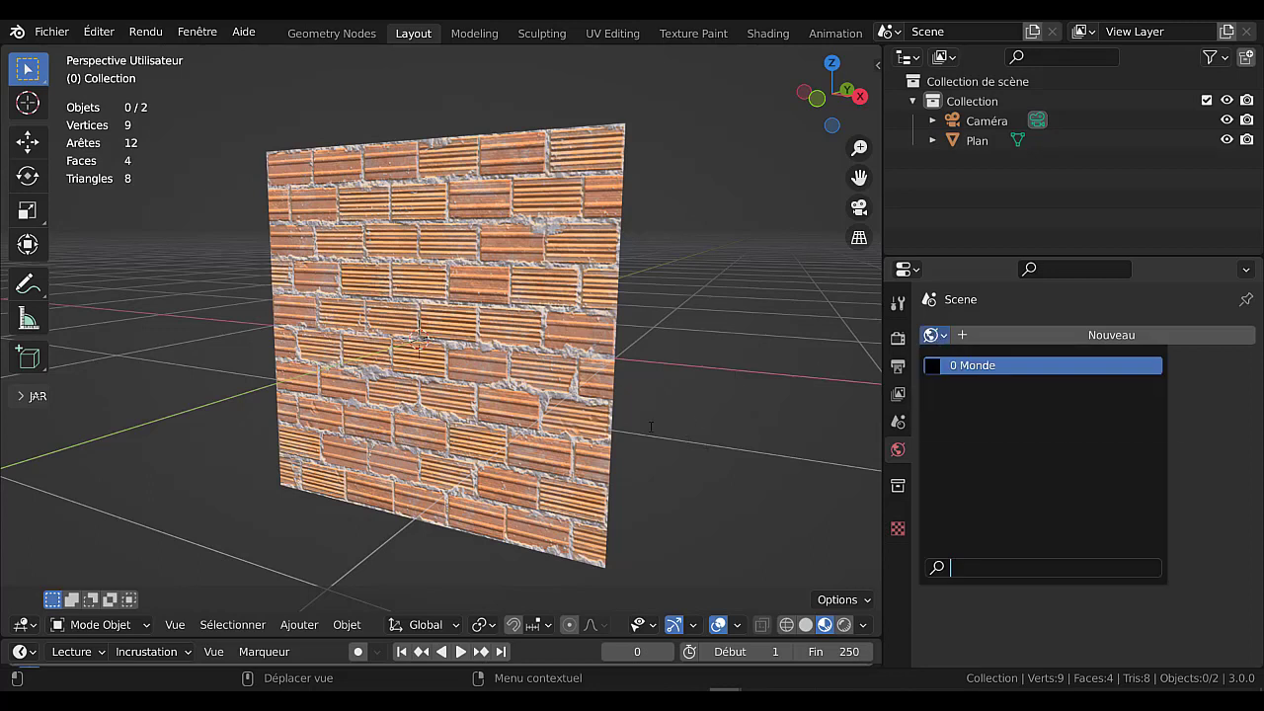
left_click(844, 624)
left_click(933, 335)
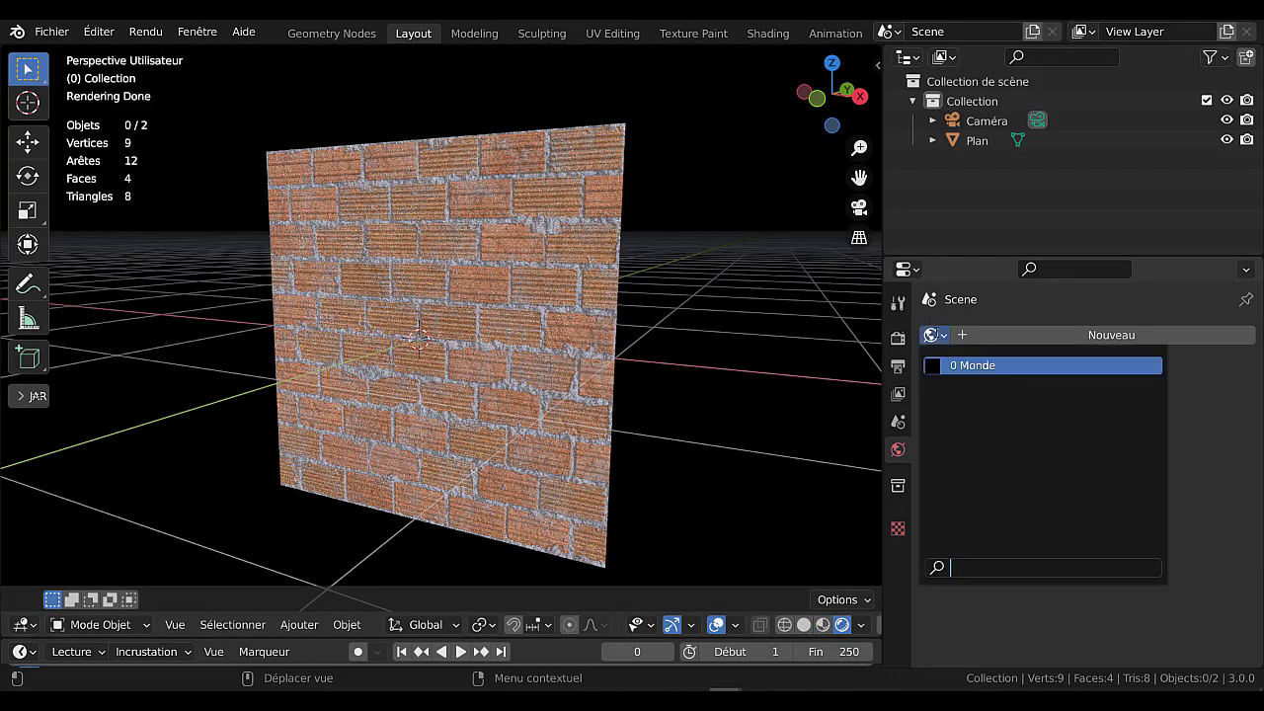
left_click(899, 452)
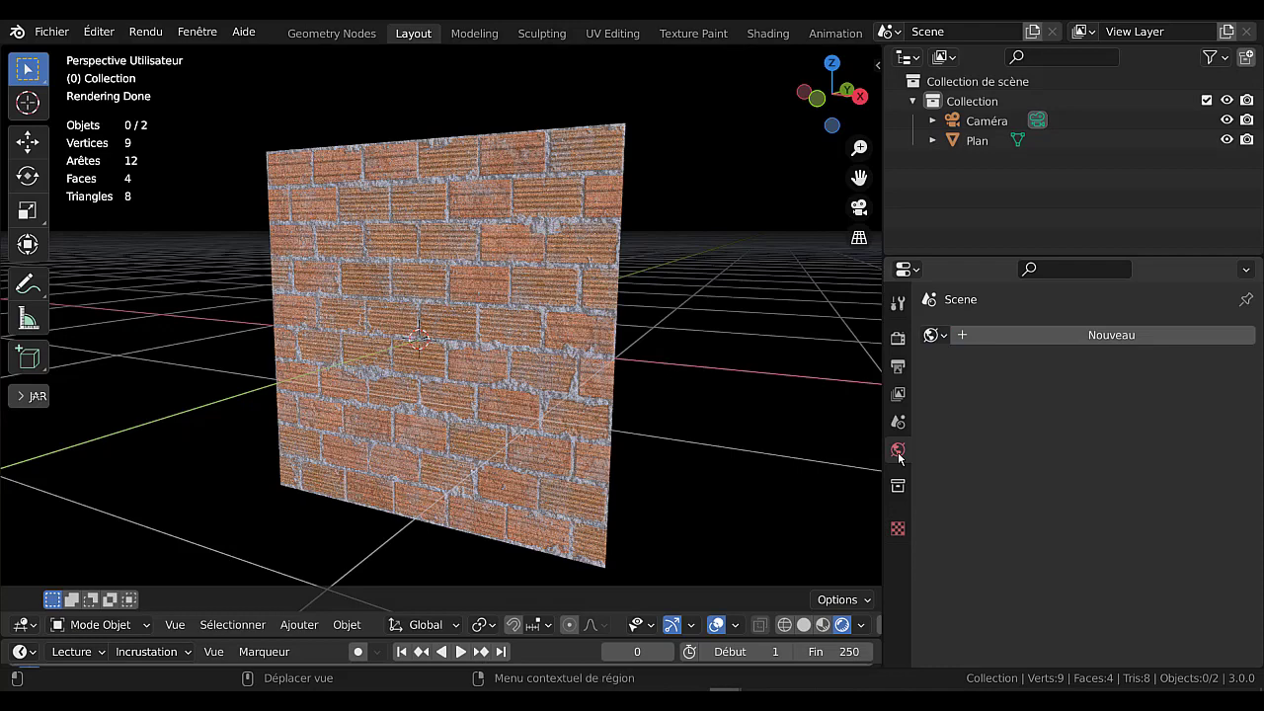
left_click(1050, 335)
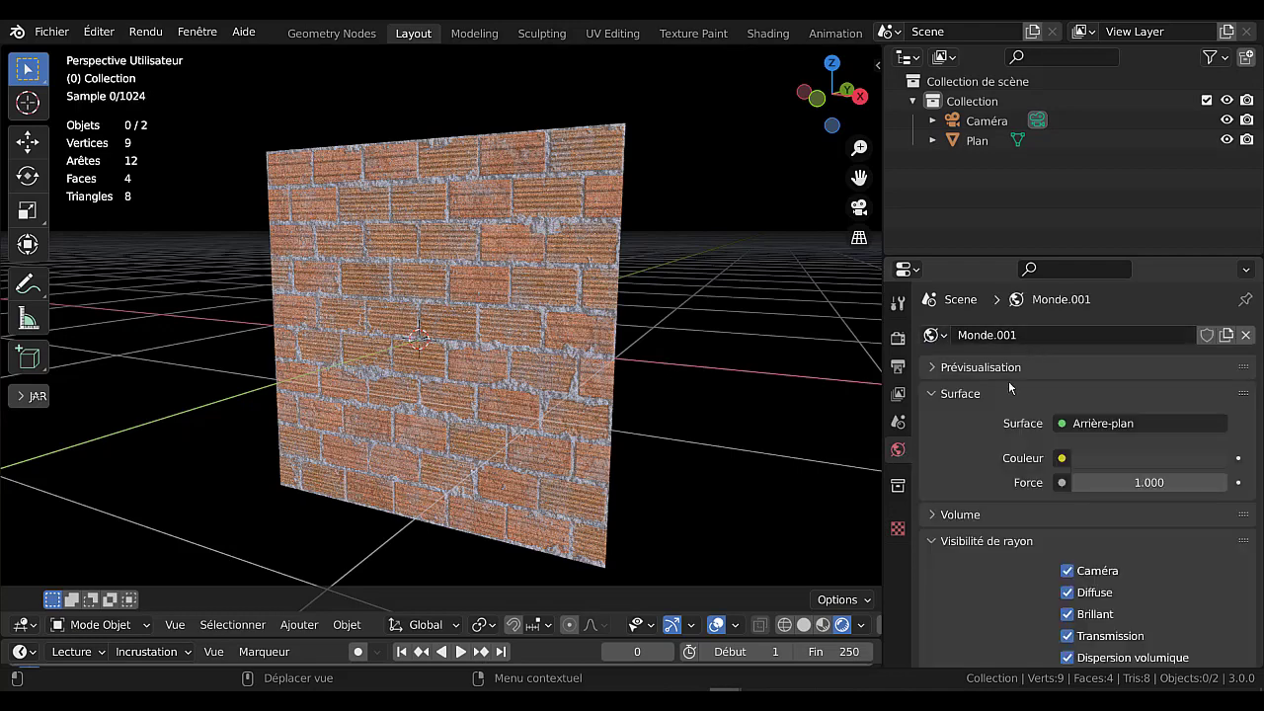
left_click(931, 334)
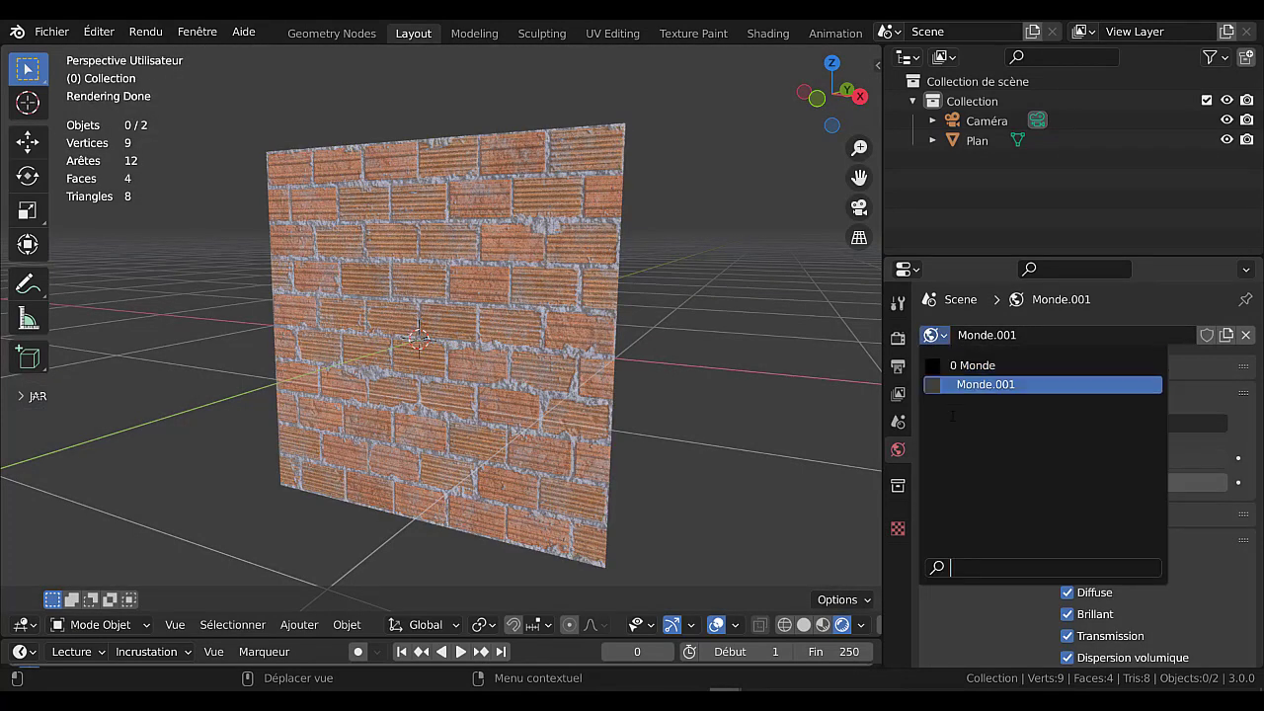
left_click(1133, 379)
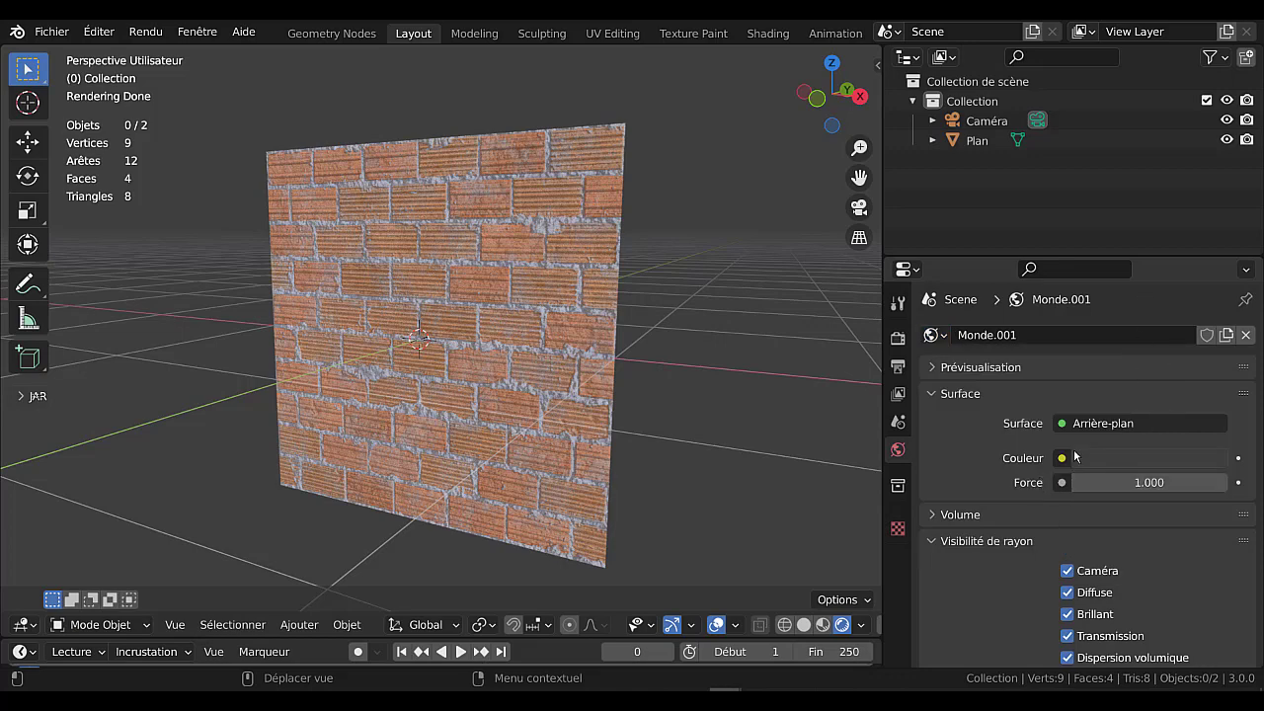
Assign an environment texture to the world's surface colour and use the forest.exr image for it.
left_click(1062, 458)
left_click(1062, 458)
left_click(605, 240)
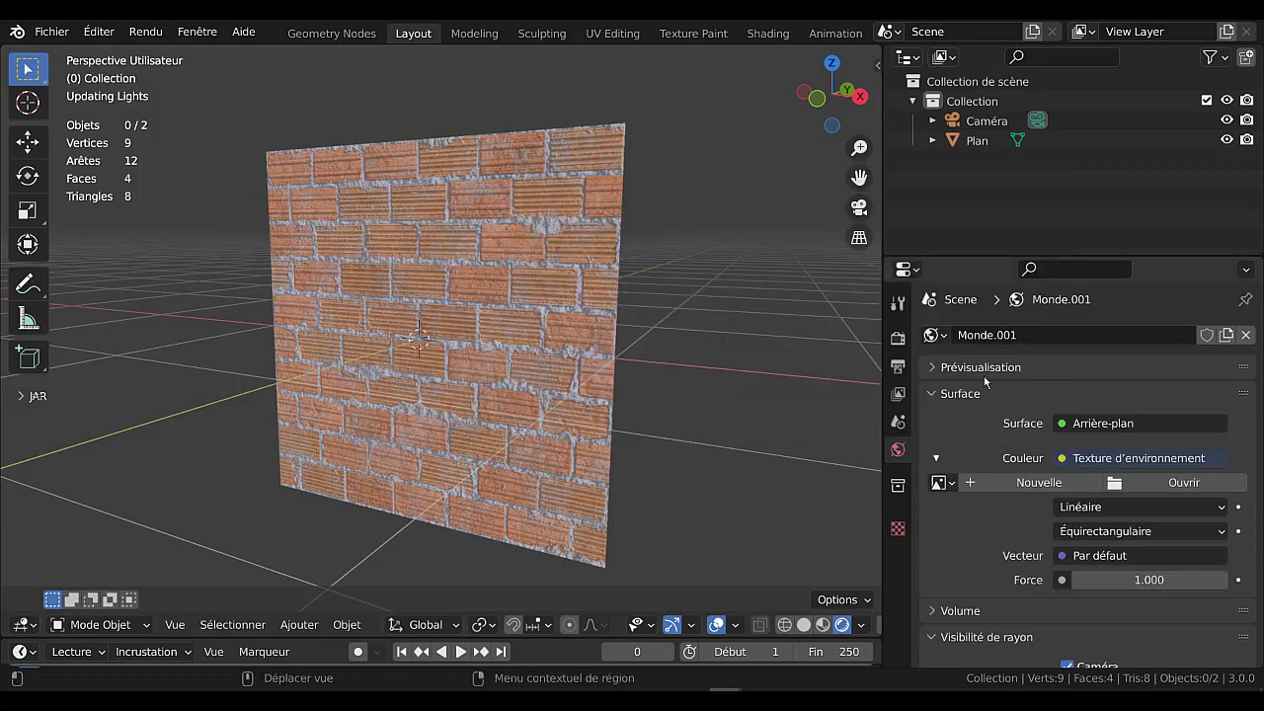
left_click(938, 481)
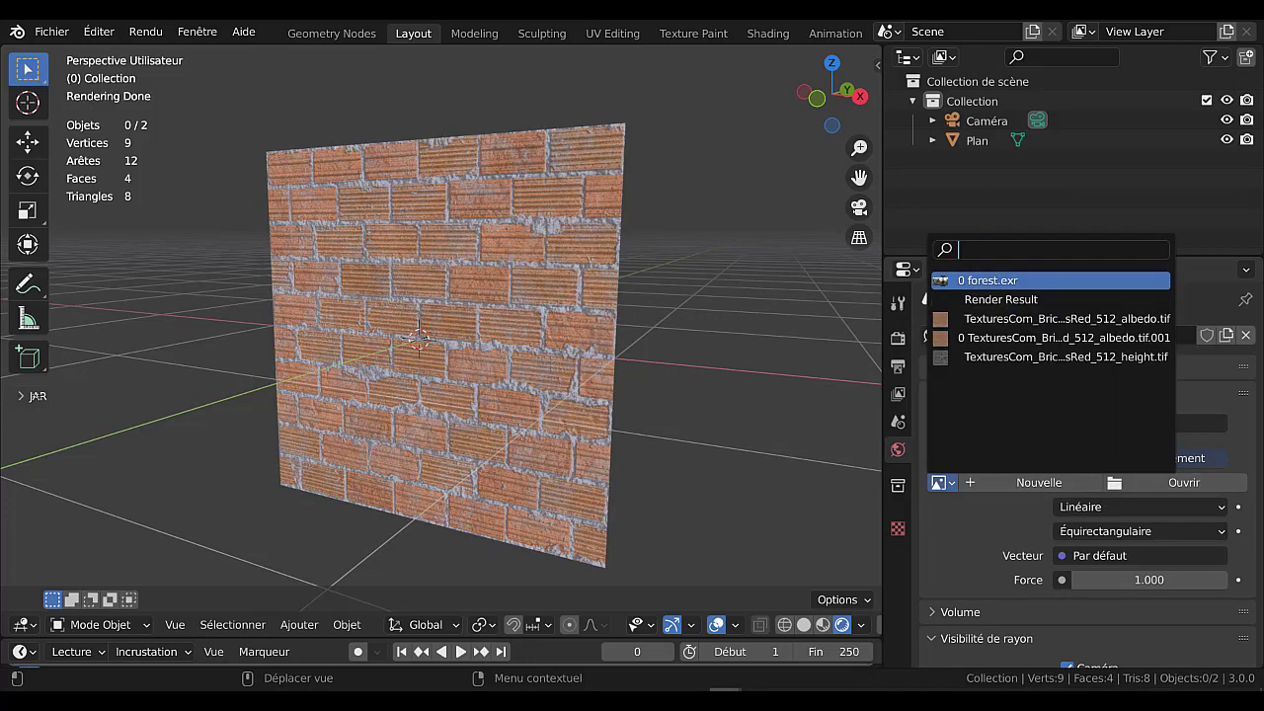
left_click(987, 280)
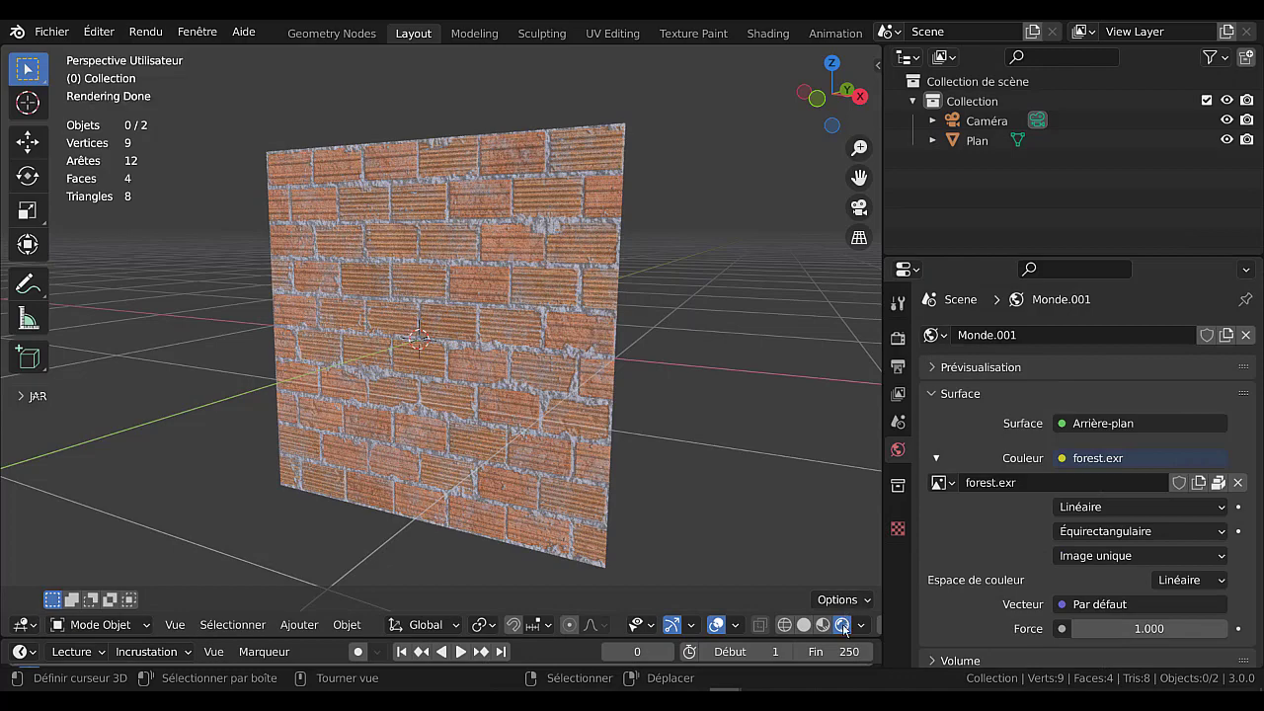
Enable Scene World in the rendered viewport to light the brick plane with the forest.exr world.
scroll(1014, 614, "down", 3)
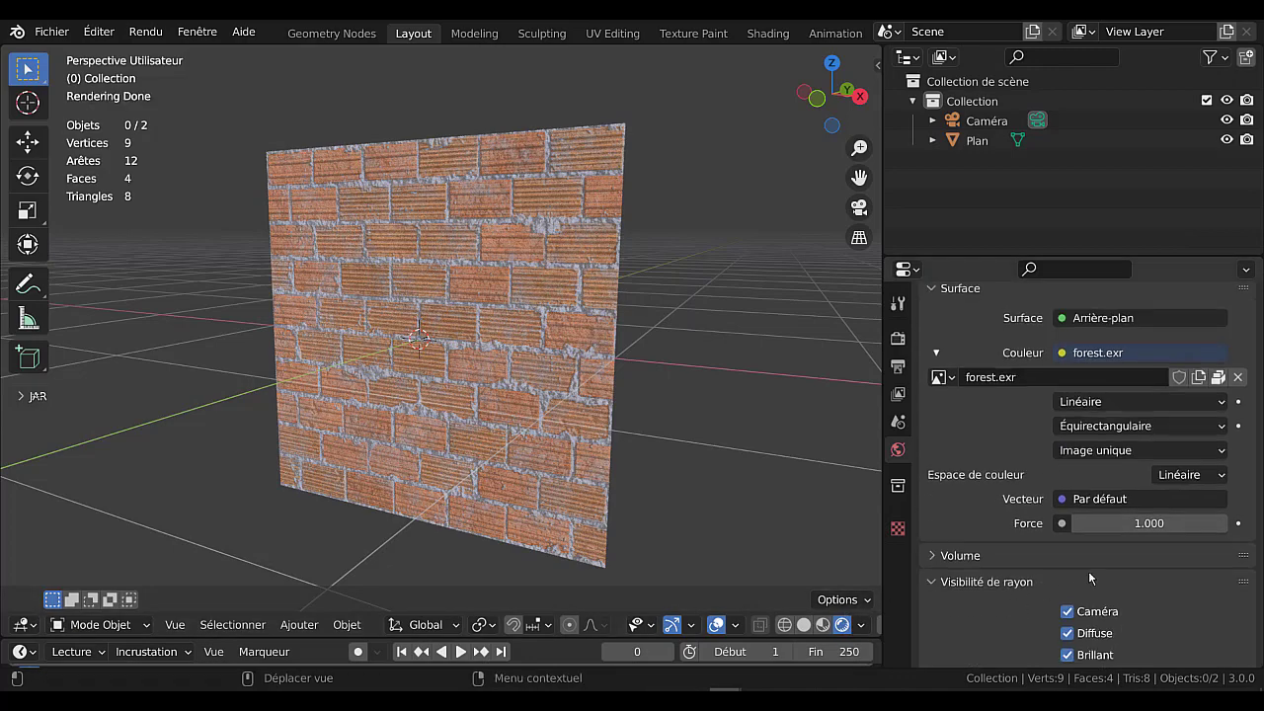
left_click(1070, 612)
left_click(1070, 612)
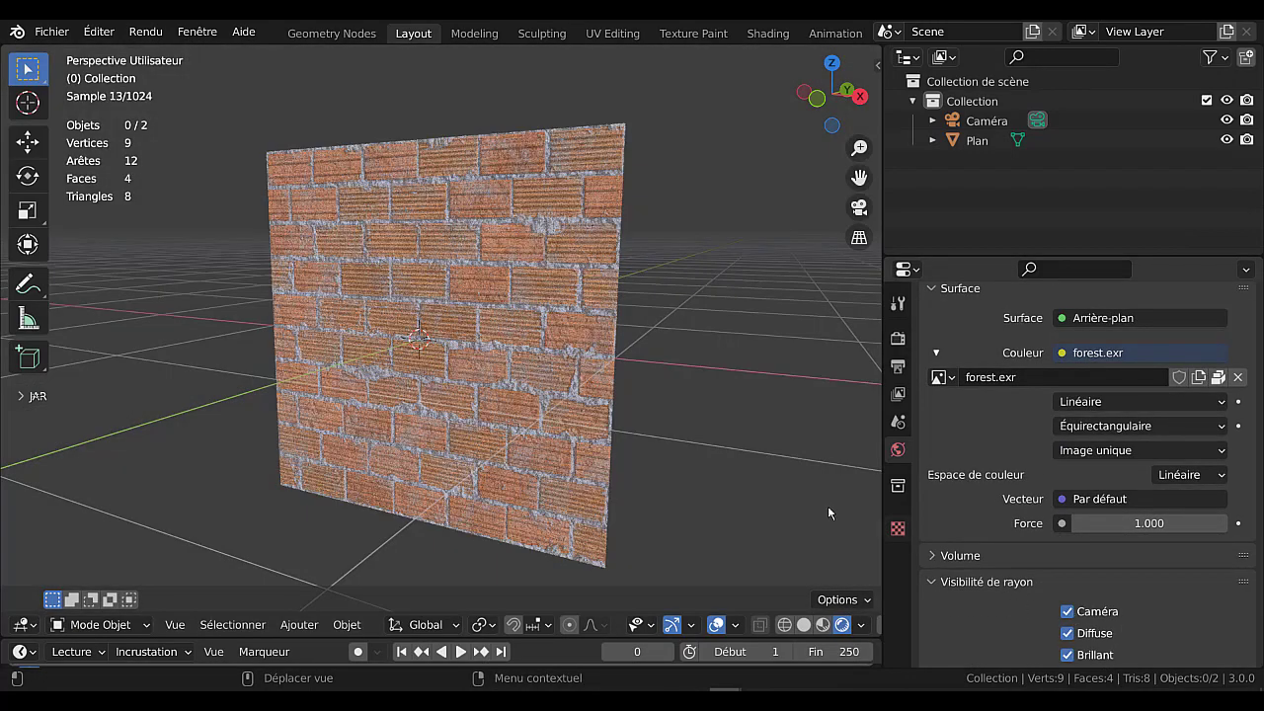
scroll(747, 521, "down", 2)
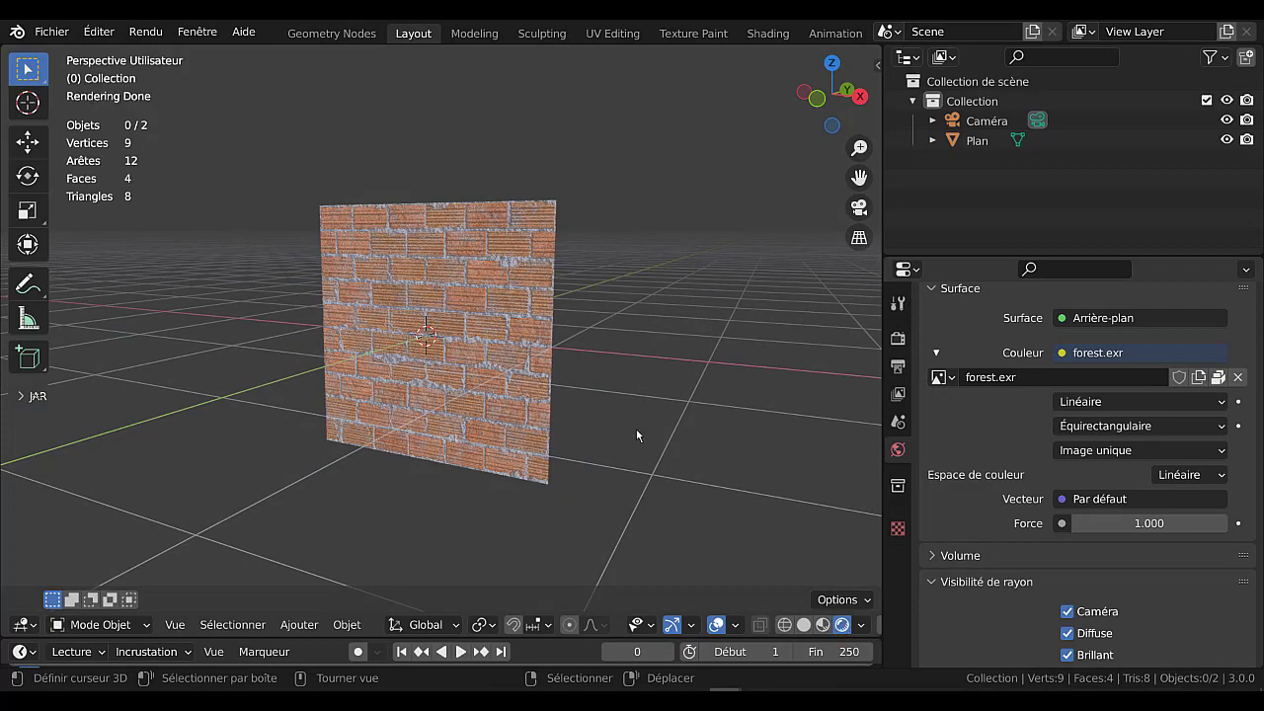
scroll(670, 440, "up", 2)
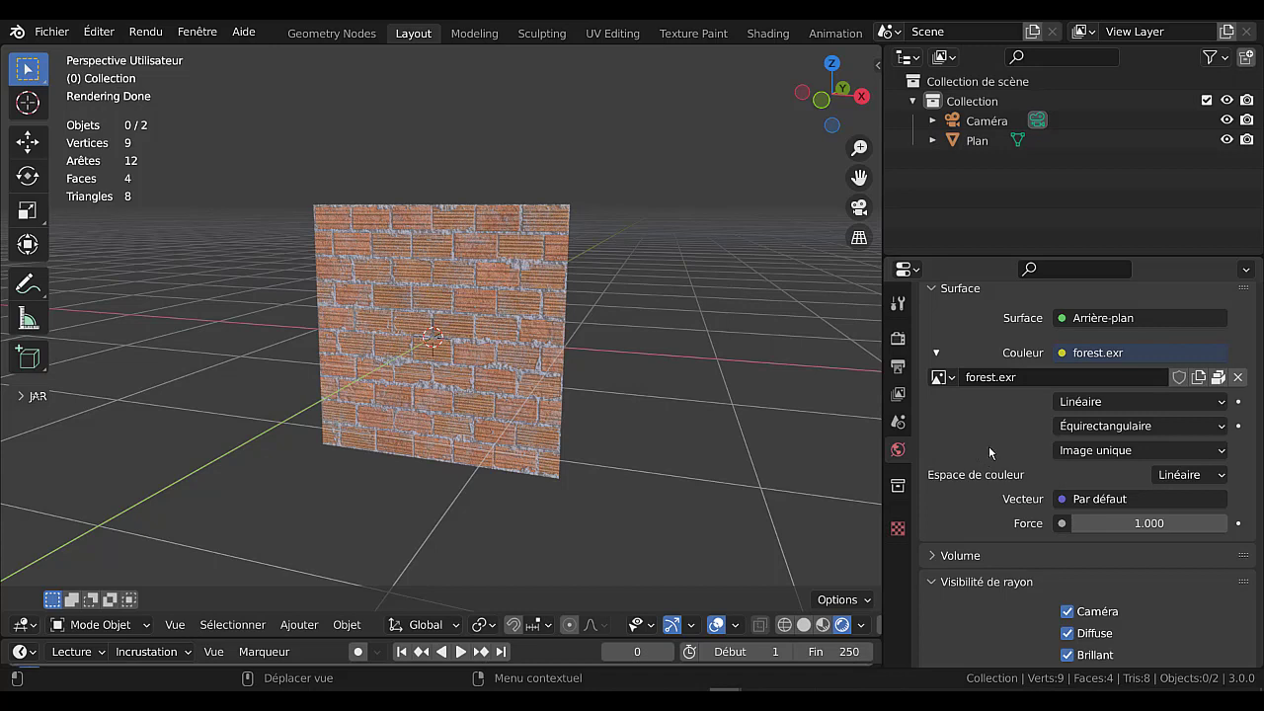
left_click(861, 625)
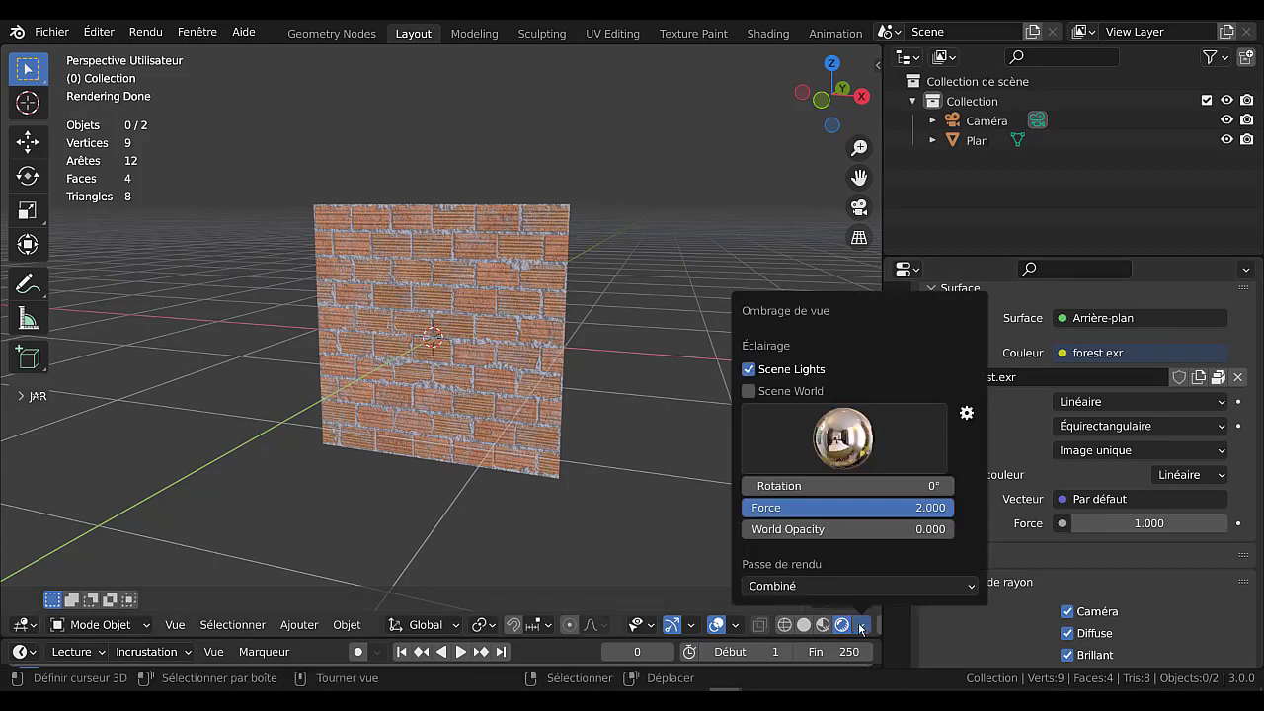
left_click(747, 390)
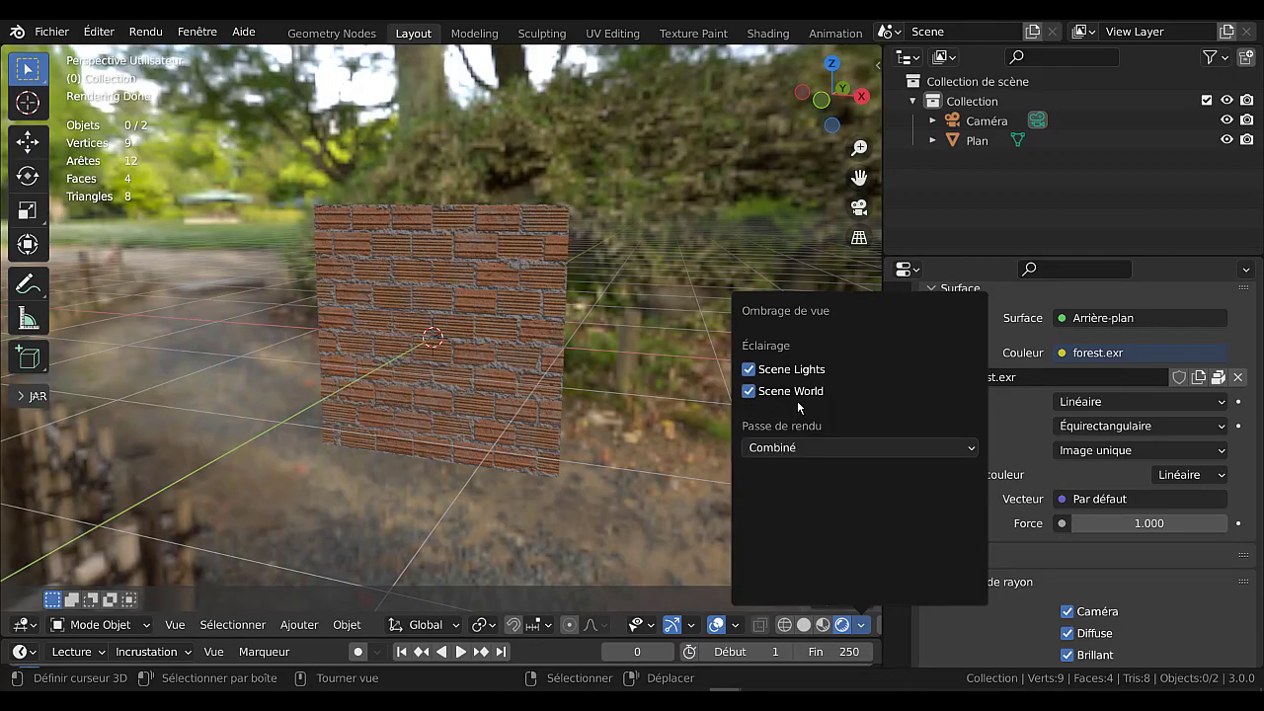
scroll(669, 428, "down", 3)
middle_click_drag(669, 428, 671, 417)
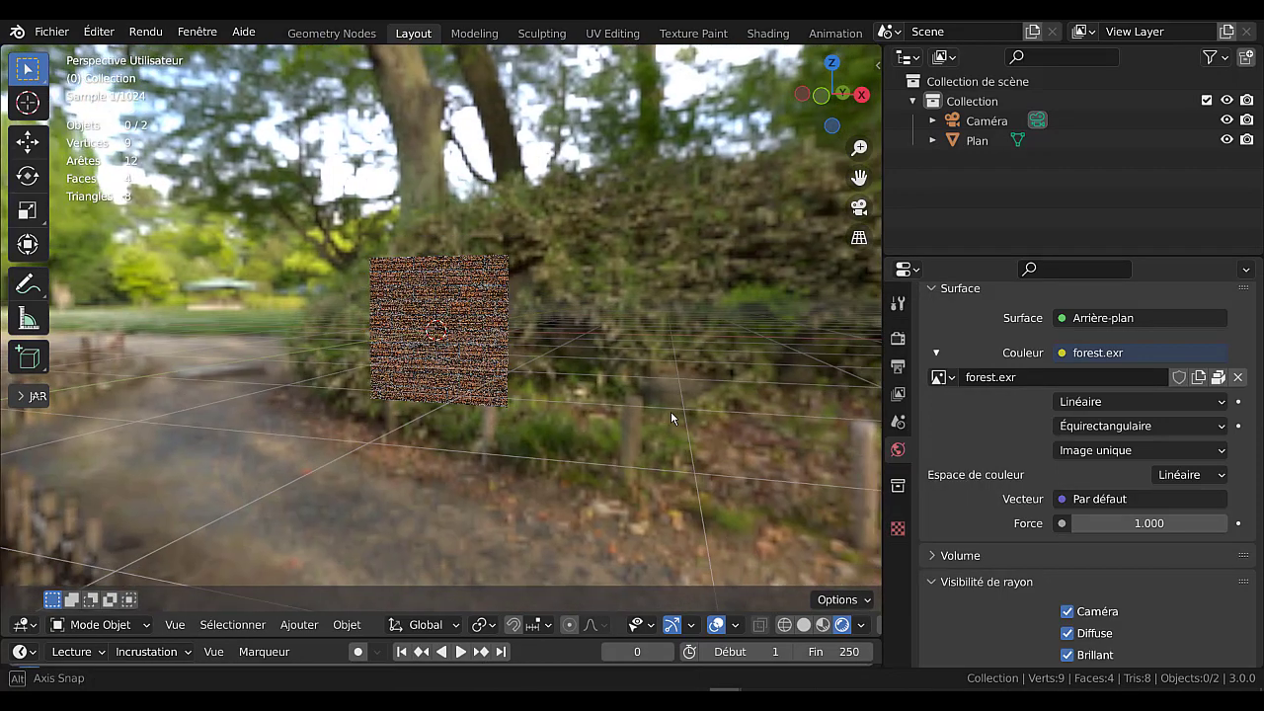
Set the world's surface strength to 3.8 and hide the world background from camera rays.
left_click_drag(1129, 523, 1149, 524)
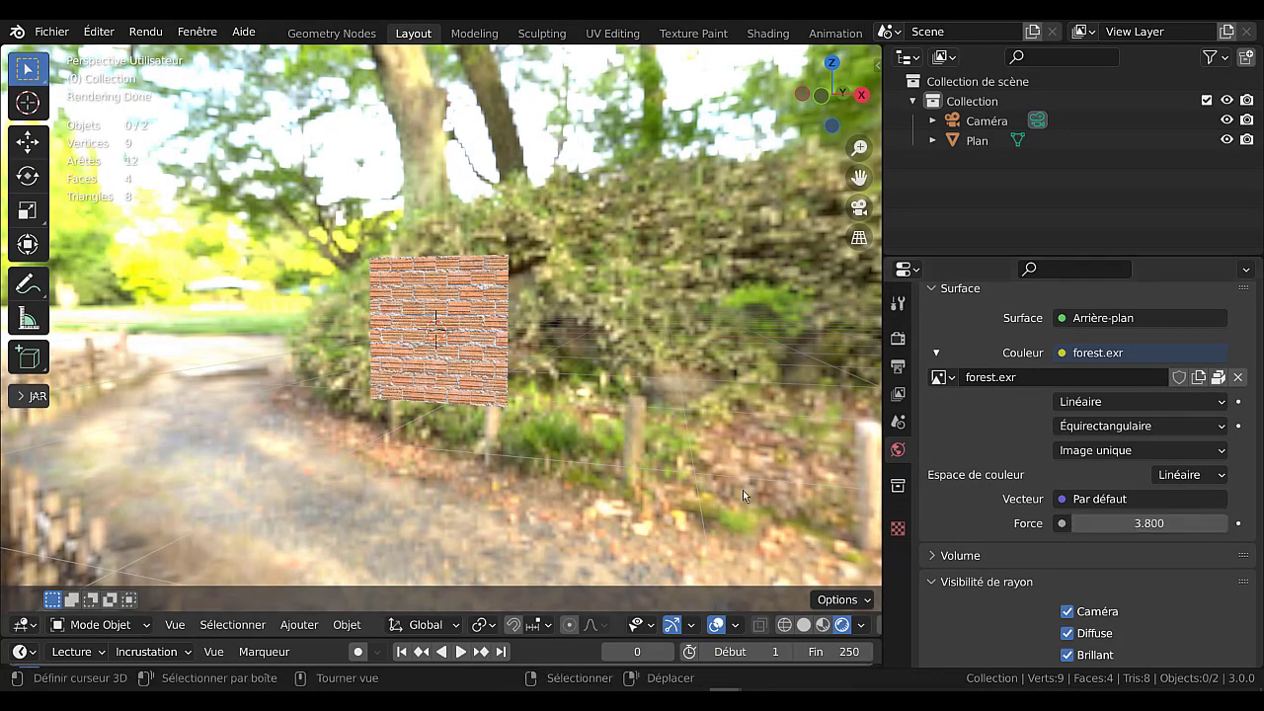
scroll(742, 489, "up", 7)
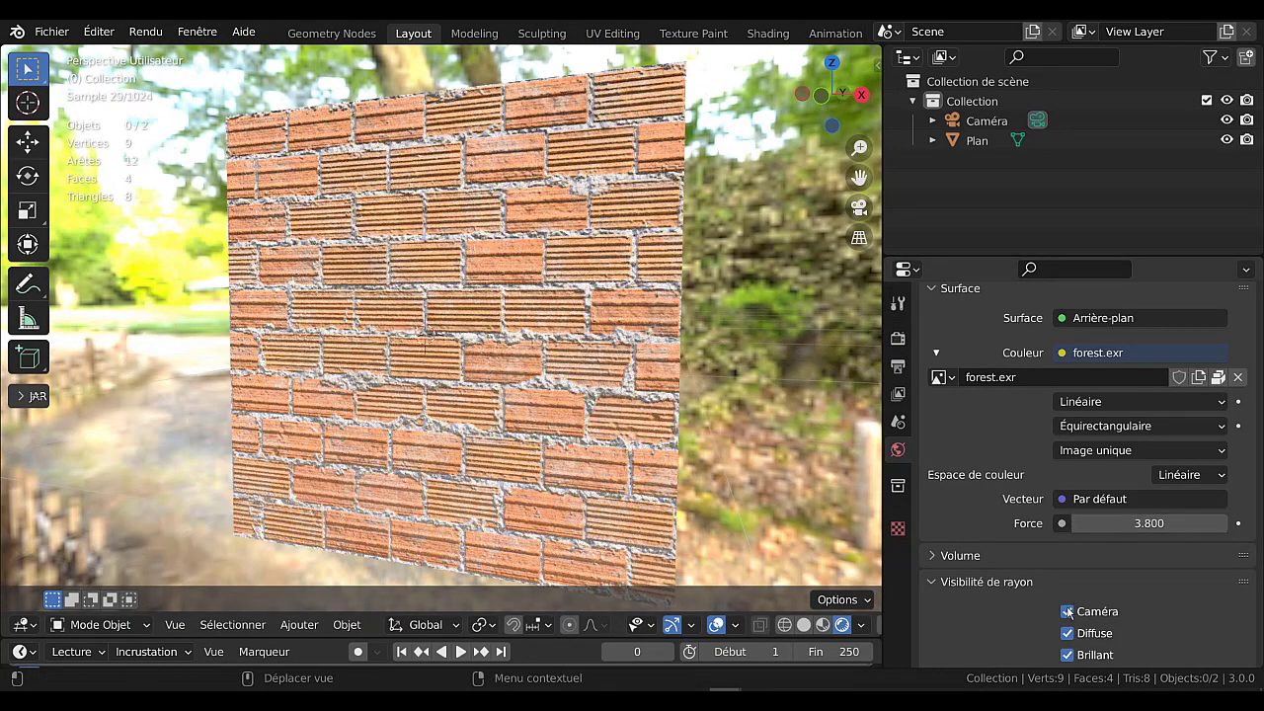
left_click(1066, 611)
scroll(714, 436, "down", 4)
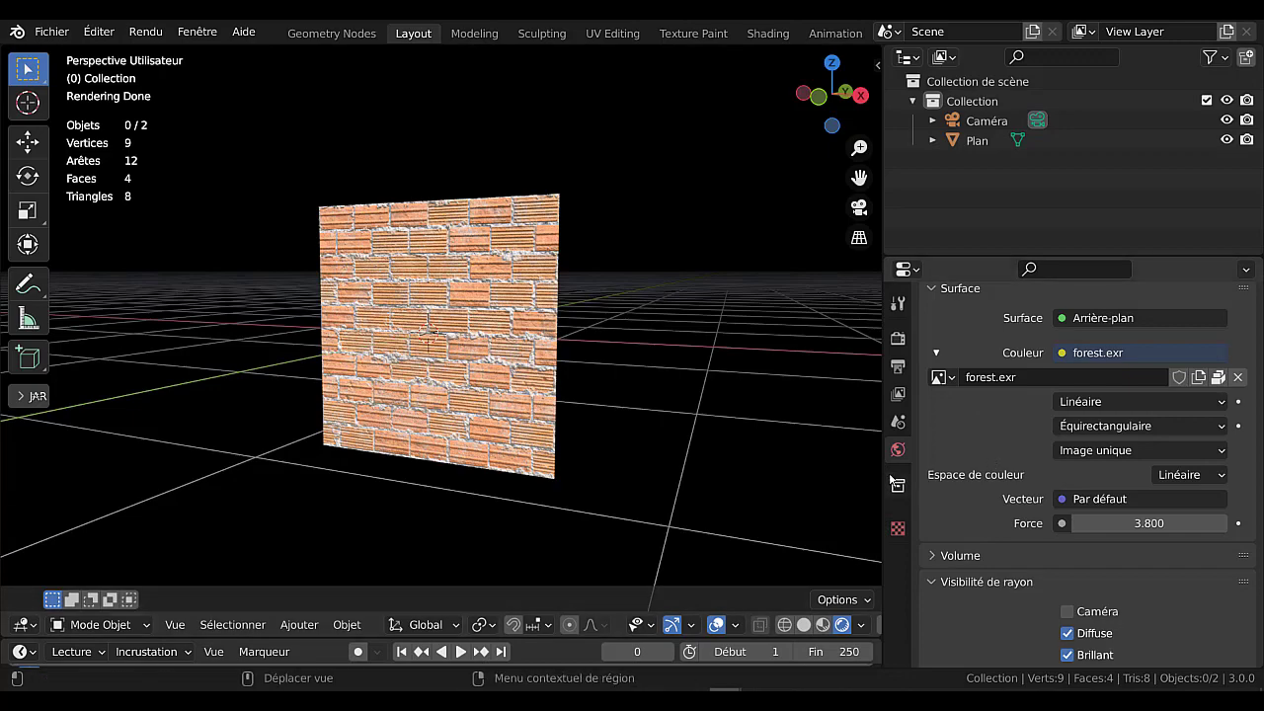
left_click_drag(884, 475, 893, 475)
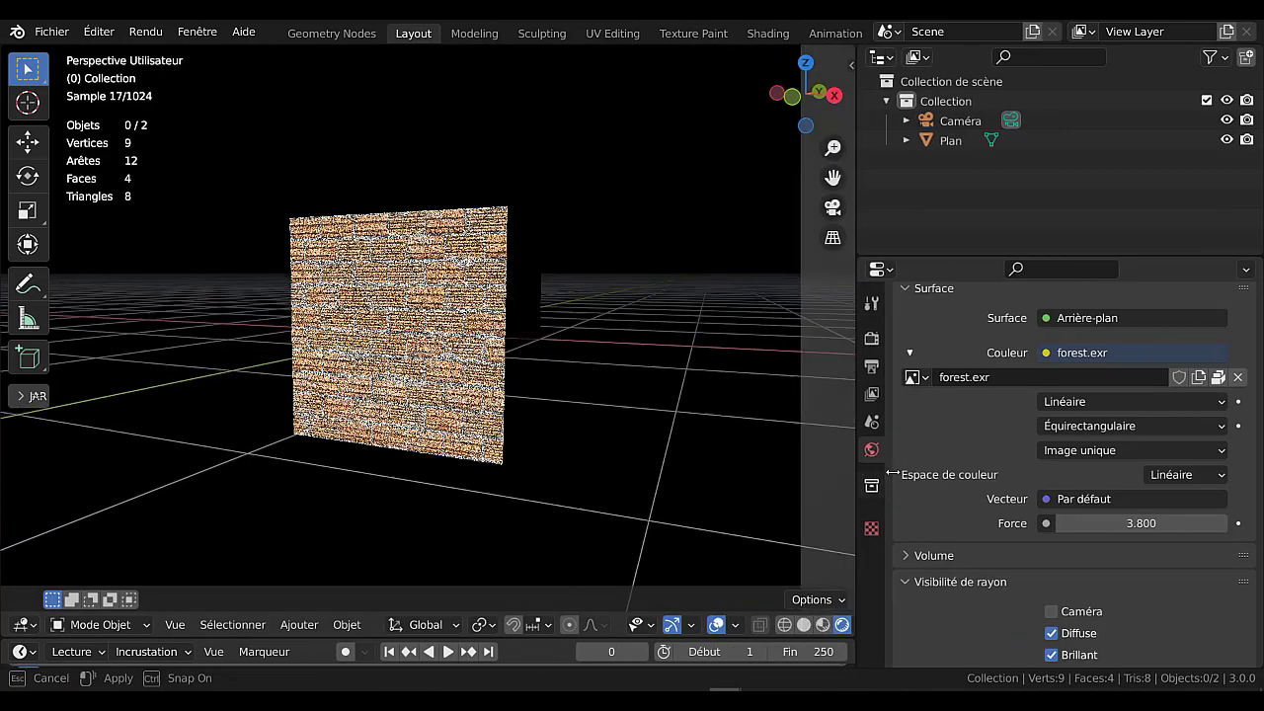